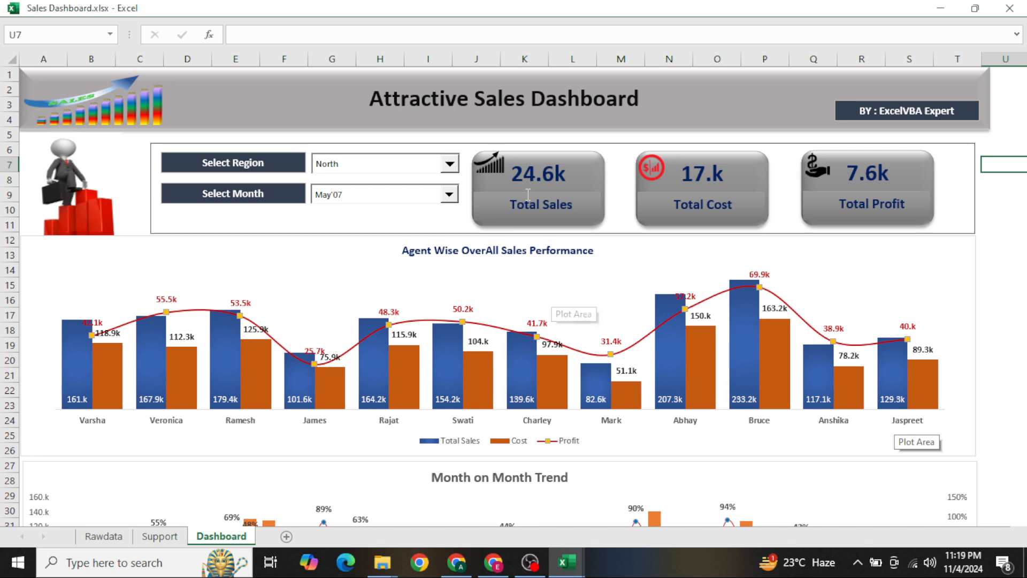
Set the dashboard's region filter to West and switch it to All to compare the figures
left_click(430, 178)
left_click(390, 168)
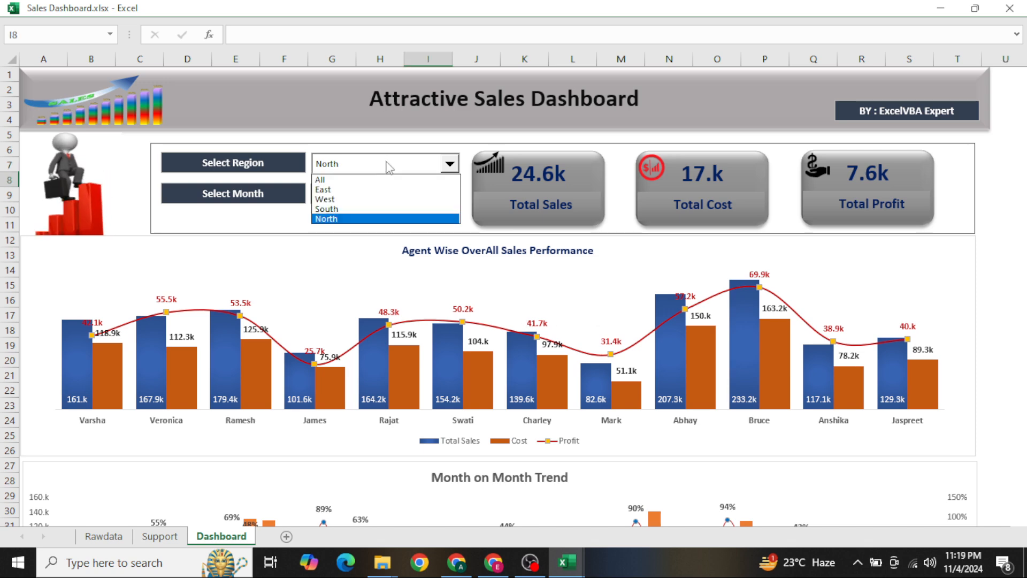
left_click(383, 198)
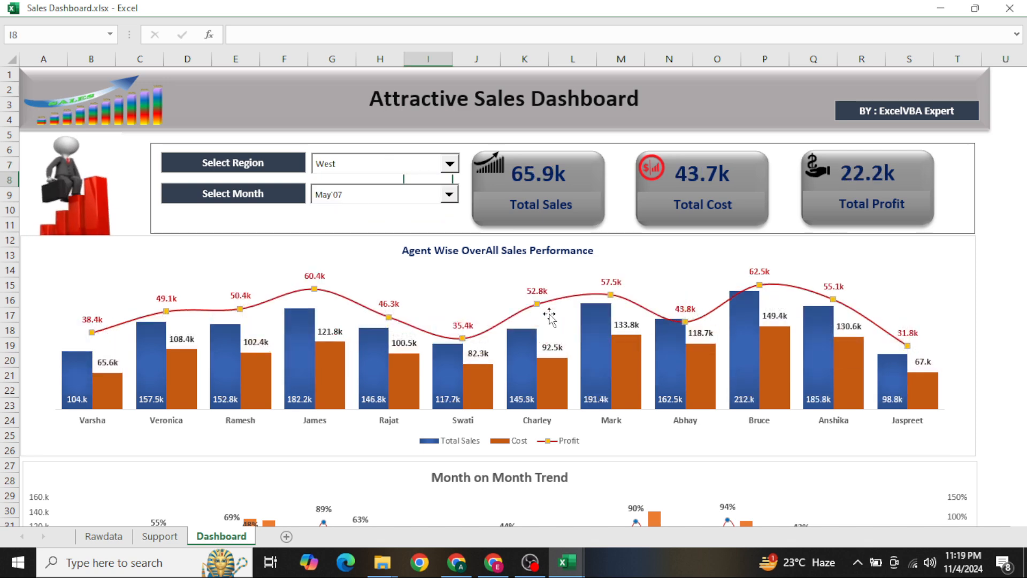
left_click(377, 167)
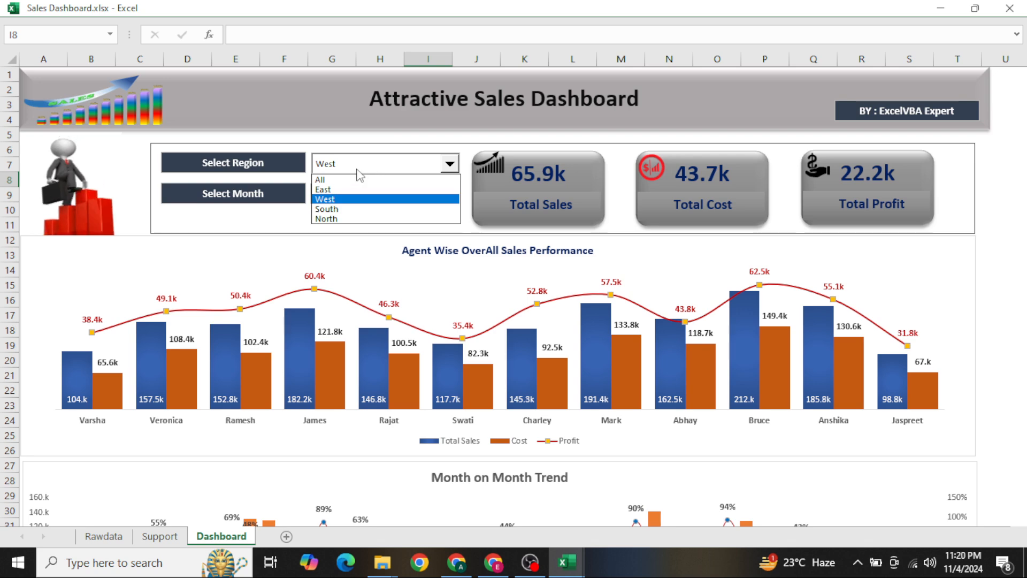
left_click(350, 178)
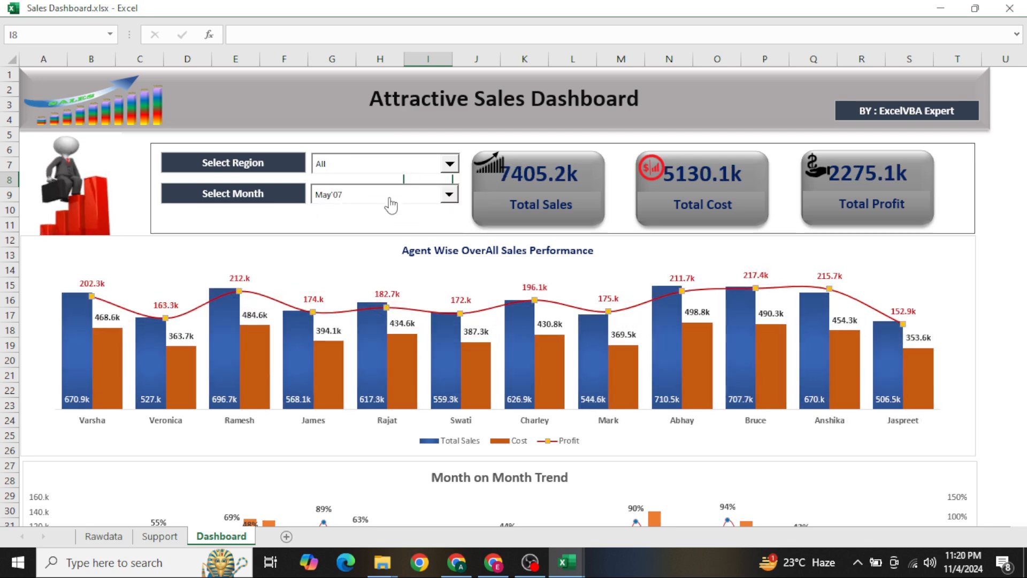
Set the dashboard's region filter to West and its month filter to May'08
scroll(417, 274, "down", 2)
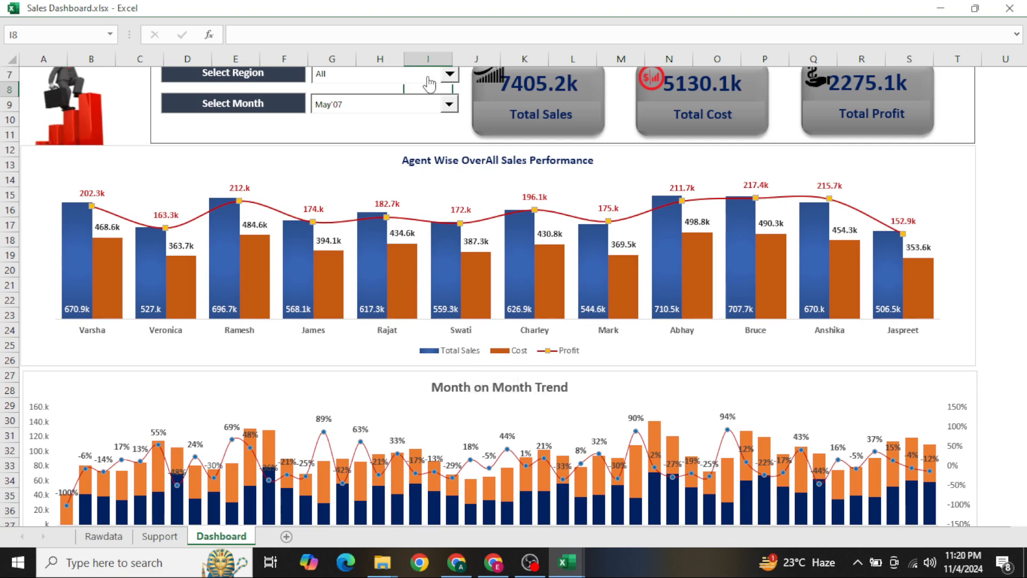
left_click(449, 74)
left_click(394, 118)
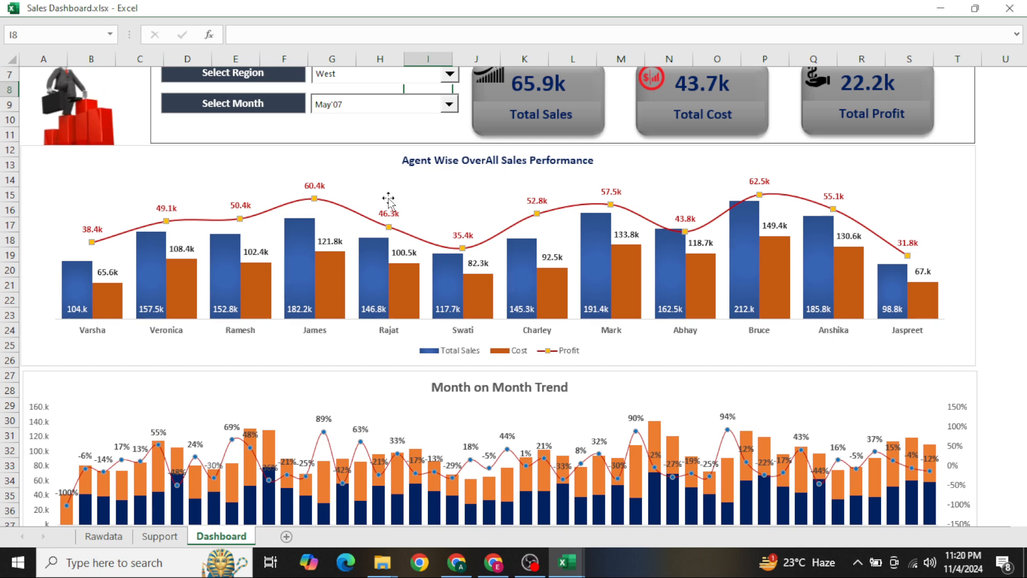
left_click(392, 115)
left_click(371, 108)
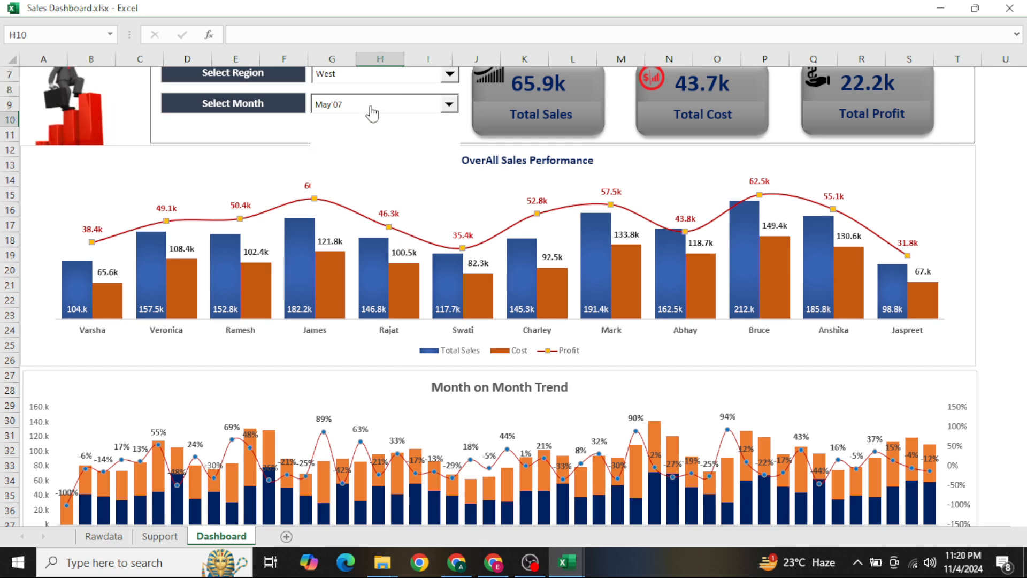
left_click(351, 179)
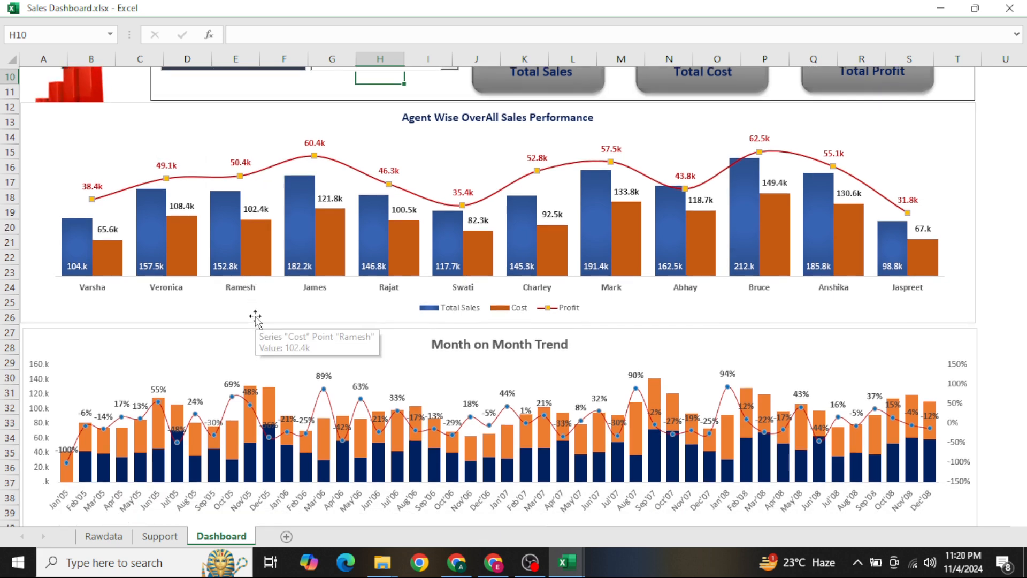
Examine the agent-wise performance and month-on-month trend charts, and bring back the full ribbon
scroll(268, 321, "down", 1)
mouse_move(384, 445)
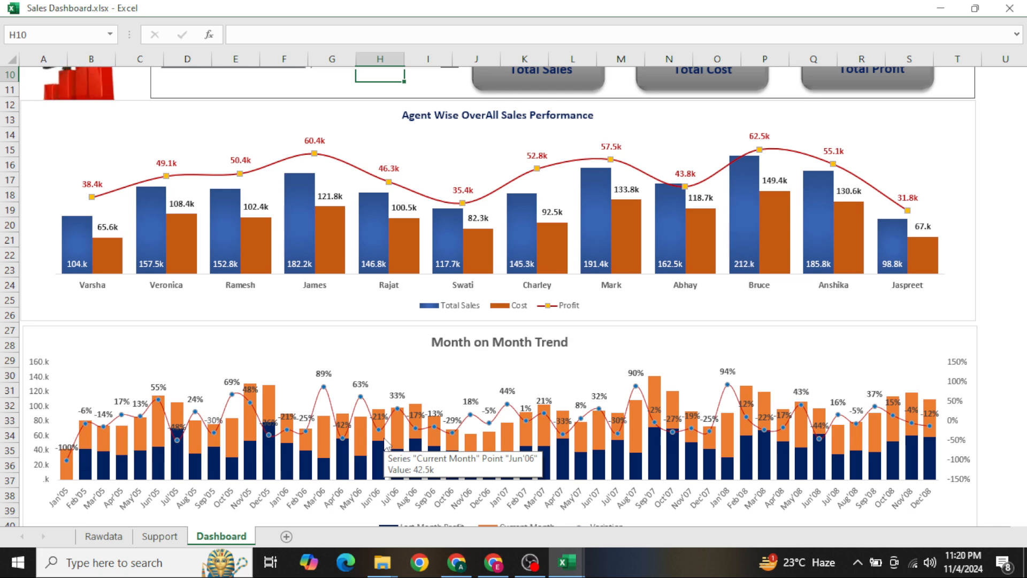
scroll(385, 442, "up", 3)
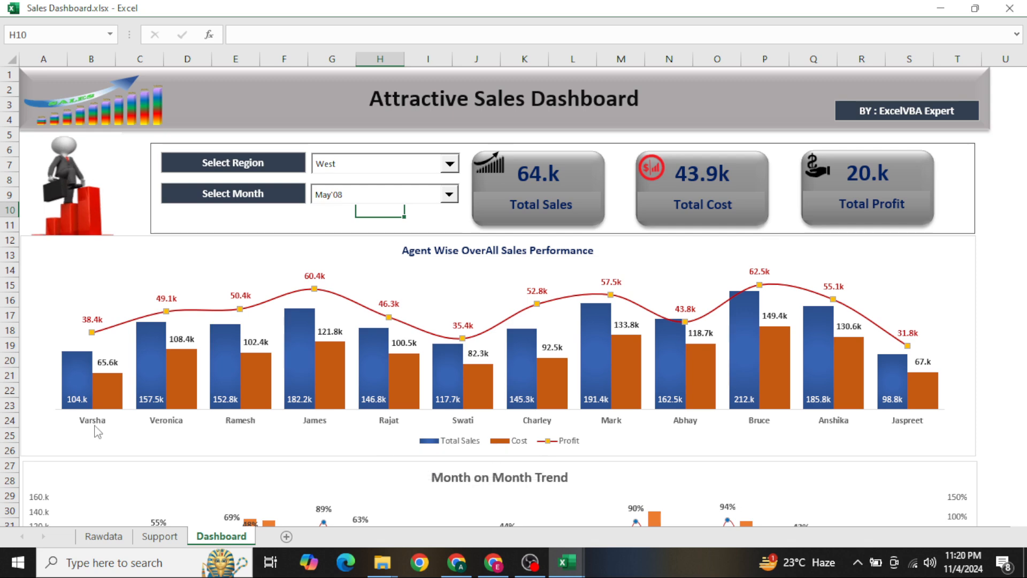
key("Escape")
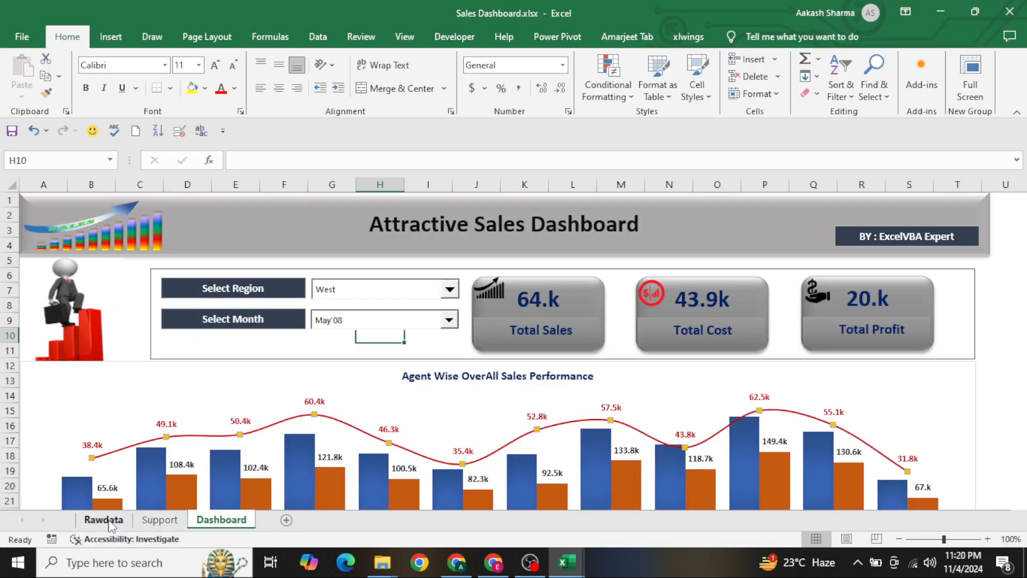
Inspect the extent of the source table on the Rawdata sheet and return to the Dashboard sheet
left_click(109, 520)
left_click(354, 320)
key("ctrl+Up")
key("ctrl+Left")
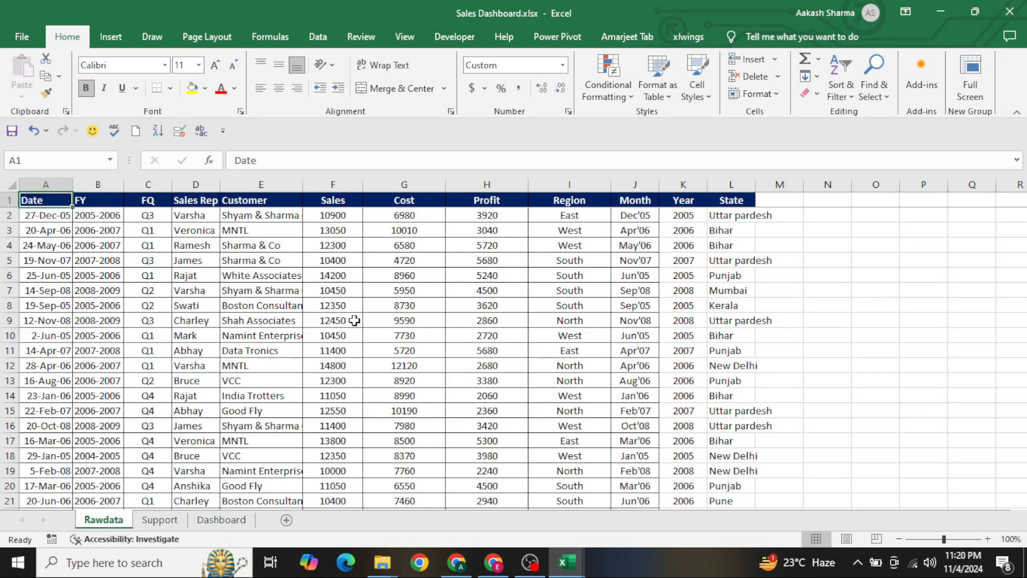
key("ctrl+shift+Down")
key("ctrl+shift+Right")
key("ctrl+Page_Down")
key("ctrl+Page_Down")
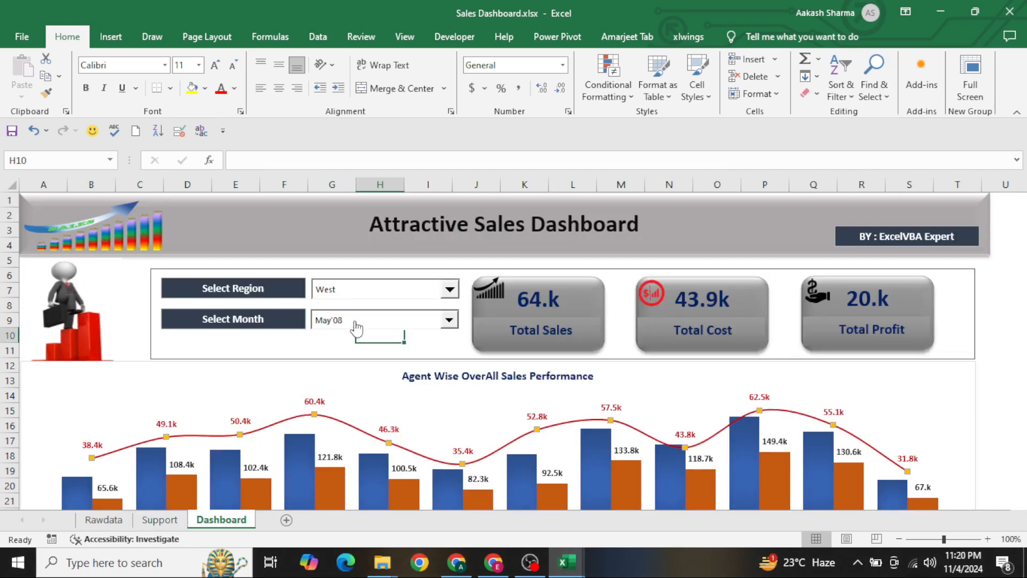
key("ctrl+Up")
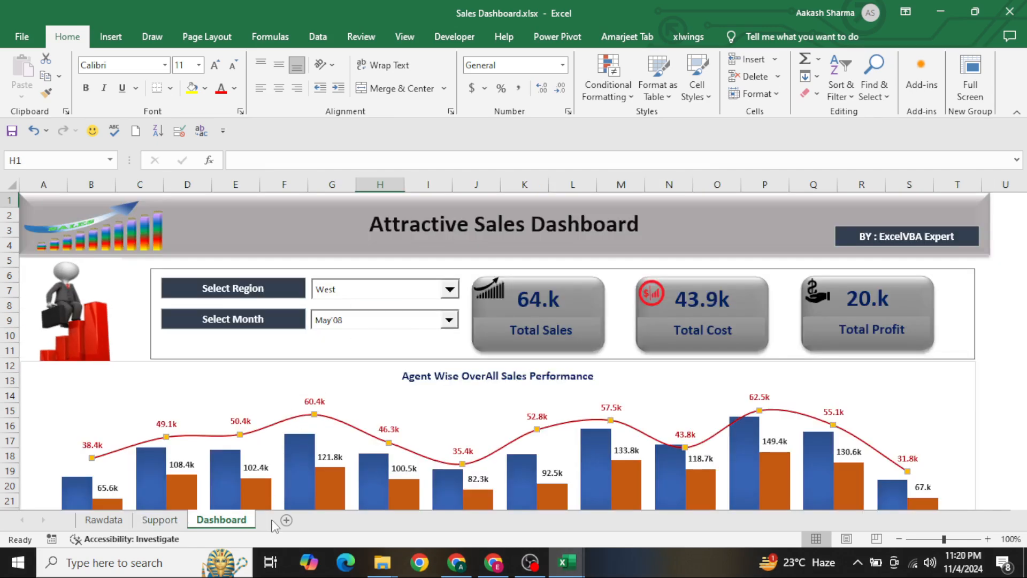
Add a new worksheet named Dashboard-1 and hide its gridlines
left_click(288, 521)
double_click(295, 524)
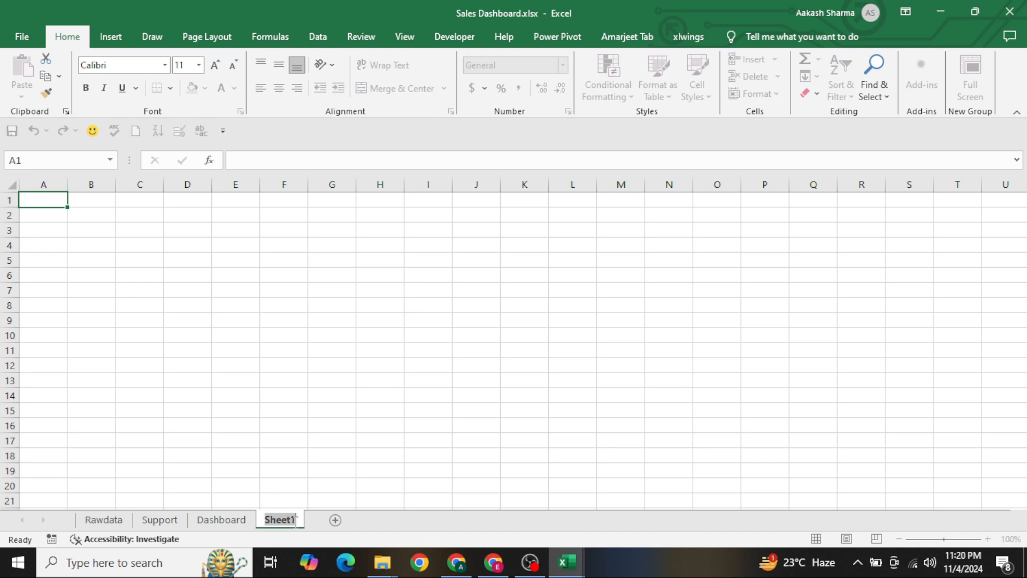
type("Dashboard-1")
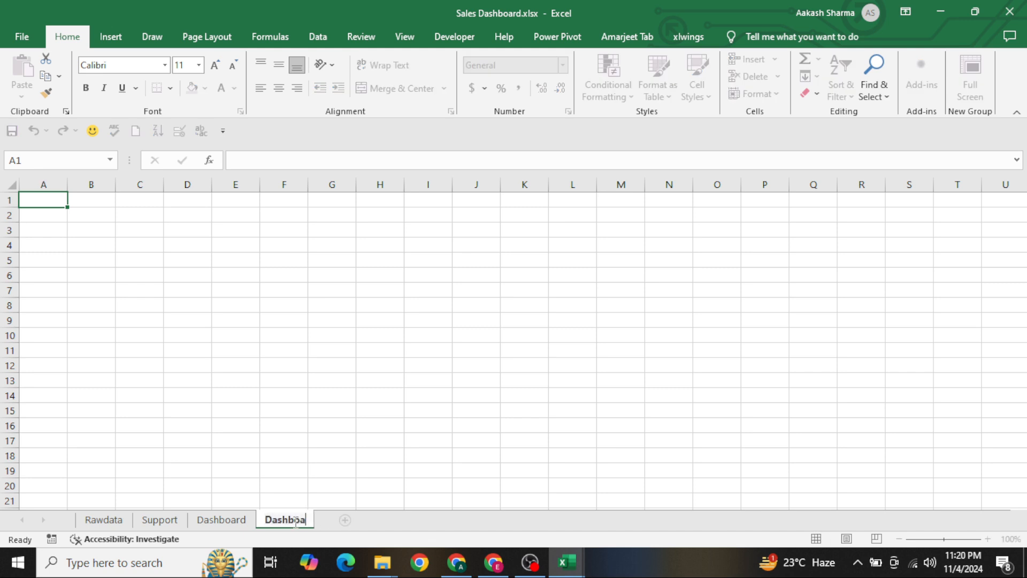
key("Return")
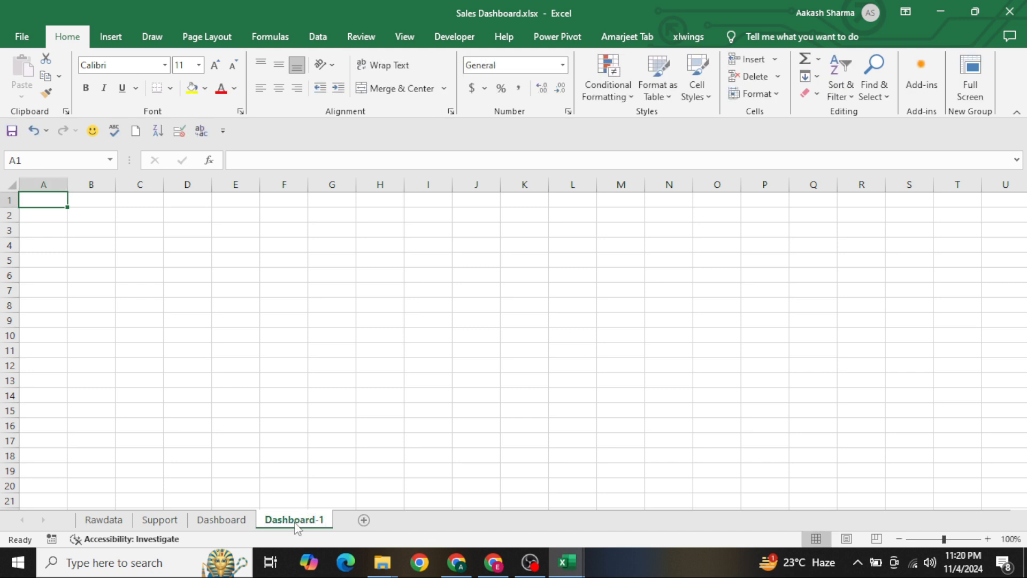
left_click(404, 37)
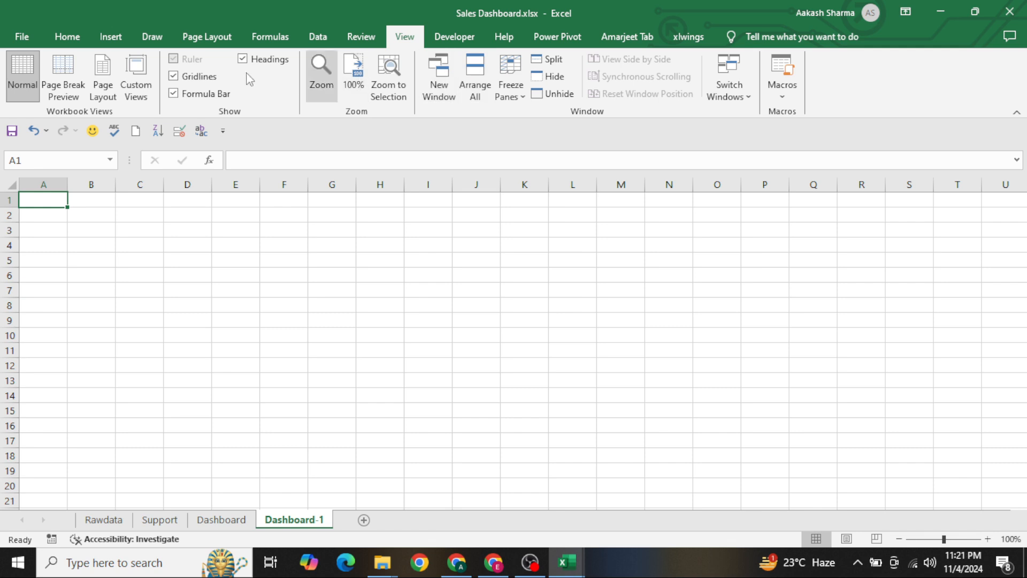
left_click(270, 238)
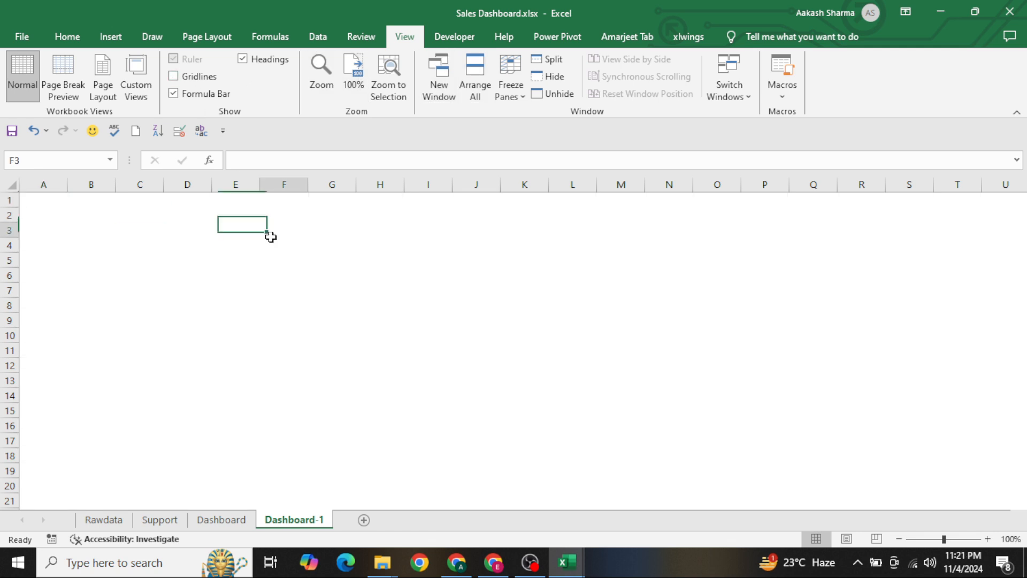
Draw a header rectangle about 13.3 by 0.76 inches across columns A to T, rows 1 to 4, and apply the fifth-row green gradient theme style
left_click(110, 36)
left_click(222, 59)
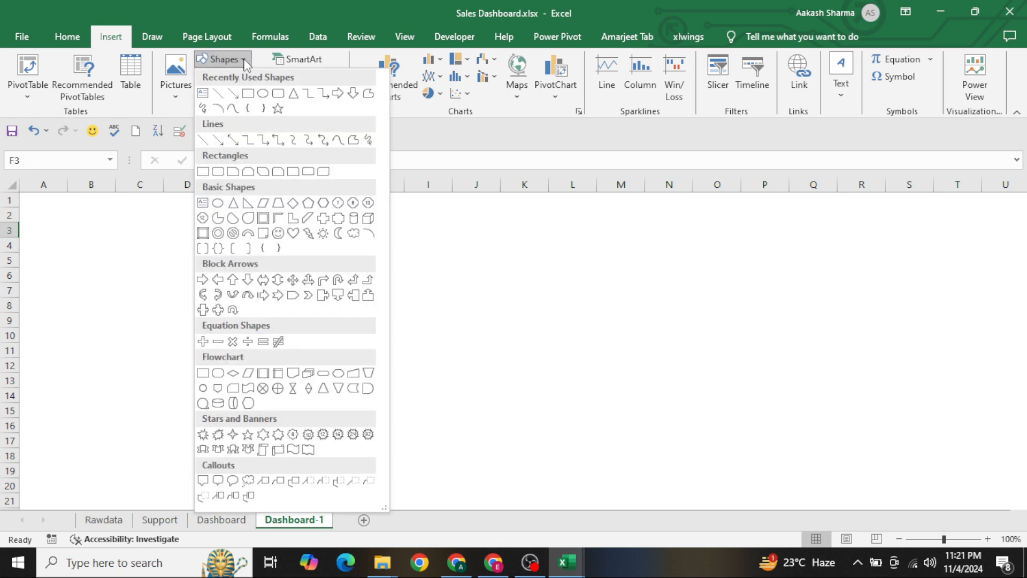
left_click(248, 93)
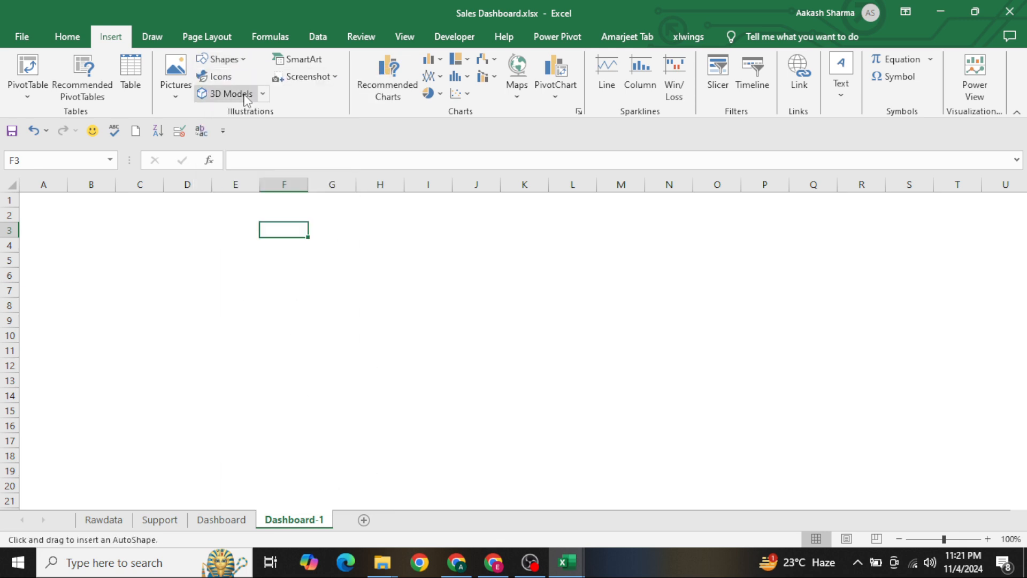
left_click_drag(48, 215, 981, 219)
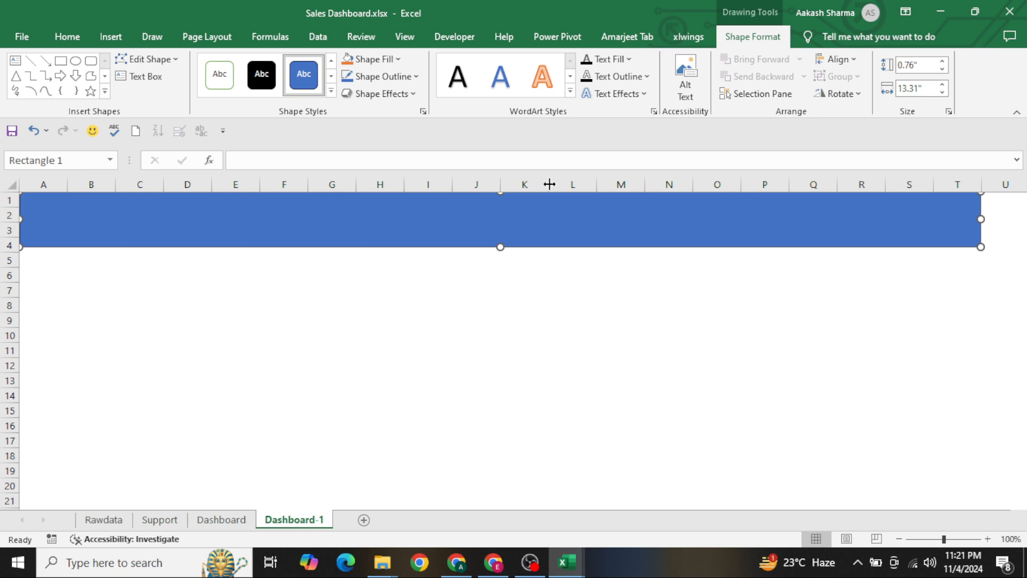
left_click(331, 91)
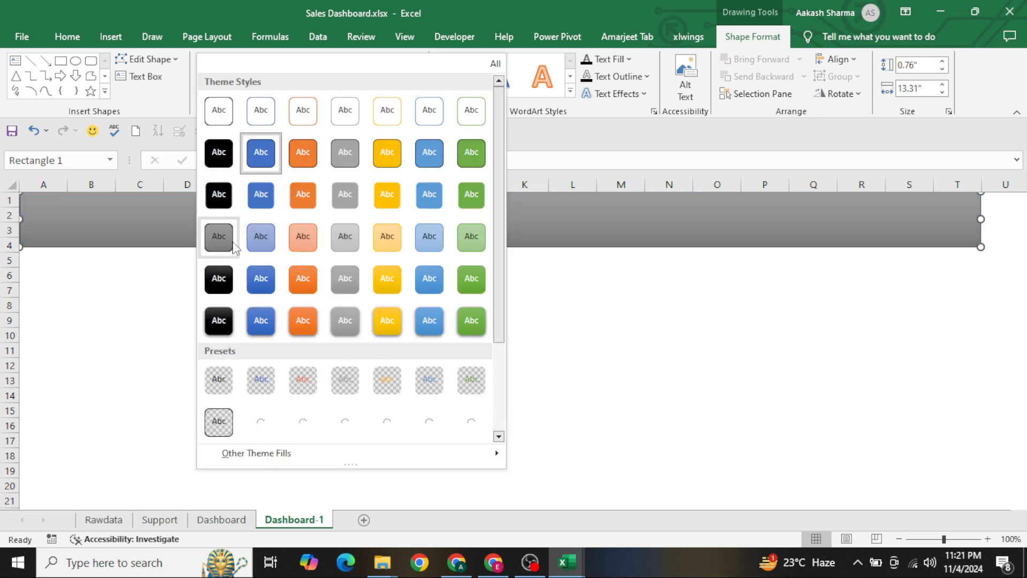
left_click(483, 284)
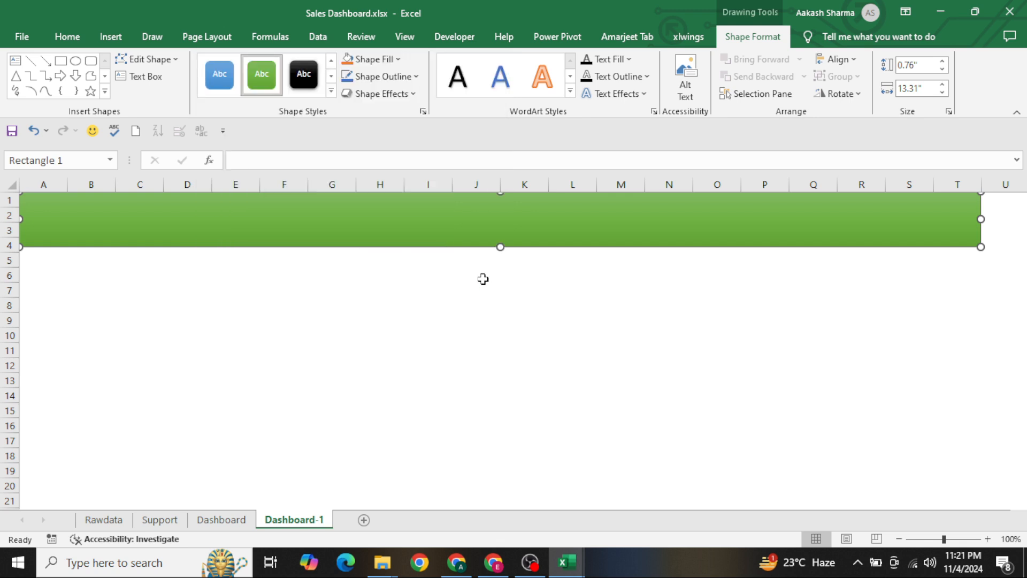
Check the title on the Dashboard sheet and enter "Attractive Sales Dashboard" as text in the green rectangle on Dashboard-1
left_click(228, 520)
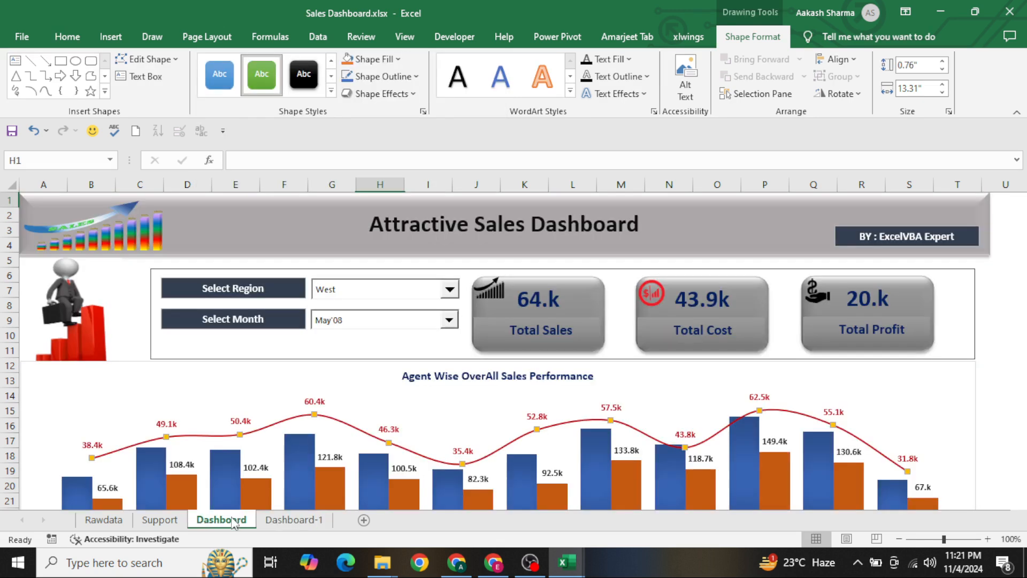
left_click(290, 520)
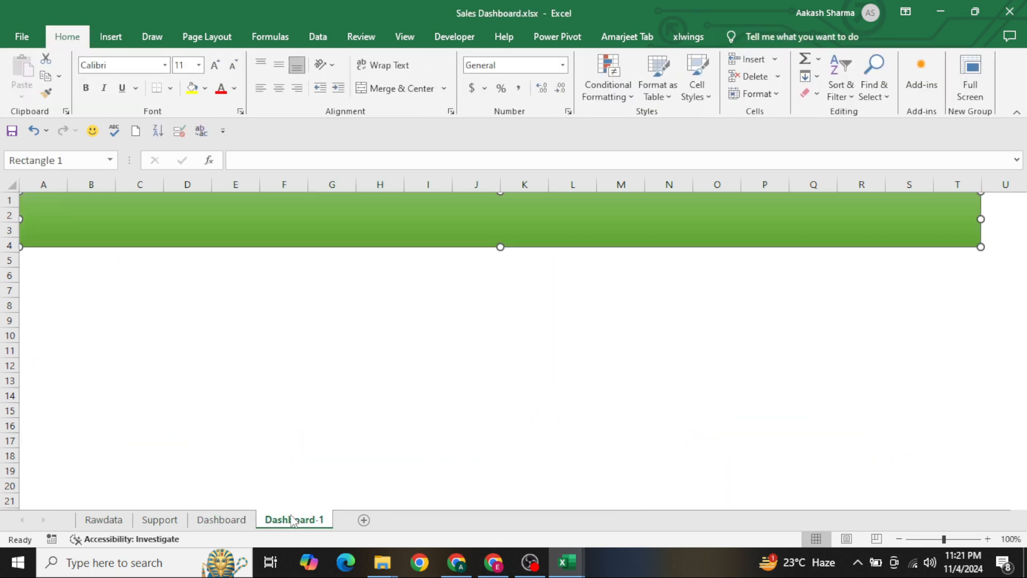
right_click(269, 239)
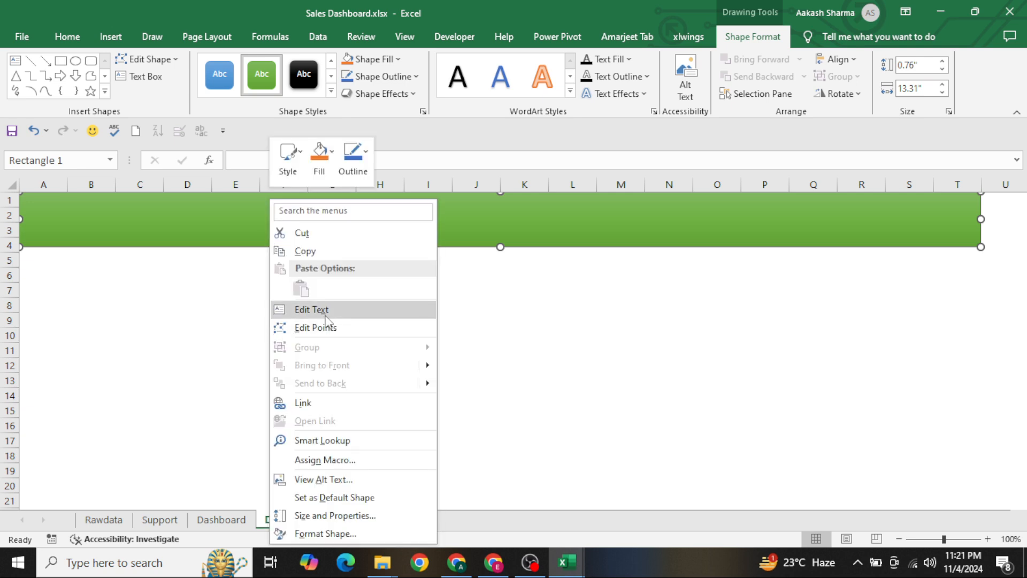
key("Escape")
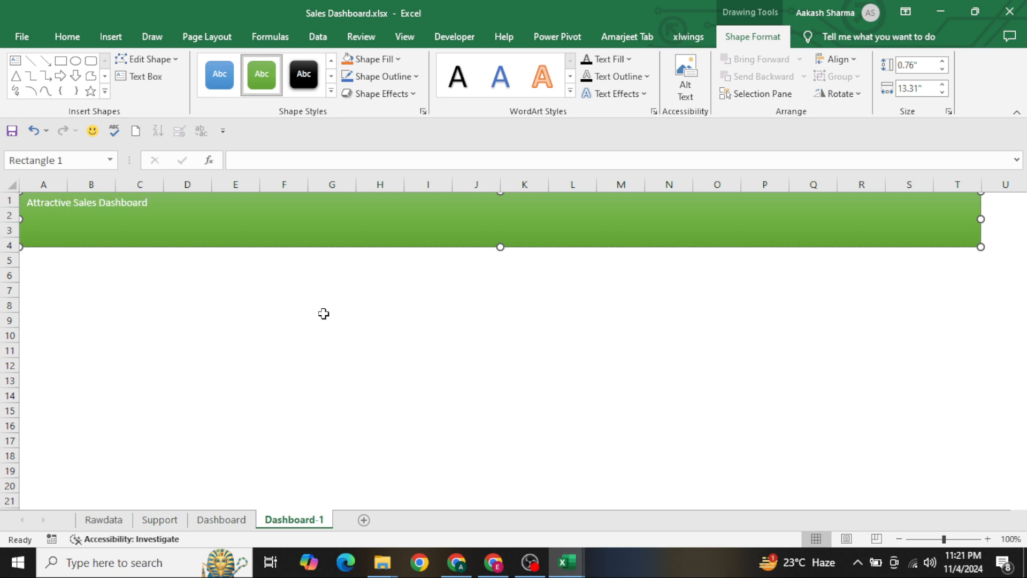
Center the header rectangle's title horizontally and vertically and make it bold
key("ctrl+a")
key("alt+h")
key("a")
key("c")
key("alt+h")
key("a")
key("m")
key("ctrl+b")
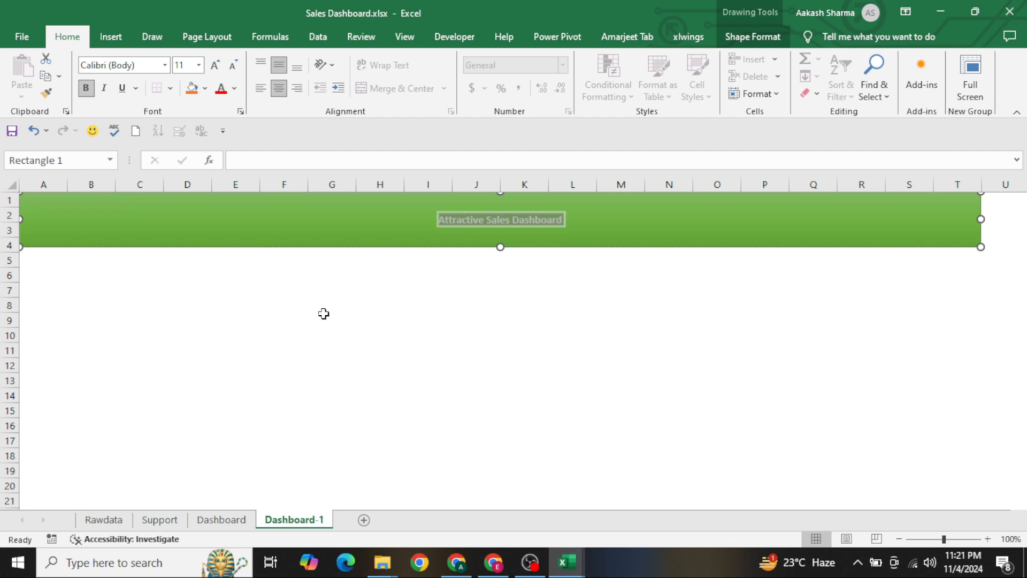
Increase the header title's font size to 20 and reselect the rectangle
left_click(214, 65)
left_click(214, 65)
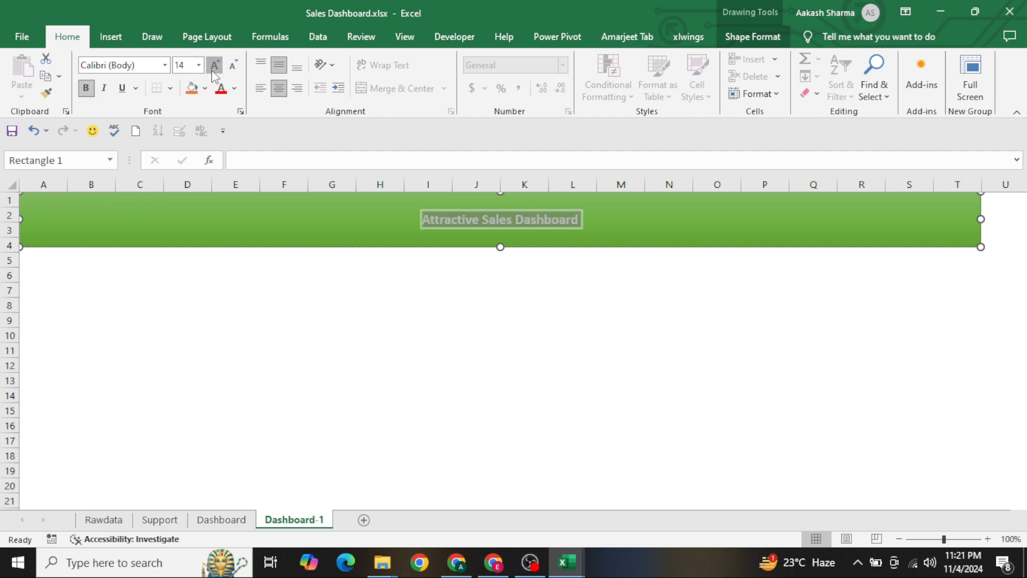
left_click(214, 65)
left_click(214, 65)
left_click(214, 65)
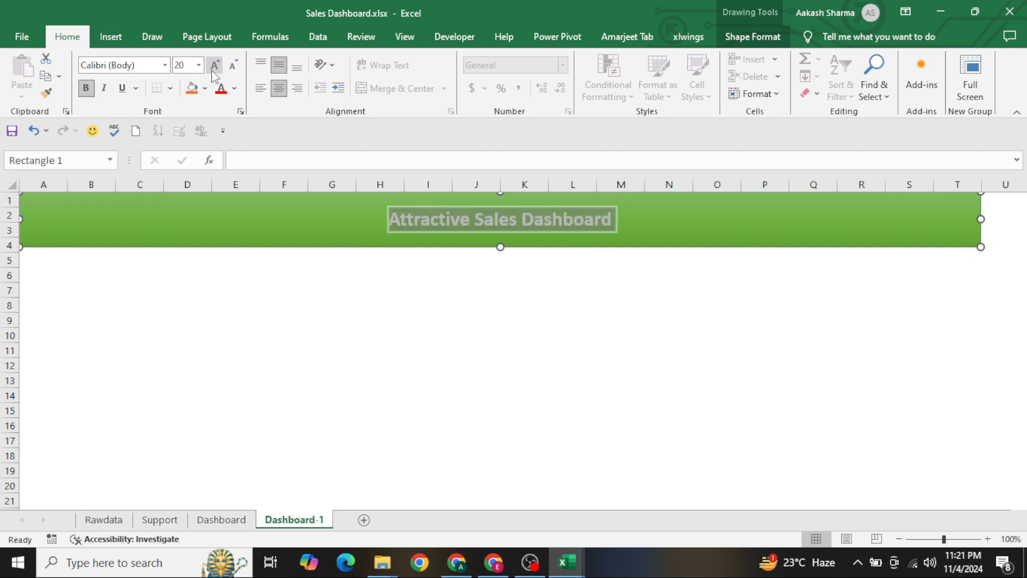
left_click(311, 295)
left_click(321, 237)
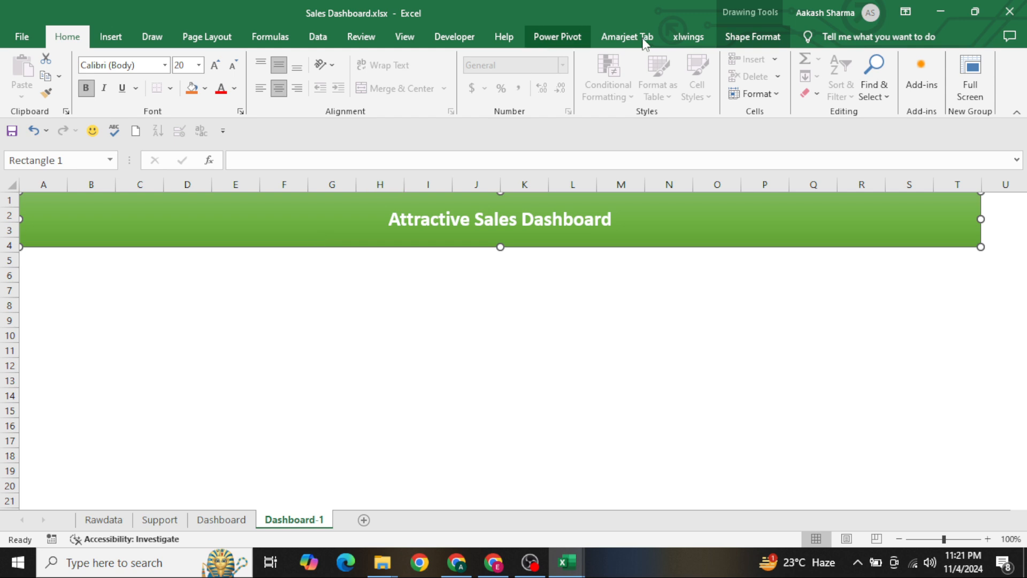
Apply the second preset shape effect in the first row to the green header rectangle
left_click(759, 33)
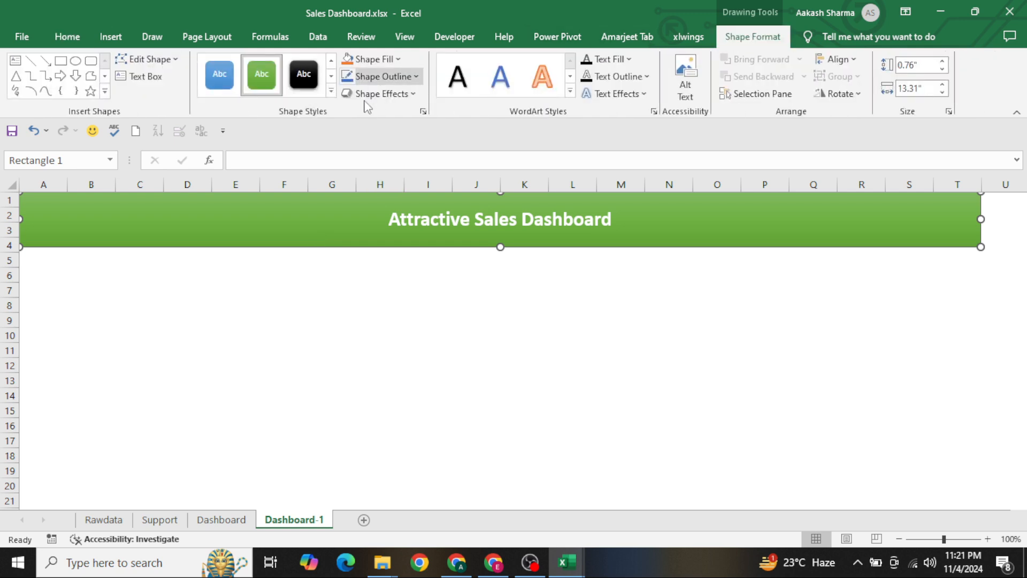
left_click(380, 93)
mouse_move(407, 128)
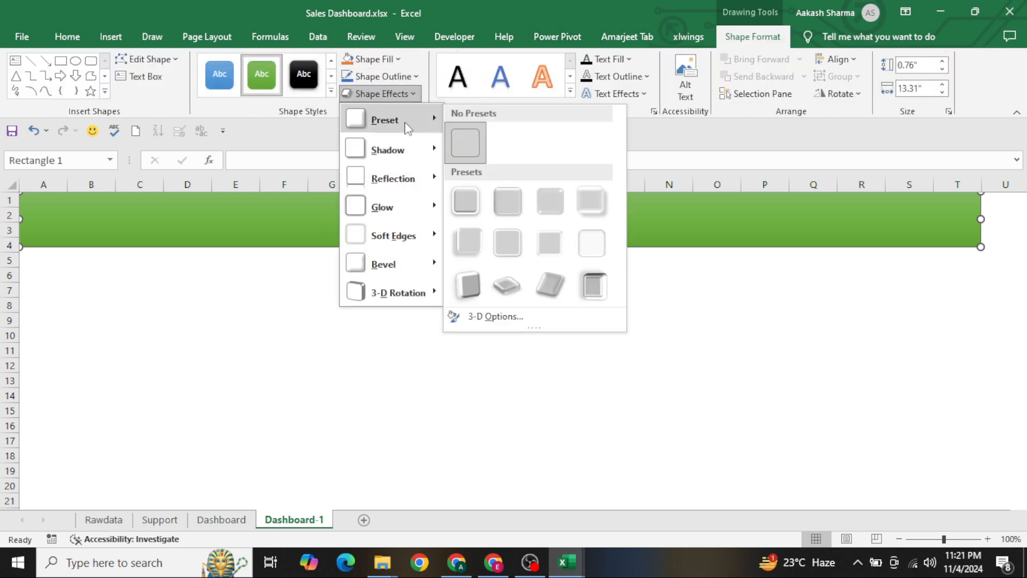
left_click(501, 203)
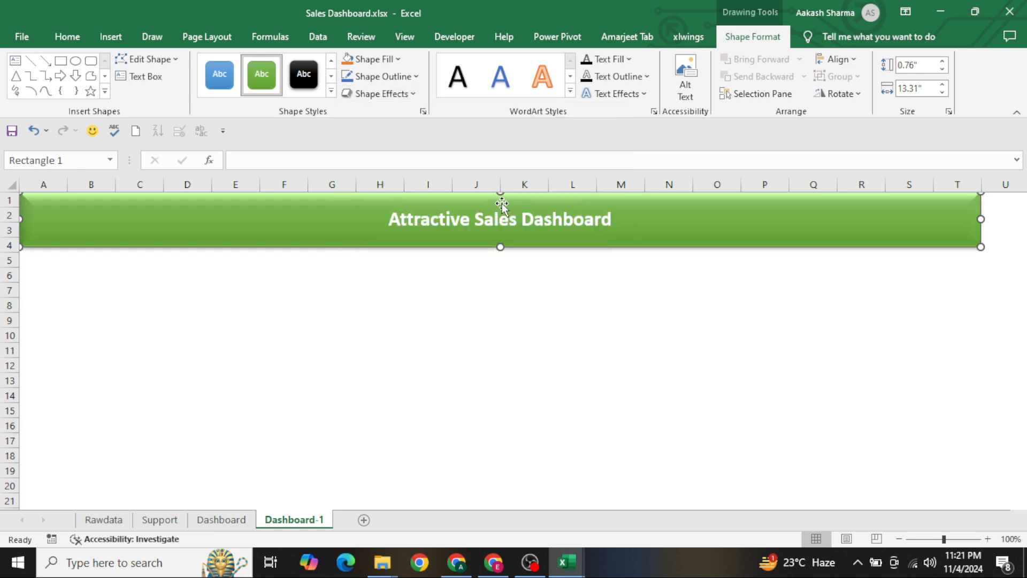
Add a text box over the header's right end in columns Q to T with the bold text "BY : Excelvba Expert"
left_click(413, 272)
left_click(282, 247)
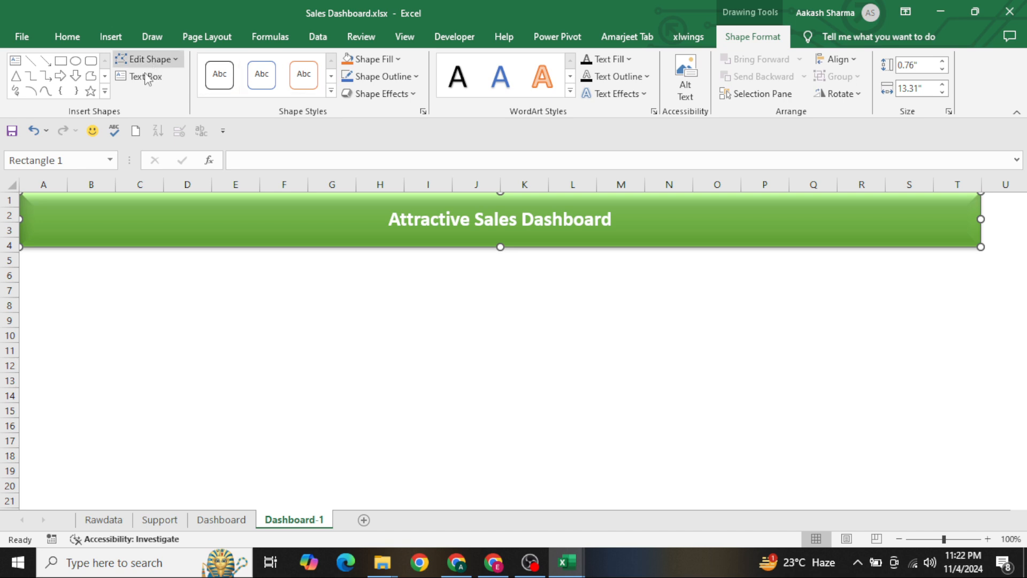
left_click(146, 77)
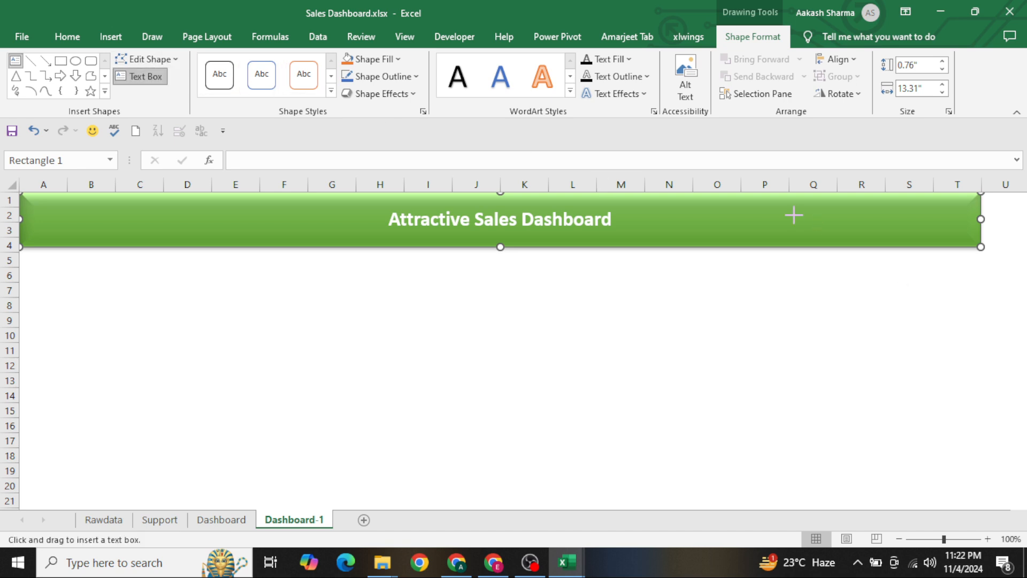
left_click_drag(794, 215, 962, 233)
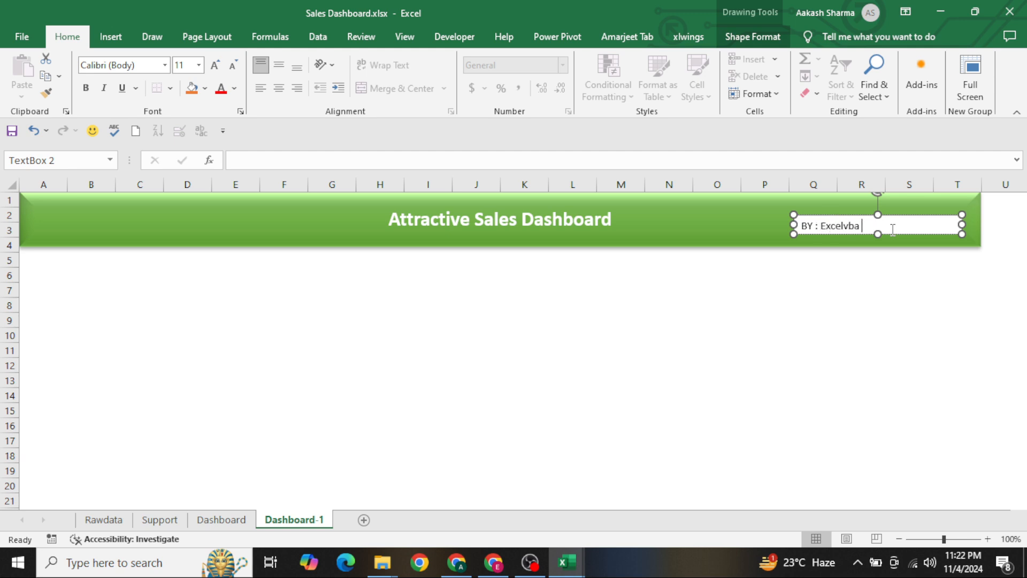
key("ctrl+a")
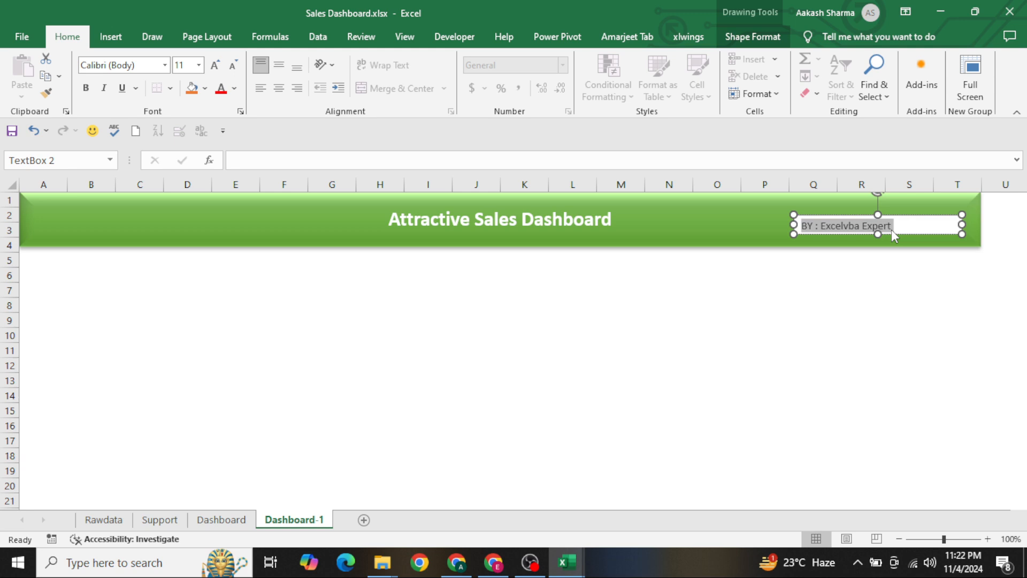
key("ctrl+b")
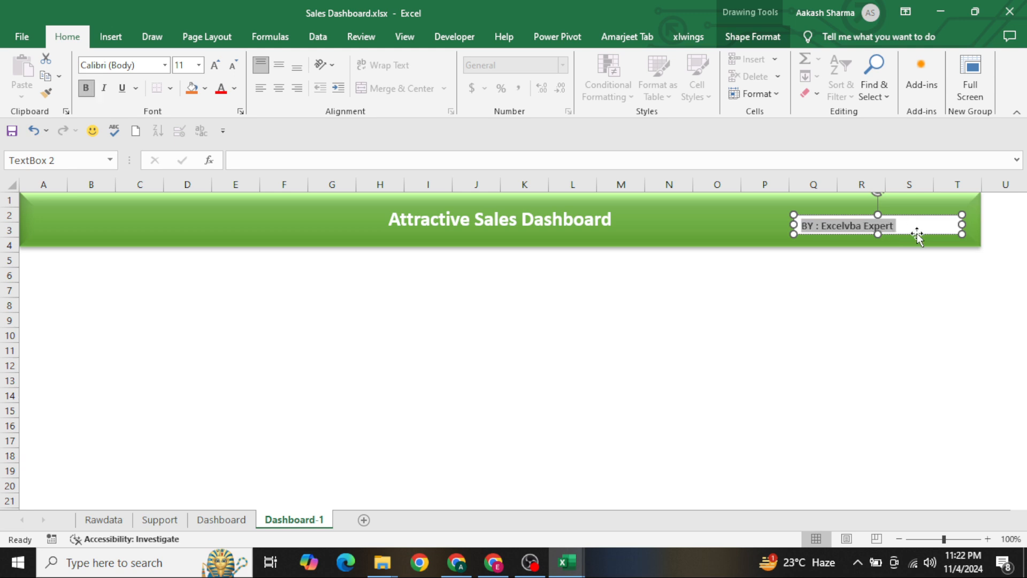
left_click(917, 234)
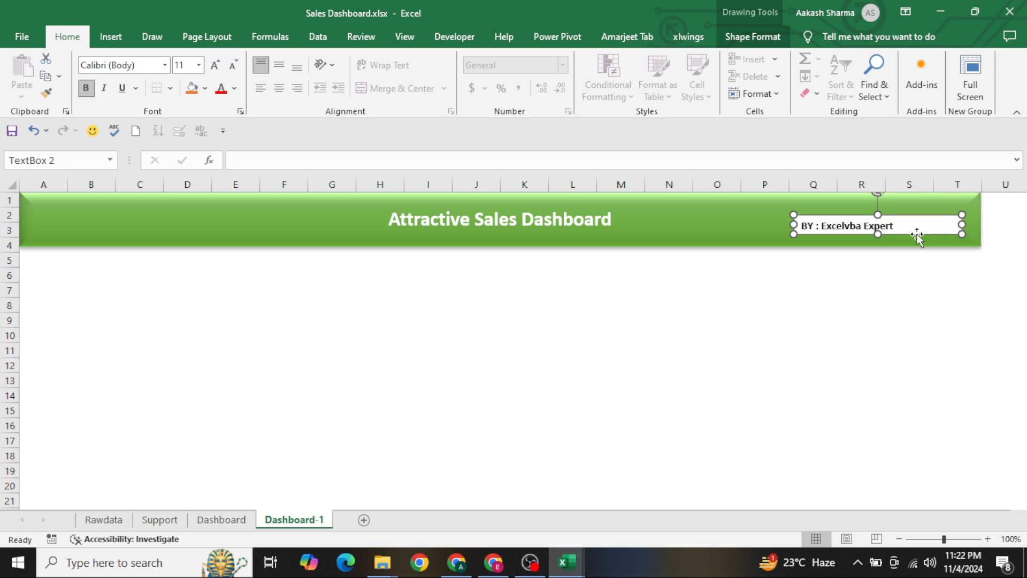
Remove the fill from the "BY : Excelvba Expert" text box so the green header shows behind it
left_click(741, 39)
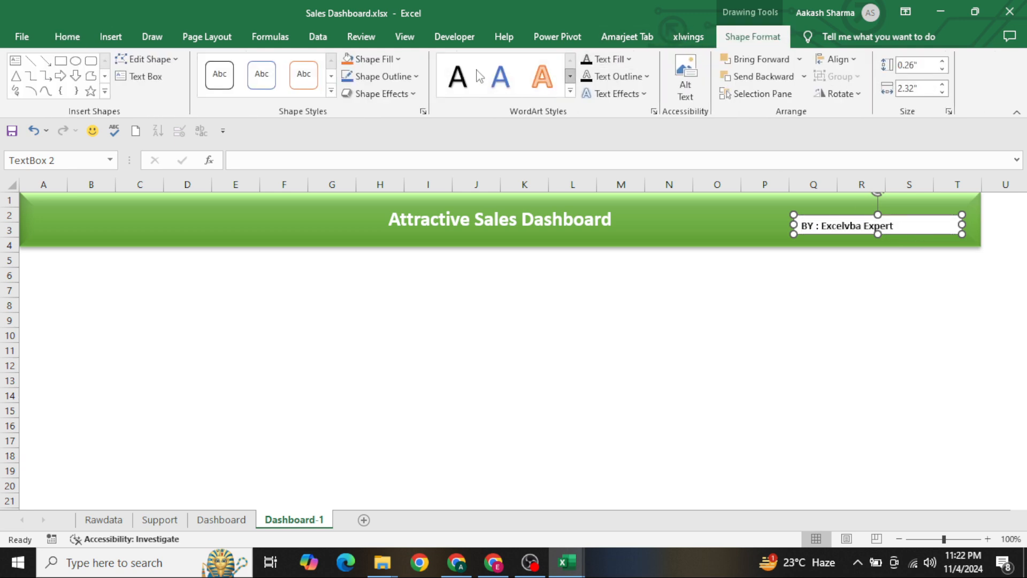
left_click(386, 60)
left_click(379, 278)
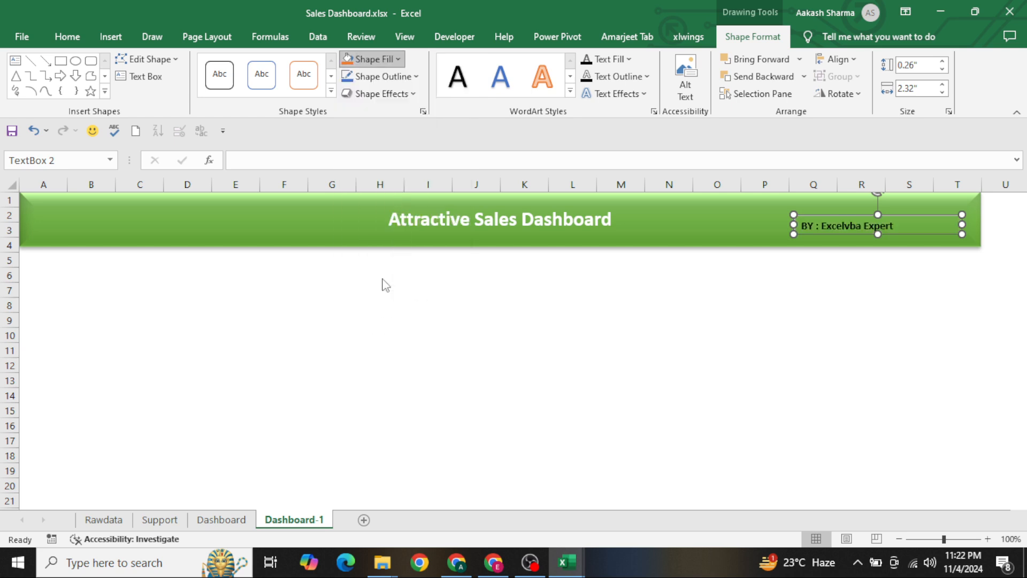
left_click(571, 306)
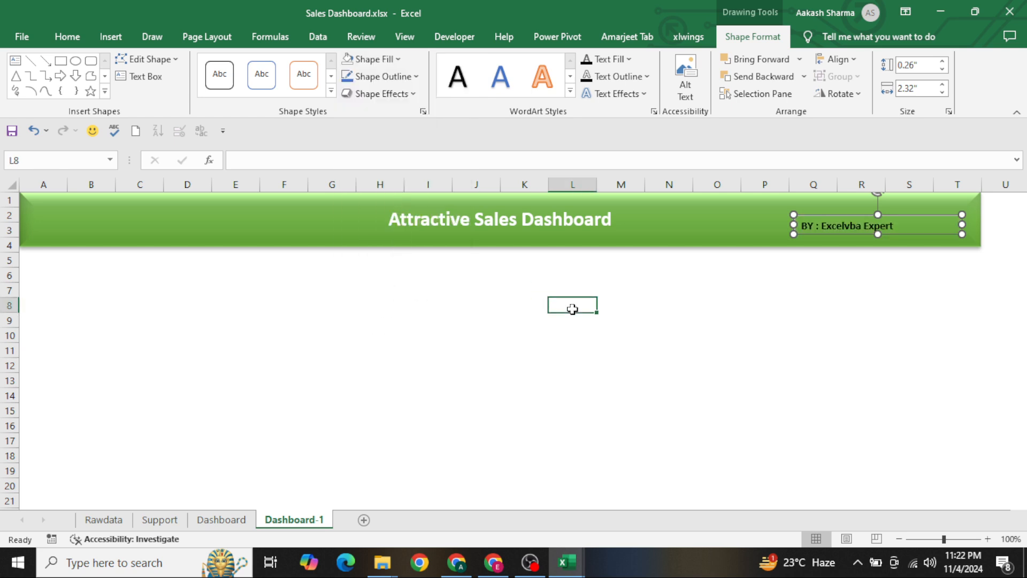
left_click(838, 231)
left_click(412, 272)
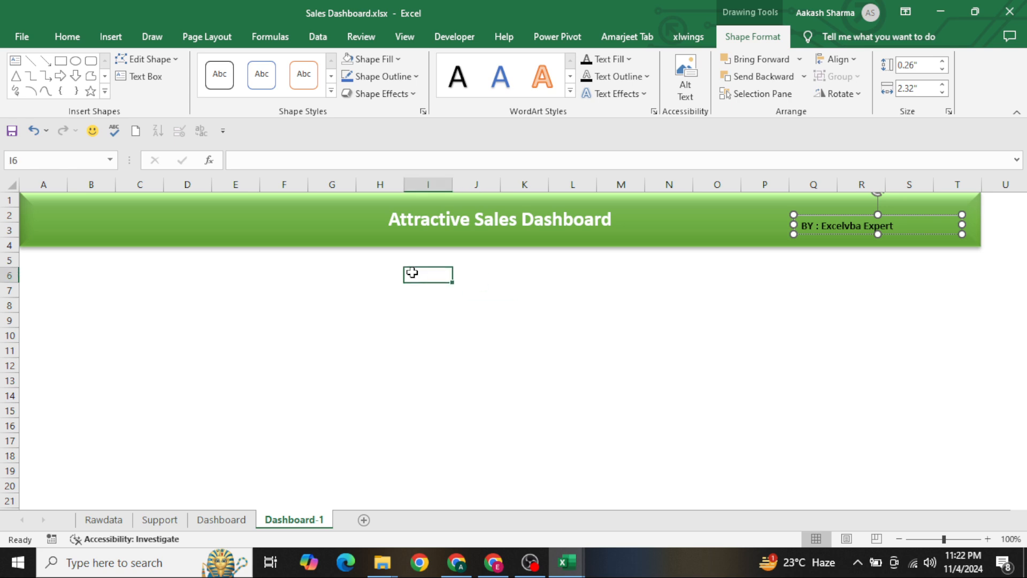
Search online pictures for "Growth GIF" and insert the animated businessman climbing red bars into Dashboard-1
left_click(119, 39)
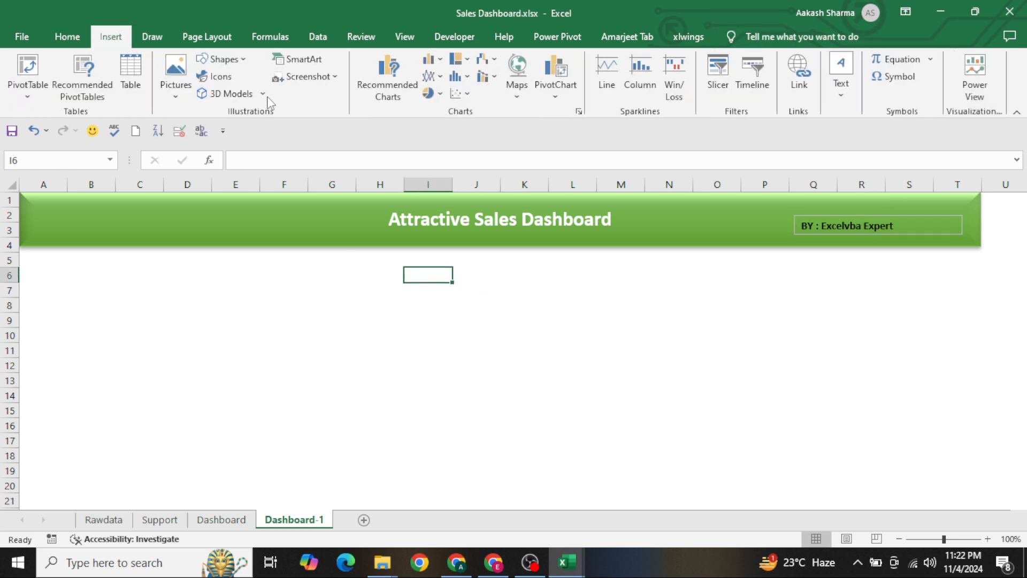
left_click(179, 99)
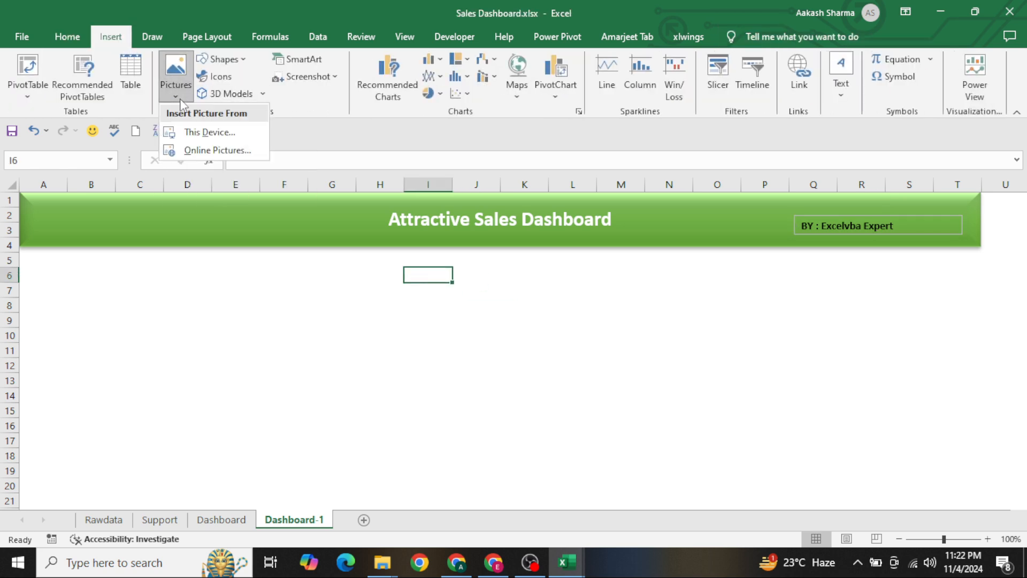
left_click(214, 151)
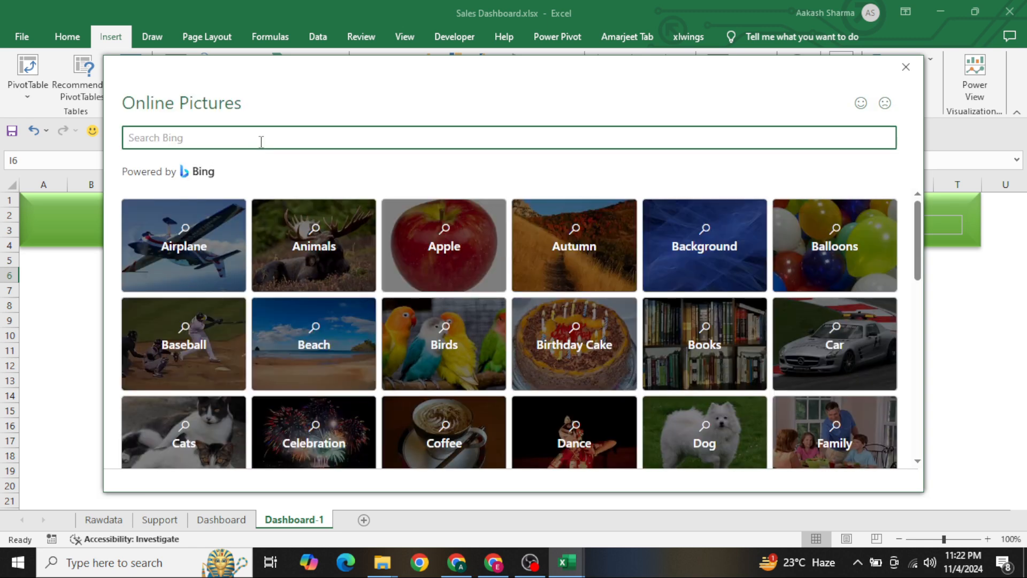
type("Growth GIF")
key("Return")
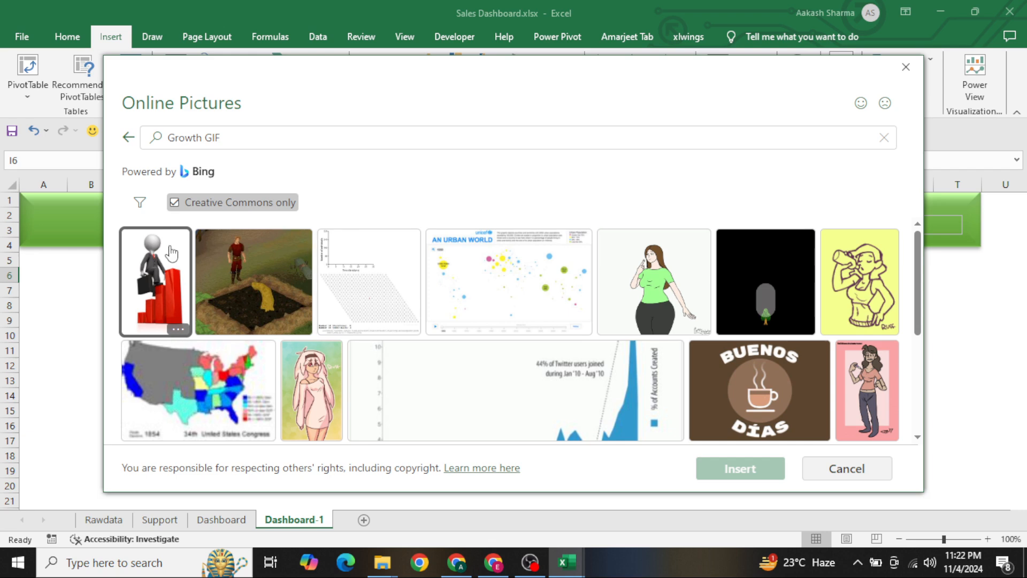
left_click(160, 263)
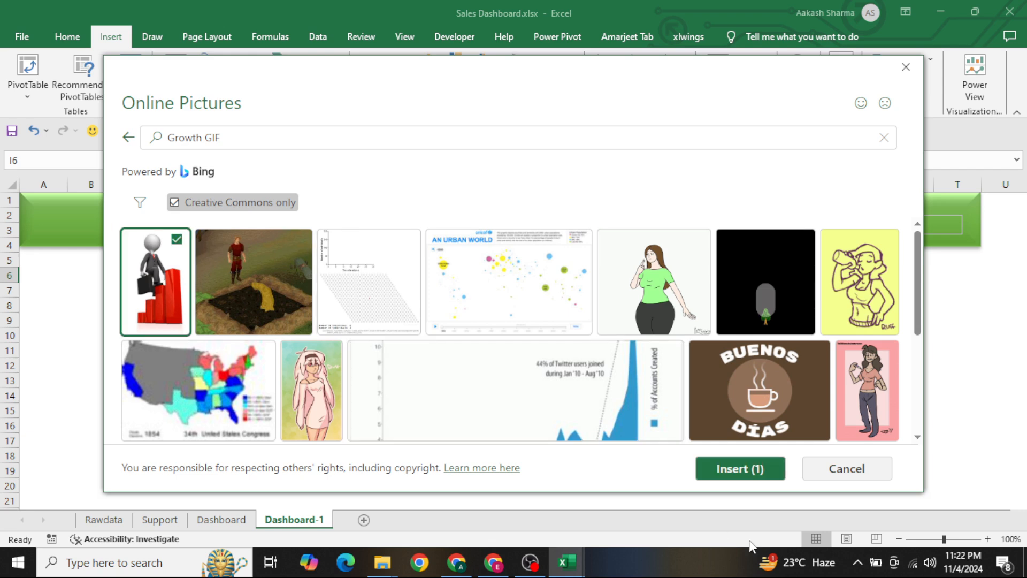
left_click(729, 475)
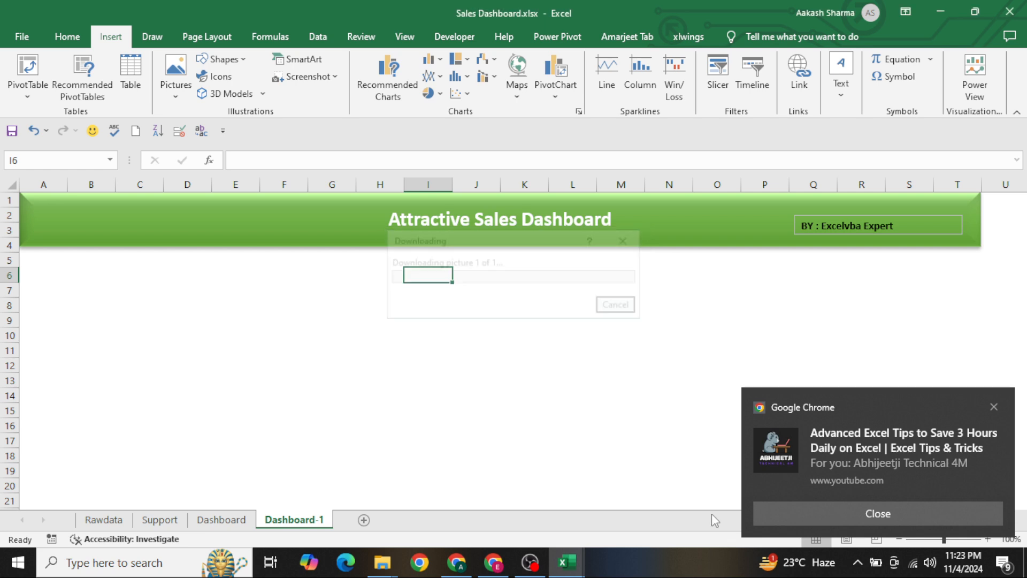
left_click(807, 518)
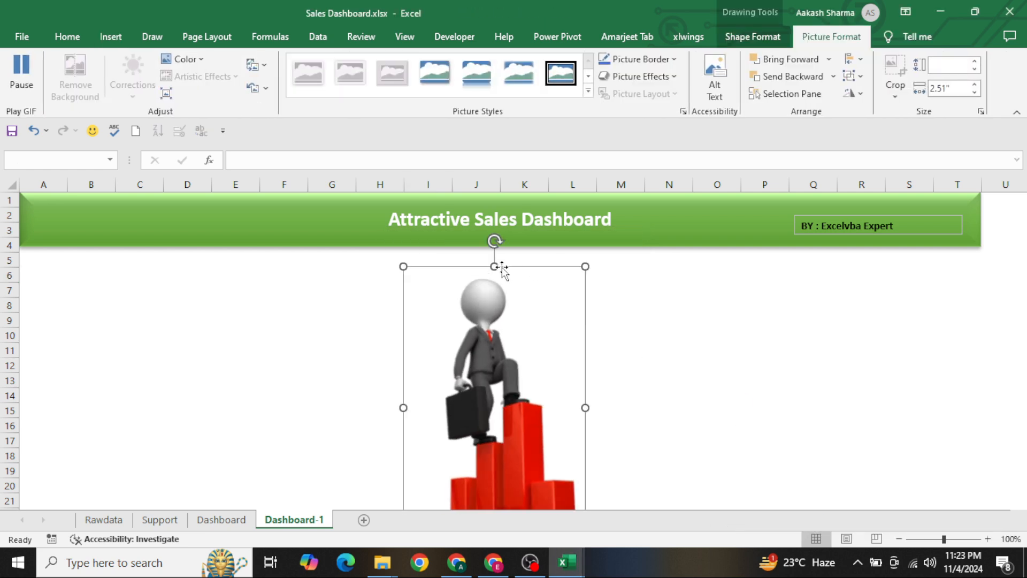
Reduce the businessman GIF's height, move it below the header around columns C to G, and delete its attribution caption
left_click_drag(494, 266, 517, 436)
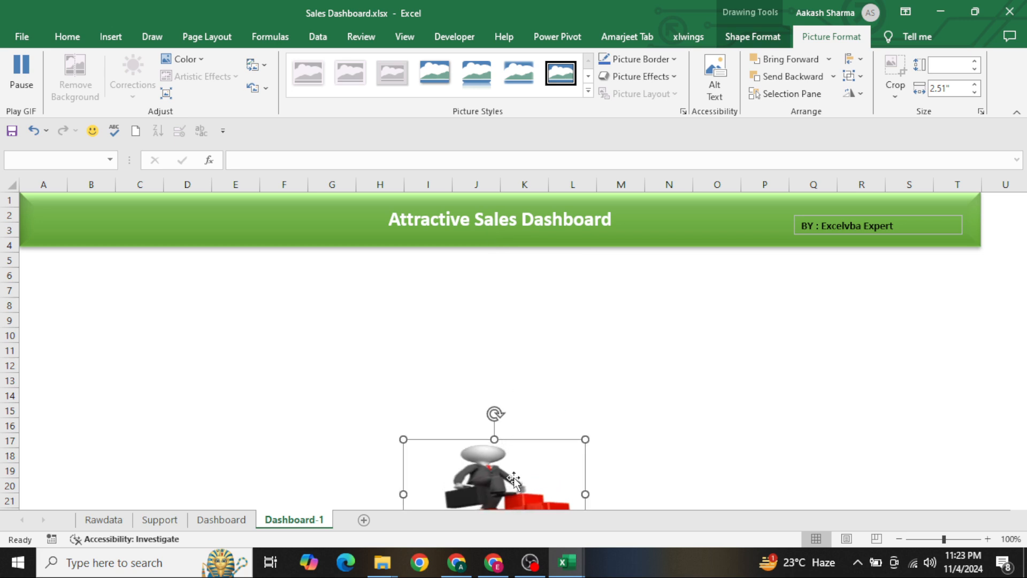
left_click_drag(522, 476, 260, 311)
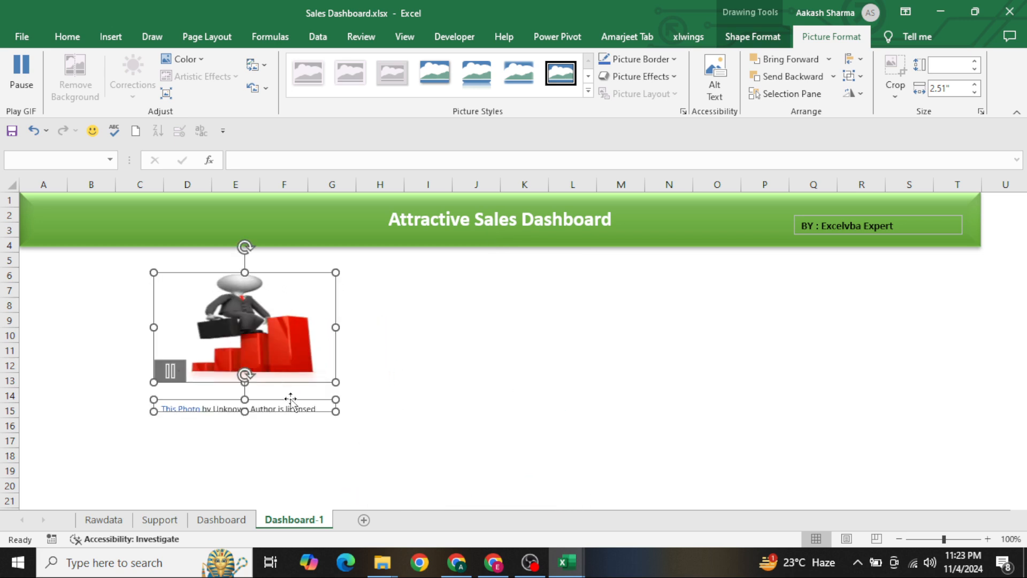
left_click(374, 410)
left_click(320, 410)
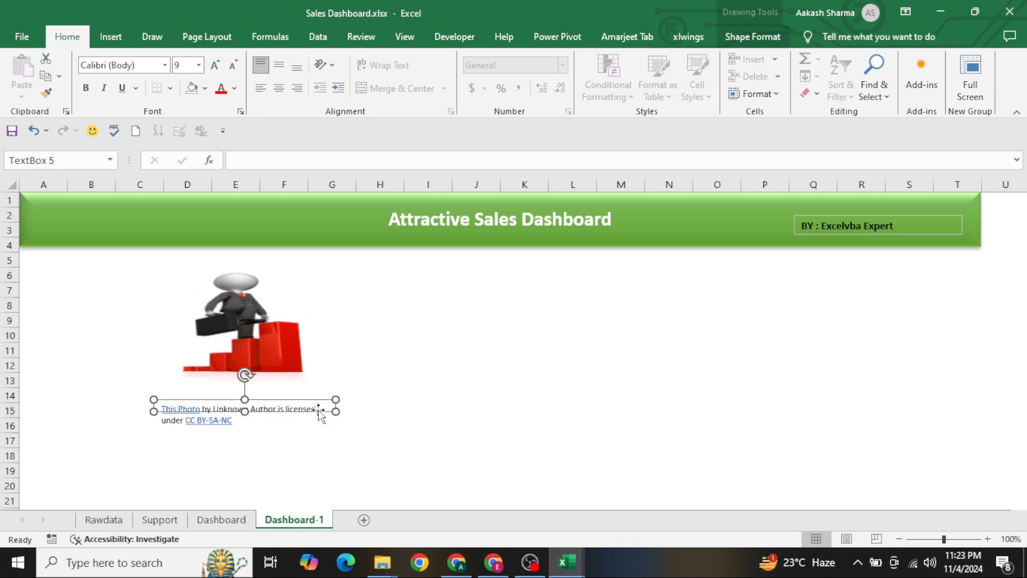
key("Delete")
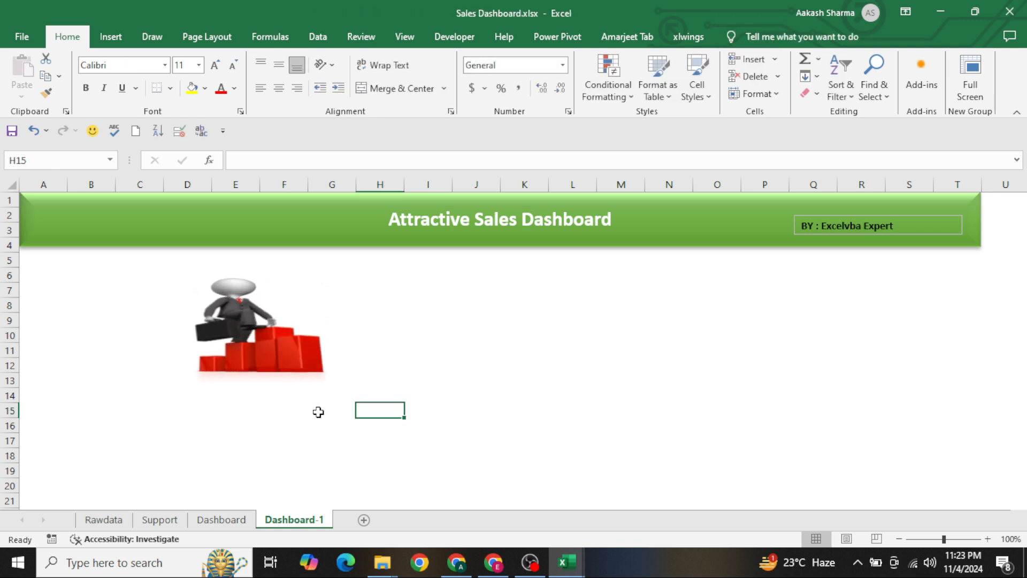
Shrink the businessman GIF to a small upright picture and place it in columns A and B directly beneath the header
left_click(324, 379)
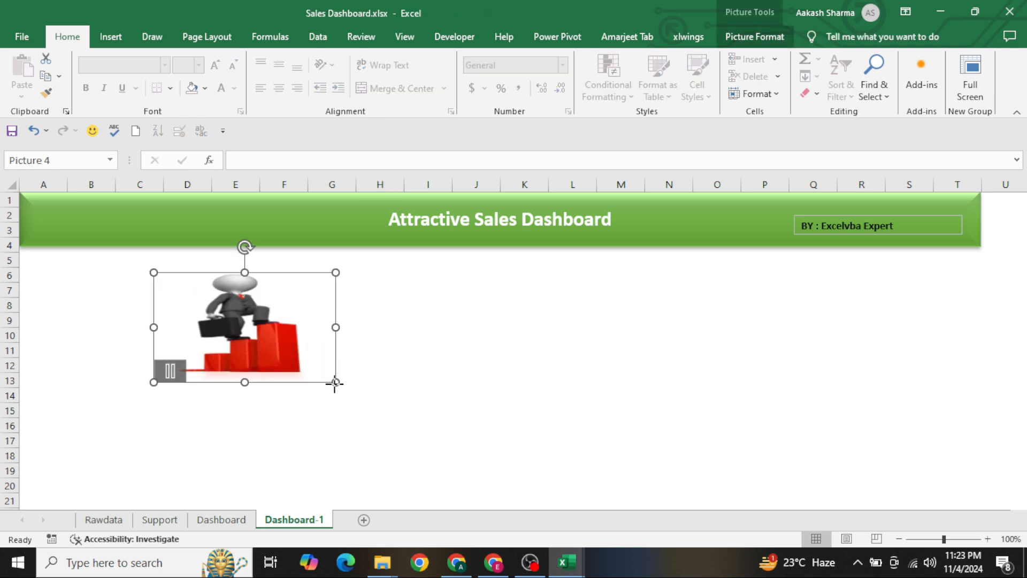
left_click_drag(335, 382, 205, 345)
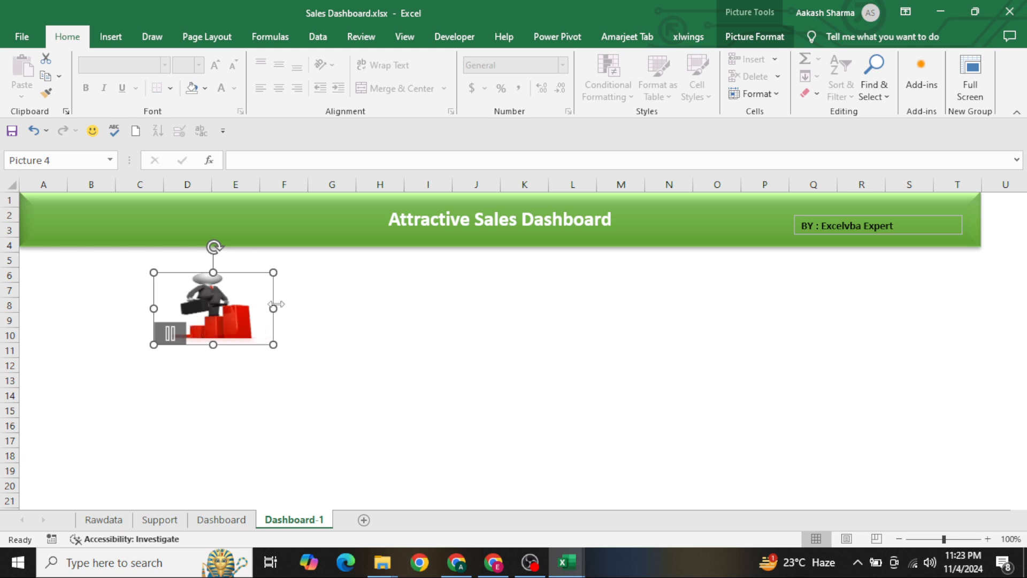
left_click_drag(274, 308, 239, 308)
left_click_drag(196, 347, 196, 373)
left_click_drag(217, 321, 75, 305)
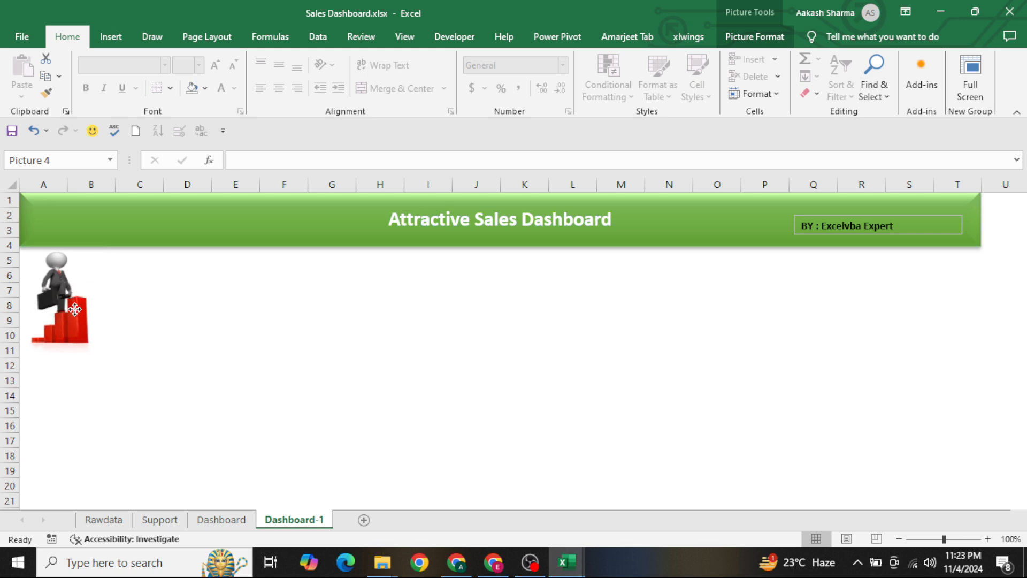
left_click(177, 329)
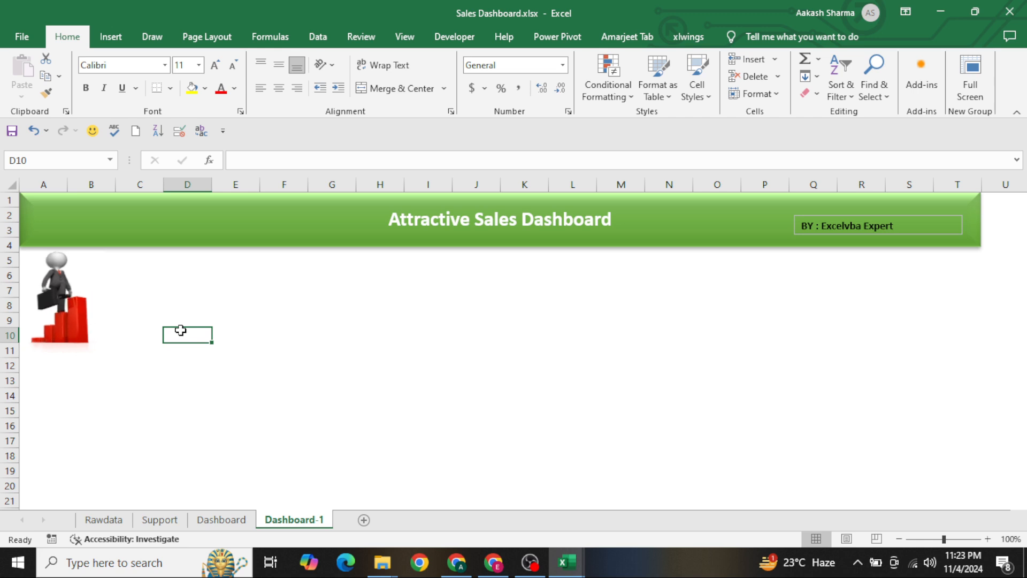
Search online pictures for "Growth icons"
left_click(103, 43)
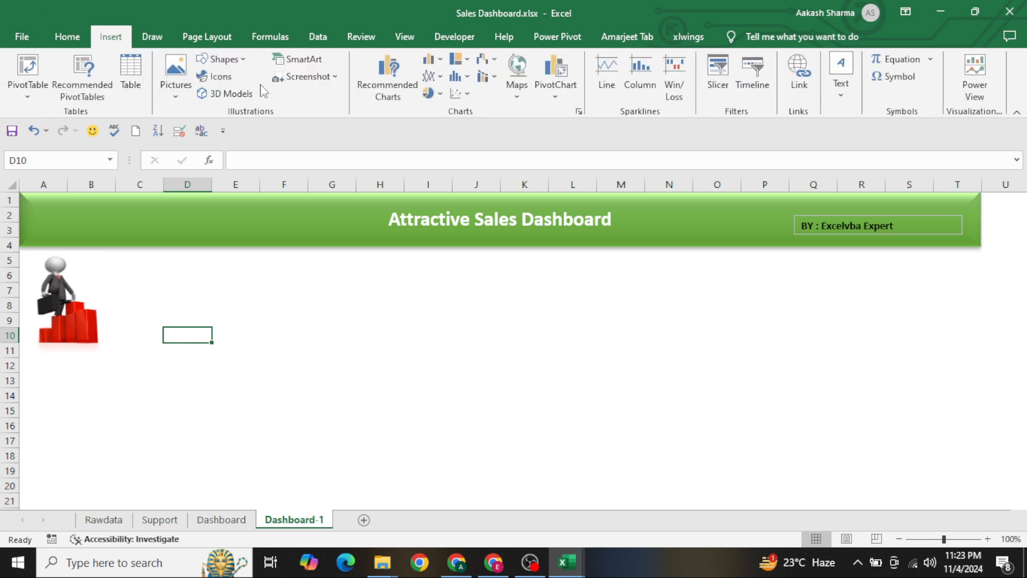
left_click(180, 100)
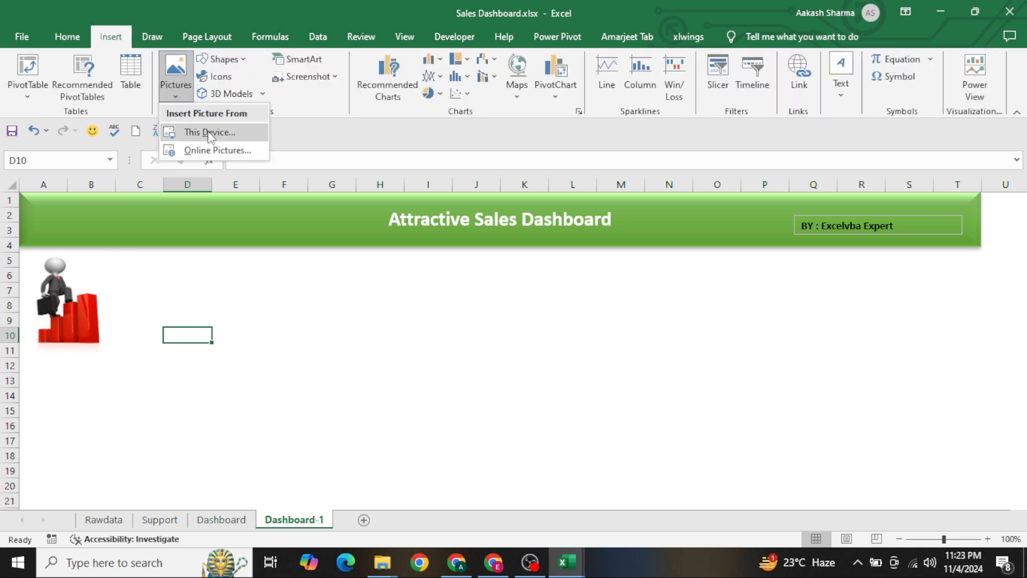
left_click(211, 151)
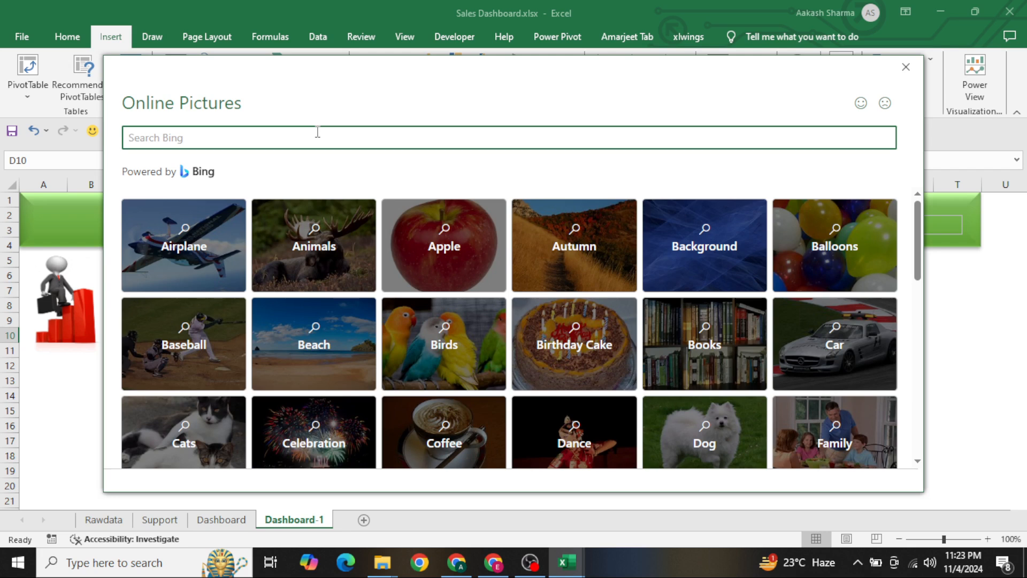
type("Groth icons")
key("ctrl+a")
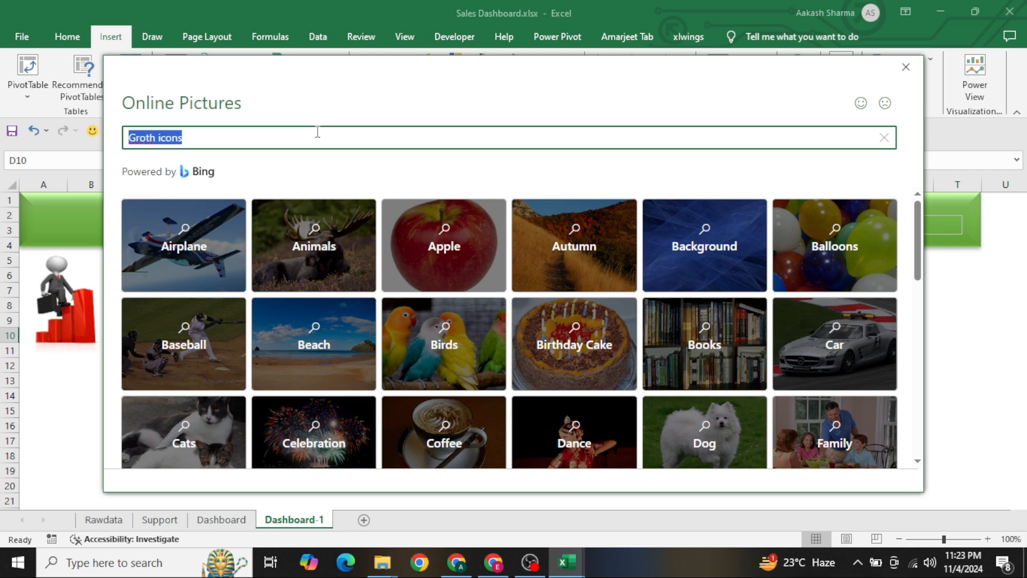
type("Gro")
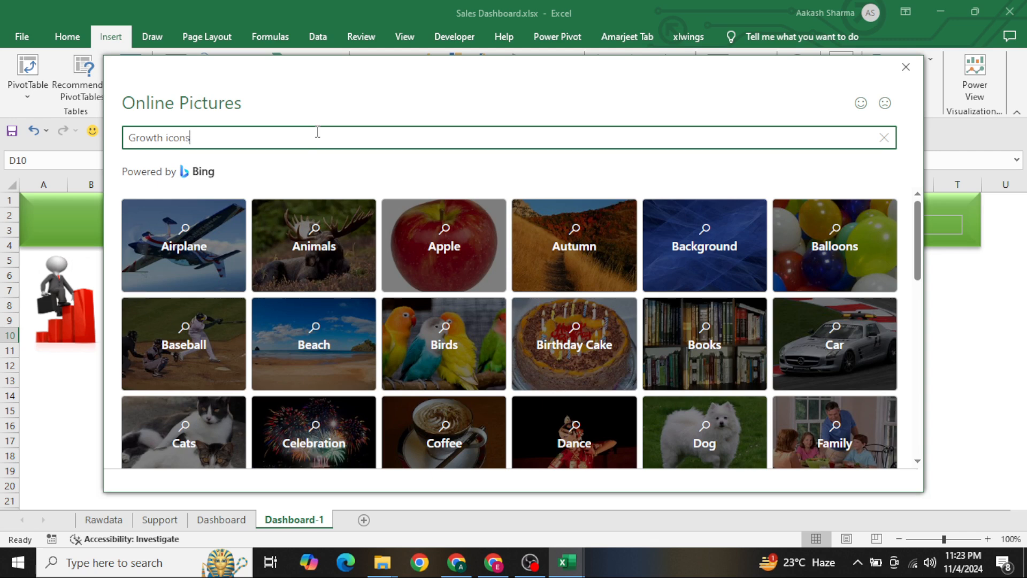
type("wth icons")
key("Return")
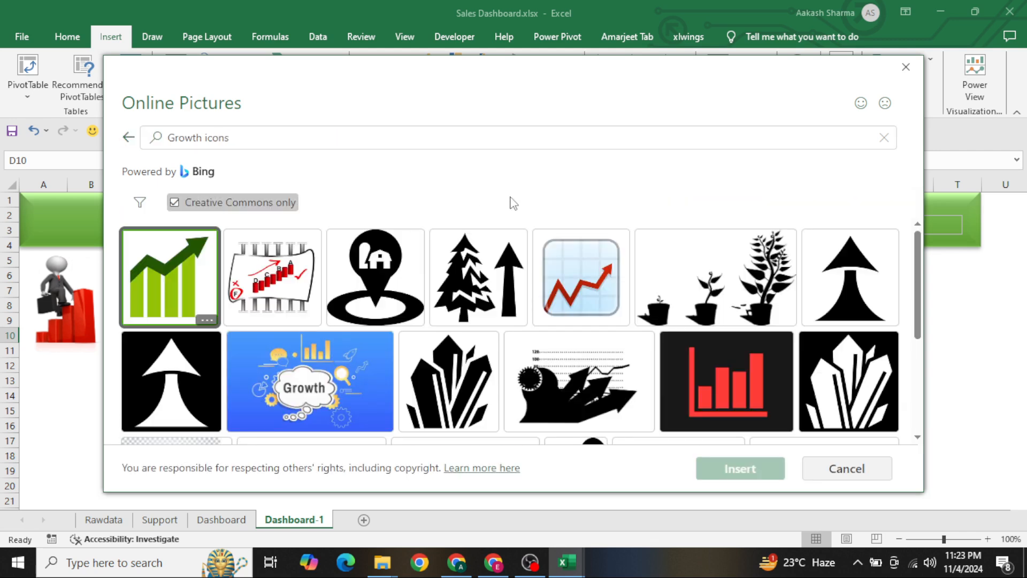
Browse the growth icon results and insert the graphic of clustered black upward arrows into the sheet
scroll(421, 288, "down", 5)
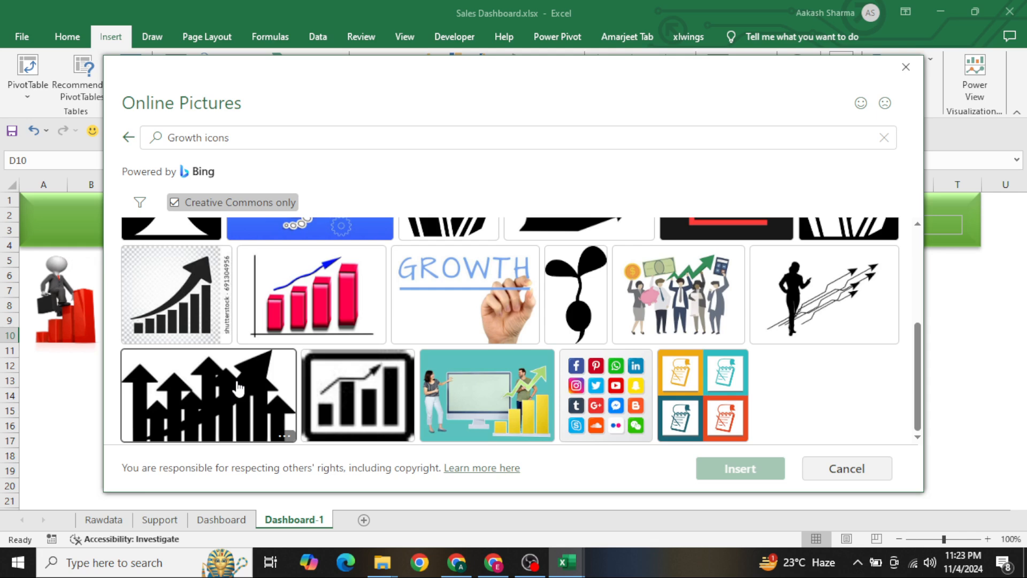
scroll(396, 347, "up", 5)
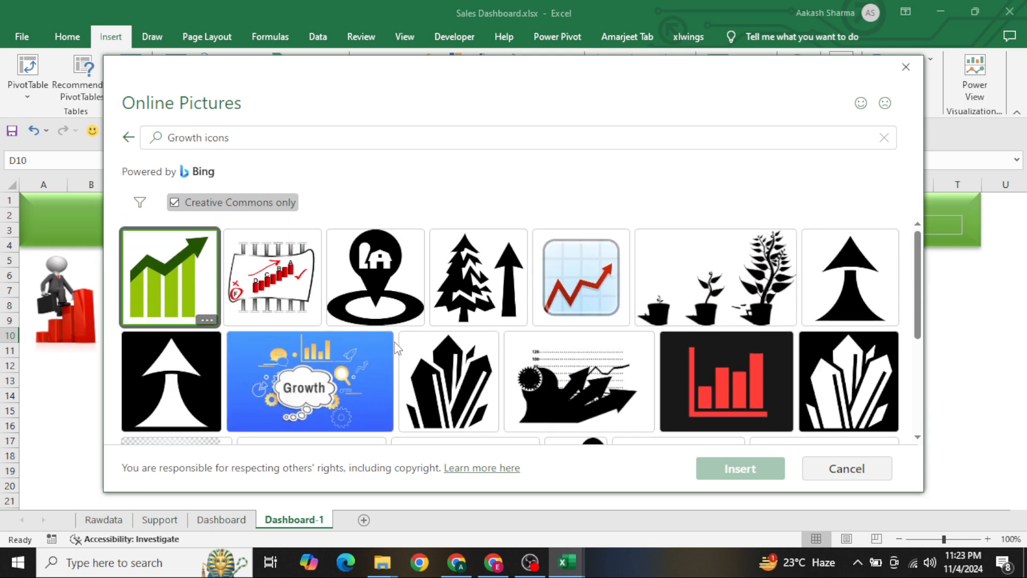
scroll(395, 347, "down", 5)
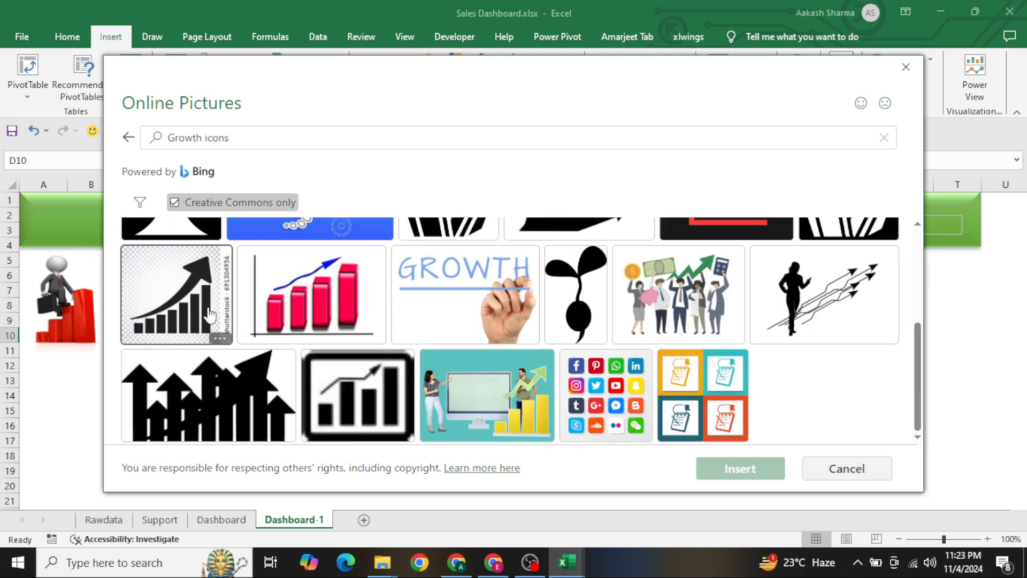
left_click(197, 390)
left_click(735, 480)
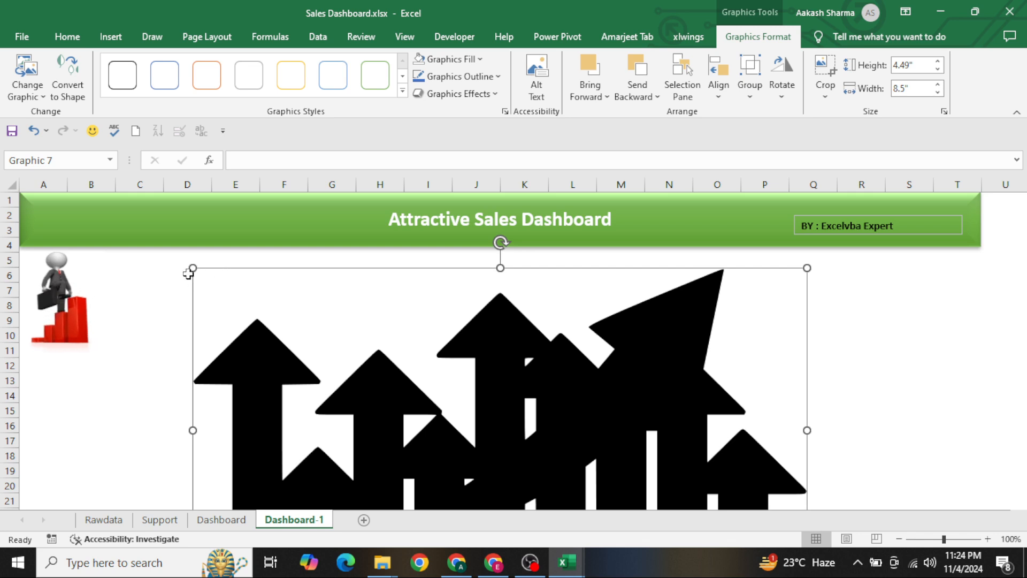
Shrink the black arrows graphic to about 0.54" high by 1.02" wide and place it on the header above the businessman GIF
left_click_drag(188, 274, 494, 427)
left_click_drag(568, 445, 404, 299)
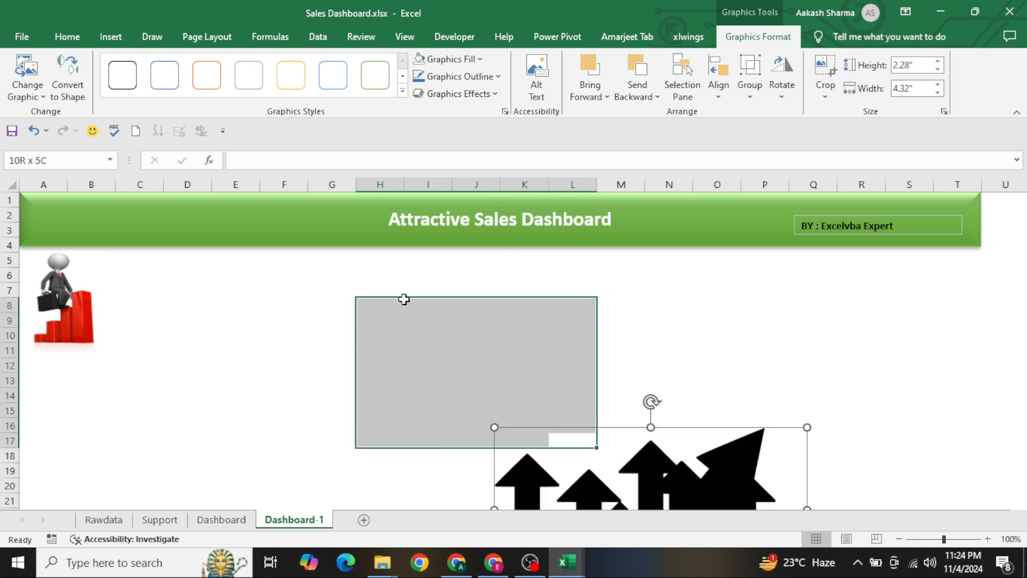
left_click_drag(688, 478, 481, 287)
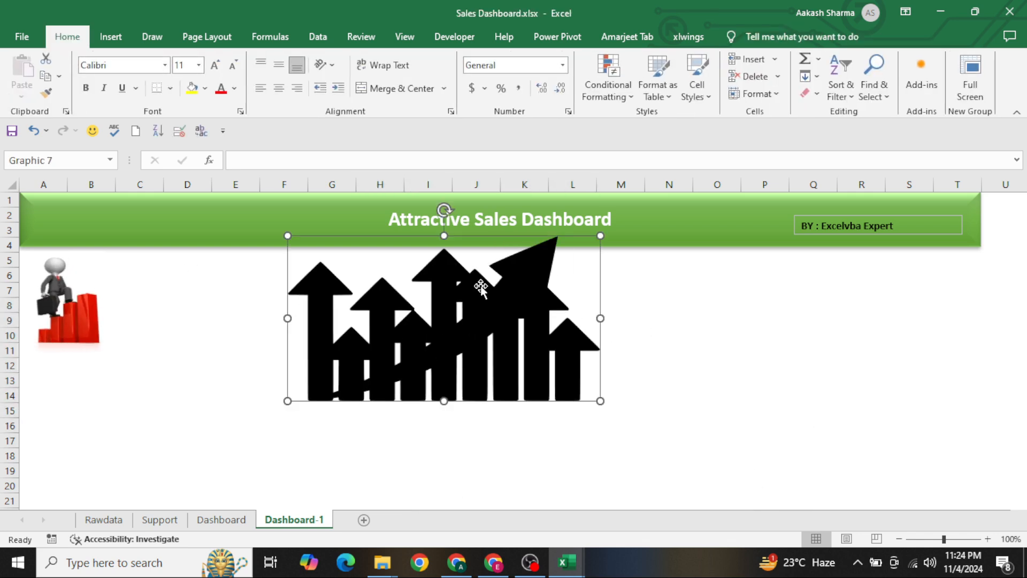
left_click_drag(287, 236, 272, 249)
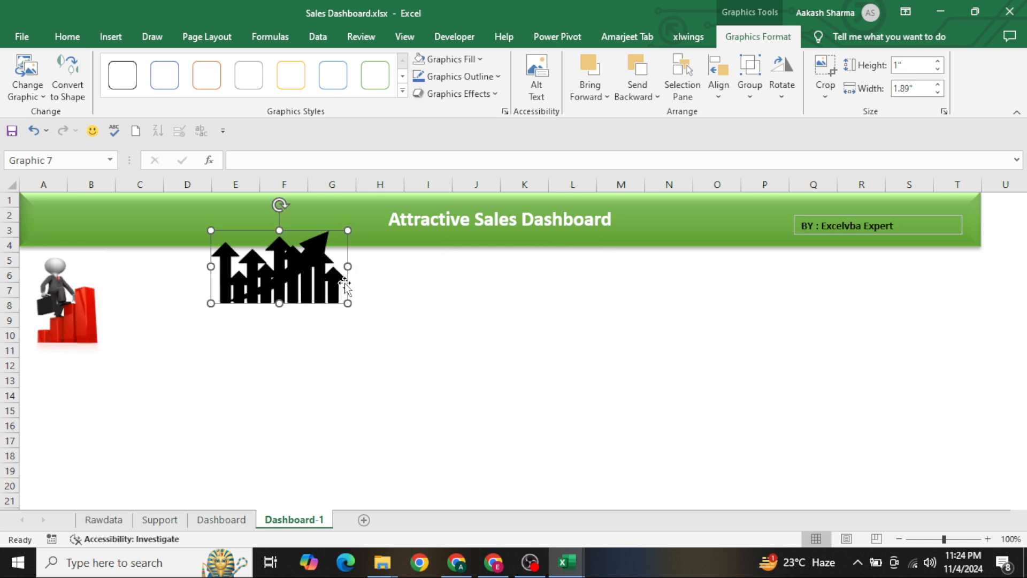
left_click_drag(348, 303, 78, 230)
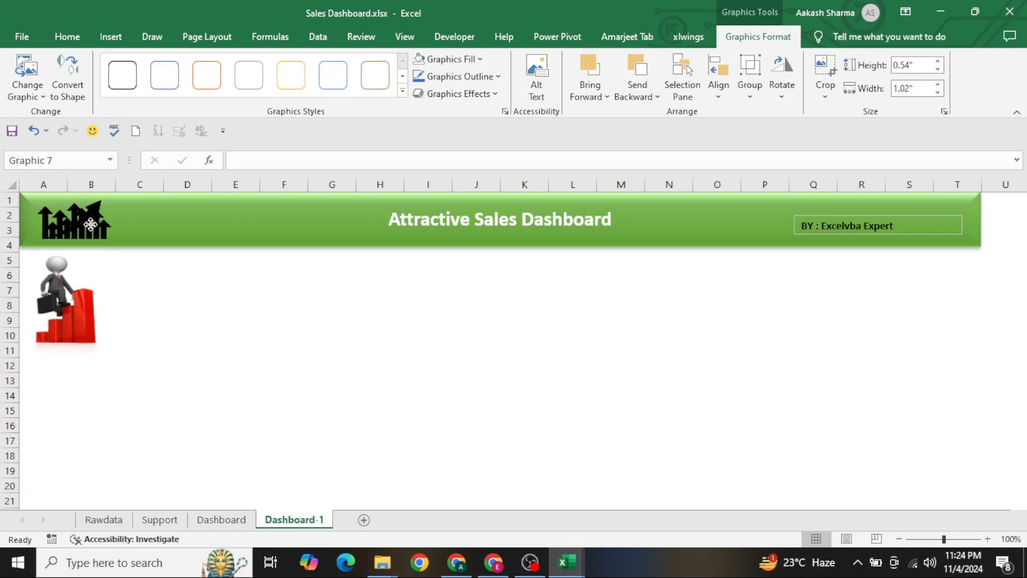
left_click(269, 333)
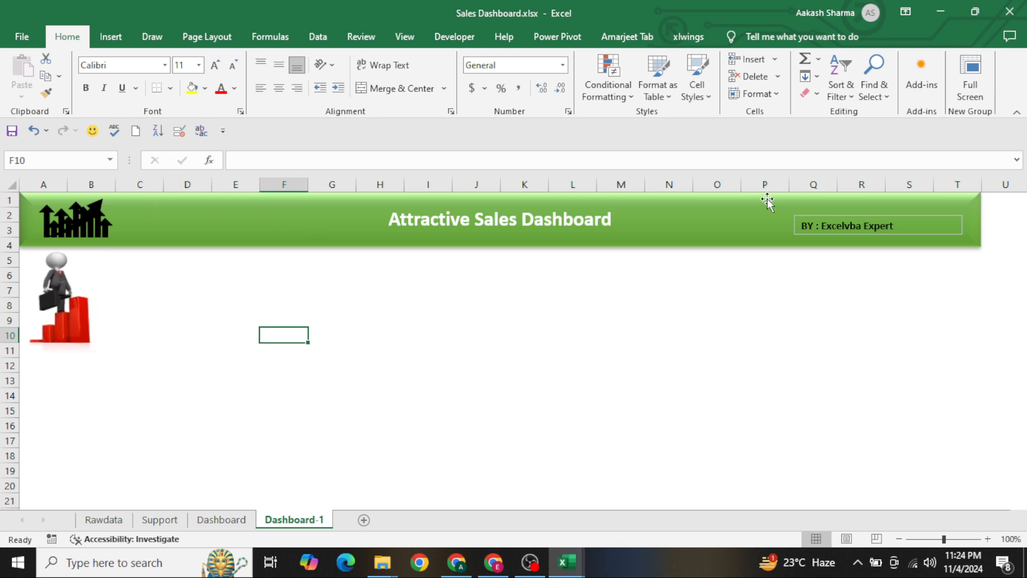
Duplicate the author text box and place the copy in the header's lower part from column C, widened to about column I
left_click(841, 234)
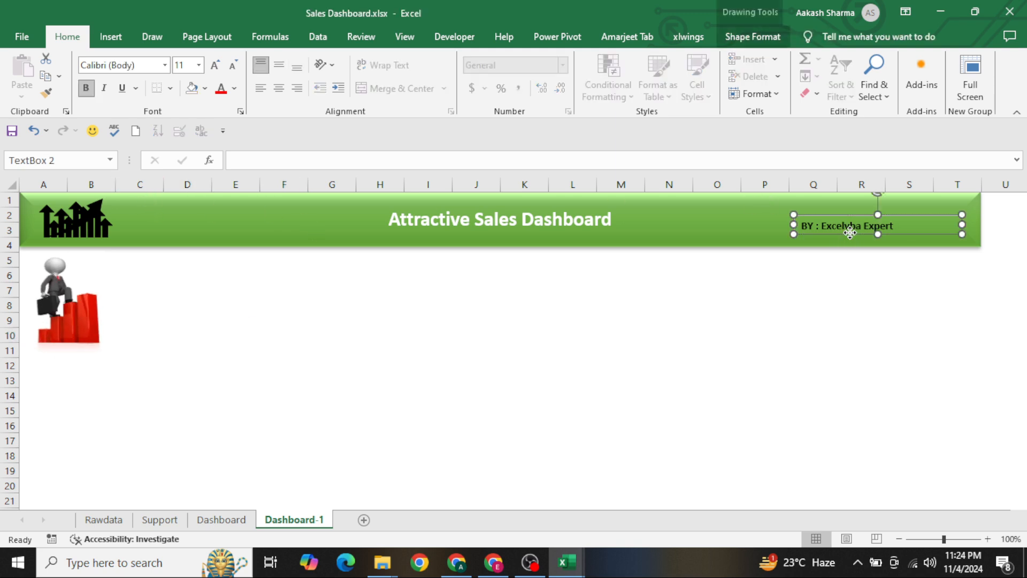
key("ctrl+c")
key("ctrl+v")
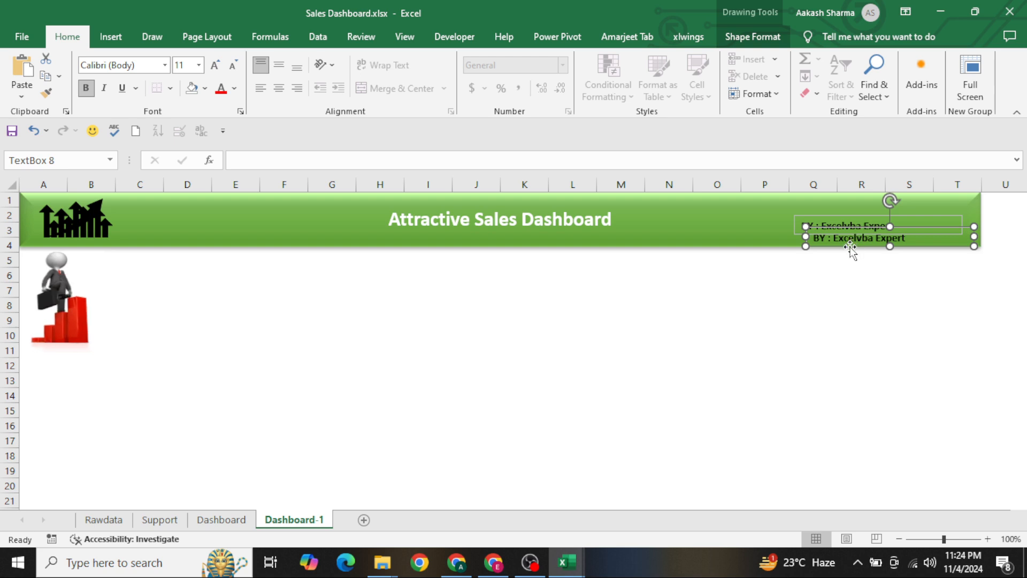
left_click_drag(850, 246, 155, 220)
left_click_drag(298, 219, 411, 245)
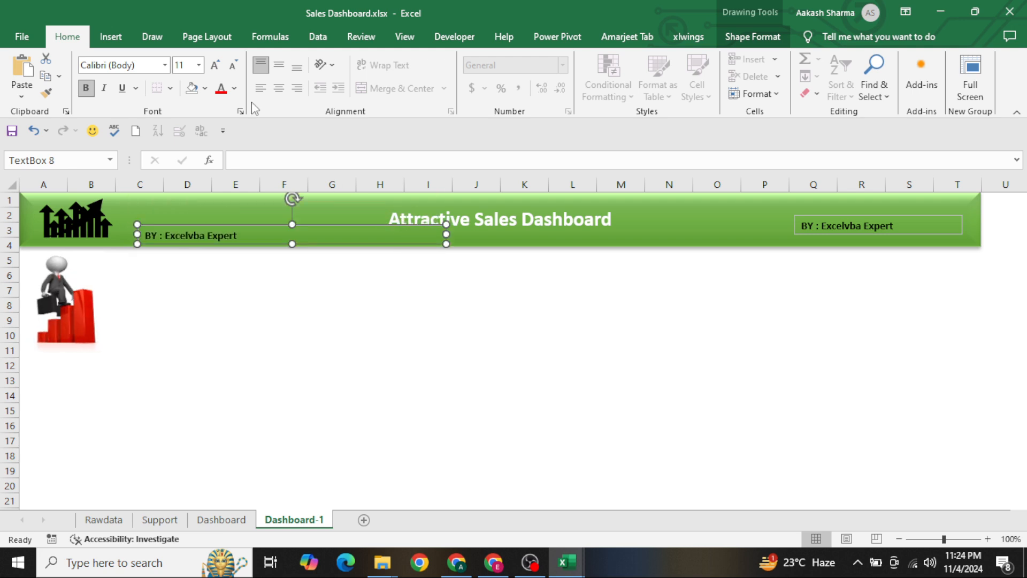
Set the copy's font size to 8 and enter "This Dashboard has shown the Full Sales Performance basis rawdata. Everything is very confidential"
left_click(233, 65)
left_click(234, 66)
left_click(234, 67)
left_click(234, 67)
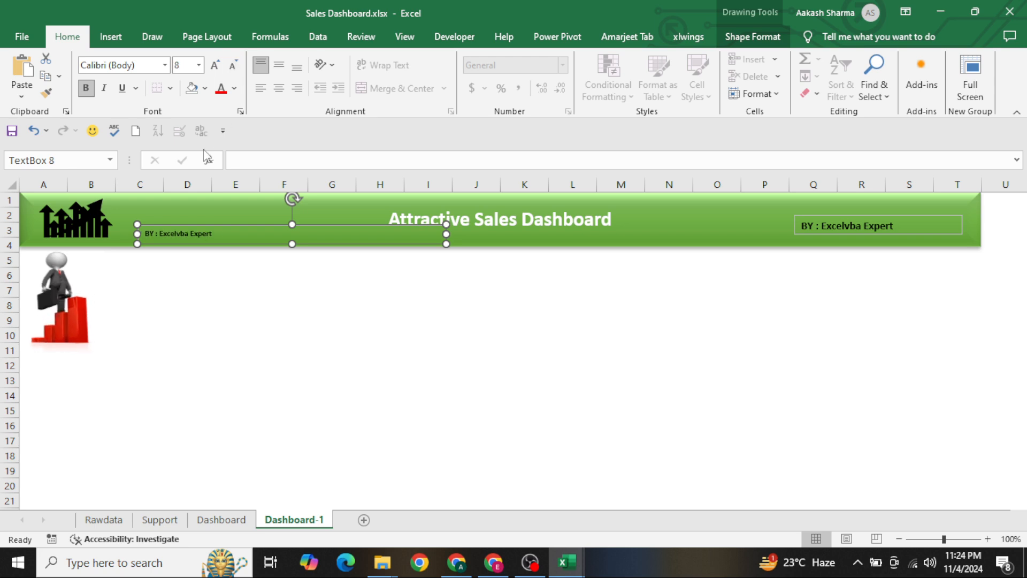
triple_click(198, 234)
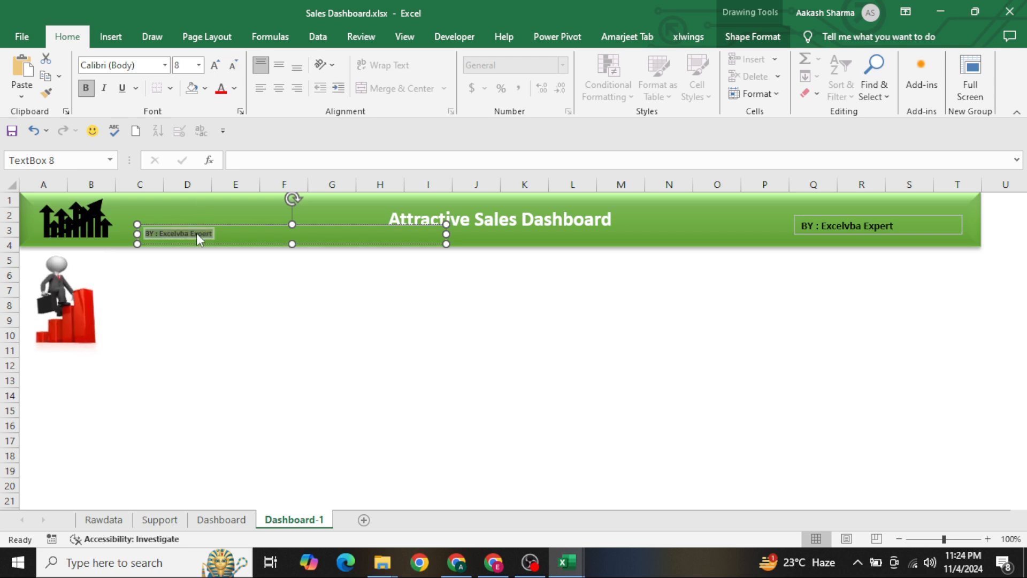
type("This")
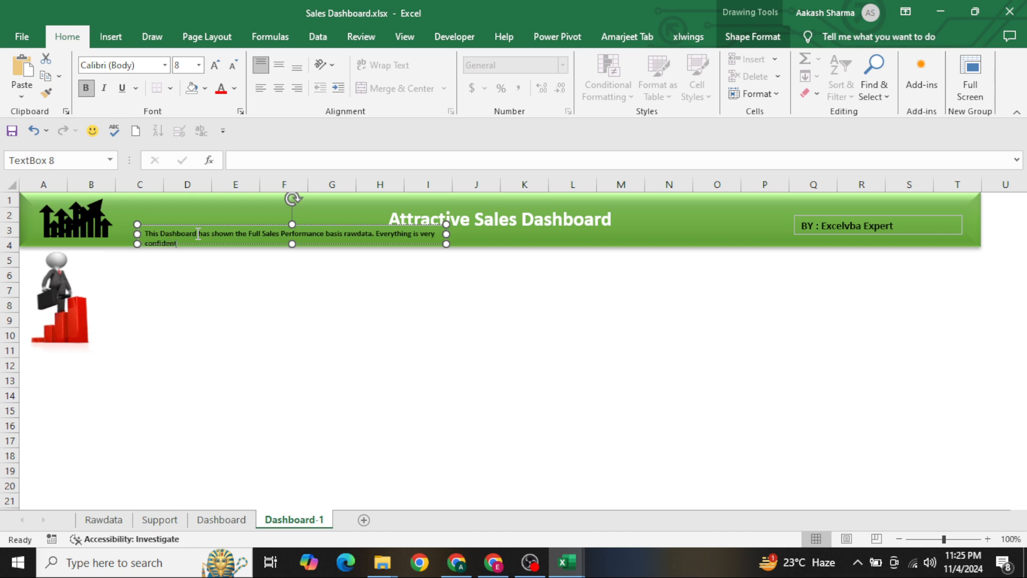
key("ctrl+a")
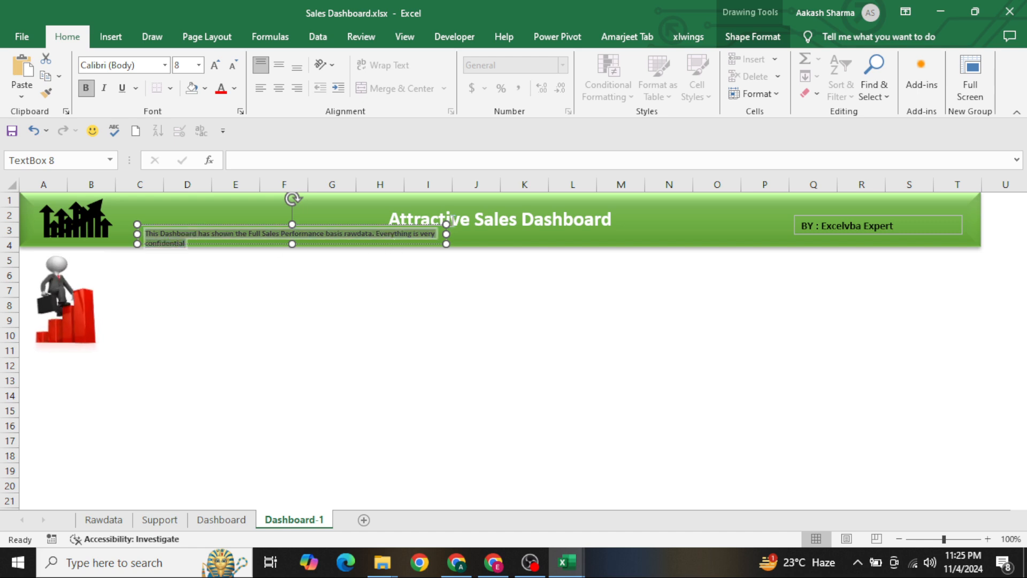
Widen the description text box to about 5.56" directly beneath the dashboard title and make its text white
left_click_drag(446, 234, 702, 246)
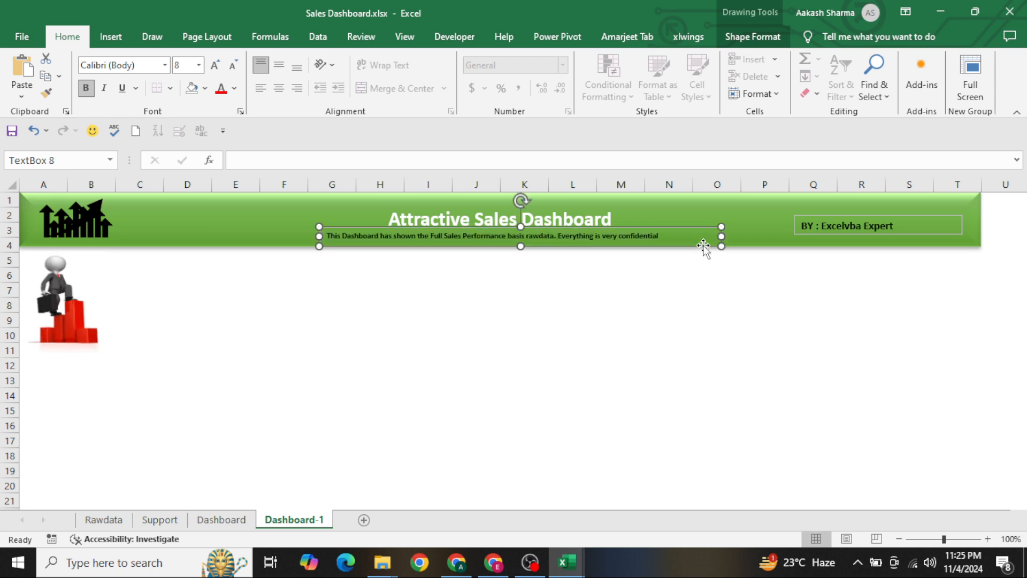
left_click(234, 89)
left_click(221, 177)
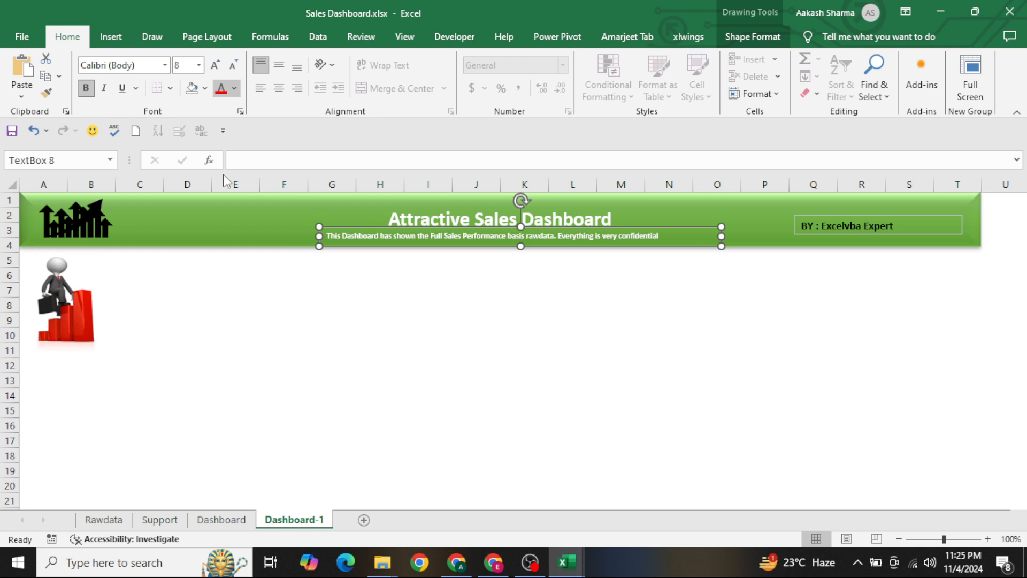
left_click(373, 305)
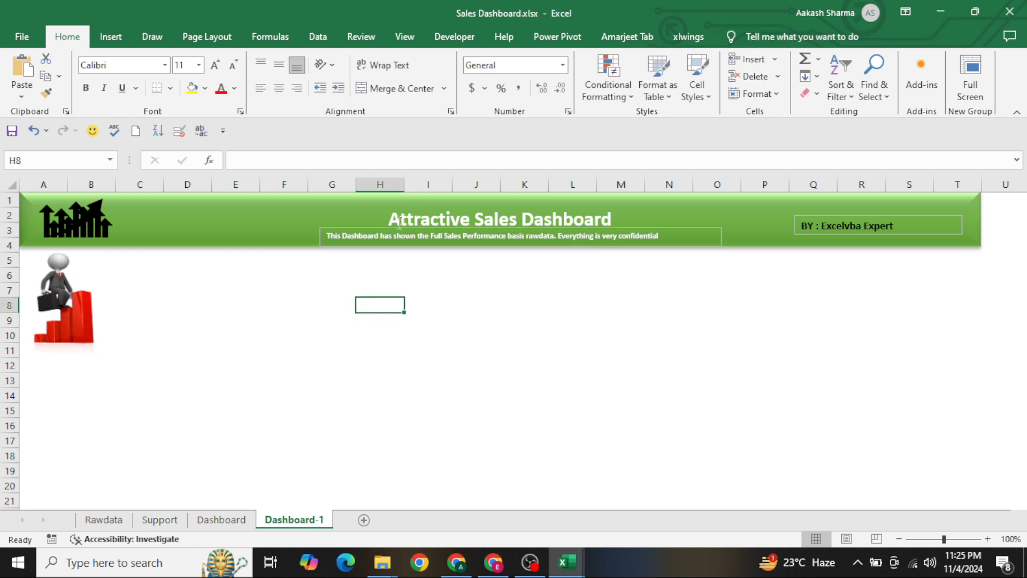
Remove the outline from the description text box beneath the title
left_click(371, 229)
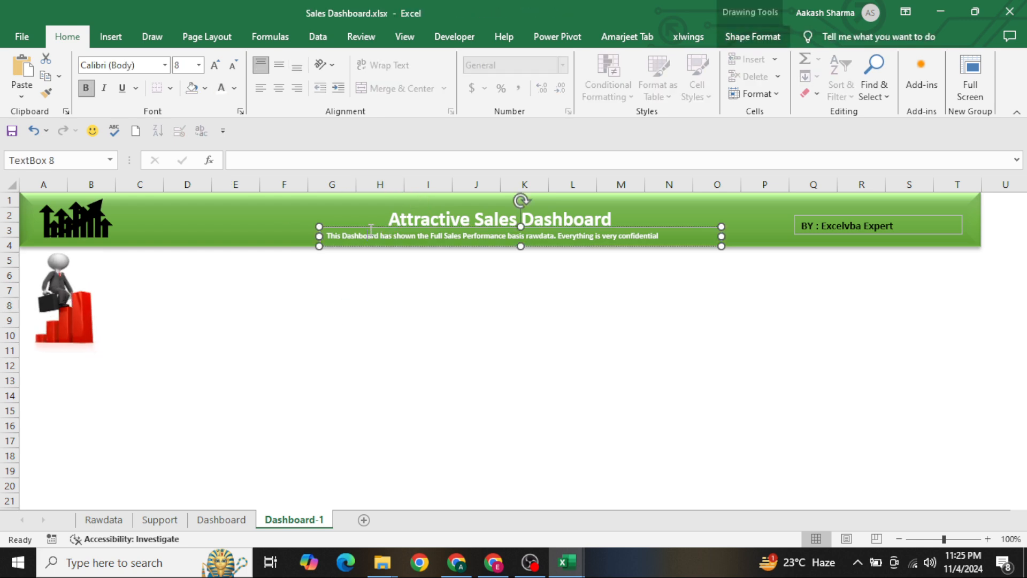
left_click(753, 37)
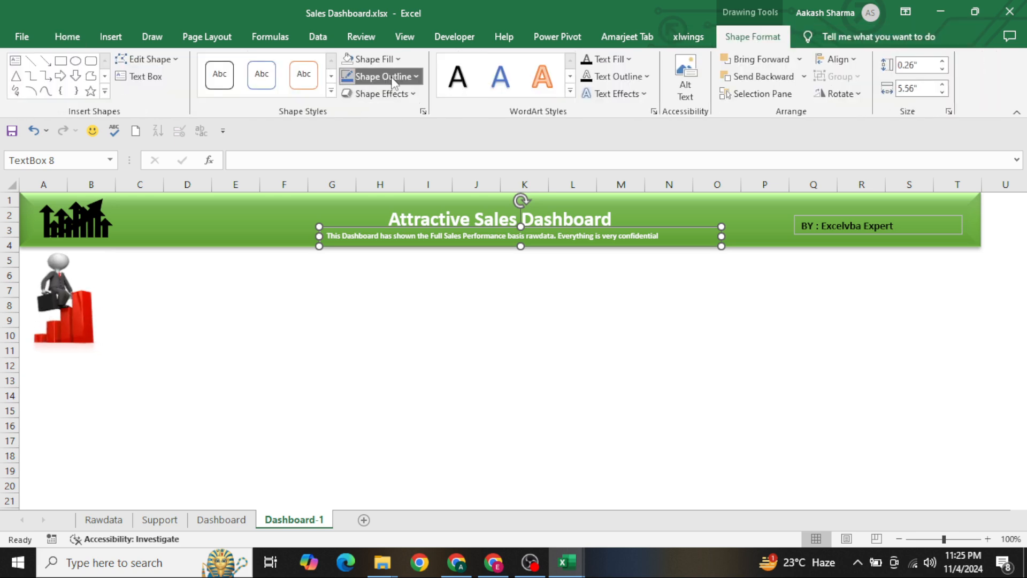
left_click(396, 76)
left_click(379, 293)
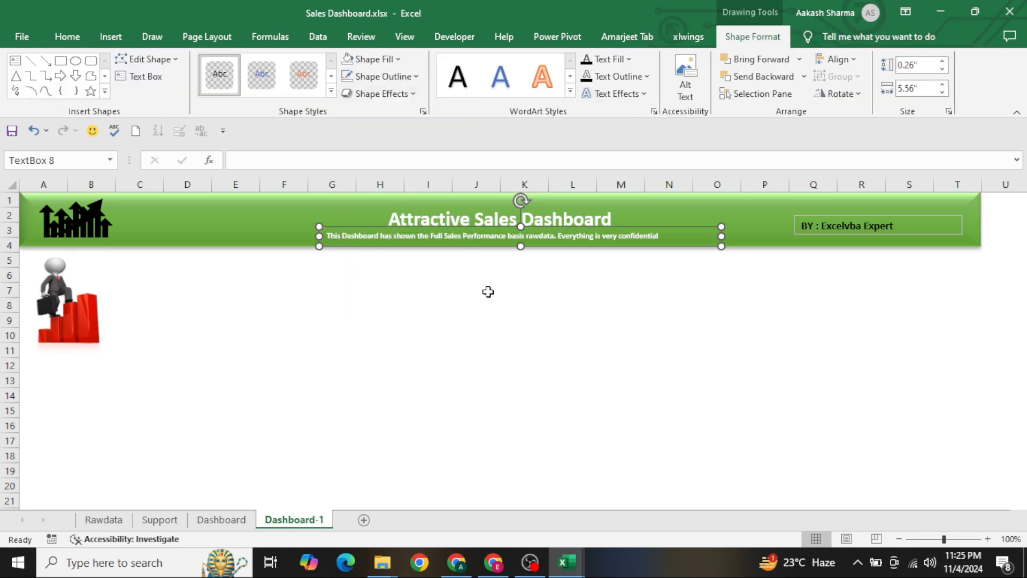
left_click(488, 292)
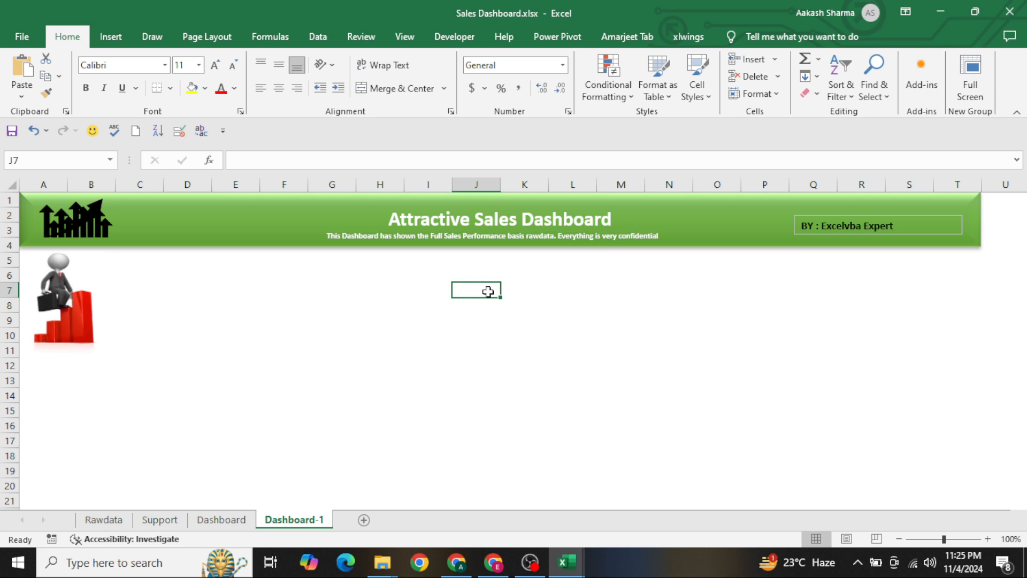
Change the author text box's font colour to white
left_click(859, 225)
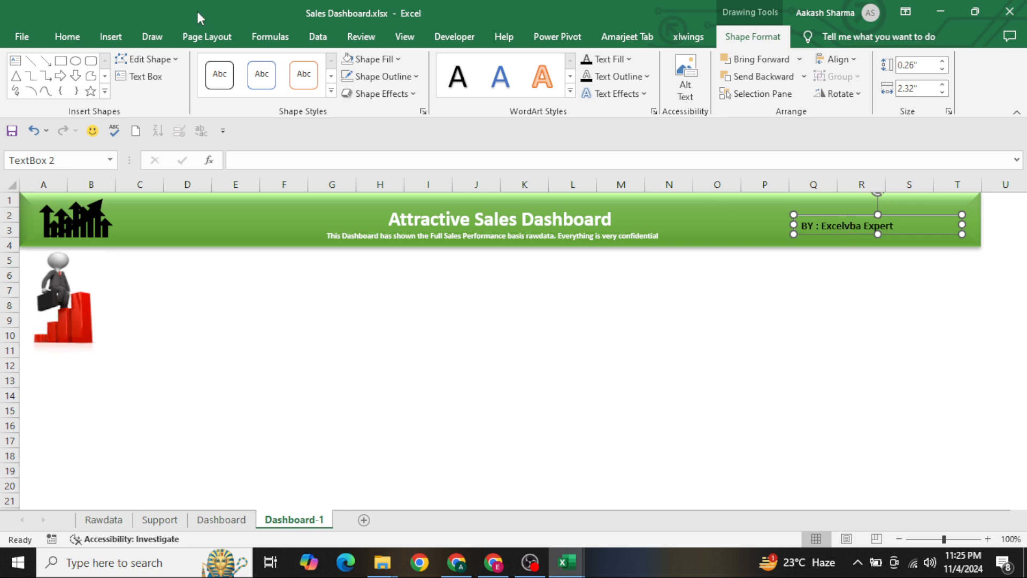
left_click(67, 37)
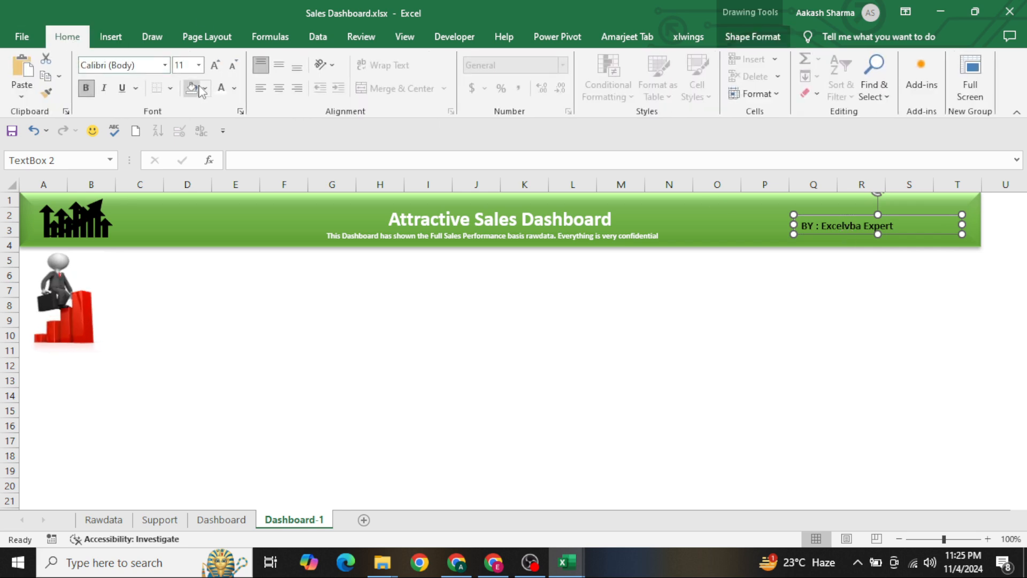
left_click(219, 87)
left_click(483, 309)
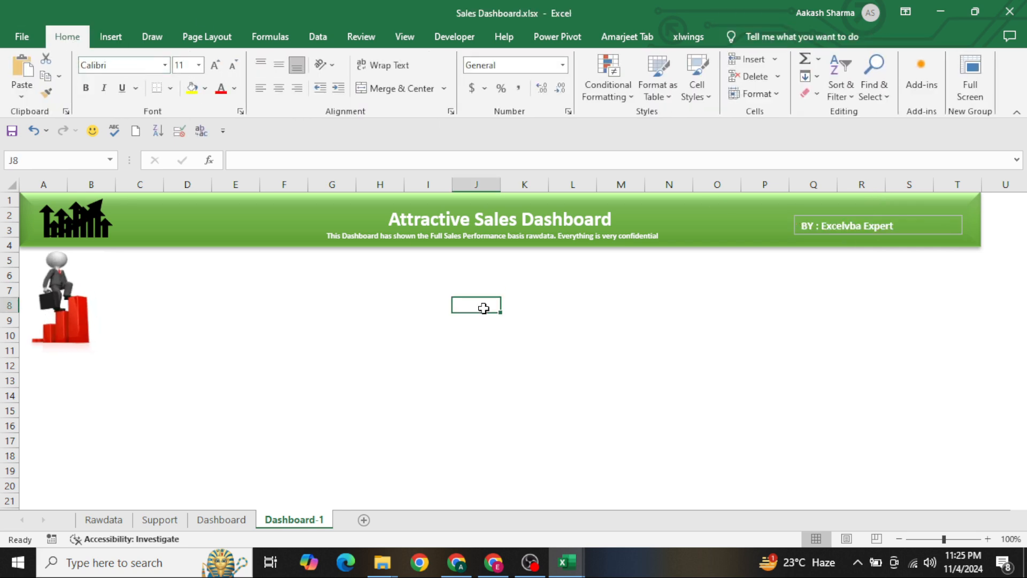
Draw a group box form control below the header from column C to T, rows 5 to 11, and clear its caption
left_click(459, 37)
left_click(331, 96)
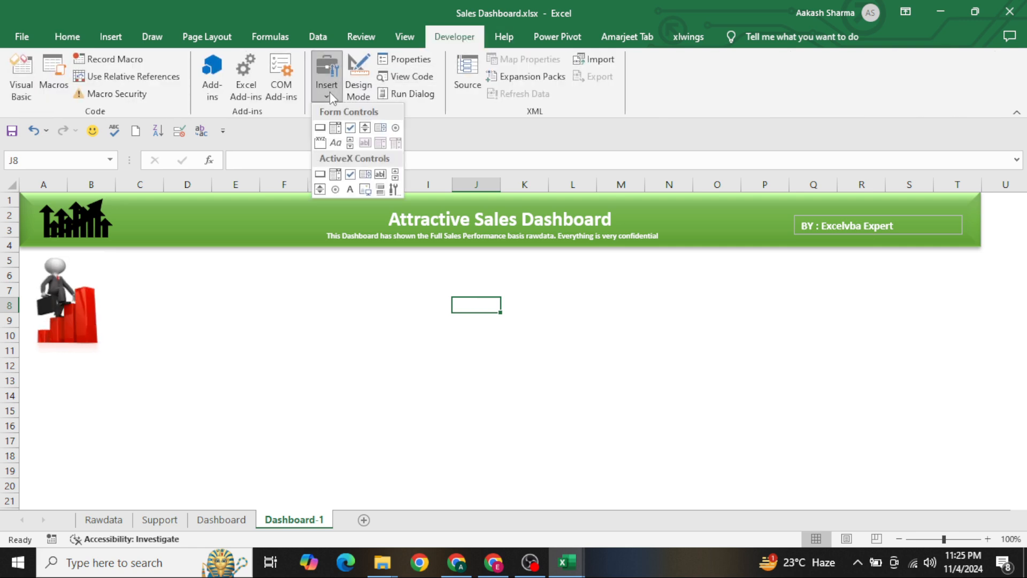
left_click(321, 144)
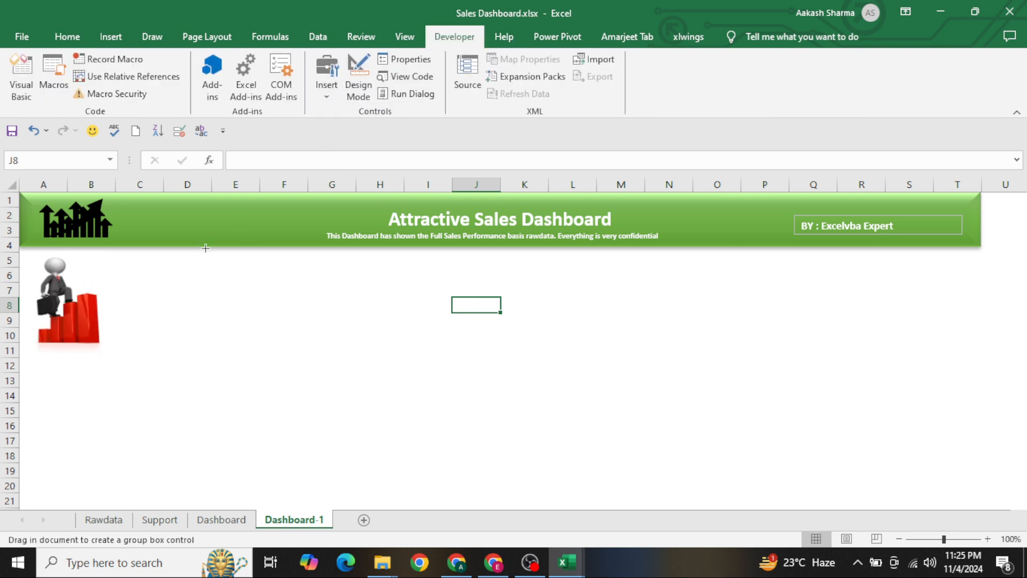
left_click_drag(135, 252, 976, 349)
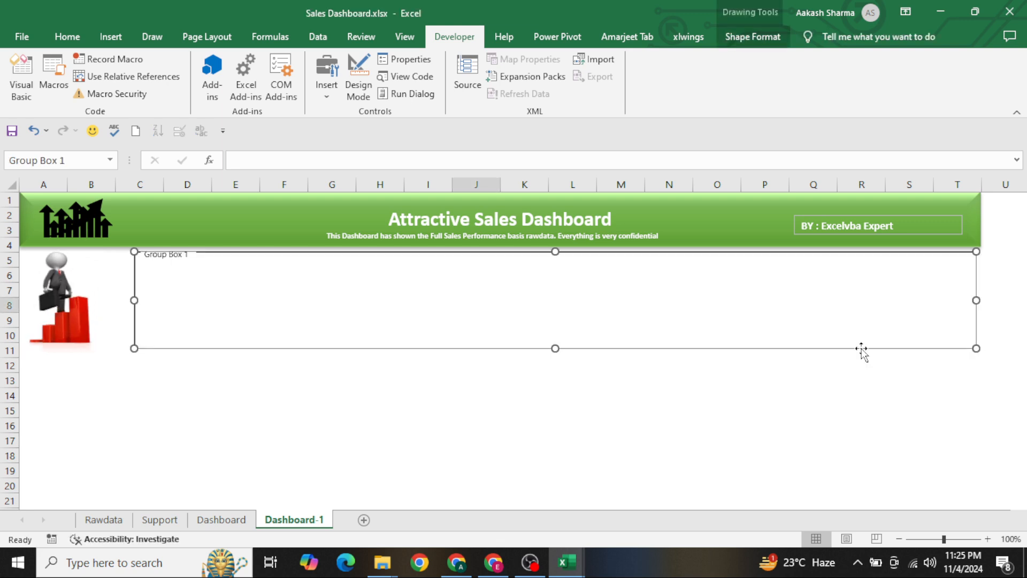
left_click(167, 256)
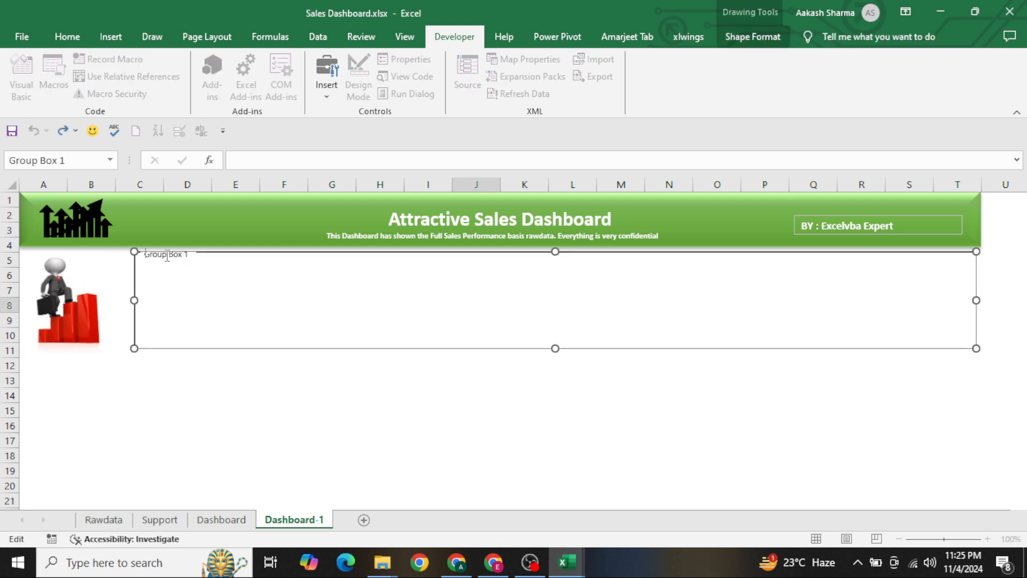
key("ctrl+shift+Right")
key("ctrl+shift+Right")
key("BackSpace")
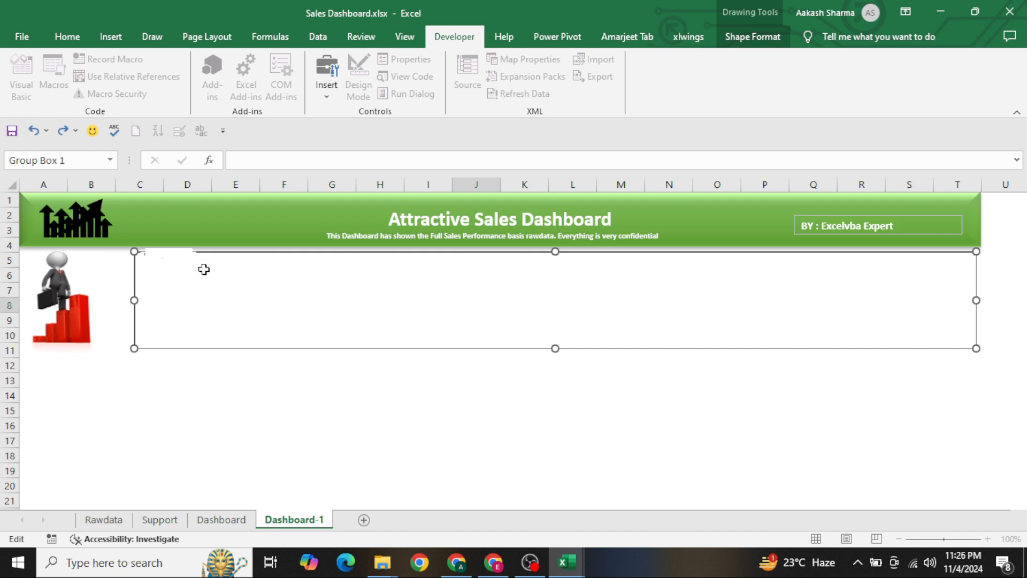
left_click(204, 269)
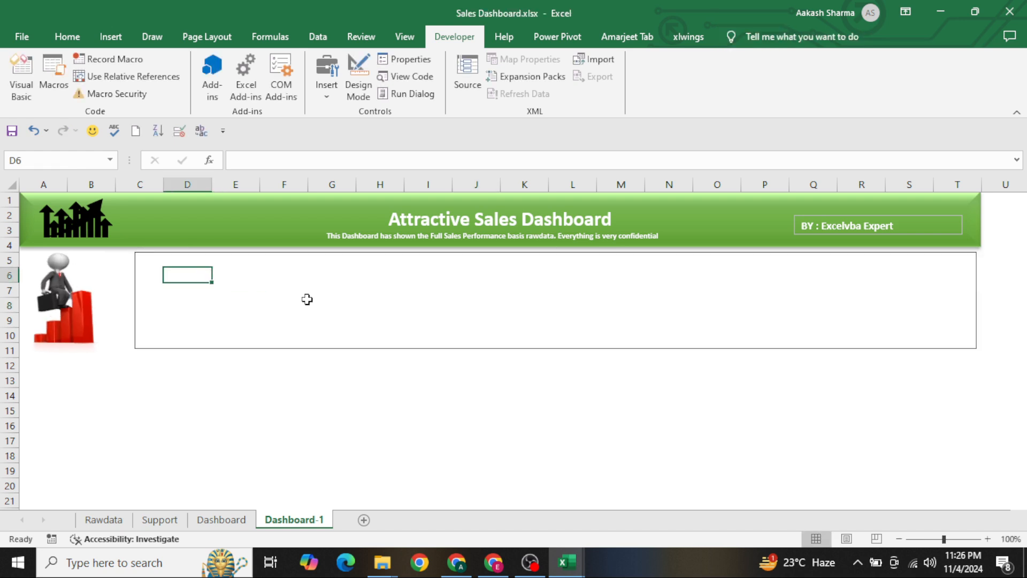
Duplicate the author text box and place the copy in the group box's upper-left corner
left_click(109, 40)
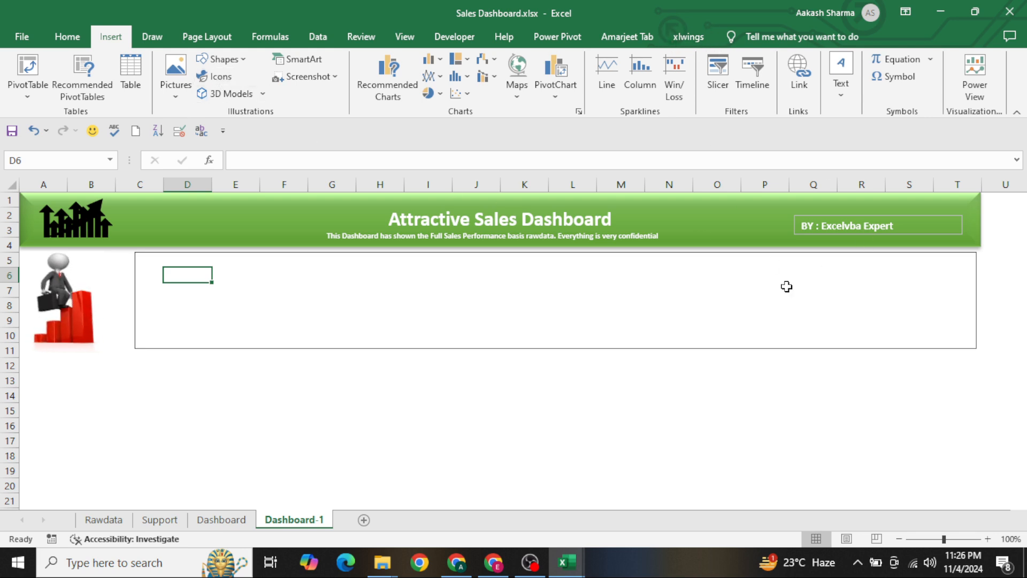
left_click(828, 230)
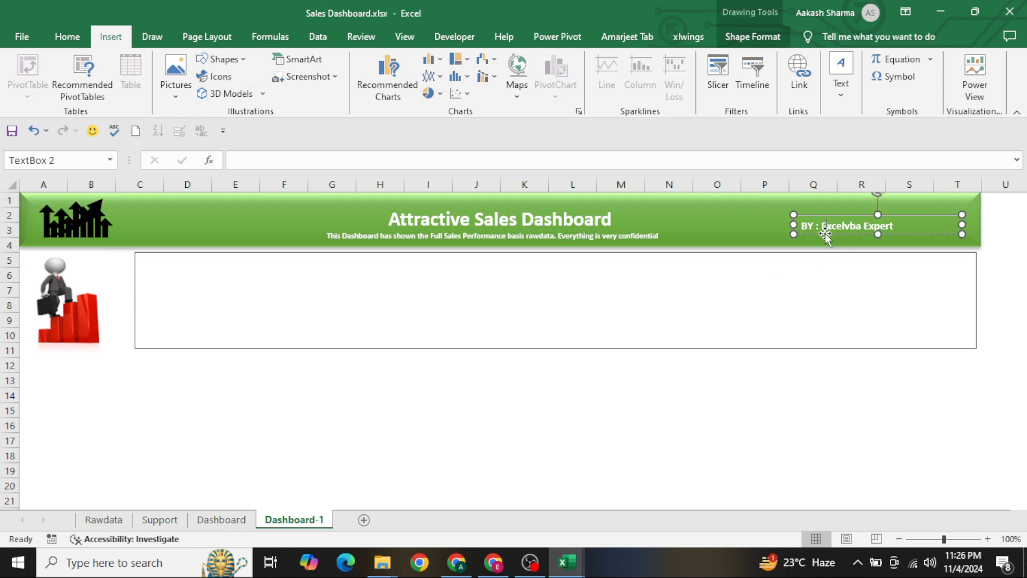
key("ctrl+d")
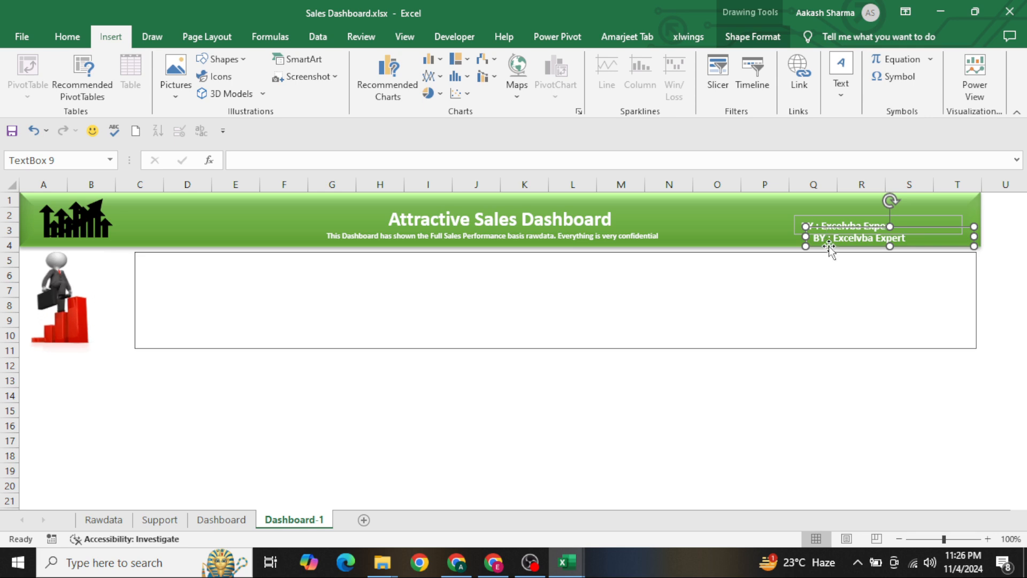
left_click_drag(829, 247, 173, 282)
Change the font colour of the duplicated text box in the selection area to black
left_click(67, 37)
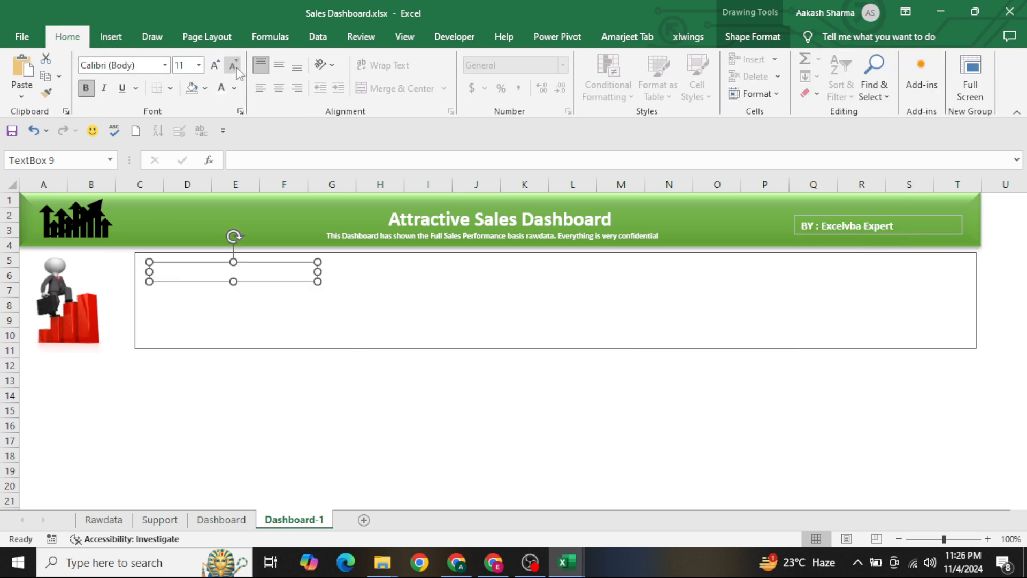
left_click(234, 89)
left_click(234, 177)
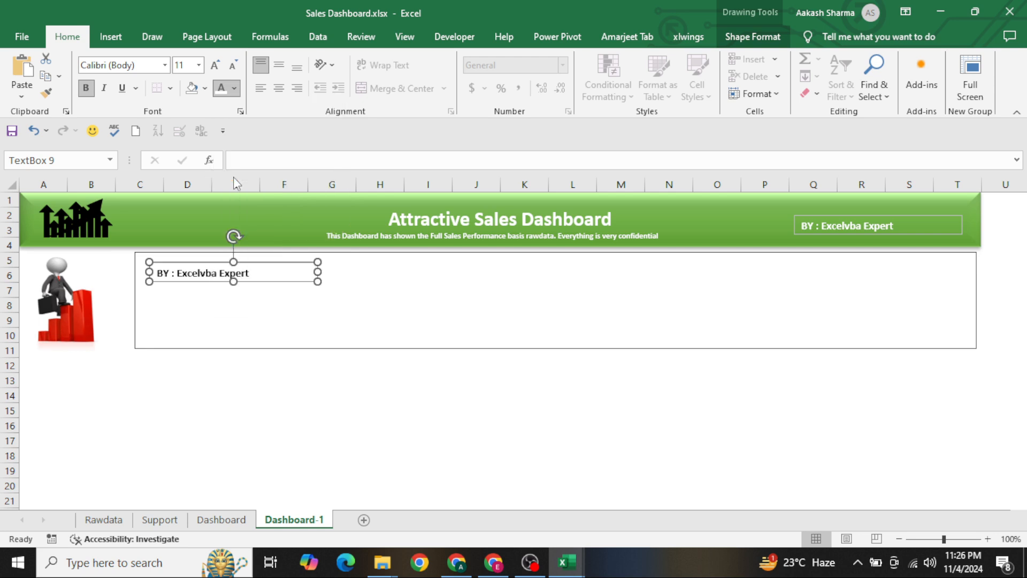
Replace the copied text with "Select Region :" and narrow the text box to fit the label
triple_click(239, 273)
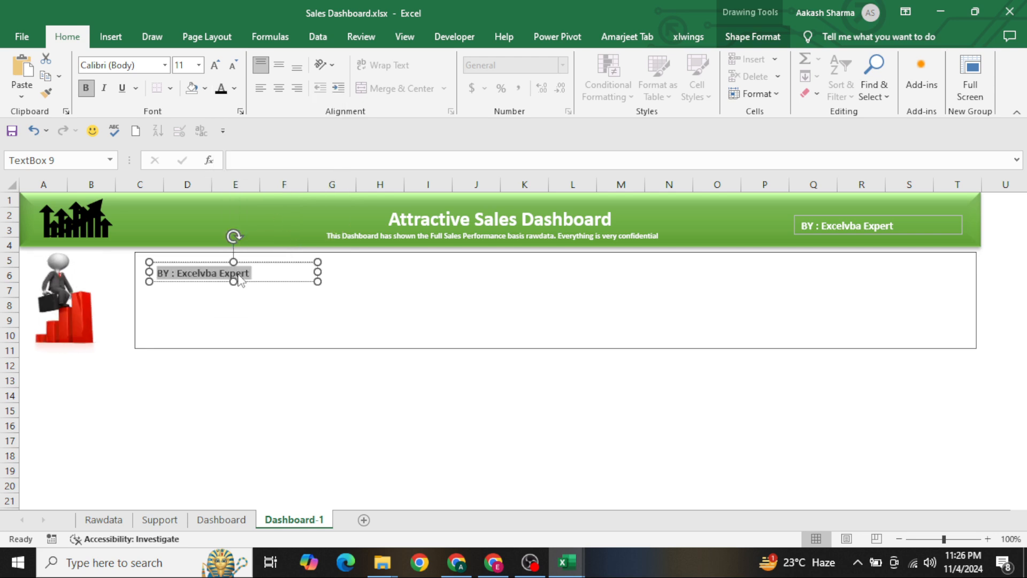
type("Select Regi")
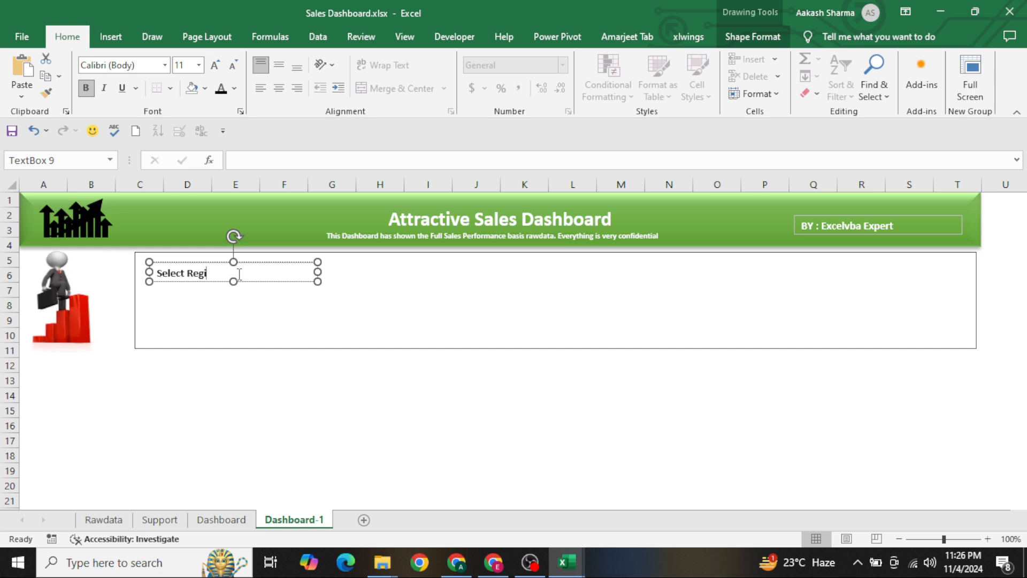
type("on :")
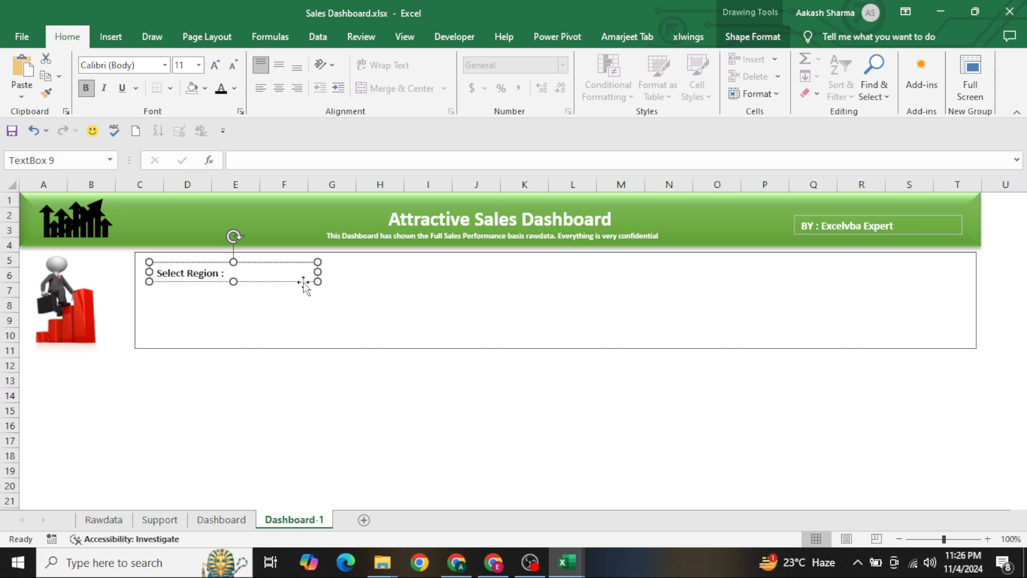
left_click_drag(318, 272, 244, 274)
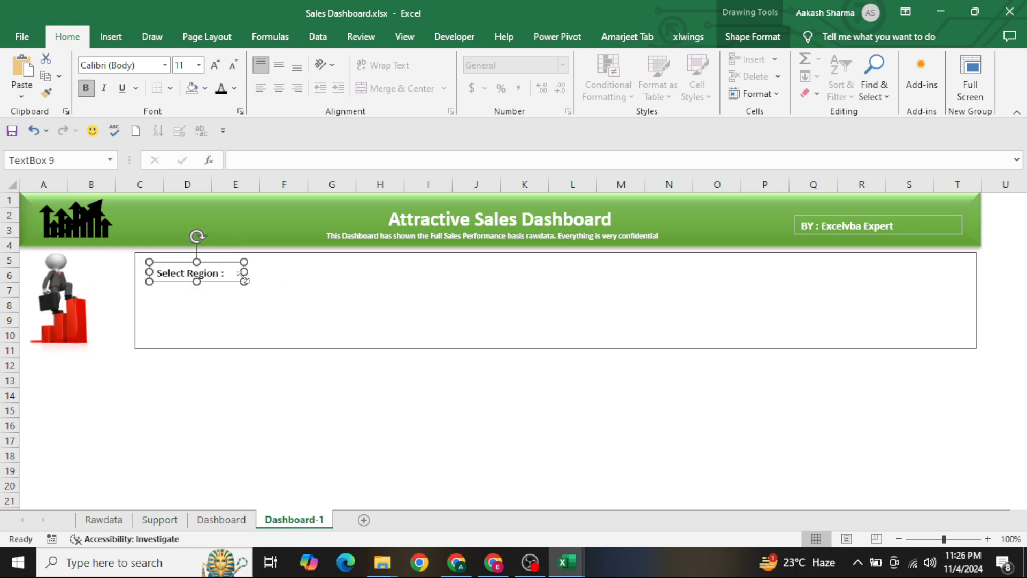
Duplicate the Select Region label, align the copy beneath it around rows 8 to 9, and change its text to "Select Month :"
key("ctrl+d")
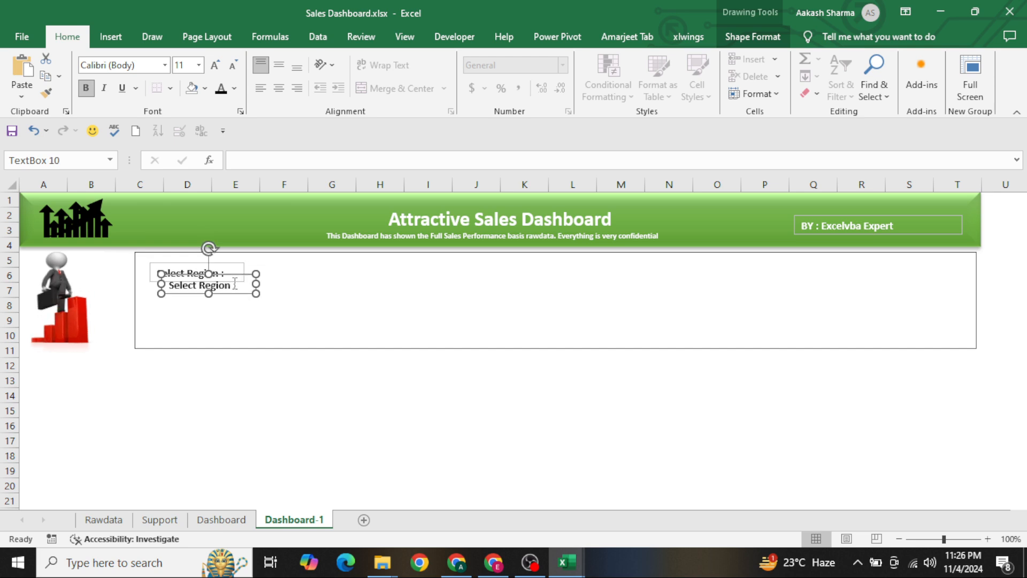
left_click_drag(232, 293, 218, 320)
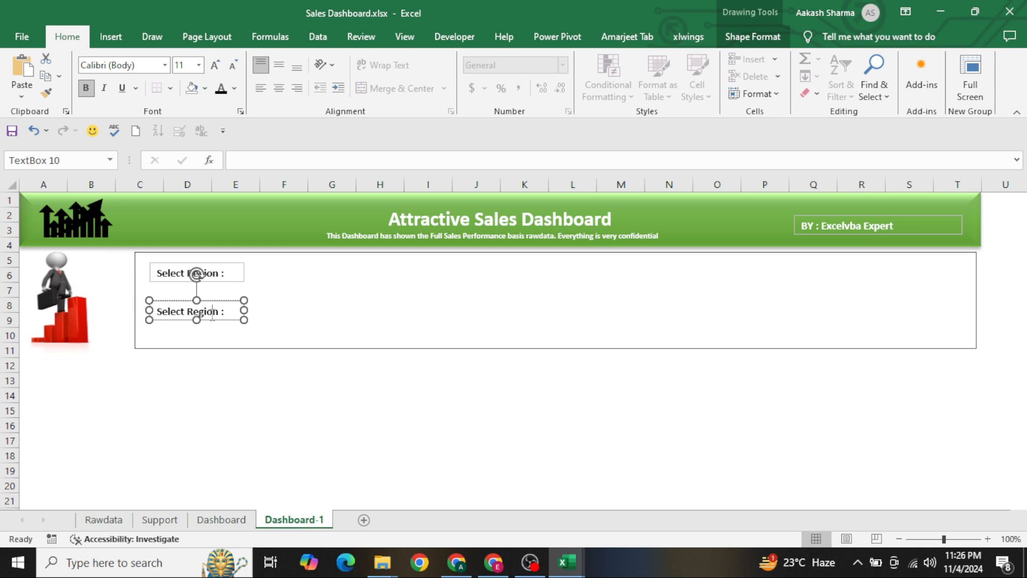
double_click(213, 312)
type("Month")
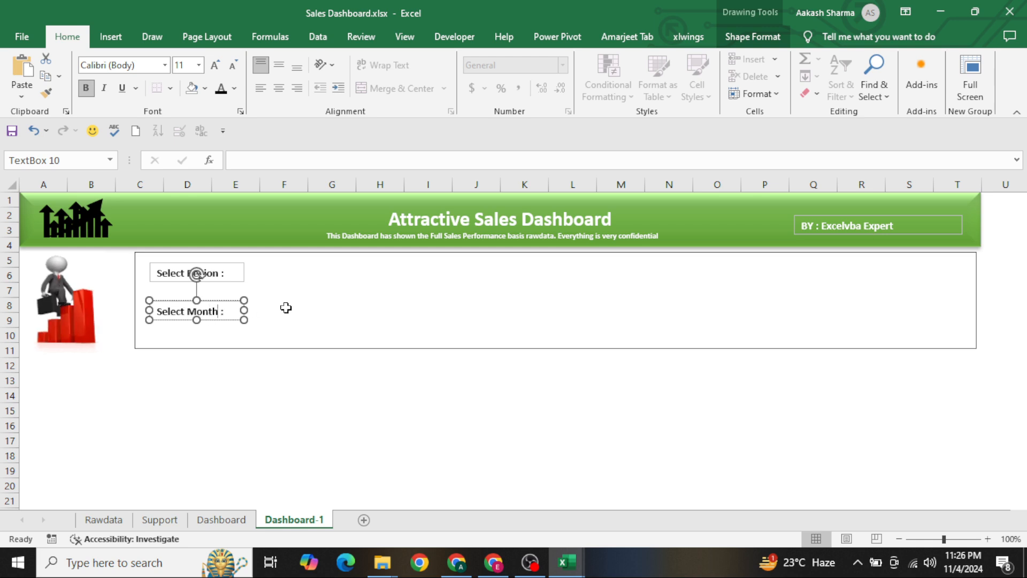
left_click(286, 307)
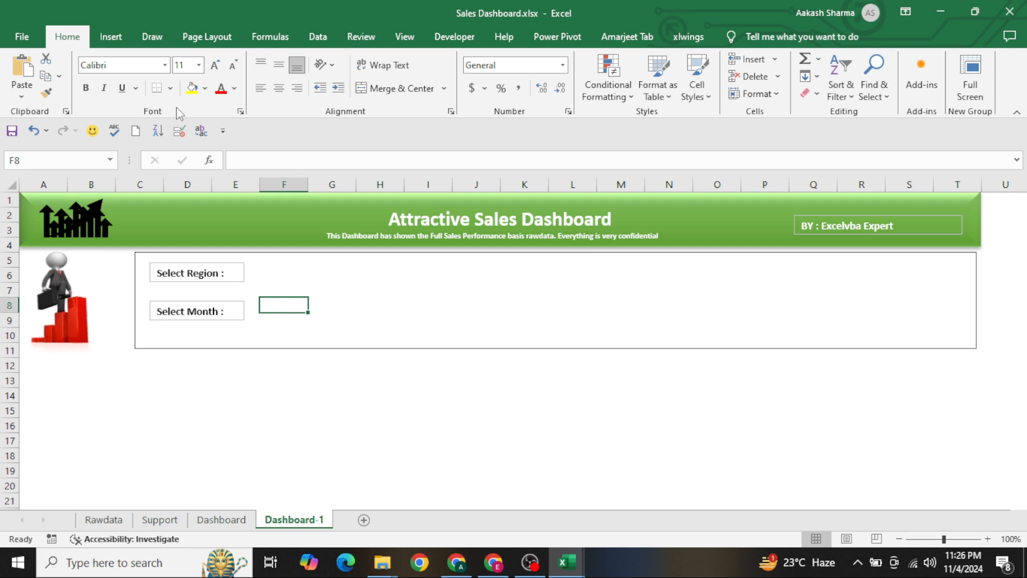
Draw a rounded rectangle about 1.05" high and 1.97" wide in the selection area, from column J to M
left_click(101, 32)
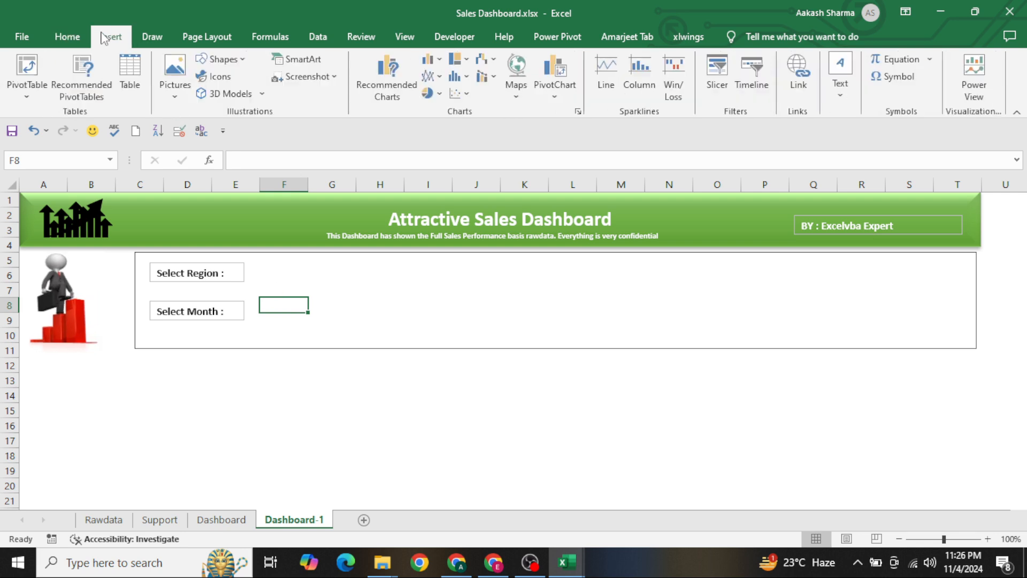
left_click(245, 62)
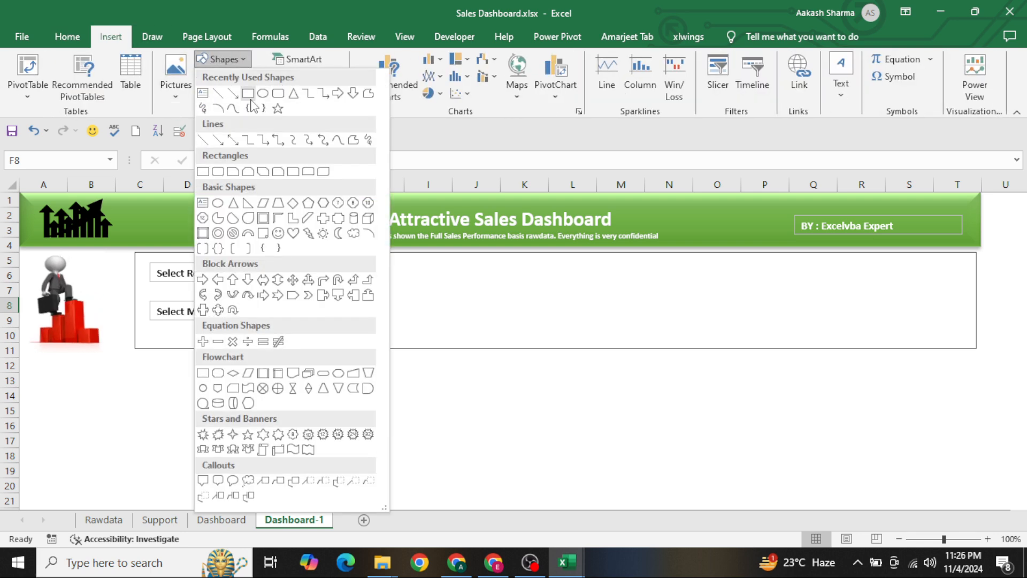
left_click(278, 93)
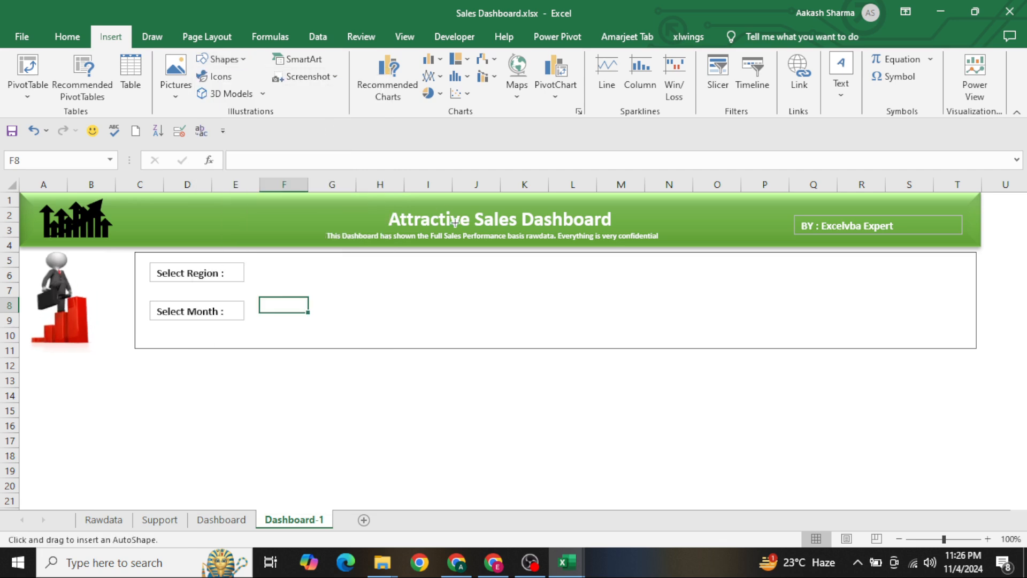
left_click_drag(489, 261, 632, 336)
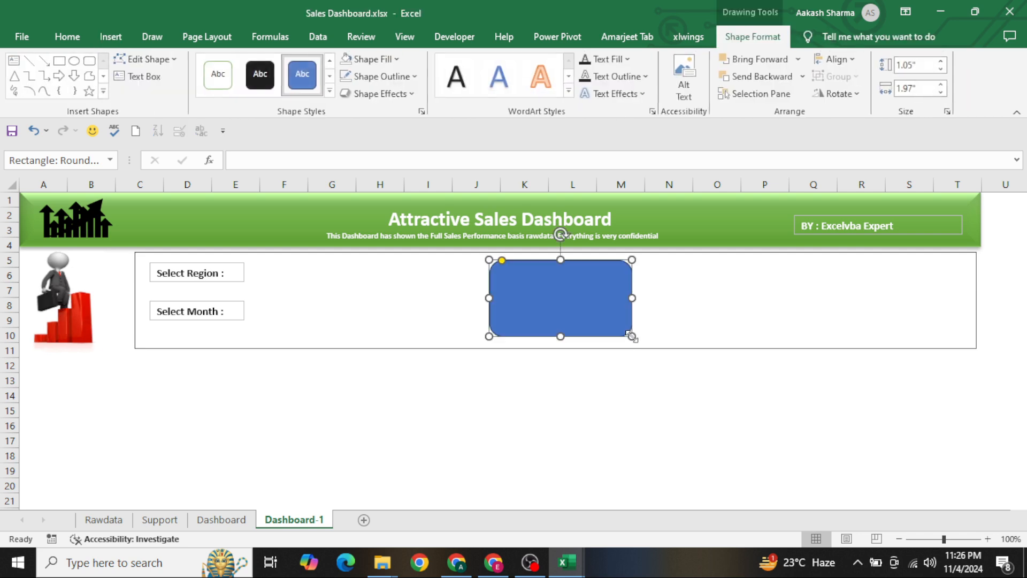
Apply a green gradient theme style and a bevelled preset effect to the rounded rectangle
left_click(331, 92)
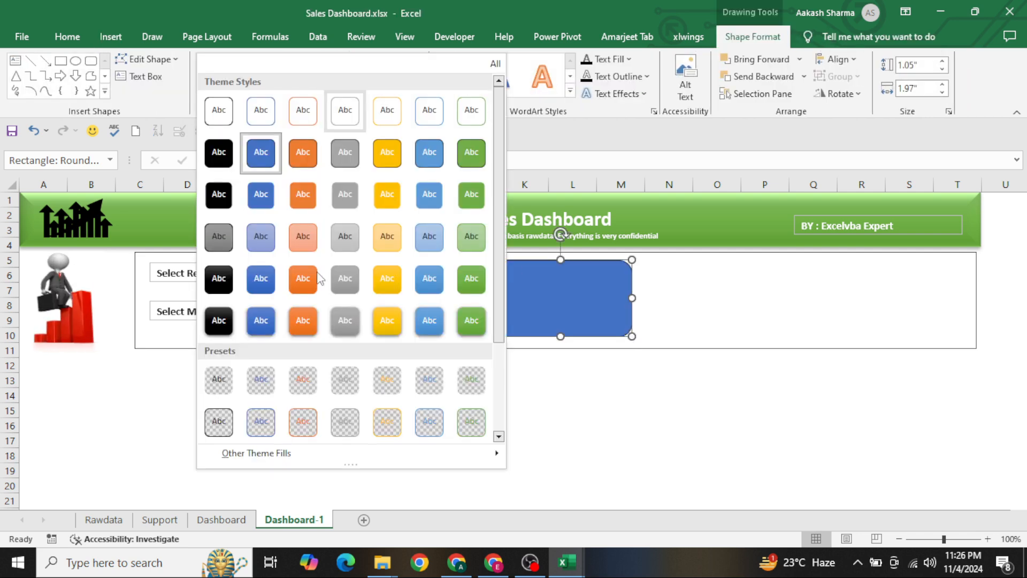
left_click(473, 286)
left_click(402, 92)
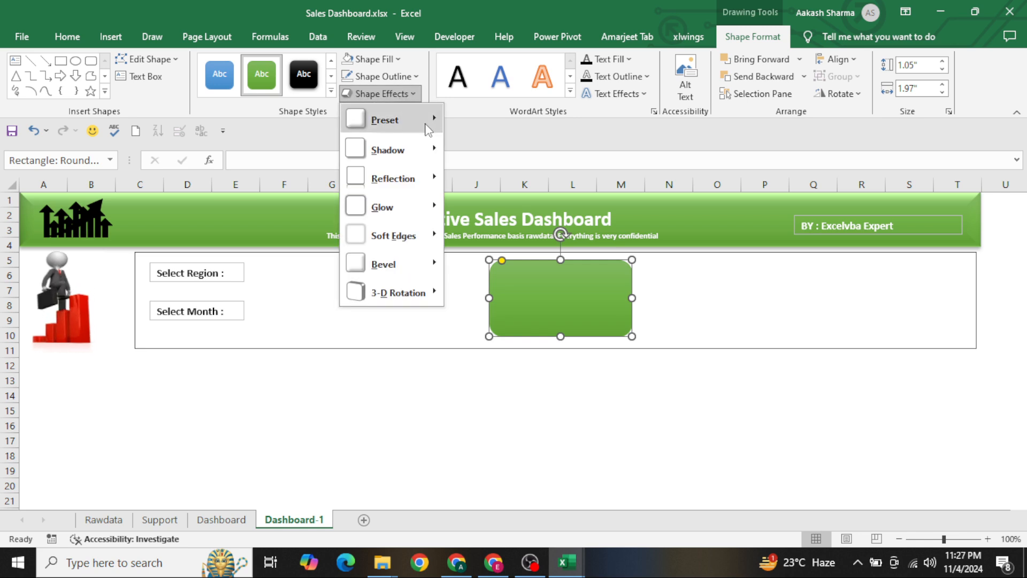
mouse_move(434, 128)
left_click(517, 218)
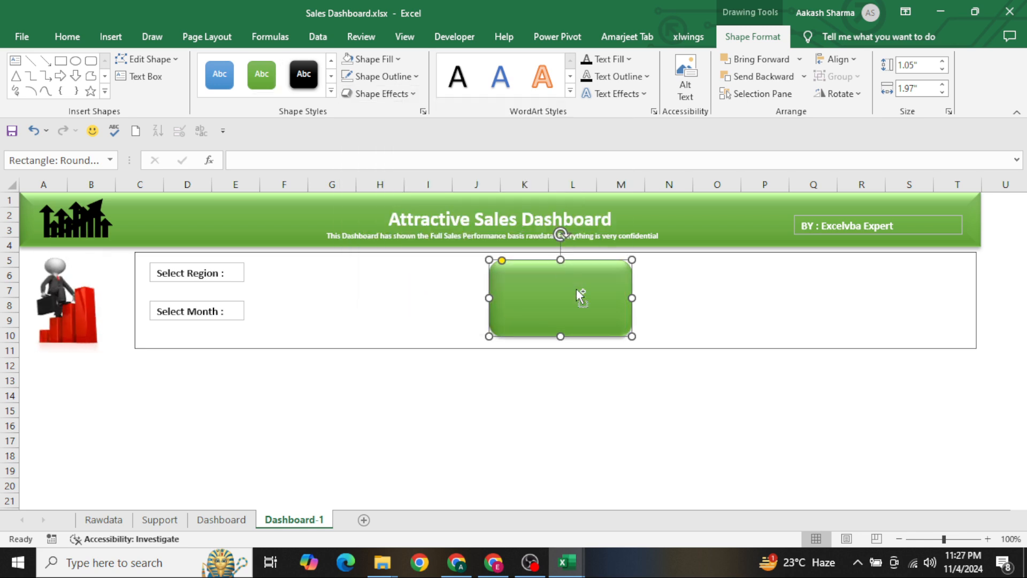
Duplicate the Select Month label, place the copy on the lower part of the green card, and change its text to "Total Sales"
left_click(217, 318)
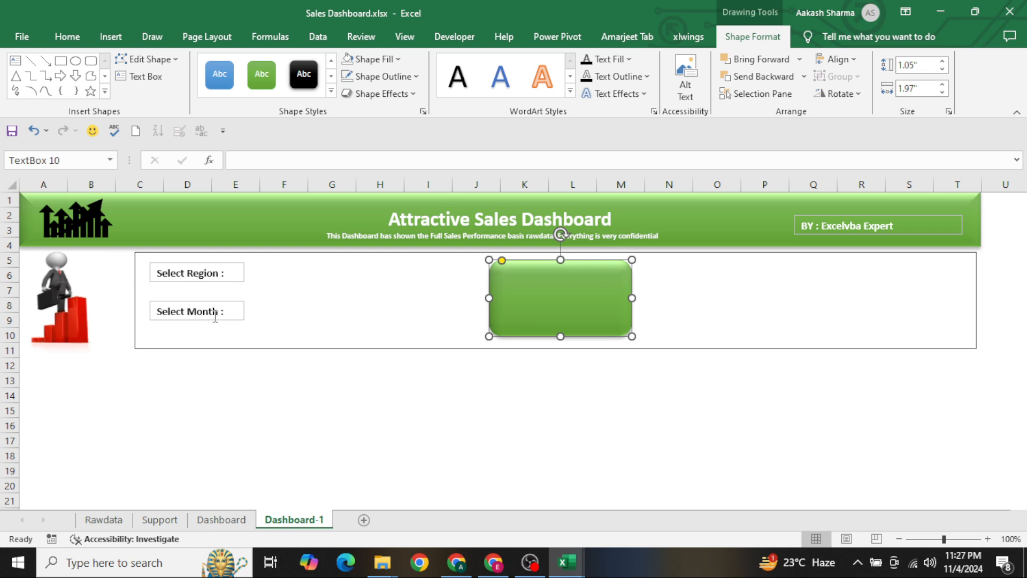
key("ctrl+d")
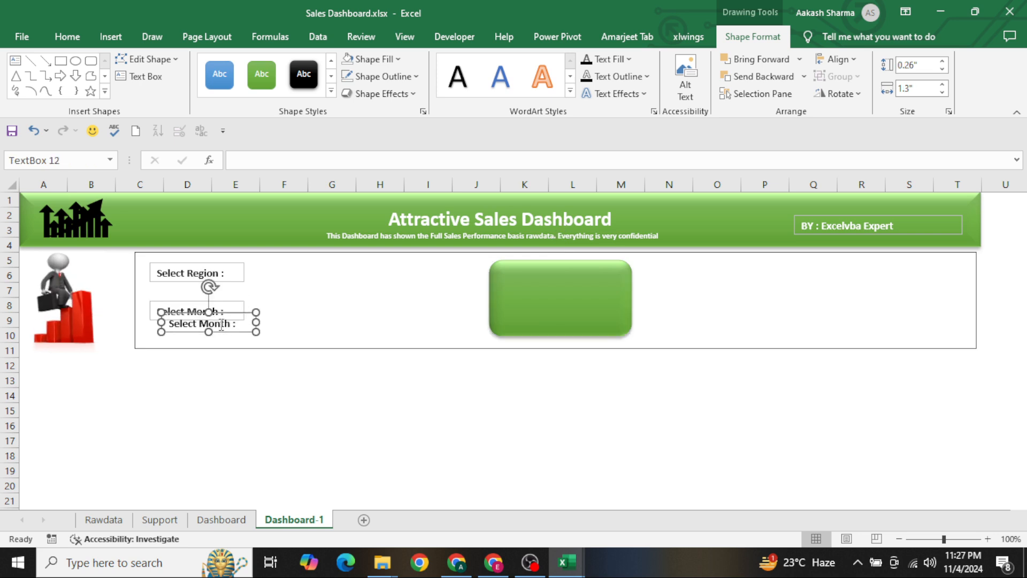
left_click_drag(221, 334, 575, 322)
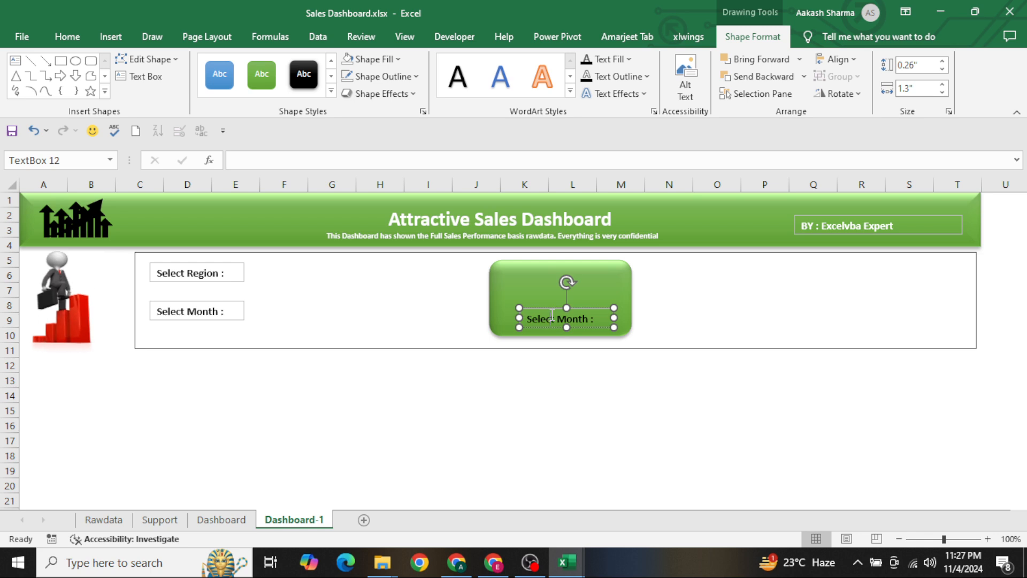
key("ctrl+a")
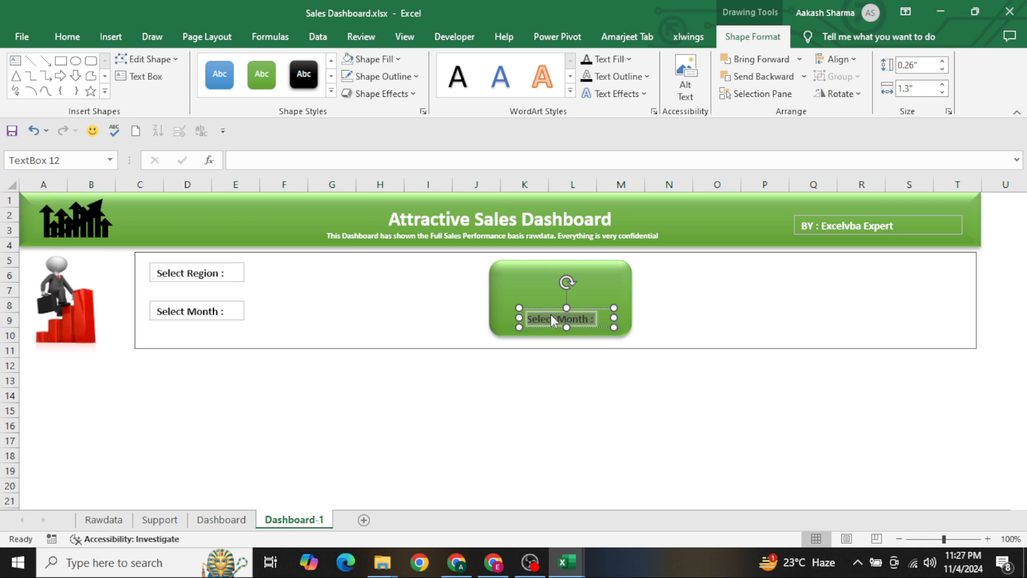
type("Total Sales")
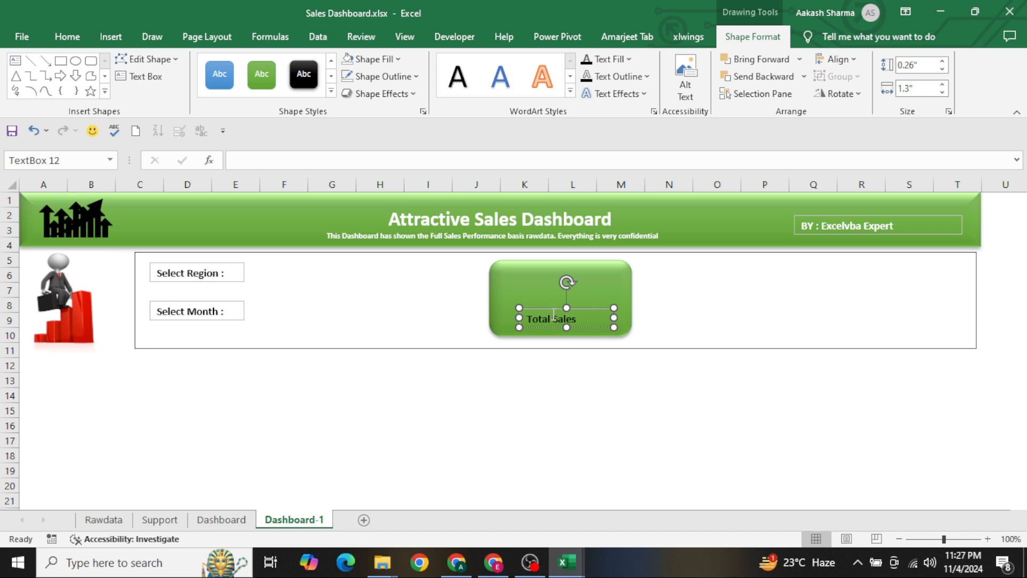
Centre the Total Sales text horizontally within its text box
key("ctrl+a")
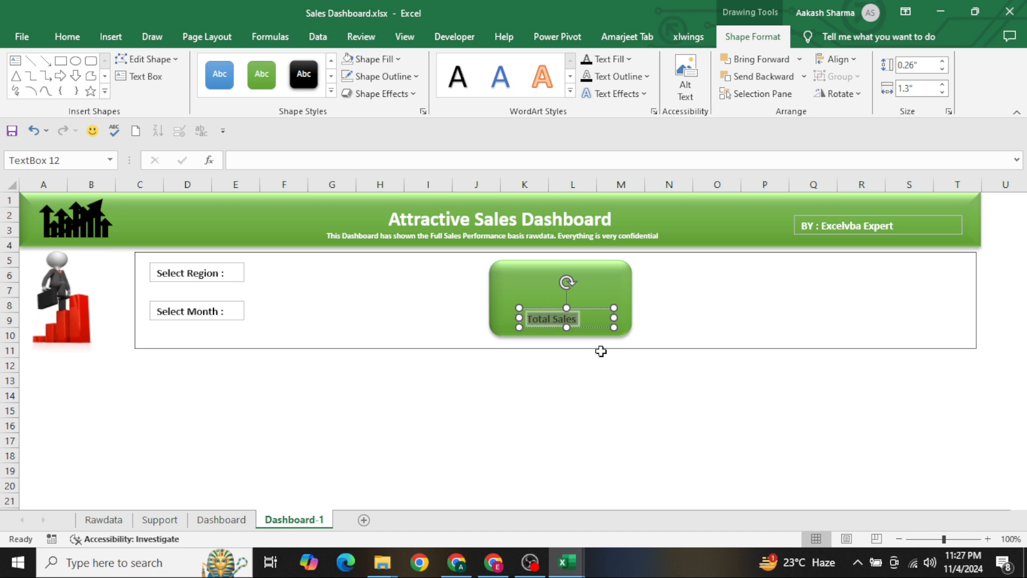
key("alt+h")
key("a")
key("c")
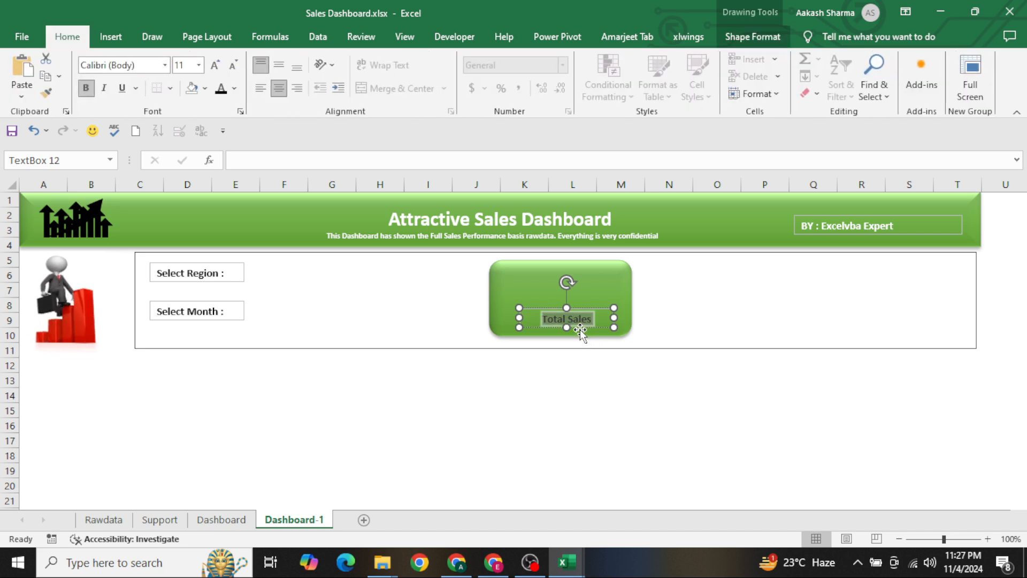
Remove the outline from the Total Sales text box
left_click(580, 328)
left_click(737, 43)
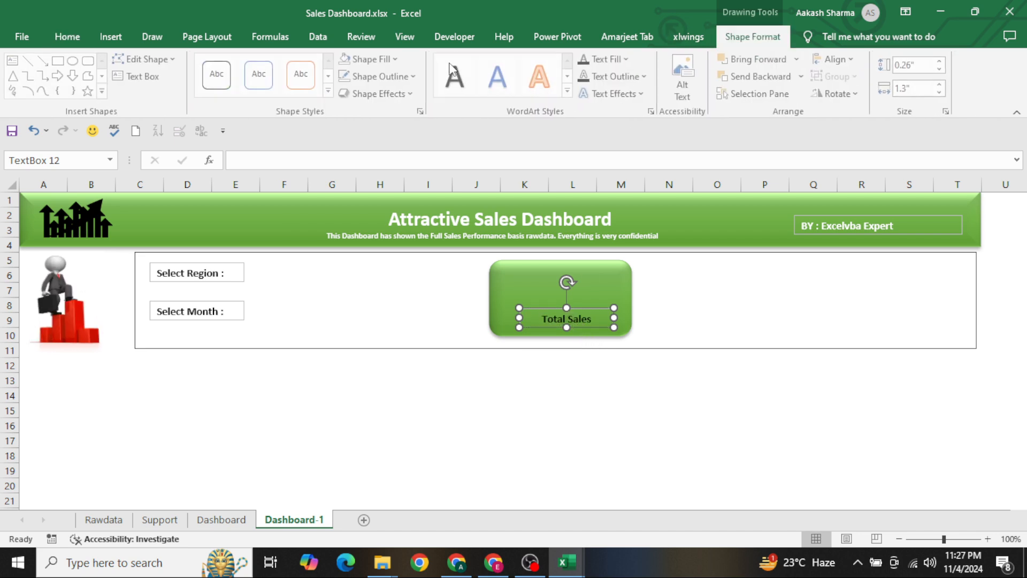
left_click(408, 79)
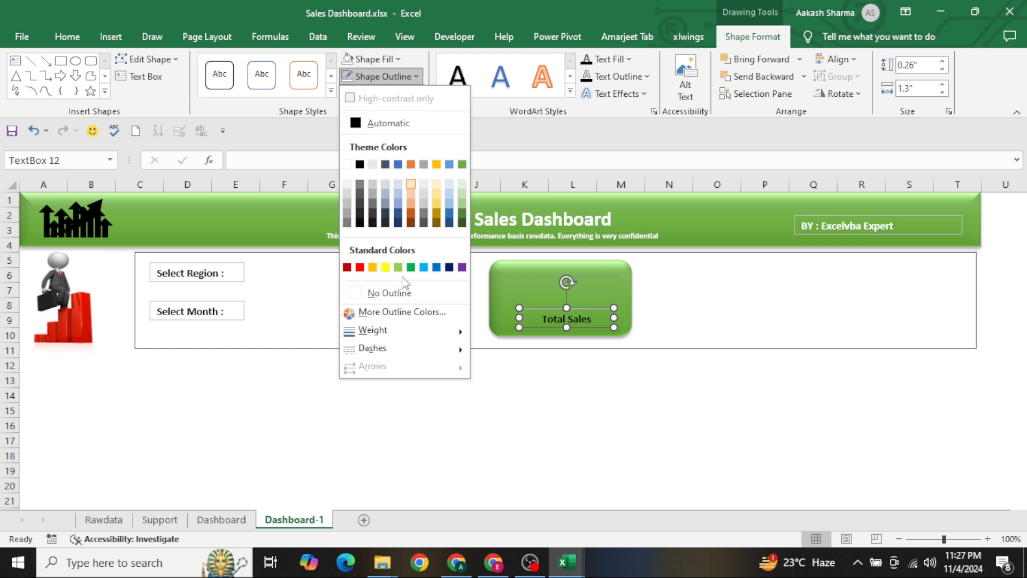
left_click(398, 297)
left_click(428, 316)
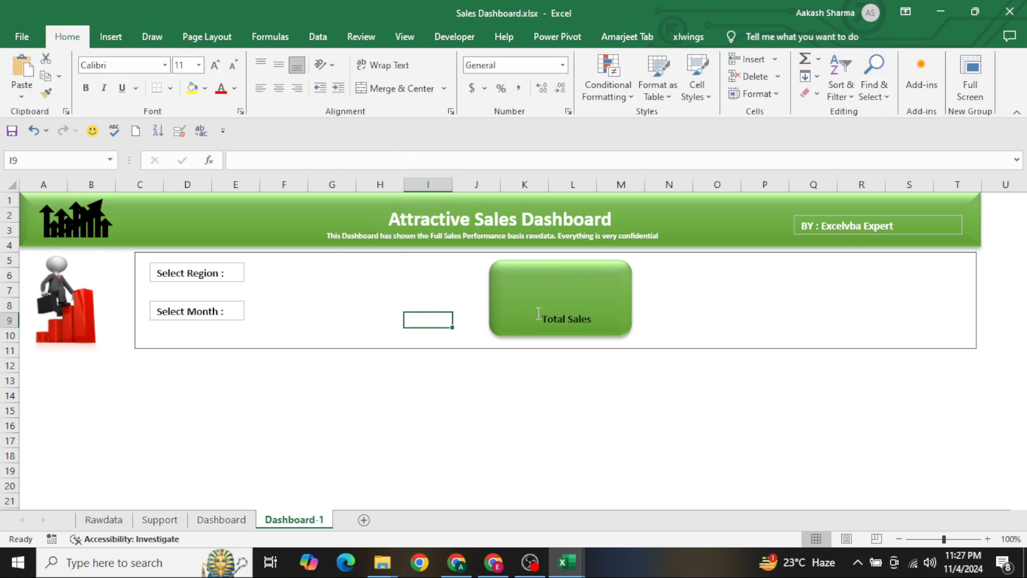
Move the Total Sales text box slightly so that it is centred across the green card
left_click(554, 324)
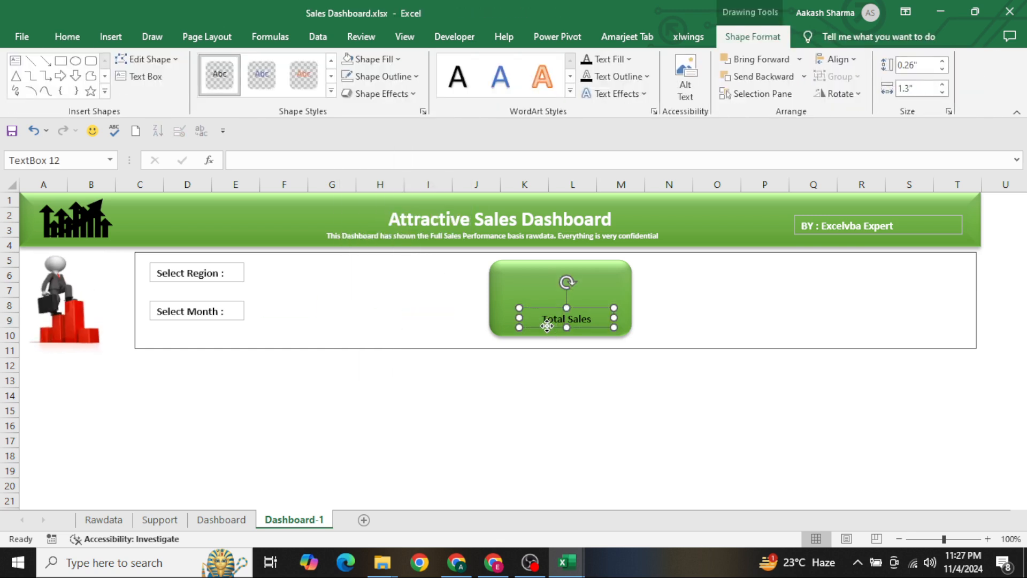
left_click_drag(547, 325, 544, 327)
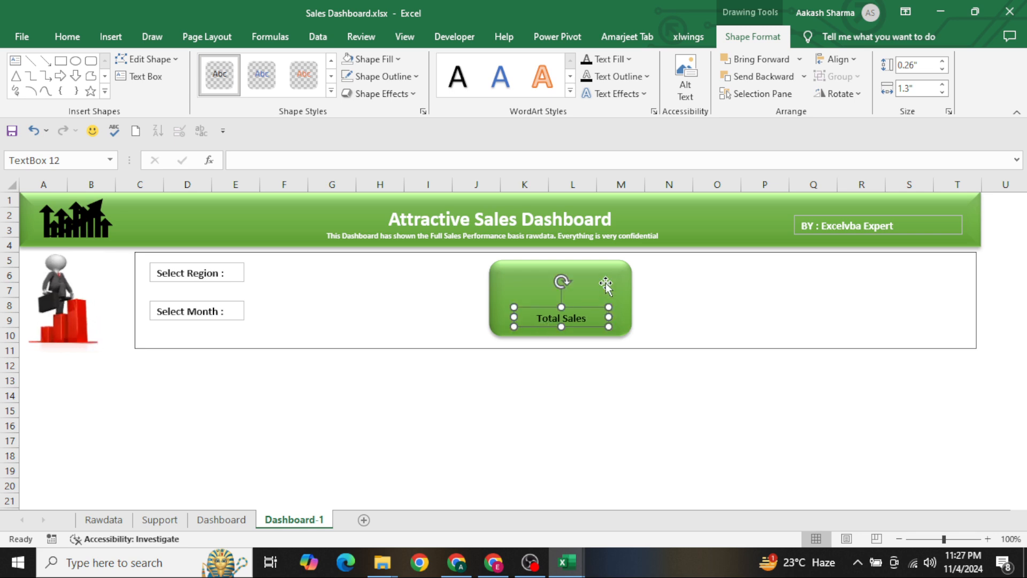
left_click(339, 307)
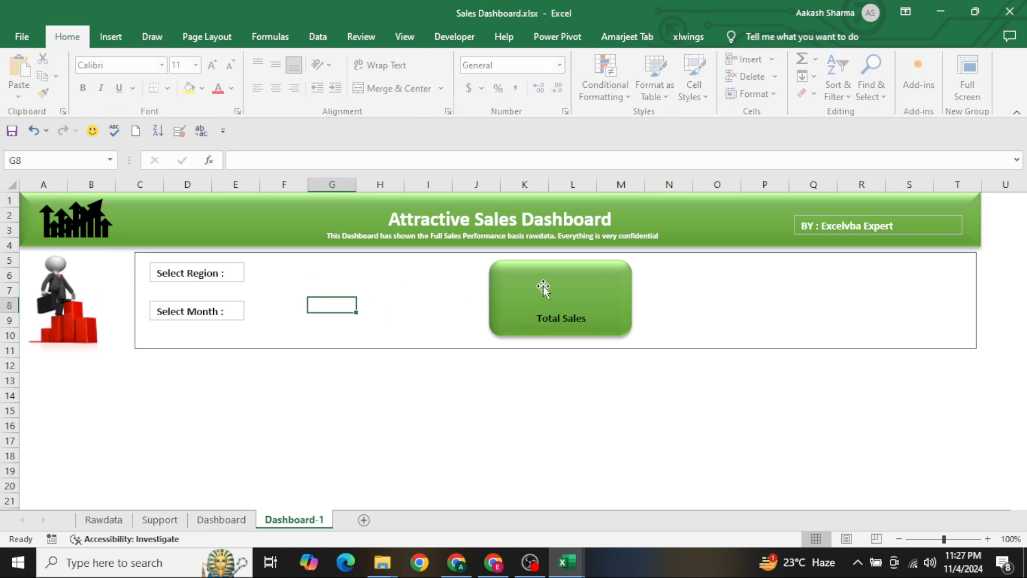
Group the green card and its Total Sales text box into one object
left_click(597, 295)
left_click(576, 321)
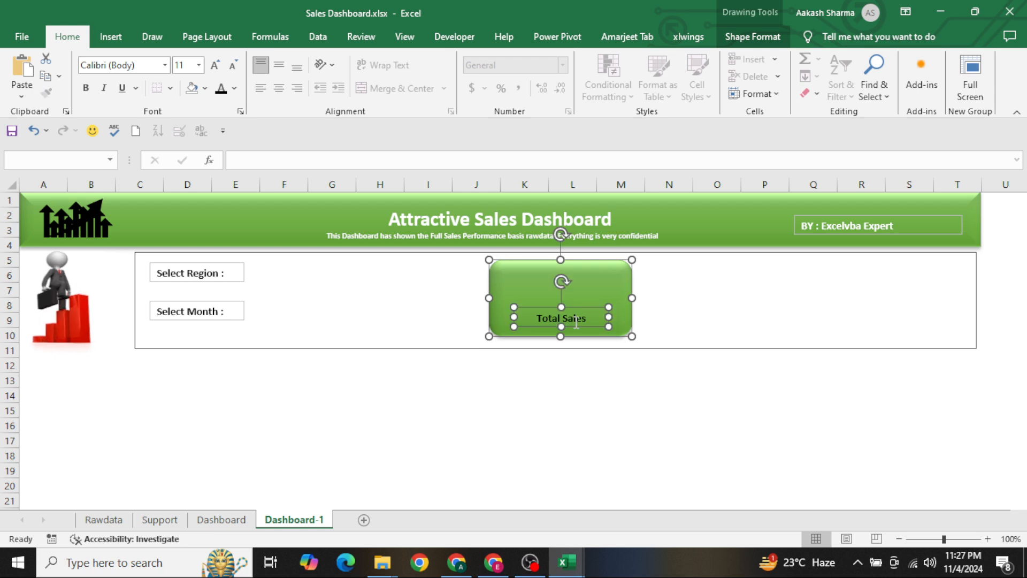
right_click(576, 322)
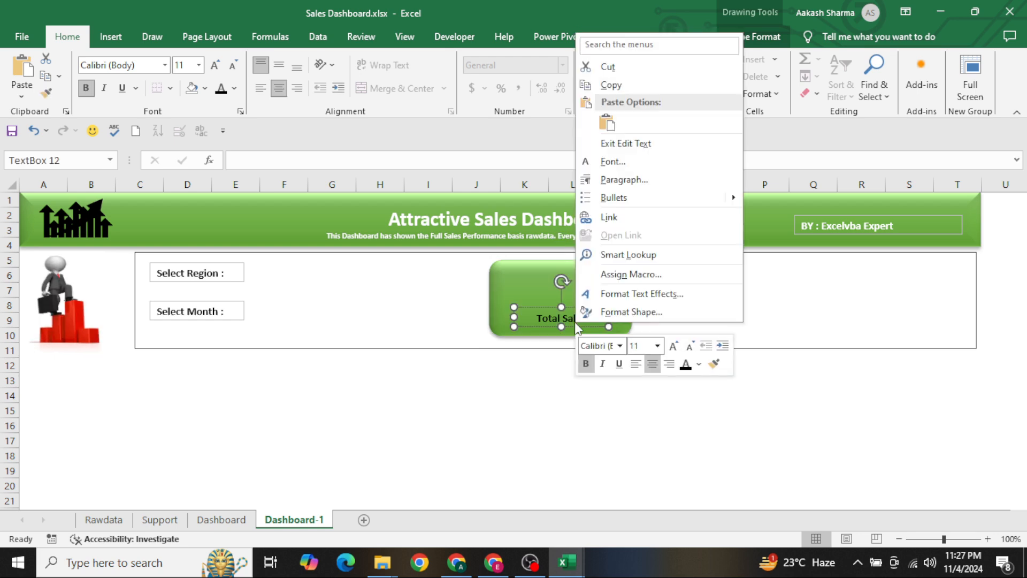
left_click(544, 283)
left_click(539, 277, "ctrl")
right_click(540, 278)
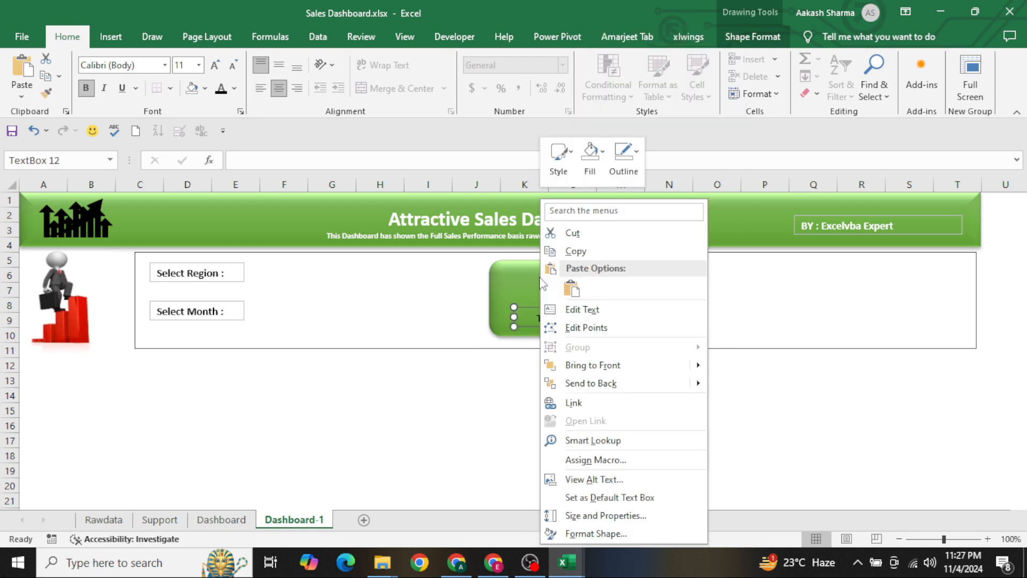
left_click(523, 281)
left_click(522, 281, "ctrl")
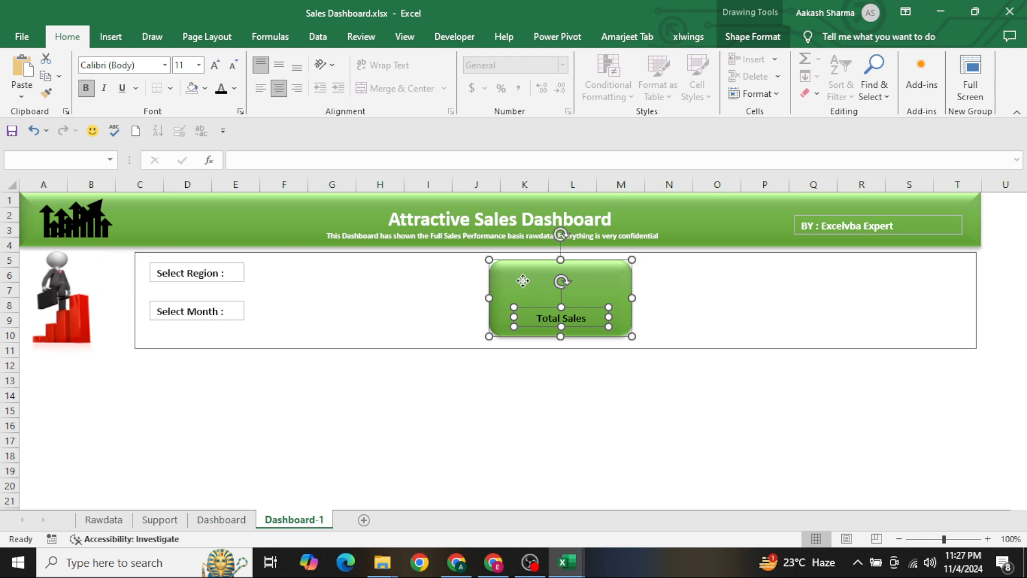
right_click(522, 280)
mouse_move(589, 132)
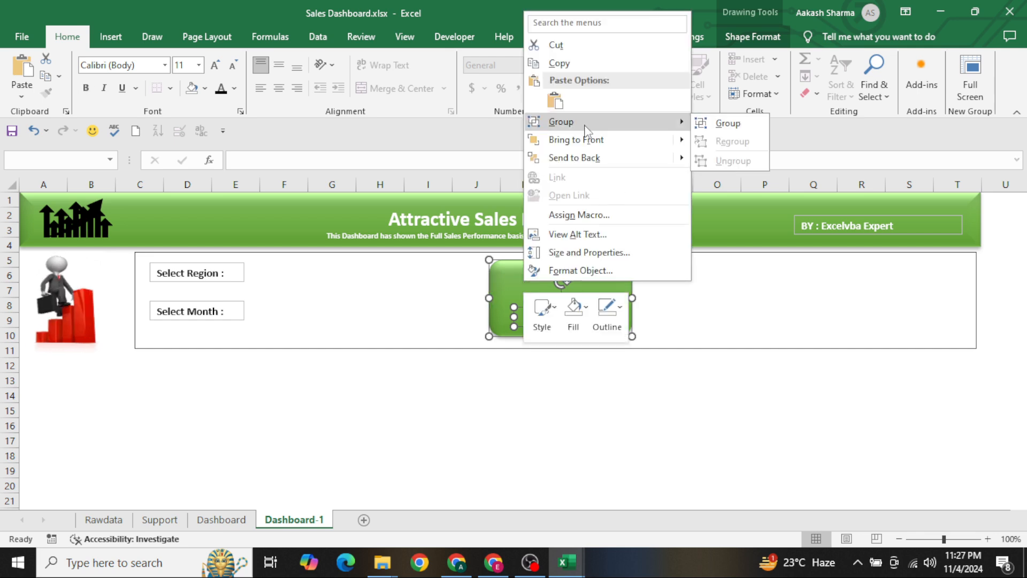
left_click(728, 123)
Try to duplicate the Total Sales card into the empty area beside it, and undo the copies
left_click(600, 265)
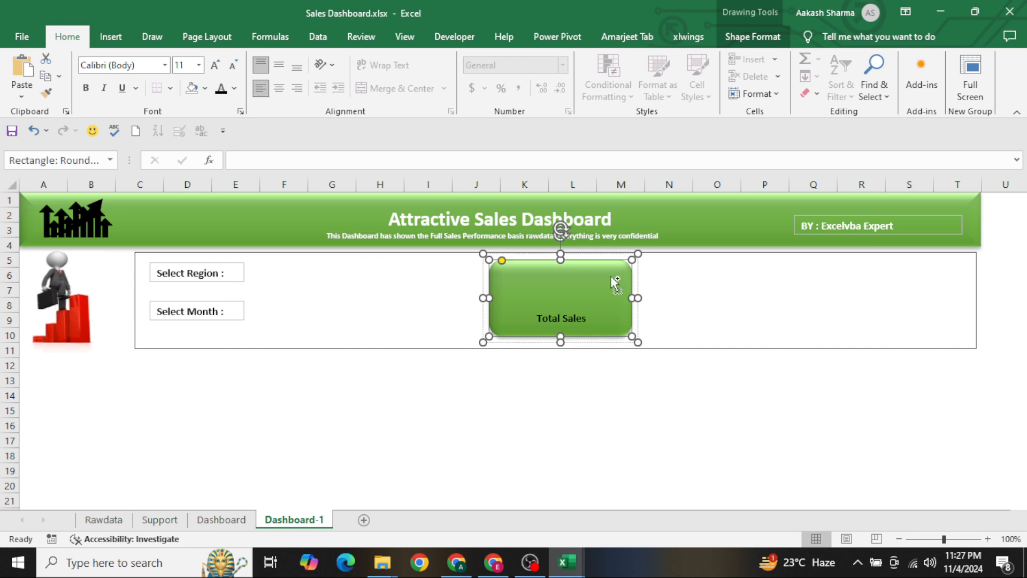
left_click_drag(599, 266, 723, 301)
left_click(773, 297)
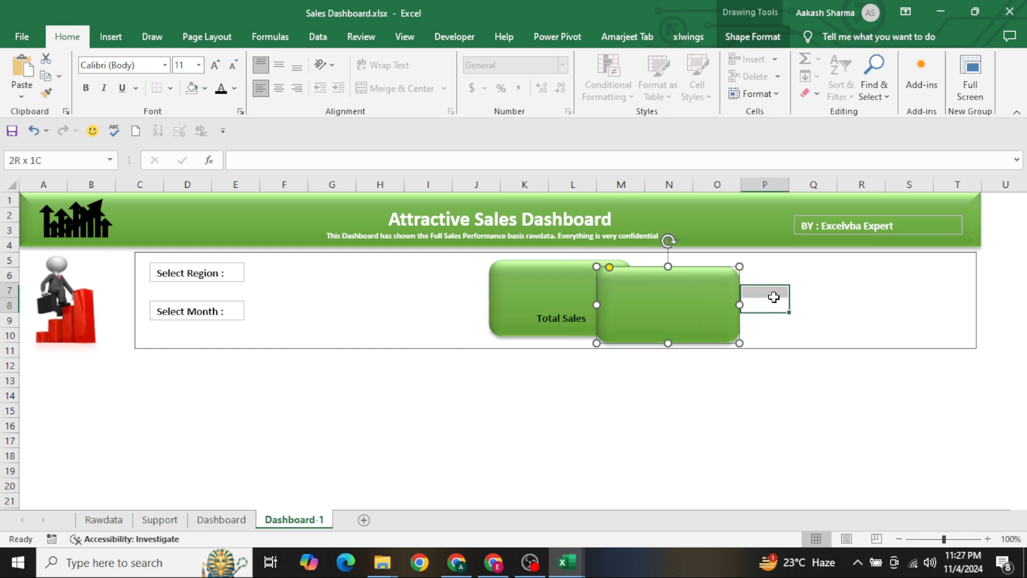
key("ctrl+z")
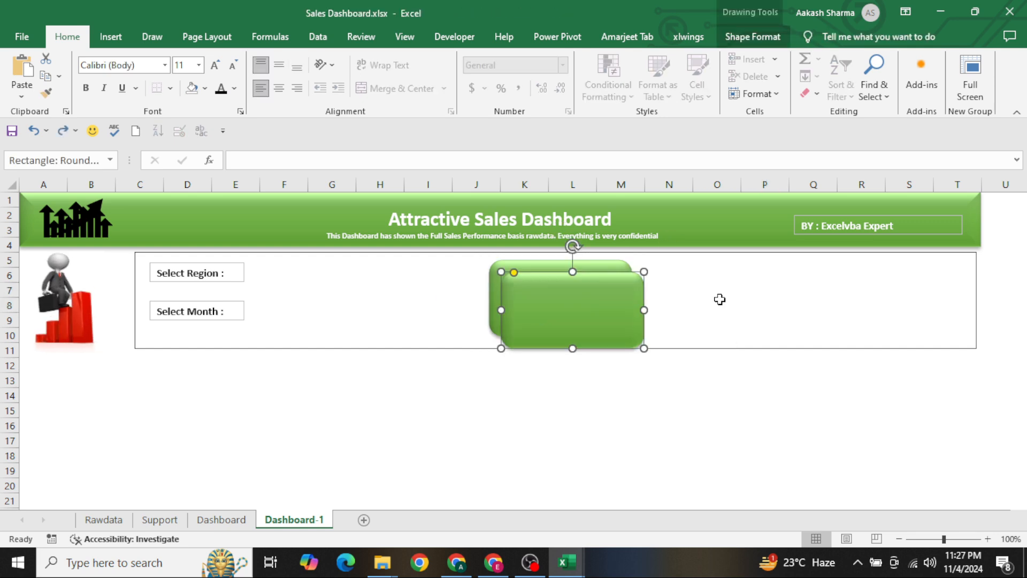
key("ctrl+z")
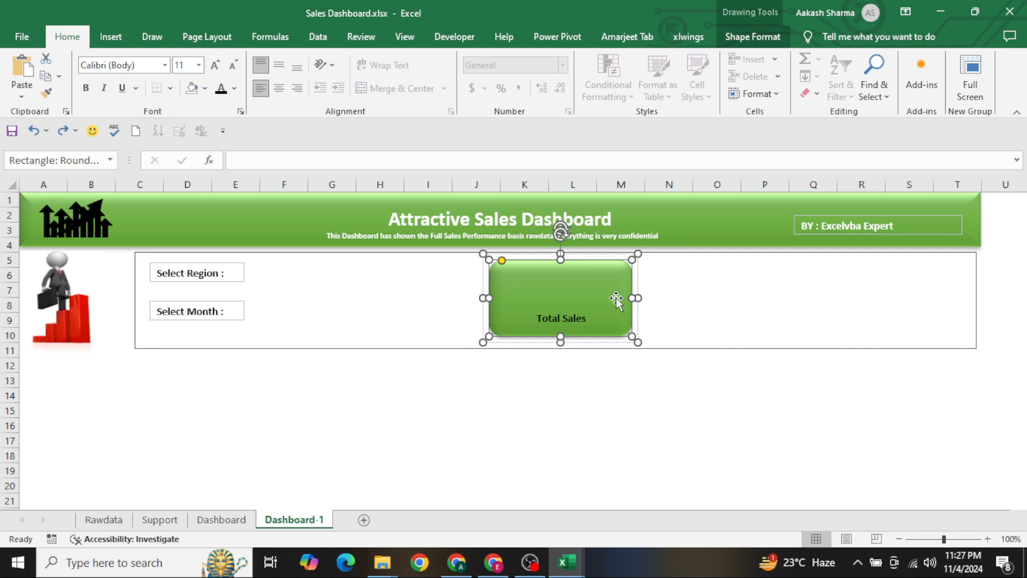
left_click(698, 289)
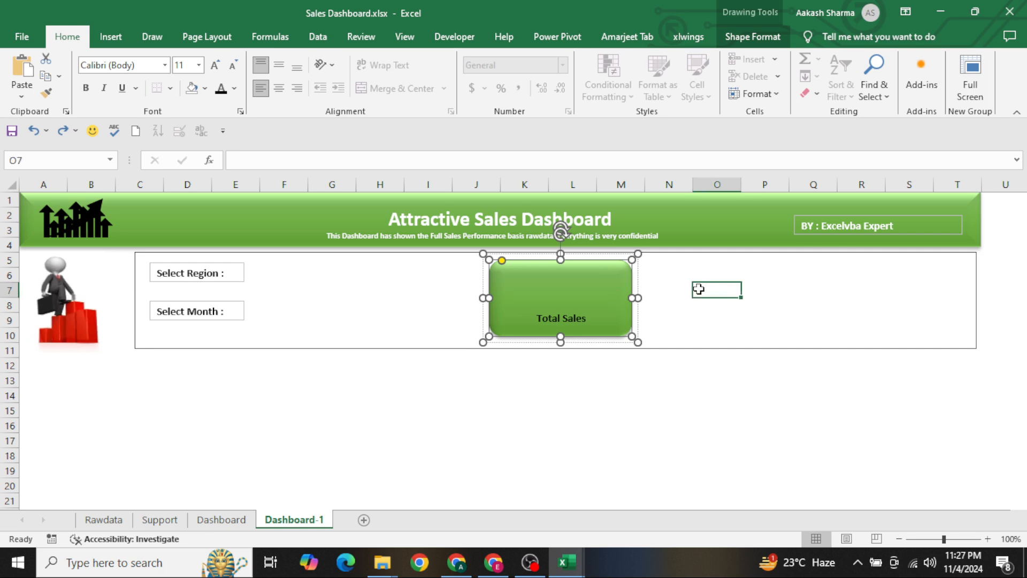
key("ctrl+v")
left_click_drag(711, 293, 683, 275)
key("ctrl+z")
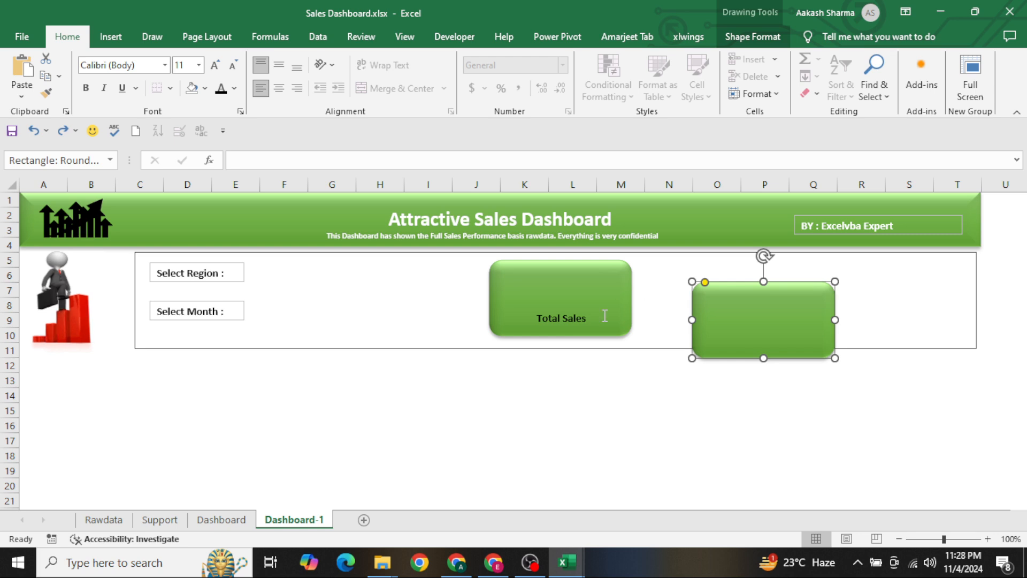
key("ctrl+z")
Ungroup the green card and its Total Sales text box, and group both of them again
left_click(561, 319)
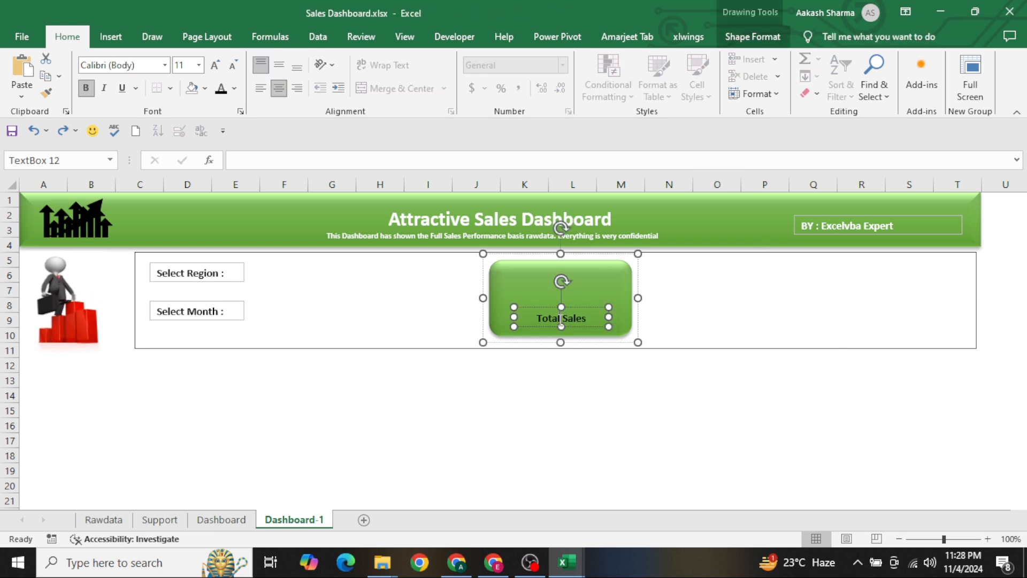
left_click(529, 295, "ctrl")
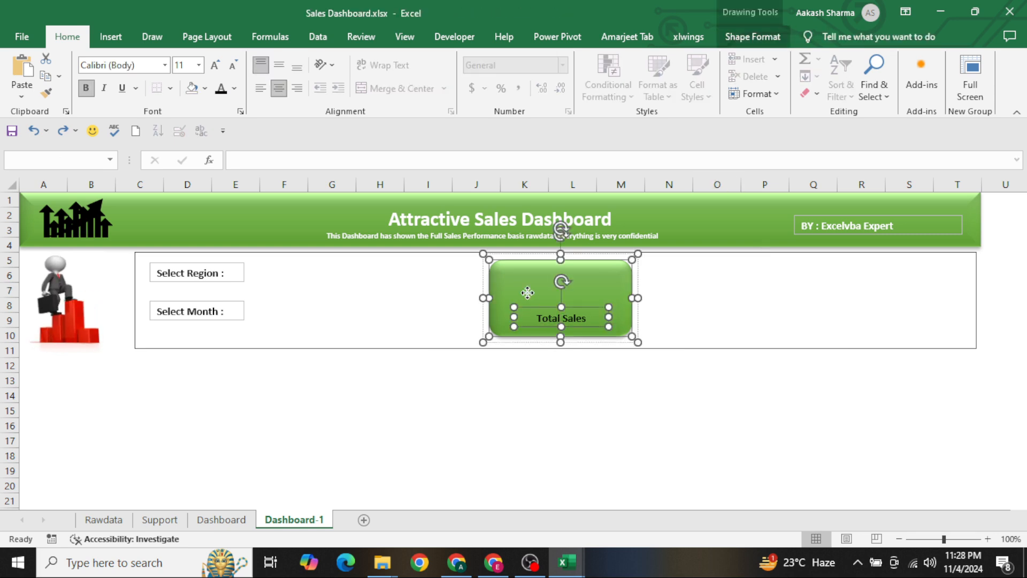
right_click(528, 294)
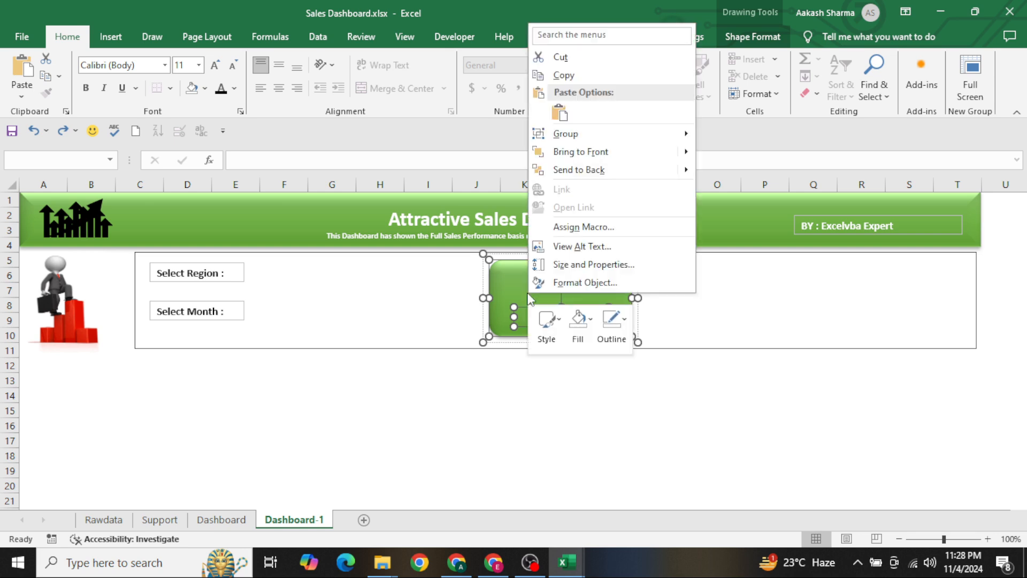
mouse_move(620, 135)
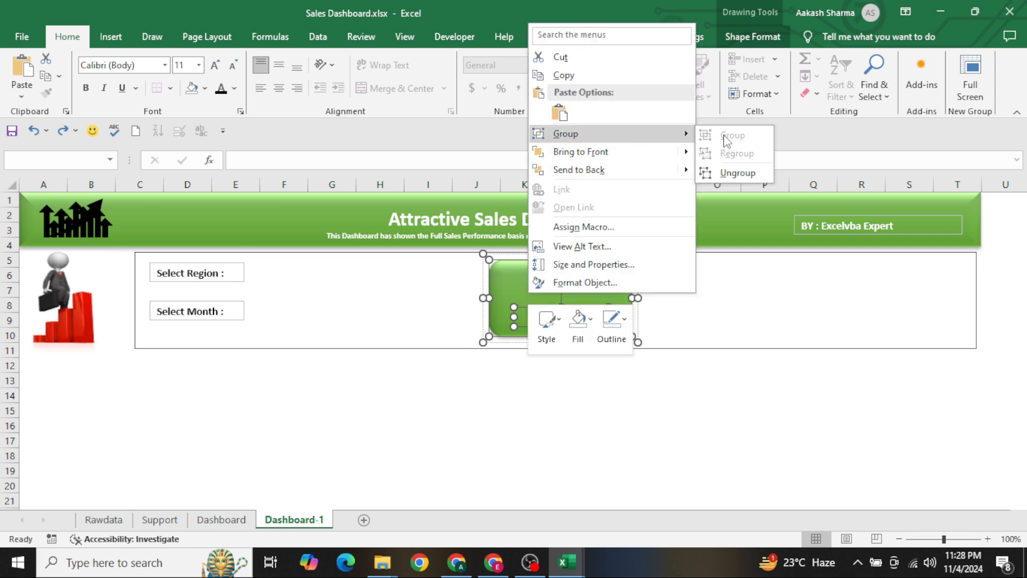
left_click(730, 173)
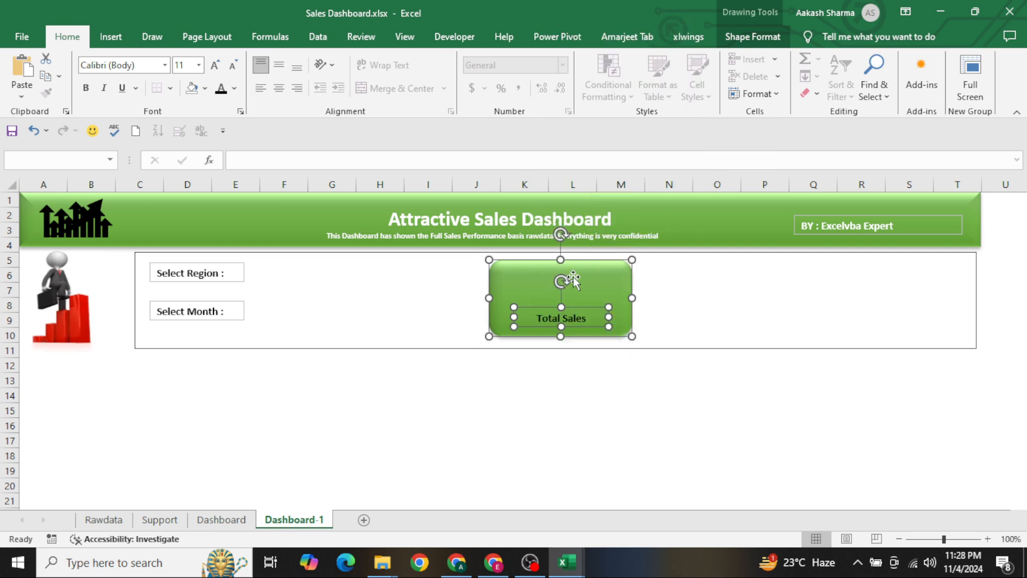
right_click(532, 284)
mouse_move(589, 128)
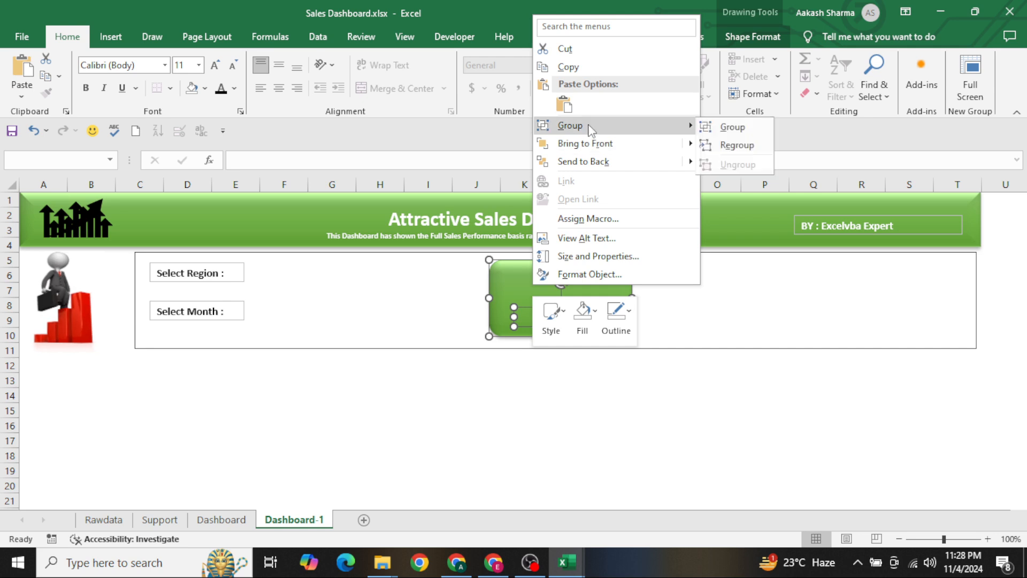
left_click(736, 127)
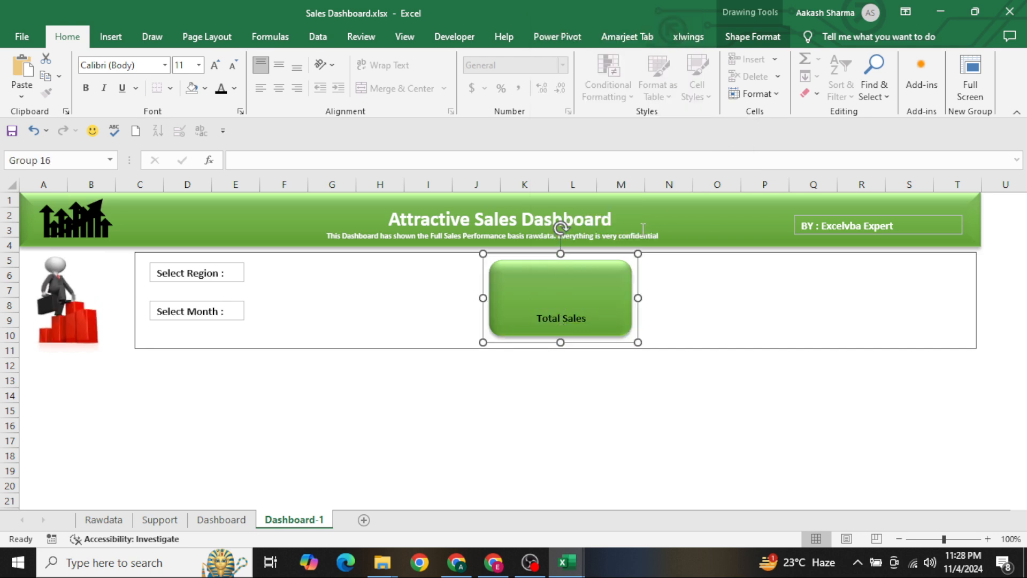
Make two copies of the grouped Total Sales card and place them in a row to the right of the original inside the frame
key("ctrl+x")
key("ctrl+v")
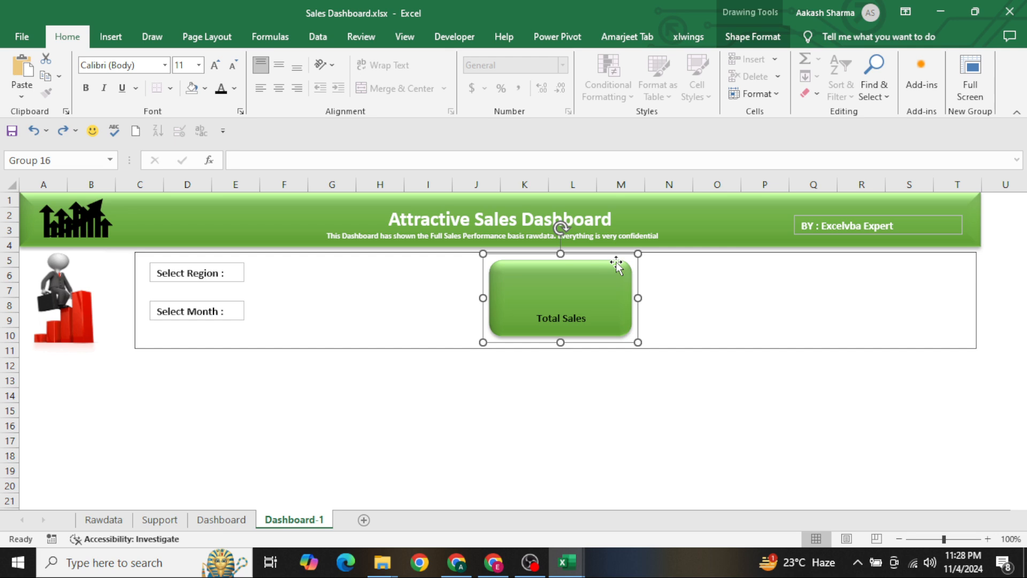
left_click(693, 266)
key("ctrl+v")
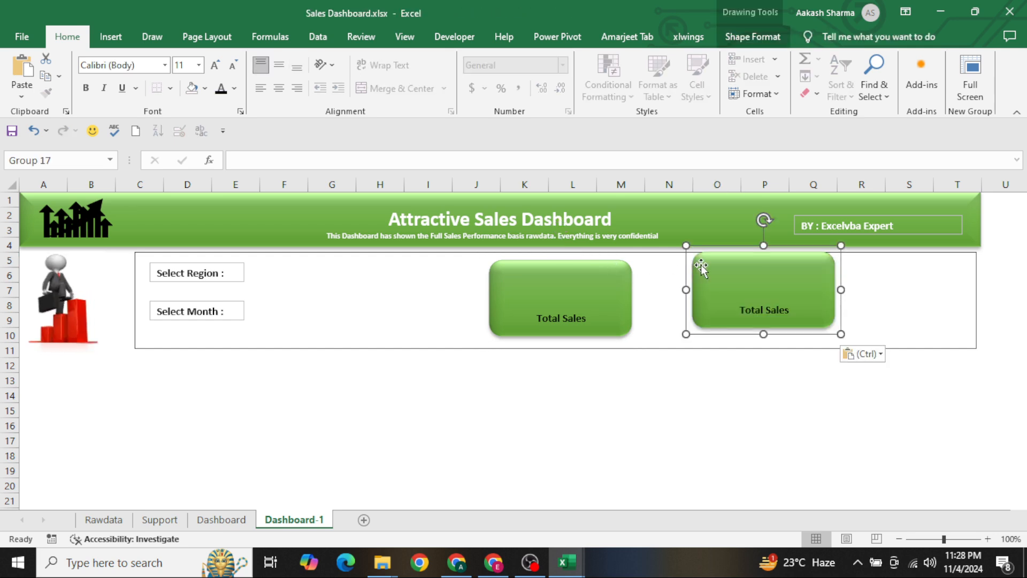
left_click(684, 287)
left_click_drag(703, 286, 858, 285)
key("ctrl+d")
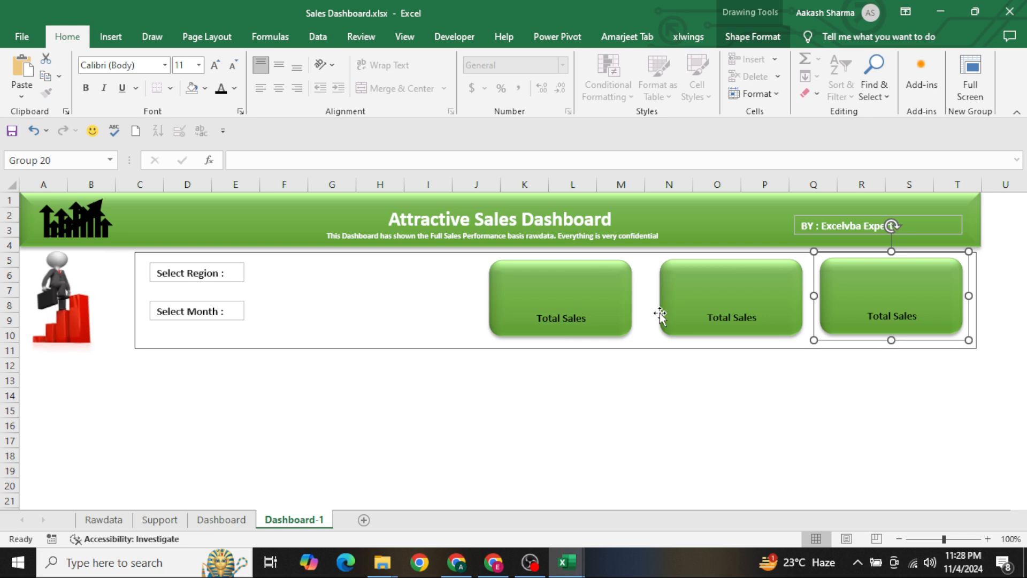
Change the label of the middle green card to "Total Cost"
left_click(725, 318)
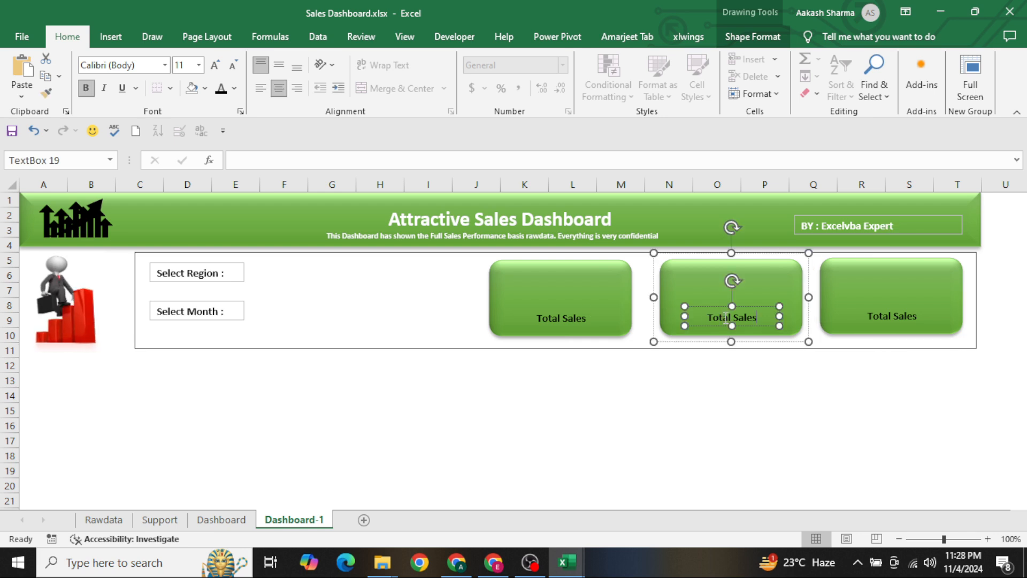
key("BackSpace")
key("BackSpace")
key("BackSpace")
key("BackSpace")
key("BackSpace")
type("Cost")
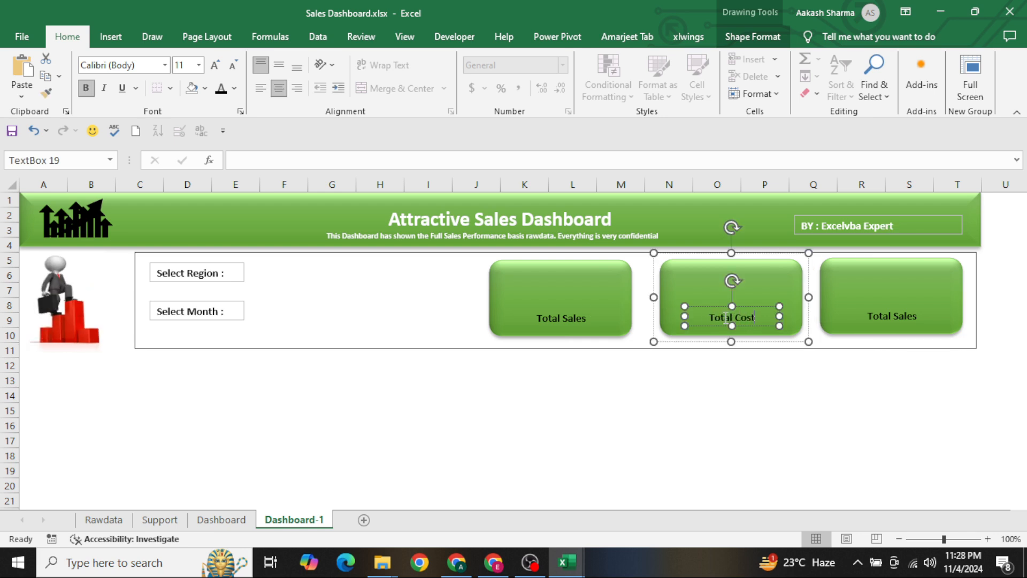
Change the label of the third green card to "Total Profit"
left_click(900, 317)
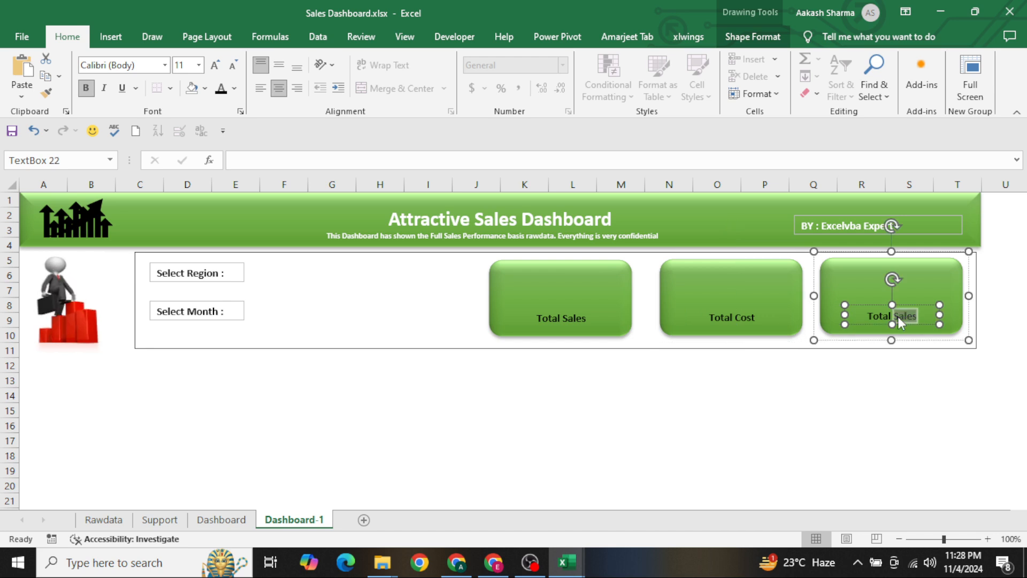
type("Profit")
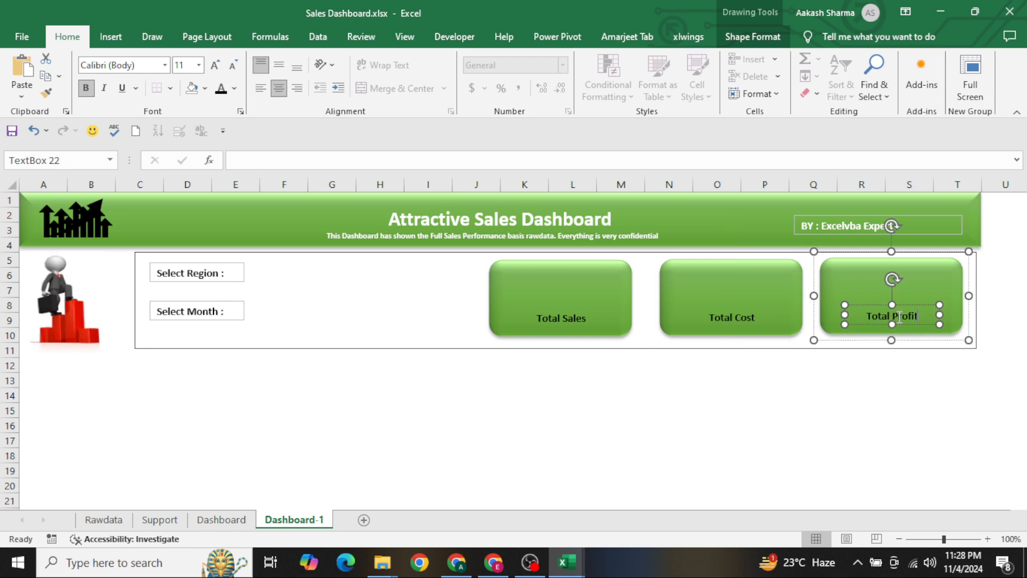
left_click(344, 303)
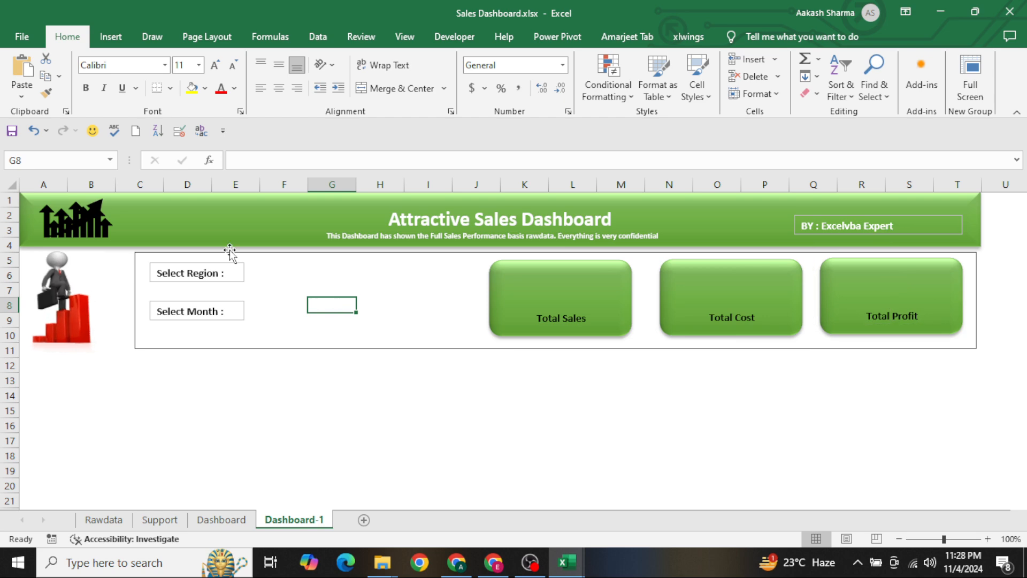
Search the online pictures for "Sales icons"
left_click(111, 37)
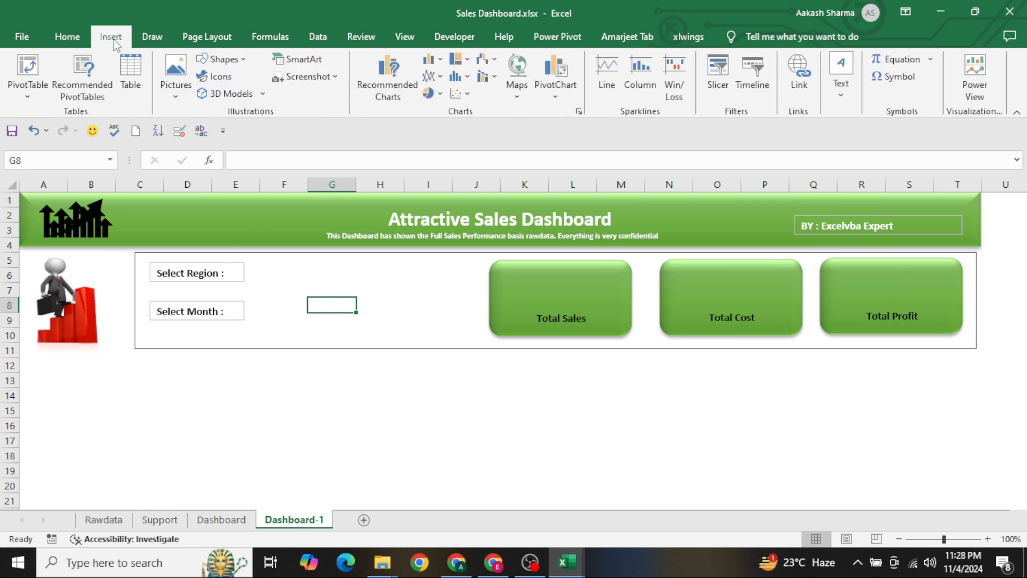
left_click(175, 88)
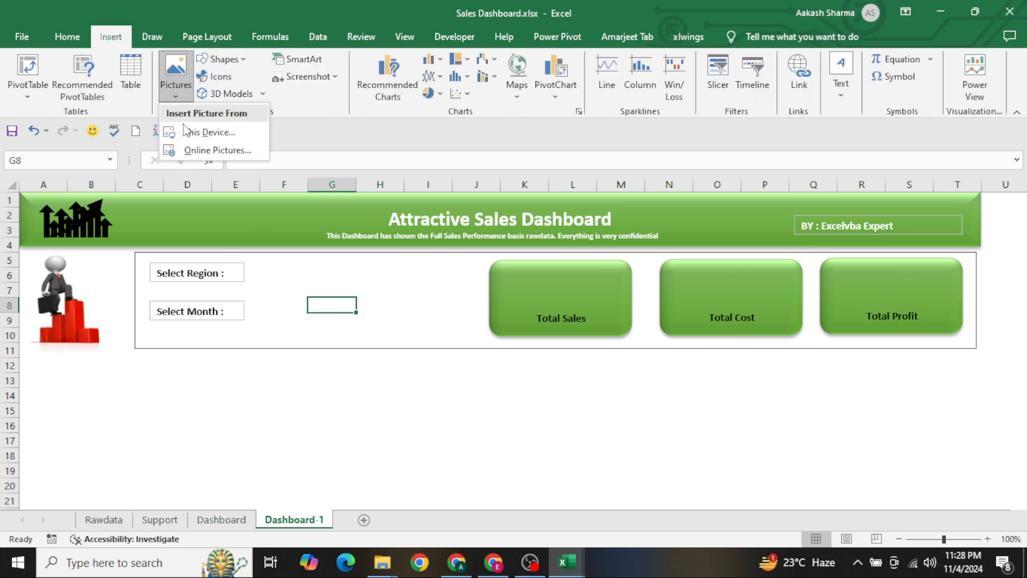
left_click(217, 150)
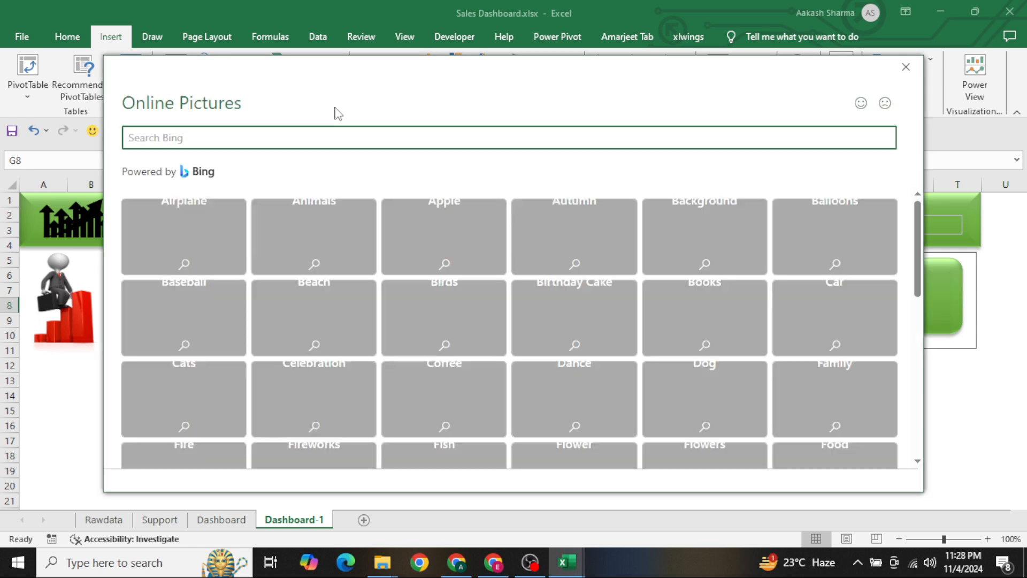
type("Sales")
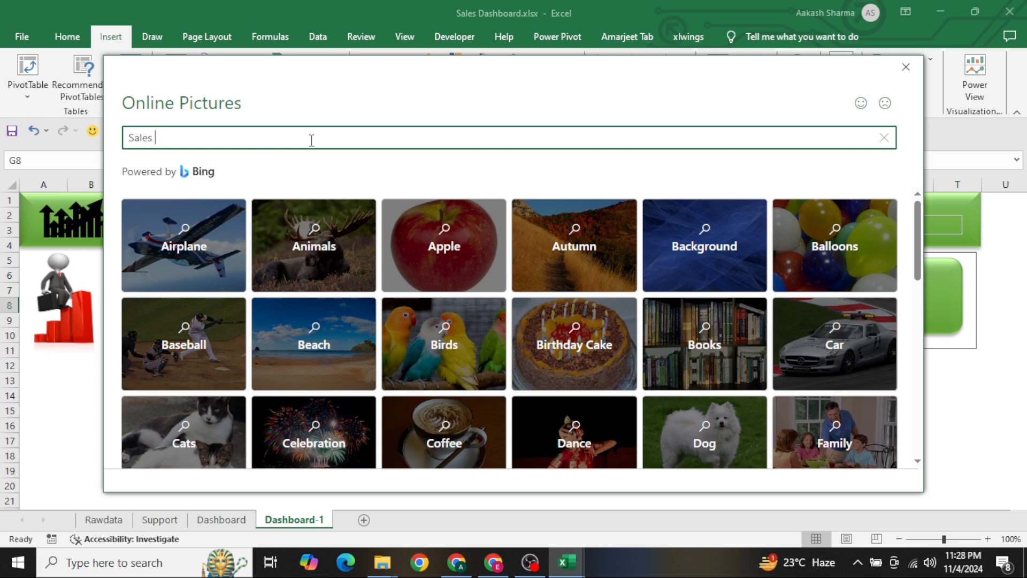
type(" icons")
key("Return")
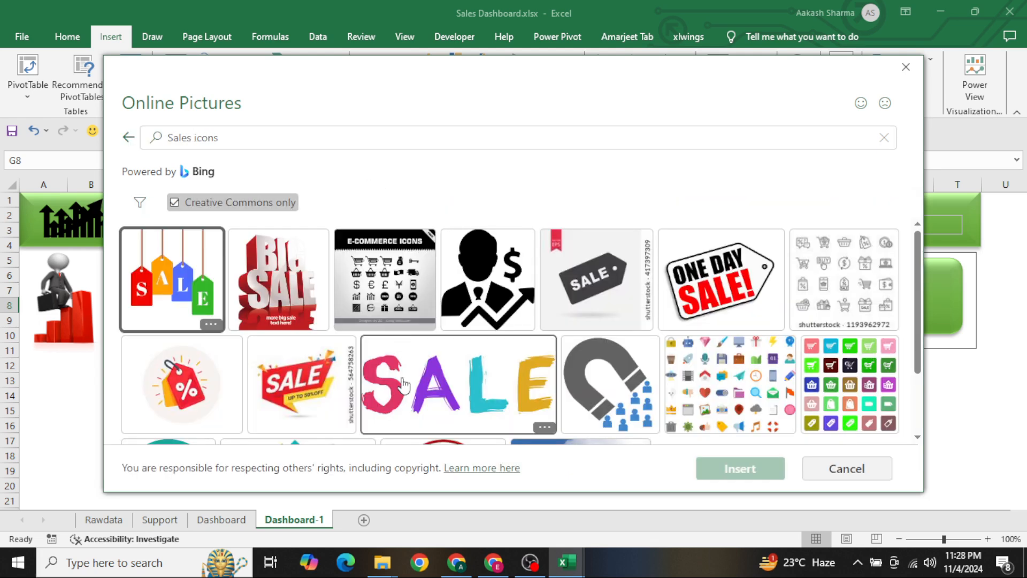
Insert the picture of a person pushing a loaded shopping cart from the search results
scroll(402, 380, "down", 2)
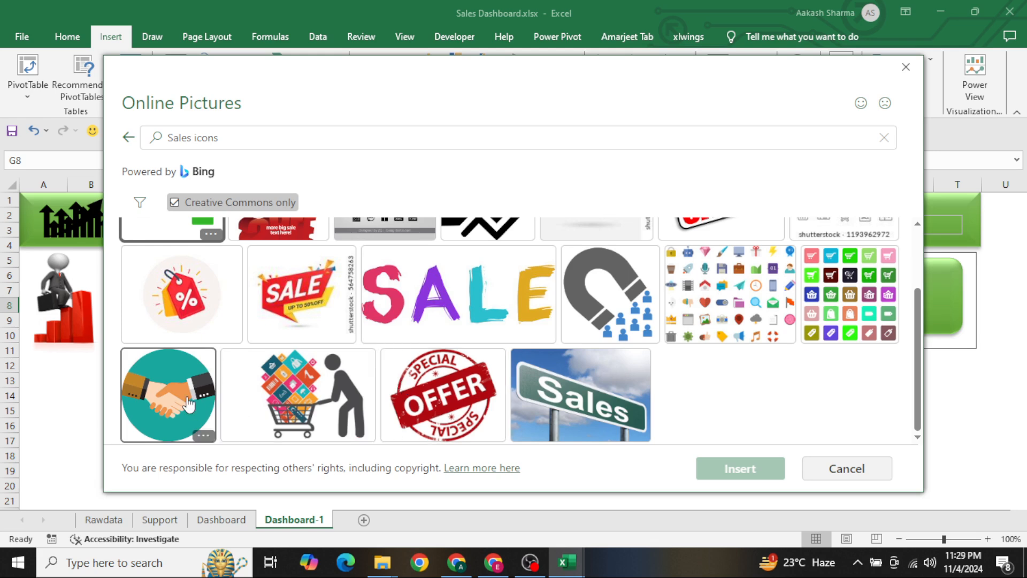
scroll(290, 347, "up", 2)
scroll(289, 347, "down", 2)
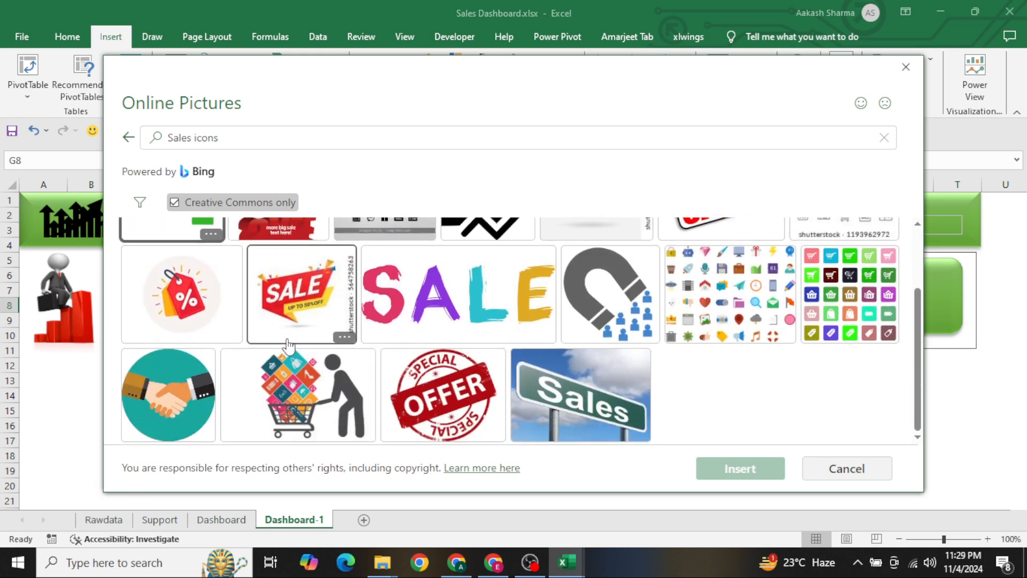
double_click(323, 405)
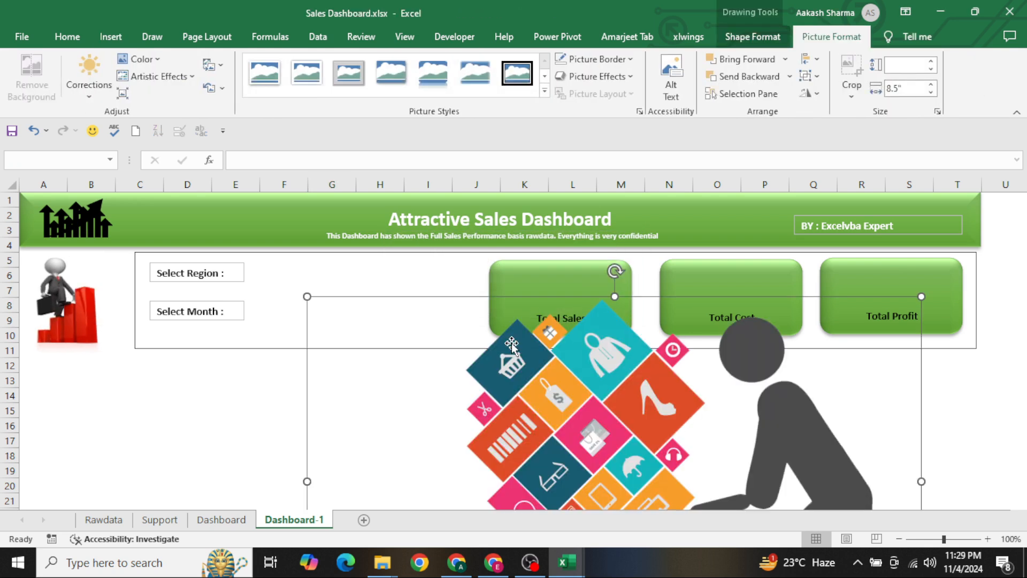
Shrink the shopping cart picture to roughly card height and place it just before the Total Sales card
left_click_drag(305, 297, 654, 403)
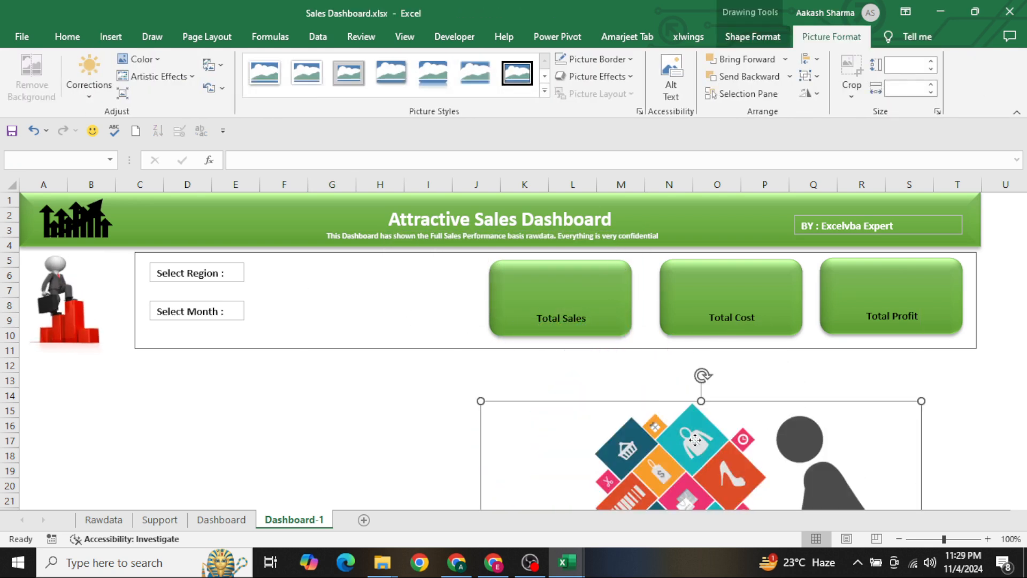
left_click_drag(695, 439, 440, 286)
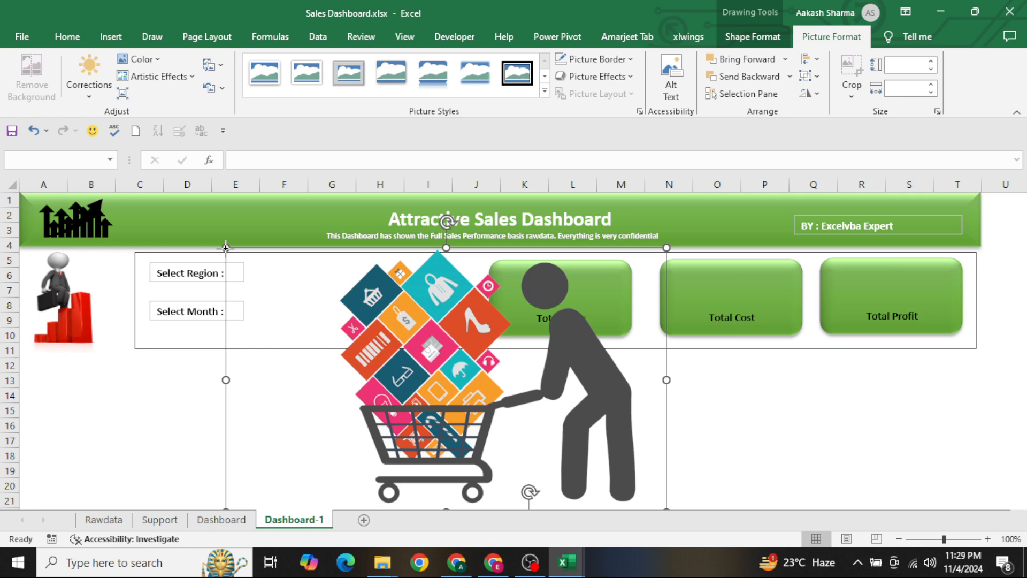
left_click_drag(226, 248, 367, 287)
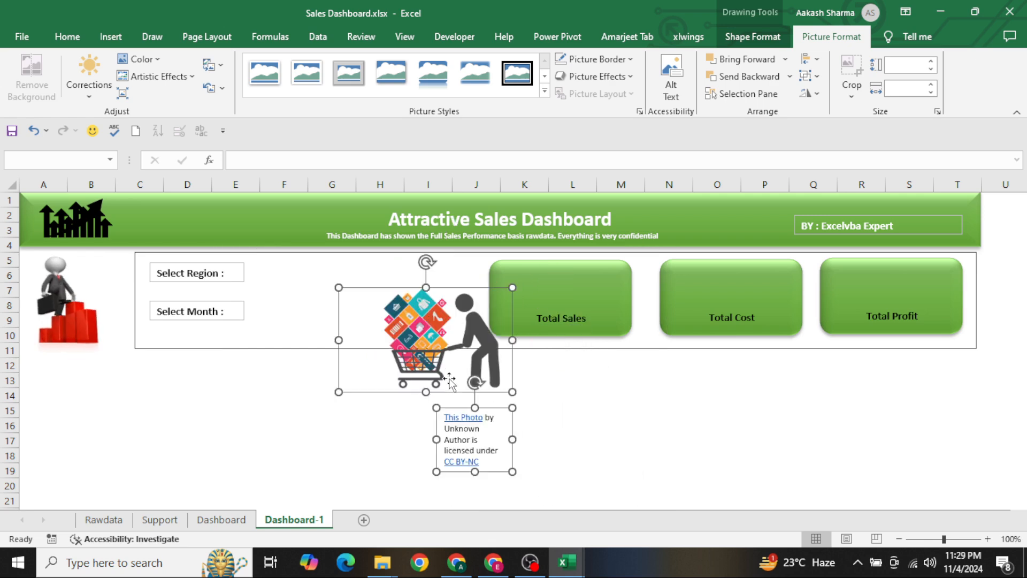
left_click_drag(359, 385, 412, 309)
Delete the photo attribution text box that came with the shopping cart picture
left_click(502, 426)
left_click(464, 422)
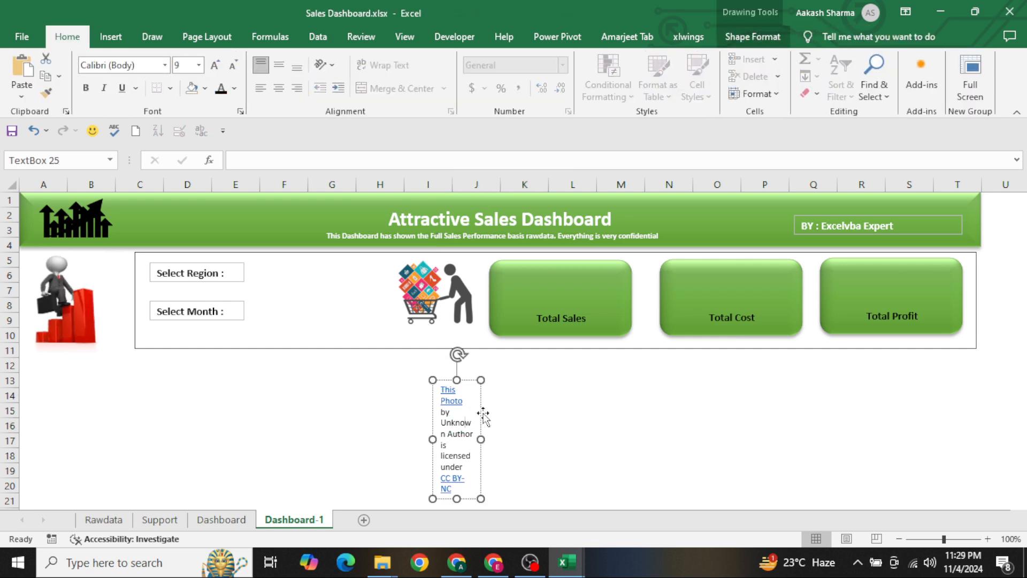
key("Delete")
Reduce the shopping cart picture to a small icon and place it in the upper-left corner of the Total Sales card
left_click(449, 296)
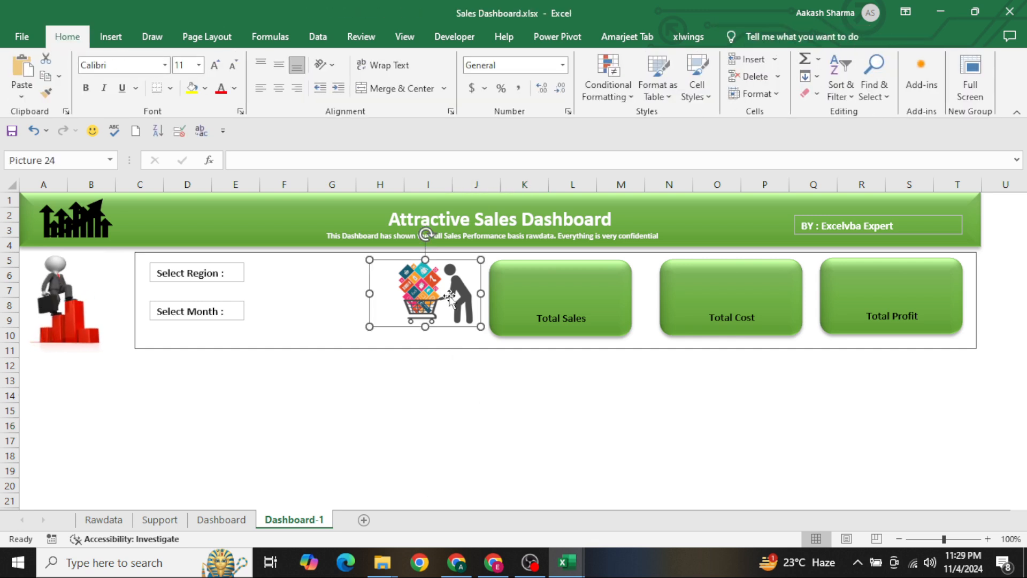
left_click_drag(481, 326, 506, 276)
left_click(415, 330)
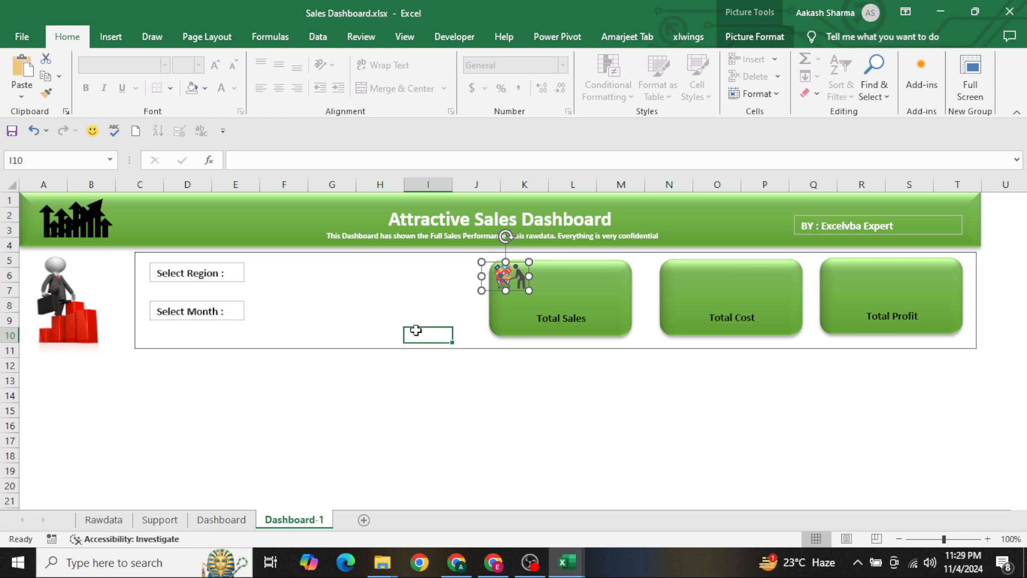
left_click(509, 284)
left_click_drag(527, 291, 508, 278)
left_click(436, 286)
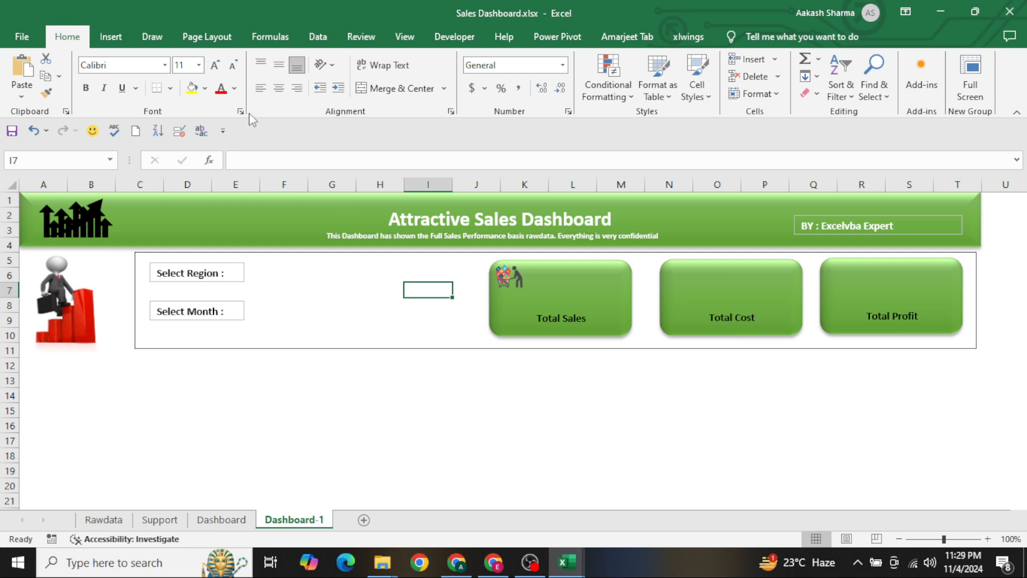
Search the online pictures for "Cost icons"
left_click(110, 36)
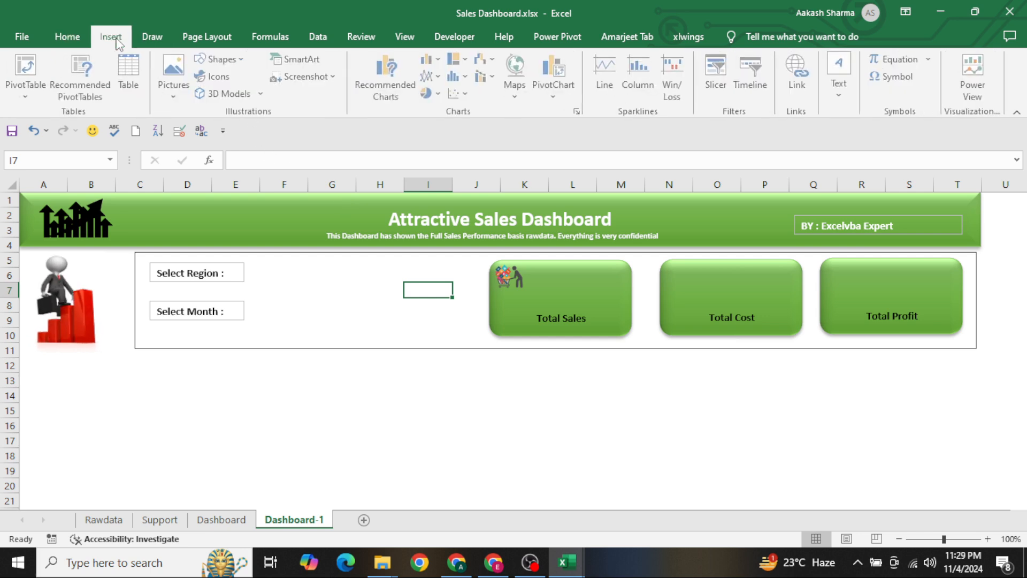
left_click(178, 96)
left_click(200, 154)
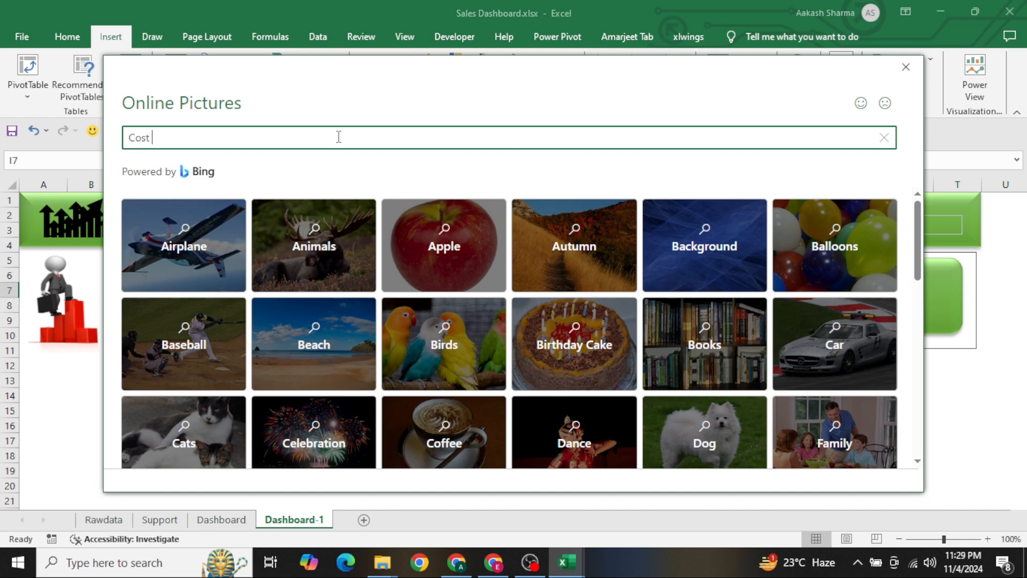
type("ns")
key("Return")
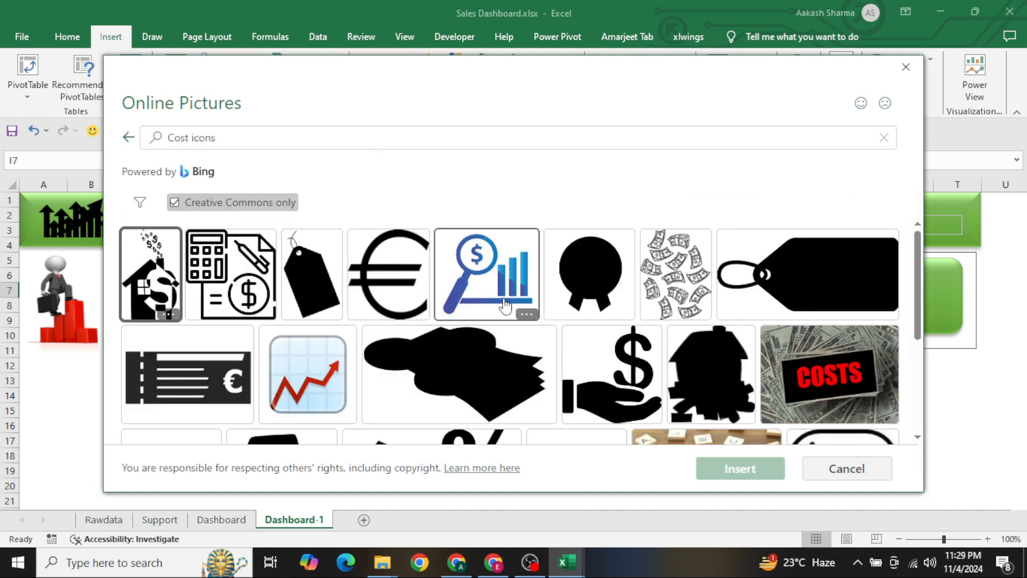
Insert the black picture of a hand holding a dollar sign from the search results
scroll(509, 336, "down", 3)
scroll(510, 336, "up", 3)
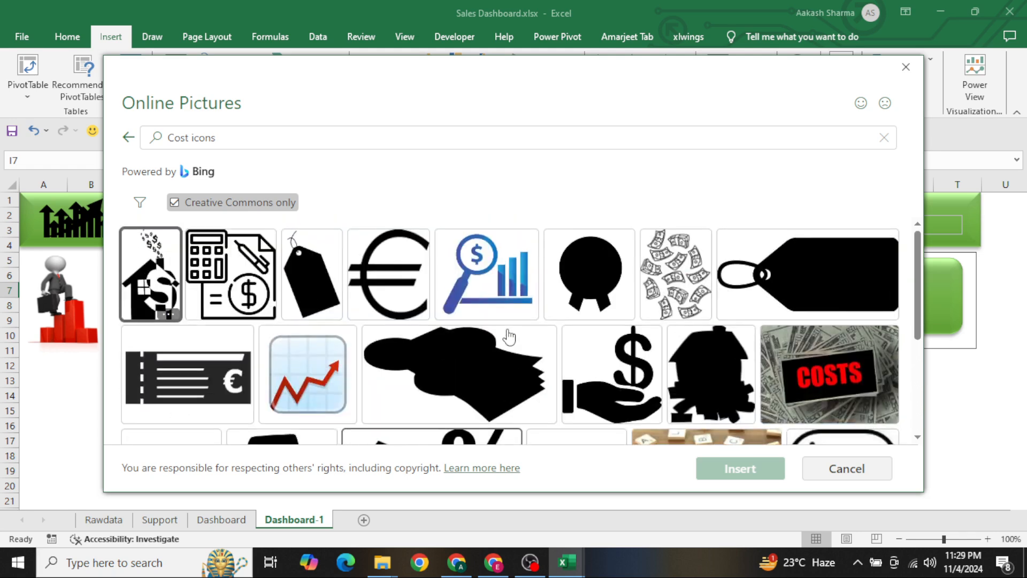
left_click(630, 402)
double_click(630, 402)
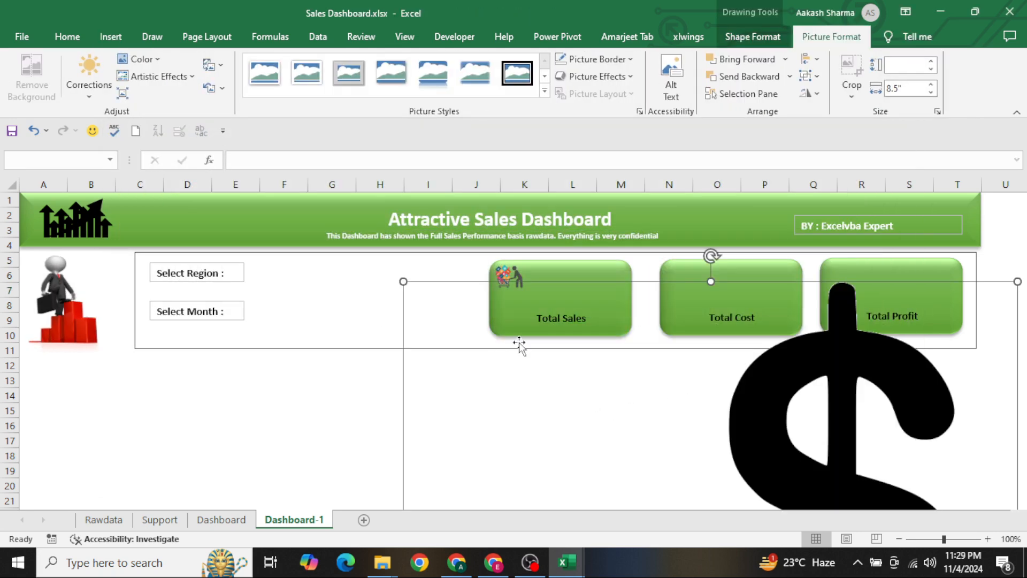
Shrink the hand-with-dollar picture to a small icon and place it in the upper-left corner of the Total Profit card
left_click_drag(402, 282, 723, 423)
left_click_drag(840, 460, 551, 279)
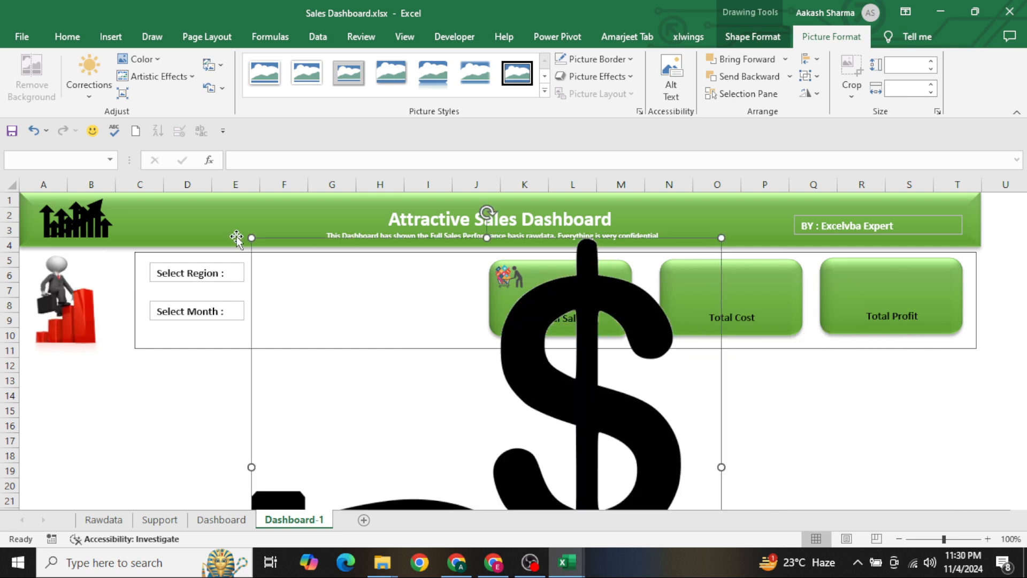
left_click_drag(251, 238, 470, 394)
left_click_drag(561, 449, 471, 309)
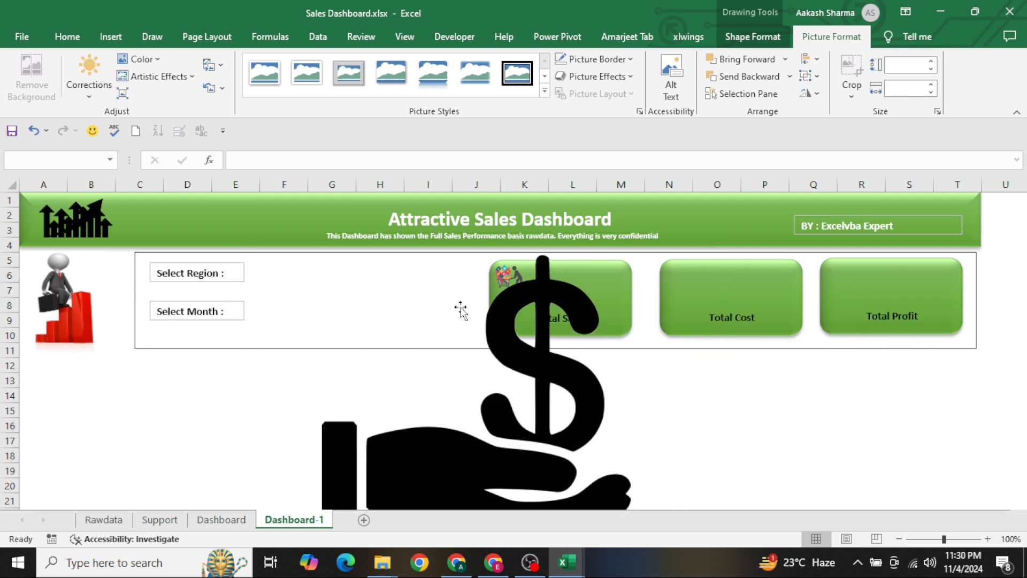
left_click_drag(321, 254, 550, 334)
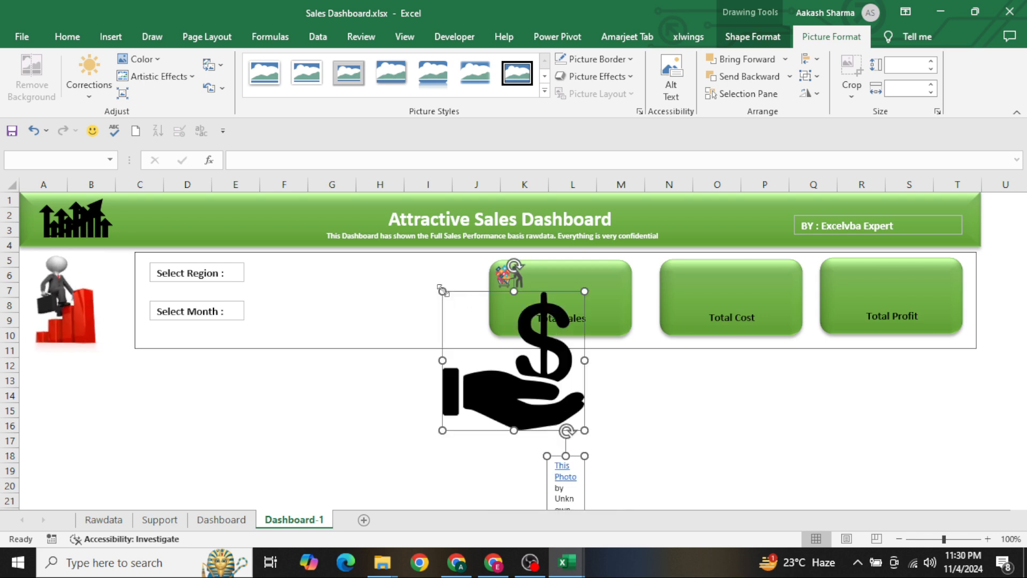
left_click_drag(442, 290, 853, 288)
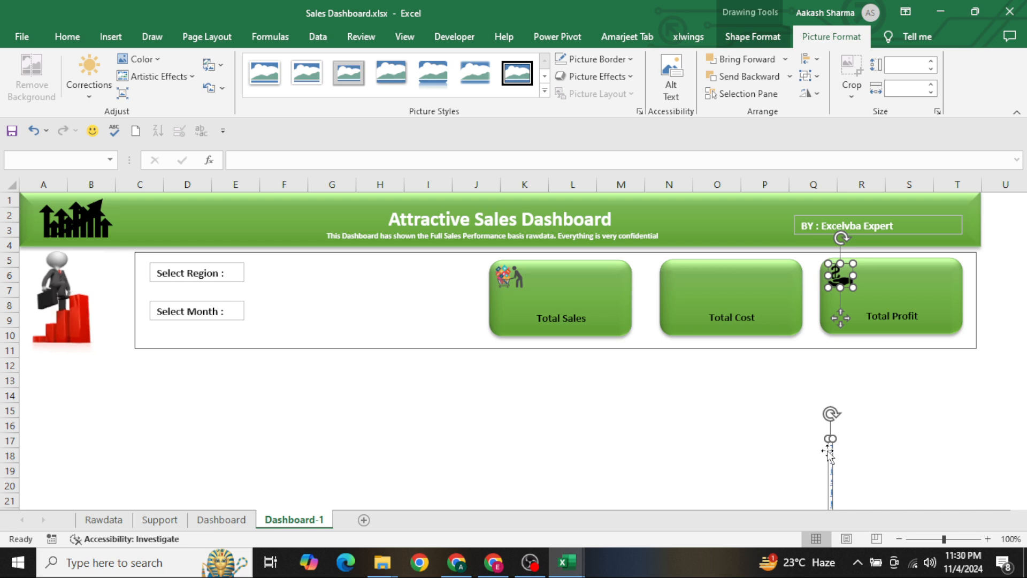
Delete the narrow photo attribution text box left below the Total Profit card
left_click_drag(803, 444, 830, 453)
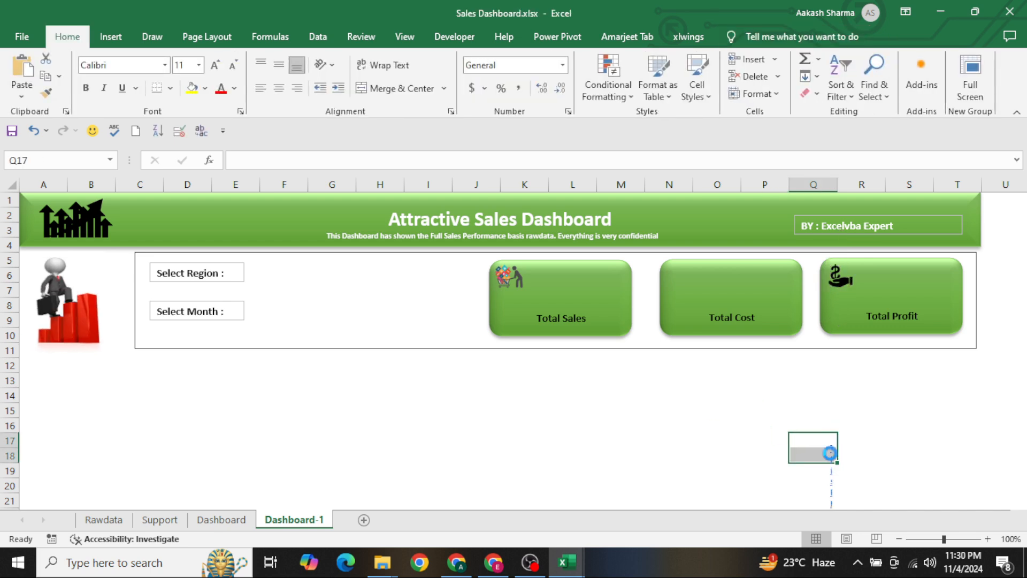
left_click(879, 445)
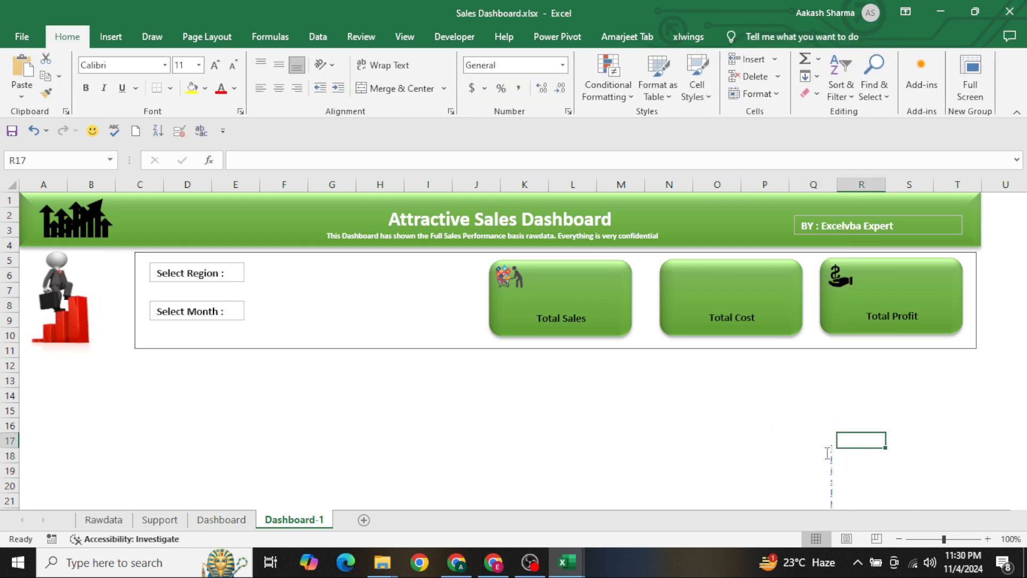
left_click(831, 454)
right_click(831, 454)
key("Escape")
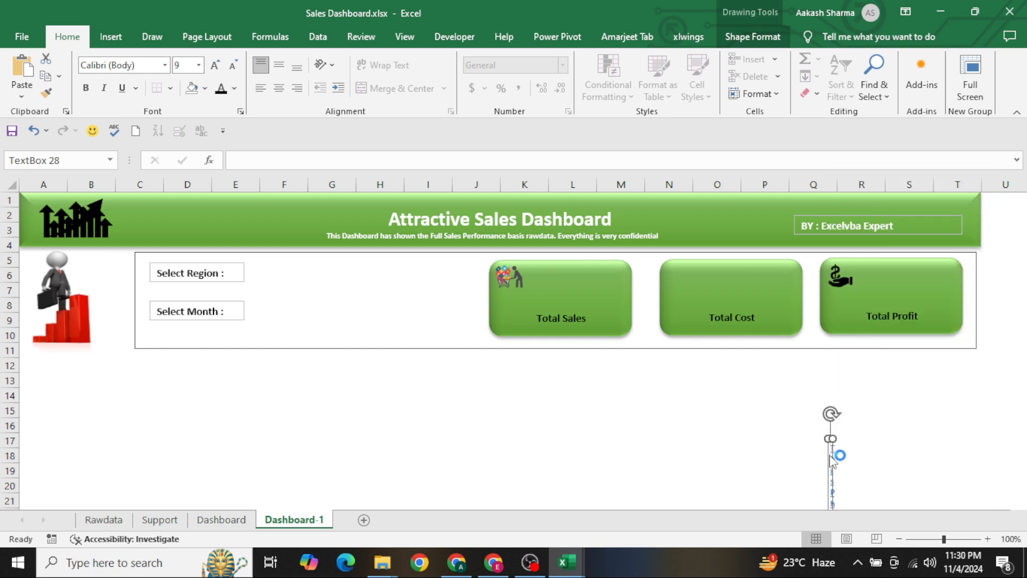
key("Delete")
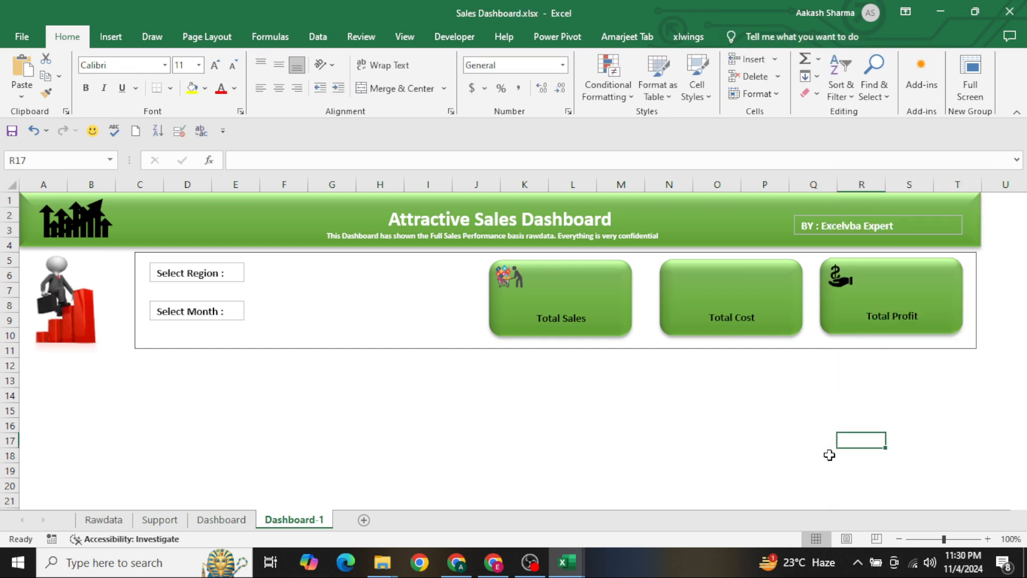
left_click(781, 410)
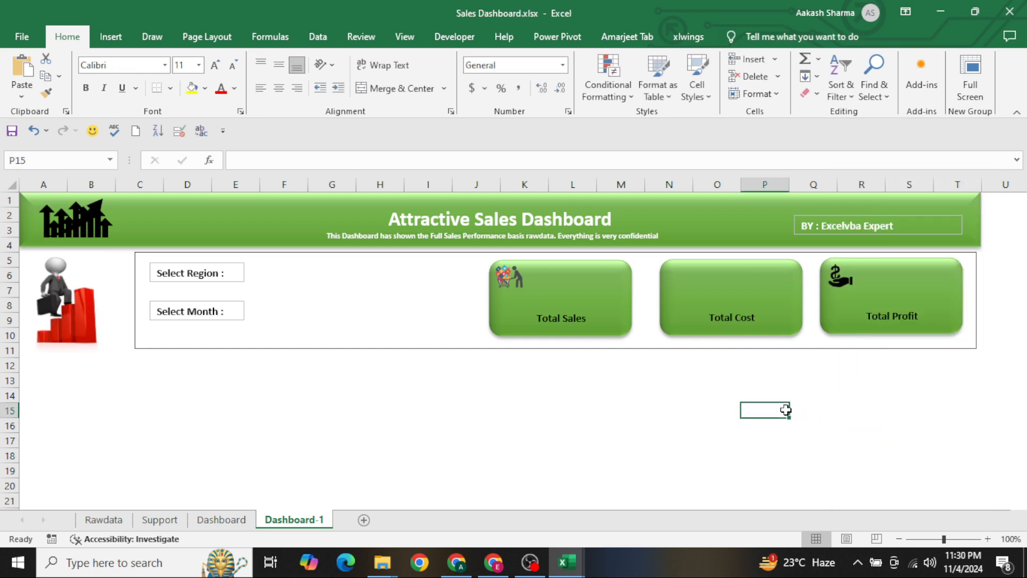
Search the online pictures again for "Cost icons" to find a picture for the Total Cost card
left_click(117, 35)
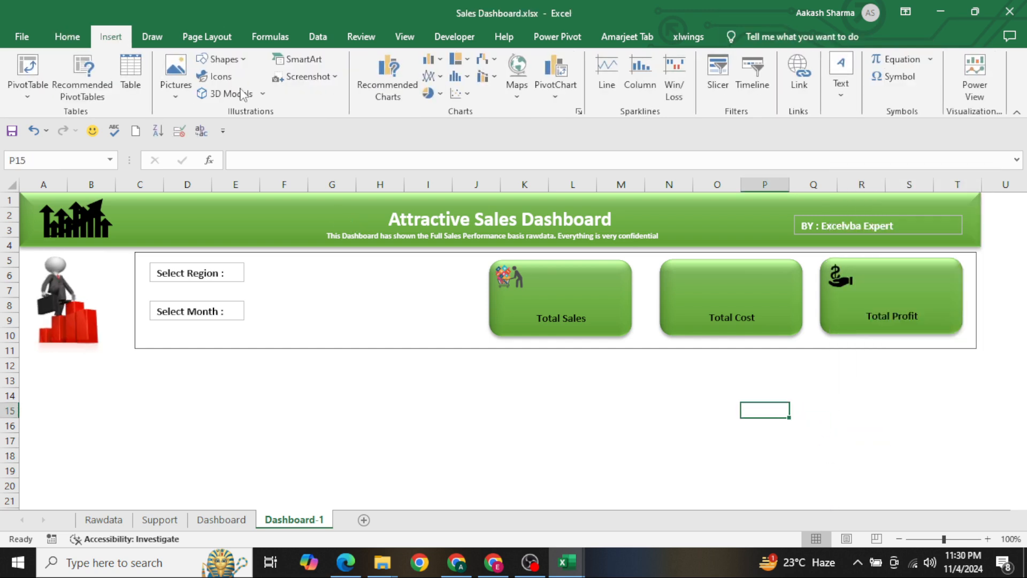
left_click(177, 88)
left_click(198, 147)
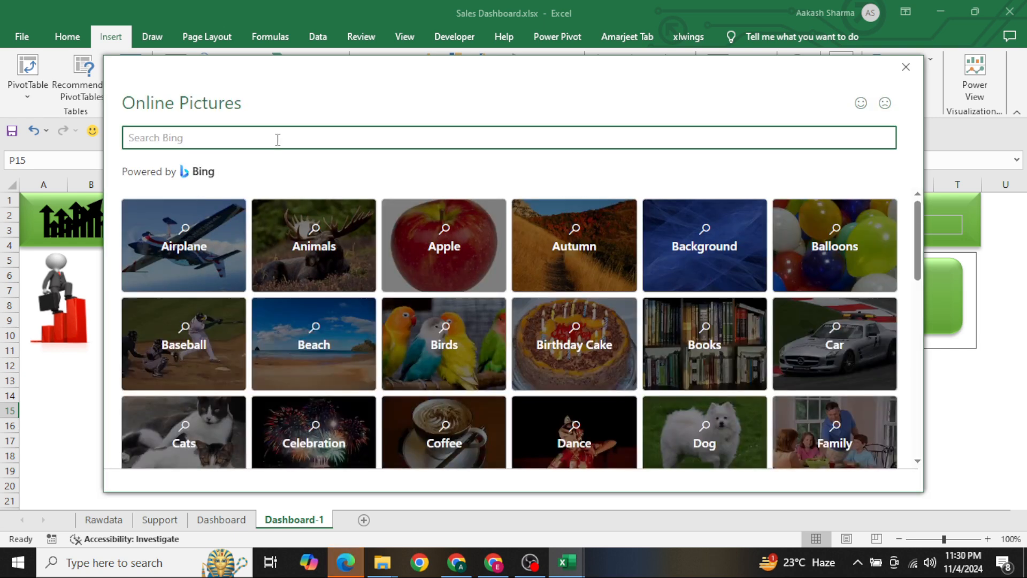
type("cons")
key("Return")
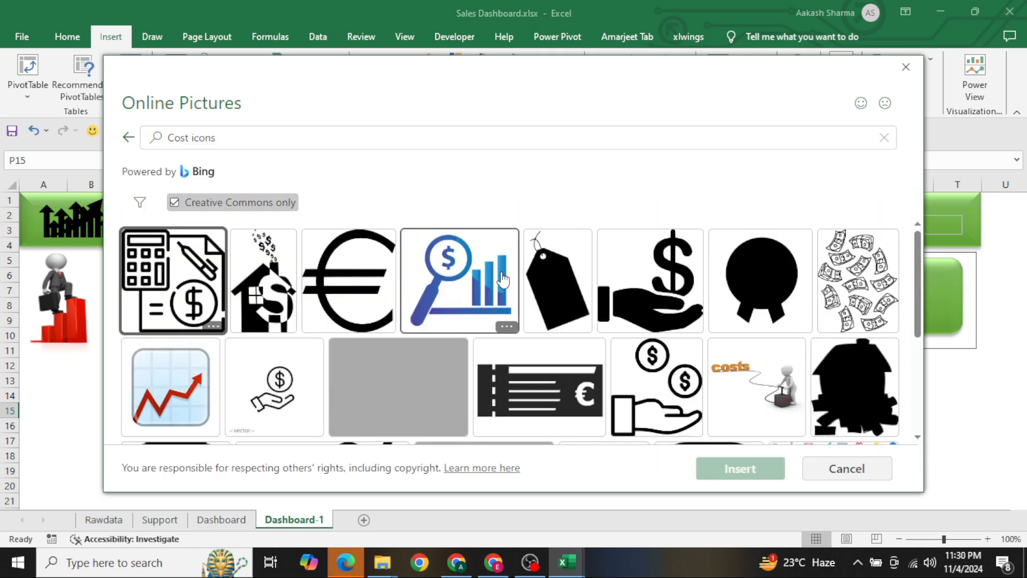
Insert the blue picture of a magnifying glass with a dollar sign and bar chart from the search results
scroll(637, 356, "down", 2)
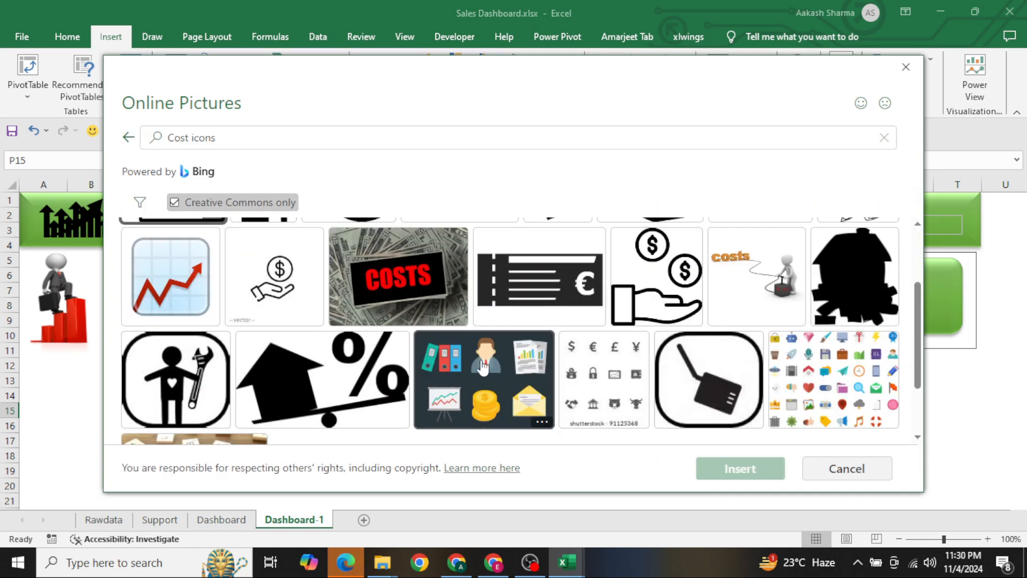
scroll(482, 367, "down", 2)
scroll(480, 367, "up", 4)
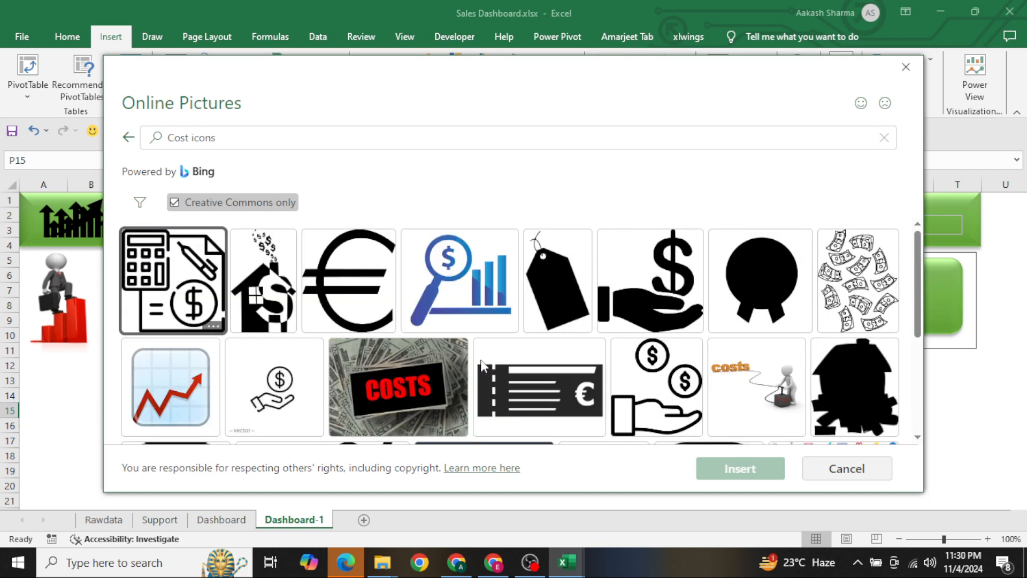
double_click(422, 287)
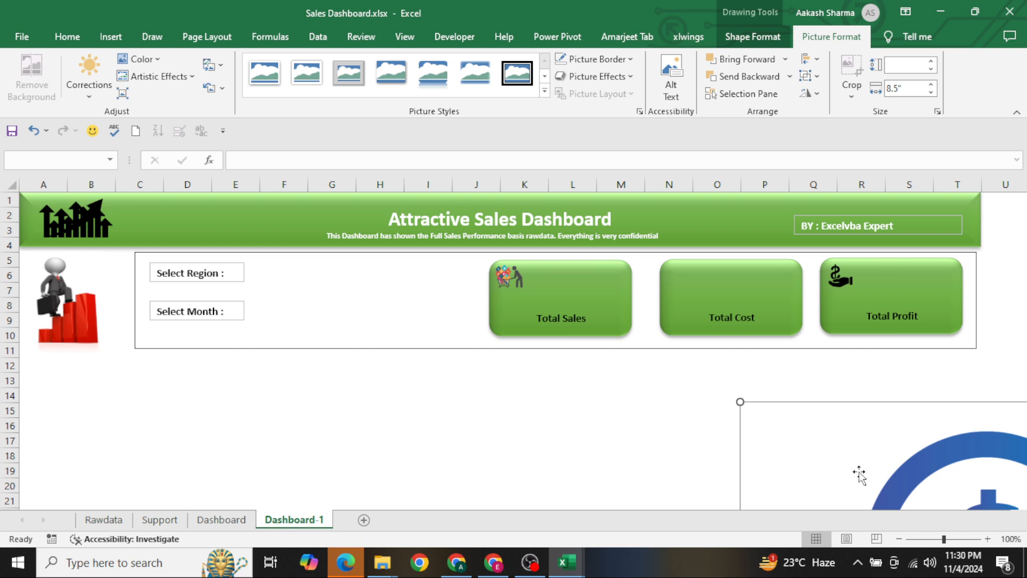
Shrink the magnifying glass picture to a small icon and place it in the upper-left corner of the Total Cost card
left_click_drag(908, 472, 355, 262)
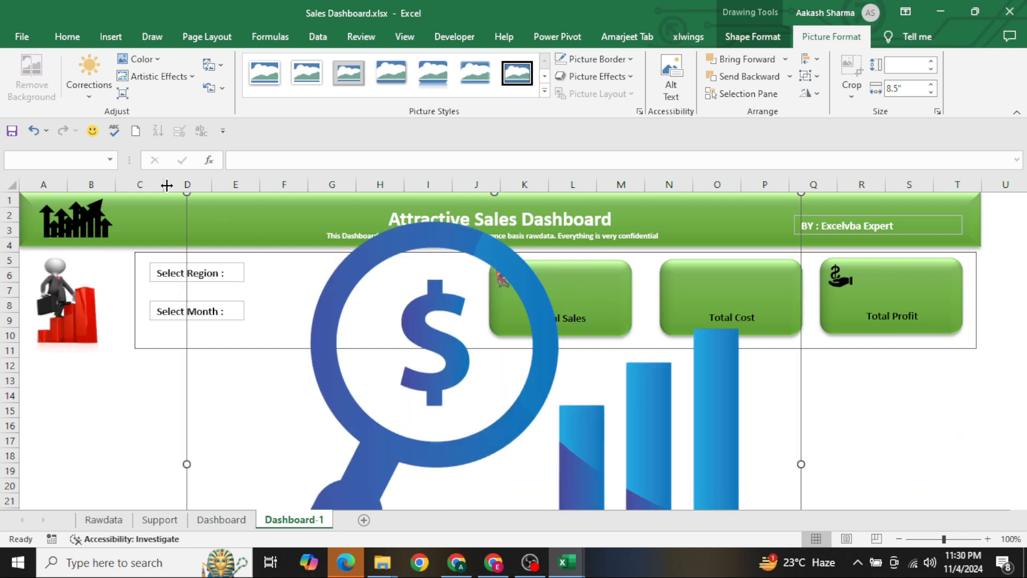
left_click_drag(187, 193, 638, 430)
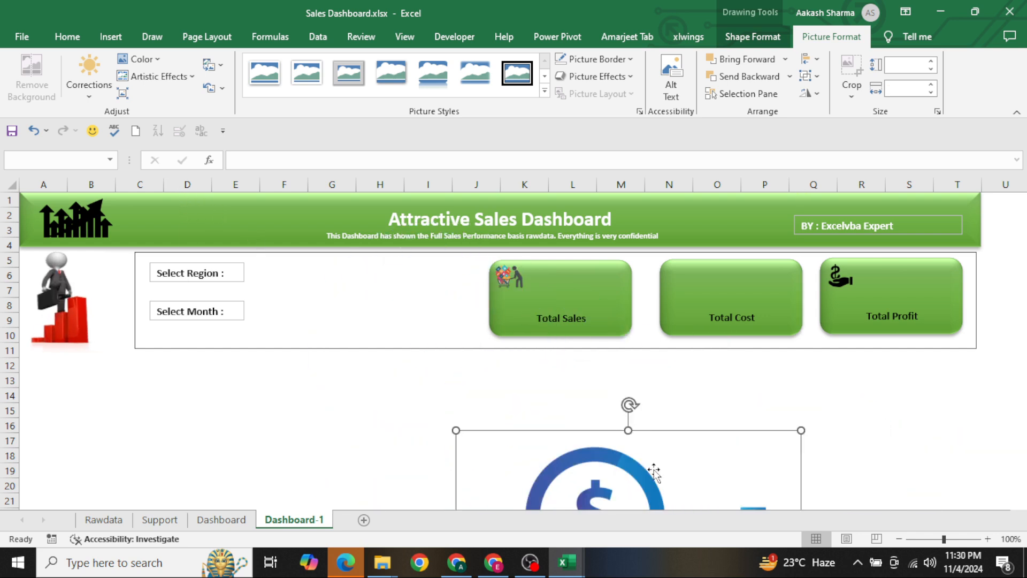
left_click_drag(616, 485, 399, 268)
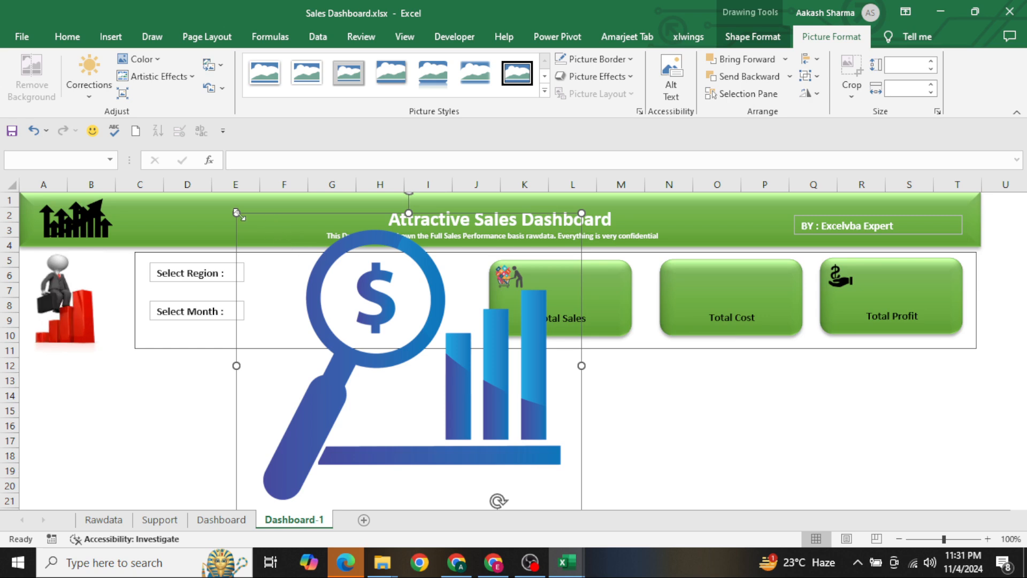
left_click_drag(236, 212, 542, 455)
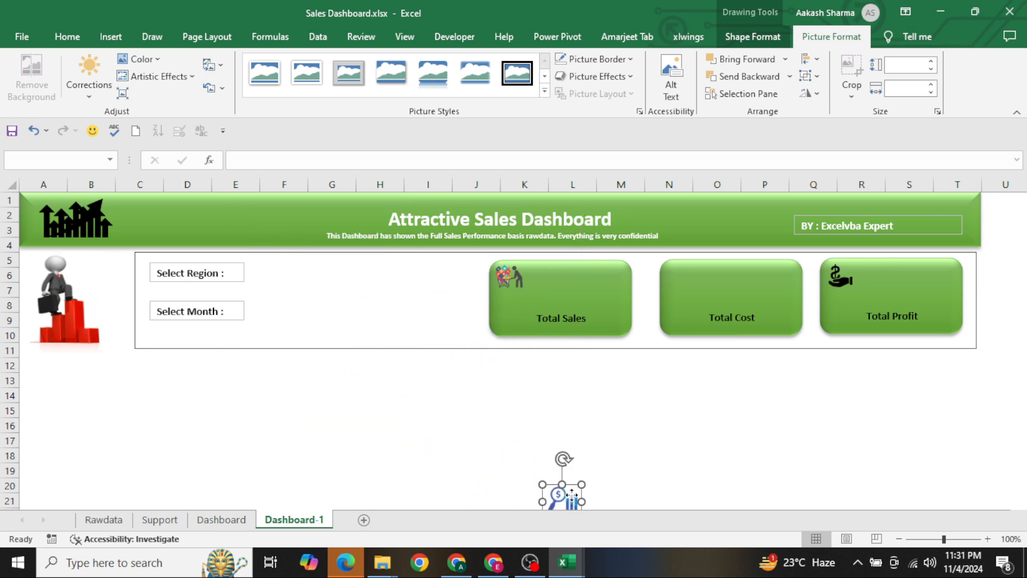
left_click_drag(571, 495, 690, 272)
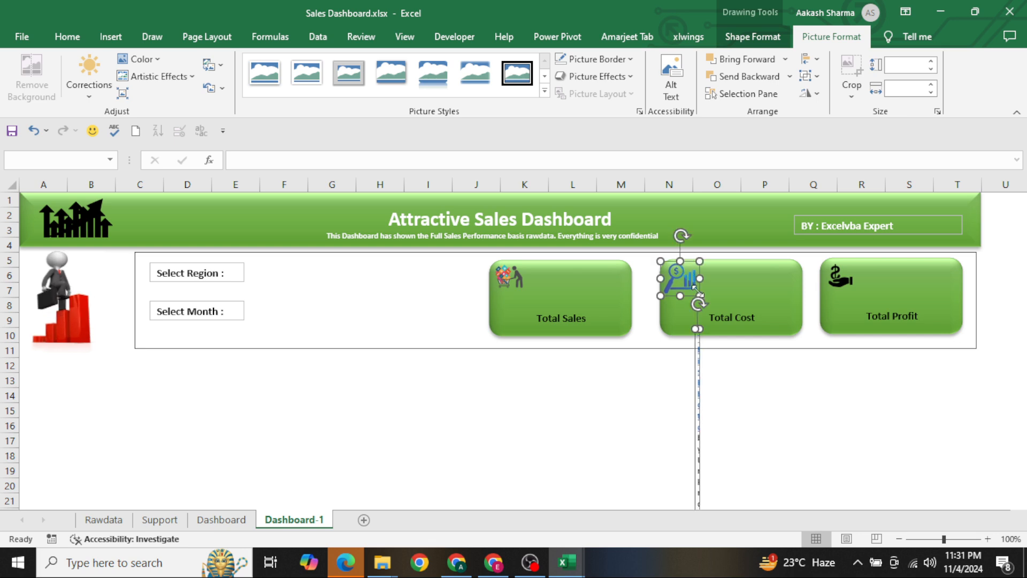
Delete the narrow photo attribution text box below the Total Cost card
left_click(717, 378)
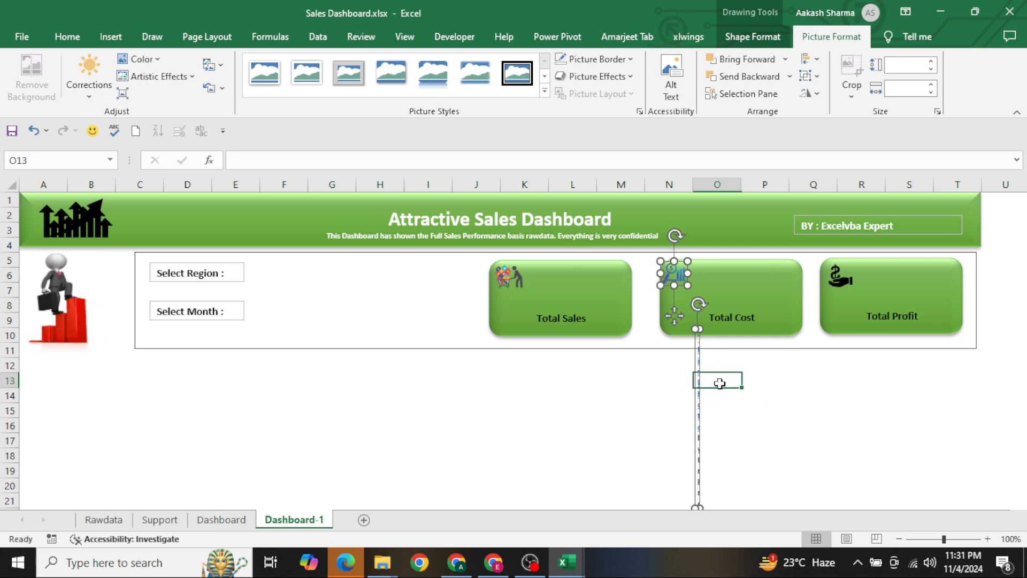
left_click(700, 349)
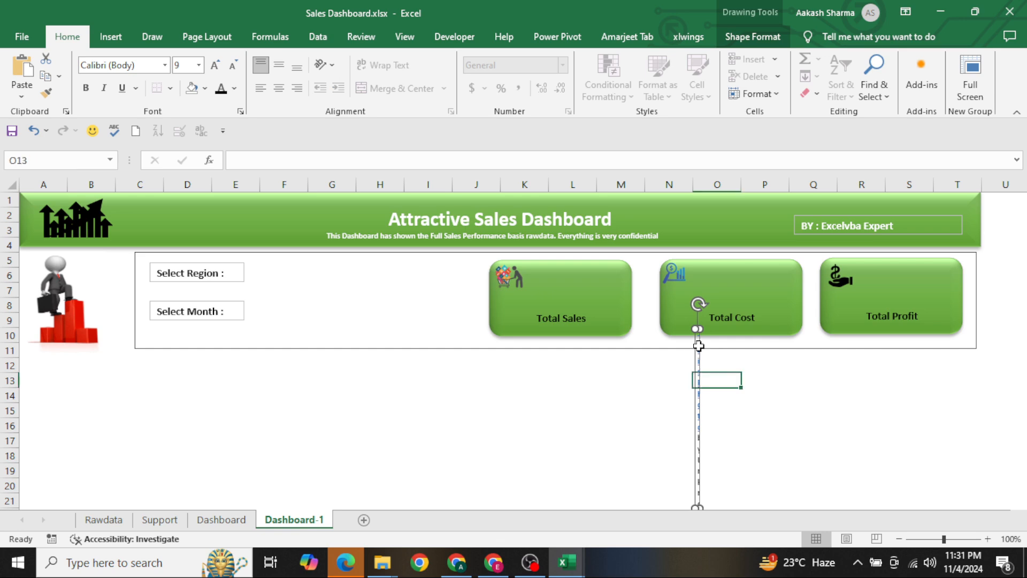
key("Delete")
left_click(628, 399)
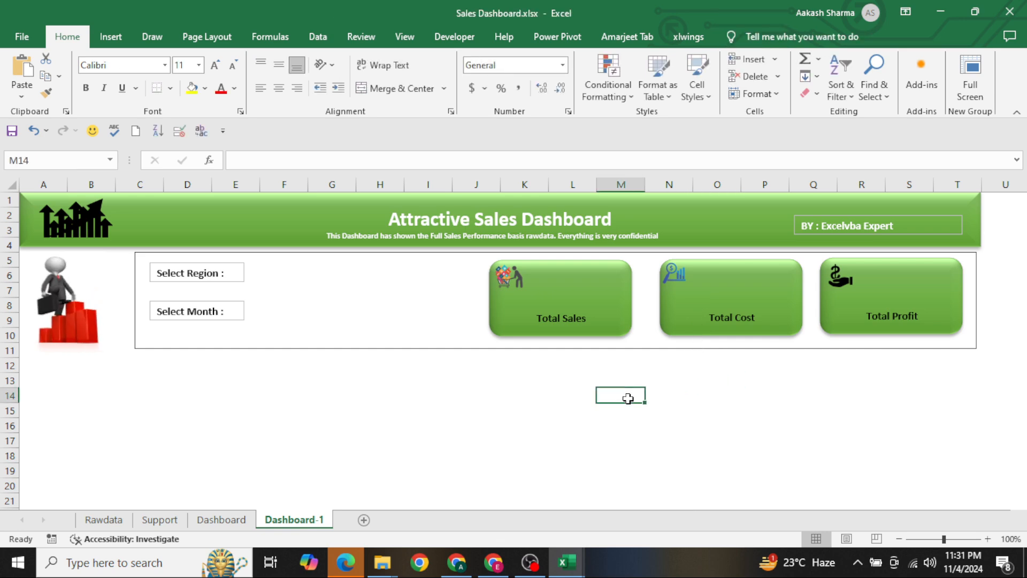
Hide the Support sheet and return to the Dashboard-1 sheet
key("ctrl+Page_Up")
key("ctrl+Page_Up")
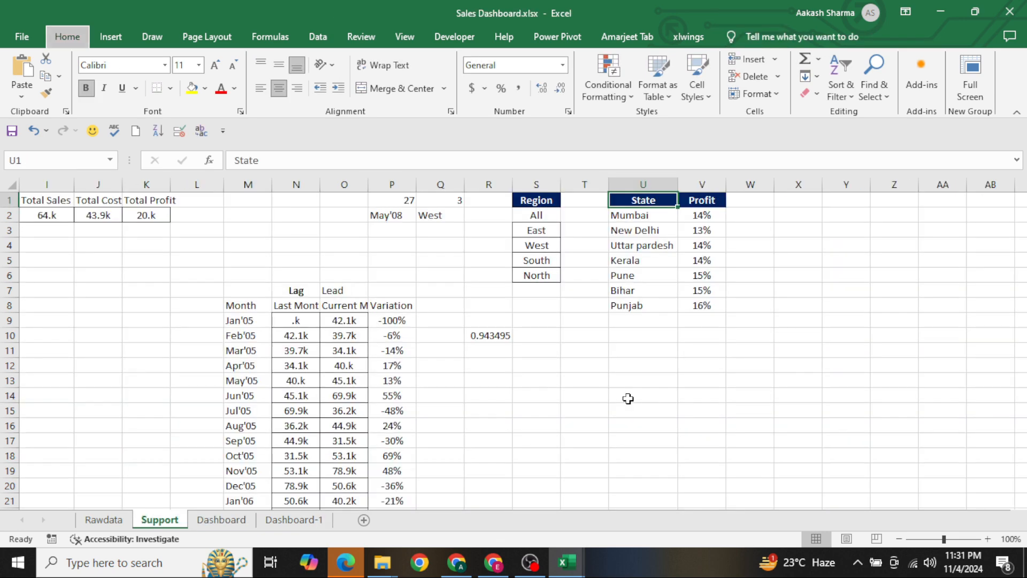
key("ctrl+Page_Down")
key("ctrl+Page_Down")
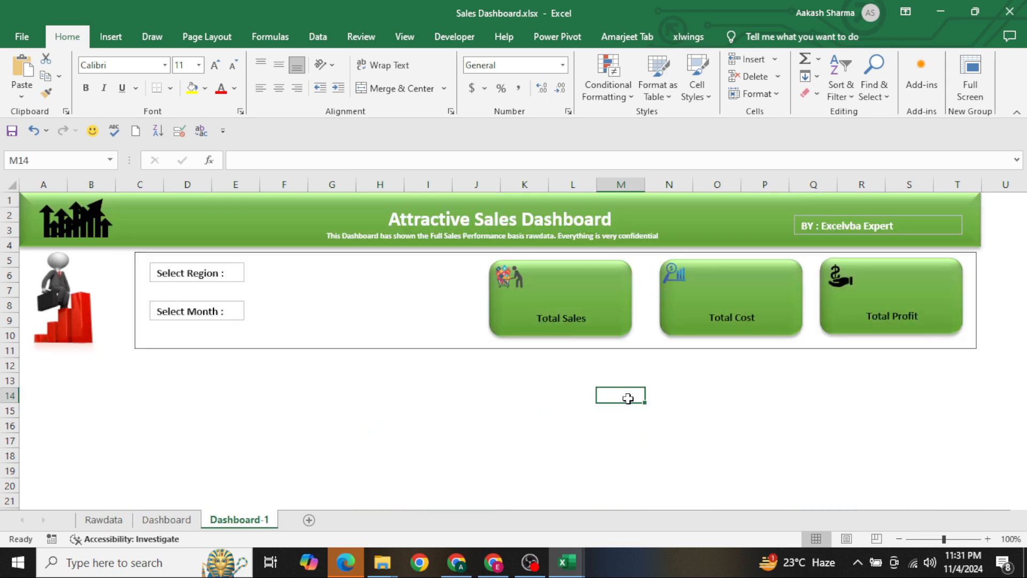
Add a Combo Box form control beside the Select Region label and a duplicate of it beside the Select Month label
left_click(111, 36)
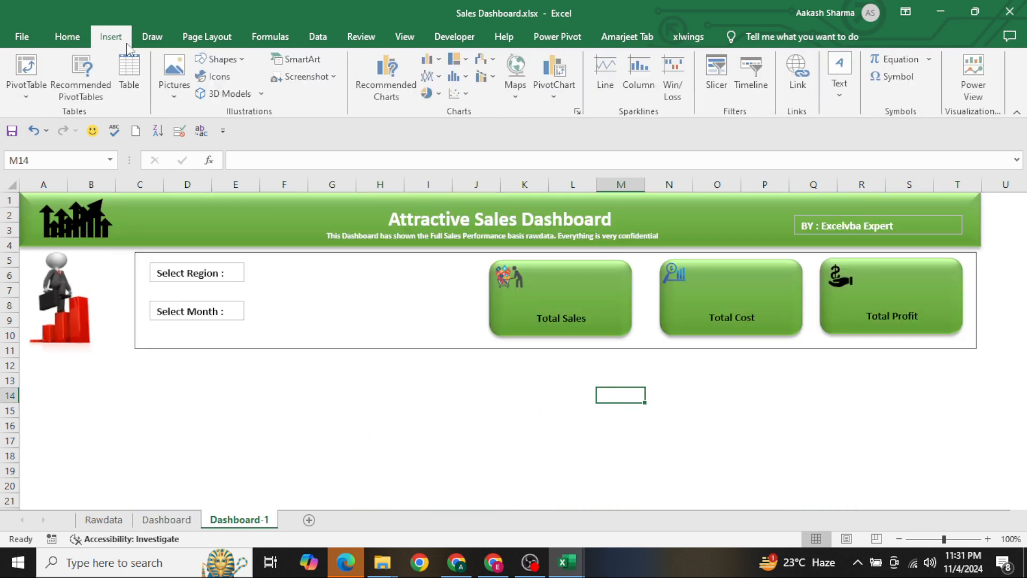
left_click(454, 37)
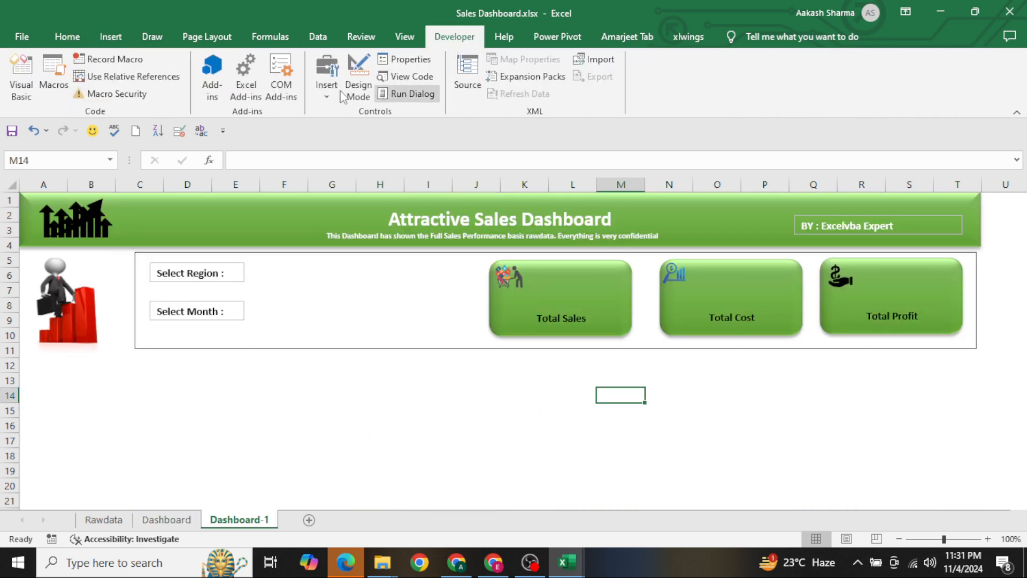
left_click(334, 92)
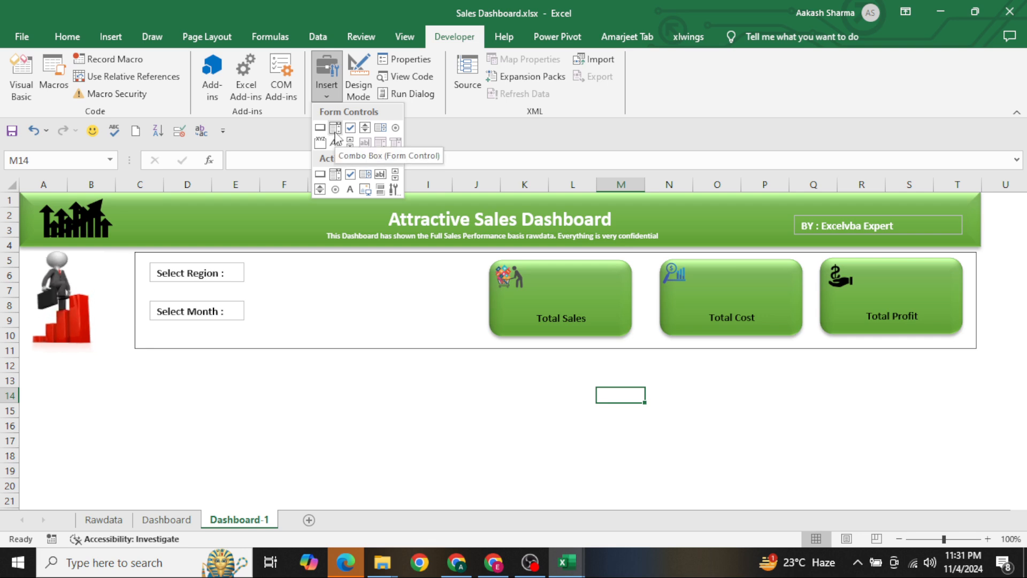
left_click(333, 130)
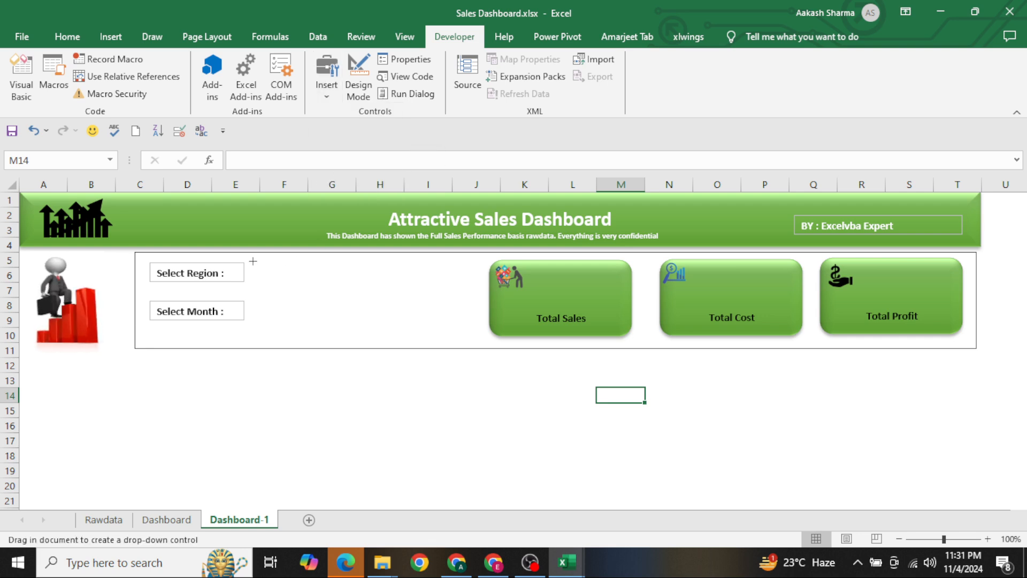
left_click_drag(253, 261, 415, 314)
key("ctrl+d")
left_click(430, 382)
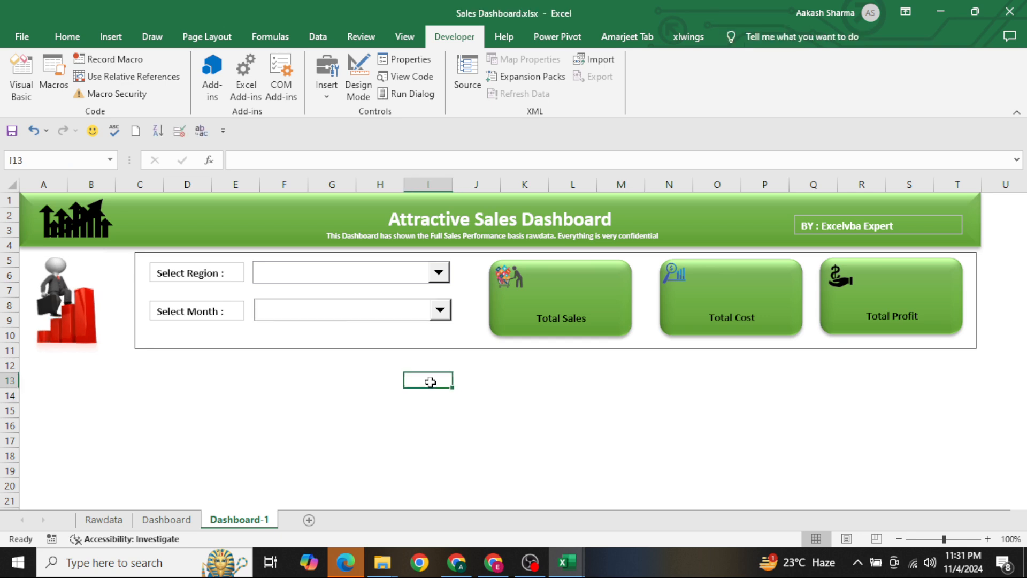
Add a new worksheet after Dashboard-1 and name it Support-1
left_click(309, 518)
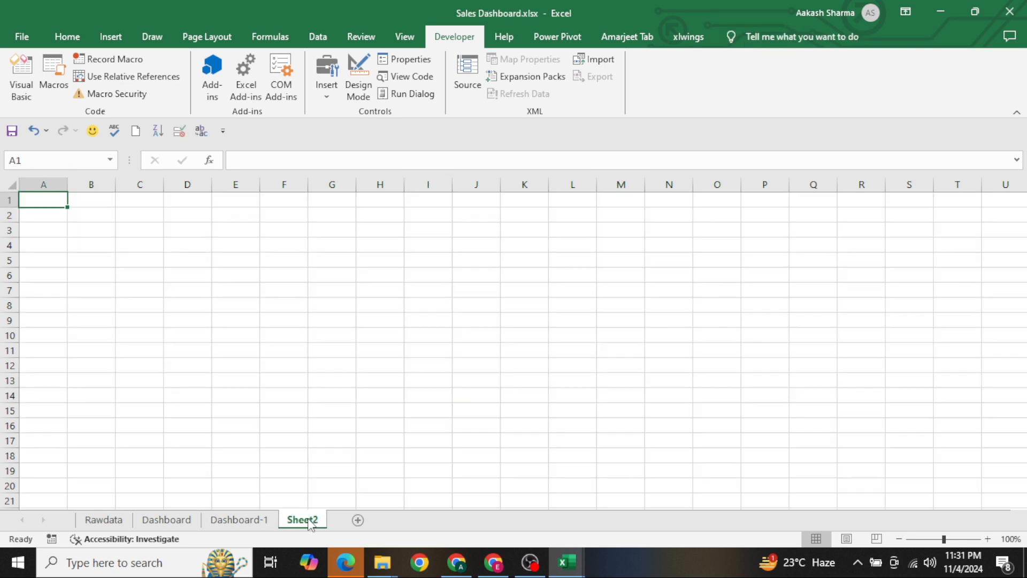
double_click(303, 520)
type("Sy")
Copy the Region column with its header from Rawdata and paste it at cell E1 of the Support-1 sheet
key("ctrl+Page_Up")
key("ctrl+Page_Up")
key("ctrl+Page_Up")
key("ctrl+Right")
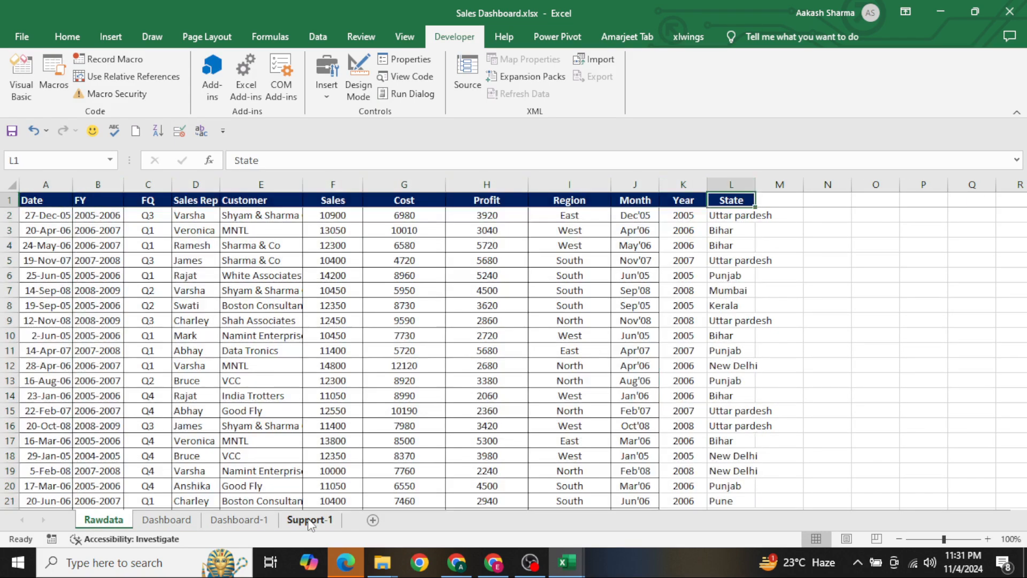
key("Left")
key("Left")
key("Left")
key("ctrl+shift+Down")
key("ctrl+c")
key("ctrl+Page_Down")
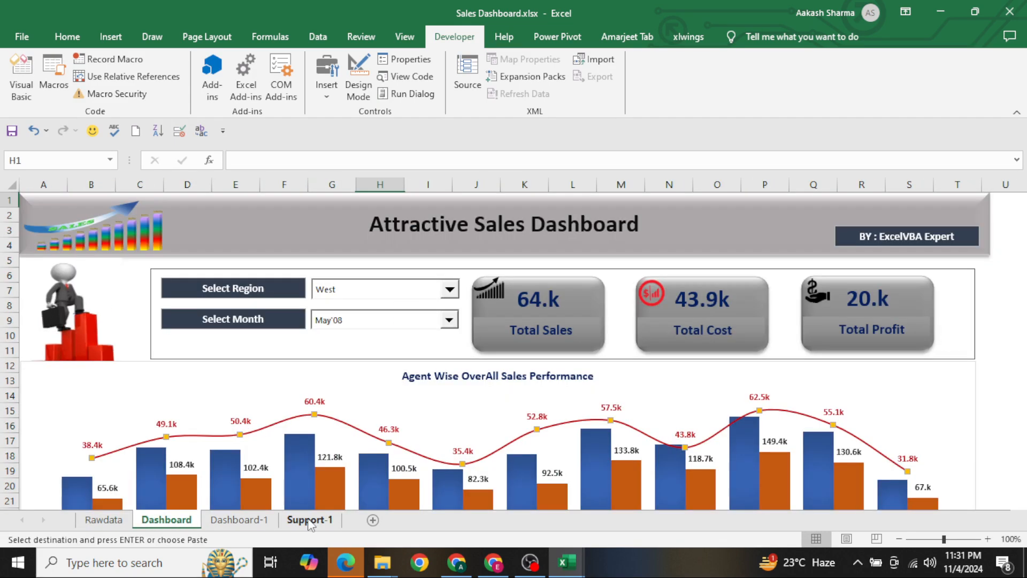
key("ctrl+Page_Down")
key("ctrl+Page_Down")
key("ctrl+shift+Down")
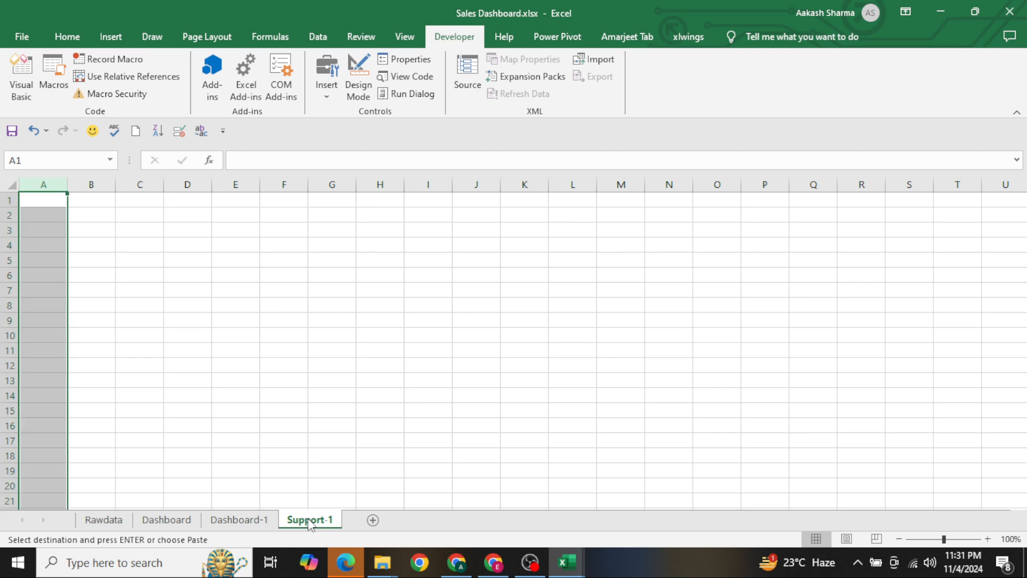
key("Right")
key("Right")
key("Right")
key("Right")
key("ctrl+v")
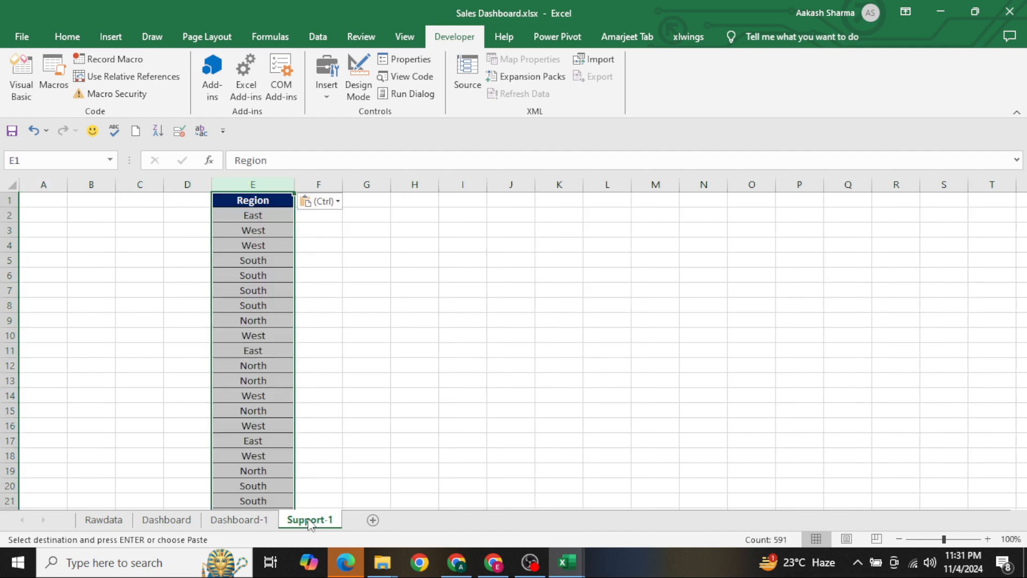
Remove the duplicates from the Region list in column E of Support-1
key("alt+a")
key("m")
key("Return")
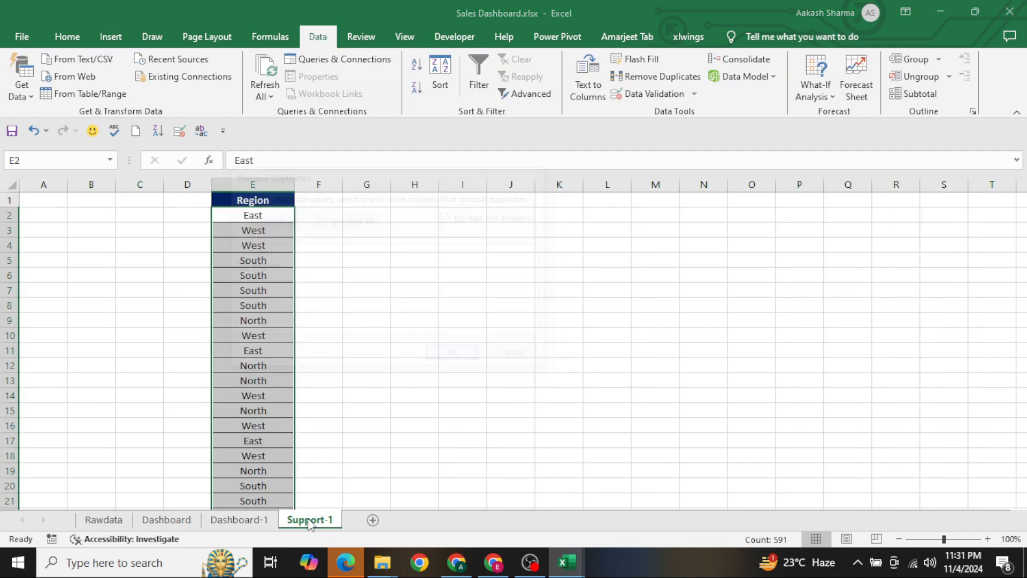
key("Return")
key("Return")
key("Left")
key("Up")
key("ctrl+Page_Up")
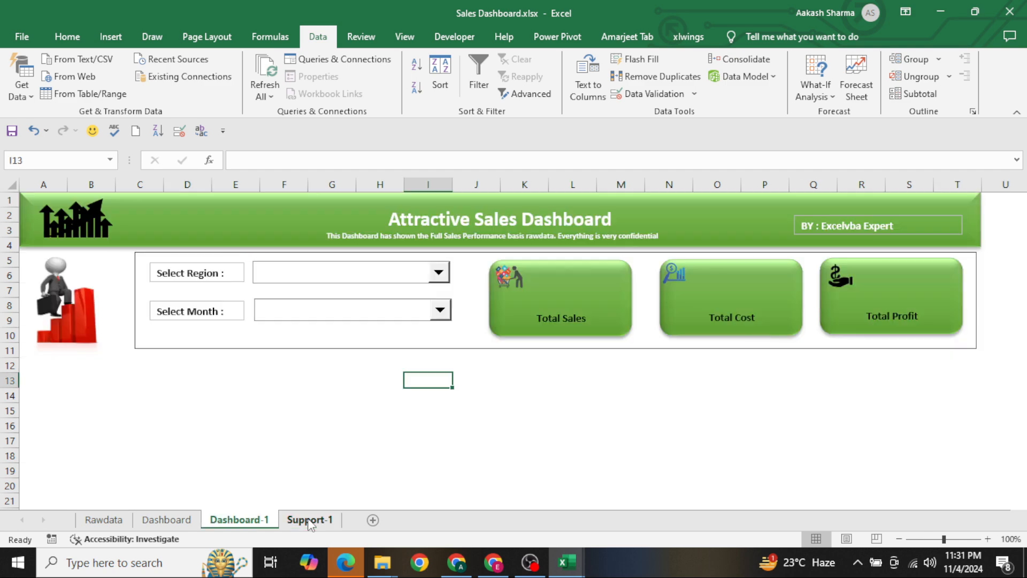
Move the region names on Support-1 down one row and enter "All" in cell E2
key("ctrl+Page_Down")
key("Right")
key("Down")
key("ctrl+shift+Down")
key("ctrl+x")
key("Down")
key("ctrl+v")
key("Up")
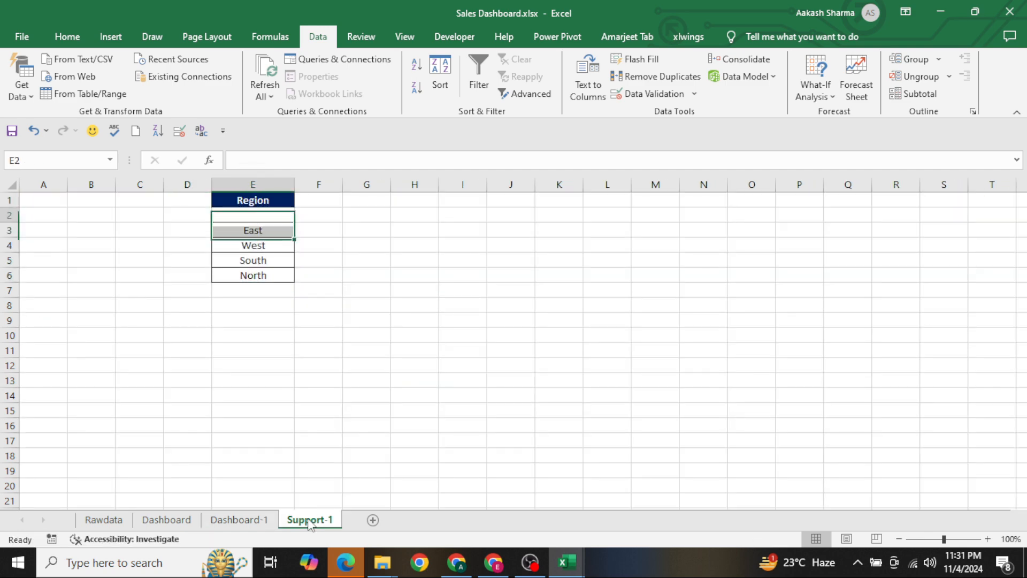
type("All")
key("Return")
key("Up")
key("Home")
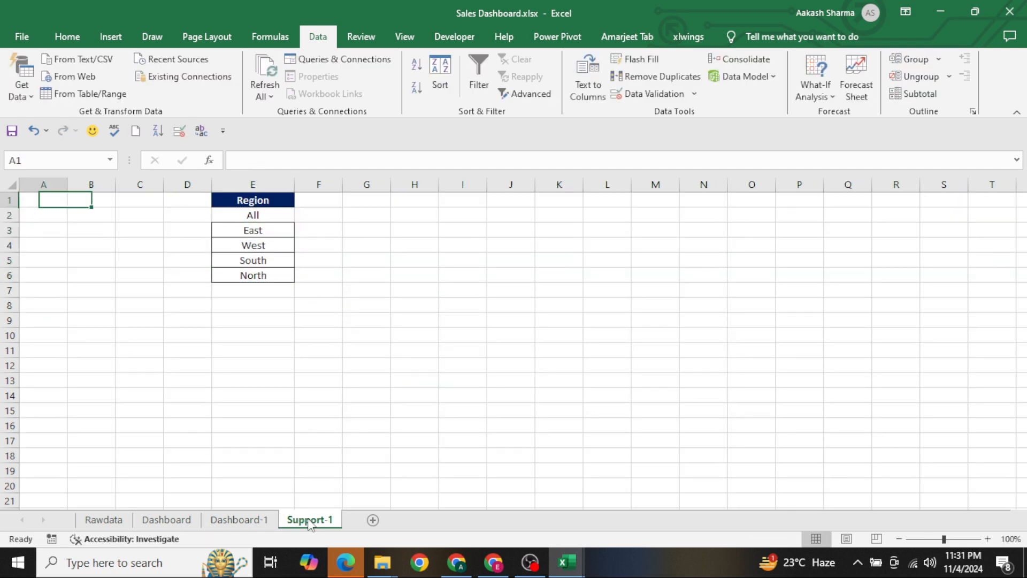
Try a regular paste of the Month column from Rawdata into column A of Support-1
key("ctrl+Page_Up")
key("ctrl+Page_Up")
key("ctrl+Page_Up")
key("Right")
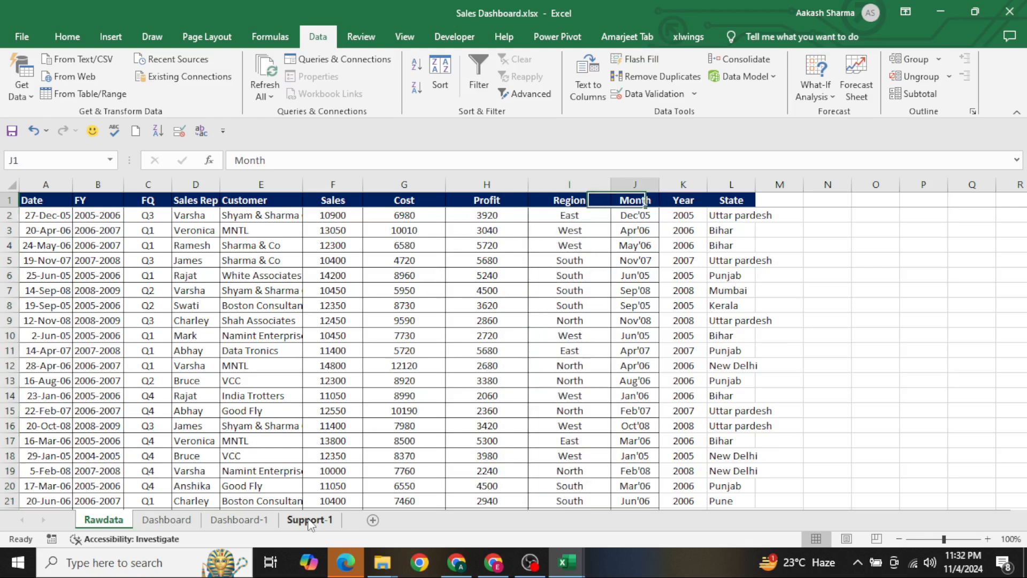
key("Right")
key("ctrl+space")
key("Left")
key("ctrl+space")
key("ctrl+c")
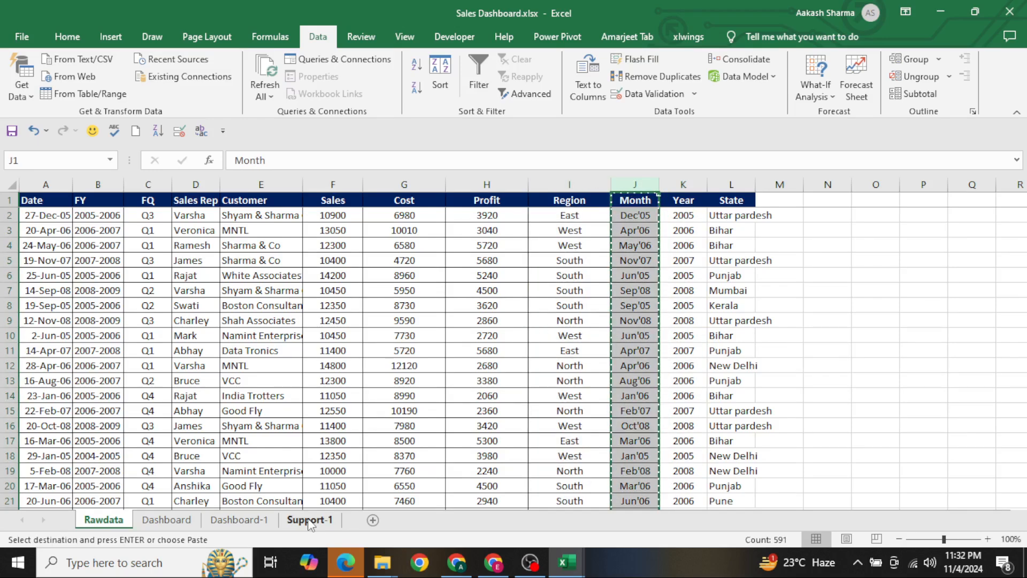
left_click(309, 520)
key("ctrl+v")
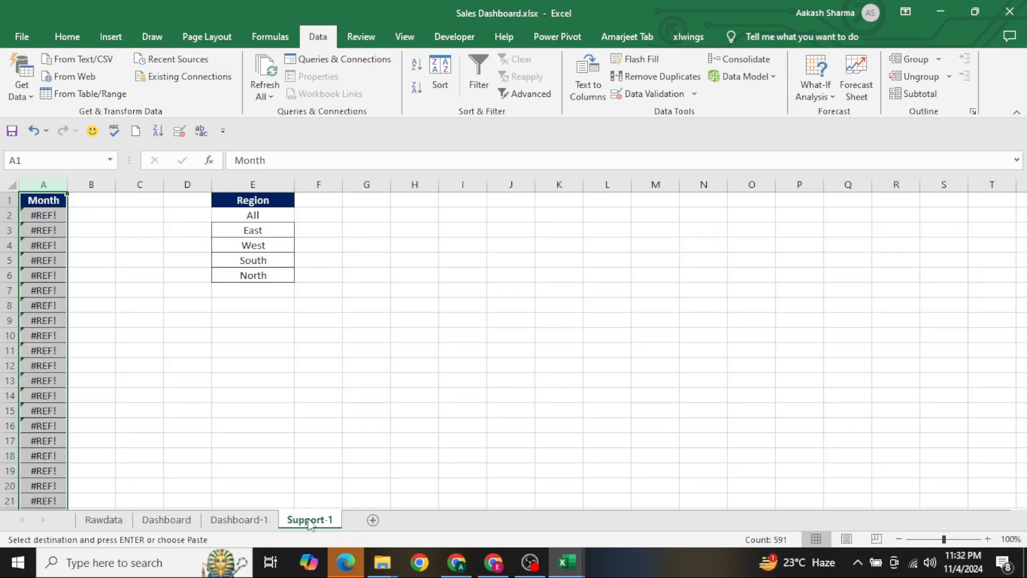
key("alt+a+m")
key("Escape")
key("Up")
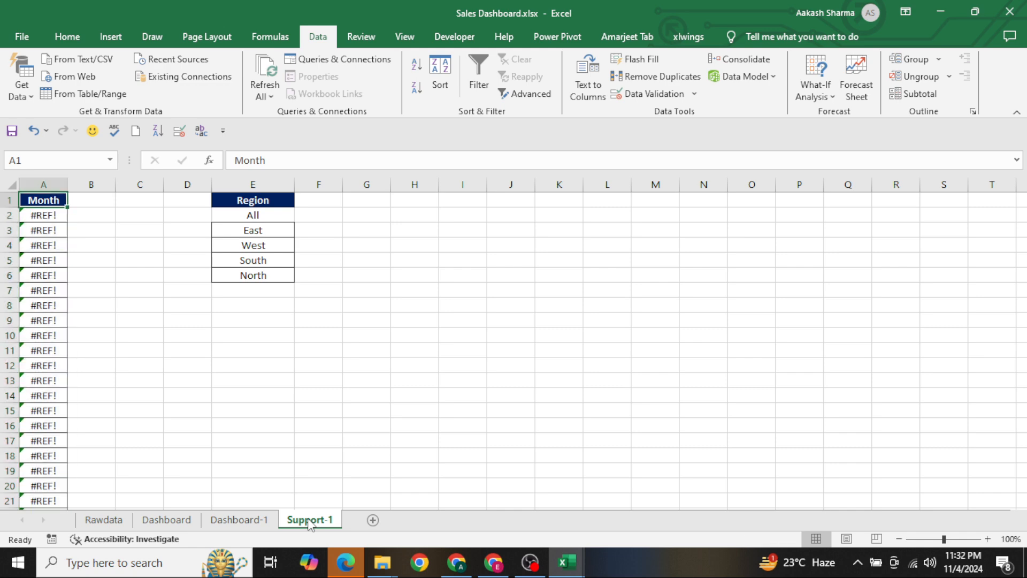
type("v")
key("Escape")
Copy the Month column from Rawdata again and paste it as values into column A of Support-1
key("ctrl+Page_Up")
key("ctrl+Page_Up")
key("ctrl+Page_Up")
key("ctrl+c")
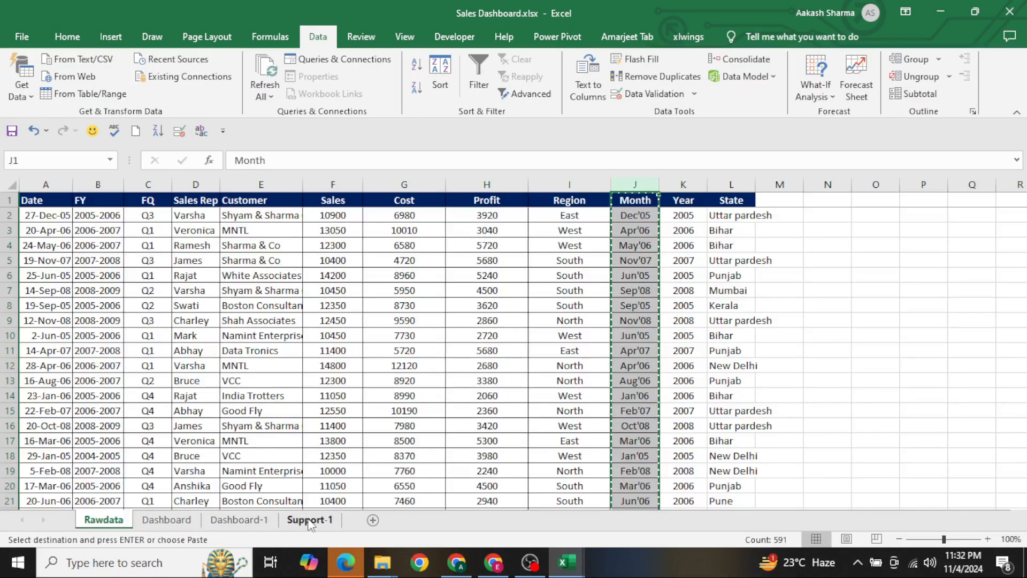
key("ctrl+Page_Down")
key("ctrl+Page_Down")
key("ctrl+Page_Down")
key("ctrl+alt+v")
key("v")
key("Return")
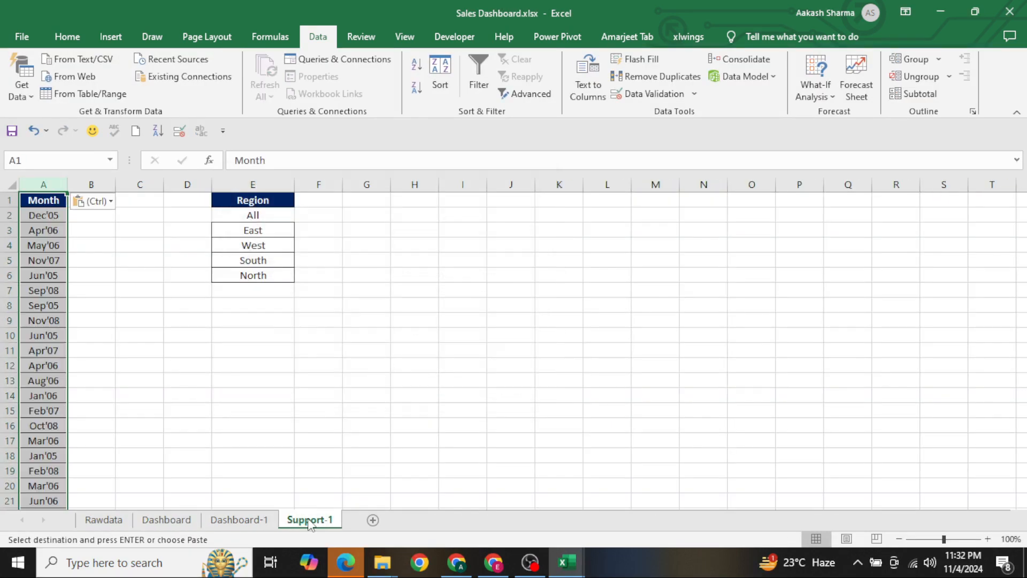
Remove the duplicates from the Month list in column A of Support-1
key("alt+a+m")
key("Return")
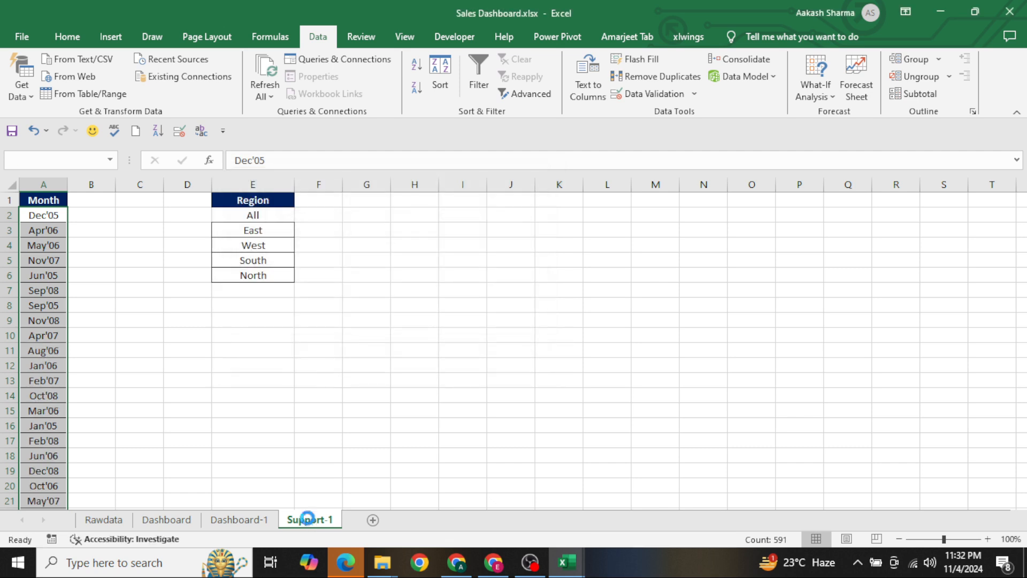
key("Return")
Move the months in column A down one row and enter "ALL" in cell A2
key("Down")
key("ctrl+shift+Down")
key("ctrl+x")
key("Down")
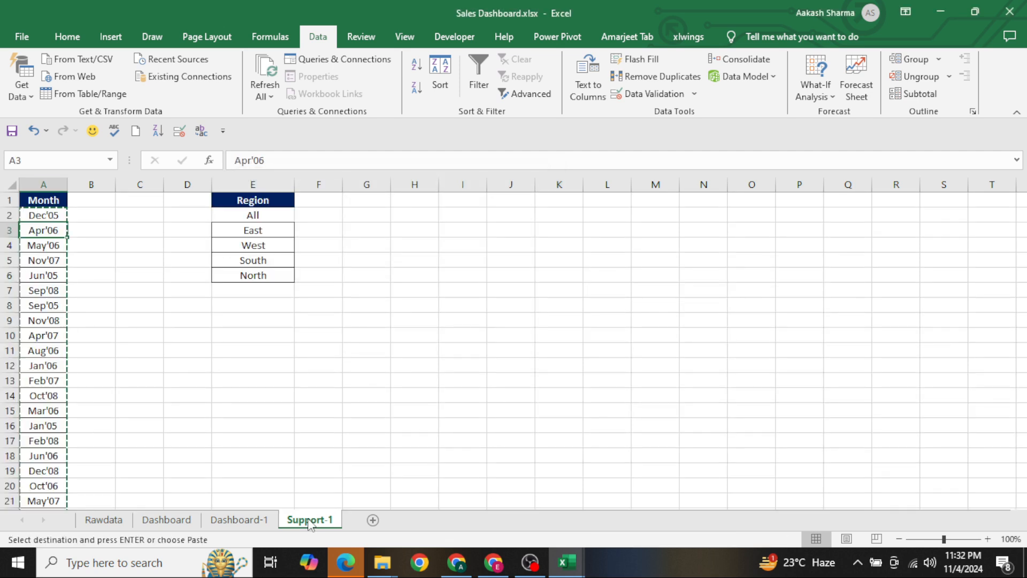
key("ctrl+v")
key("Up")
type("ALL")
key("Return")
Copy the Month header from A1 to cell G1
key("Up")
key("Up")
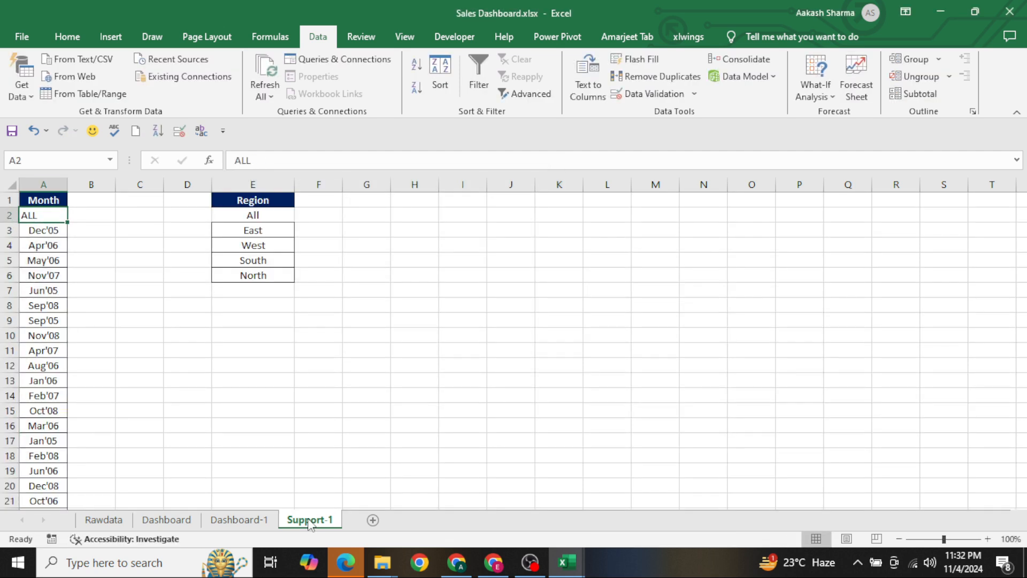
key("ctrl+c")
key("ctrl+Right")
key("ctrl+Right")
key("ctrl+Left")
key("Right")
key("Right")
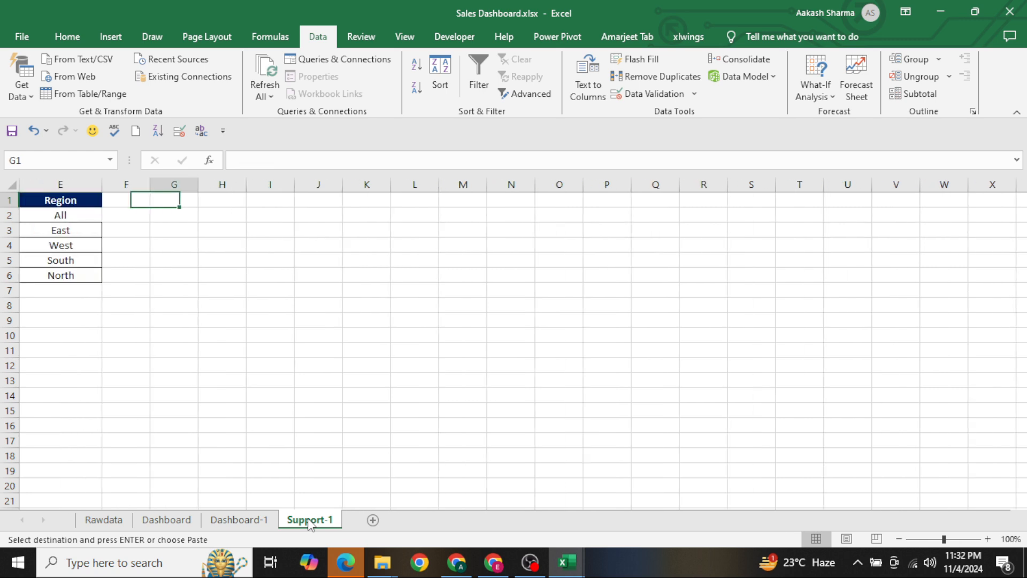
key("ctrl+v")
Copy the Region header from E1 to cell H1, beside the copied Month header
key("ctrl+Left")
key("ctrl+c")
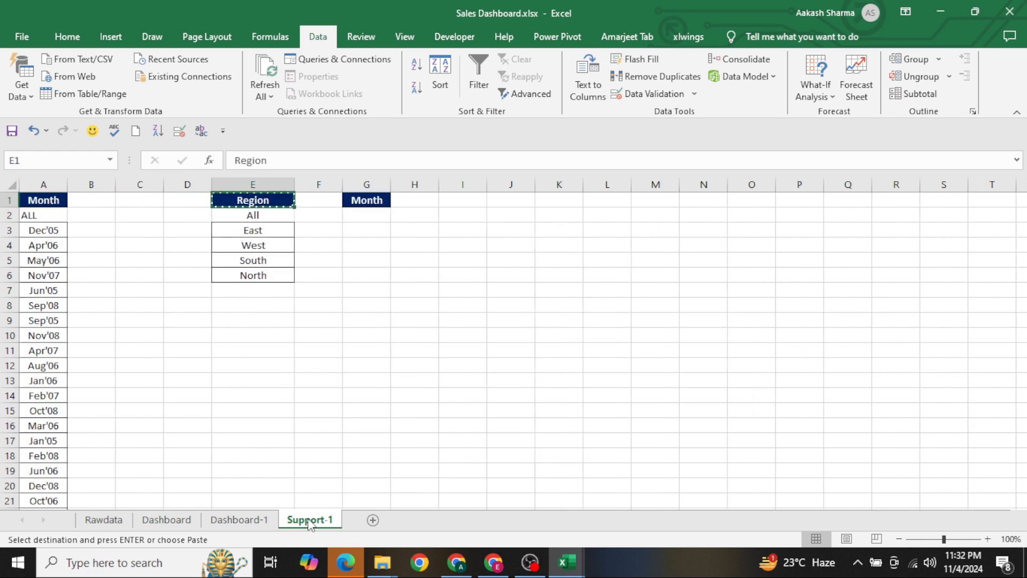
key("ctrl+Right")
key("Right")
key("ctrl+v")
key("Escape")
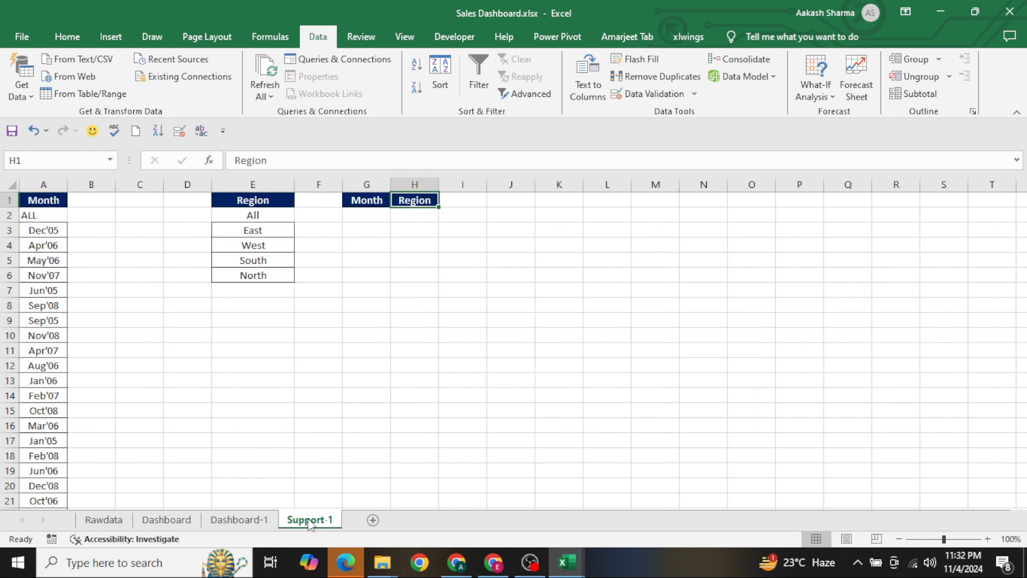
Set the input range of the Select Region combo box on Dashboard-1 to 'Support-1'!$E$2:$E$6
left_click(239, 520)
left_click(301, 276, "ctrl")
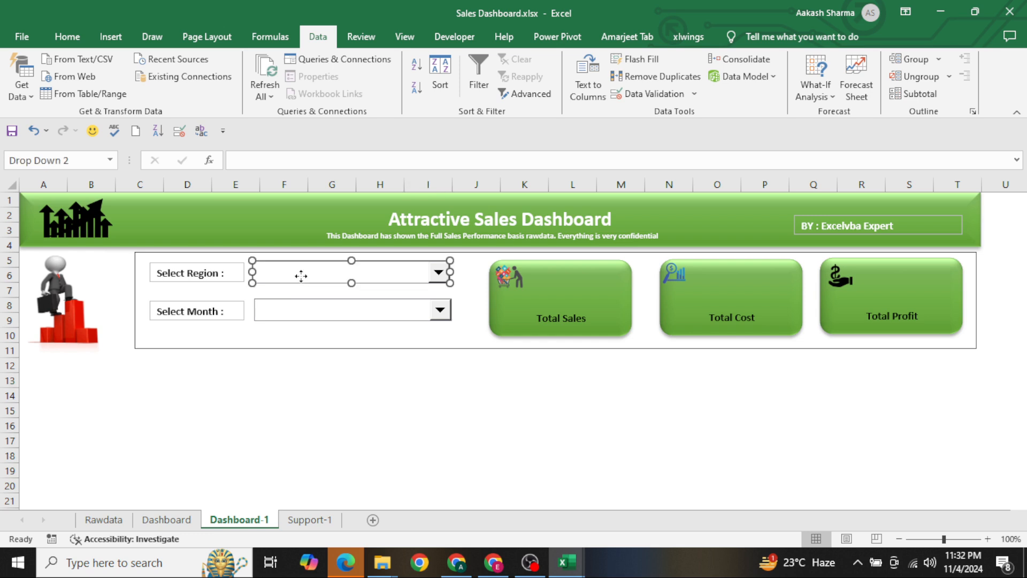
right_click(301, 275)
left_click(358, 392)
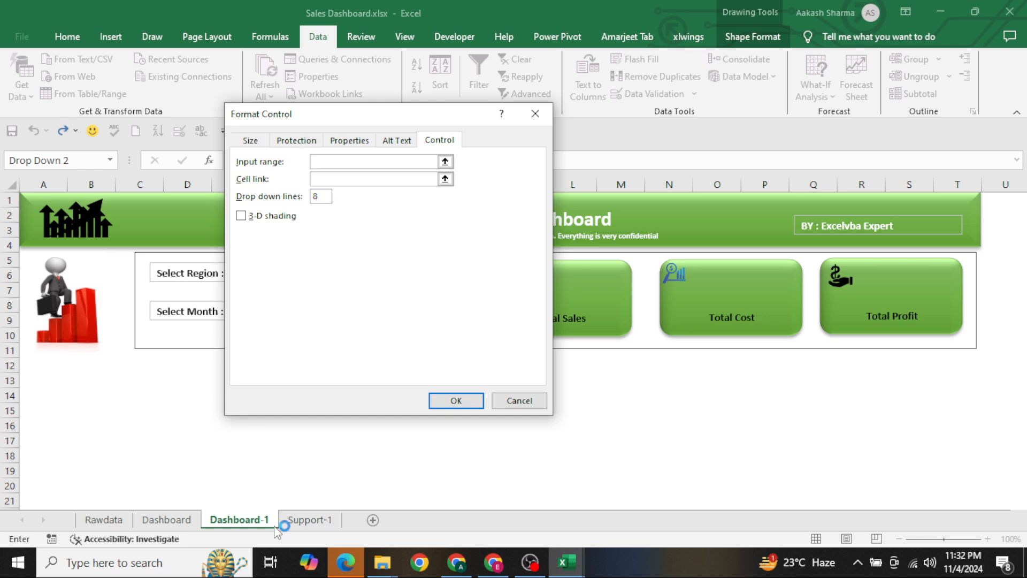
left_click(307, 529)
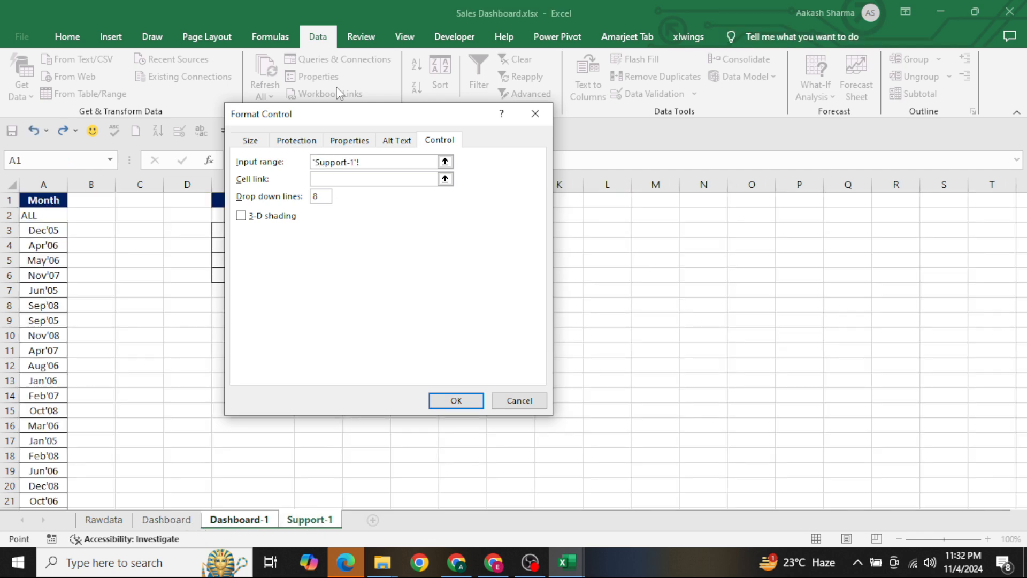
left_click_drag(329, 116, 531, 132)
left_click_drag(279, 215, 271, 276)
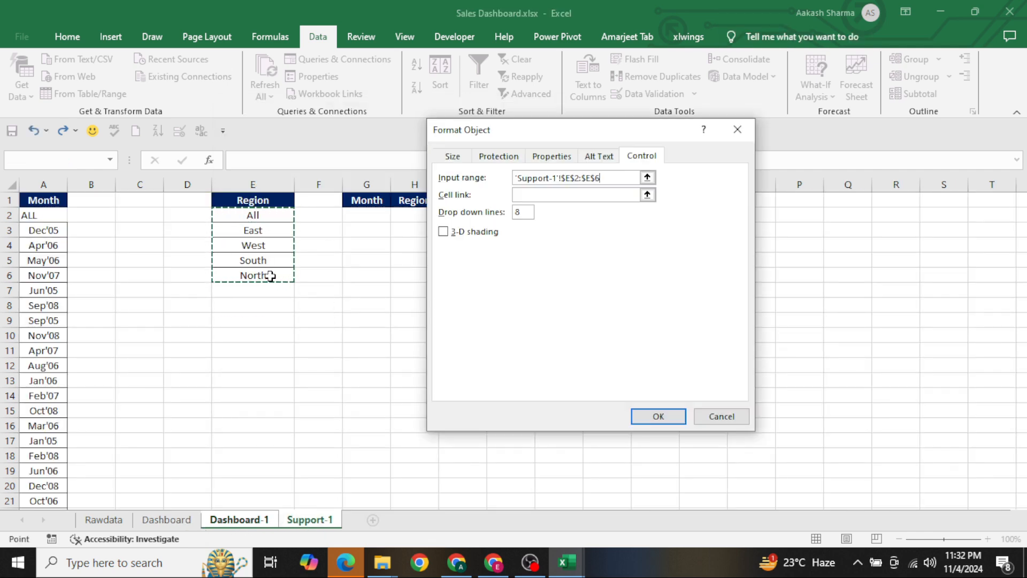
Link the Select Region combo box to 'Support-1'!$H$2 with 3-D shading, and choose All in it
left_click(557, 195)
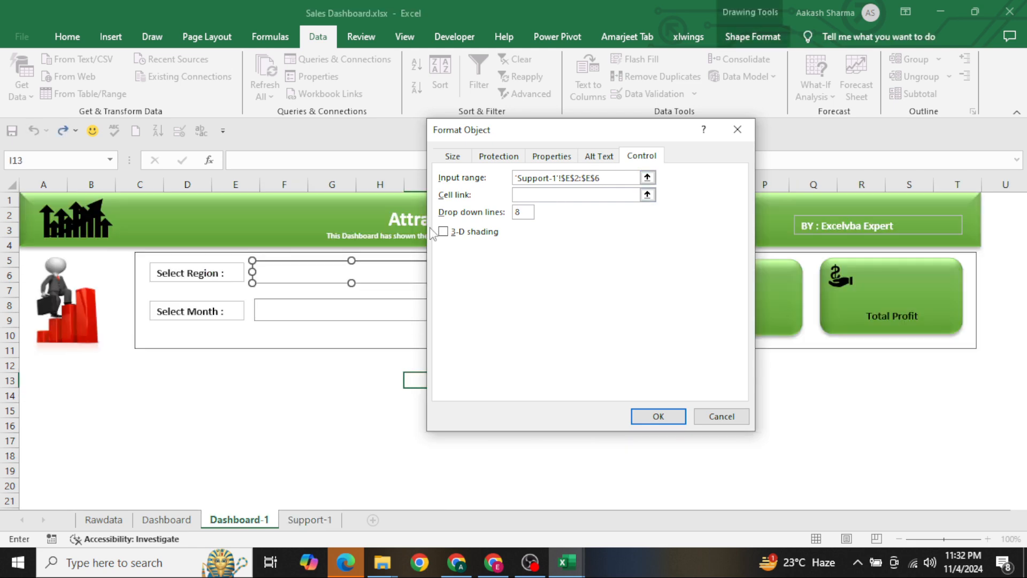
left_click(301, 520)
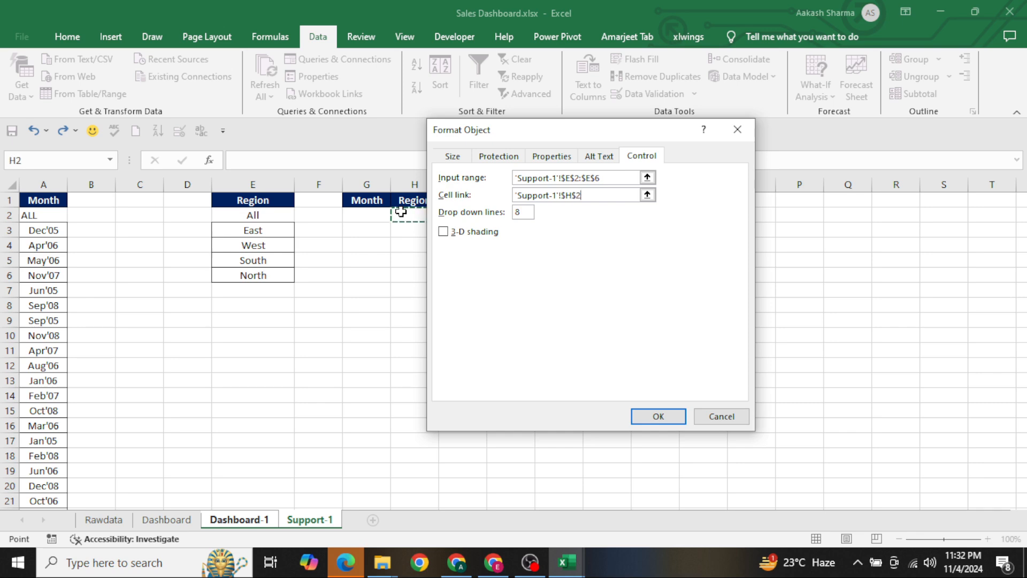
left_click(476, 235)
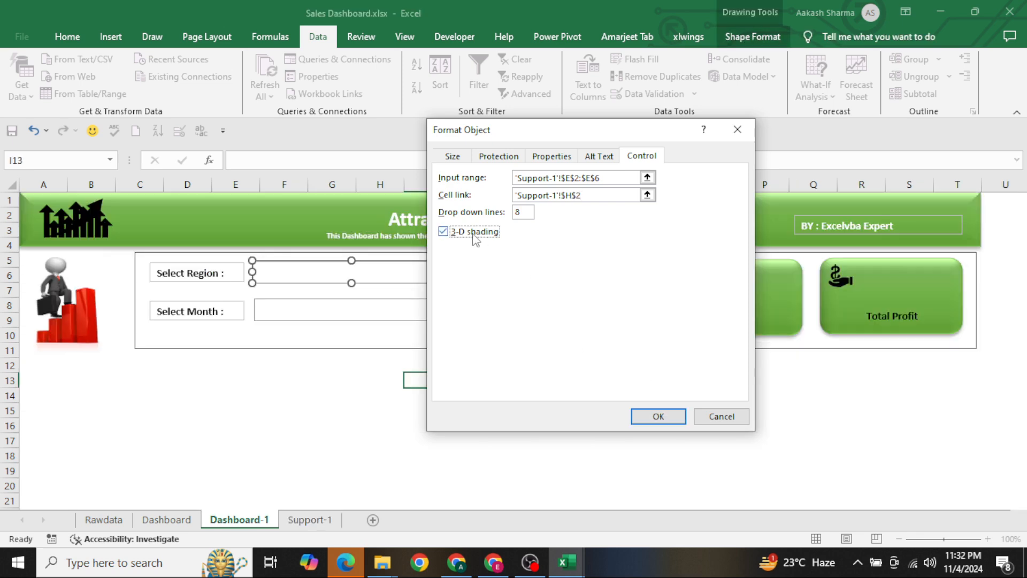
left_click(648, 419)
left_click(516, 381)
left_click(421, 274)
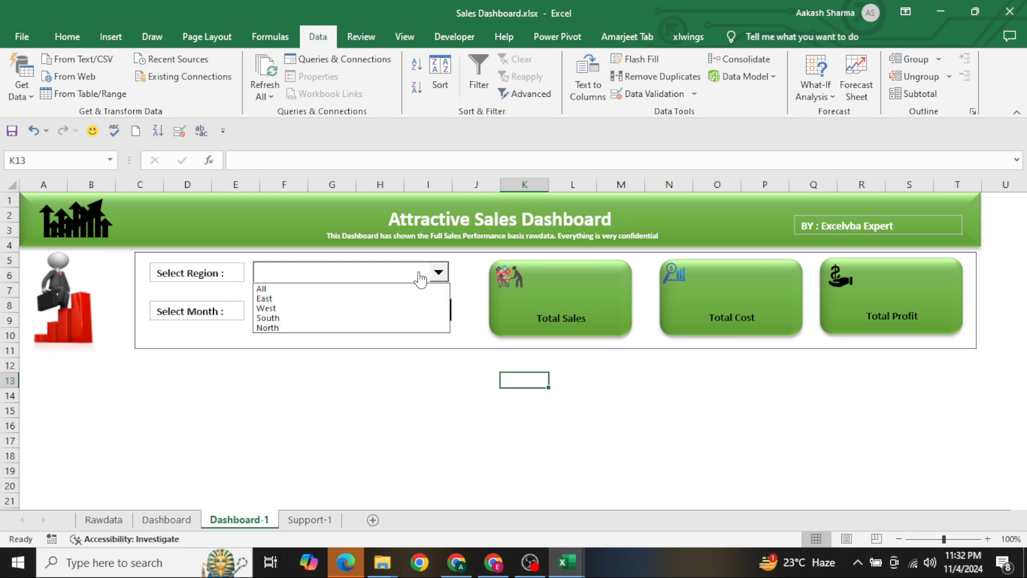
left_click(370, 288)
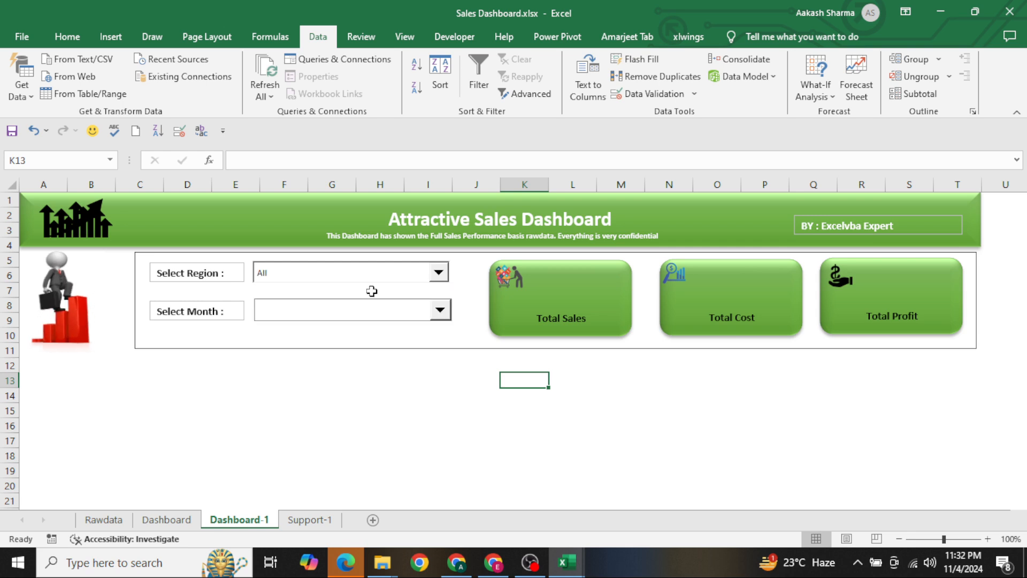
Set the input range of the Select Month combo box on Dashboard-1 to 'Support-1'!$A$2:$A$50
right_click(362, 321)
left_click(406, 437)
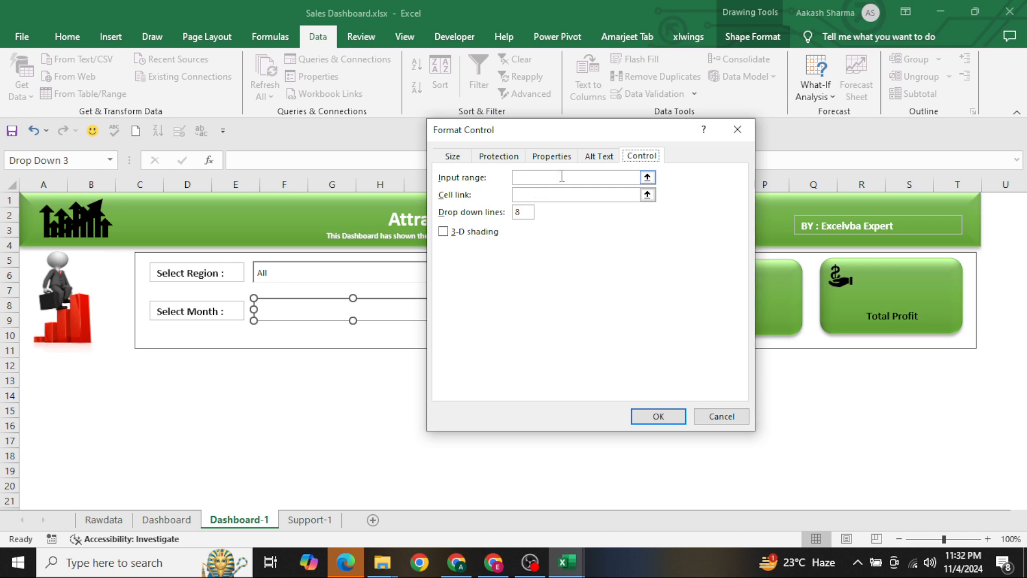
left_click(561, 177)
left_click(301, 516)
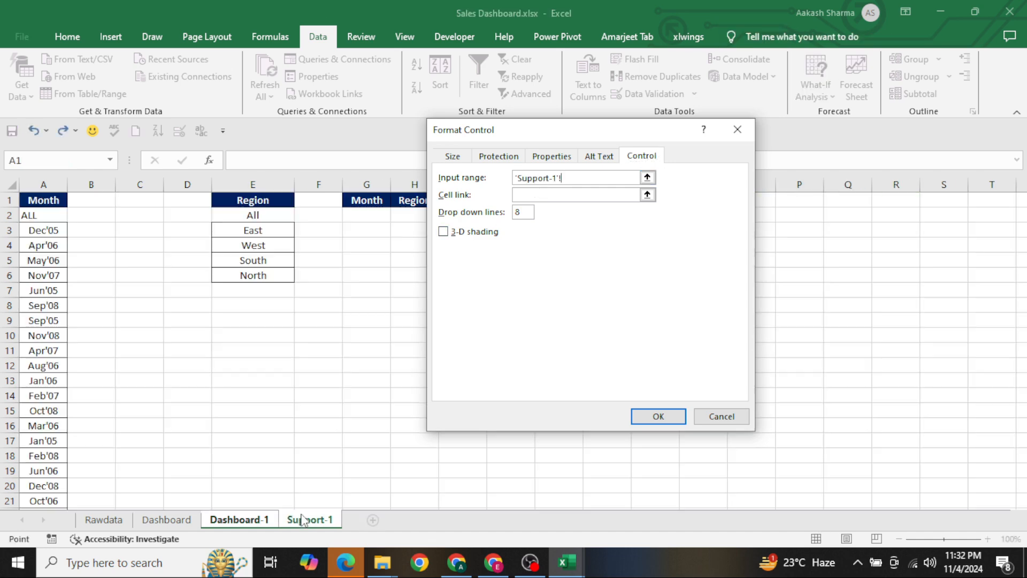
left_click_drag(39, 216, 57, 471)
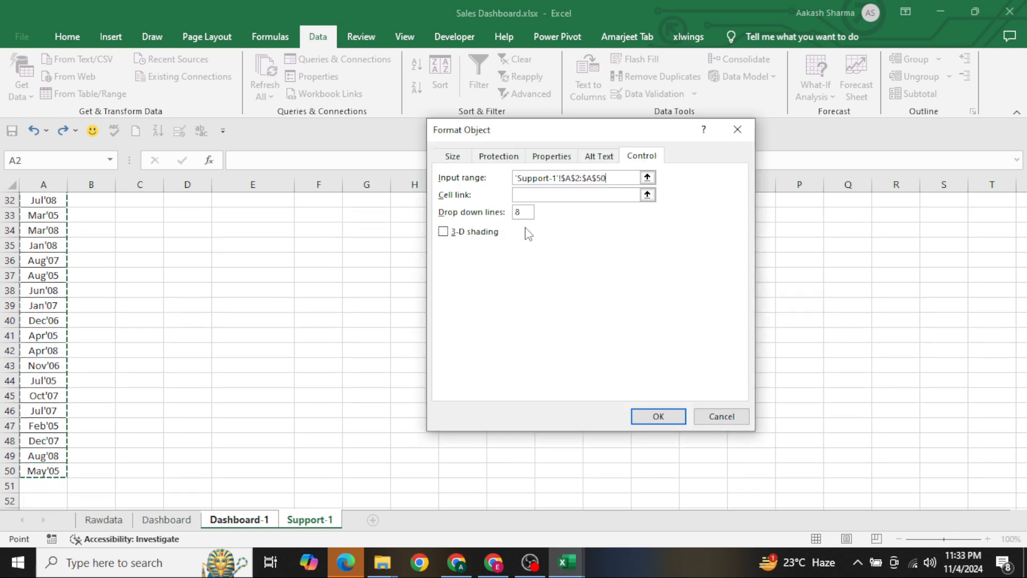
Link the Select Month combo box to 'Support-1'!$G$2 with 3-D shading, and choose ALL in it
left_click(527, 195)
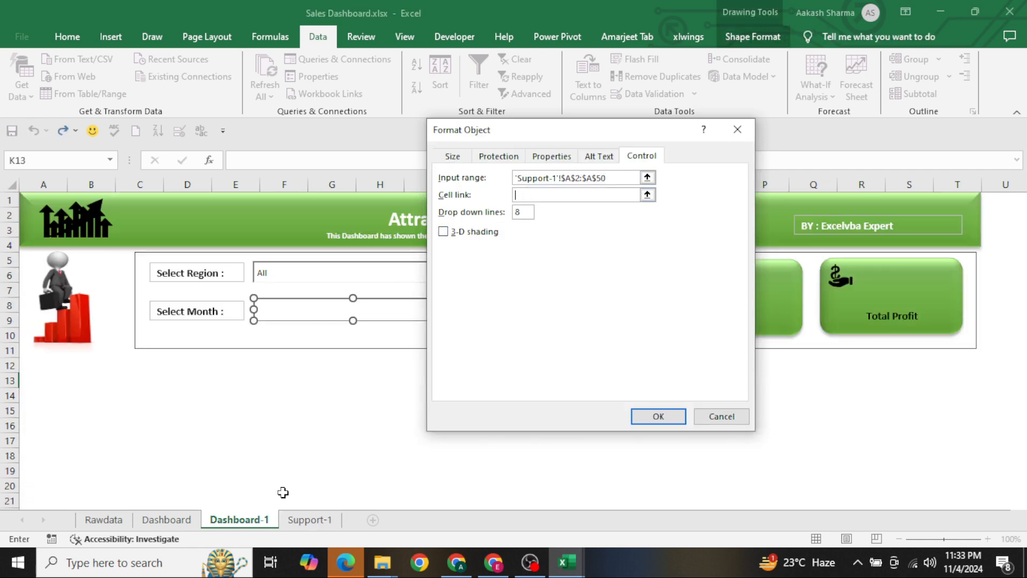
left_click(306, 519)
left_click(357, 207)
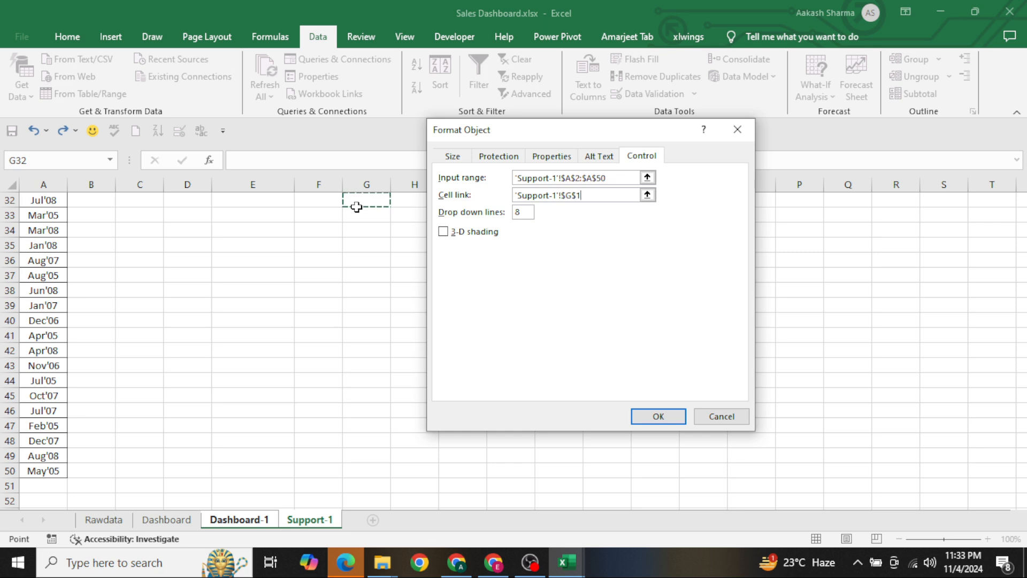
key("ctrl+Up")
key("Down")
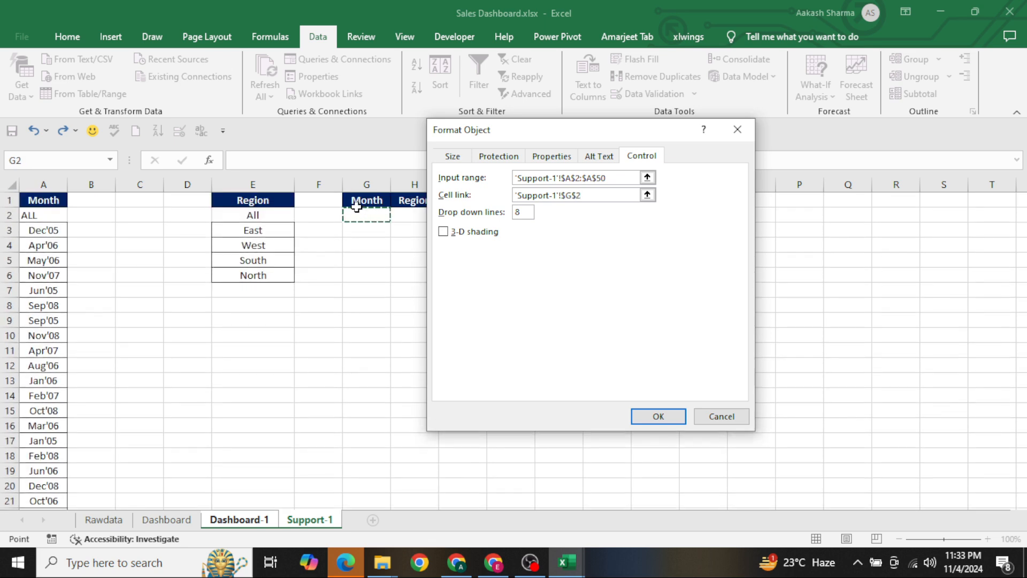
left_click(443, 232)
key("Return")
left_click(428, 409)
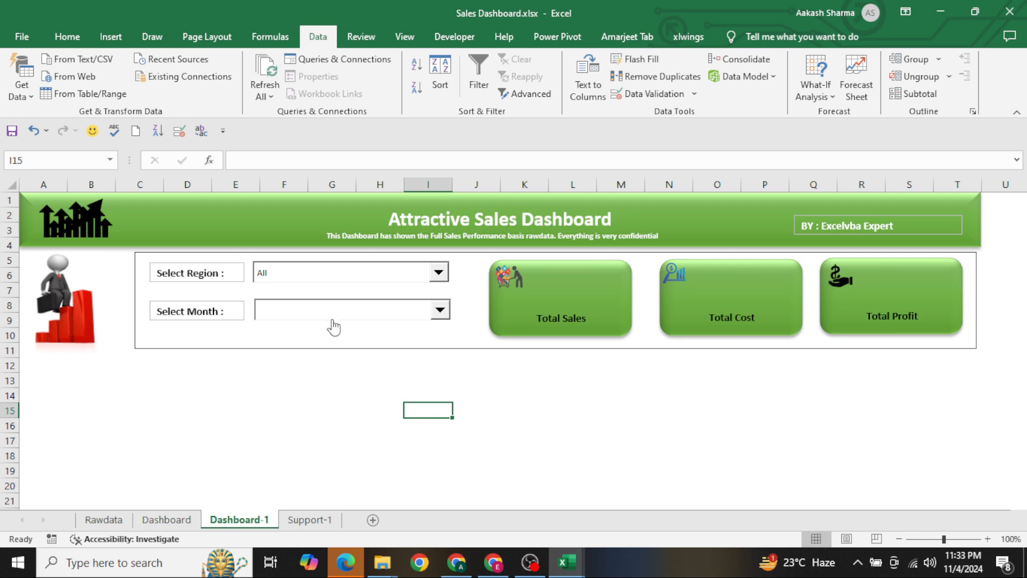
left_click(330, 318)
left_click(319, 325)
Enter =INDEX(A:A,G2+1,0) in cell G3 of Support-1 to return the selected month
key("ctrl+Page_Up")
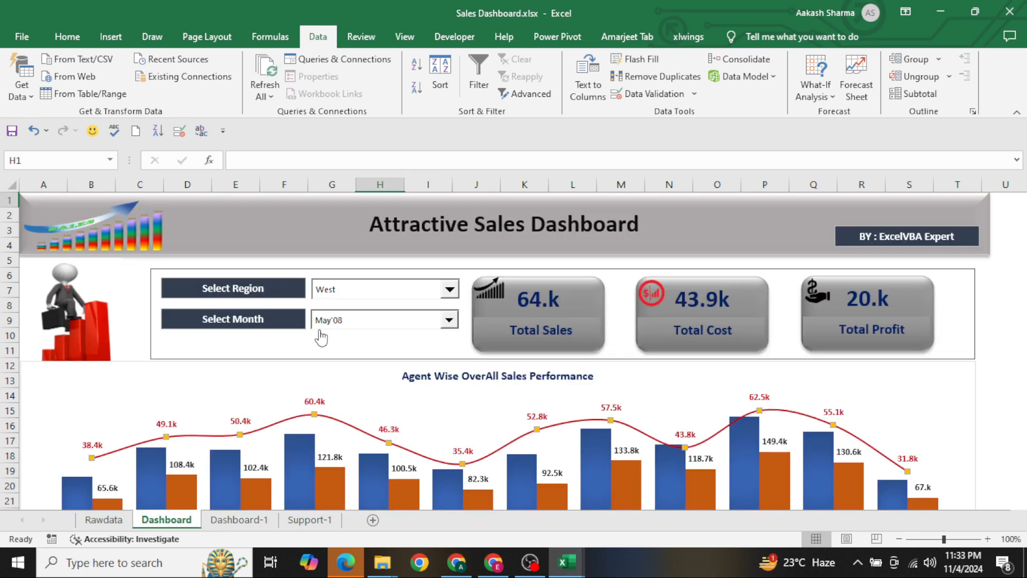
key("ctrl+Page_Down")
key("ctrl+Page_Down")
left_click(387, 273)
key("ctrl+Up")
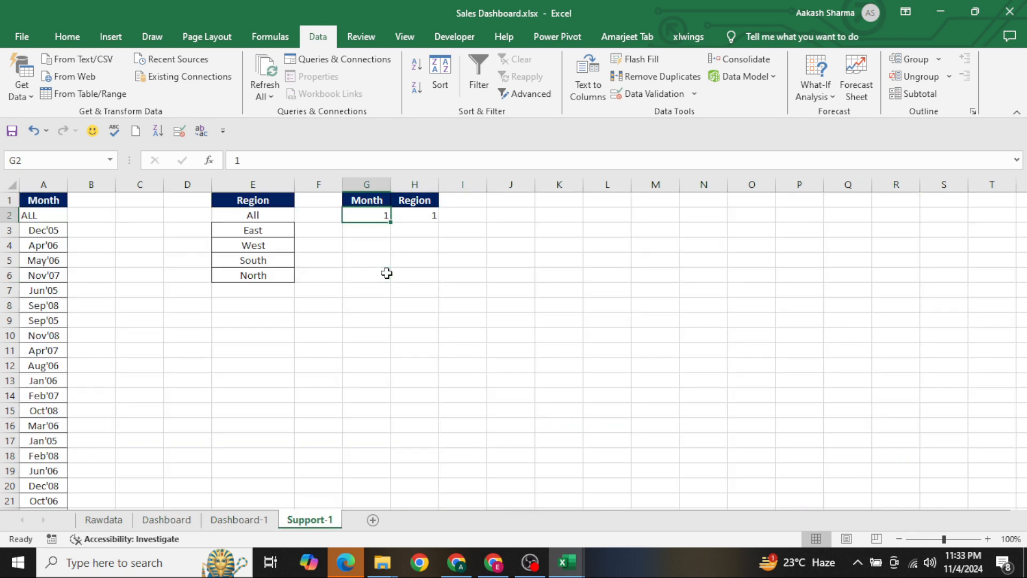
key("Down")
type("=IN")
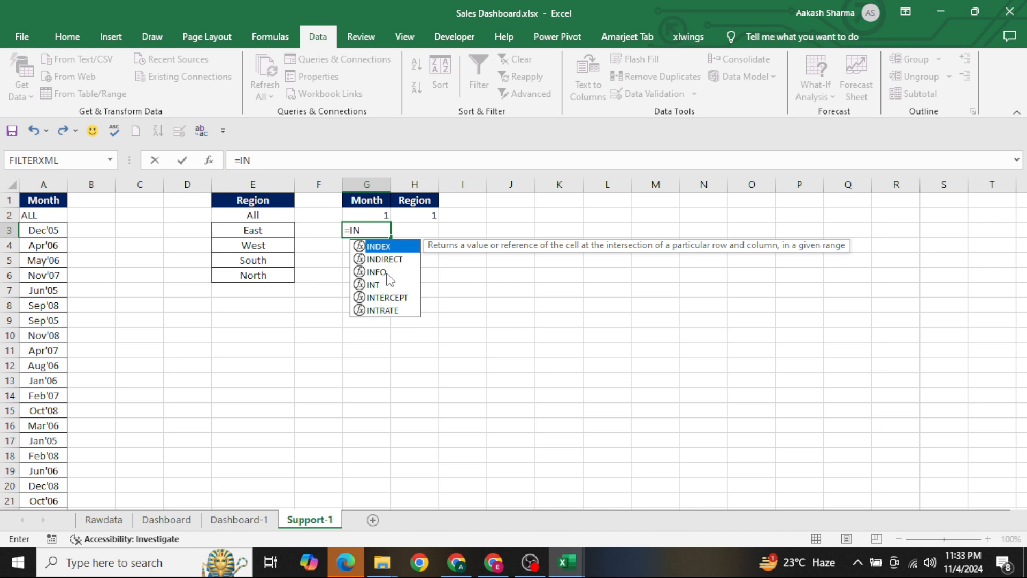
key("Escape")
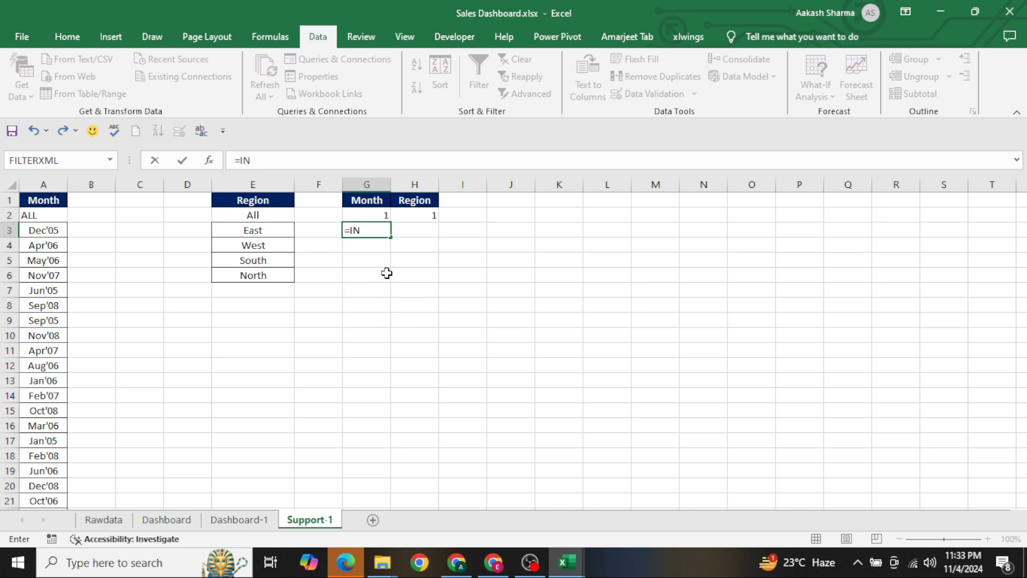
type("d")
key("Tab")
key("ctrl+Left")
key("ctrl+Left")
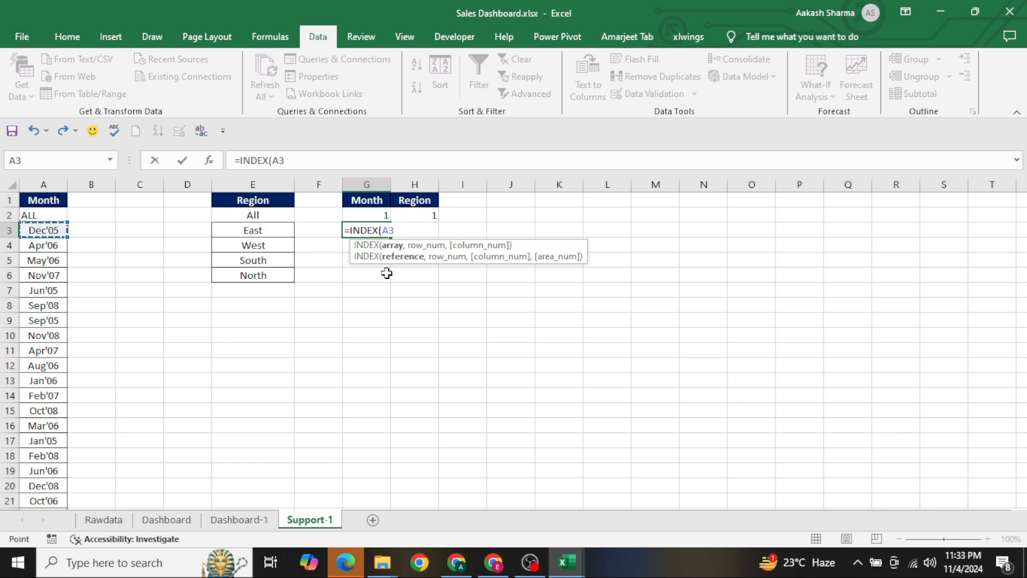
key("ctrl+space")
type(",")
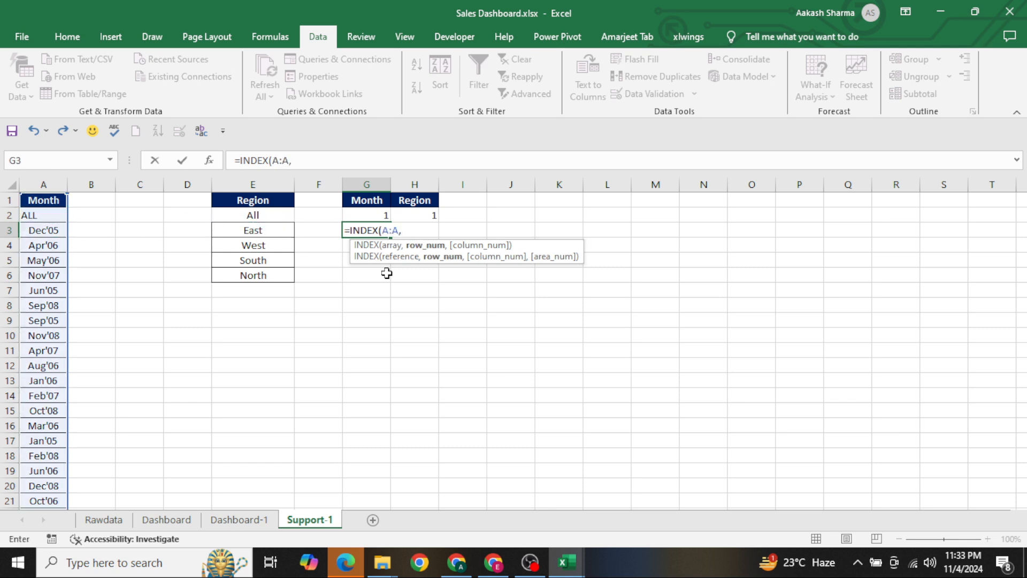
key("Up")
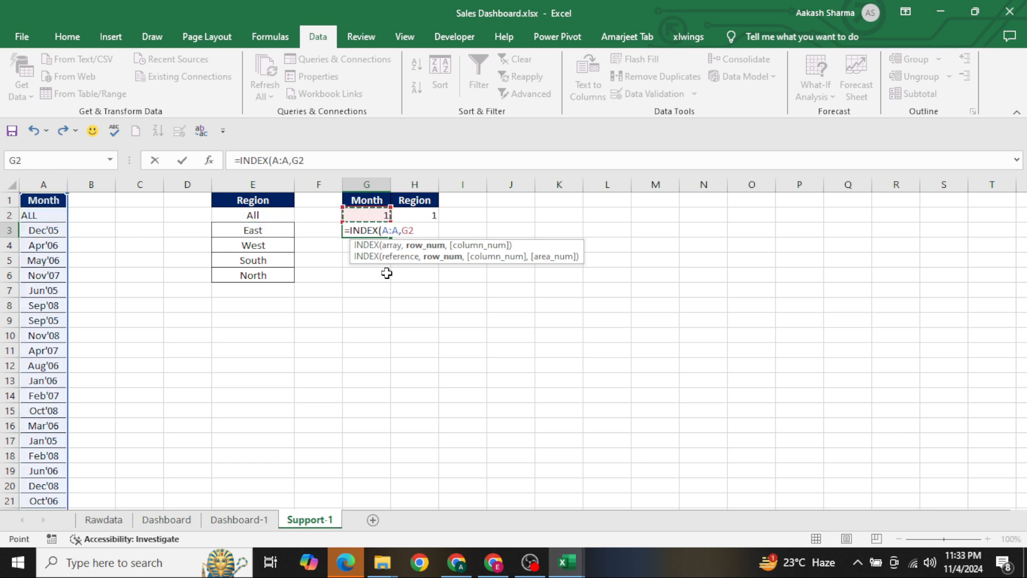
type("+1,0")
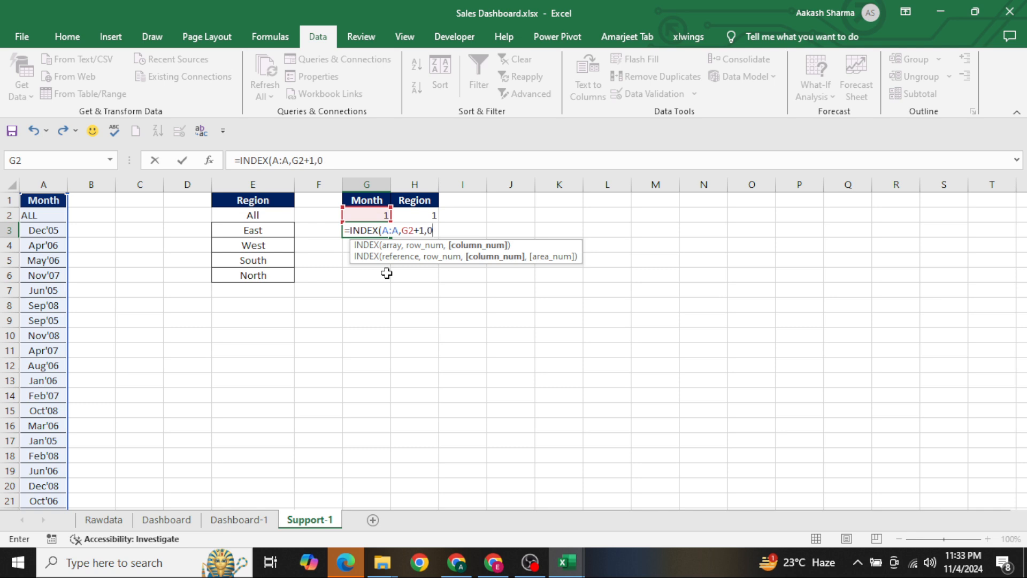
key("Return")
key("Up")
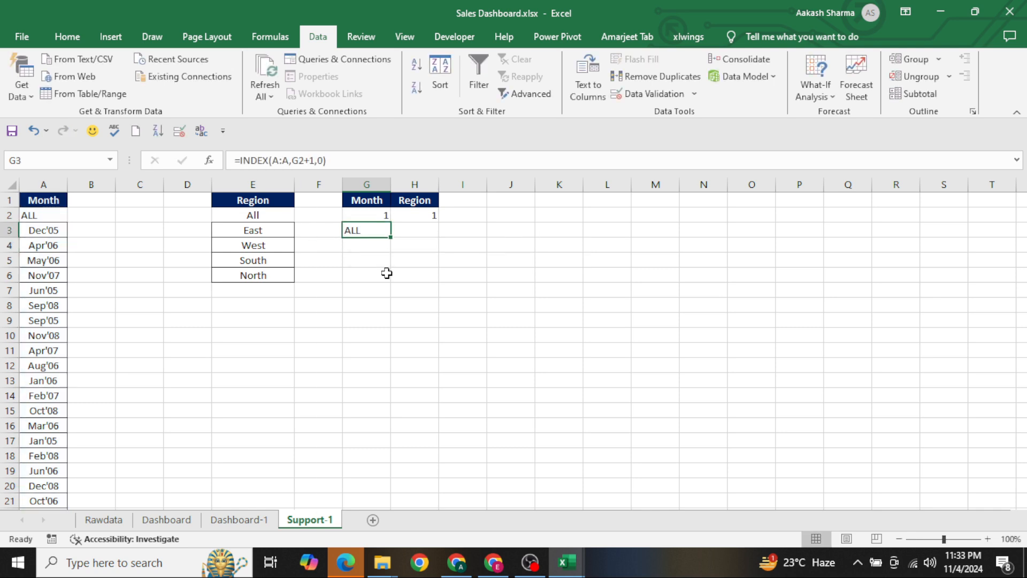
Enter =INDEX(E:E,H2+1,0) in cell H3 to return the selected region
key("Right")
type("=ind")
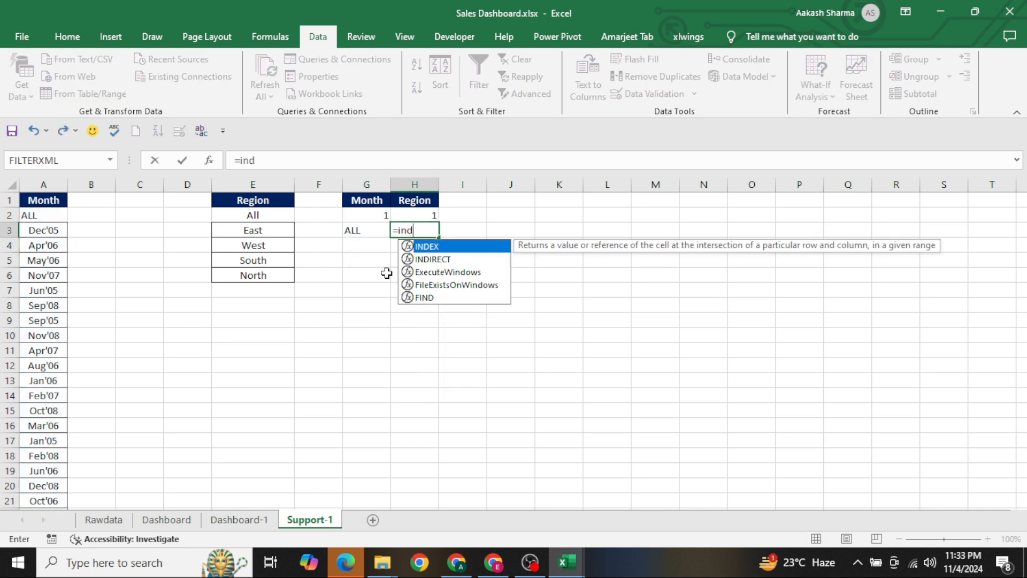
key("Tab")
key("Left")
key("Left")
key("ctrl+space")
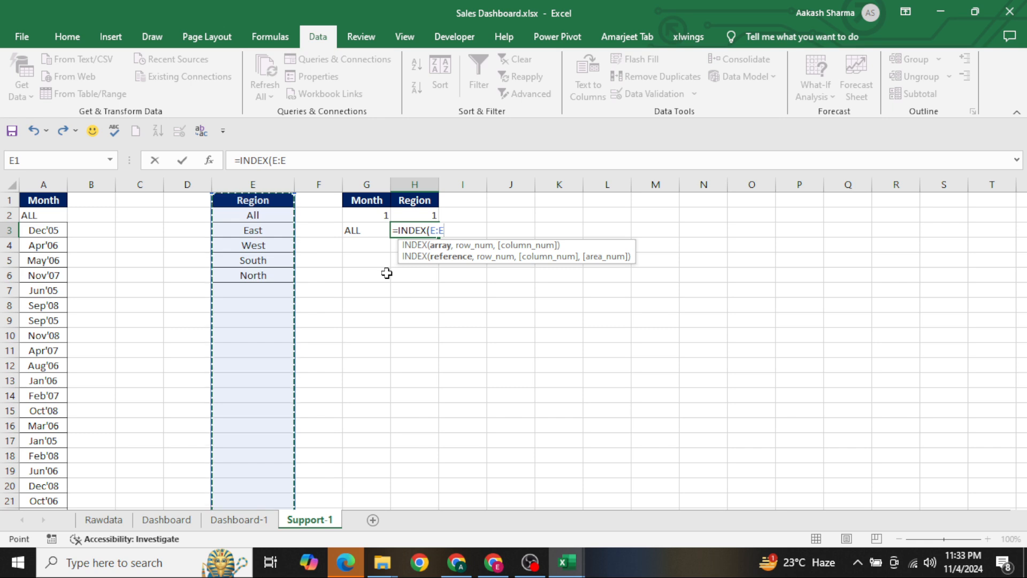
type(",")
key("Up")
type("+1,0")
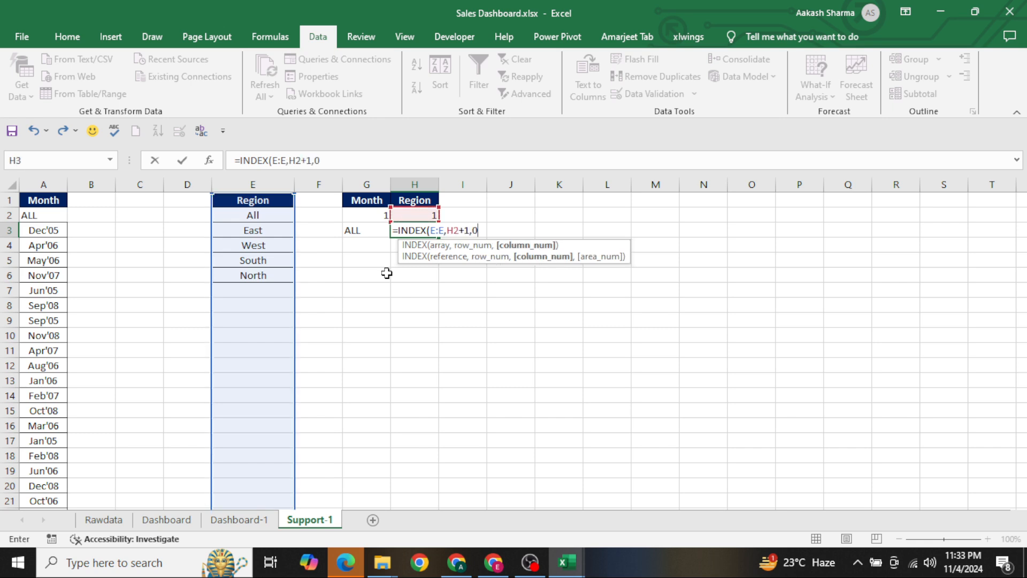
key("Return")
key("Up")
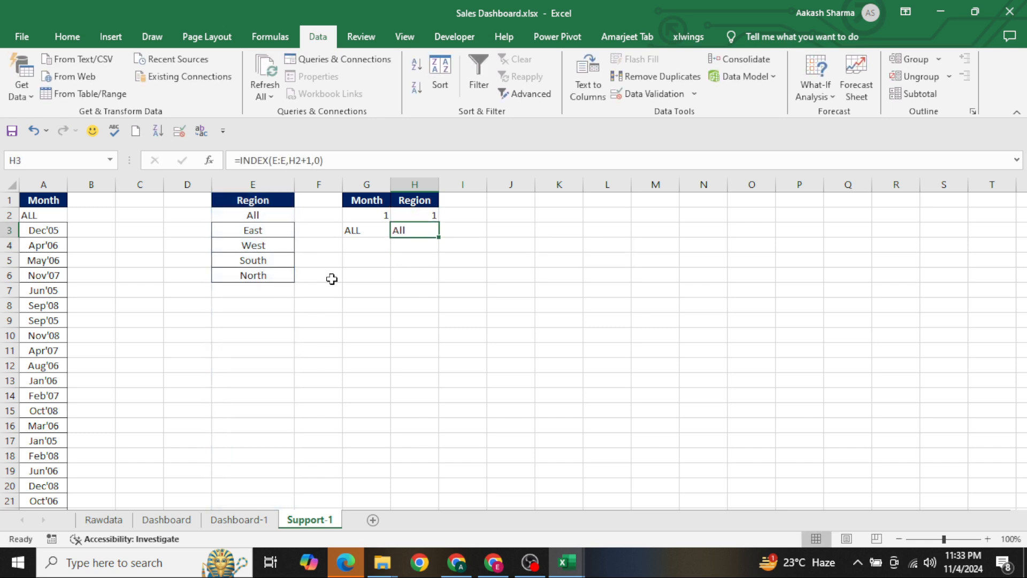
Choose East as the region and Apr'06 as the month in the Dashboard-1 combo boxes
key("ctrl+Page_Up")
left_click(364, 270)
left_click(265, 298)
left_click(329, 308)
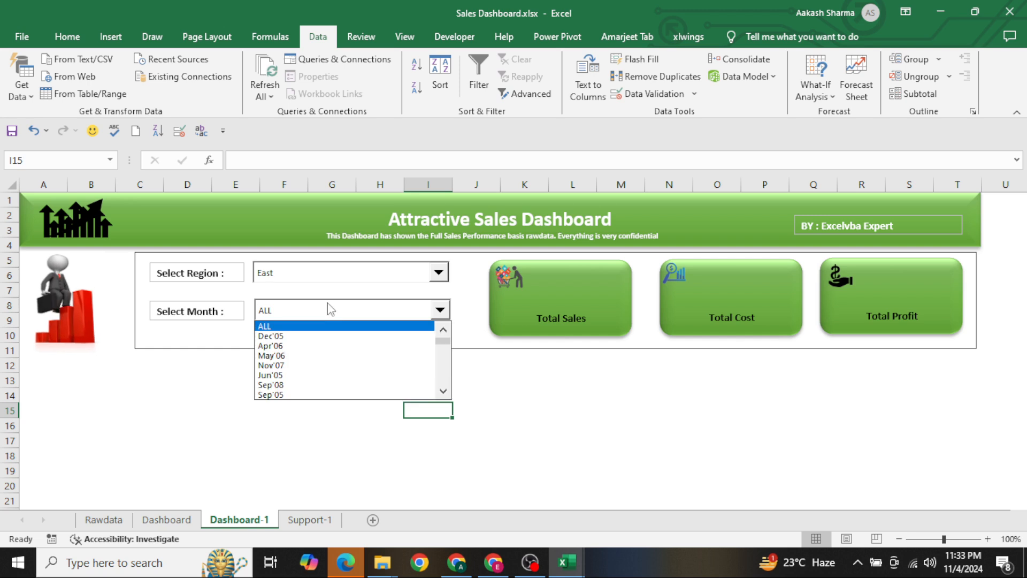
left_click(301, 345)
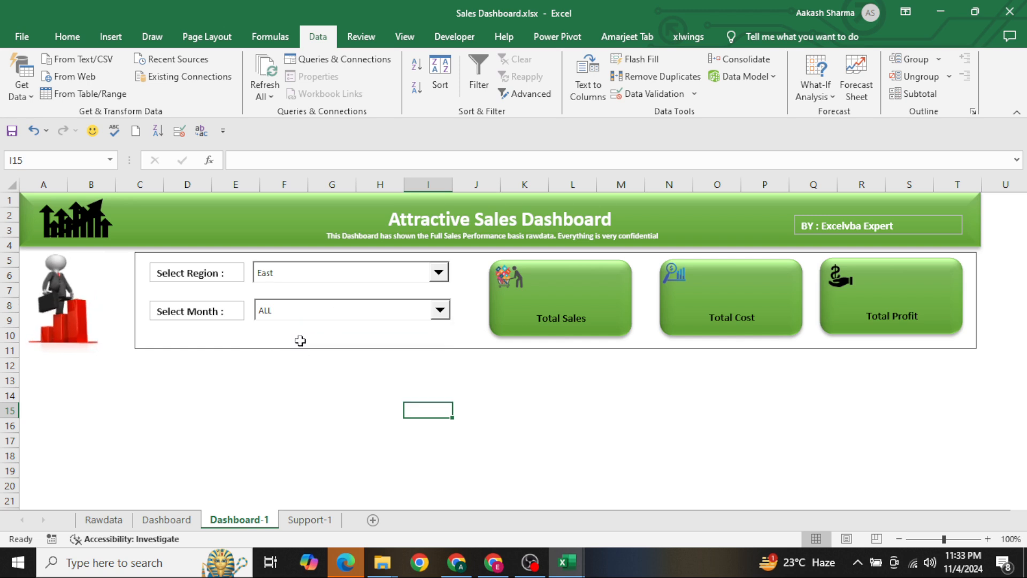
Centre the month and region results in cells G3:H3 on Support-1
key("ctrl+Page_Down")
key("Left")
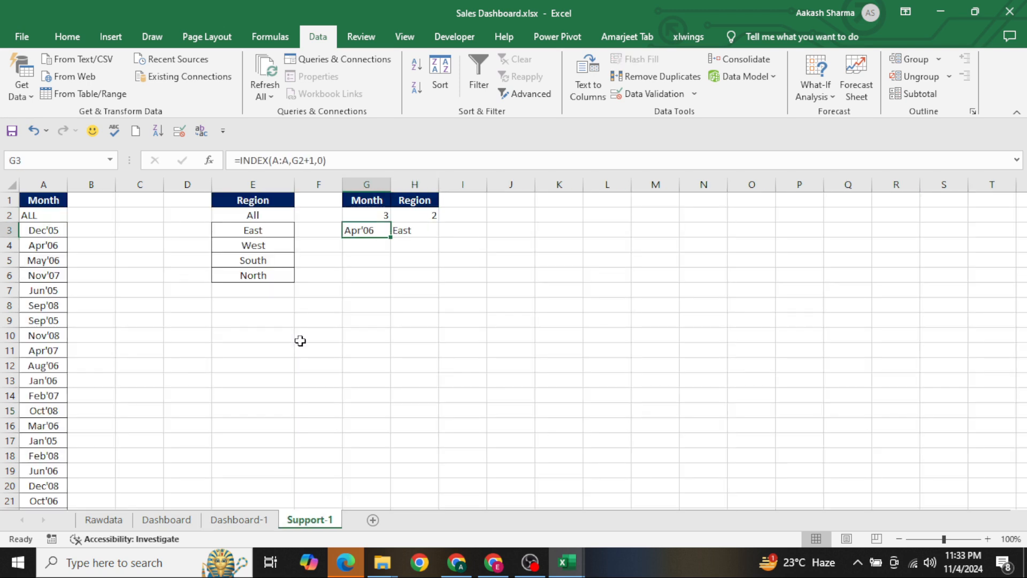
key("shift+Right")
key("alt+h")
key("a")
key("c")
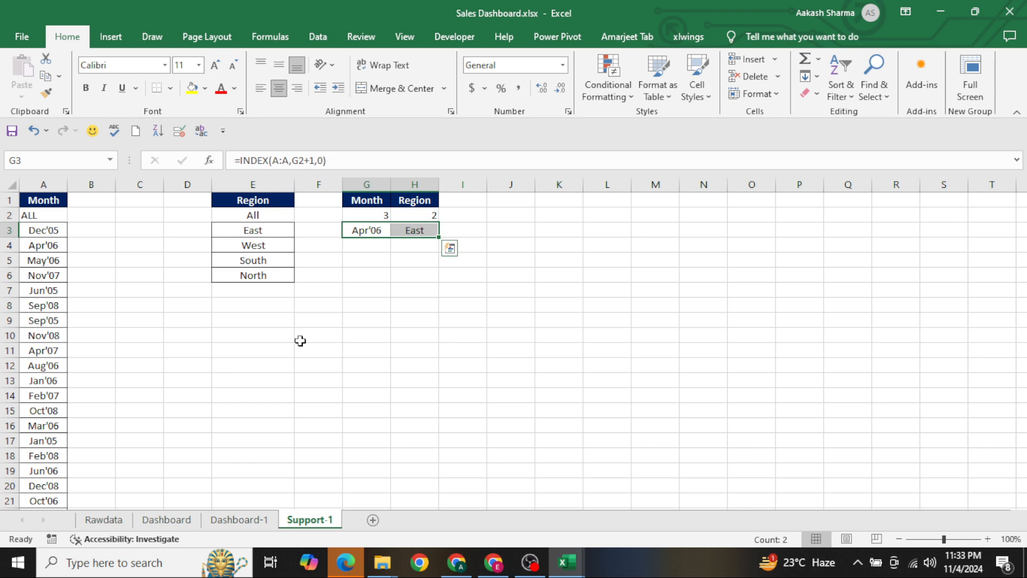
Centre the linked index numbers in cells G2:H2
key("Up")
key("Up")
key("Down")
key("shift+Right")
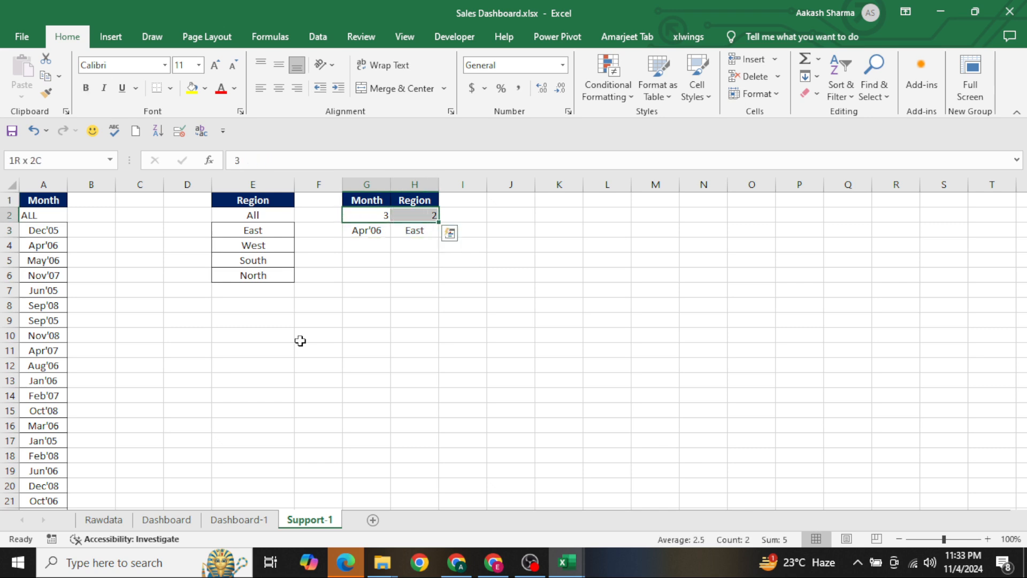
key("alt")
key("h")
key("a")
key("c")
key("Up")
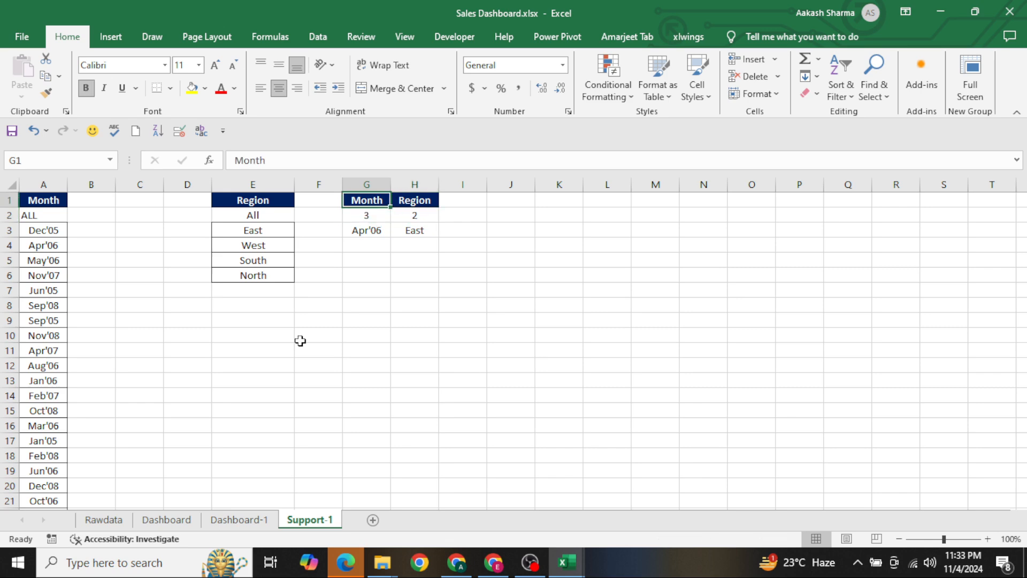
Copy the Sales, Cost and Profit headers from Rawdata to cells K1:M1 on Support-1
key("ctrl+Page_Up")
key("ctrl+Page_Up")
key("ctrl+Page_Up")
key("Left")
key("Left")
key("Left")
key("Left")
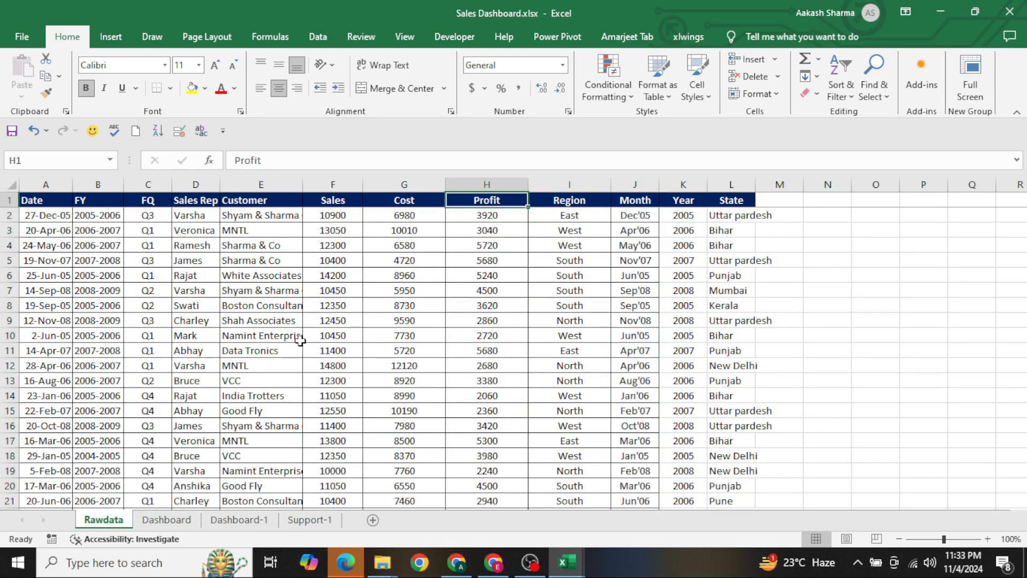
key("shift+Right")
key("shift+Right")
key("ctrl+c")
key("ctrl+Page_Down")
key("ctrl+Page_Down")
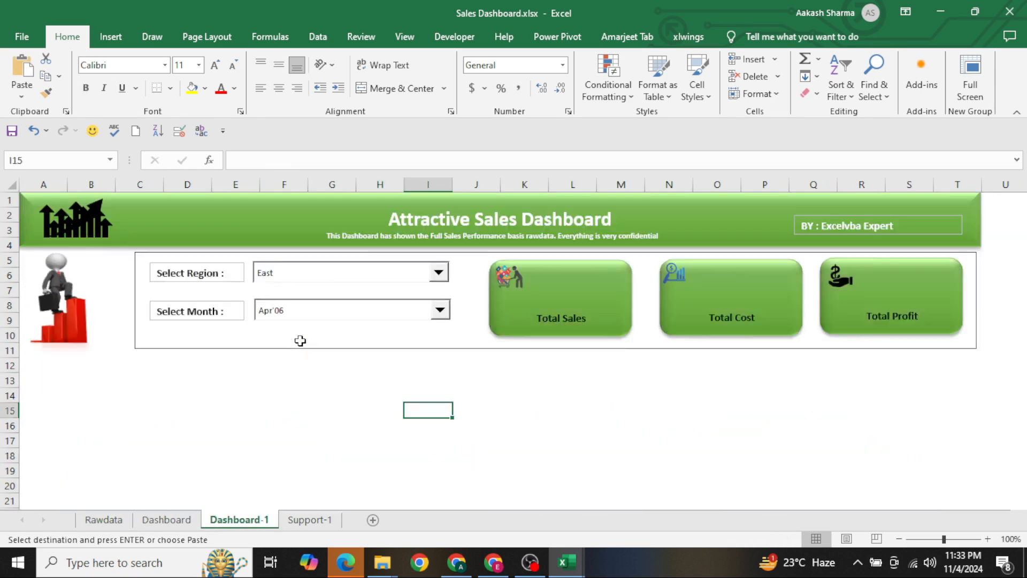
key("Right")
key("Right")
key("Right")
key("Right")
key("ctrl+v")
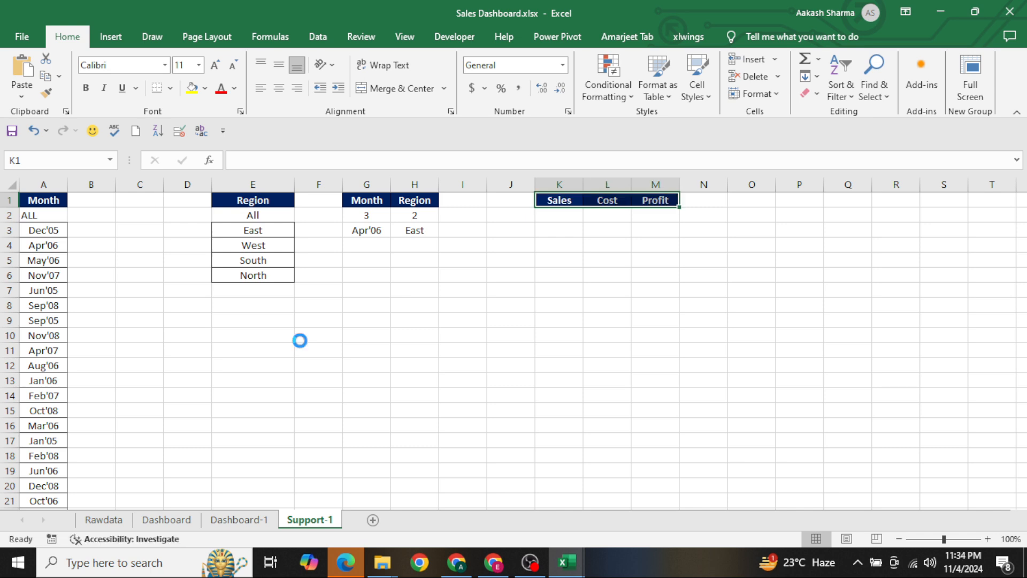
key("Escape")
key("Escape")
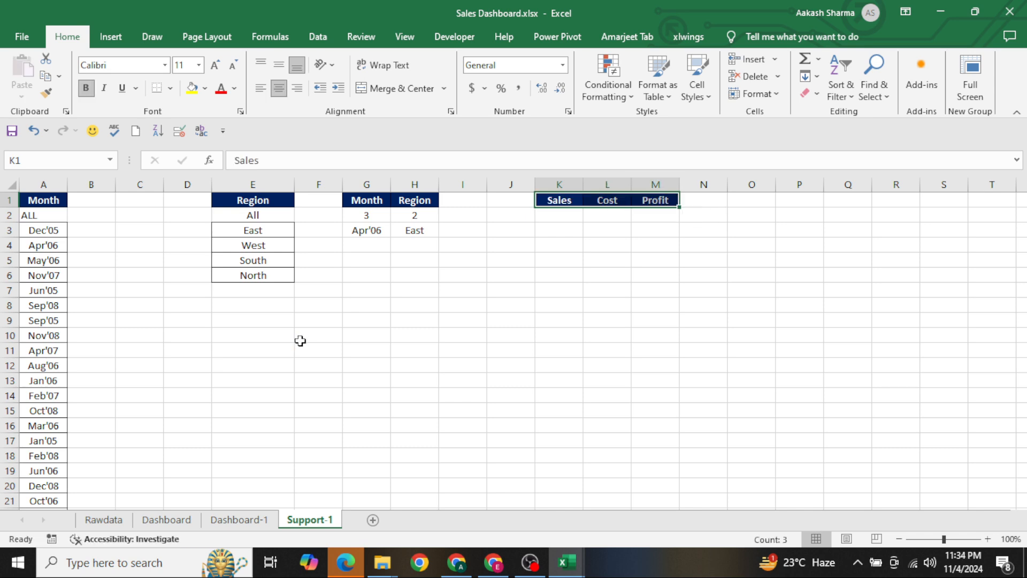
Examine the selected region and month results in cells H3 and G3
key("Left")
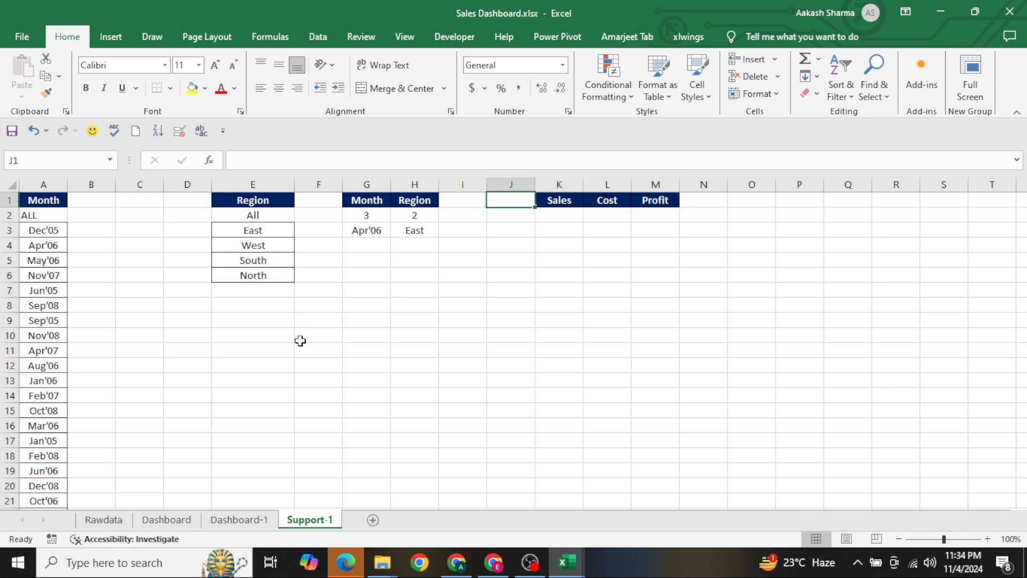
key("Left")
key("Left")
key("Down")
Start an IF formula in cell K2 under the Sales header
key("Down")
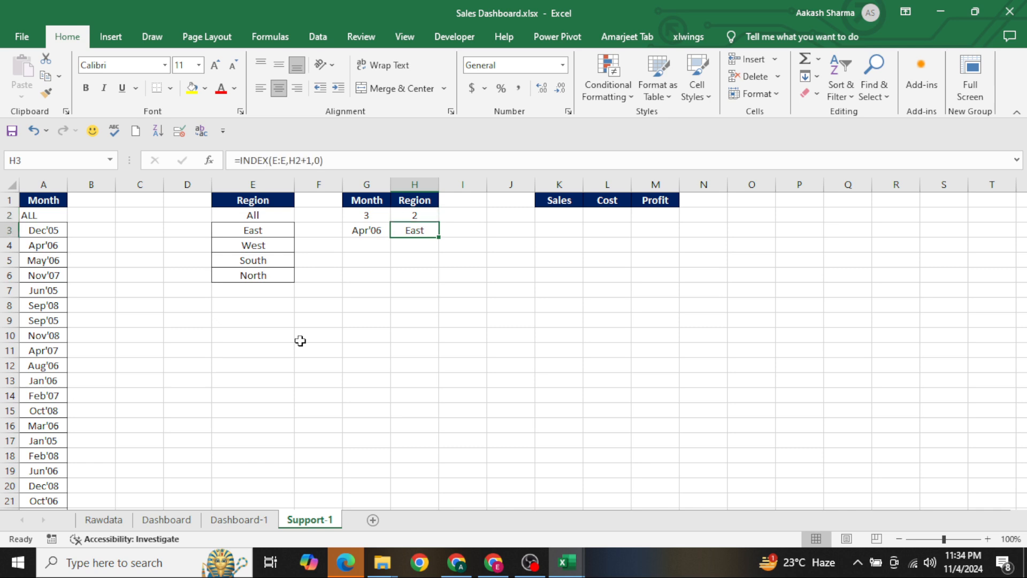
key("Left")
key("Right")
key("Up")
key("Up")
key("Right")
key("Right")
key("Right")
key("Right")
key("Left")
key("Down")
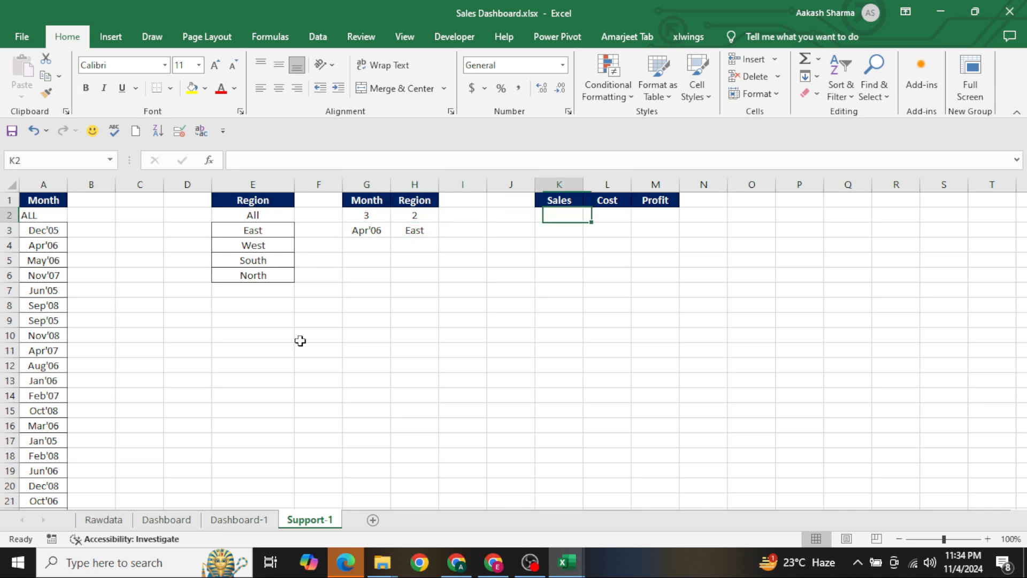
type("=sum")
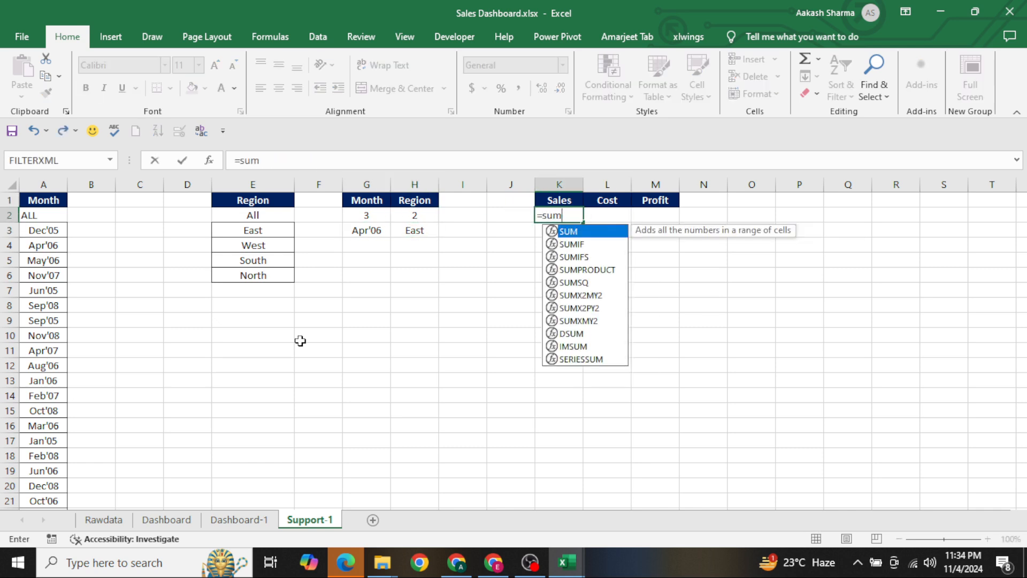
key("Escape")
type("=IF(")
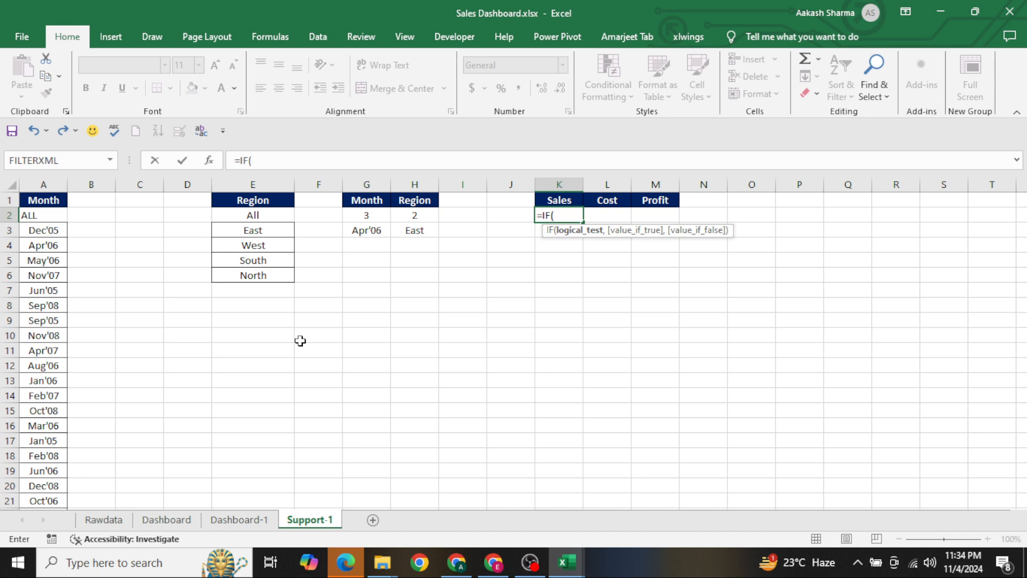
Restart the IF formula in Sales cell K2 with the test H3="ALL" and SUMIFS as its true result
key("Escape")
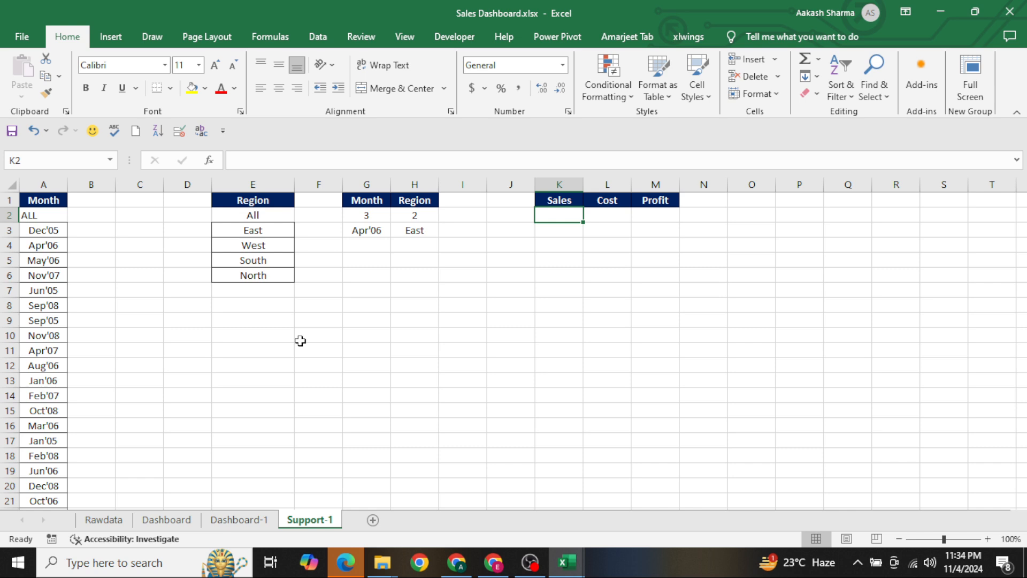
type("=IF(")
key("Left")
key("Left")
key("Left")
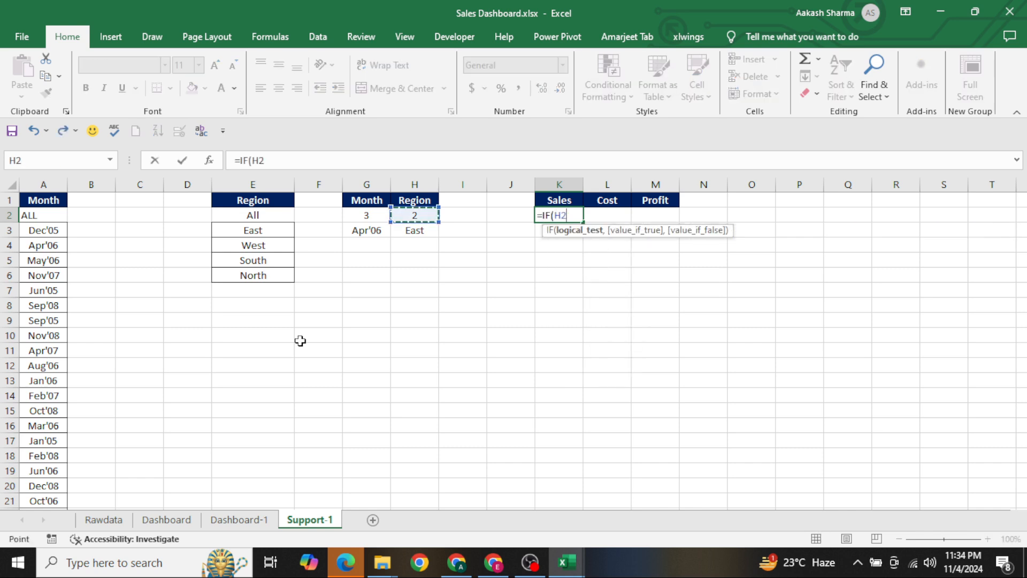
key("Down")
type("=")
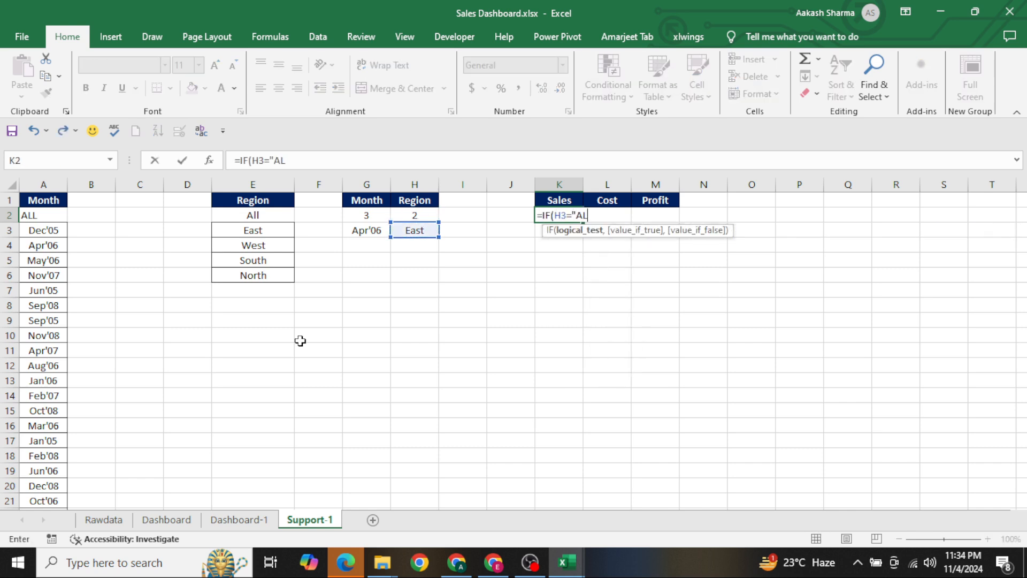
type("\"ALL\",sumif")
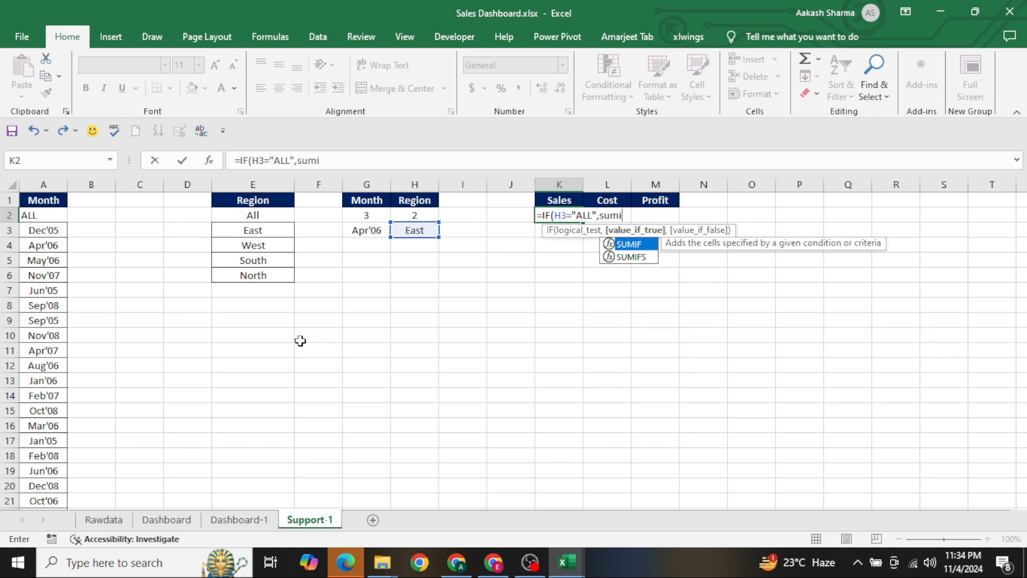
key("Down")
key("Tab")
Use the whole Sales column, Rawdata!F:F, as the SUMIFS sum range
key("ctrl+Page_Up")
key("ctrl+Page_Up")
key("ctrl+Page_Up")
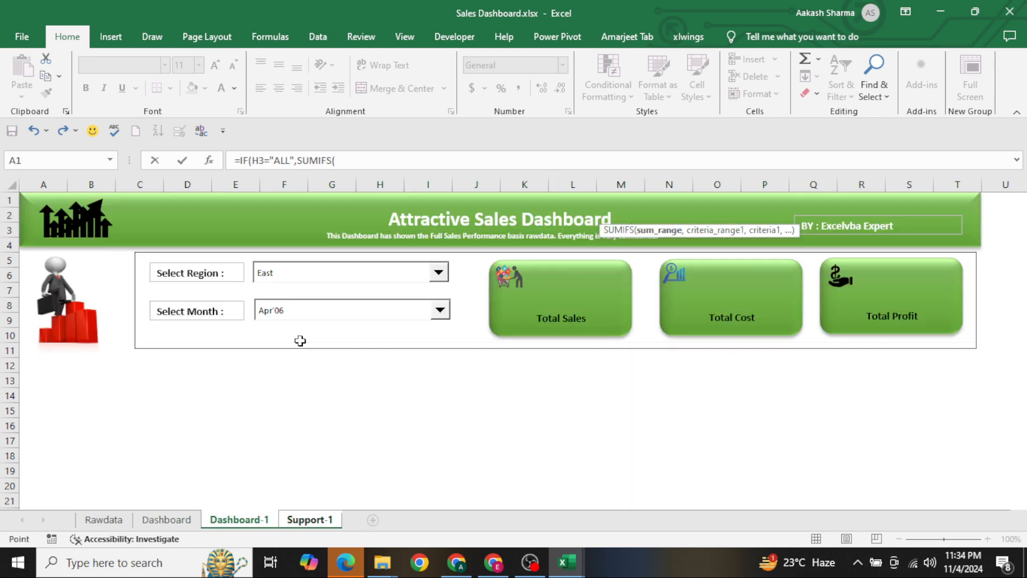
left_click(356, 323)
key("ctrl+space")
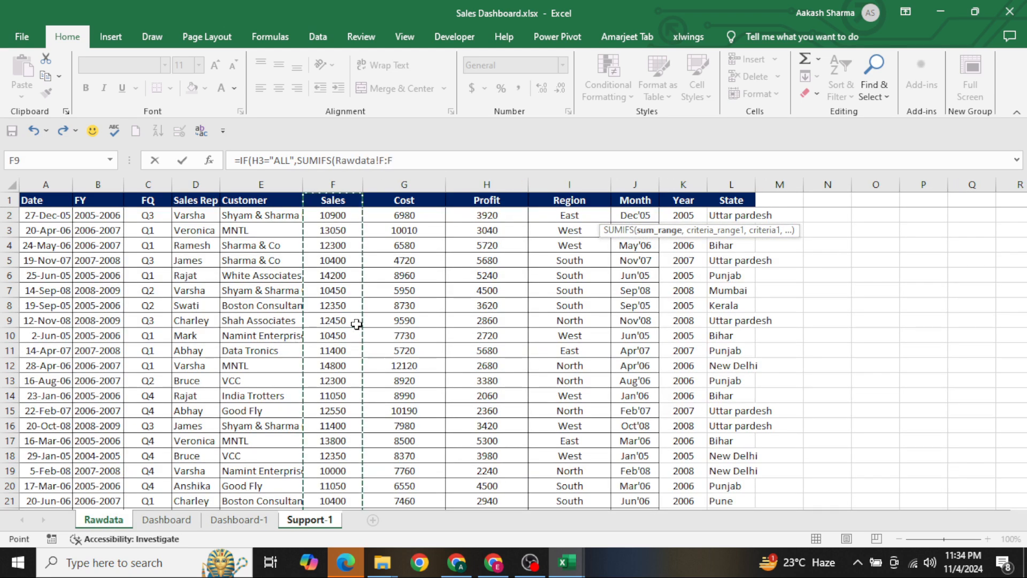
type(",")
Add the Region column, Rawdata!I:I, as the first SUMIFS criteria range
left_click(252, 311)
key("Right")
key("Right")
key("Right")
key("Right")
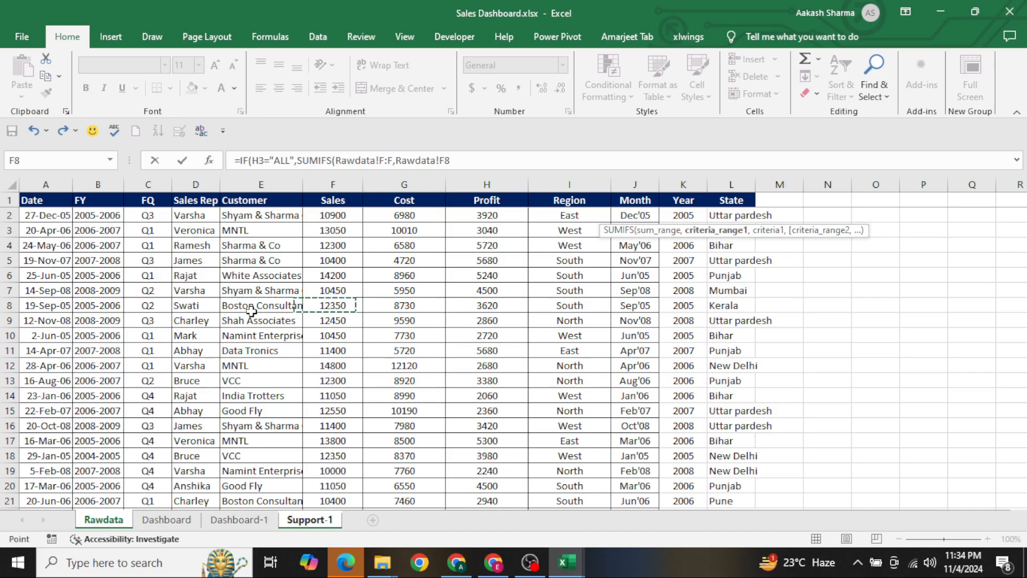
key("ctrl+space")
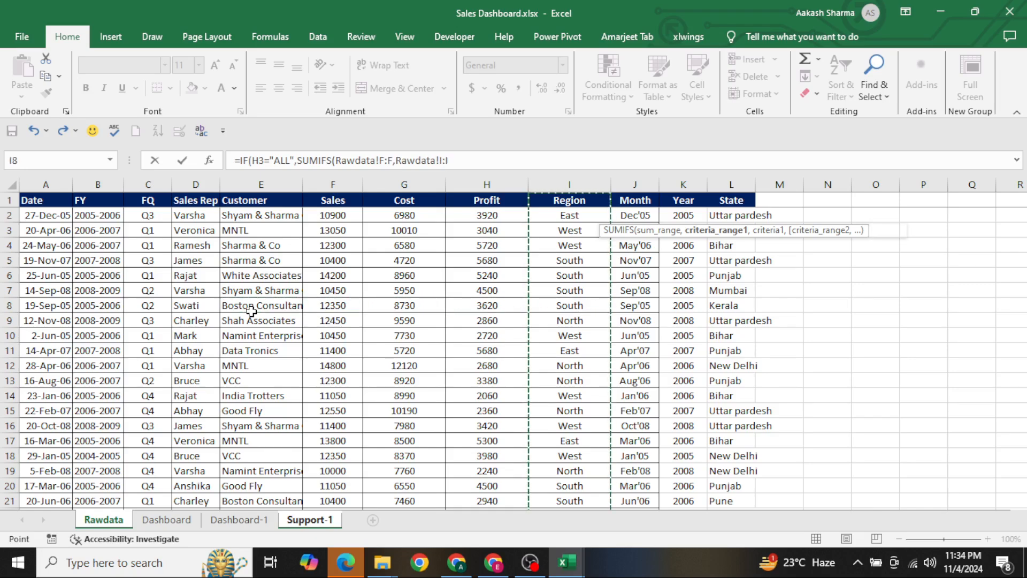
type(",")
Set the SUMIFS criterion to the selected region in cell H3 of Support-1 and close the SUMIFS function
key("ctrl+Page_Down")
key("ctrl+Page_Down")
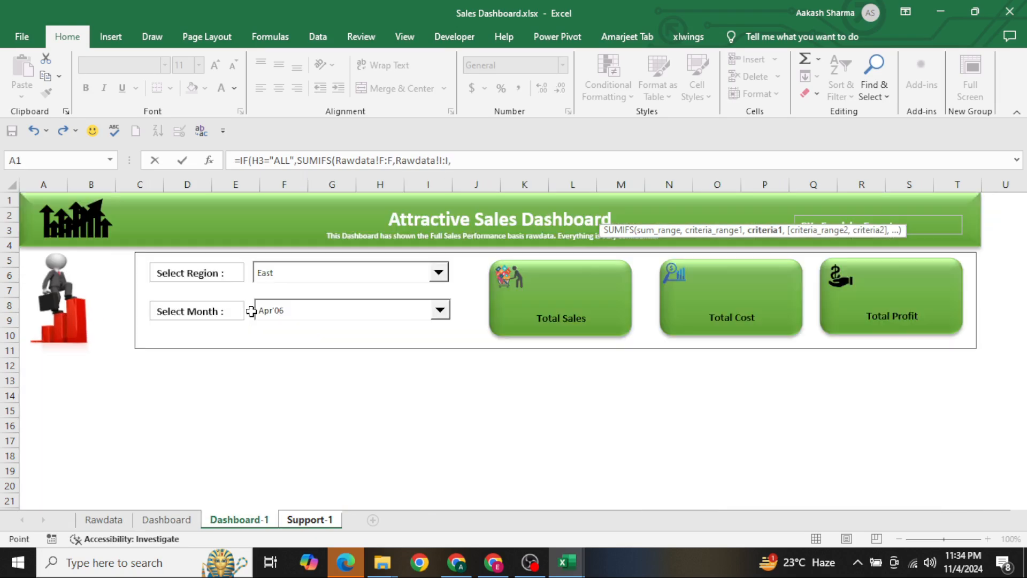
key("ctrl+Page_Down")
key("Left")
key("Left")
key("Left")
key("Down")
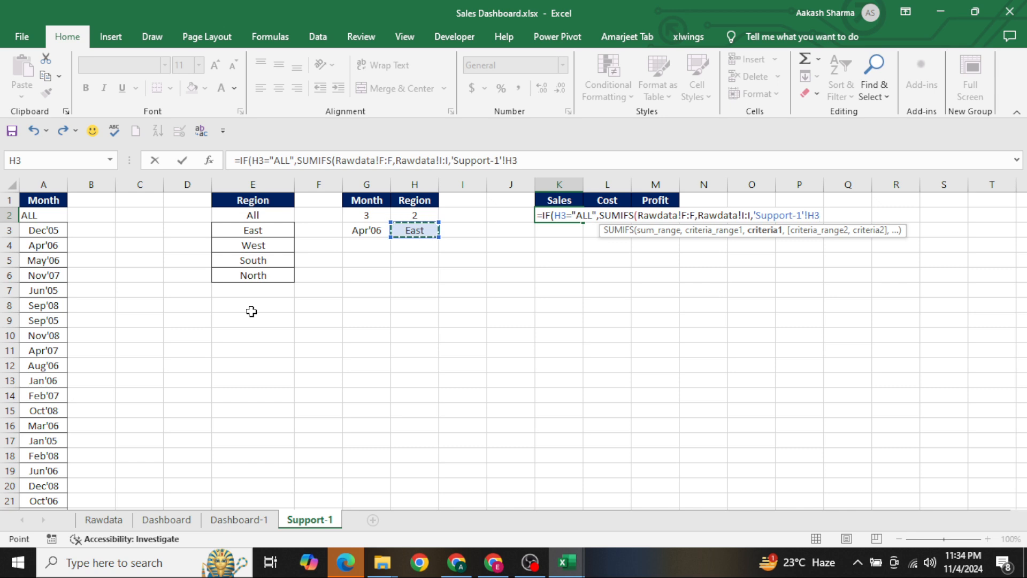
type("),")
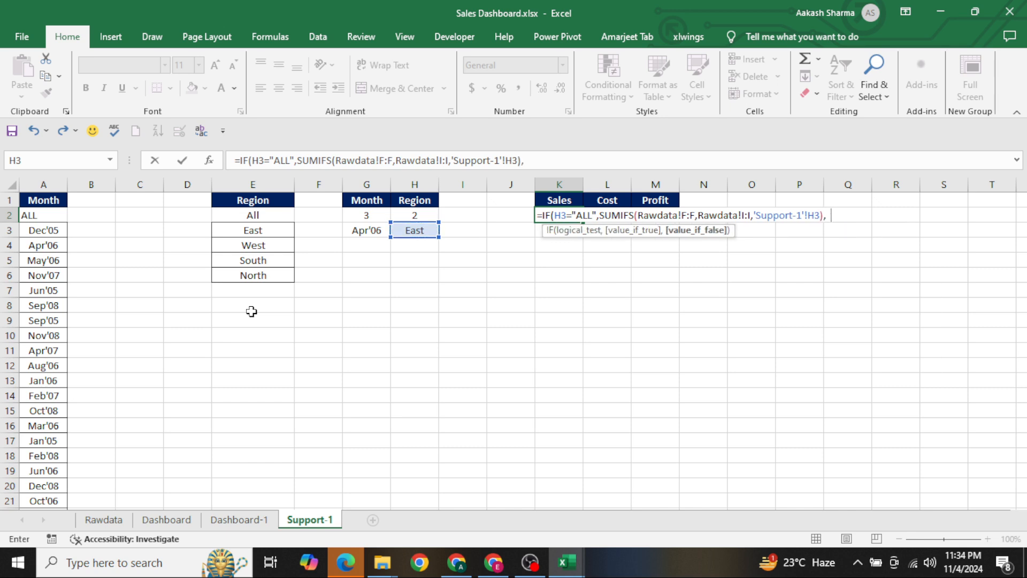
type("sum")
Begin a SUM function as the IF's false result and change the logical test to H3<>"ALL"
key("Tab")
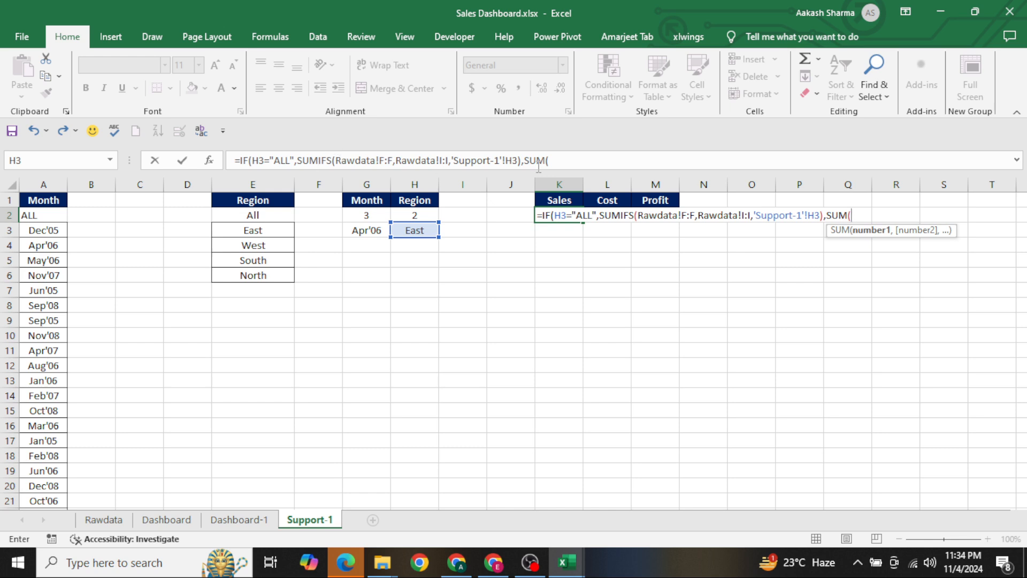
left_click(276, 160)
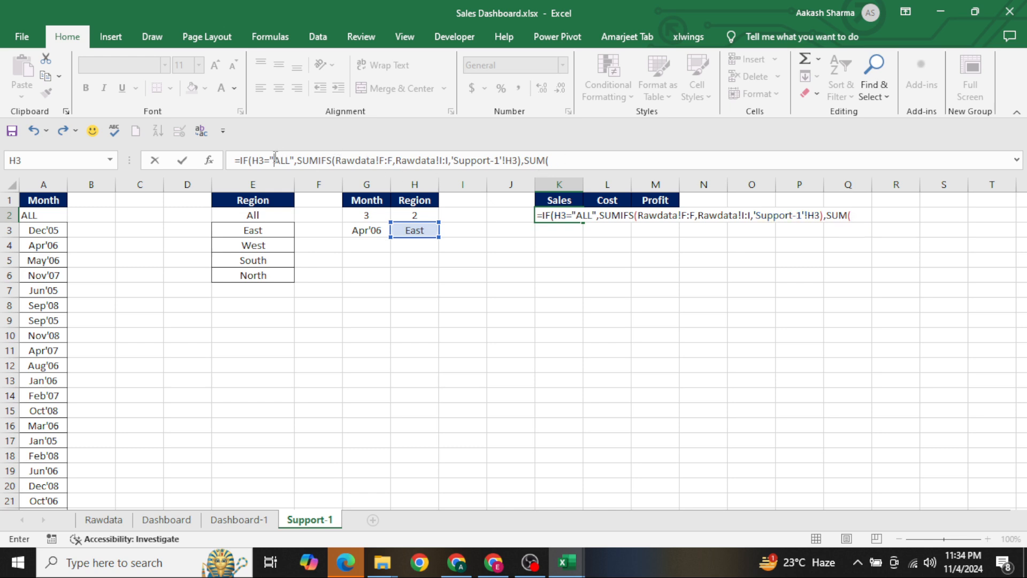
key("BackSpace")
type("<>")
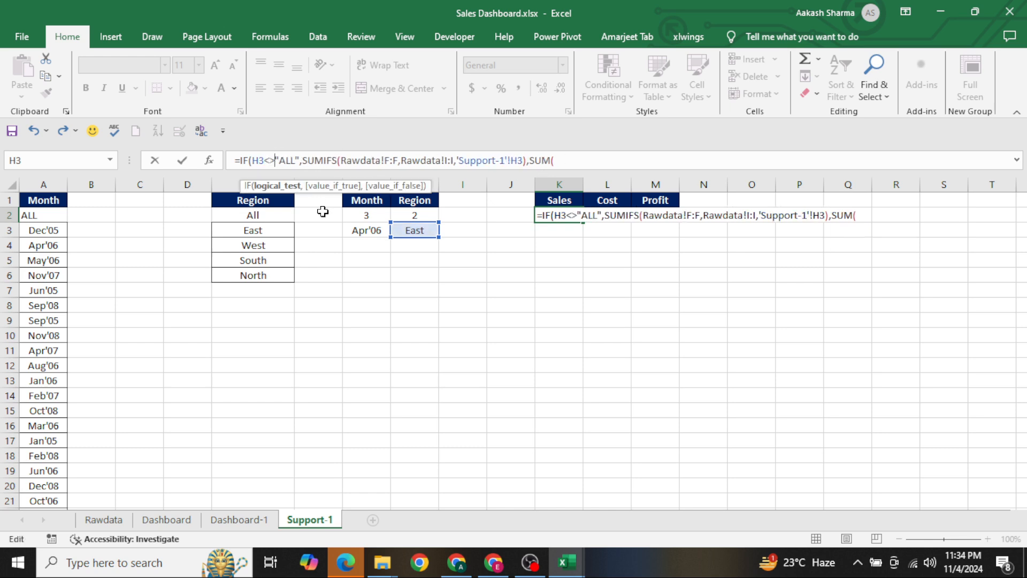
key("End")
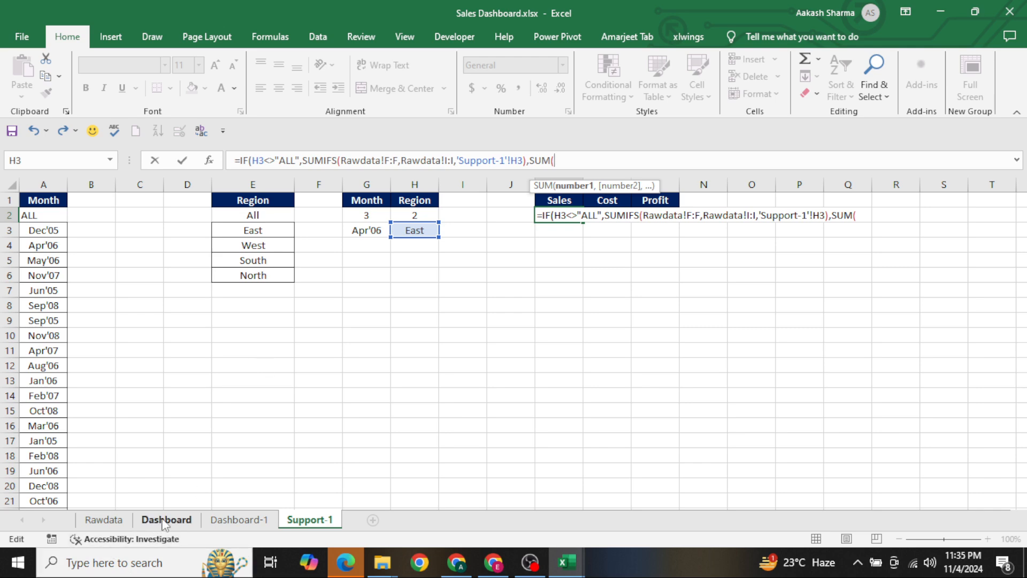
Complete the SUM with the whole Sales column Rawdata!F:F and enter the formula in K2
left_click(119, 524)
left_click(383, 335)
key("Up")
key("Left")
key("ctrl+space")
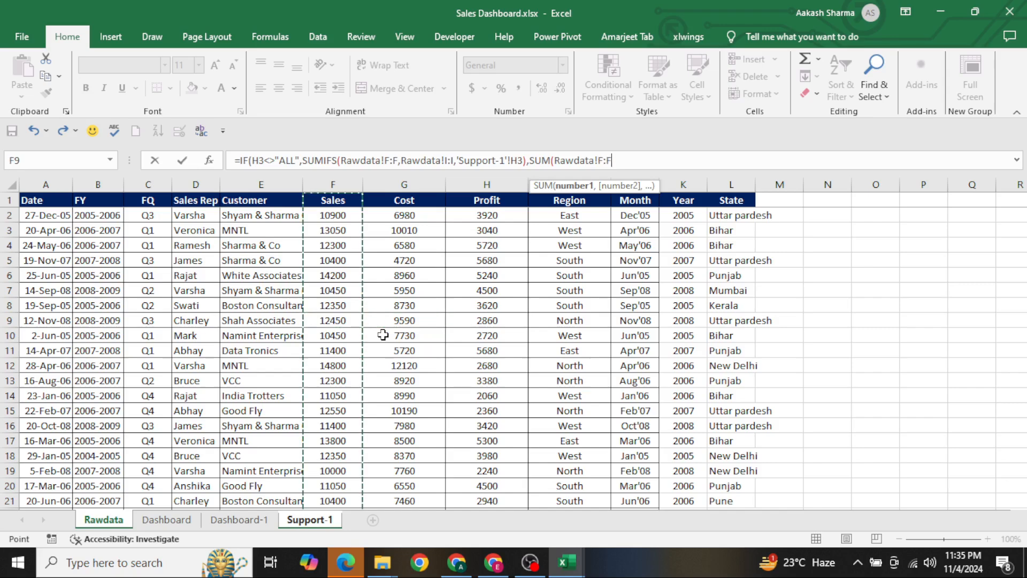
key("Return")
key("Up")
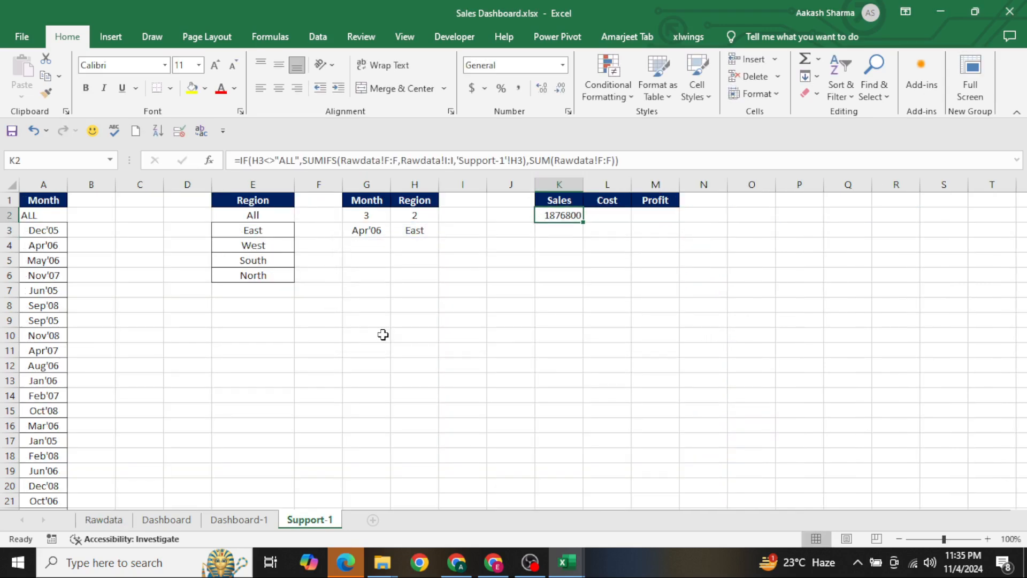
Apply the custom number format #.#,"K" to the Sales total in cell K2
key("ctrl+1")
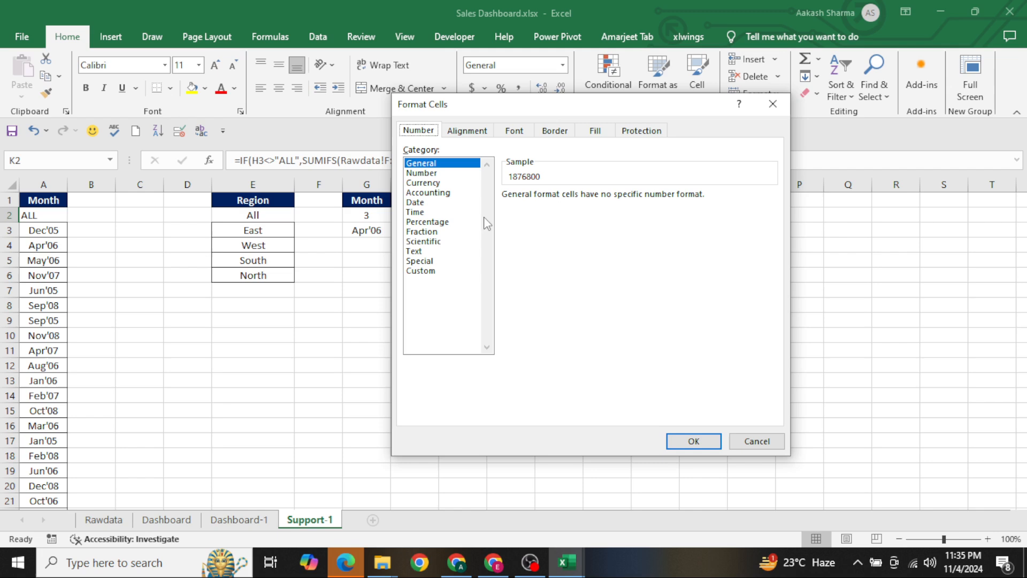
left_click(421, 270)
double_click(549, 207)
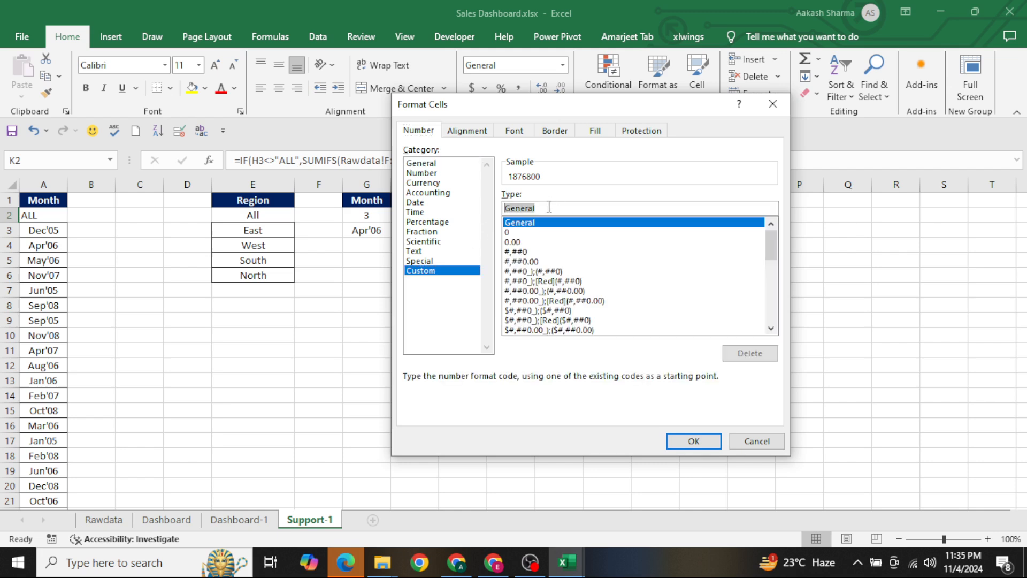
key("BackSpace")
type("#,##,\"K")
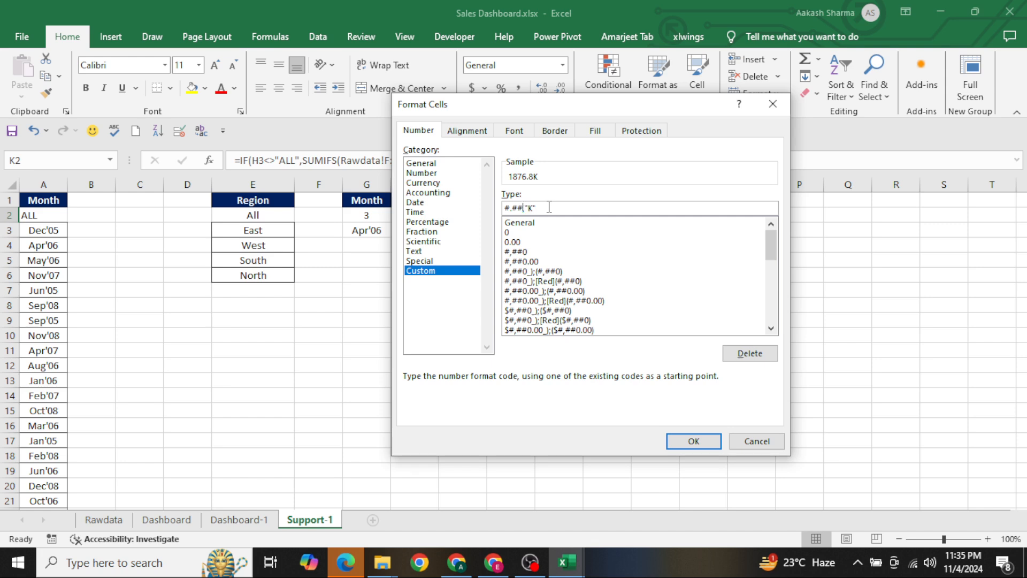
key("Return")
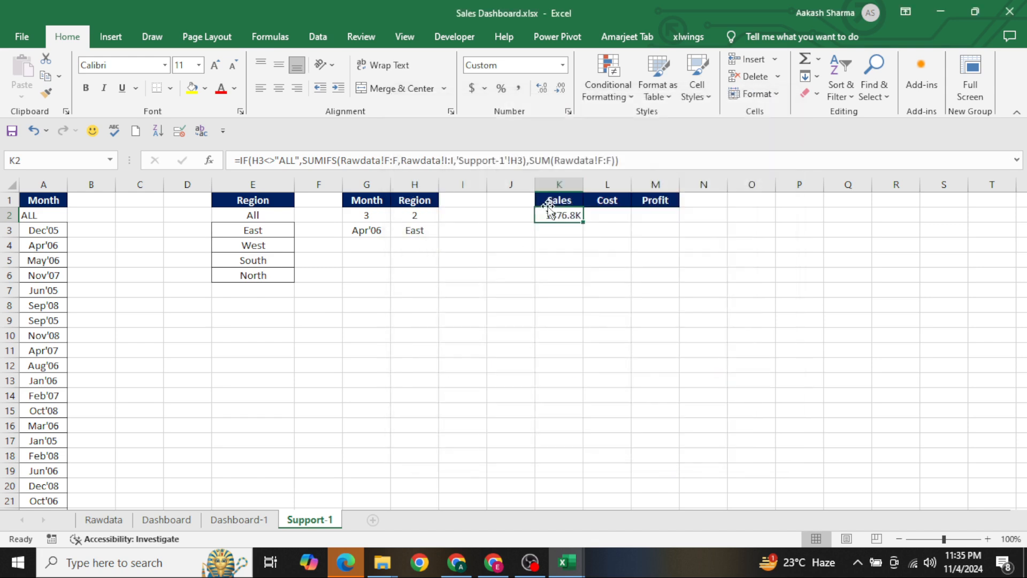
Centre the Sales total horizontally in cell K2
key("Right")
key("Left")
key("alt+h")
key("a")
key("c")
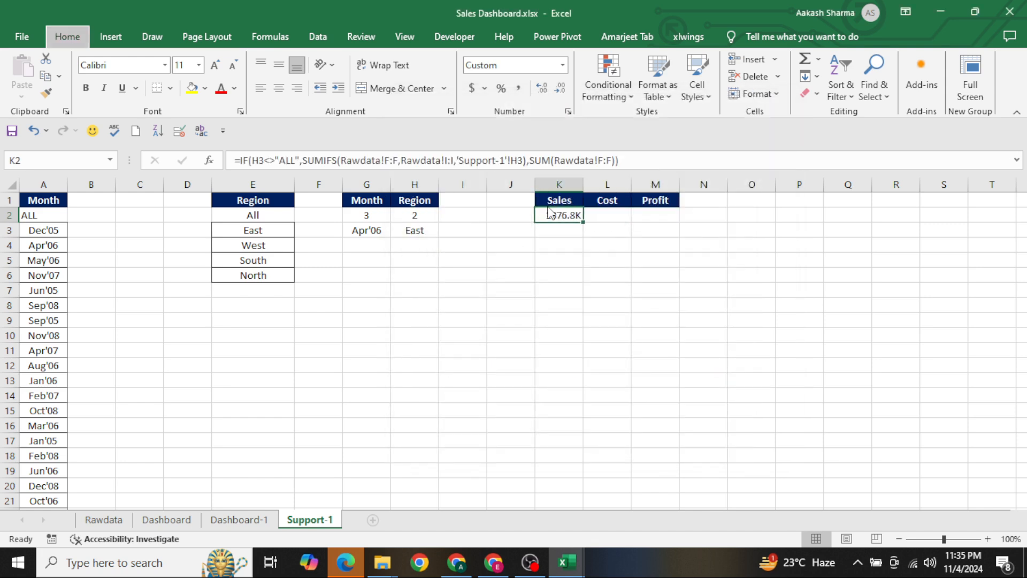
key("Right")
key("Left")
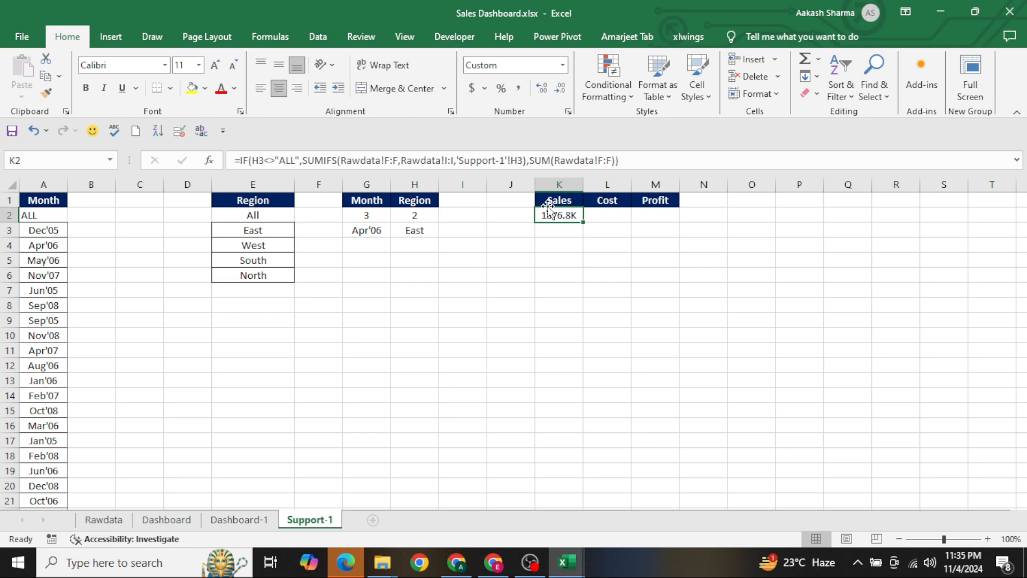
Set the Select Region combo box on Dashboard-1 to All
left_click(418, 232)
key("ctrl+Page_Up")
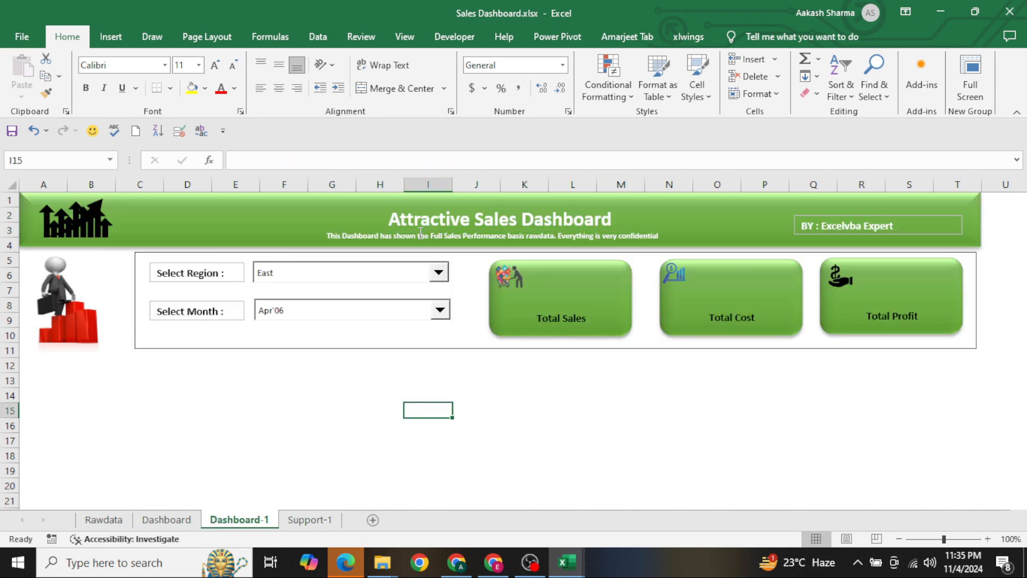
left_click(371, 278)
left_click(337, 291)
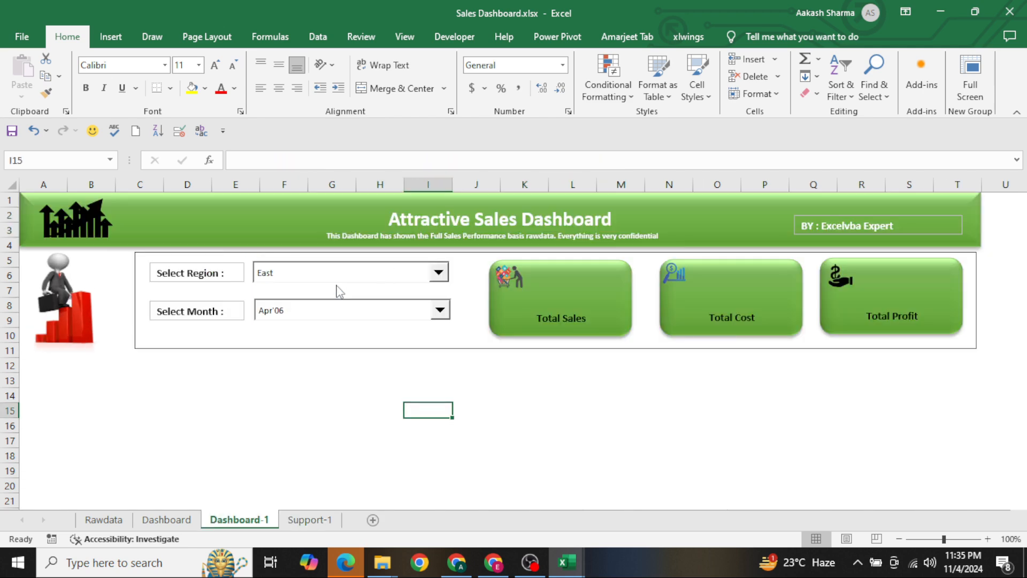
Examine the Sales total, linked region value and Region list on Support-1
key("ctrl+Page_Up")
key("ctrl+Page_Down")
key("ctrl+Page_Down")
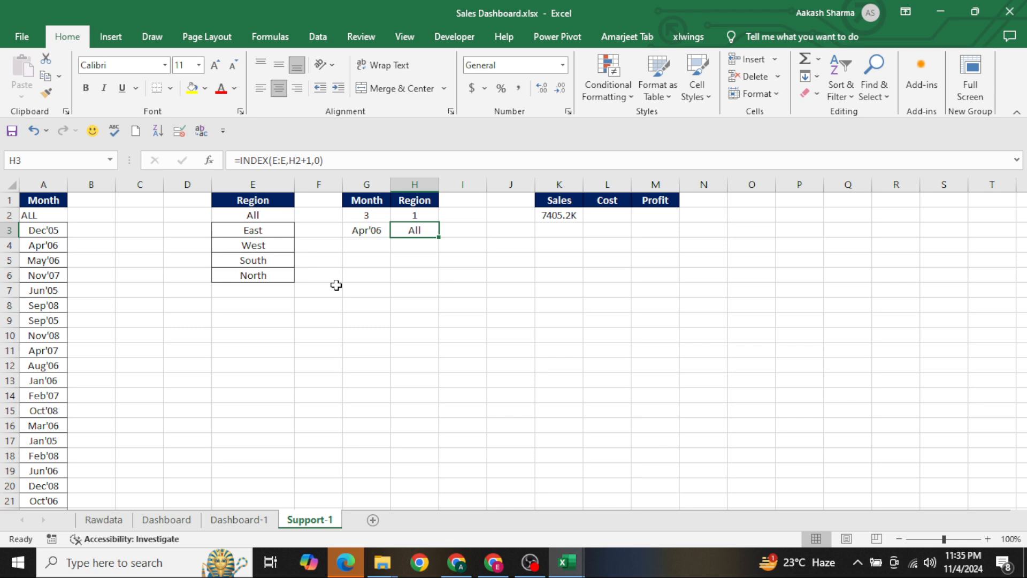
key("ctrl+Right")
key("ctrl+Left")
key("ctrl+Left")
key("ctrl+Left")
key("Up")
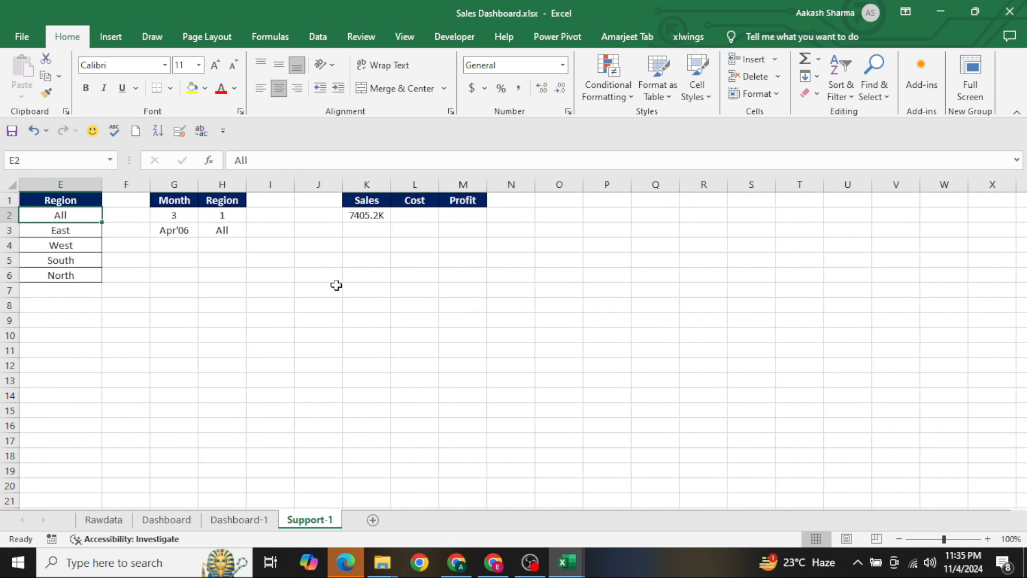
key("ctrl+Right")
key("ctrl+Right")
key("ctrl+Right")
key("F2")
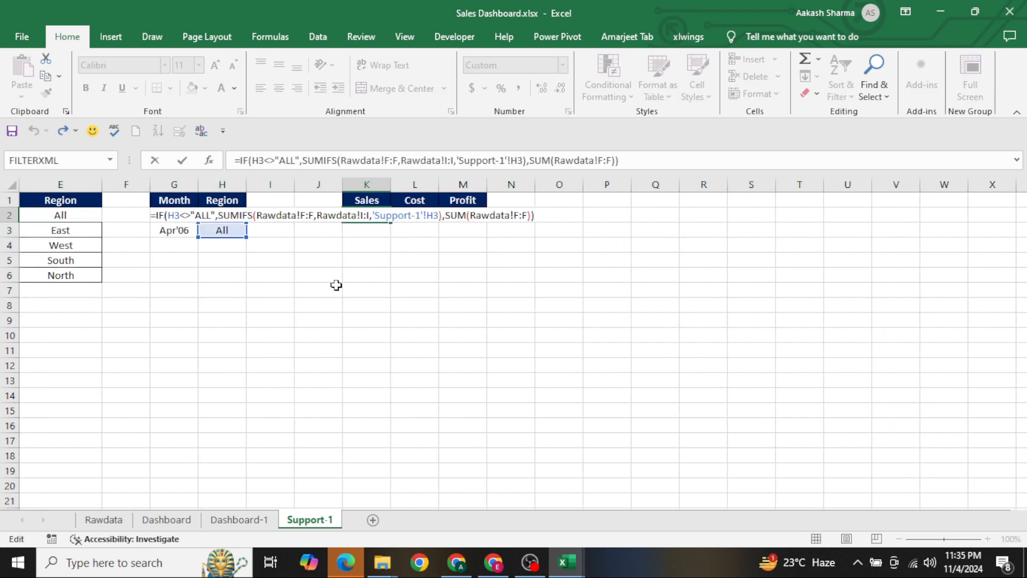
left_click(252, 160)
type("AND(")
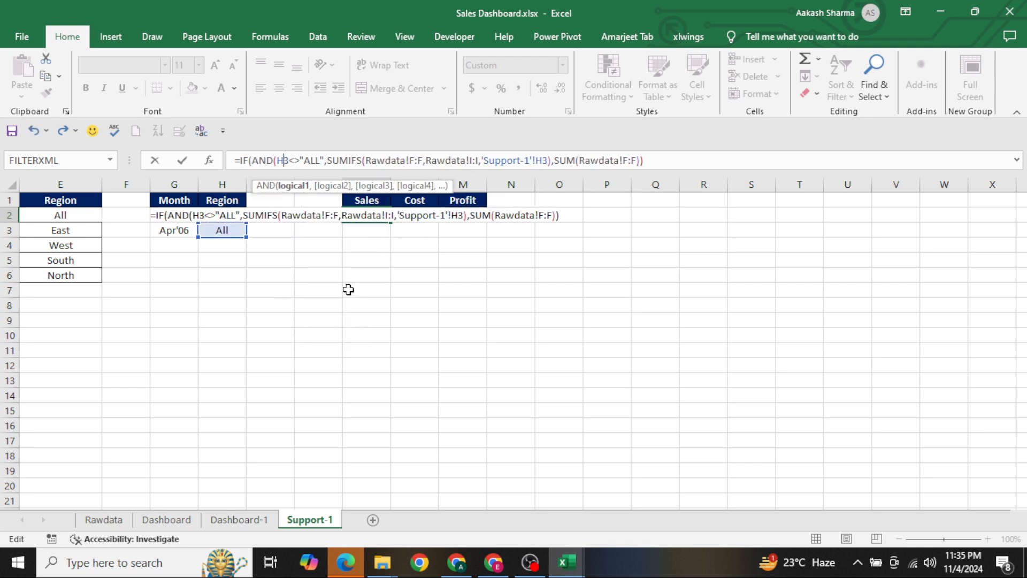
key("Right")
key("Right")
key("Right")
key("Right")
key("Right")
key("Escape")
key("shift+Left")
key("shift+Left")
key("shift+Left")
key("shift+Left")
key("shift+Left")
key("shift+Left")
key("shift+Left")
key("shift+Left")
key("shift+Left")
key("shift+Left")
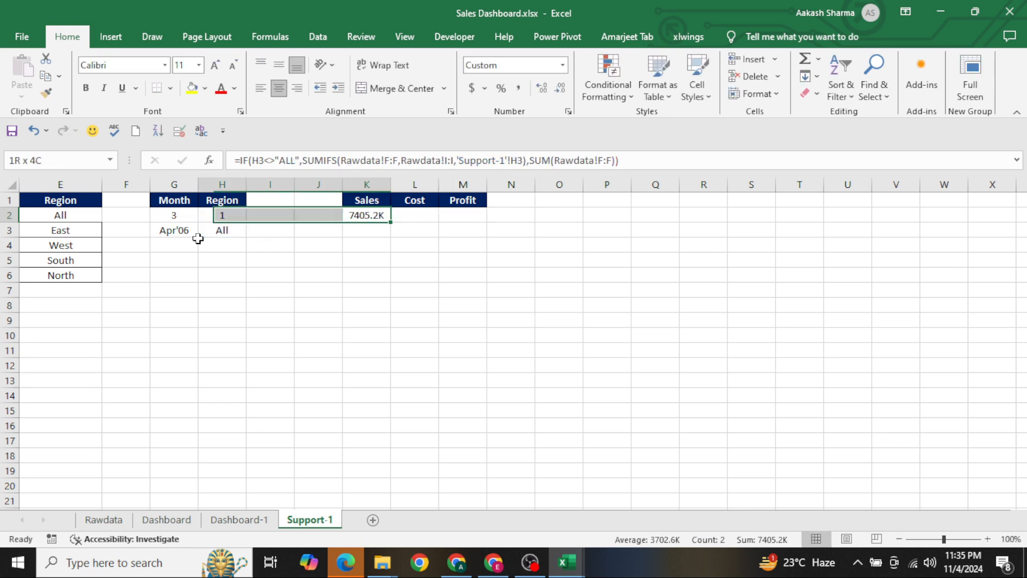
key("Right")
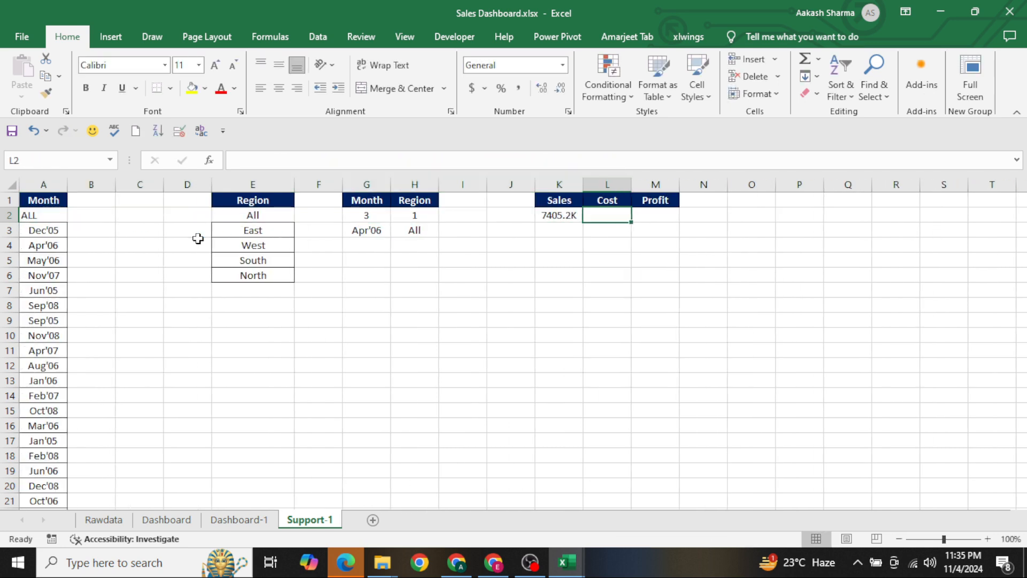
Change the IF condition in the Sales formula in cell K2 to AND(H3<>"ALL",G3<>"ALL")
key("Left")
key("F2")
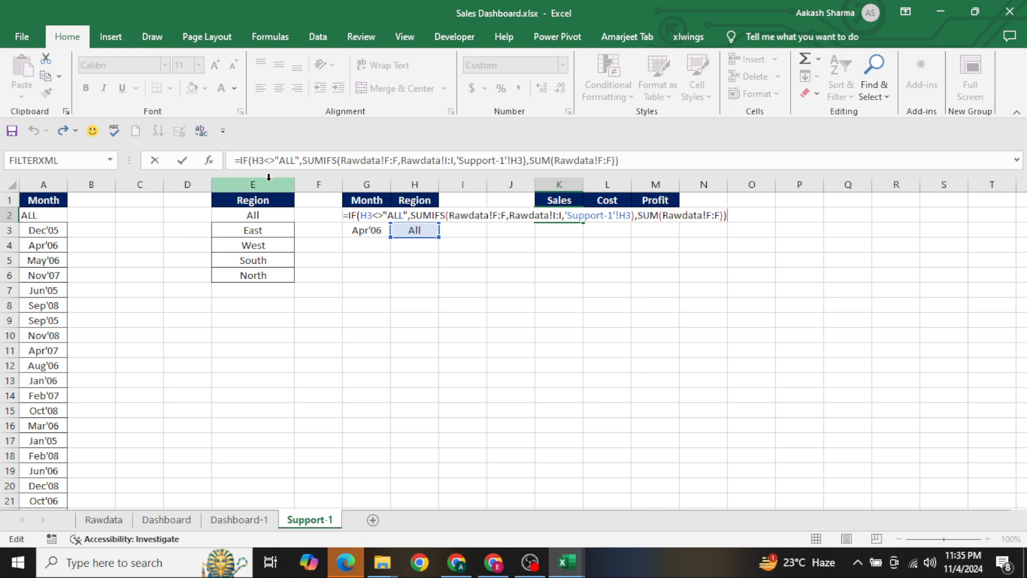
left_click(252, 161)
type("AND(")
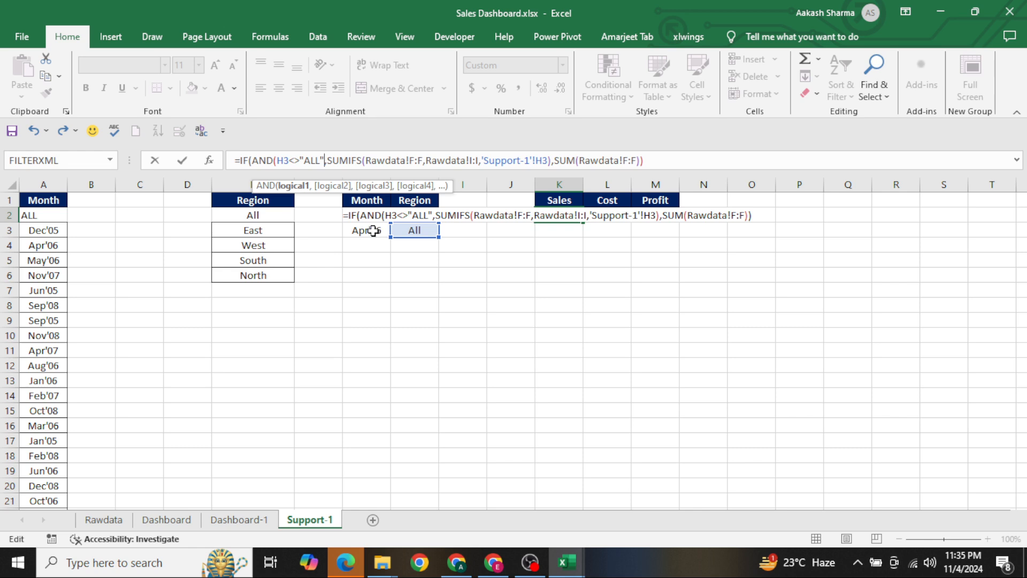
key("Return")
key("Return")
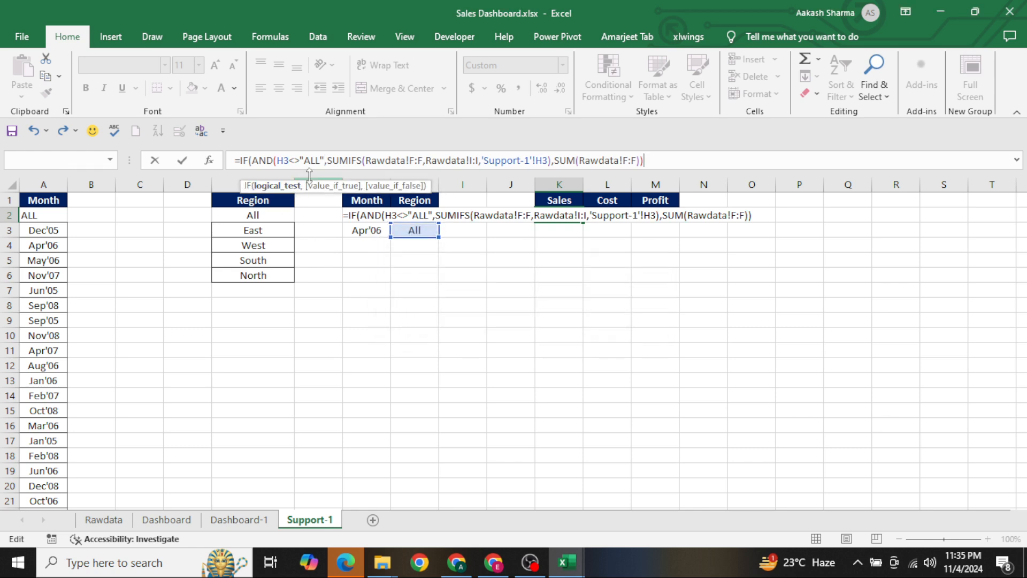
left_click(328, 162)
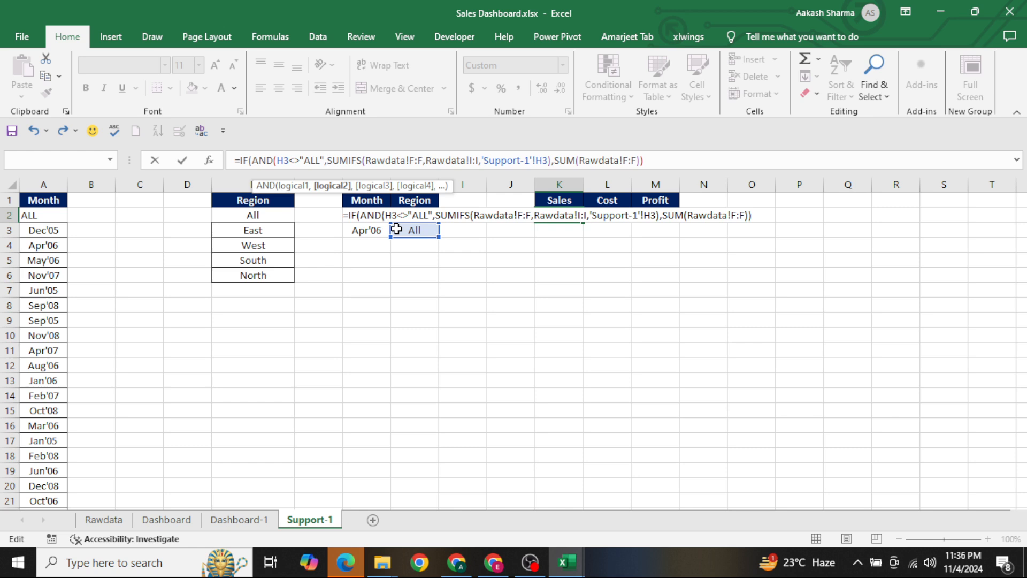
type(",)")
key("Left")
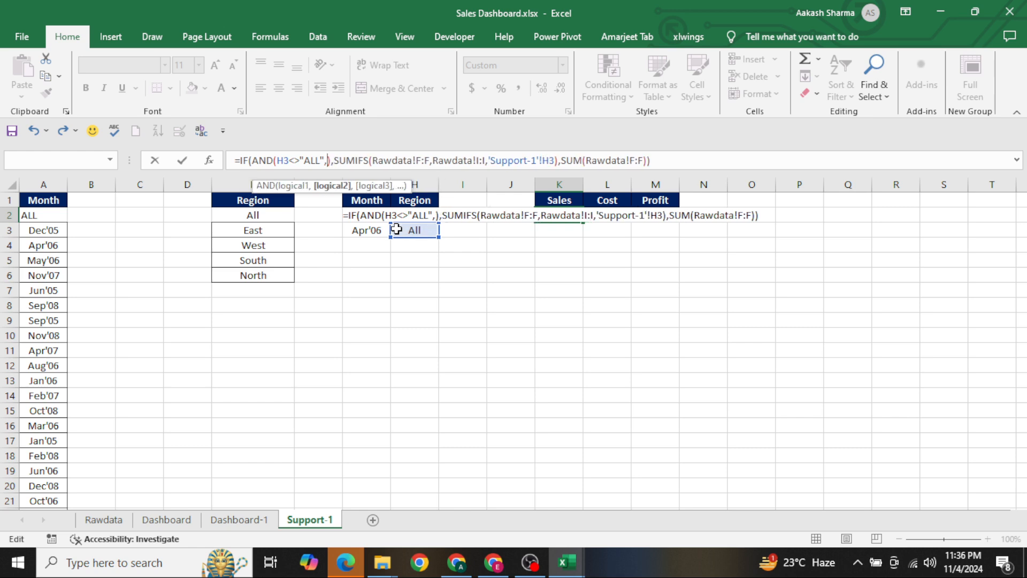
left_click(374, 230)
type("<>\"ALL")
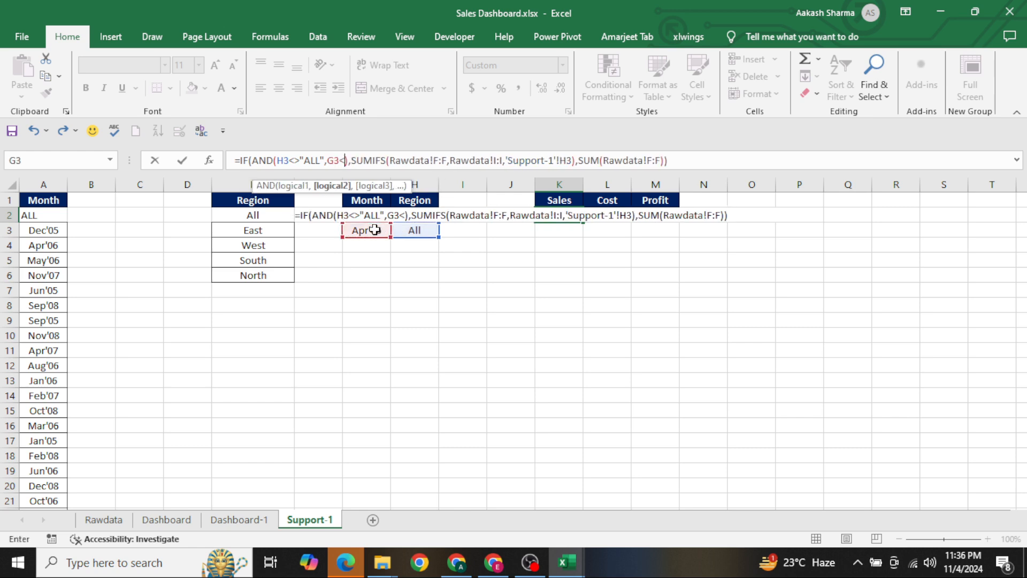
type("\"")
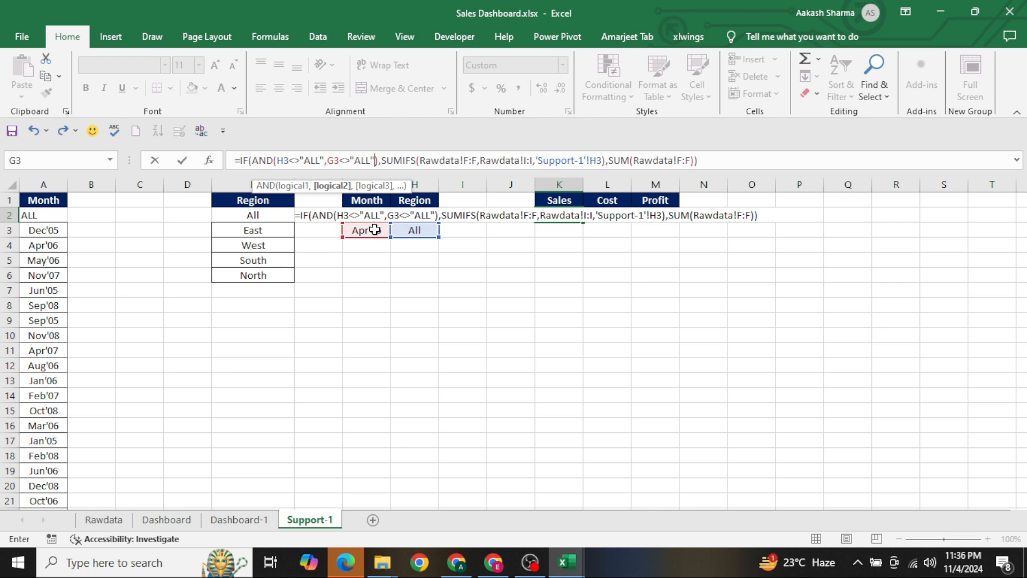
Add the Rawdata Month column, Rawdata!J:J, as the second criteria range of the SUMIFS in K2's Sales formula
left_click(604, 160)
type(",")
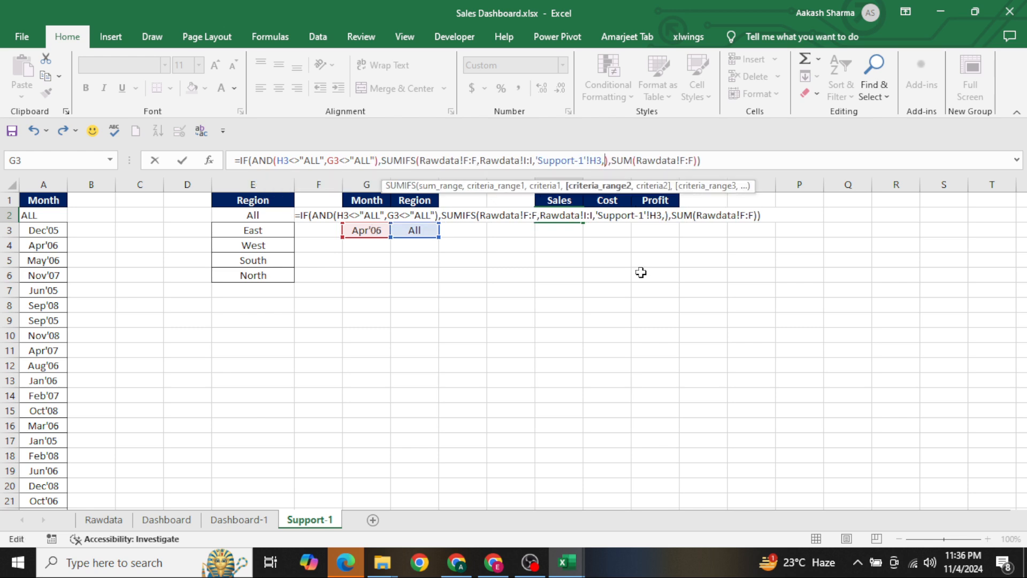
left_click(103, 519)
left_click(424, 375)
key("Right")
key("Right")
key("Right")
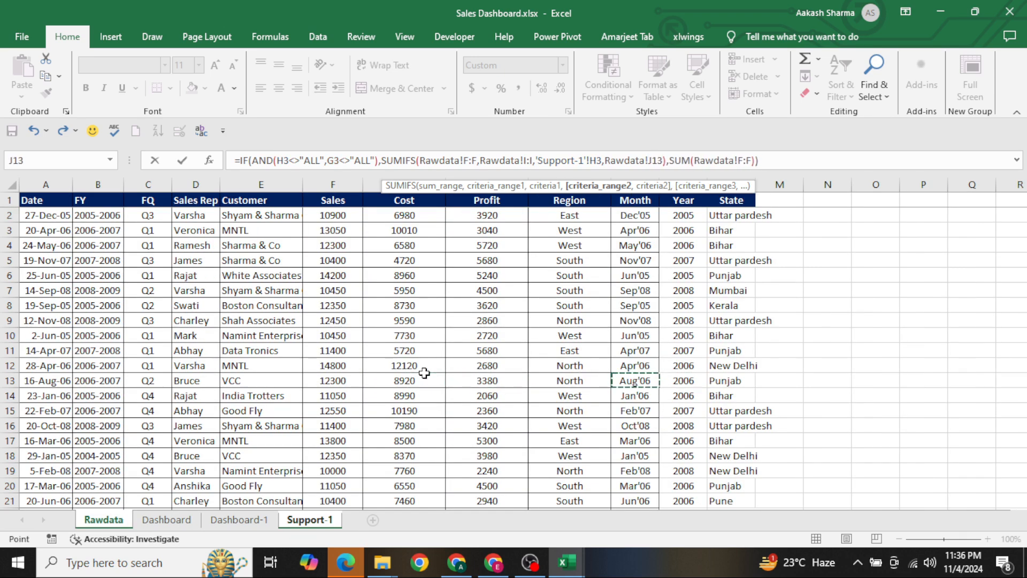
key("ctrl+space")
type(",")
Use the selected month in Support-1 cell G3 as the second SUMIFS criterion and enter the Sales formula
key("ctrl+Page_Down")
key("ctrl+Page_Down")
key("ctrl+Page_Down")
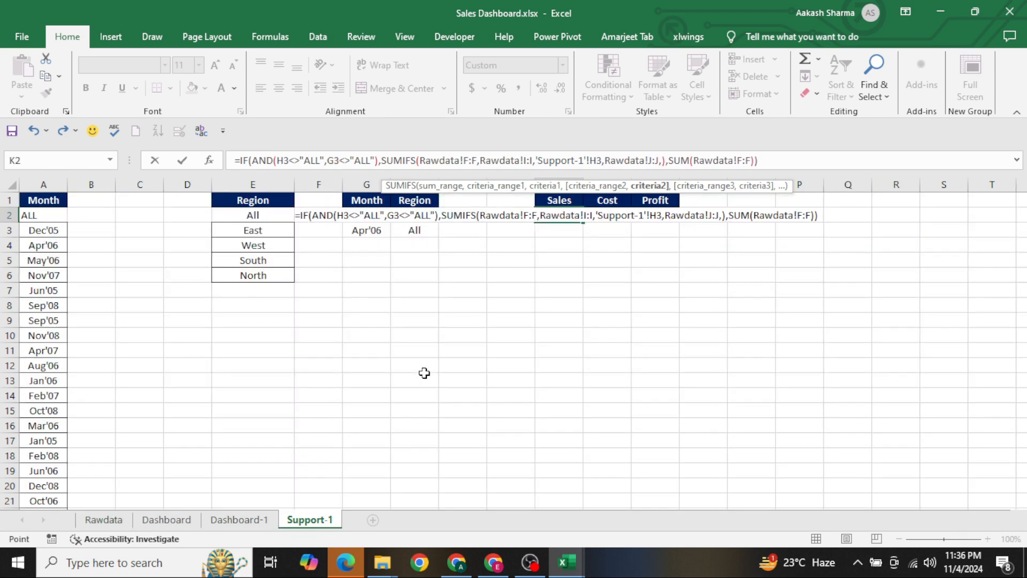
key("Left")
key("Left")
key("Left")
key("Left")
key("Down")
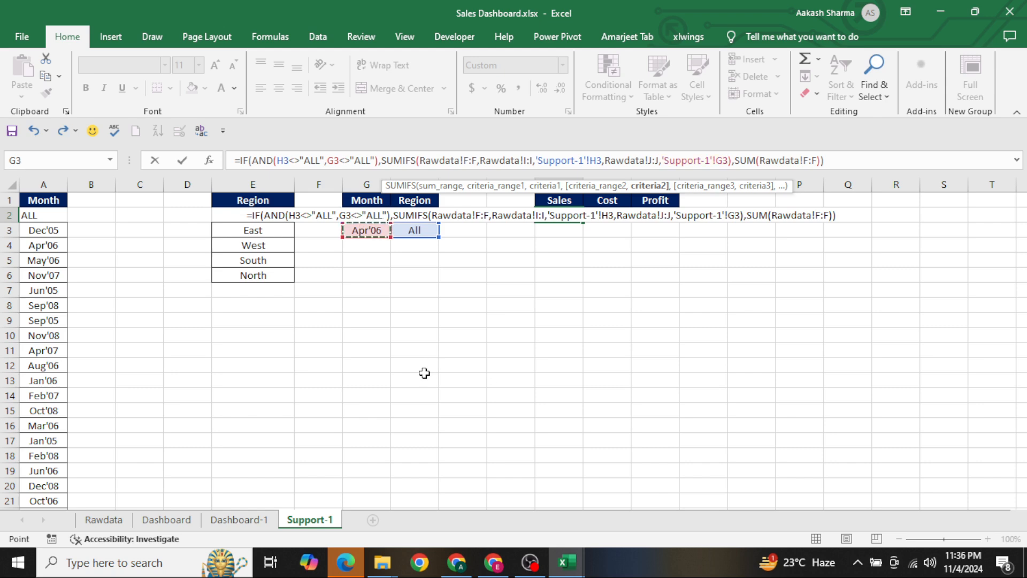
key("Return")
key("Return")
Examine the Sales formula and total in K2 against the selected Month and Region in cells G3 and H3
key("Up")
key("Up")
key("F2")
key("Escape")
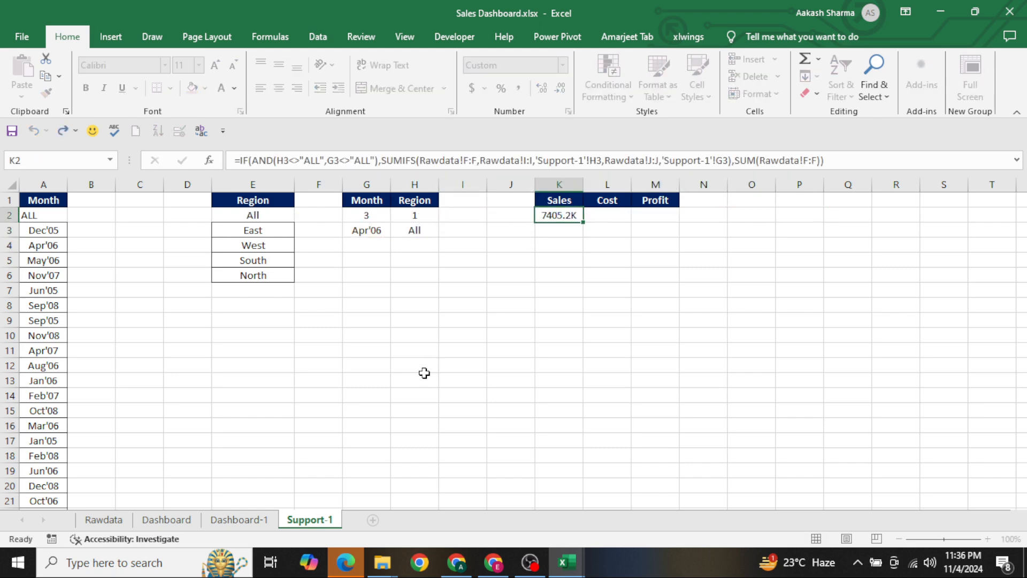
key("Left")
key("Left")
key("Left")
key("Left")
key("Down")
key("Right")
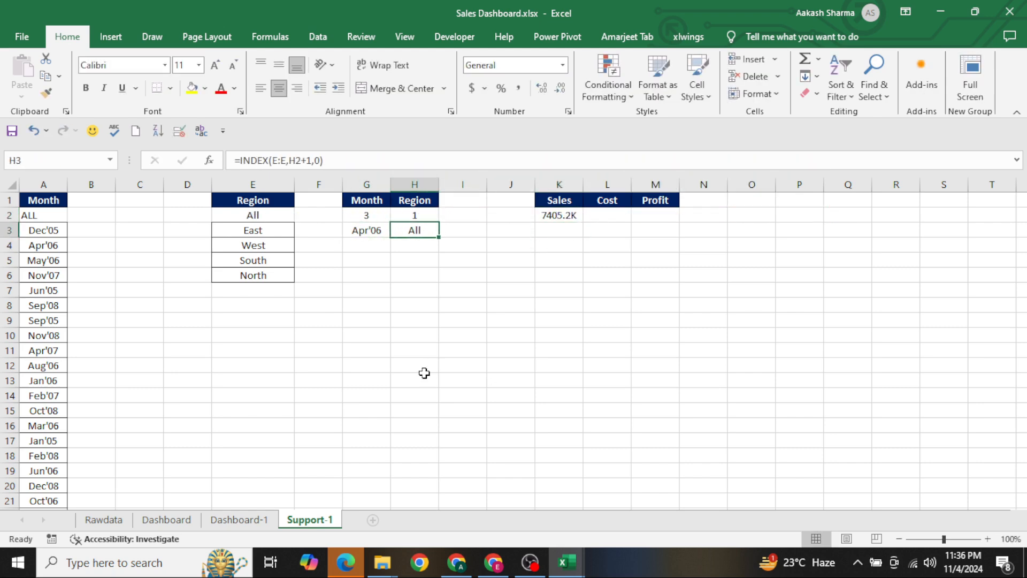
key("Up")
key("Right")
key("Right")
key("Right")
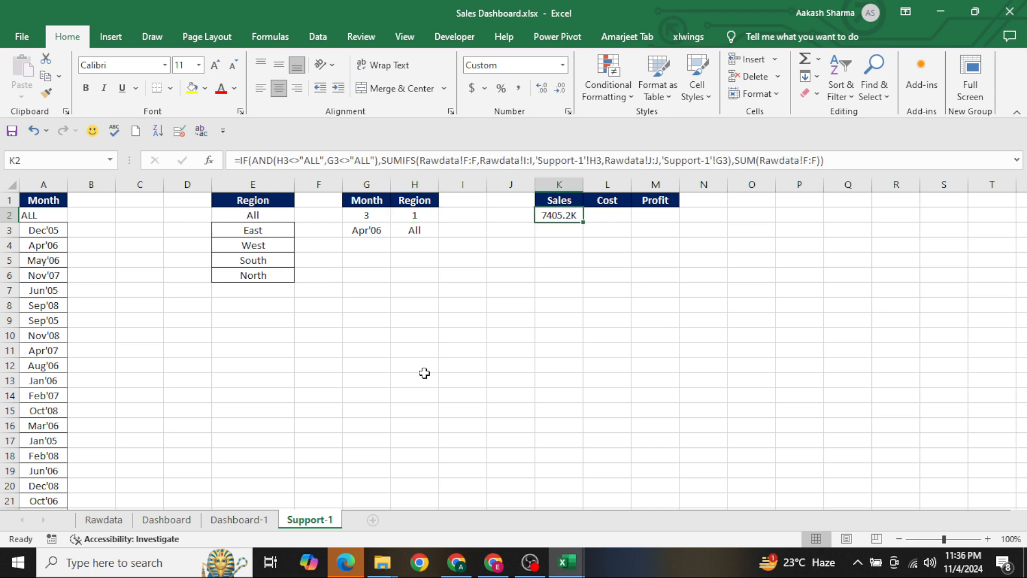
key("Left")
key("Left")
key("Left")
key("Down")
scroll(424, 373, "right", 5)
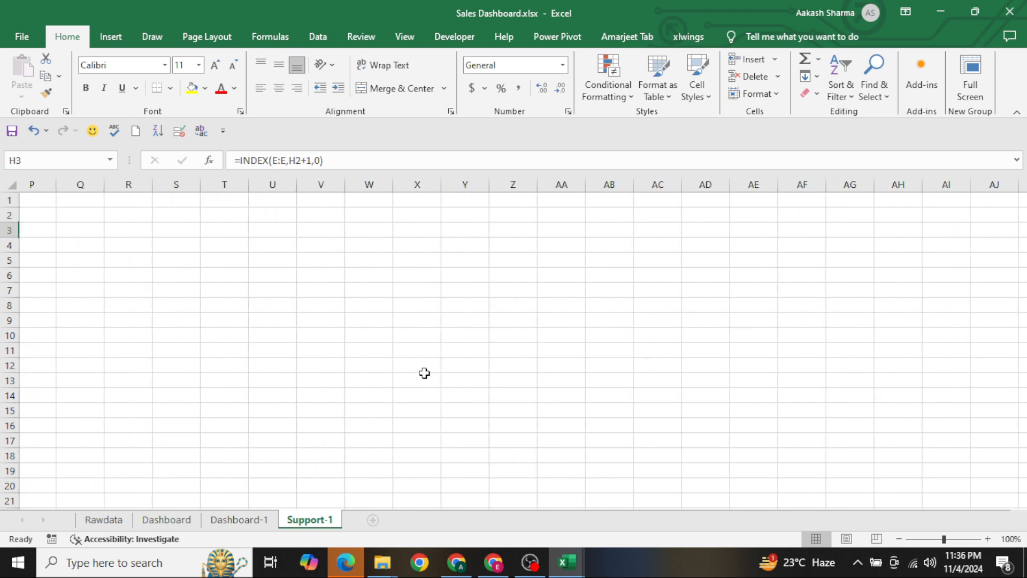
key("Up")
key("Right")
key("Right")
key("Right")
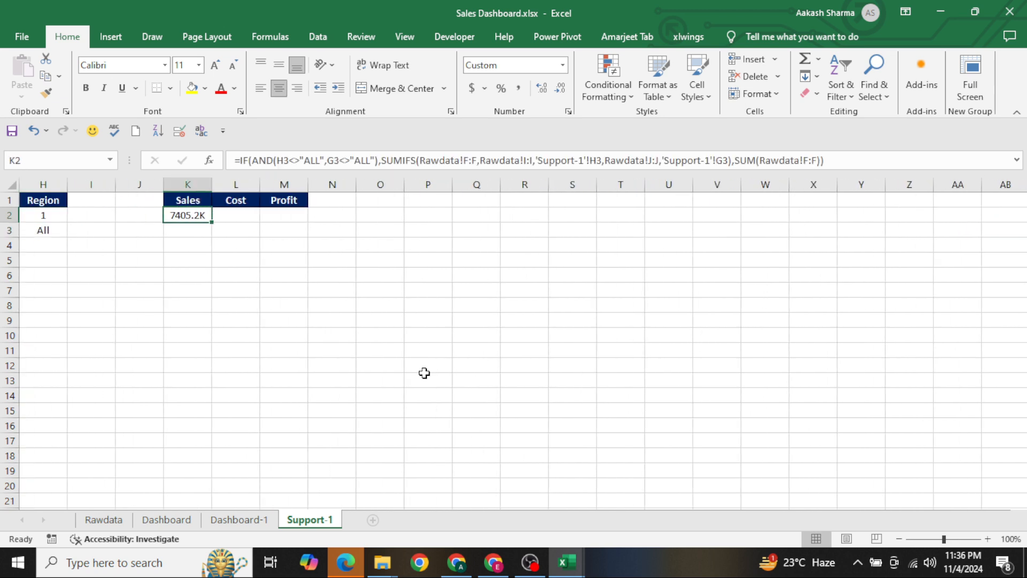
Try replacing AND with OR in the IF condition of the Sales formula in cell K2
left_click(278, 161)
key("Left")
key("ctrl+shift+Left")
type("OR")
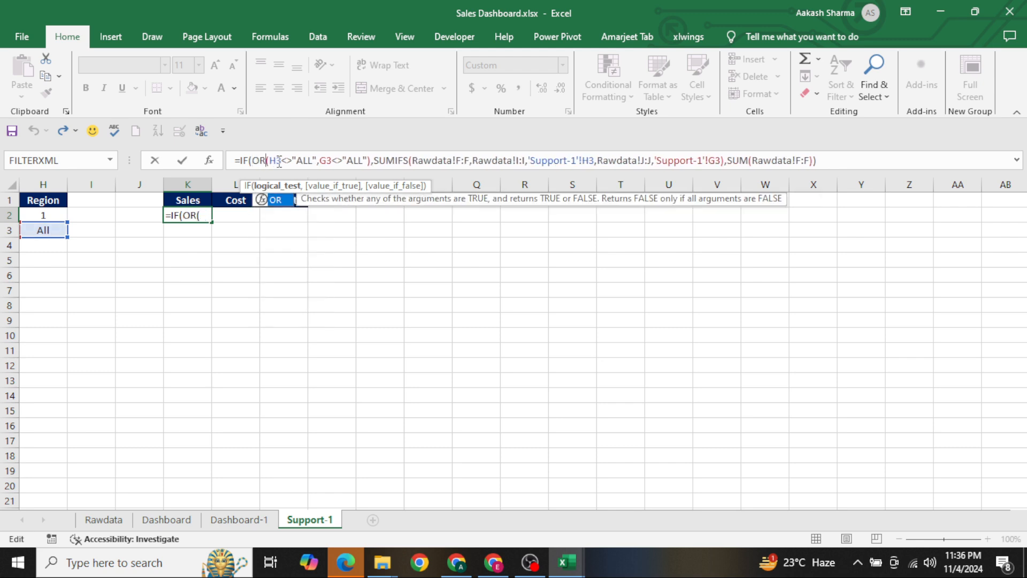
key("Return")
key("Up")
key("Left")
key("Left")
key("Left")
key("Left")
key("Left")
key("Left")
key("Left")
key("Left")
key("Left")
key("Left")
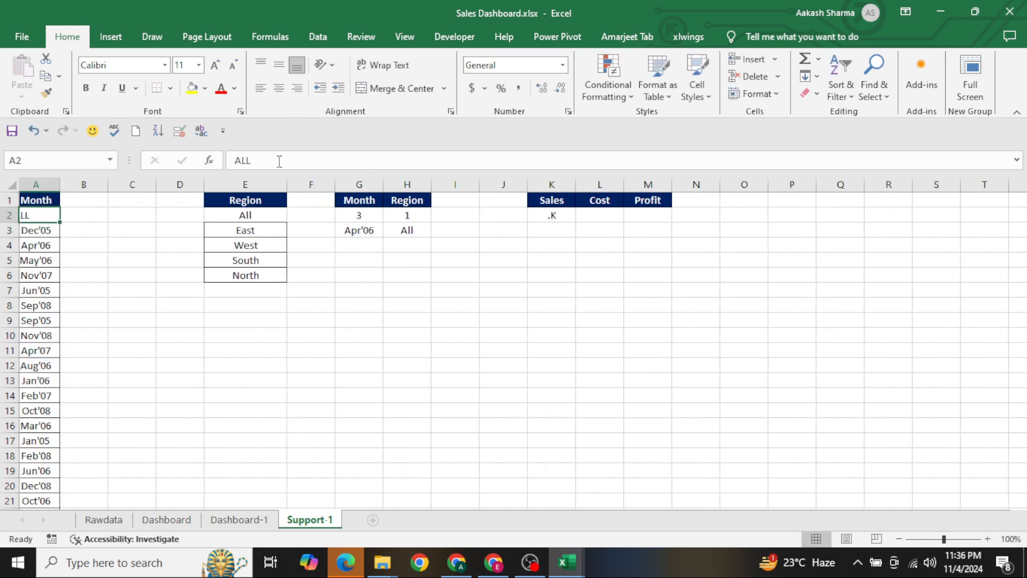
Undo the change from AND to OR in the Sales formula
key("Right")
key("Right")
key("Right")
key("Right")
key("Right")
key("Right")
key("Right")
key("ctrl+z")
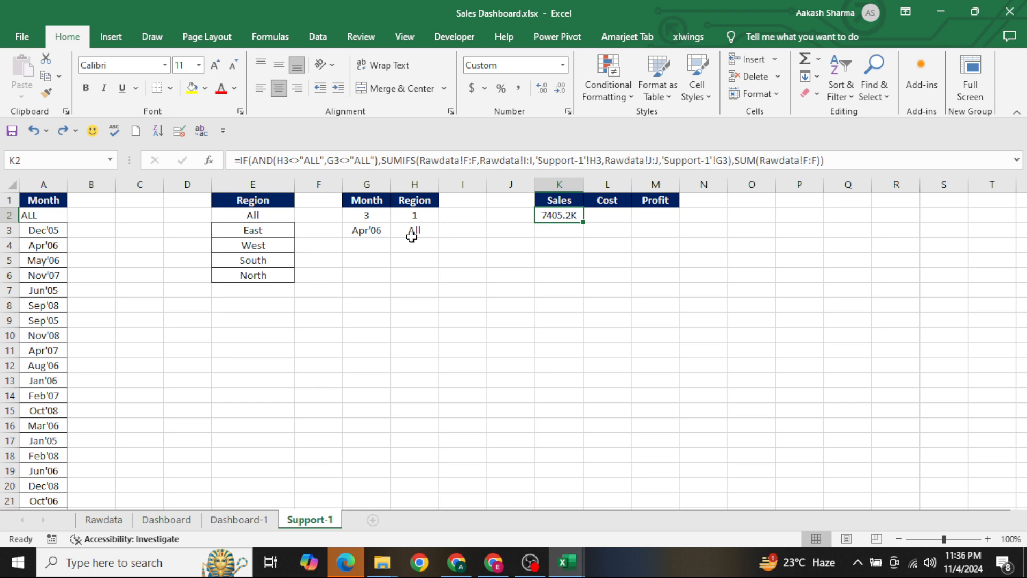
Set the Select Region combo box on Dashboard-1 to East and check the Sales total on Support-1
key("ctrl+Page_Up")
left_click(330, 275)
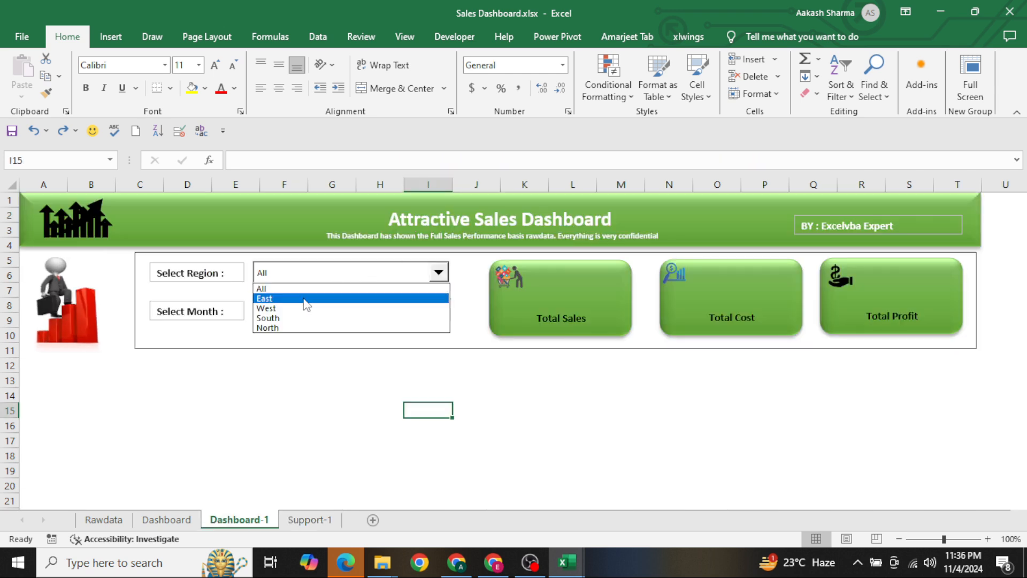
left_click(307, 304)
key("ctrl+Page_Down")
key("Right")
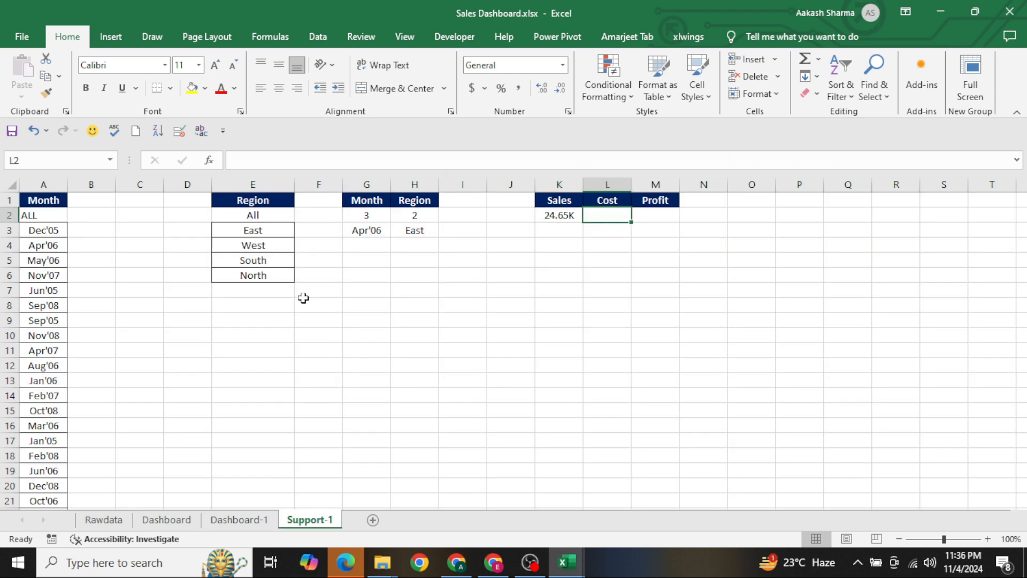
key("Left")
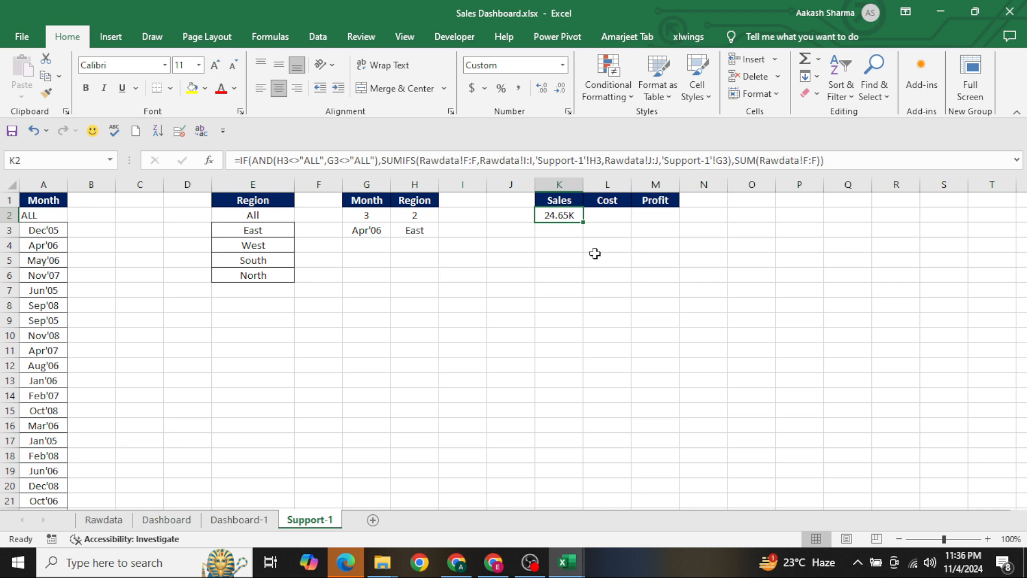
Set Select Region to All and Select Month to ALL on Dashboard-1, and check the Sales total on Support-1
key("ctrl+Page_Up")
left_click(424, 277)
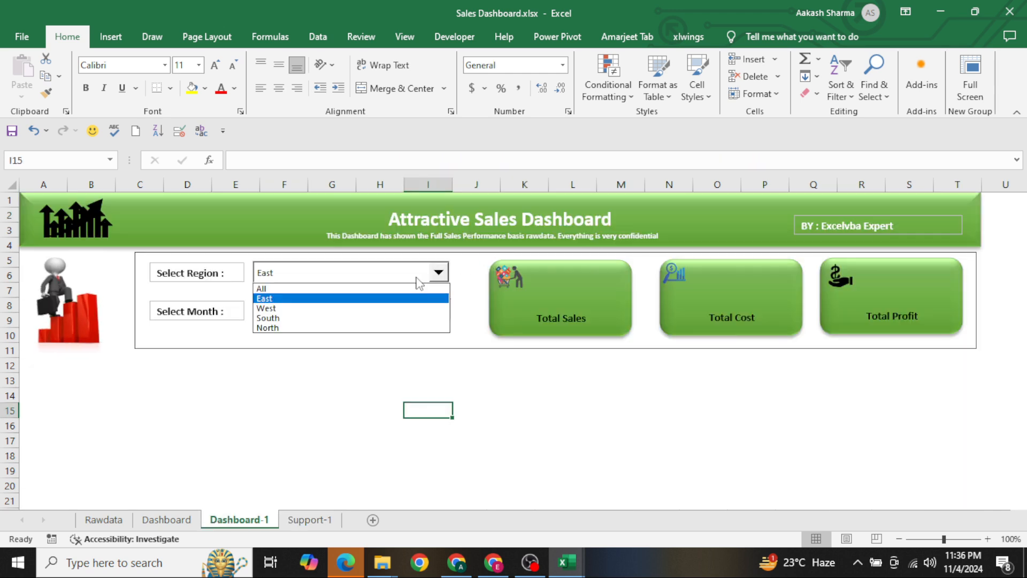
left_click(389, 289)
left_click(360, 308)
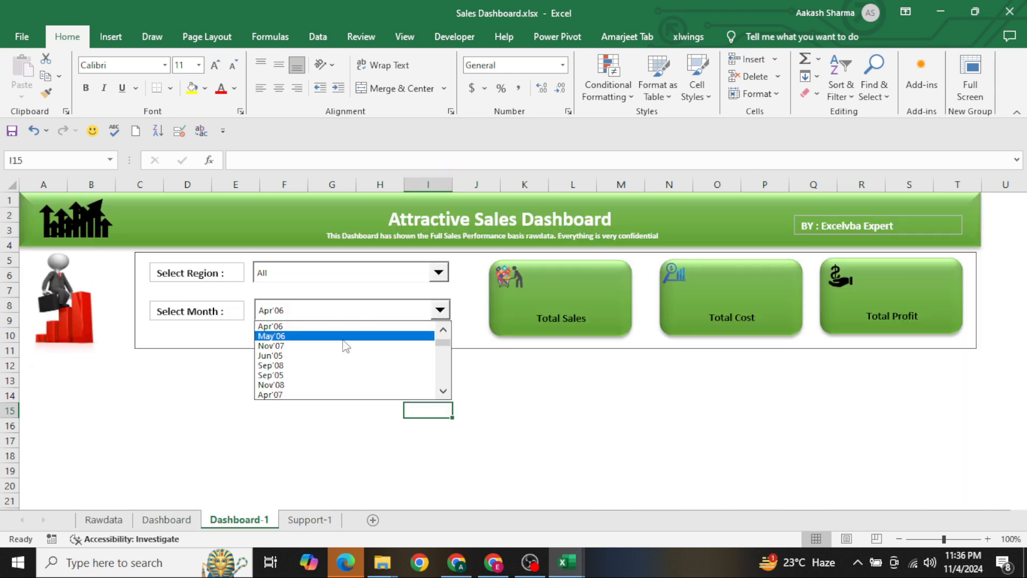
left_click(443, 330)
left_click(443, 330)
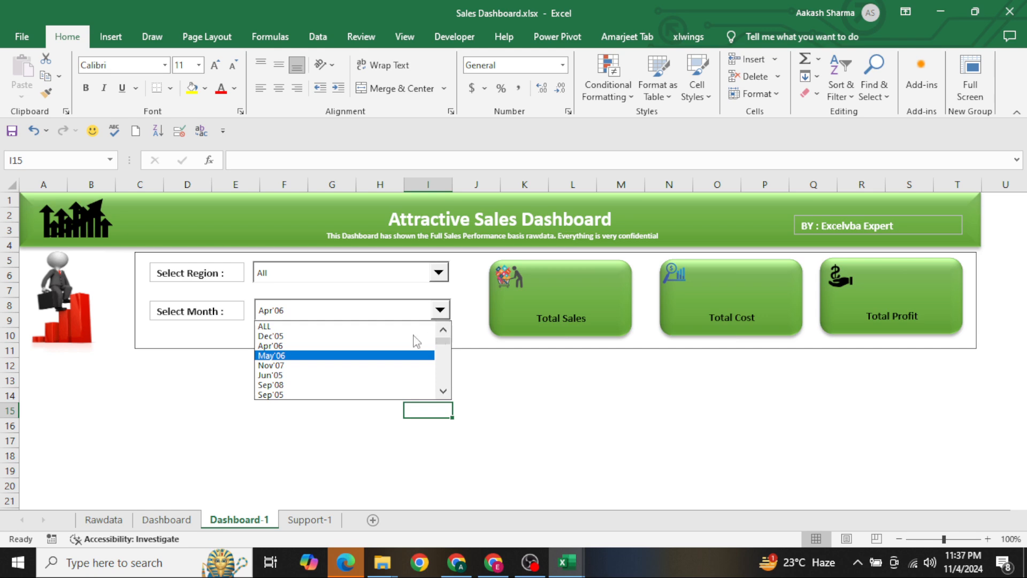
left_click(387, 326)
key("ctrl+Page_Down")
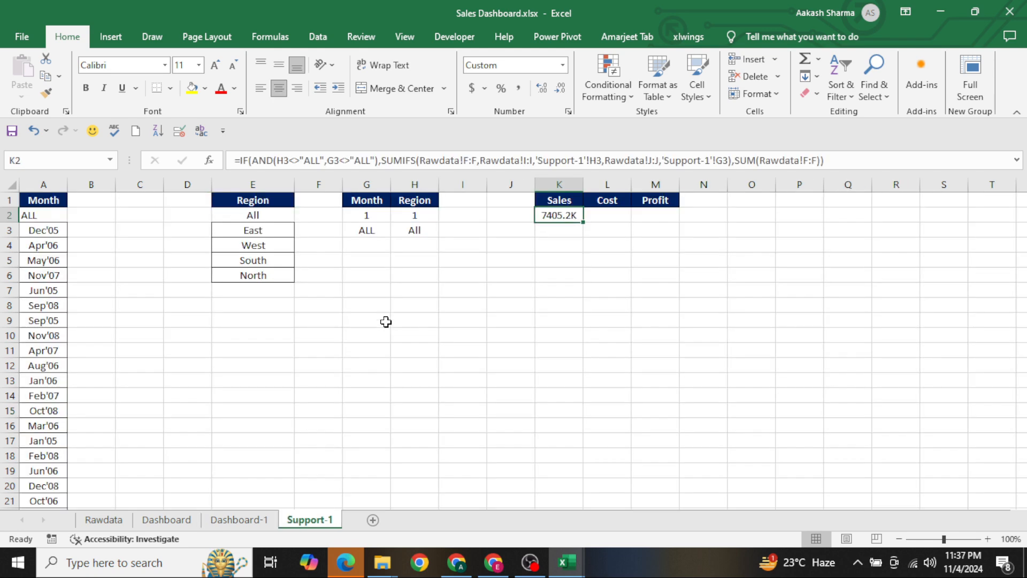
Check the sum of the Sales column on Rawdata to compare it with the Sales total on Support-1
key("ctrl+Page_Up")
key("ctrl+Page_Up")
key("ctrl+Page_Up")
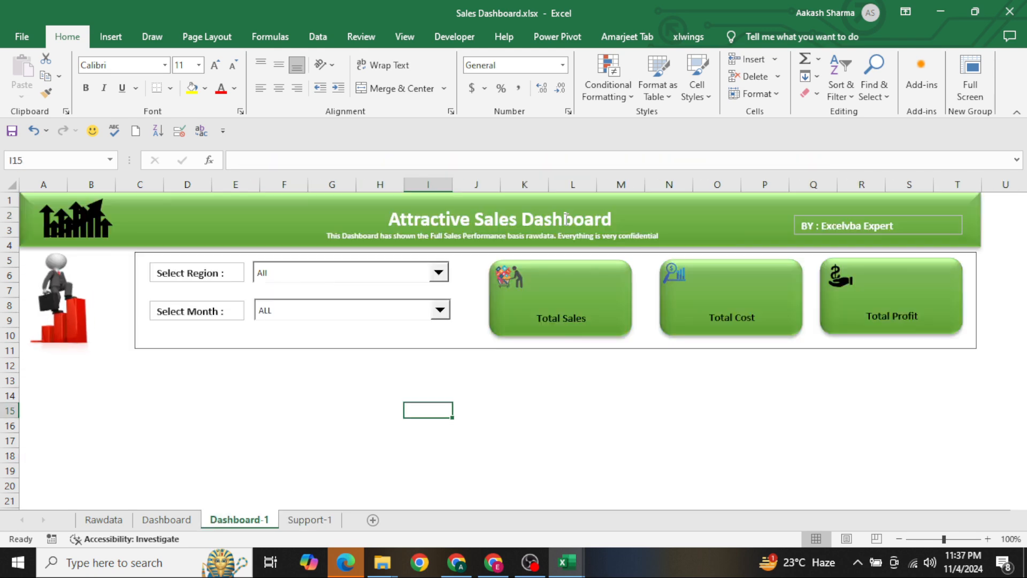
key("shift+Left")
key("shift+Left")
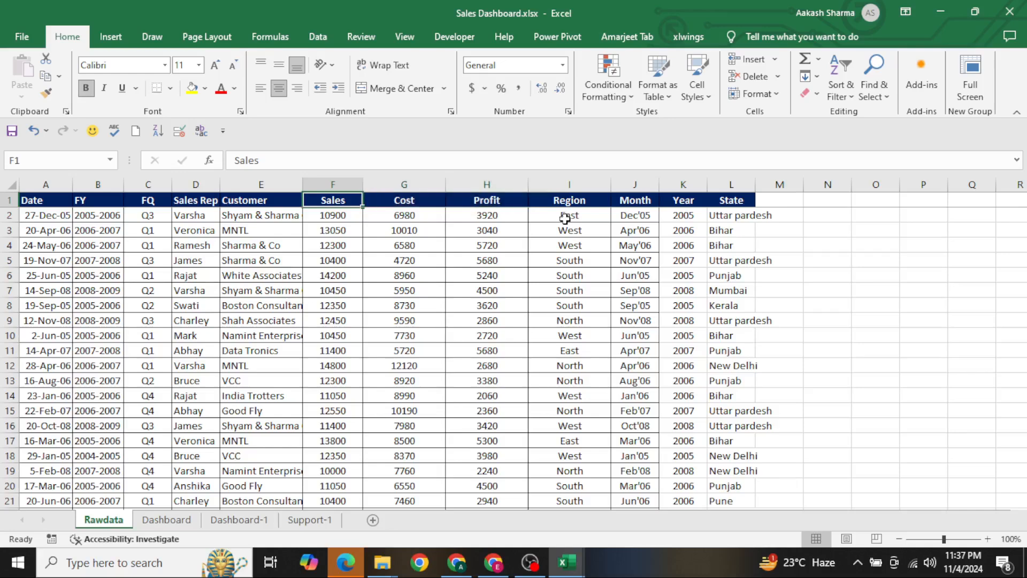
key("ctrl+shift+Down")
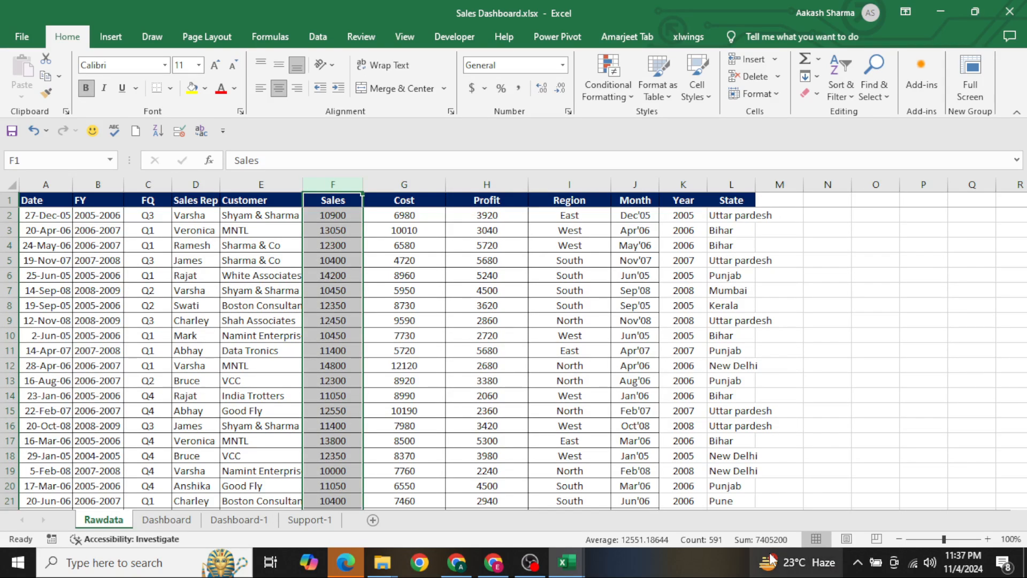
key("ctrl+Page_Down")
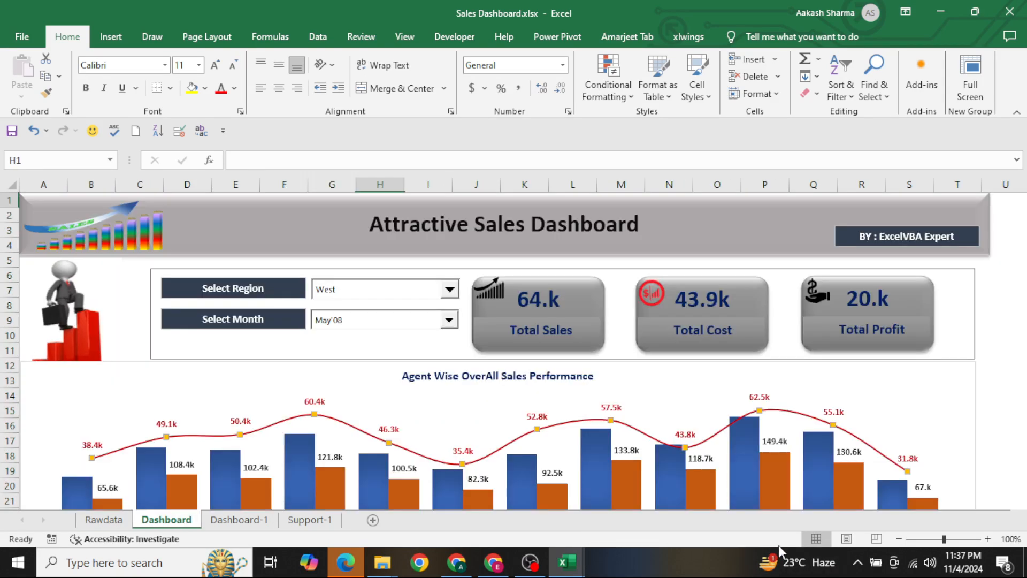
key("ctrl+Page_Up")
key("ctrl+Page_Down")
key("ctrl+Page_Down")
key("ctrl+Page_Down")
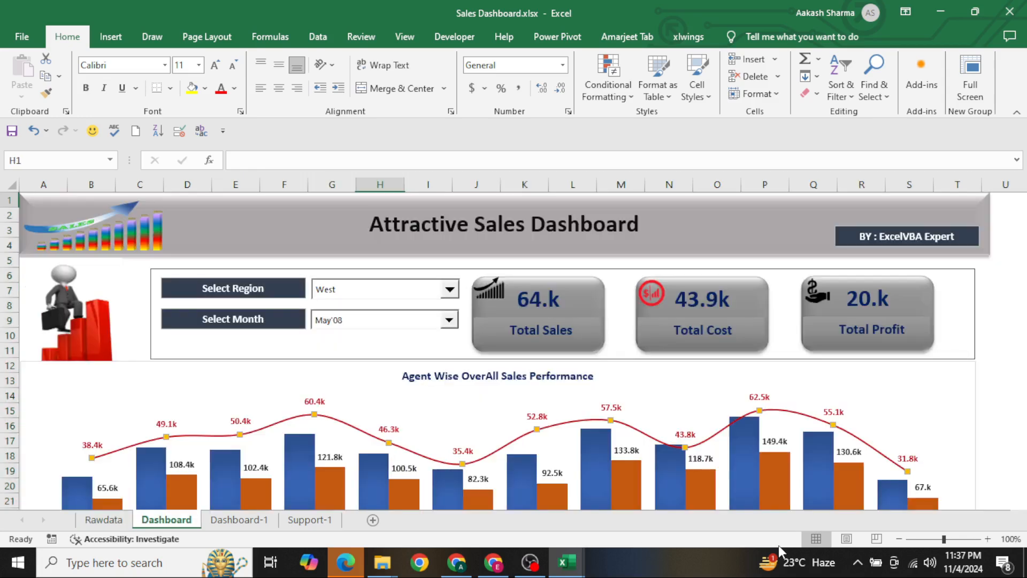
Copy the Sales formula text from K2 on Support-1 into the Cost cell L2
key("F2")
key("shift+Home")
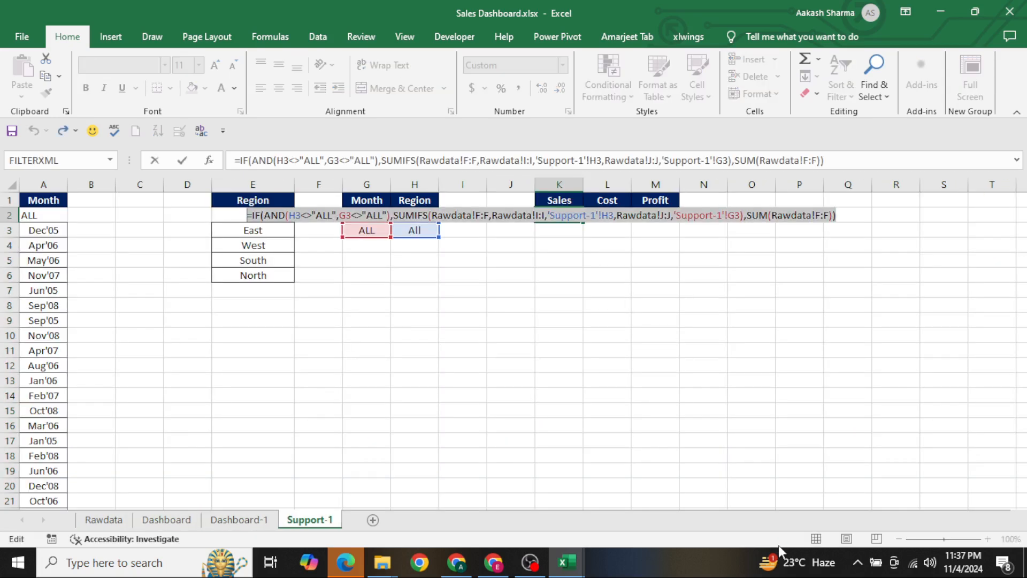
key("ctrl+c")
key("Tab")
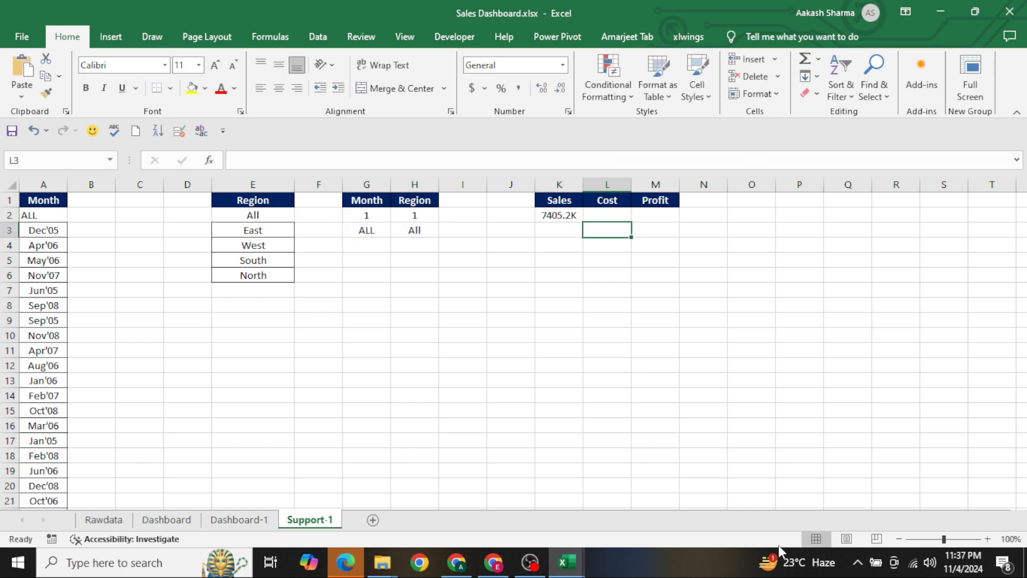
key("ctrl+v")
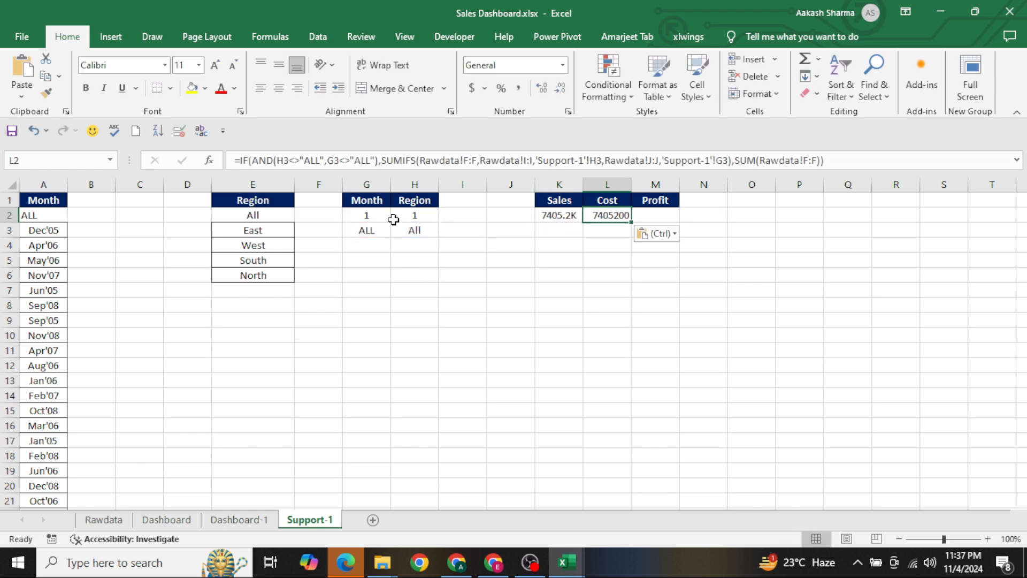
Change the SUMIFS sum range in the Cost formula in L2 to Rawdata!G:G
left_click(465, 161)
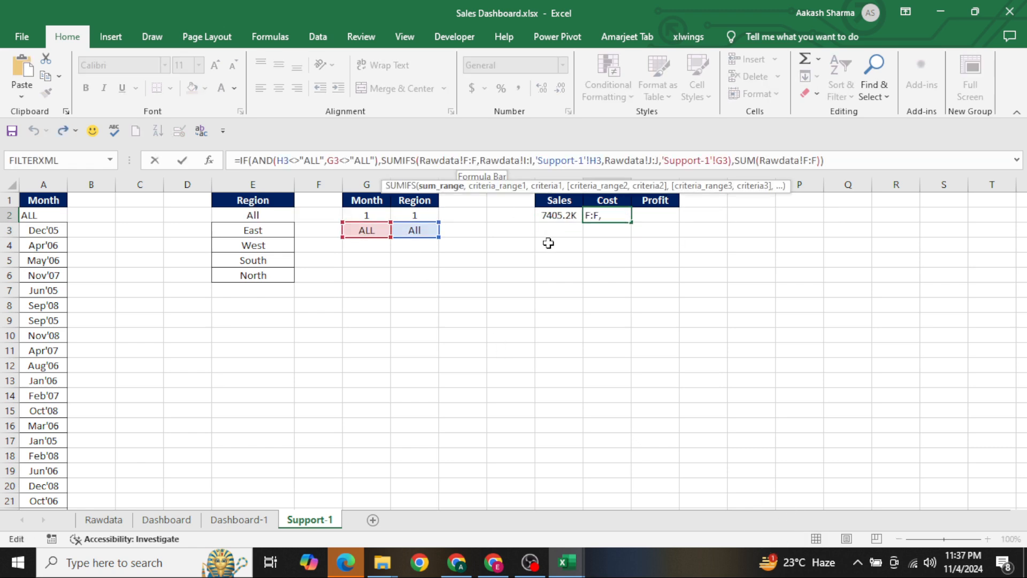
key("BackSpace")
type("g")
key("Delete")
type("g")
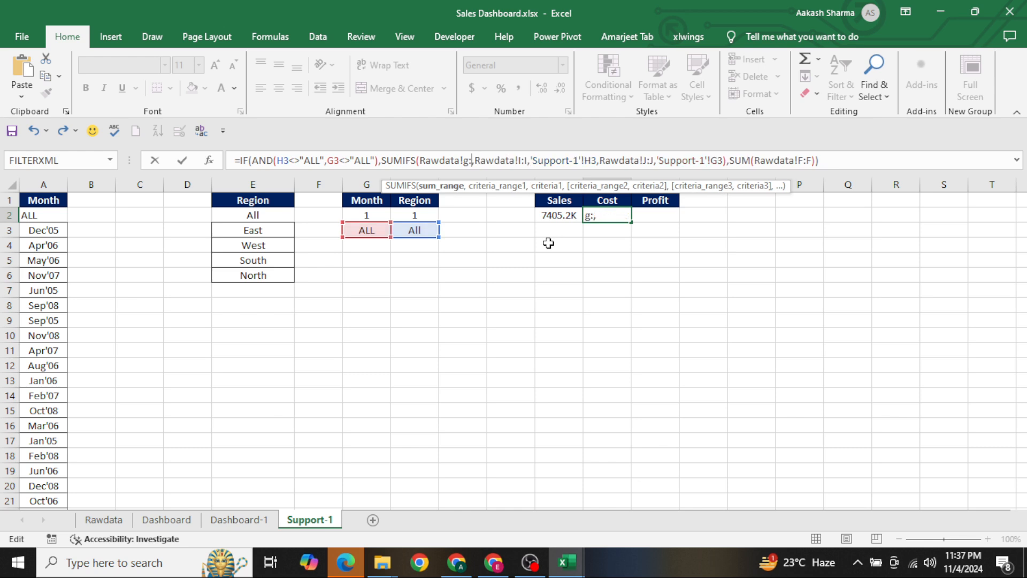
key("ctrl+Return")
Copy the Cost formula text from L2 into the Profit cell M2
key("F2")
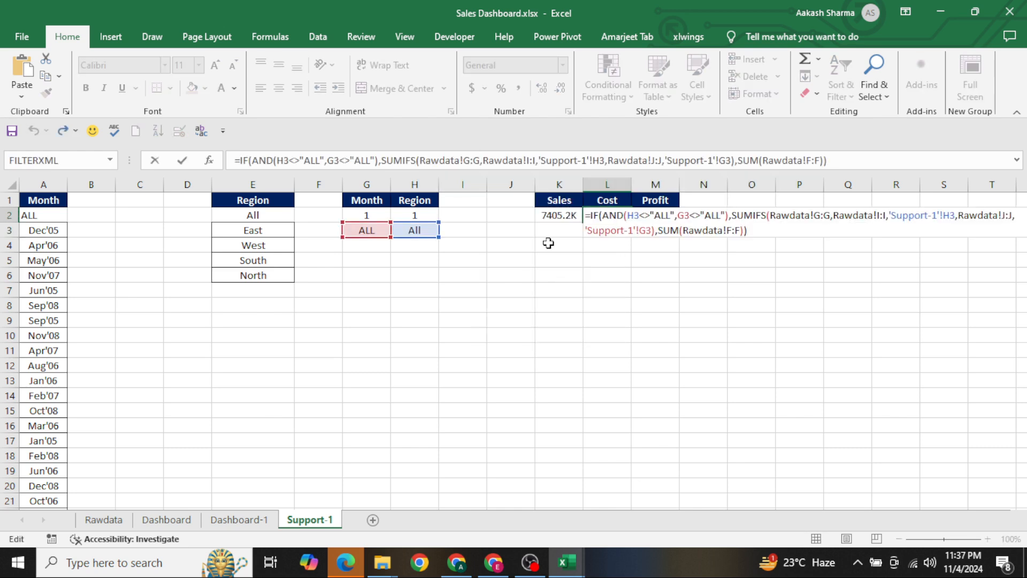
key("ctrl+shift+Home")
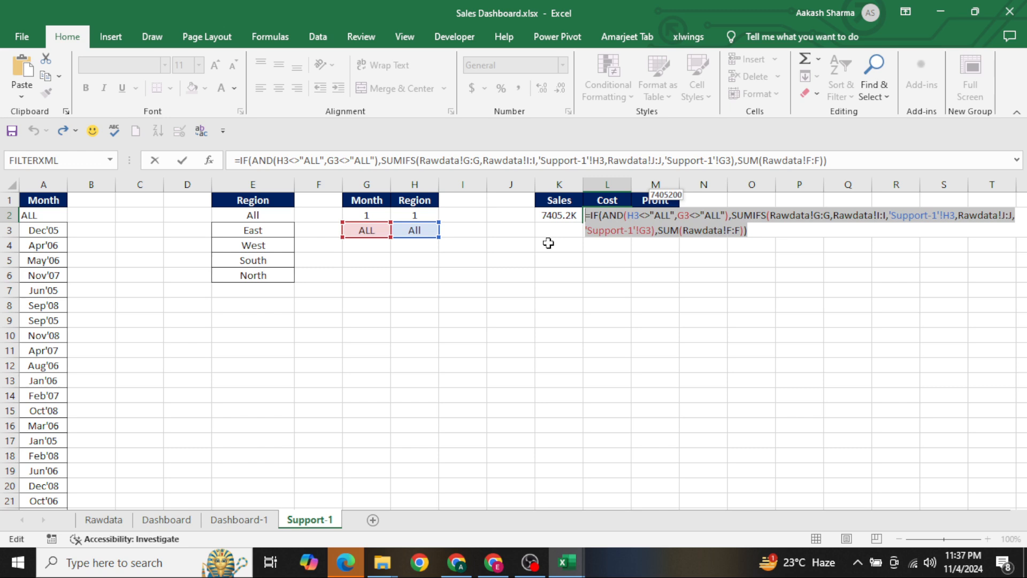
key("ctrl+c")
key("Escape")
key("Right")
key("ctrl+v")
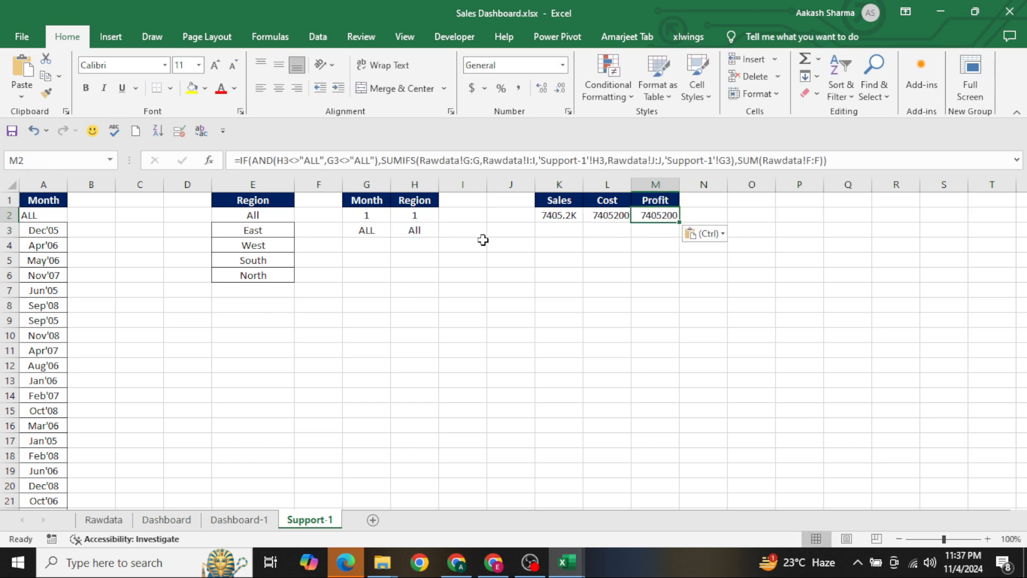
Change the SUMIFS sum range in the Profit formula in M2 to Rawdata!H:H
left_click(470, 168)
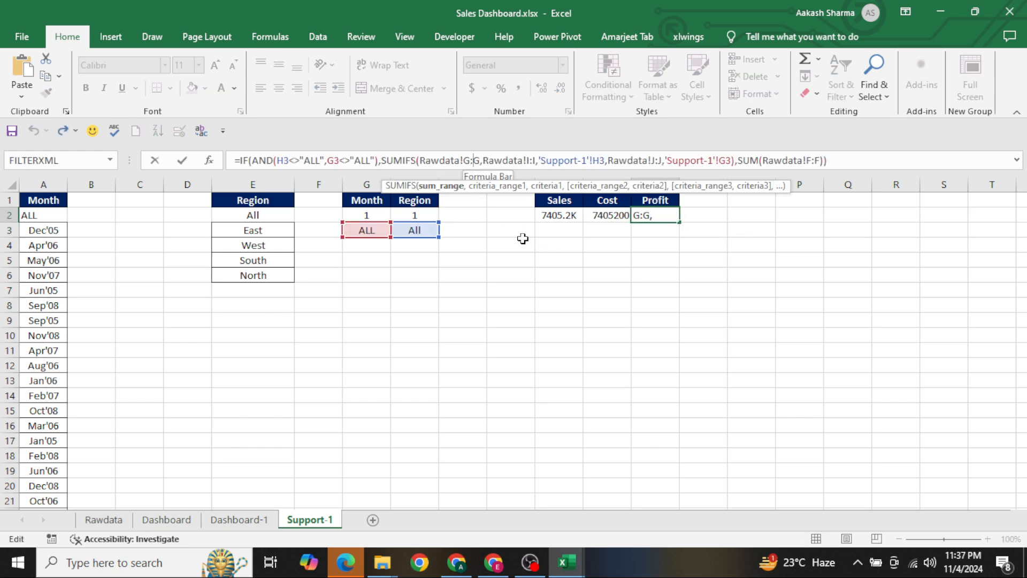
key("BackSpace")
key("BackSpace")
type("H")
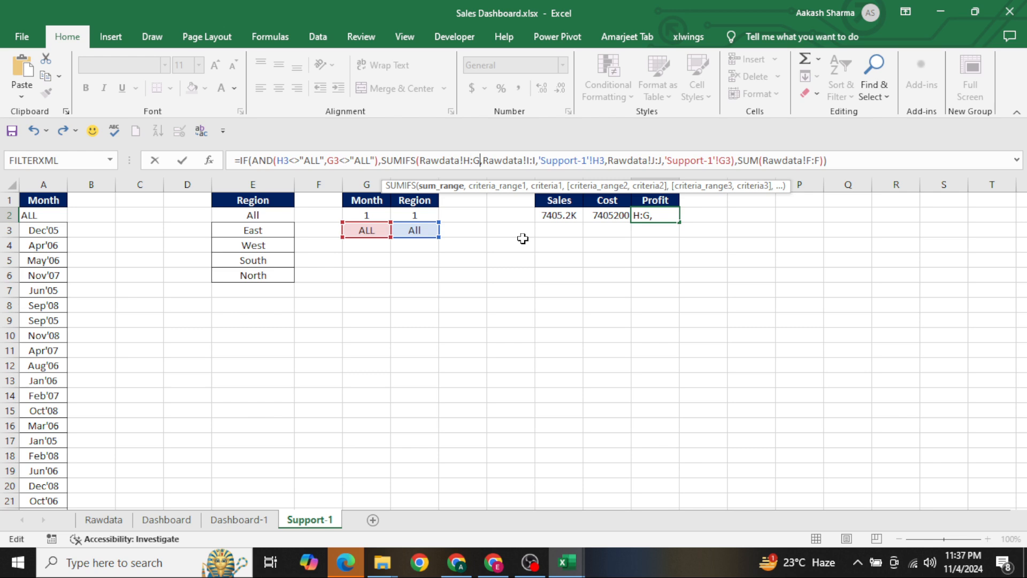
key("BackSpace")
type("H")
key("Return")
Paste only the formatting of the Sales cell K2 onto the Cost and Profit cells L2:M2
key("Up")
key("Left")
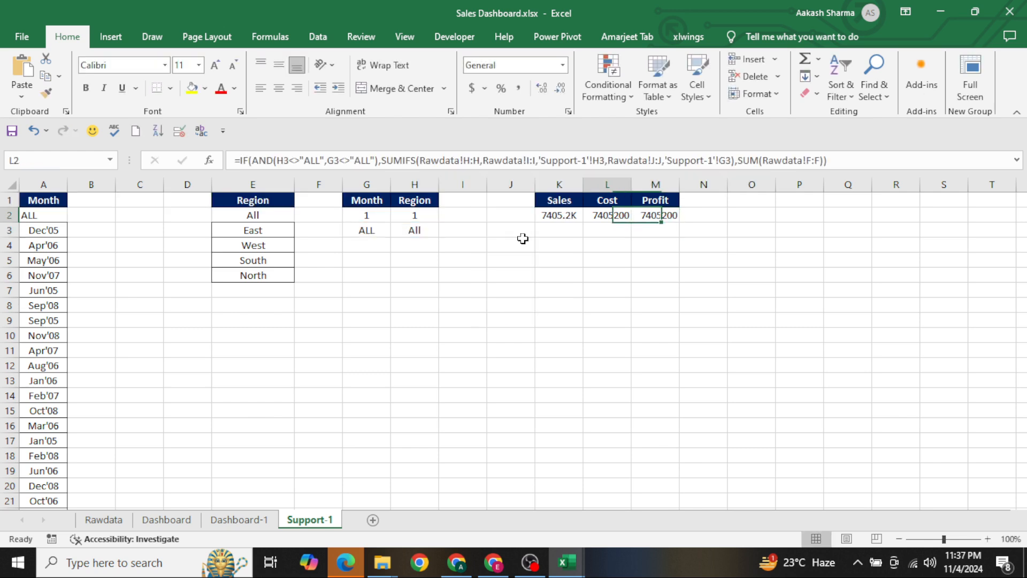
key("Left")
key("ctrl+c")
key("Right")
key("shift+Right")
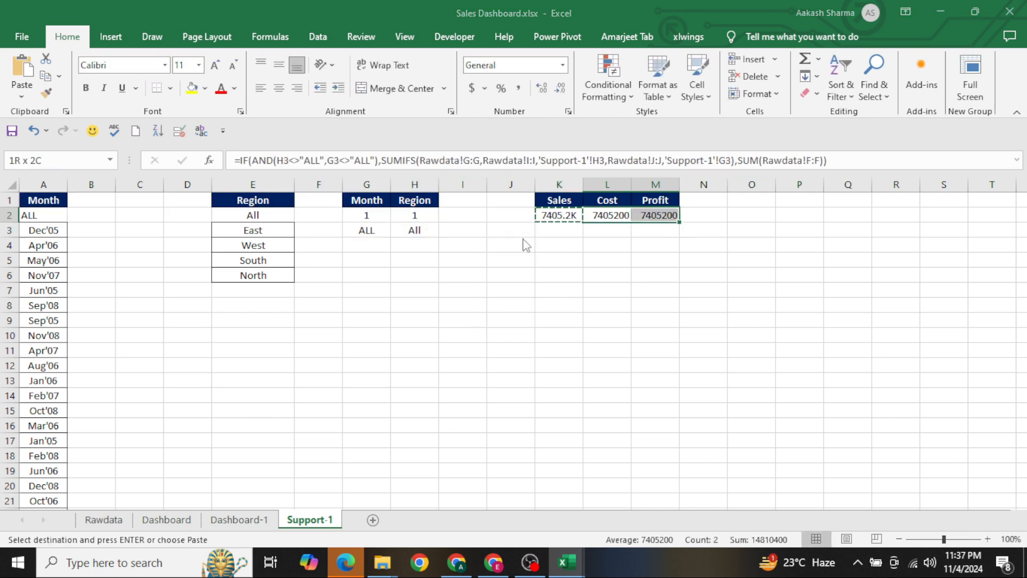
key("ctrl+alt+v")
key("t")
key("Return")
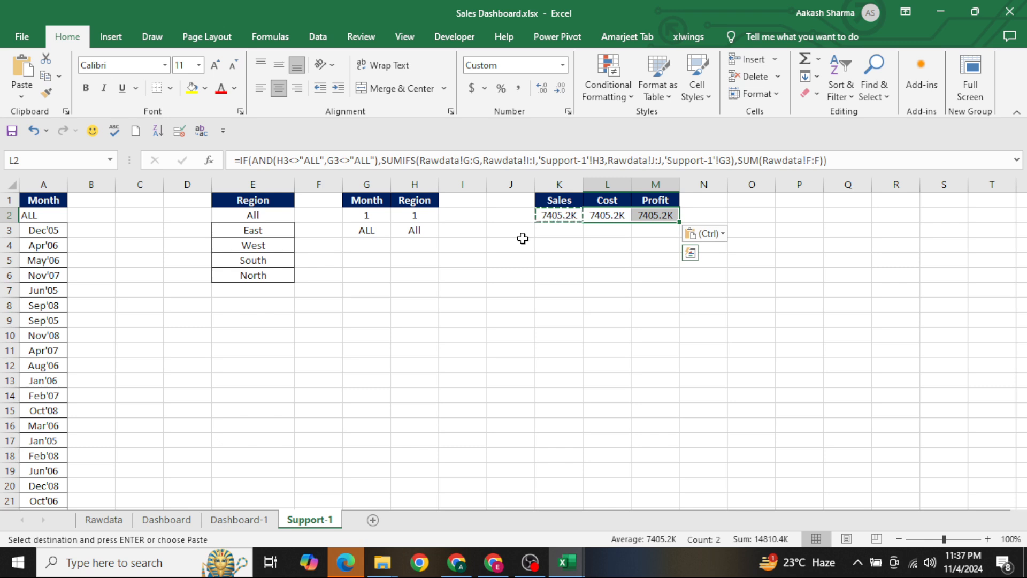
key("Escape")
Compare the Sales and Cost formulas, and change the final SUM range in the Cost formula in L2 to Rawdata!G:G
key("Left")
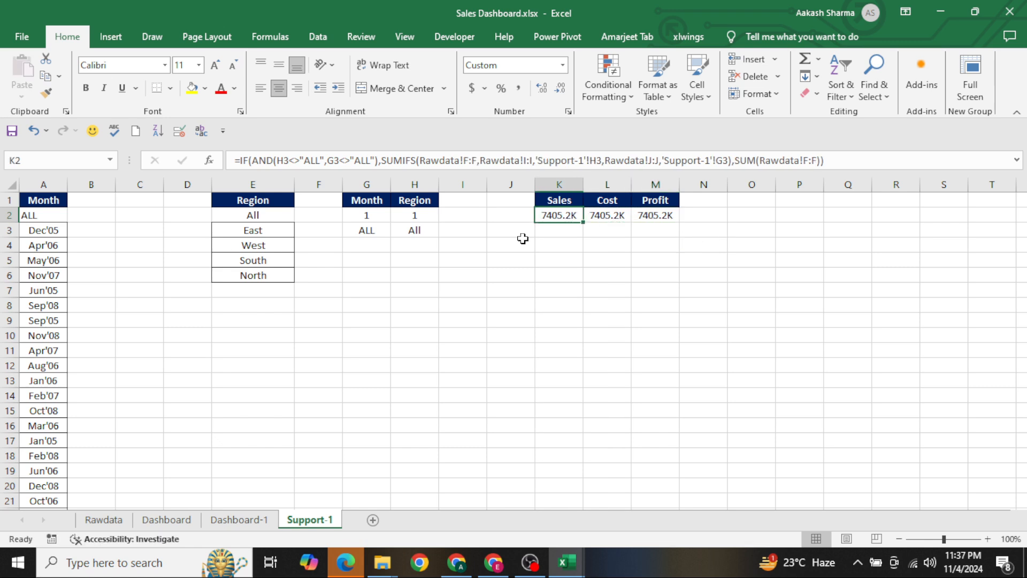
key("Right")
key("Left")
key("Right")
key("Left")
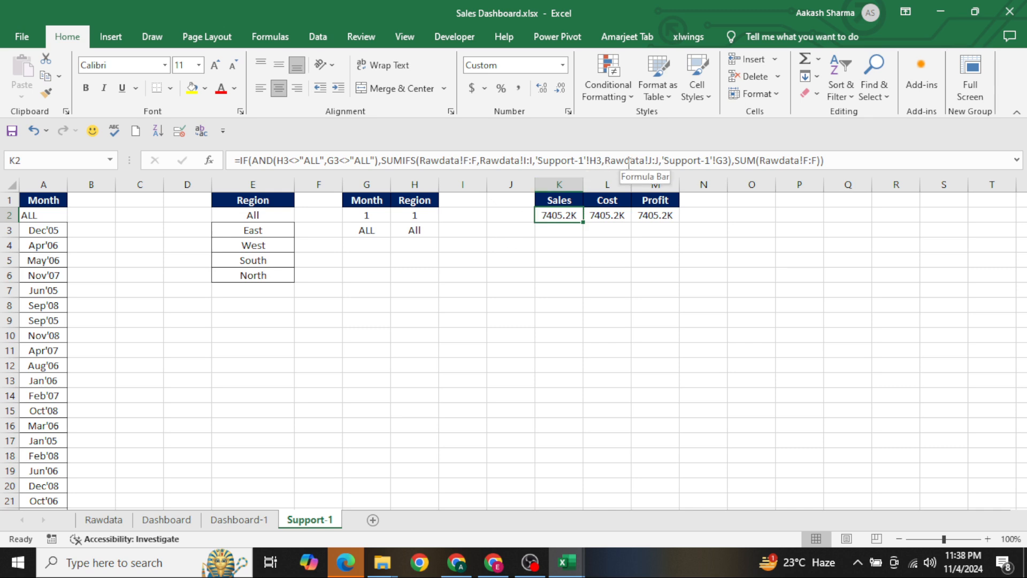
key("Right")
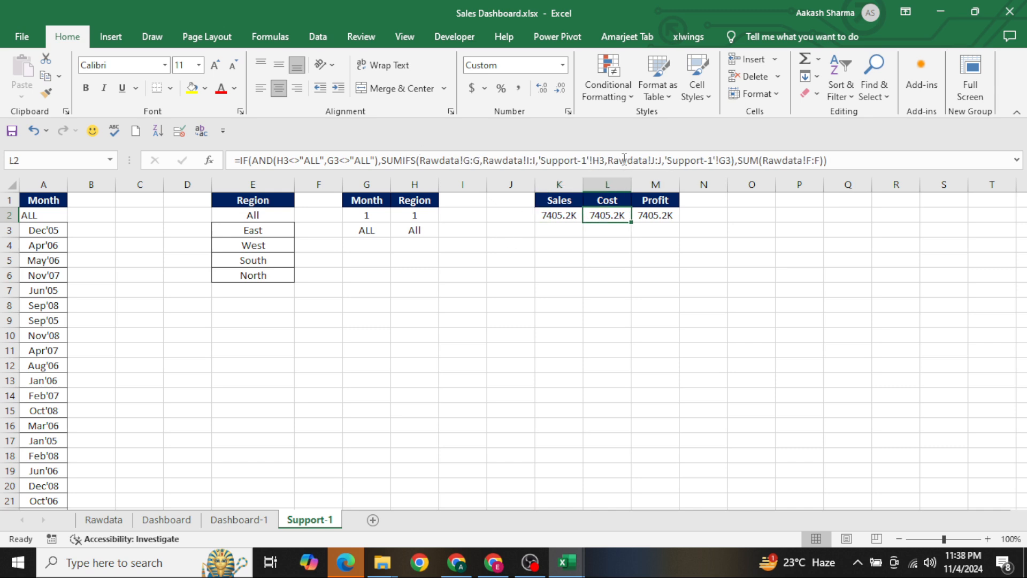
left_click(812, 161)
key("BackSpace")
type("G")
key("Right")
key("Right")
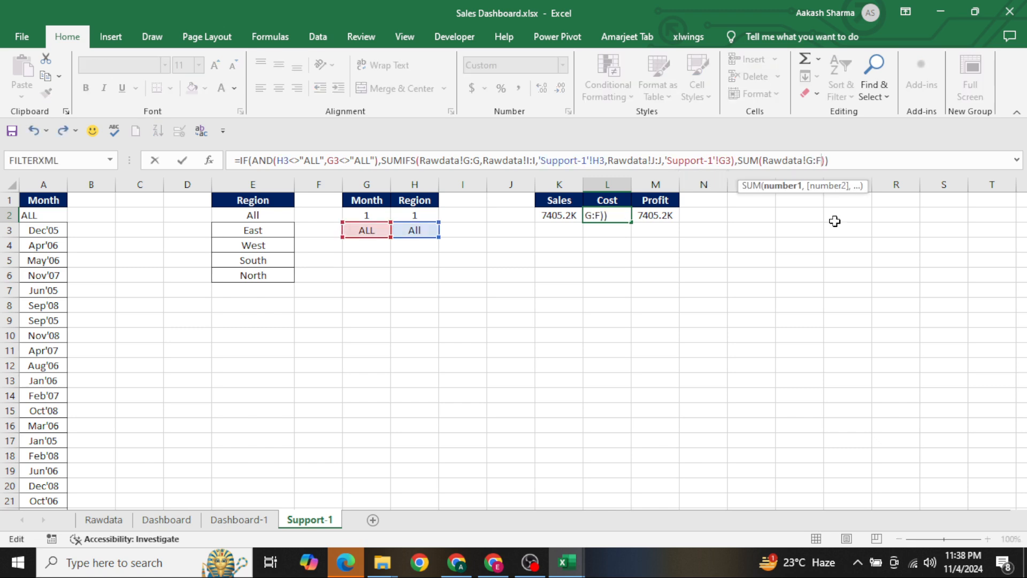
key("BackSpace")
type("G")
key("Return")
Change the final SUM range in the Profit formula in M2 to Rawdata!H:H
key("Up")
key("Right")
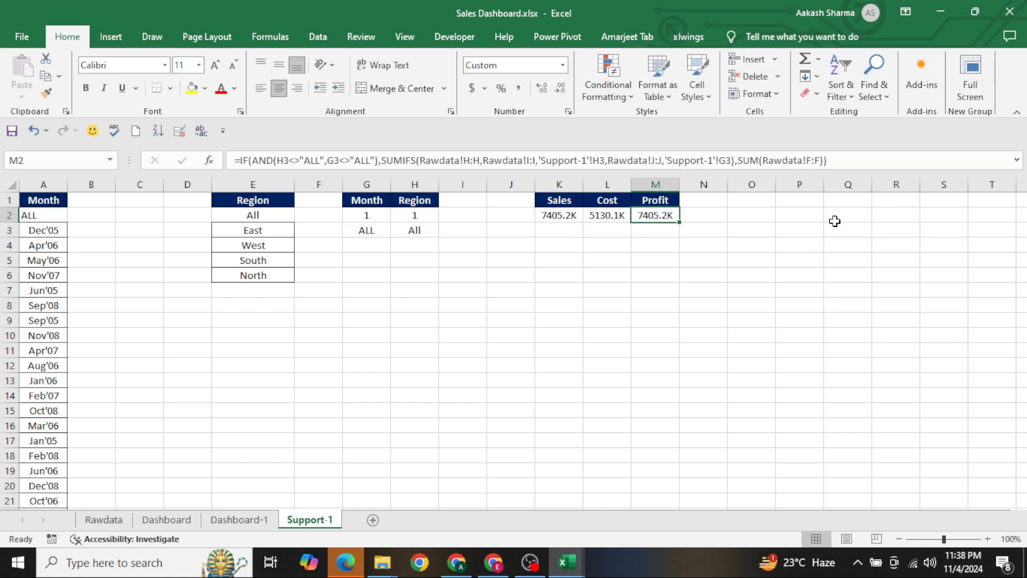
left_click(812, 161)
key("BackSpace")
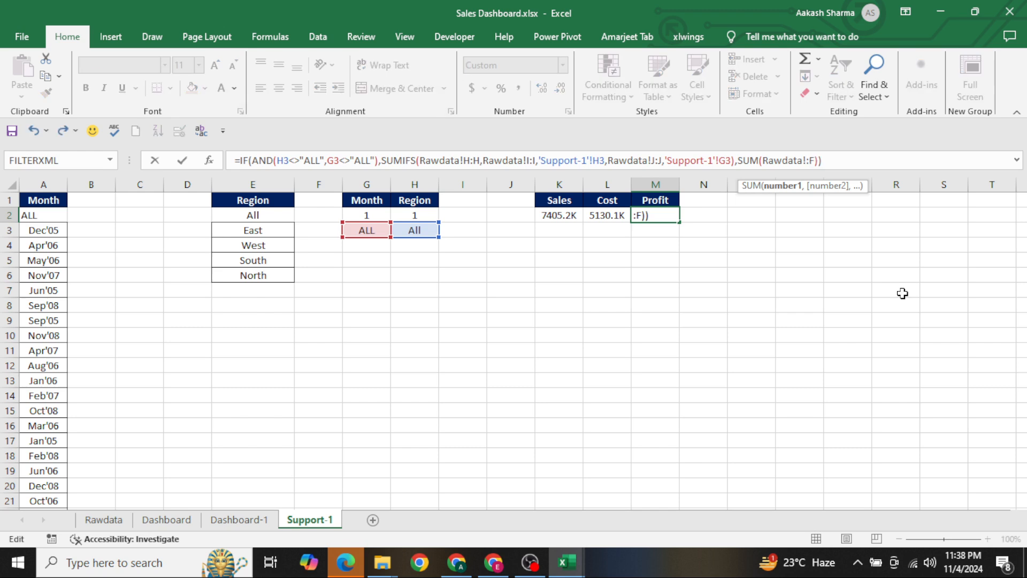
type("H")
key("Right")
key("Right")
key("BackSpace")
type("H")
key("Return")
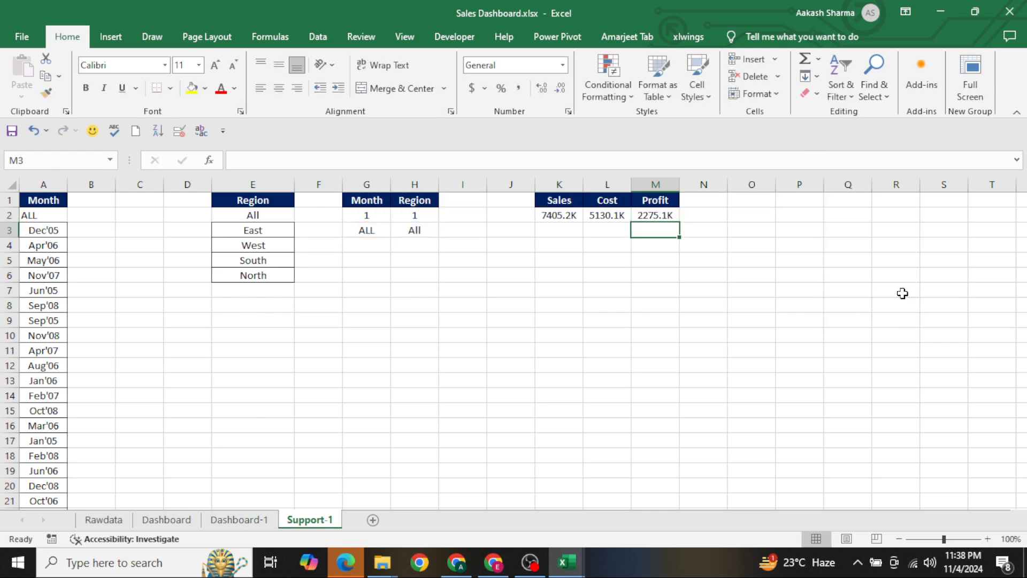
key("Up")
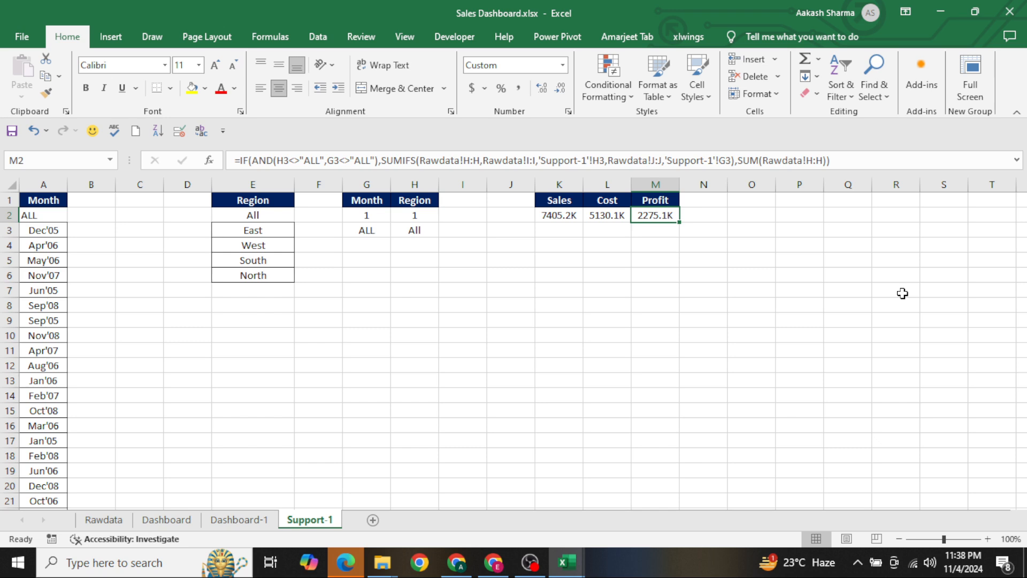
Link the rounded rectangle of the Total Sales card on Dashboard-1 to the Sales total with ='Support-1'!K2
key("ctrl+Page_Up")
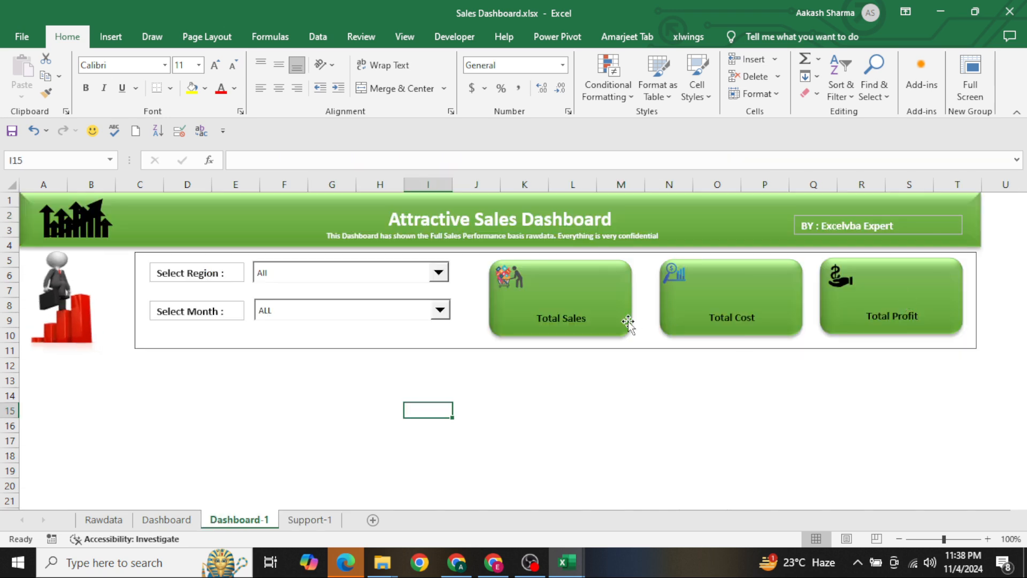
left_click(588, 272)
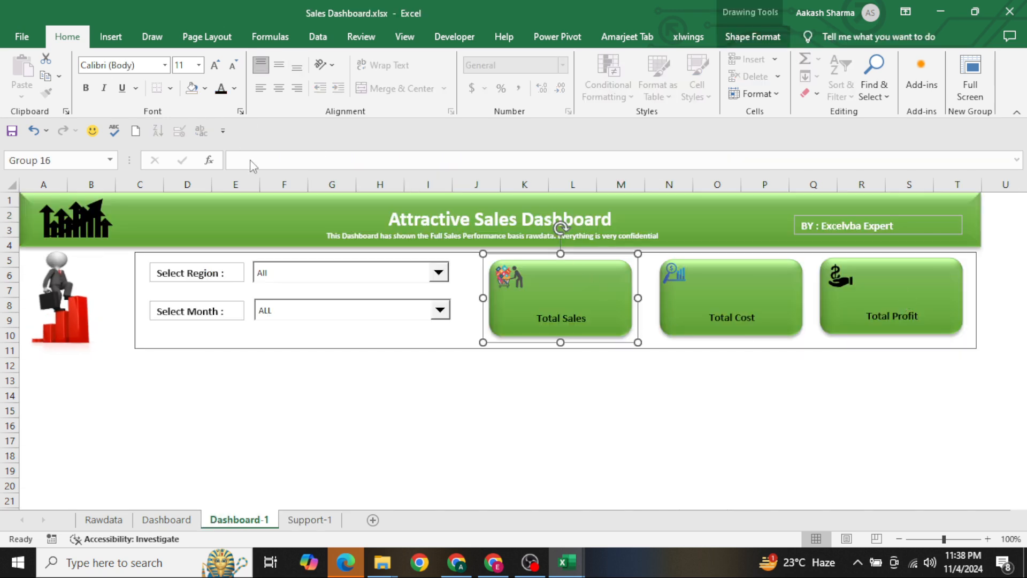
left_click(601, 293)
left_click(414, 161)
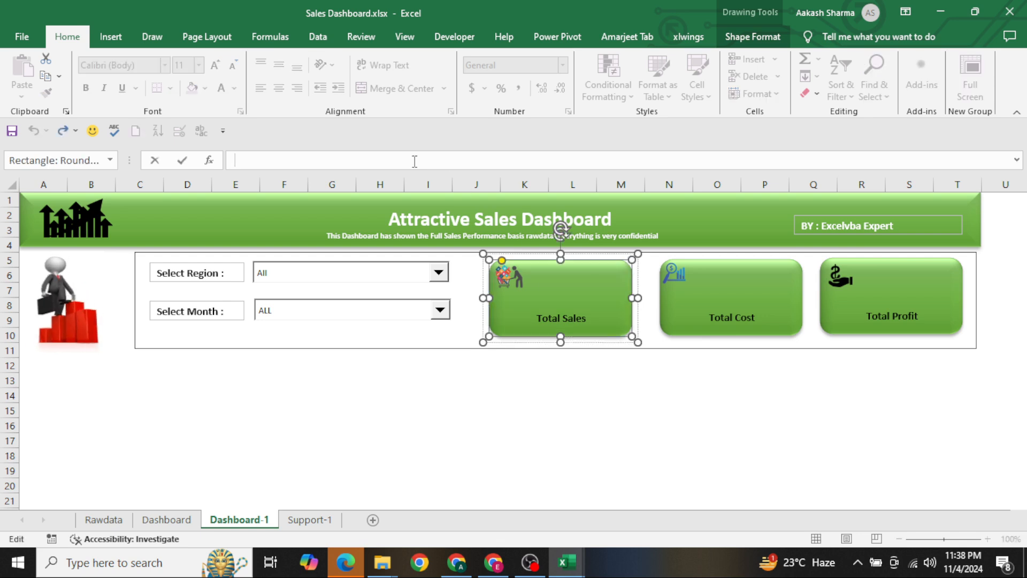
type("=")
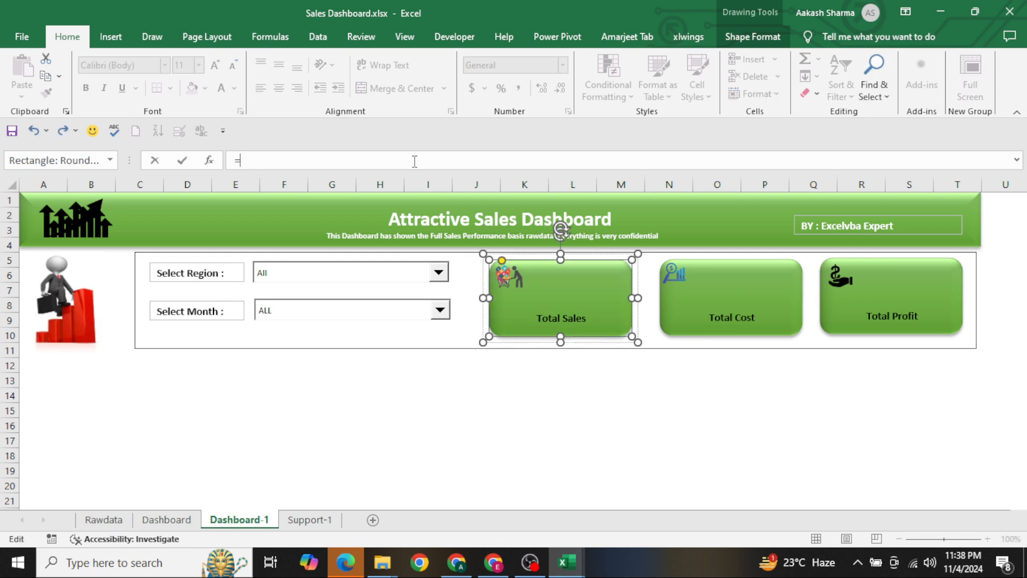
left_click(302, 519)
left_click(568, 214)
key("Return")
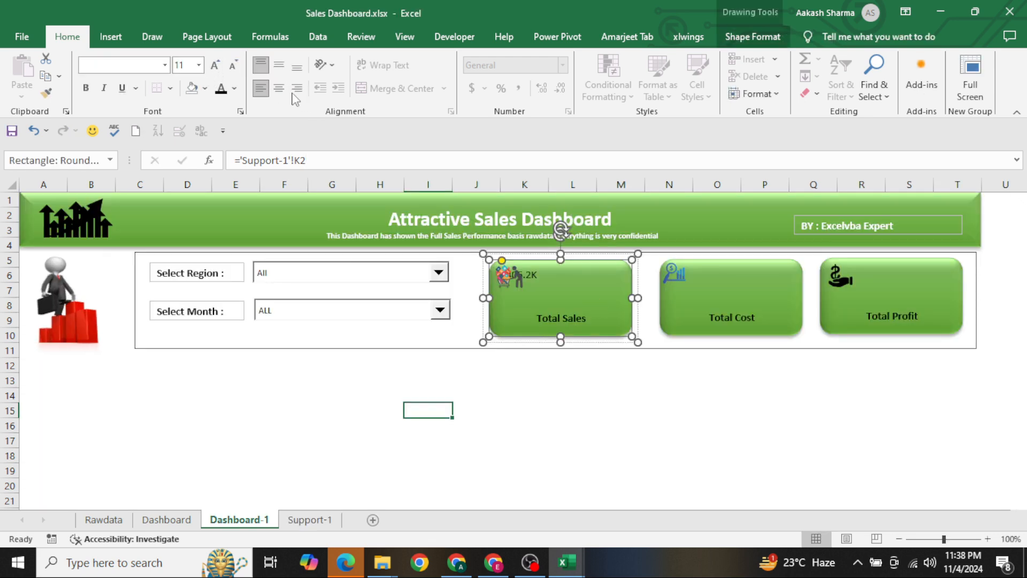
Centre the Total Sales card's value vertically and horizontally, and make it 24 pt bold
left_click(281, 69)
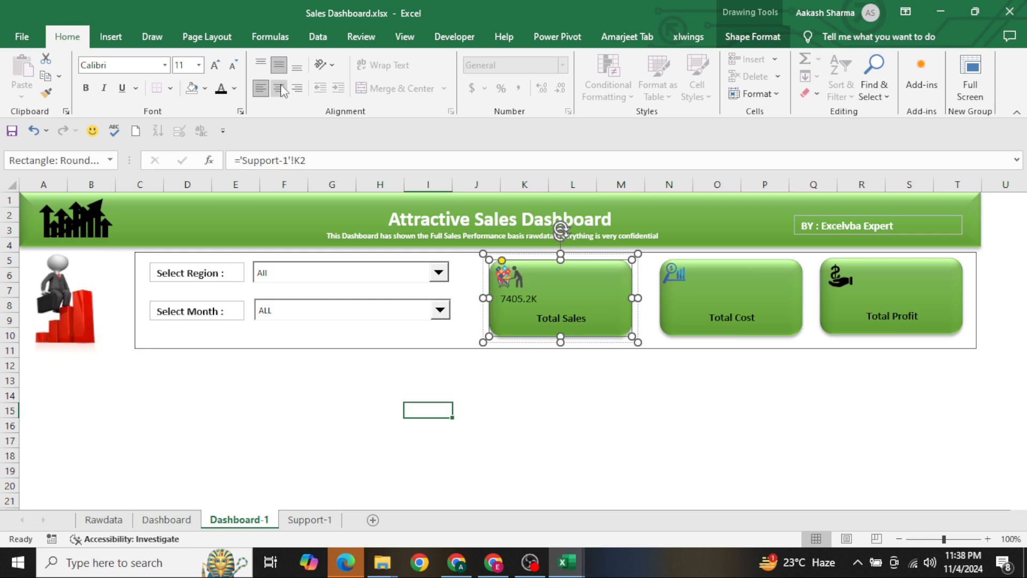
left_click(281, 88)
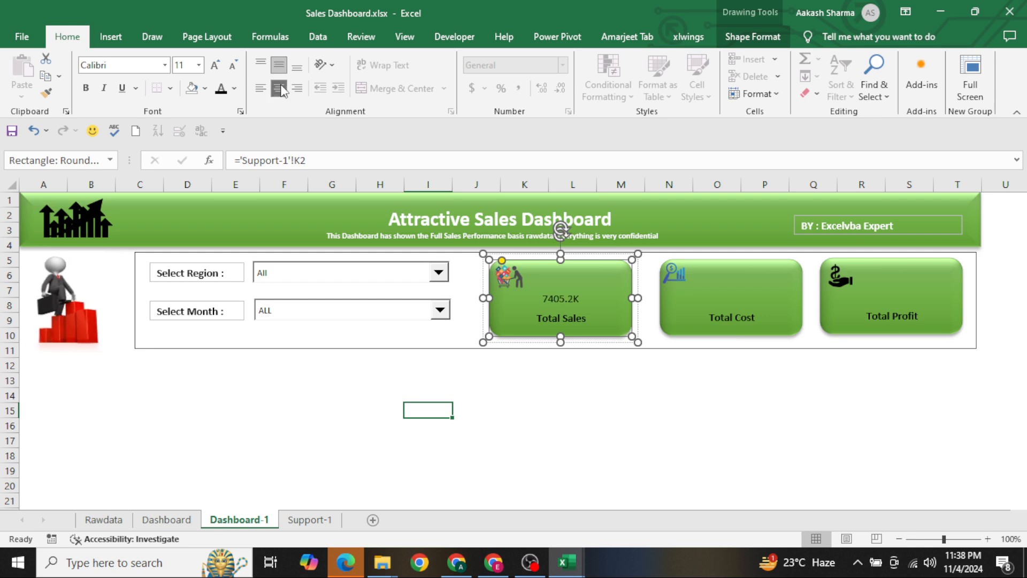
left_click(216, 66)
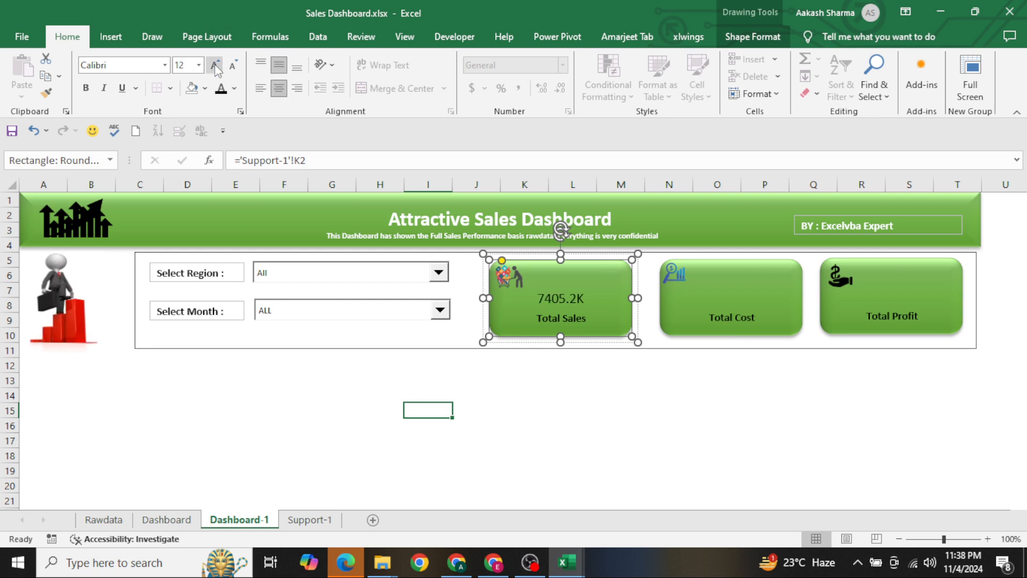
left_click(215, 66)
left_click(215, 66)
left_click(216, 66)
left_click(216, 66)
left_click(215, 66)
left_click(215, 66)
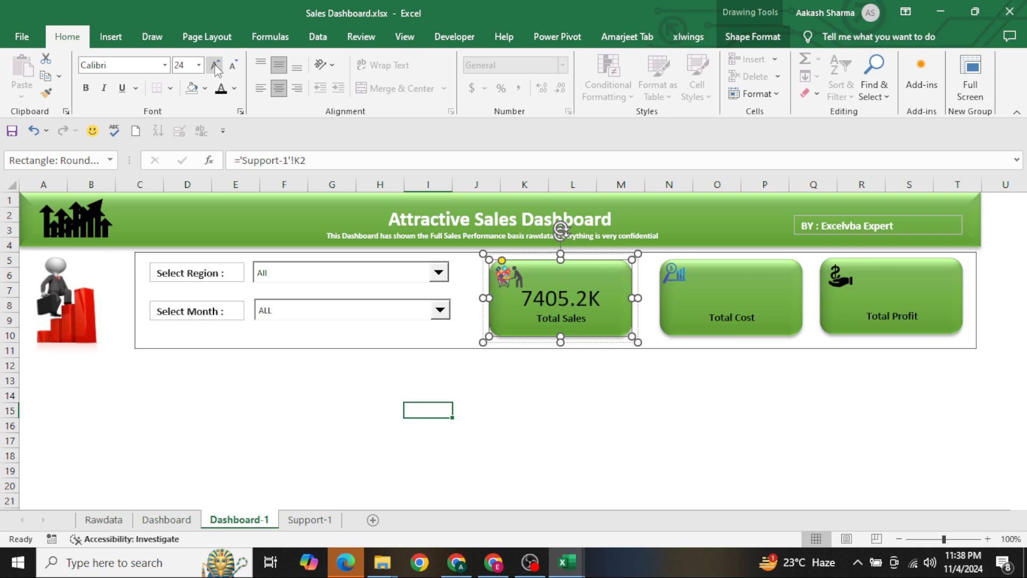
key("ctrl+b")
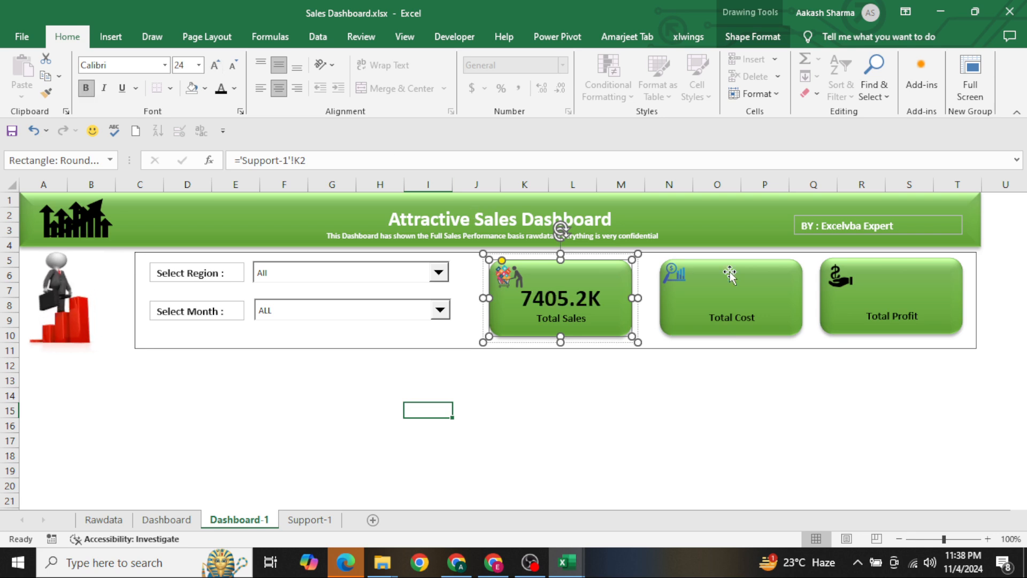
Link the rounded rectangle of the Total Cost card on Dashboard-1 to the Cost total with ='Support-1'!L2
left_click(784, 293)
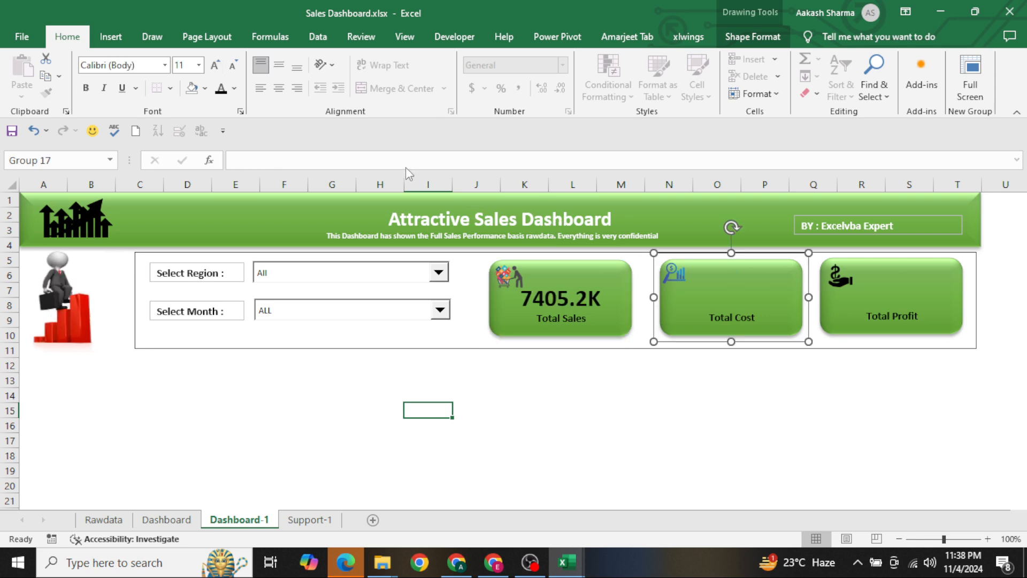
left_click(757, 288)
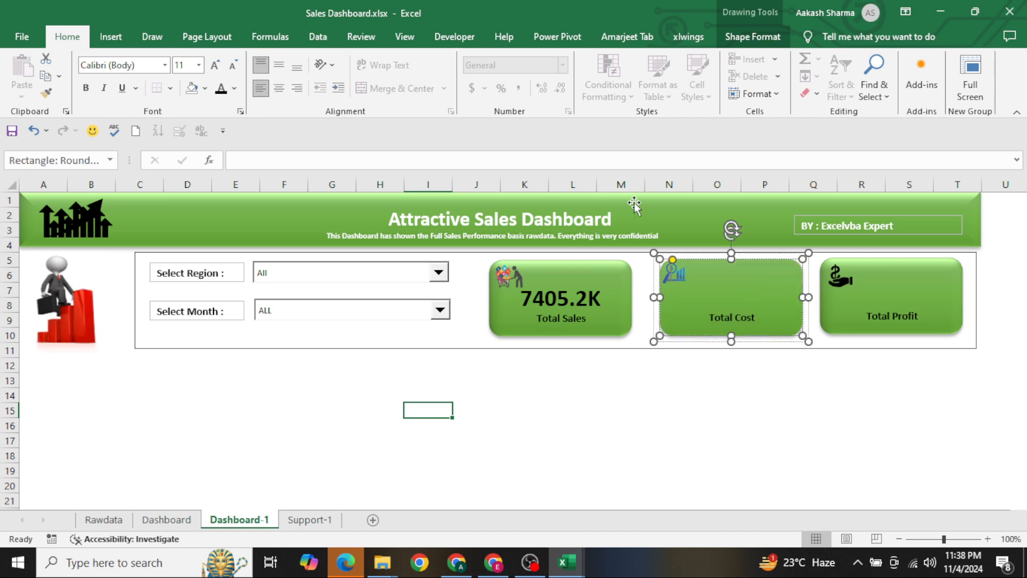
type("=")
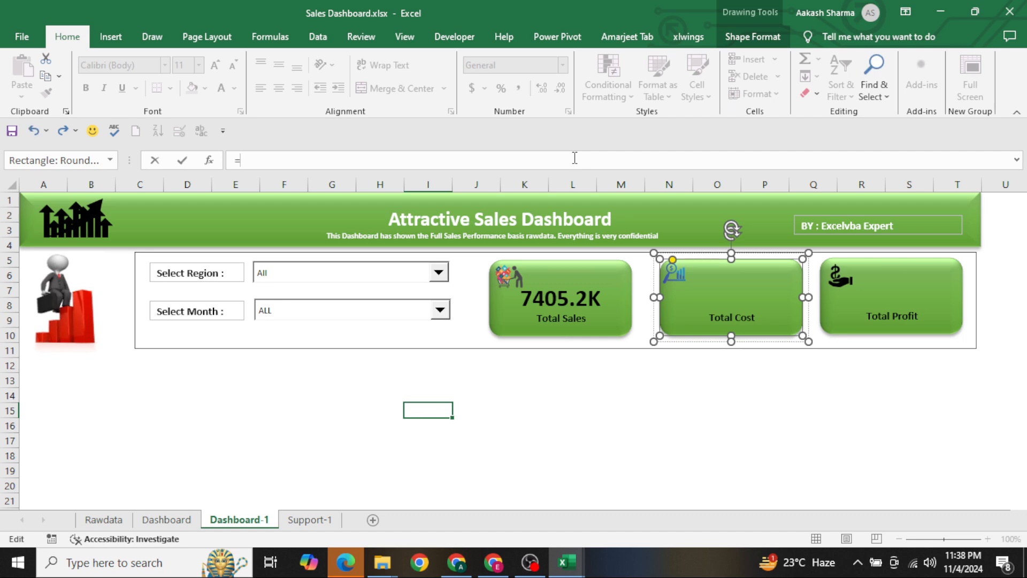
left_click(309, 520)
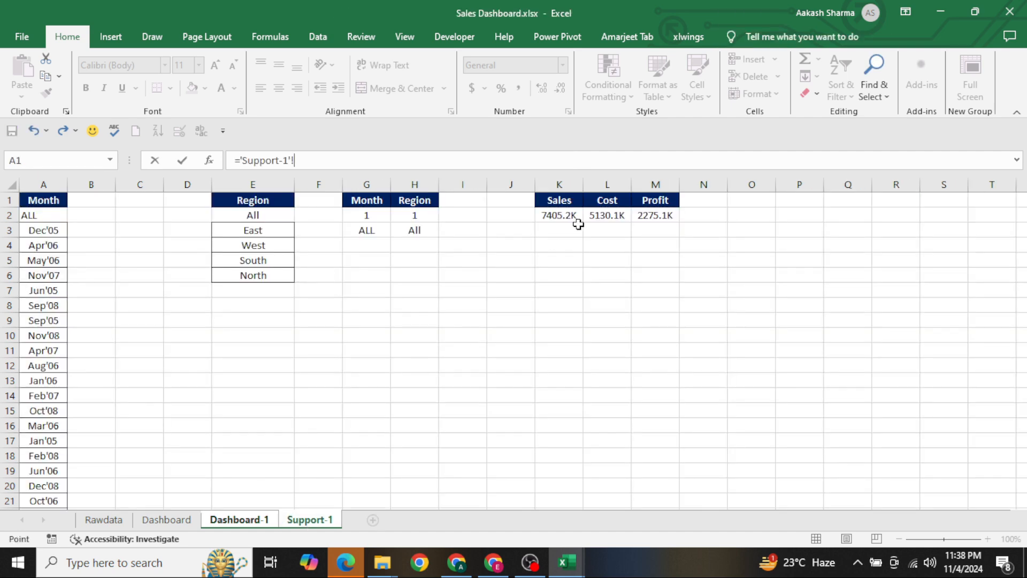
left_click(607, 215)
key("Return")
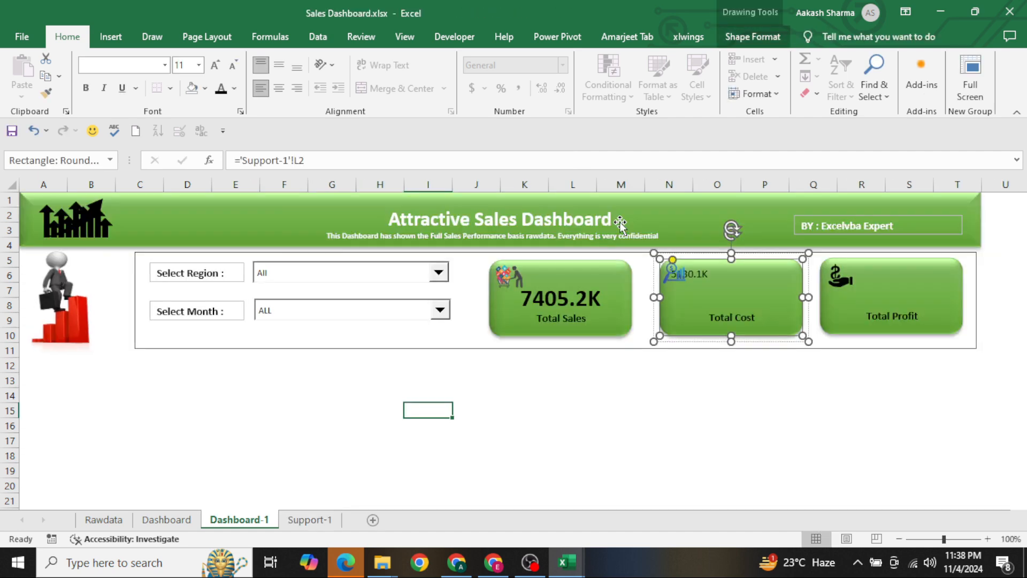
Centre the Total Cost card's value horizontally and vertically, and make it 24 pt bold
left_click(215, 65)
left_click(215, 65)
left_click(215, 65)
left_click(215, 65)
left_click(215, 65)
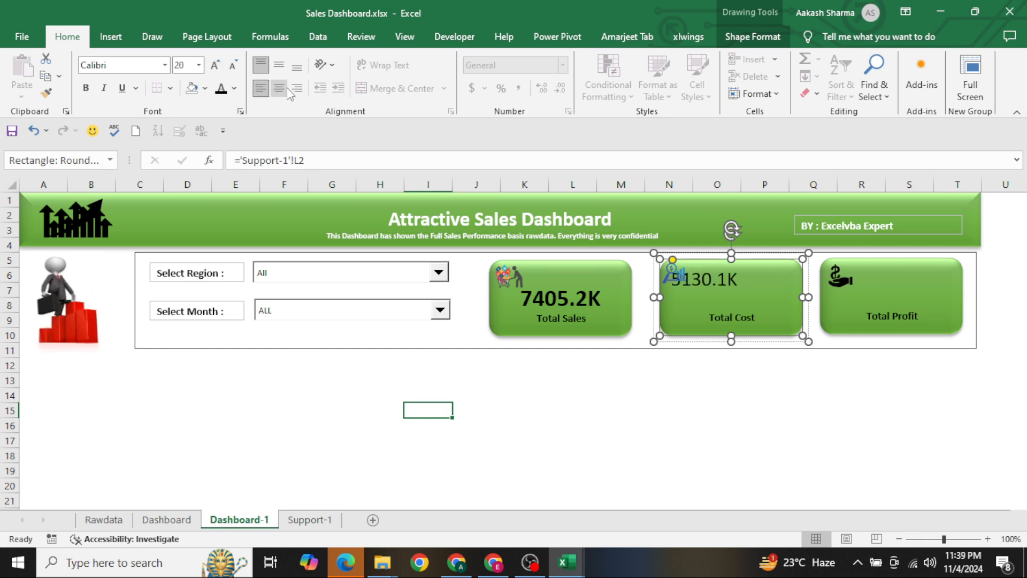
left_click(278, 88)
left_click(279, 65)
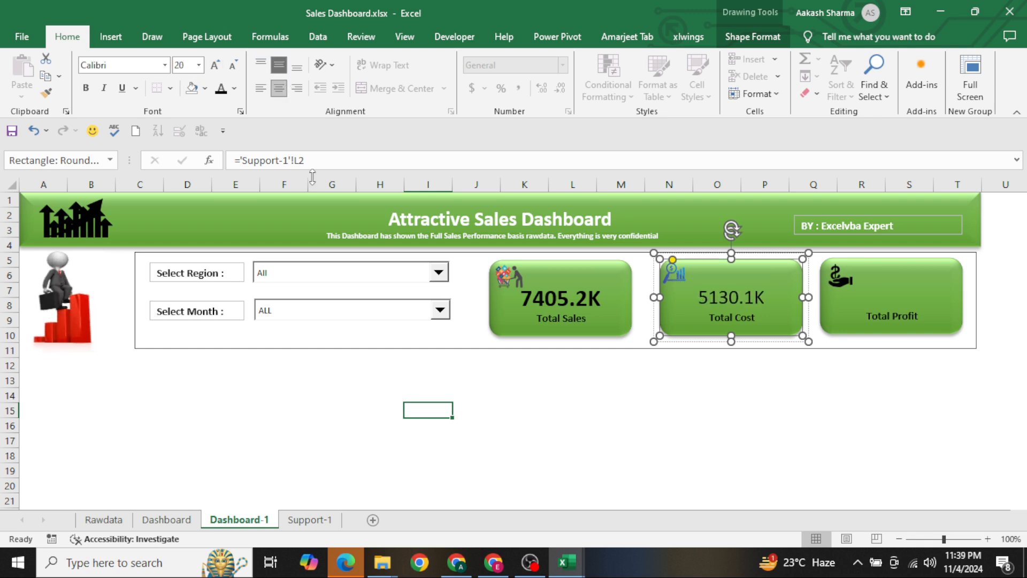
key("ctrl+b")
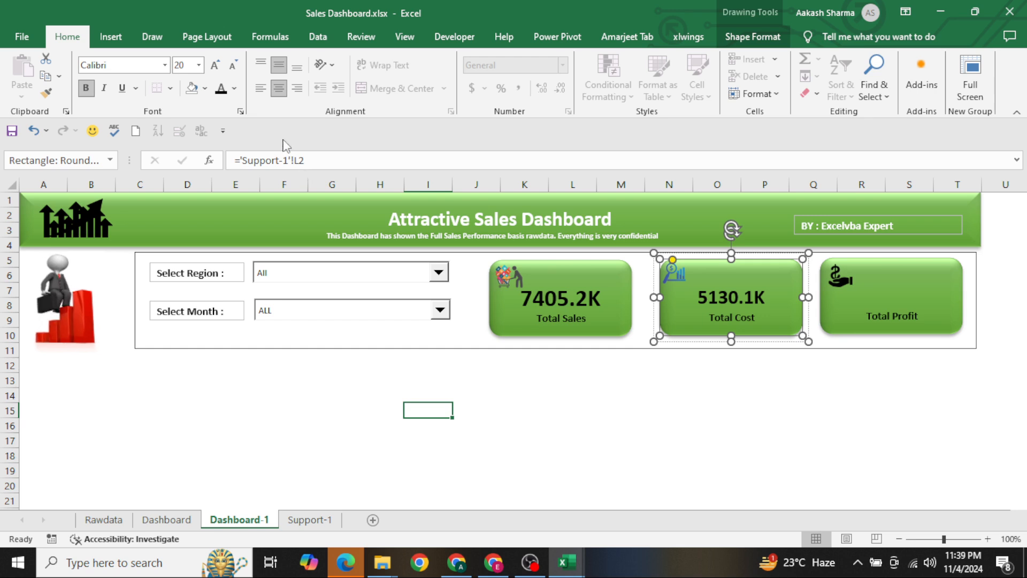
left_click(216, 66)
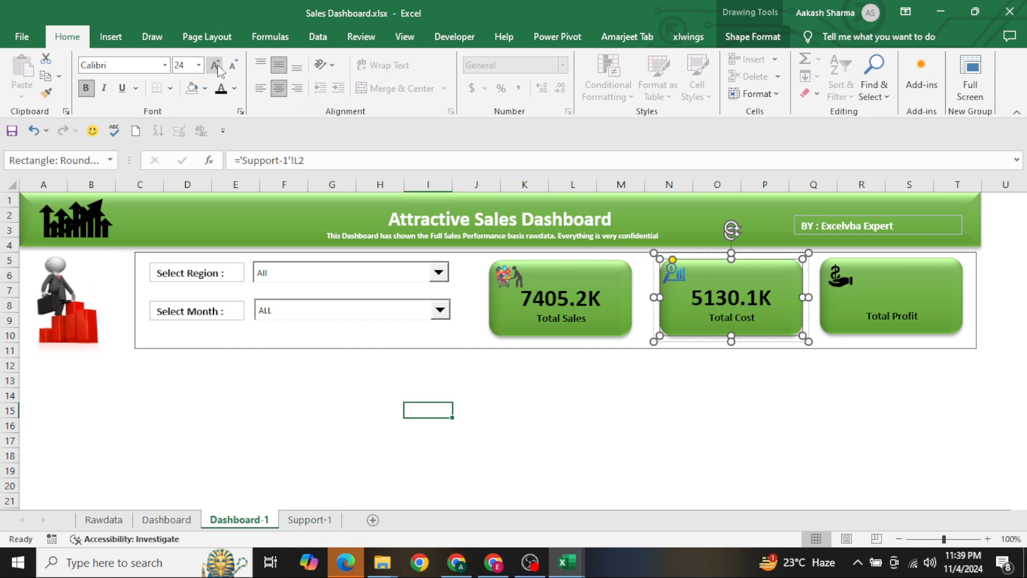
Link the rounded rectangle of the Total Profit card to the Profit total with ='Support-1'!M2
left_click(921, 293)
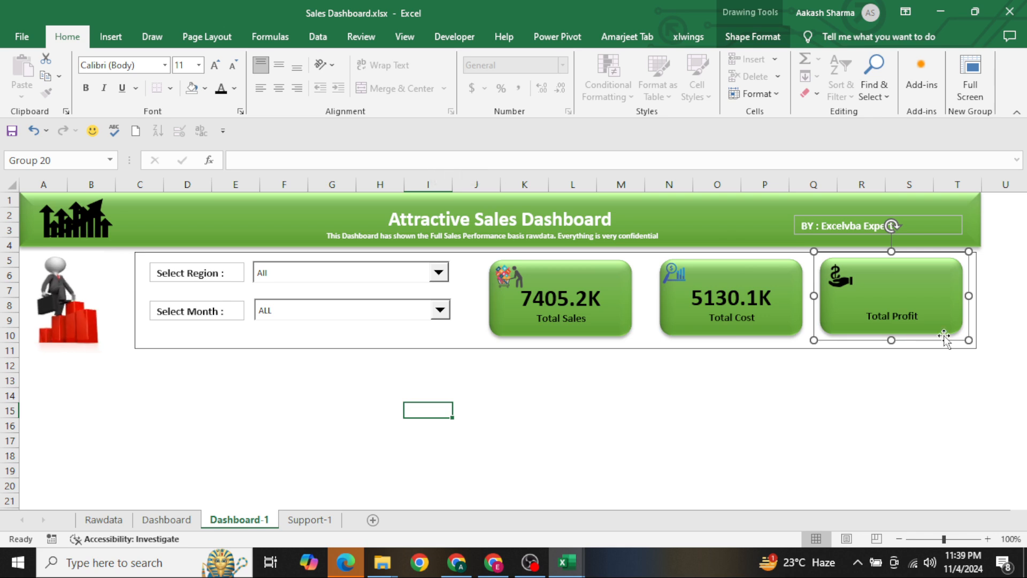
left_click(928, 309)
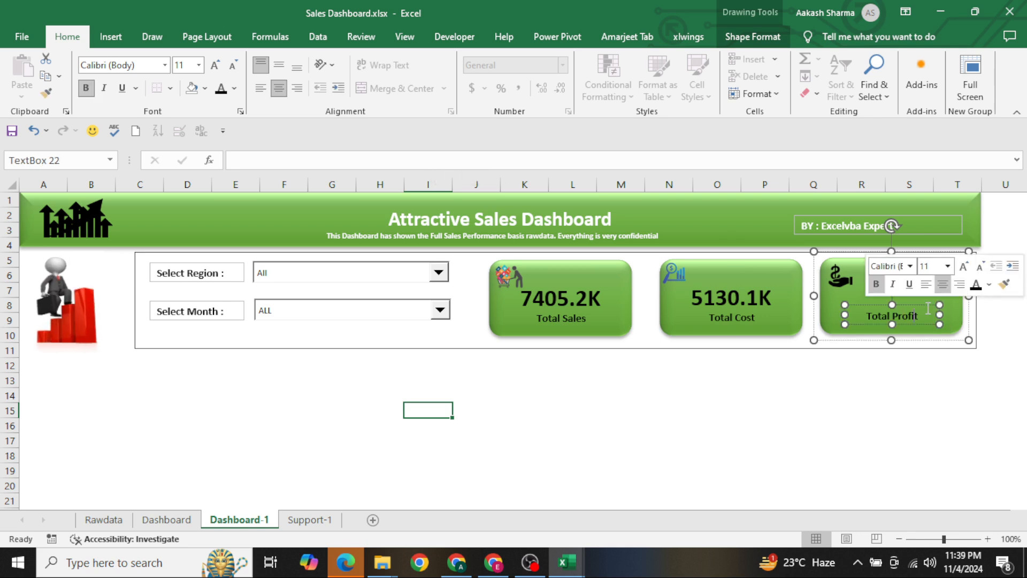
left_click(859, 300)
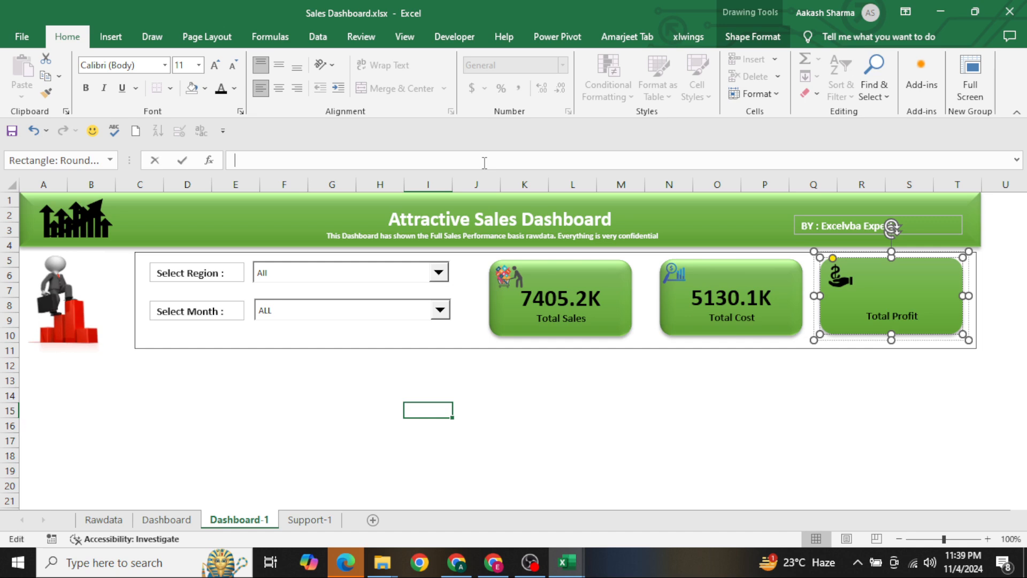
type("=")
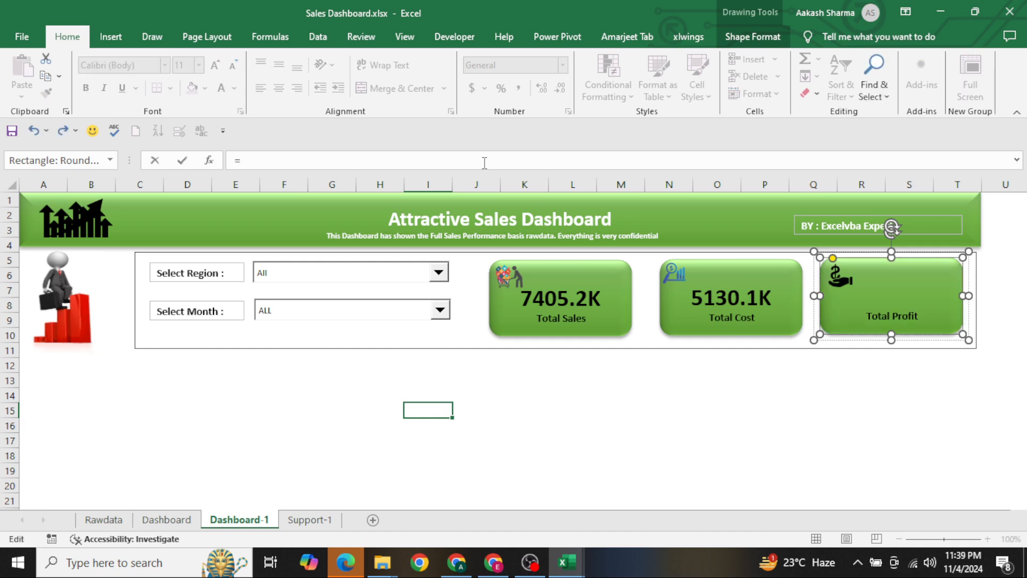
left_click(310, 519)
left_click(666, 215)
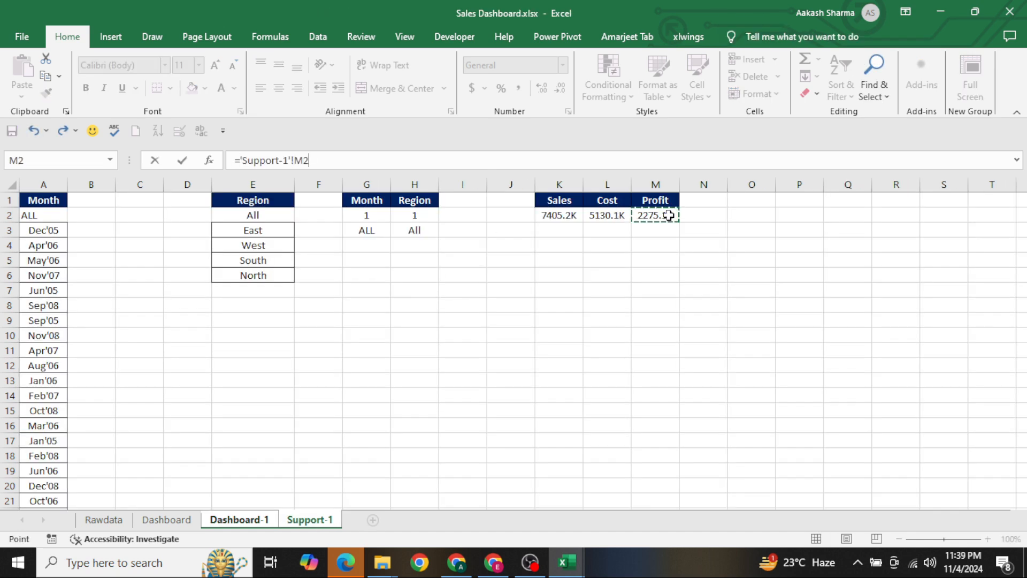
key("Return")
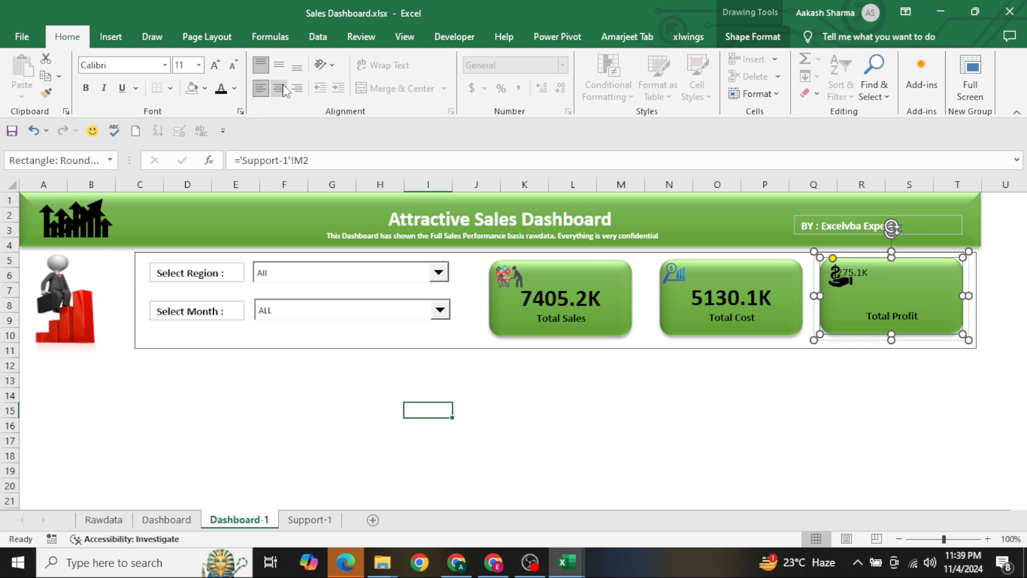
Centre the Total Profit card's value vertically and horizontally, and make it 24 pt bold
left_click(278, 64)
left_click(278, 87)
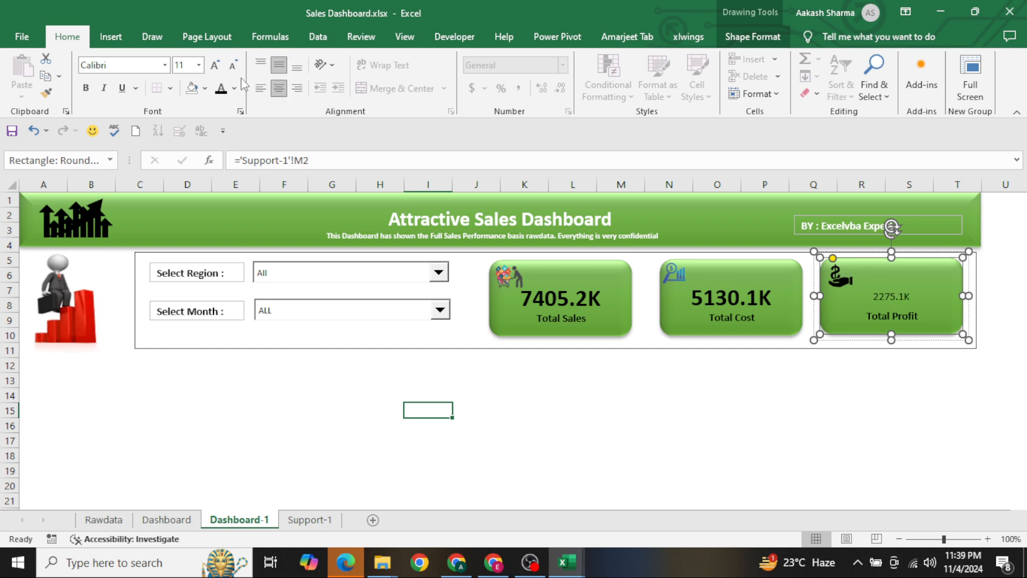
left_click(216, 65)
left_click(215, 65)
left_click(215, 65)
left_click(215, 66)
left_click(216, 66)
left_click(215, 65)
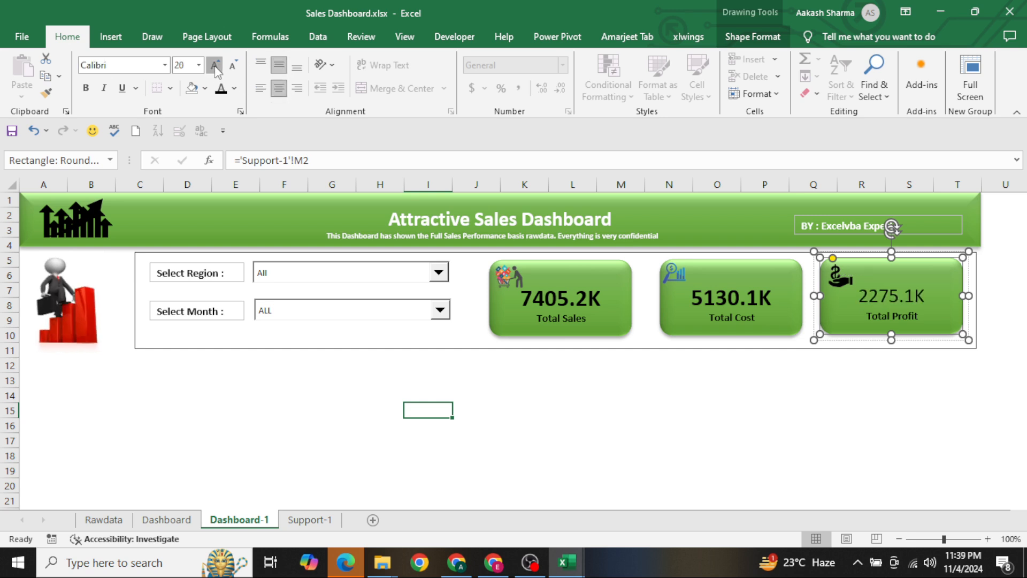
left_click(215, 65)
left_click(215, 65)
left_click(215, 66)
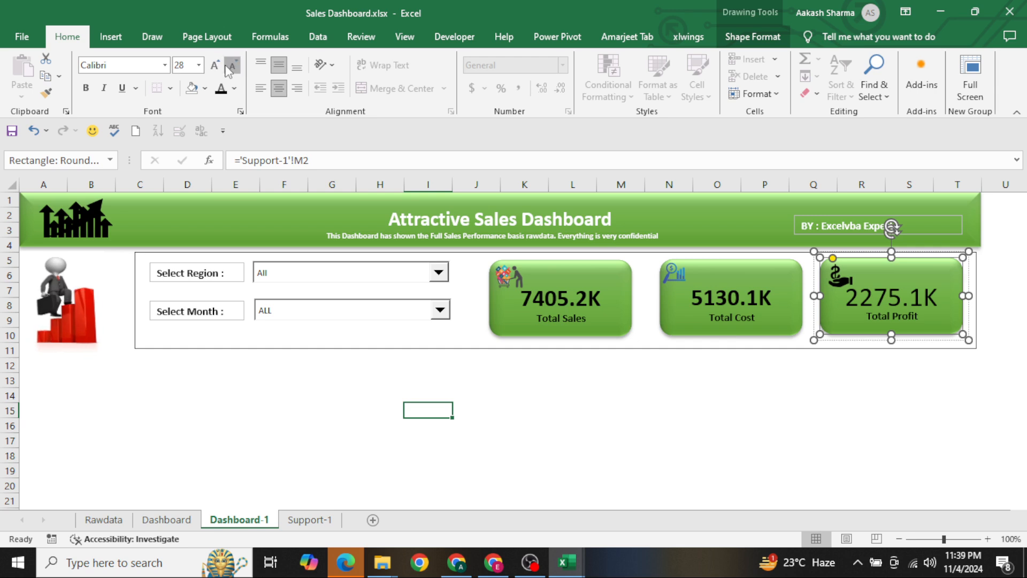
left_click(231, 66)
left_click(231, 66)
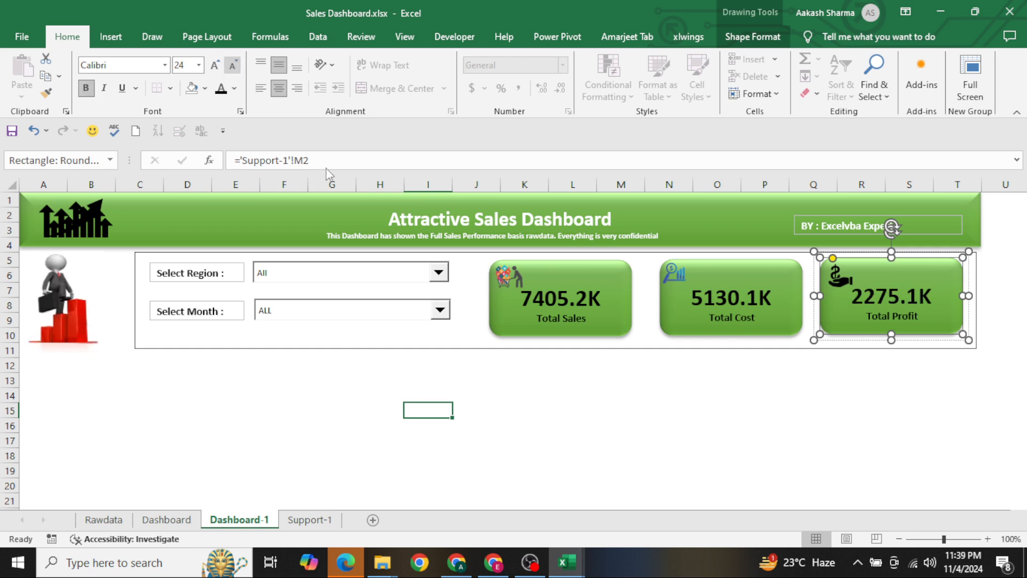
Test the linked cards by selecting the East region and the month Dec'05 in the dashboard's dropdowns
left_click(518, 413)
left_click(380, 272)
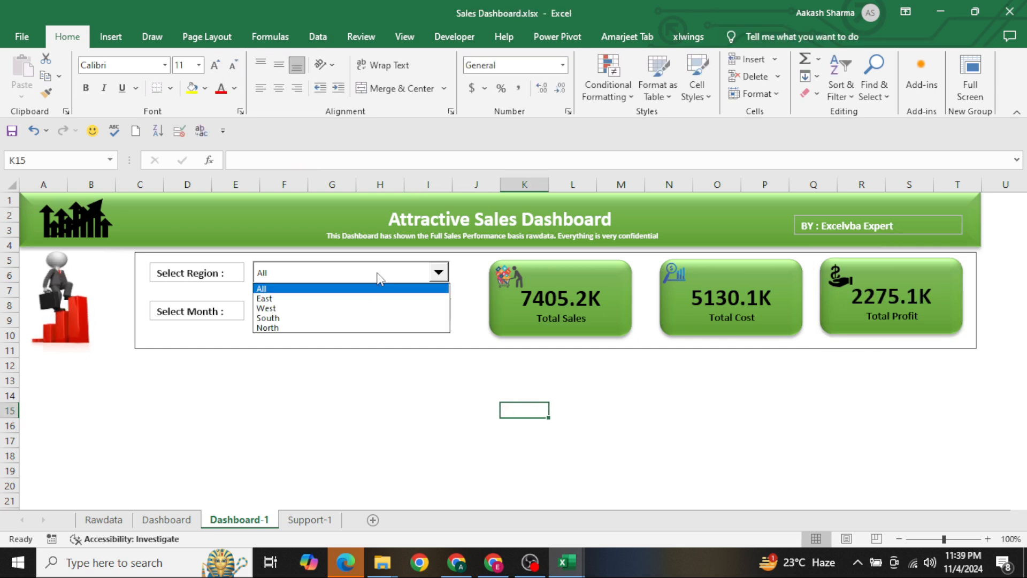
left_click(366, 302)
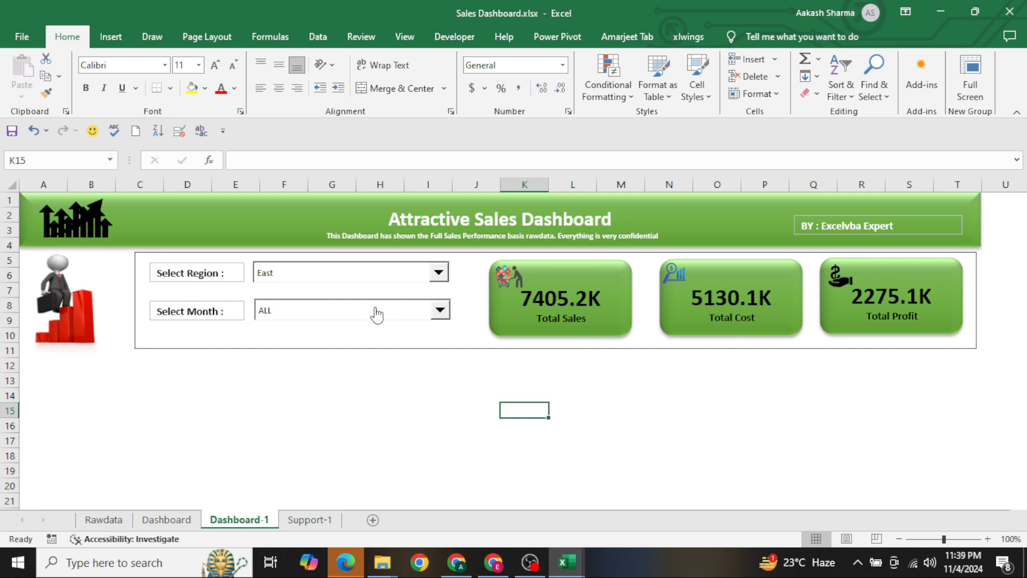
left_click(375, 310)
left_click(343, 340)
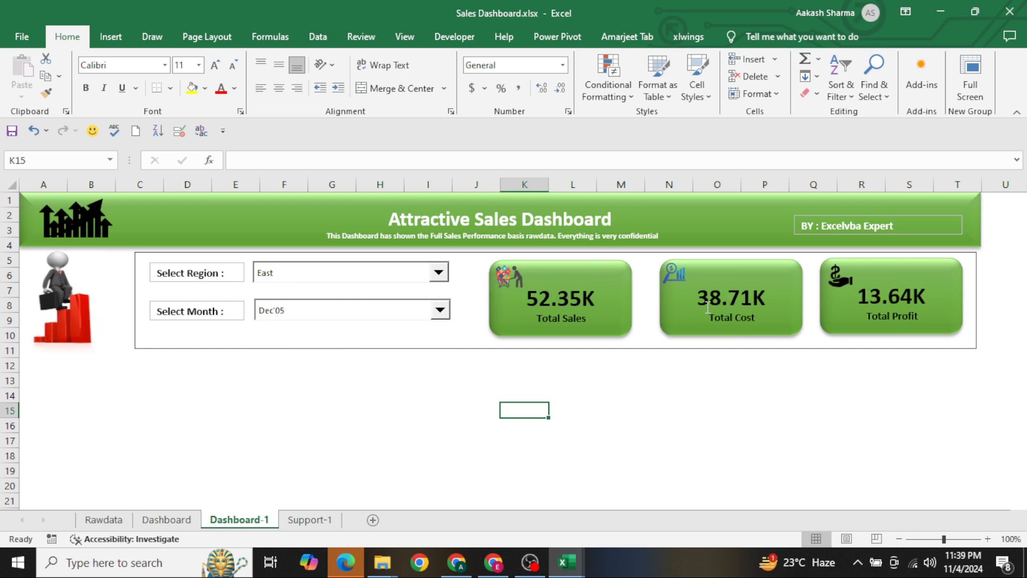
left_click(595, 372)
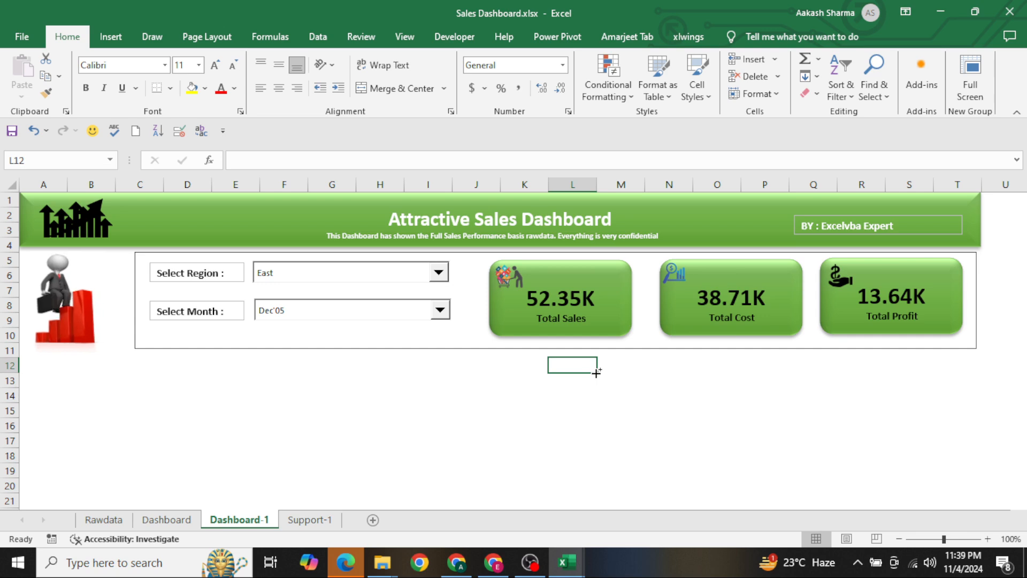
Copy the whole Sales Rep column, including its header, from the Rawdata sheet starting at D1
key("ctrl+Page_Up")
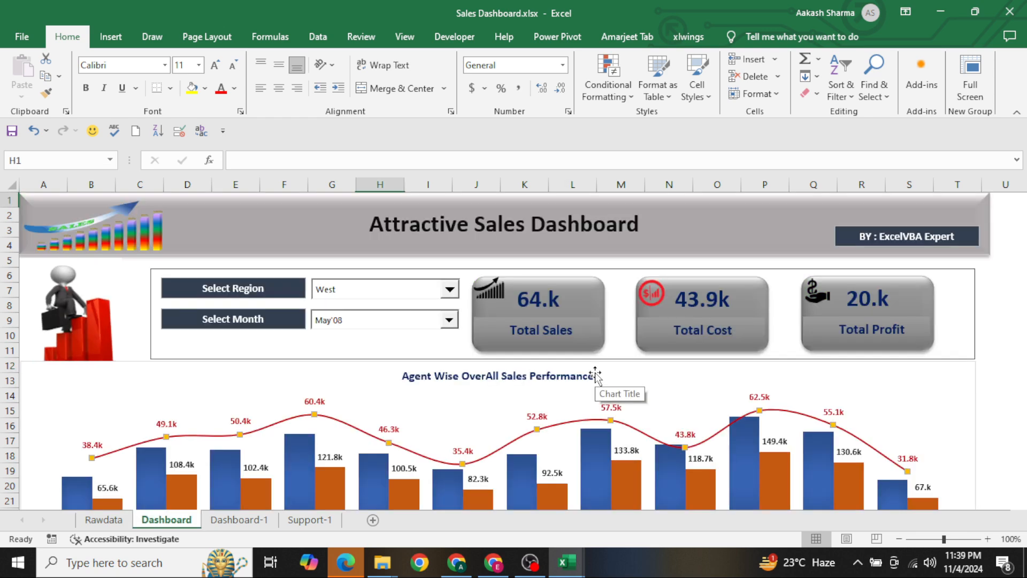
key("ctrl+Page_Up")
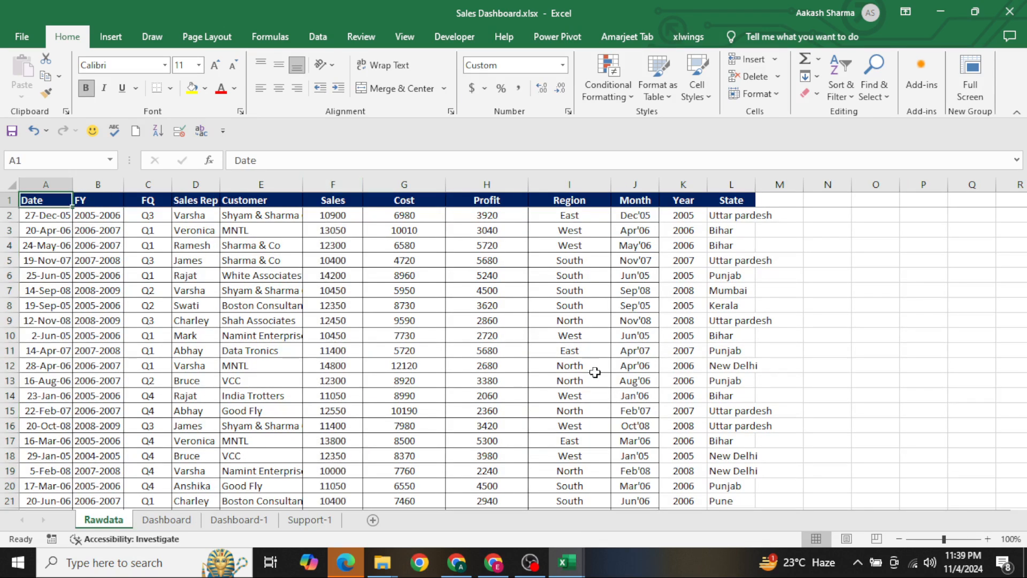
key("Right")
key("Right")
key("Right")
key("ctrl+shift+Down")
key("ctrl+c")
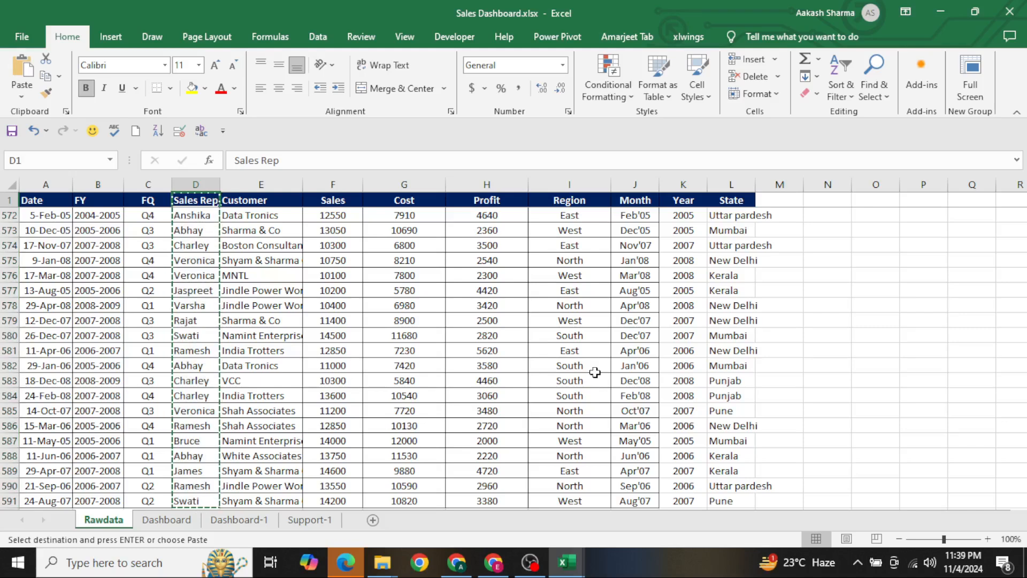
Paste the copied Sales Rep list into the Support-1 sheet starting at cell G6
key("ctrl+Page_Down")
key("ctrl+Page_Down")
key("Down")
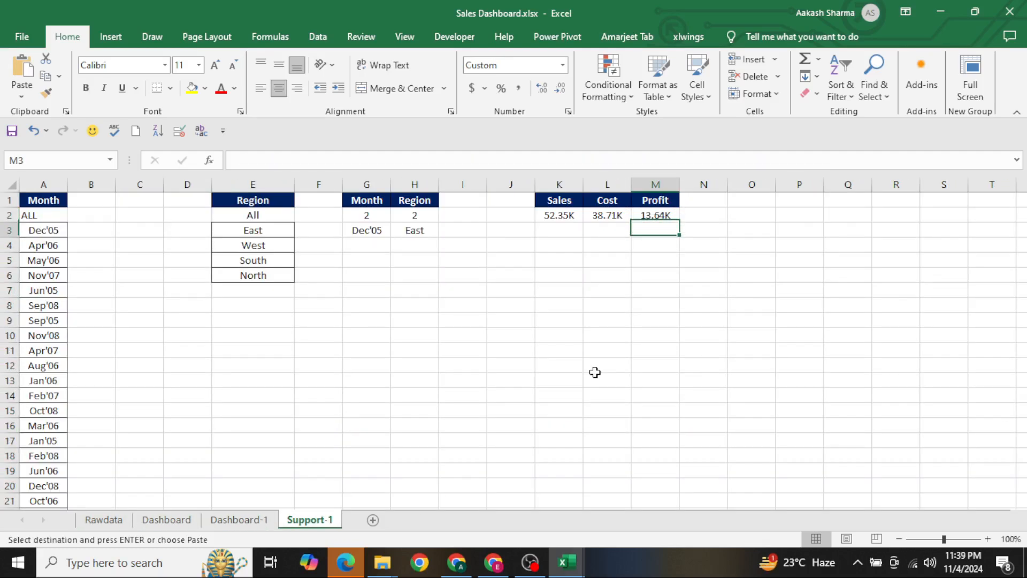
key("Left")
key("Left")
key("Down")
key("Left")
key("Left")
key("Down")
key("Down")
key("Left")
key("Left")
key("ctrl+v")
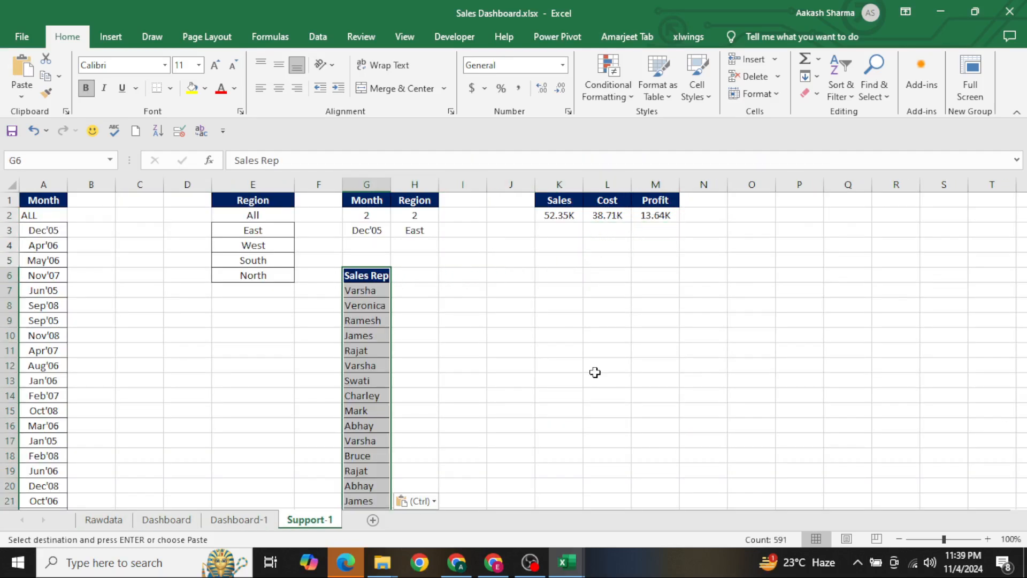
Remove the duplicate names from the pasted Sales Rep list in column G
key("alt+a")
key("m")
key("Return")
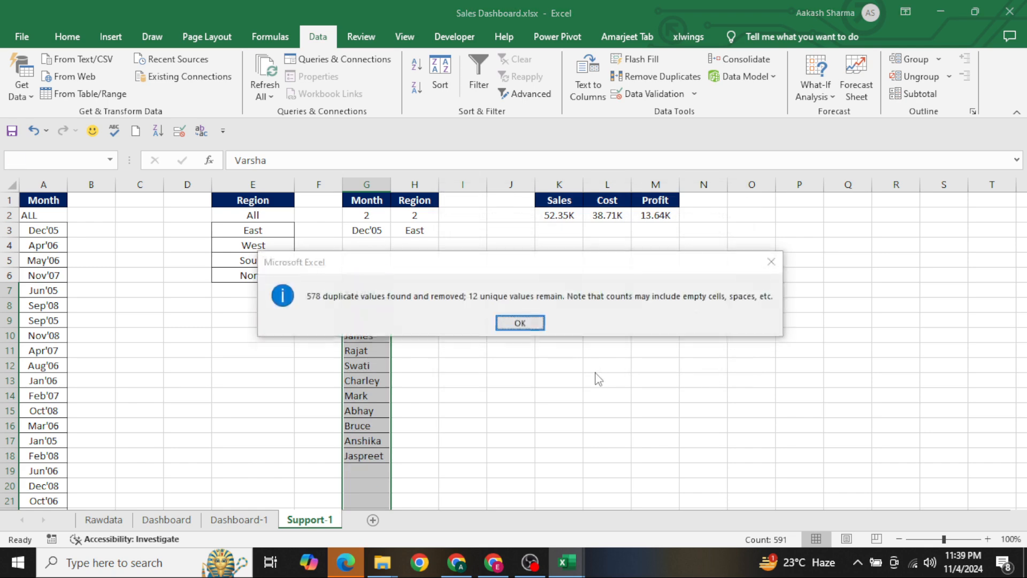
key("Return")
Examine the Agent Wise OverAll Sales Performance chart on the Dashboard sheet for the series it plots, and return to Support-1
key("ctrl+Page_Up")
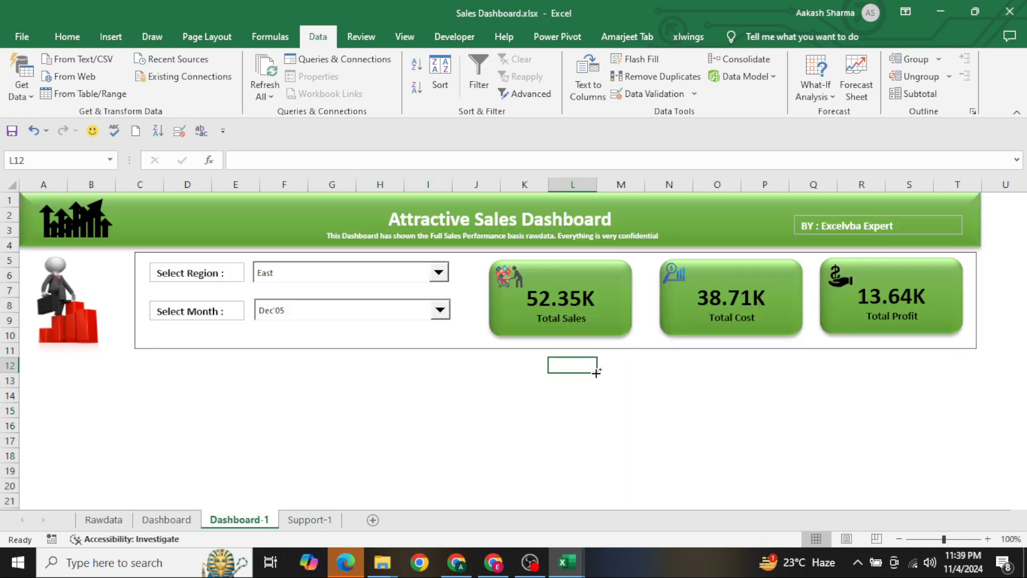
key("ctrl+Page_Up")
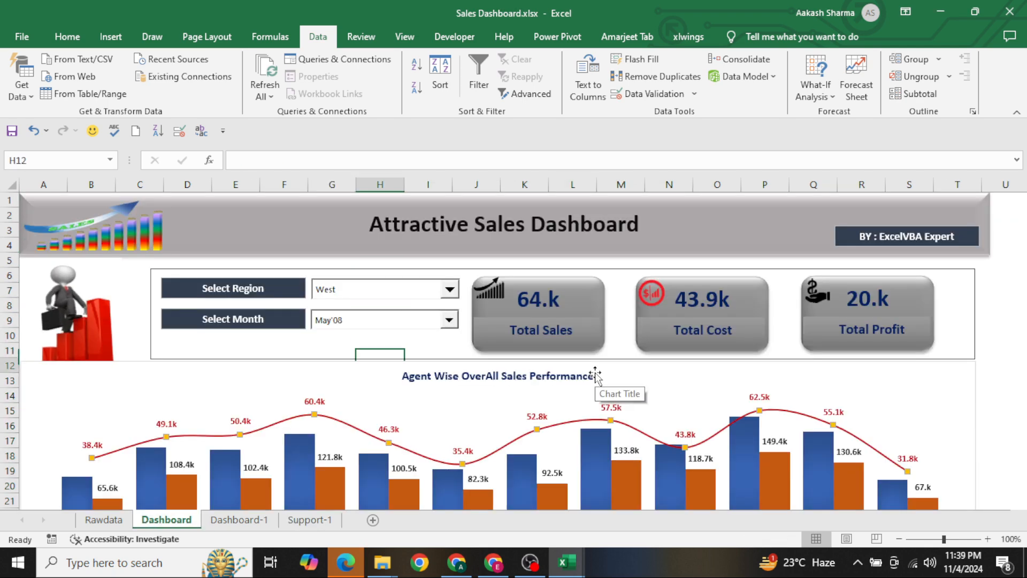
key("Down")
key("Down")
key("Down")
key("Down")
key("Down")
key("Down")
key("Down")
key("Down")
key("Down")
key("Down")
key("Down")
key("Down")
key("Down")
key("Down")
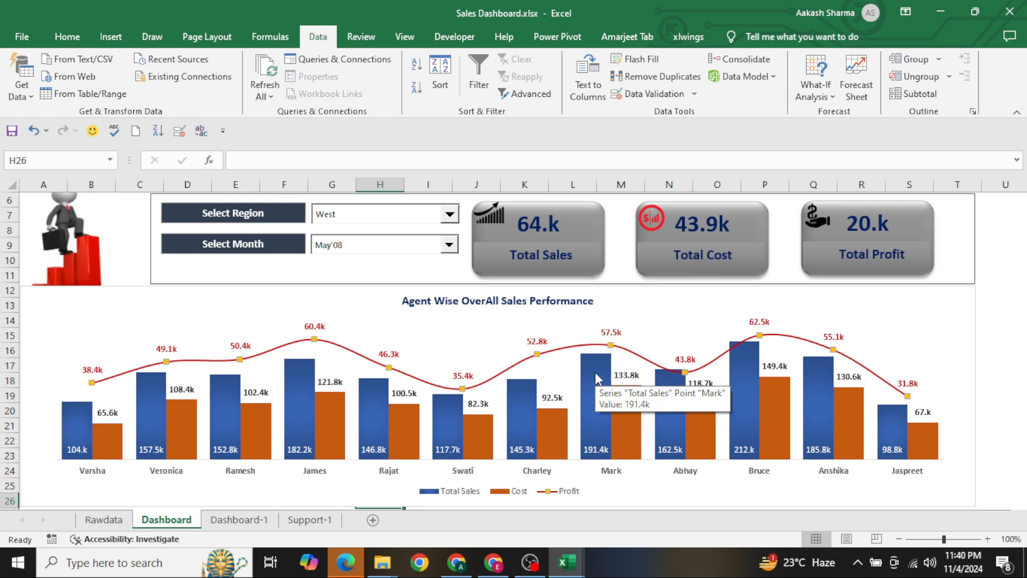
key("ctrl+Page_Down")
key("ctrl+Page_Down")
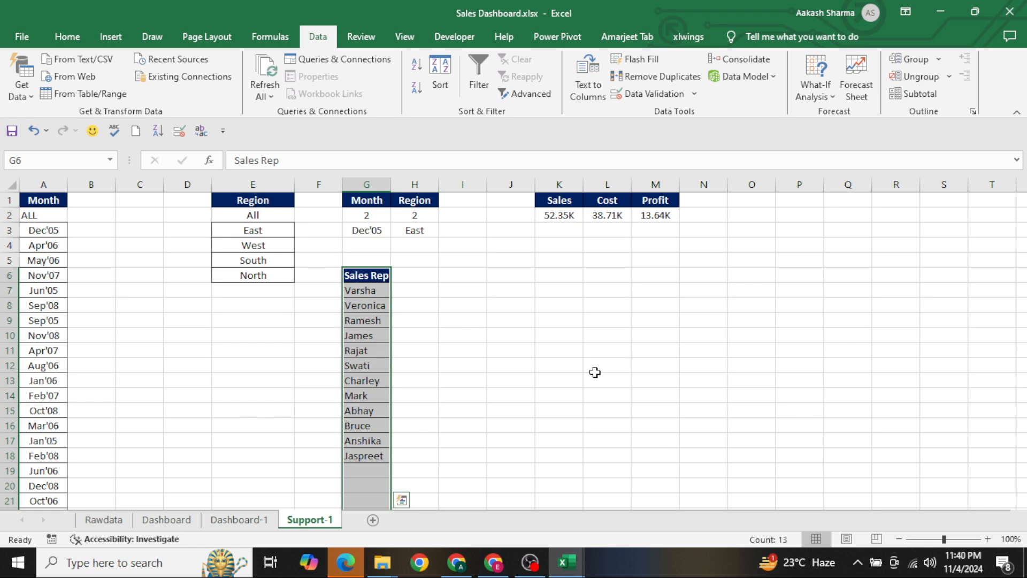
key("Right")
type("T")
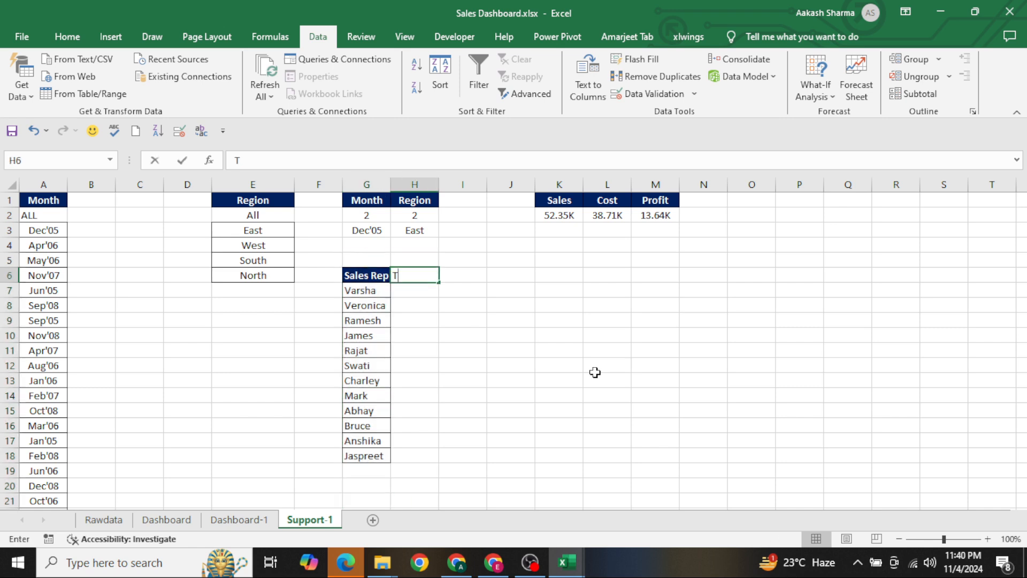
type("otal Sal")
key("Escape")
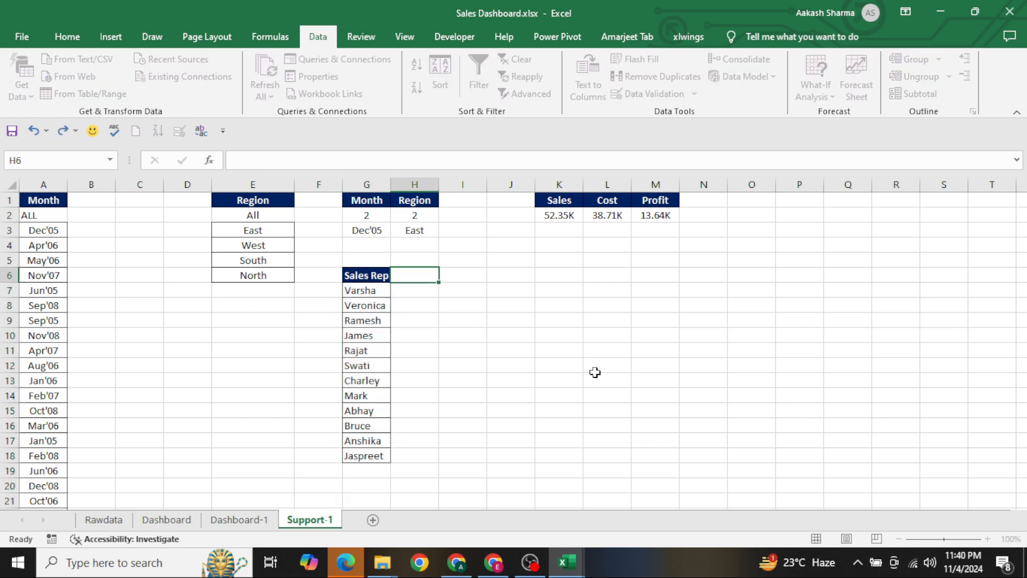
Enter the headings Sales, Cost and Profit in cells H6, I6 and J6 beside the Sales Rep heading
type("Sales")
key("ctrl+Return")
key("Right")
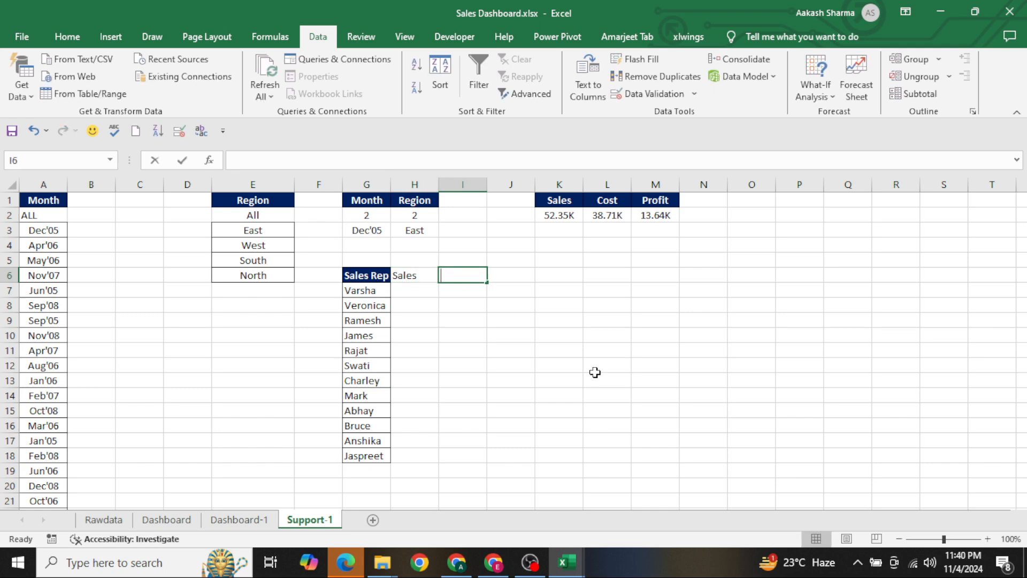
type("Cost")
key("Right")
type("P")
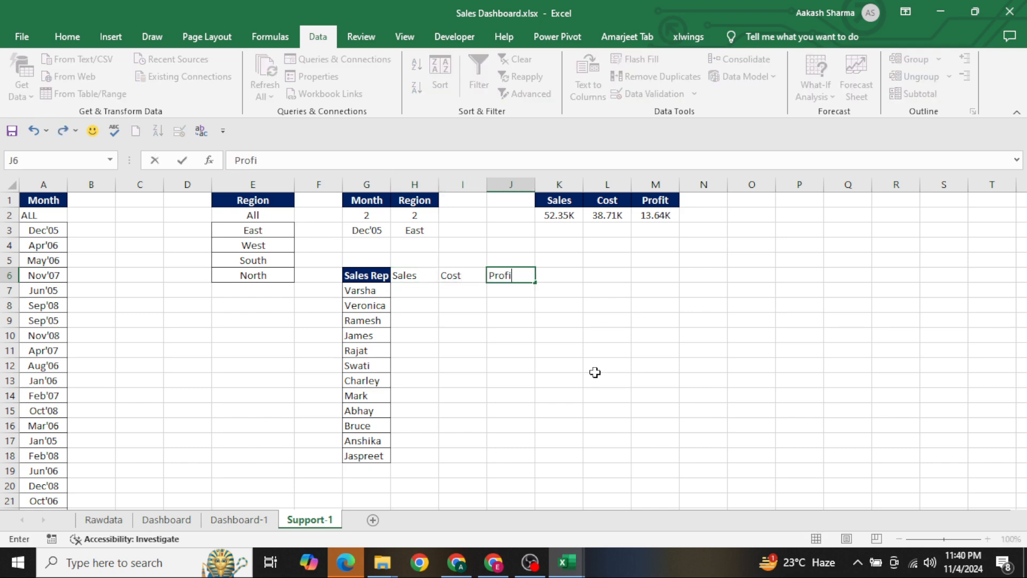
type("rofit")
key("Return")
Centre the Sales, Cost and Profit headings in H6:J6 within their cells
key("Up")
key("Left")
key("Right")
key("shift+Right")
key("shift+Right")
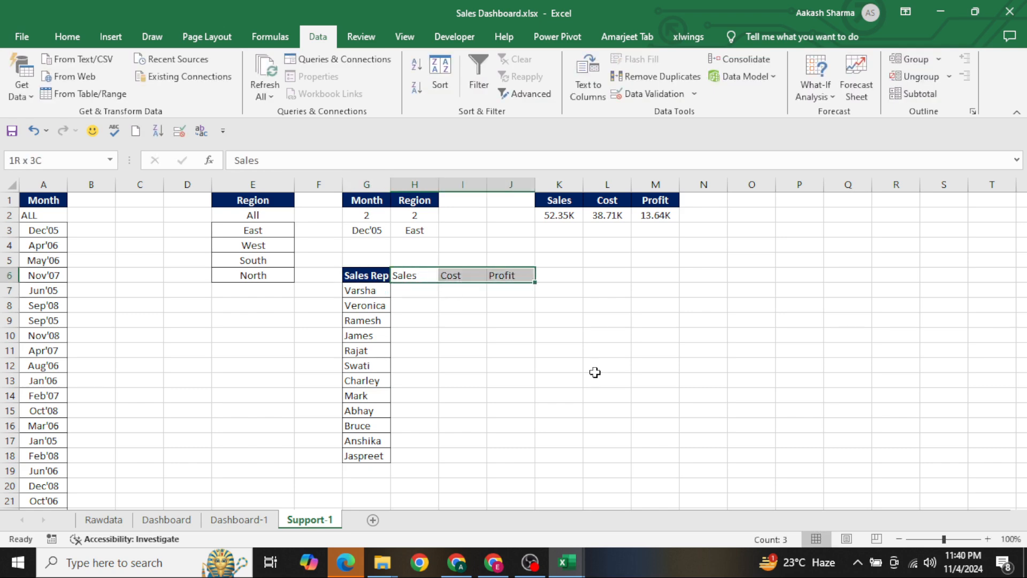
key("alt+h")
key("a")
key("c")
key("Left")
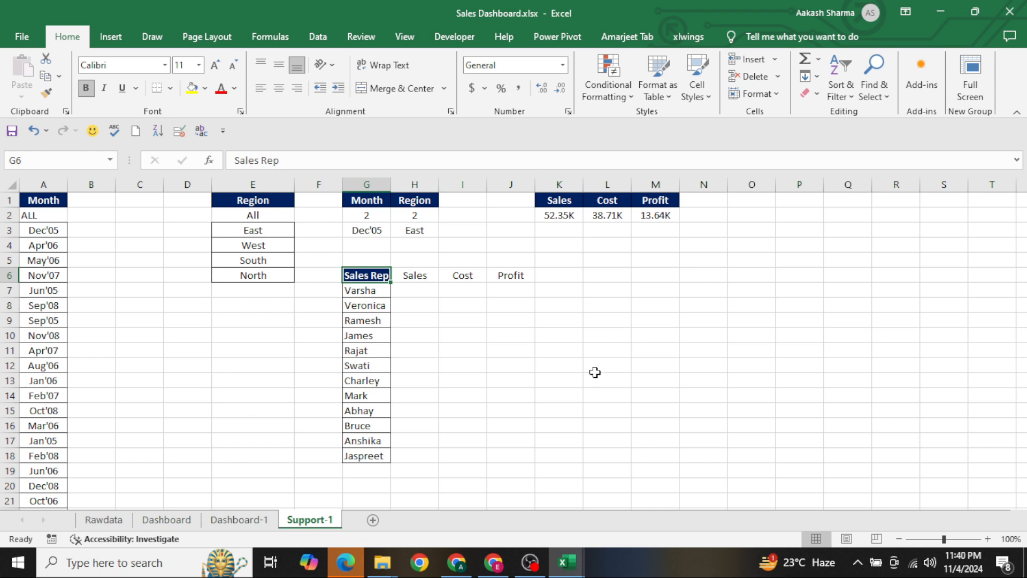
key("Up")
key("Up")
key("Up")
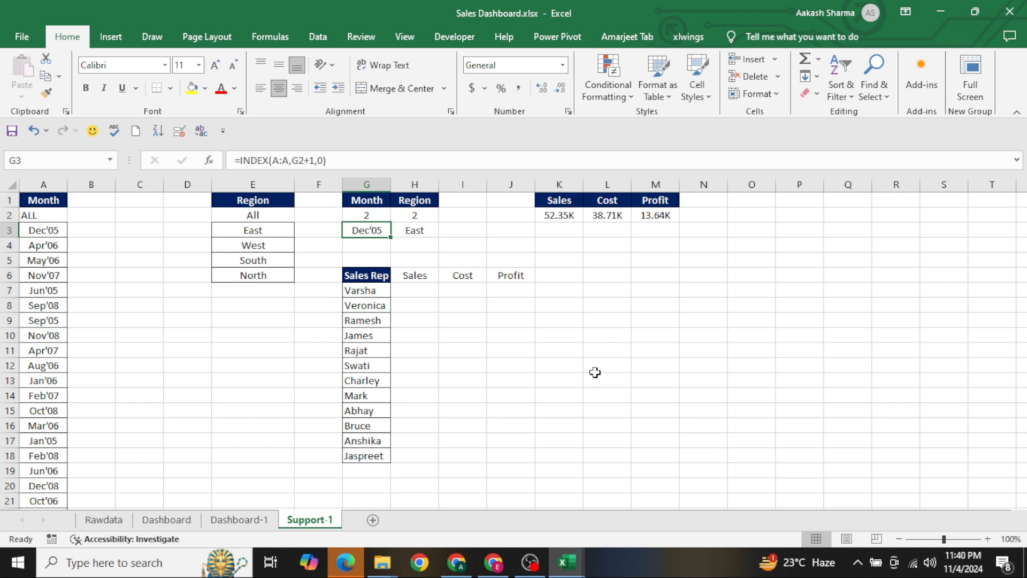
key("Down")
key("Down")
key("Down")
key("Down")
key("Right")
type("=if")
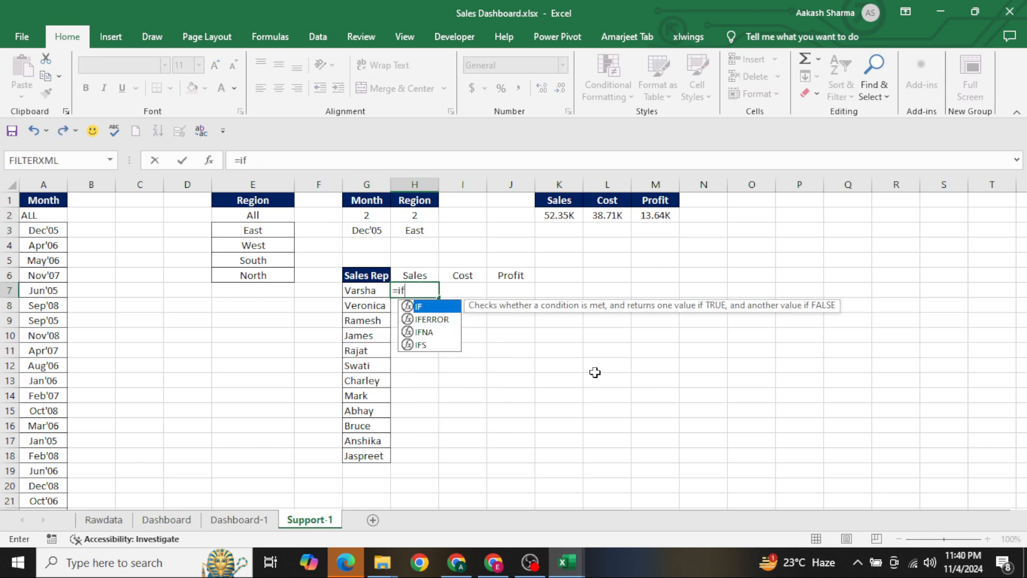
key("Tab")
type("or")
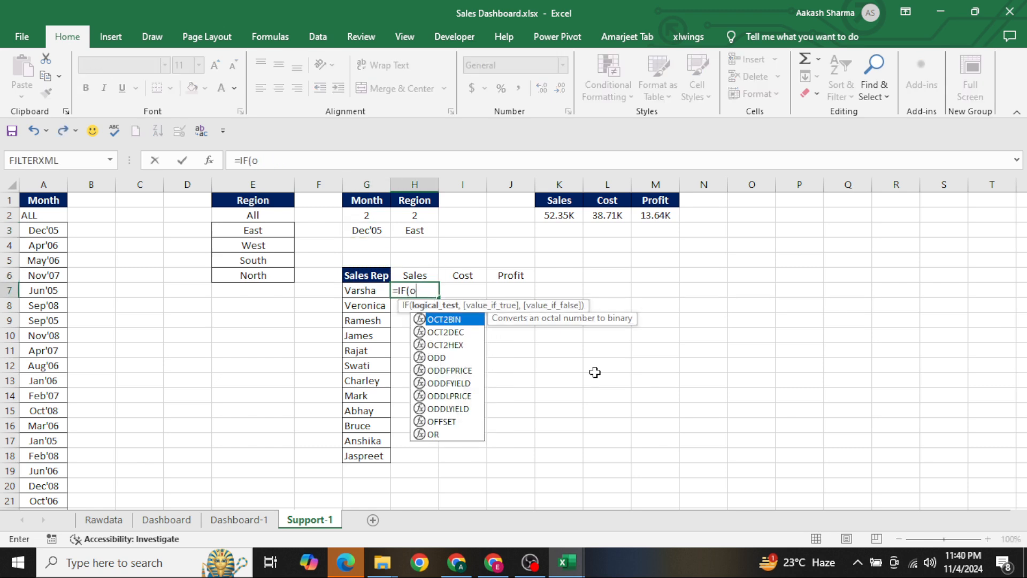
key("Tab")
key("Up")
key("Up")
key("Up")
key("Up")
key("Left")
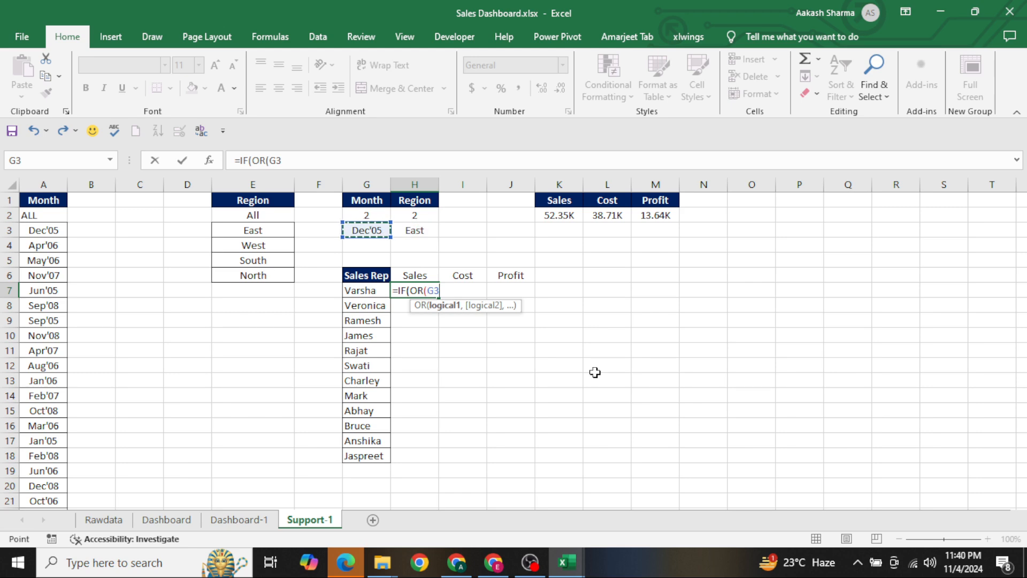
key("Escape")
key("ctrl+Up")
key("ctrl+Up")
key("ctrl+Right")
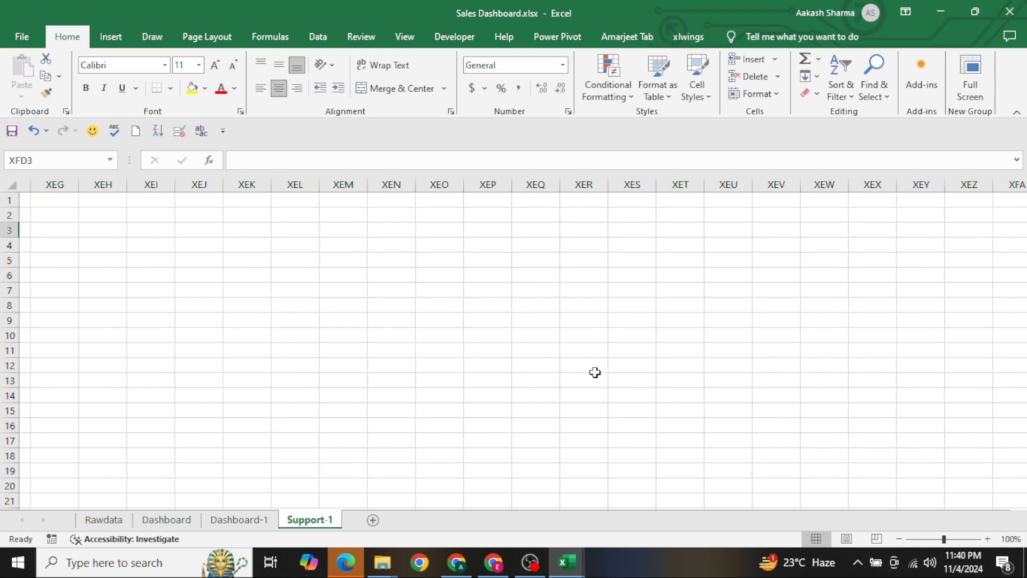
key("ctrl+Left")
key("Up")
key("ctrl+Right")
key("ctrl+Left")
key("Left")
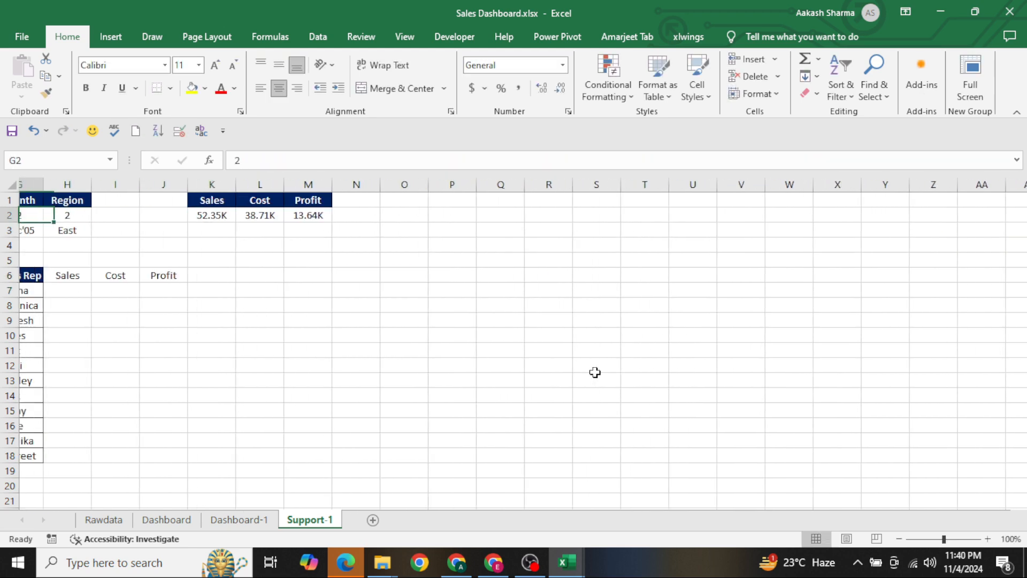
key("ctrl+Left")
key("Right")
key("Right")
key("Down")
key("Right")
key("Down")
key("Down")
key("Down")
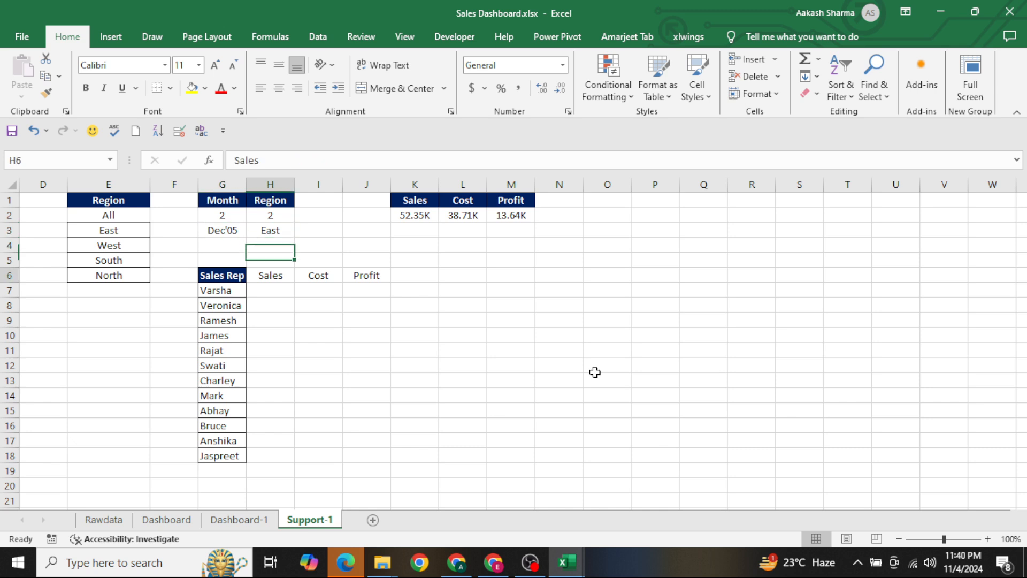
Start an IF formula in H7 with an AND test whose first condition is $G$3<>"ALL"
key("Down")
key("Down")
key("Up")
type("=if")
key("Tab")
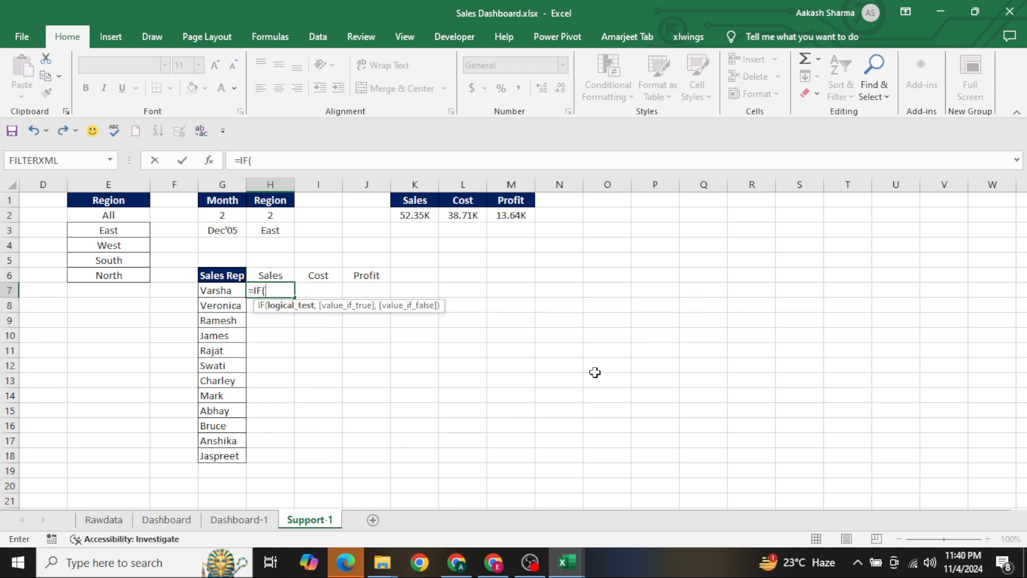
type("and")
key("Tab")
key("Up")
key("Up")
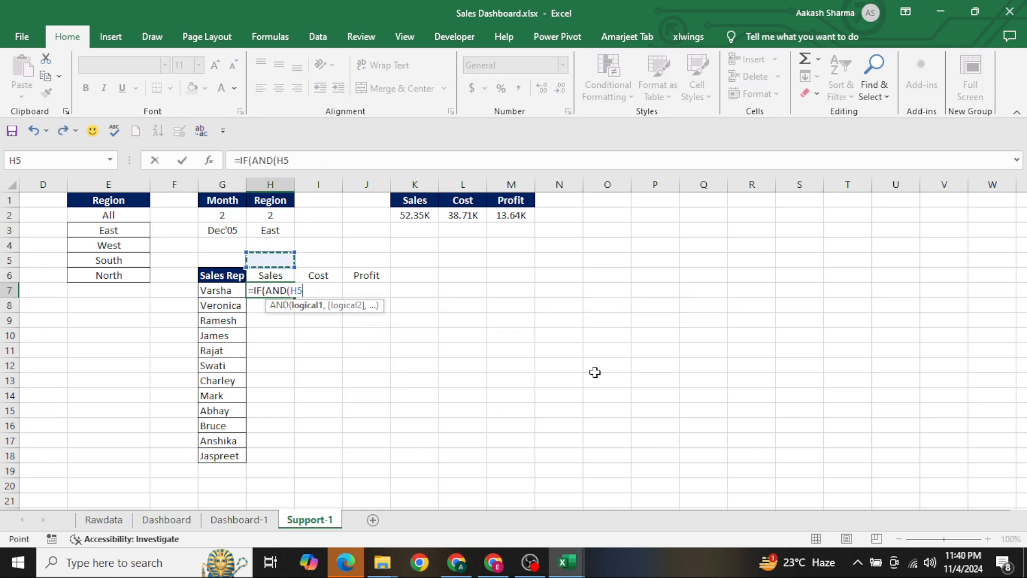
key("Up")
key("Left")
key("Up")
key("F4")
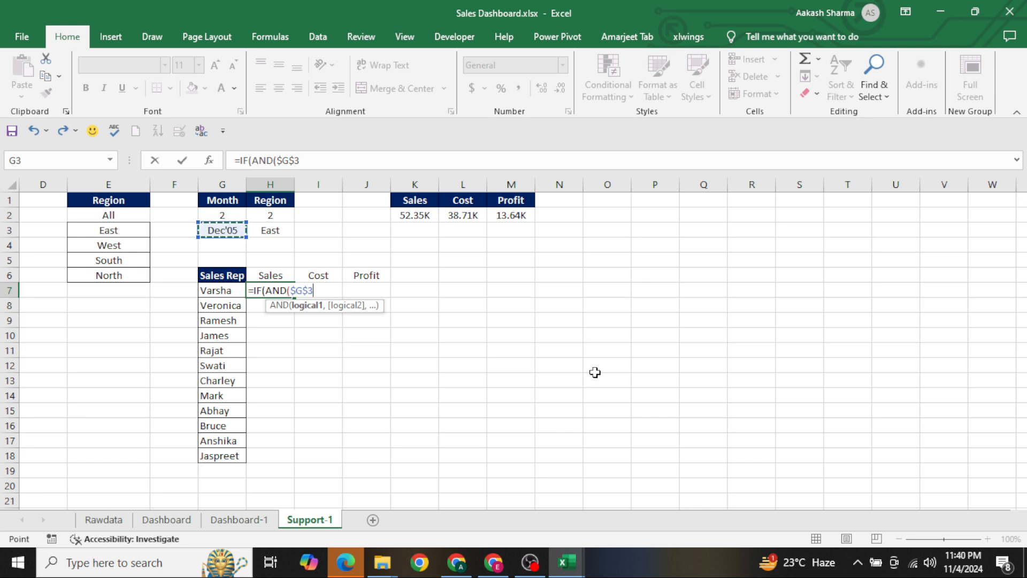
type("<>\"ALL\",")
Add $H$3<>"ALL" as the second condition of the AND test in the H7 formula
key("Up")
key("Up")
key("Up")
key("Up")
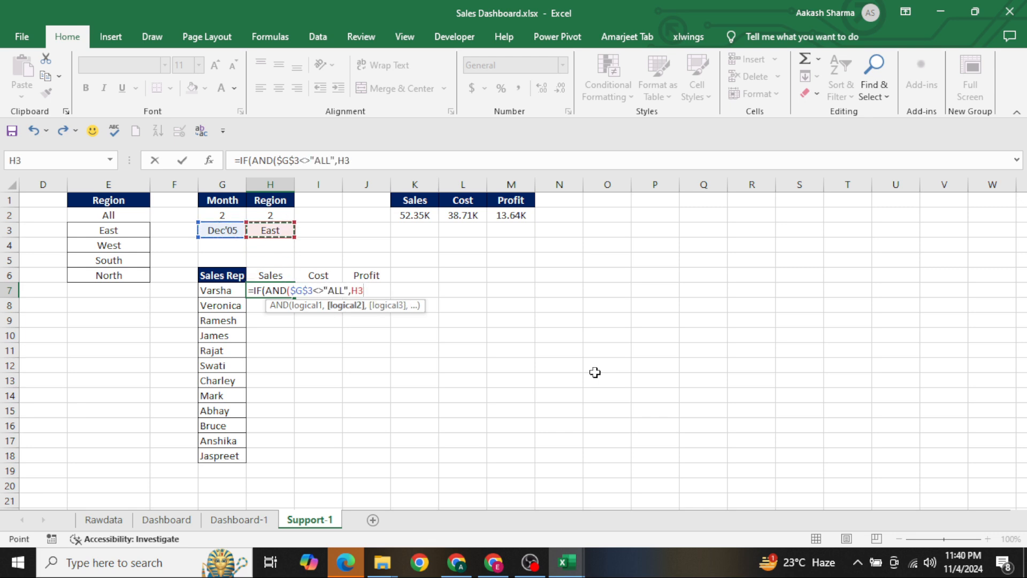
key("F4")
type("<>\"AL")
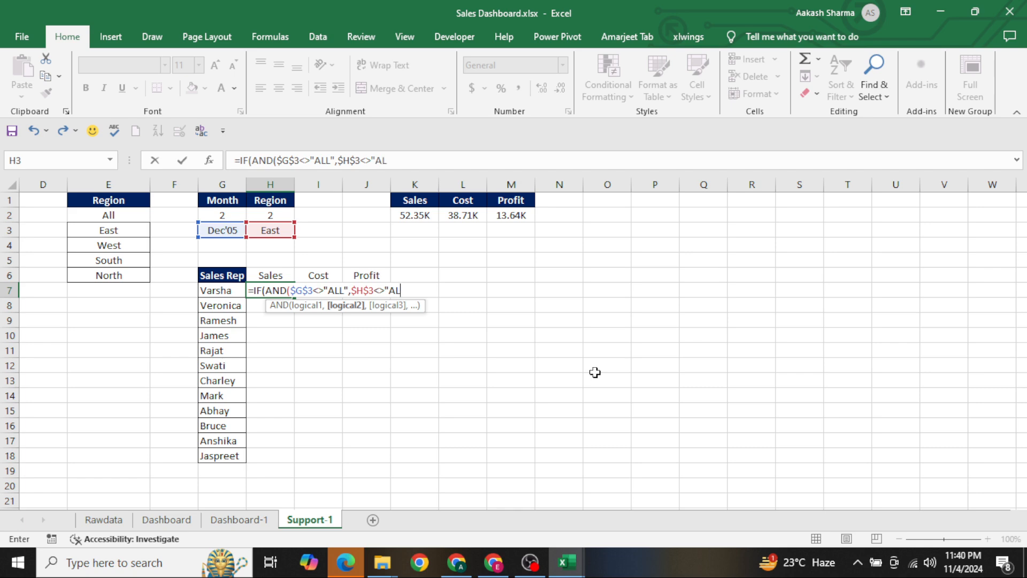
type("L\",sumi")
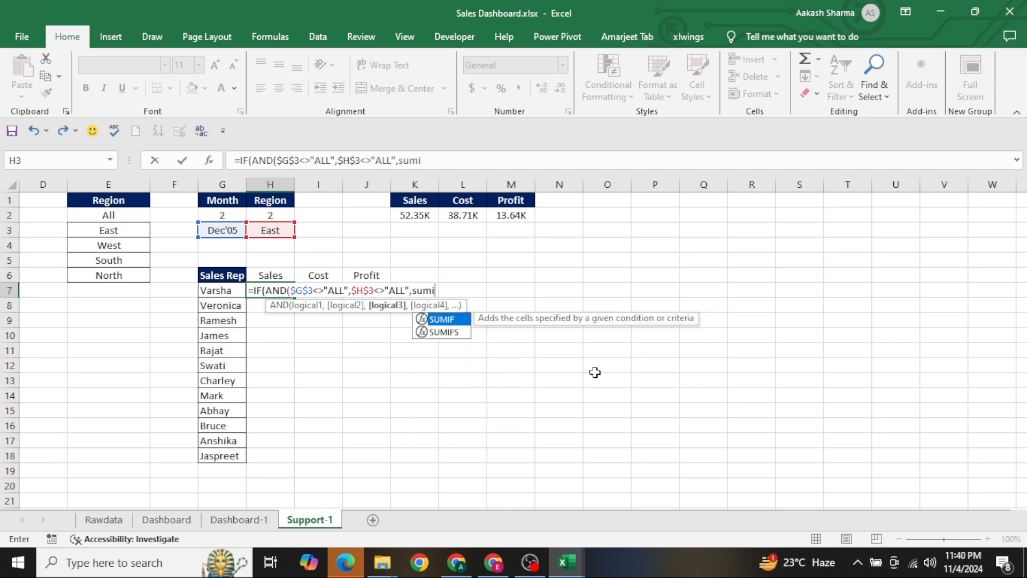
Insert a SUMIFS function in the H7 formula with the Rawdata Sales column, $F:$F, as its sum range
key("Tab")
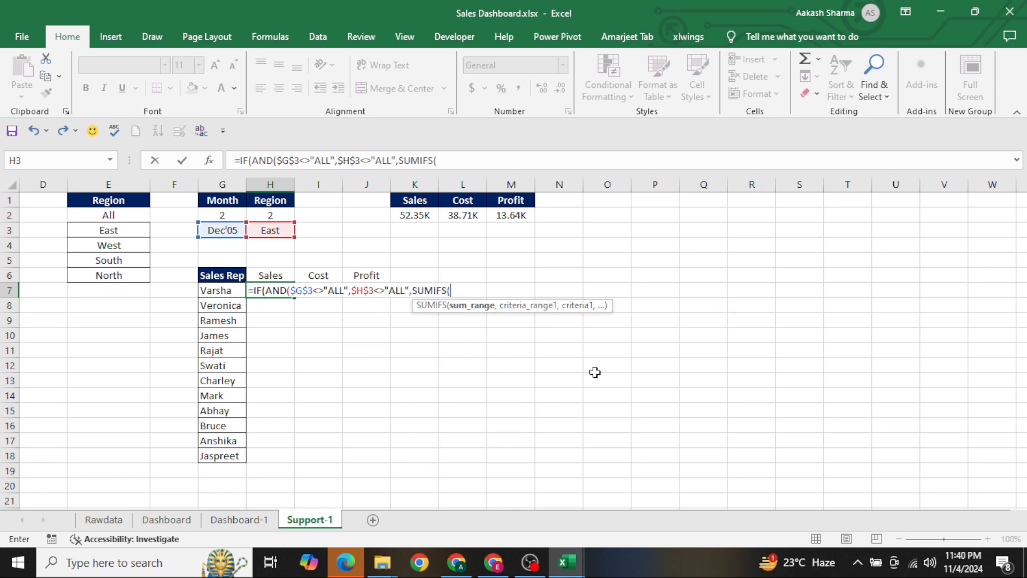
key("ctrl+Page_Up")
key("ctrl+Page_Up")
key("ctrl+Page_Up")
left_click(357, 362)
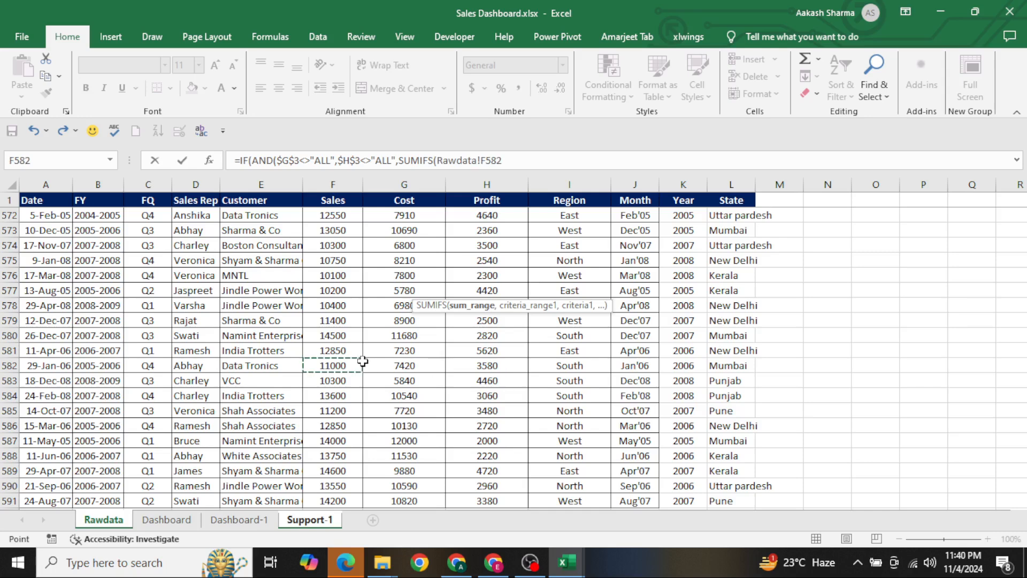
key("ctrl+space")
key("F4")
type(",")
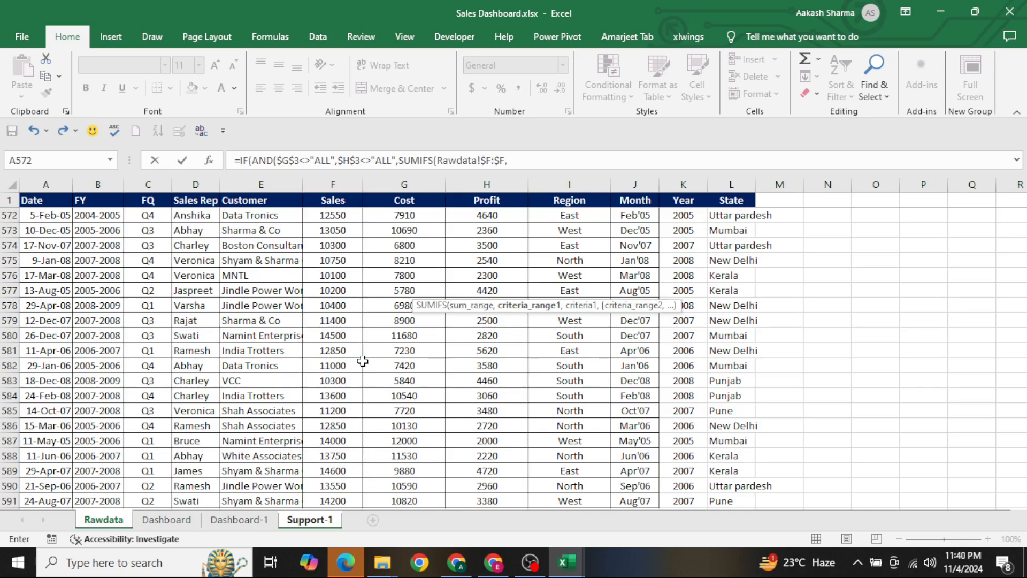
Set the first SUMIFS criteria range to the Rawdata Sales Rep column, $D:$D
left_click(281, 326)
key("Right")
key("Right")
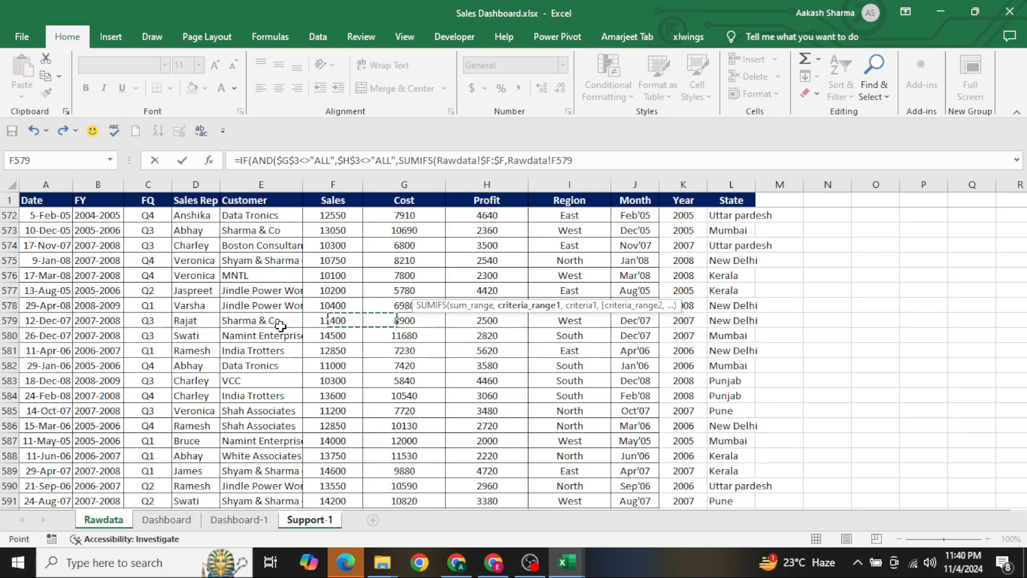
key("Left")
key("Left")
key("Left")
Set the Sales Rep criterion to cell G7 on Support-1, locking only its column as $G7
key("Left")
key("Right")
key("ctrl+space")
key("F4")
type(",")
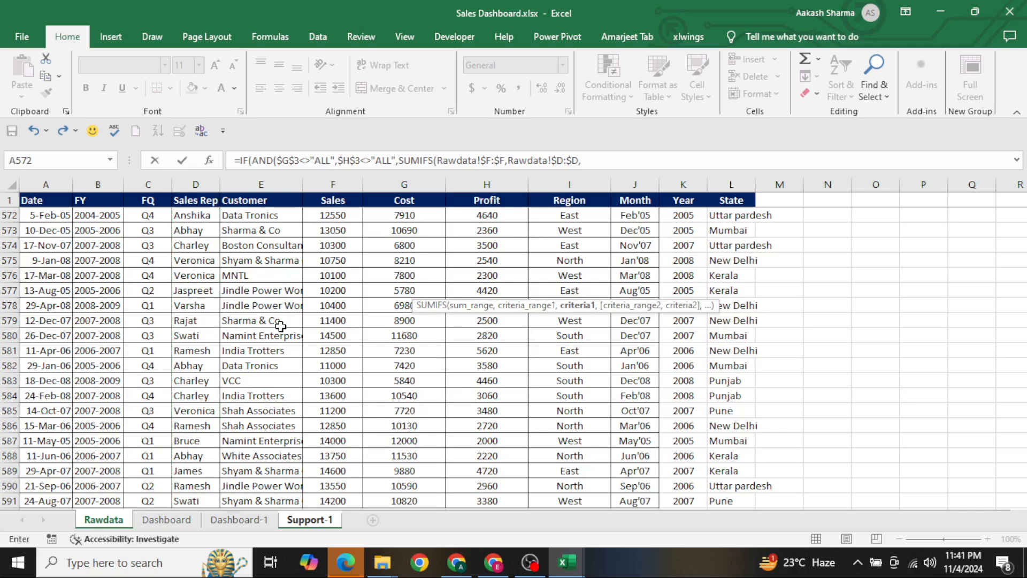
key("ctrl+Page_Down")
key("ctrl+Page_Down")
key("ctrl+Page_Down")
key("Left")
key("F4")
key("F4")
key("F4")
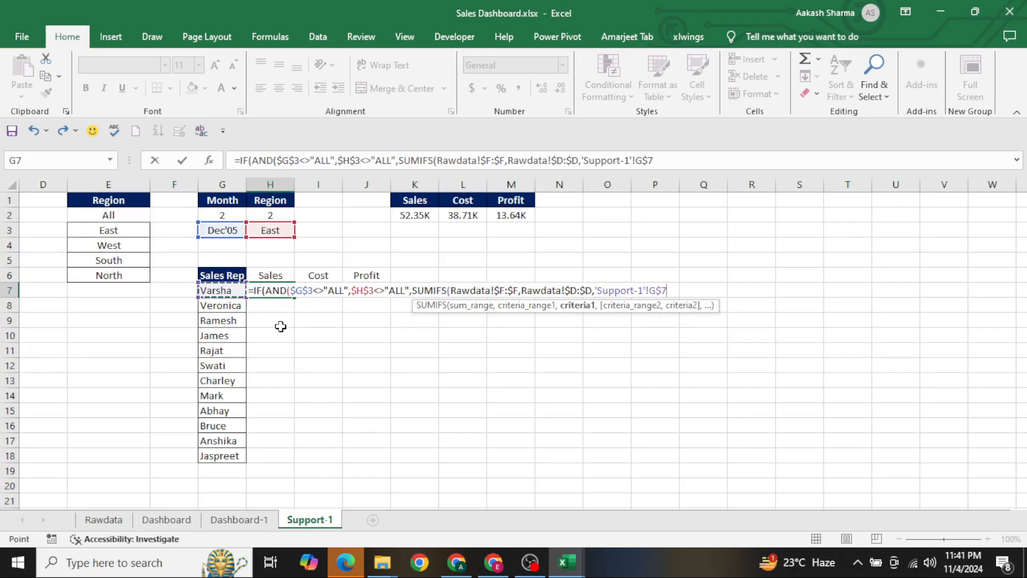
type(",")
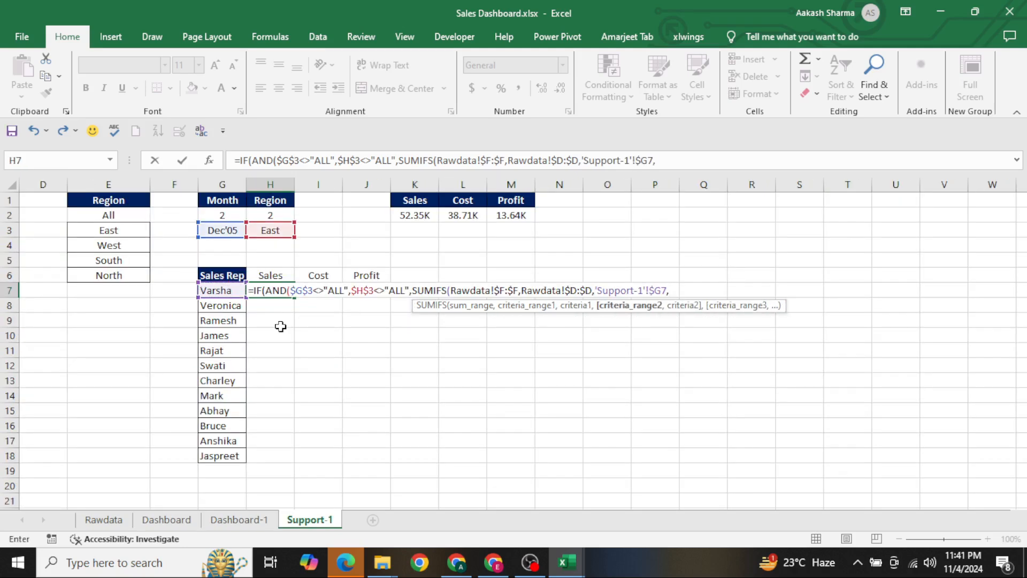
Add the Rawdata Region column, $I:$I, as the second SUMIFS criteria range
key("ctrl+Page_Up")
key("ctrl+Page_Up")
key("ctrl+Page_Up")
left_click(397, 284)
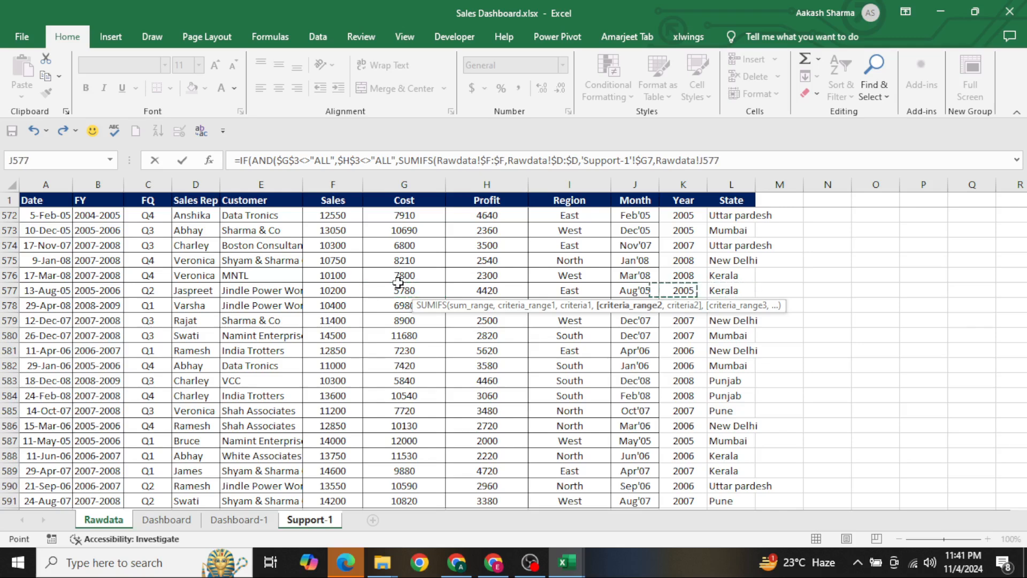
key("Right")
key("Right")
key("ctrl+space")
key("F4")
type(",")
Set the Region criterion to the selected region in $H$3 on Support-1, as an absolute reference
key("ctrl+Page_Down")
key("ctrl+Page_Down")
key("ctrl+Page_Down")
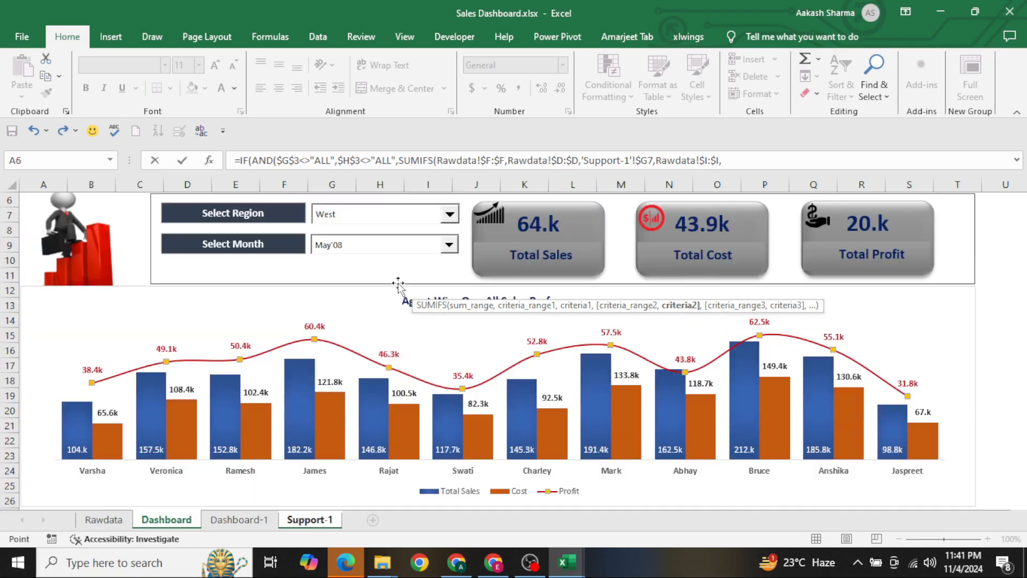
key("Up")
key("Up")
key("Up")
key("Up")
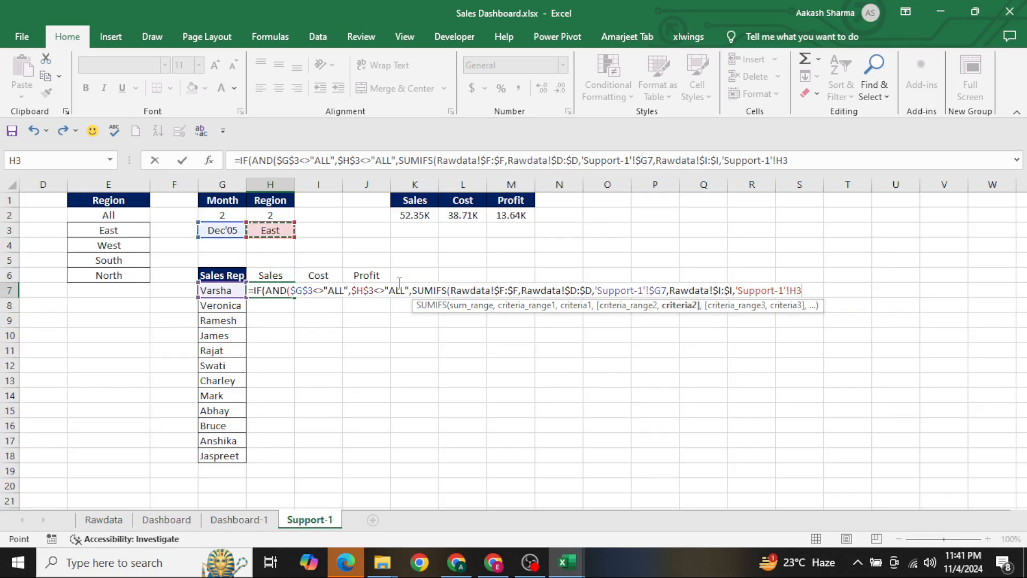
key("F4")
type(",")
Add the Rawdata Month column, $J:$J, as the third SUMIFS criteria range
key("ctrl+Page_Up")
key("ctrl+Page_Up")
key("ctrl+Page_Up")
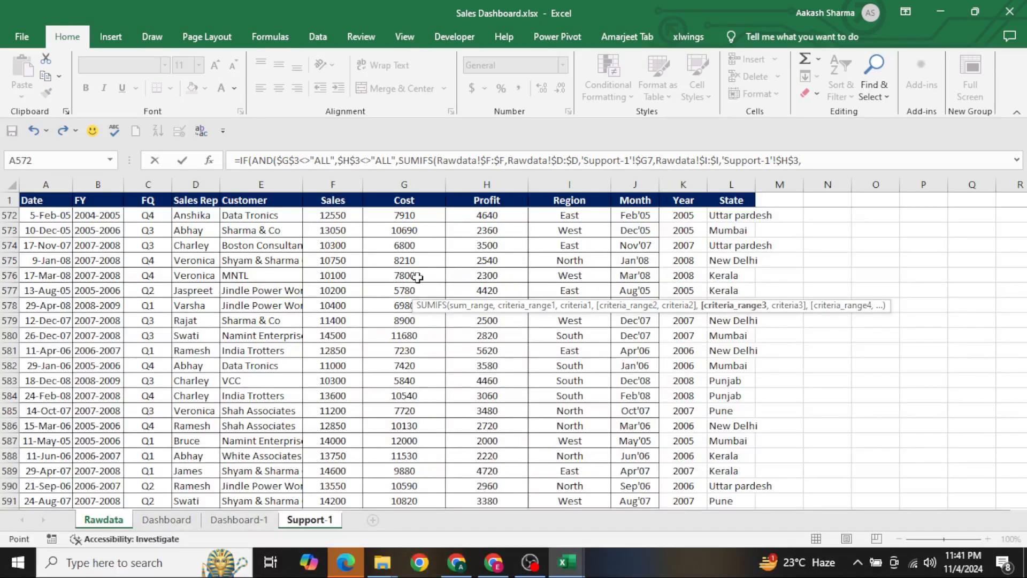
left_click(524, 243)
key("Right")
key("Right")
key("ctrl+space")
key("F4")
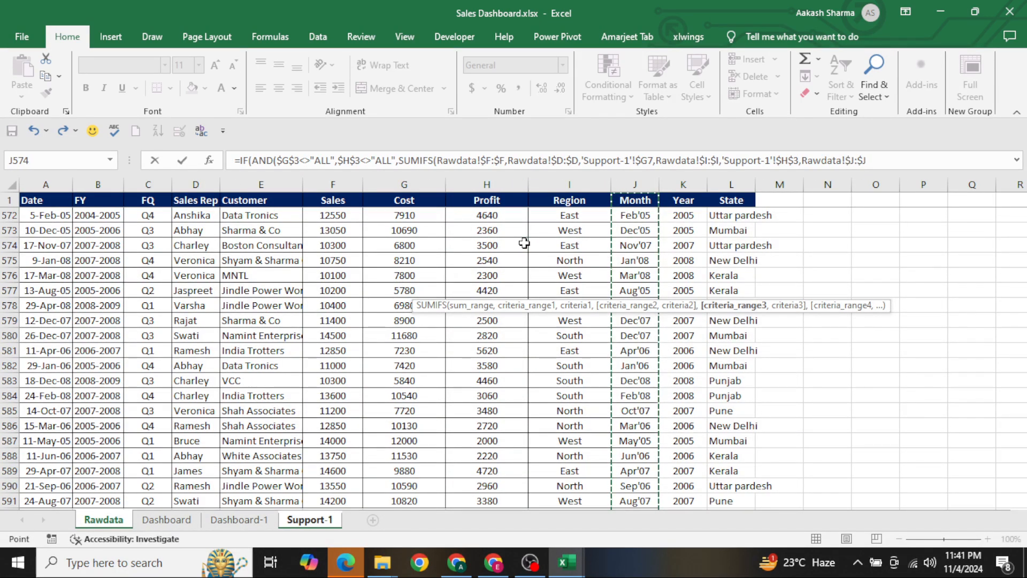
type(",")
Set the Month criterion to the selected month in $G$3 on Support-1 and close the SUMIFS function
key("ctrl+Page_Down")
key("ctrl+Page_Down")
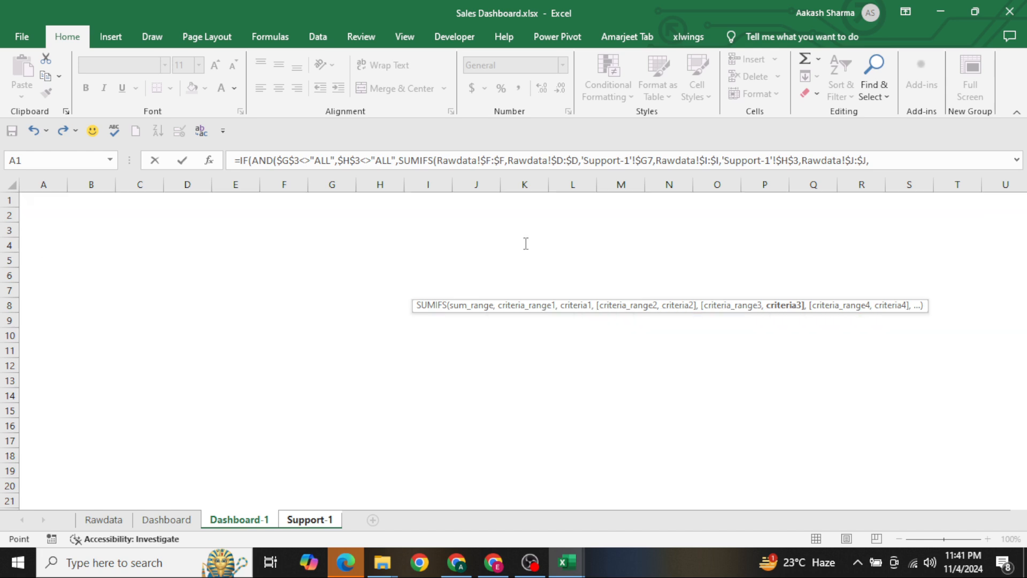
key("ctrl+Page_Down")
key("Up")
key("Up")
key("Up")
key("Up")
key("Left")
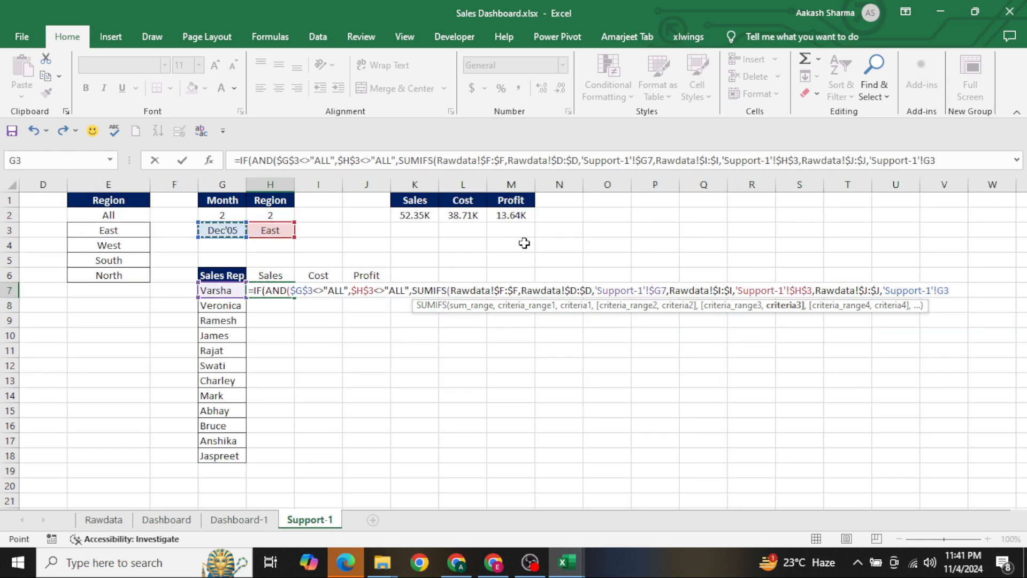
key("F4")
type("),")
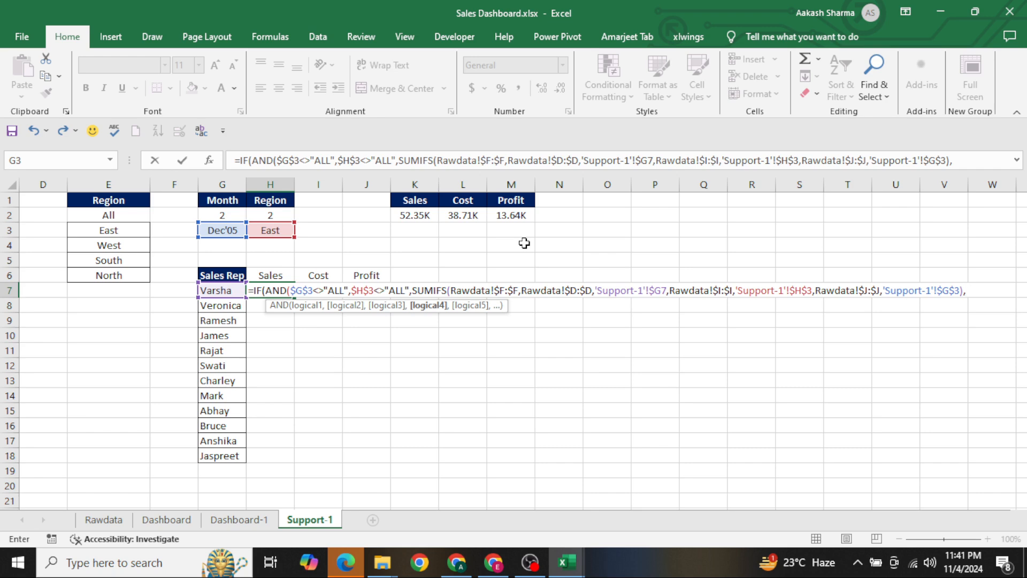
type("sum")
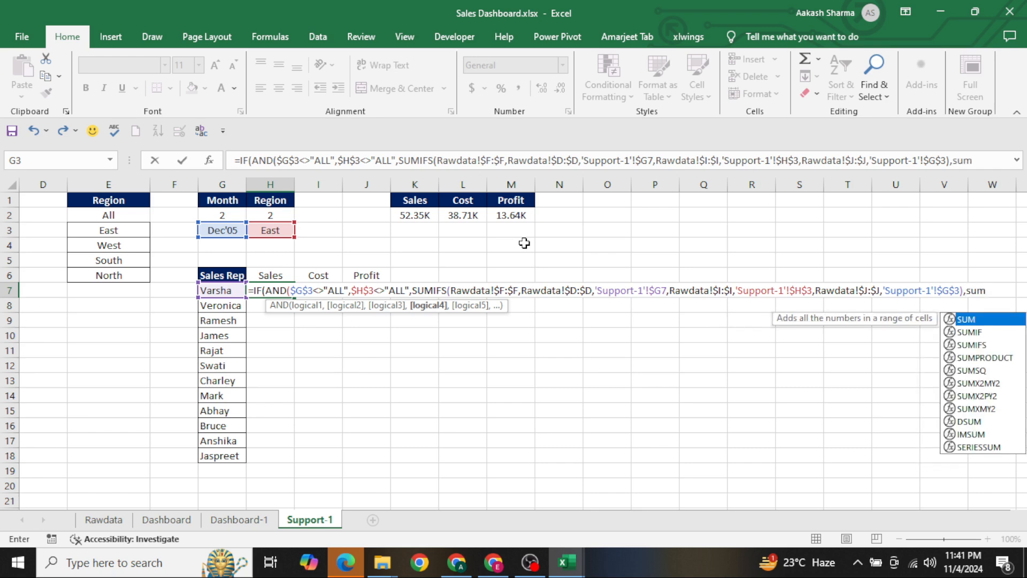
type("if")
Start a second SUMIFS in the H7 formula with the Rawdata Sales column, $F:$F, as its sum range
key("Down")
key("Tab")
key("ctrl+Page_Up")
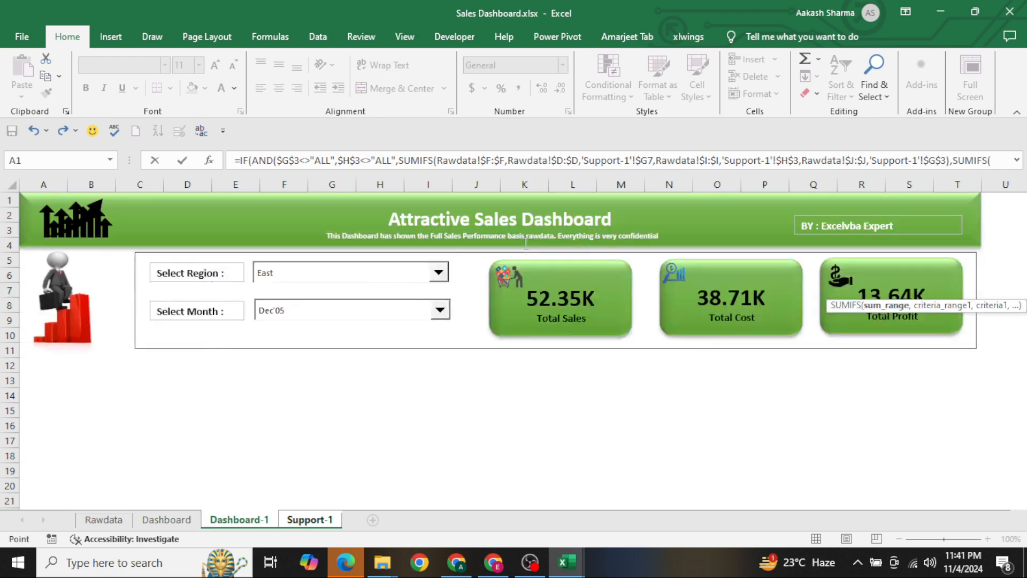
key("ctrl+Page_Up")
key("ctrl+Page_Up")
left_click(419, 239)
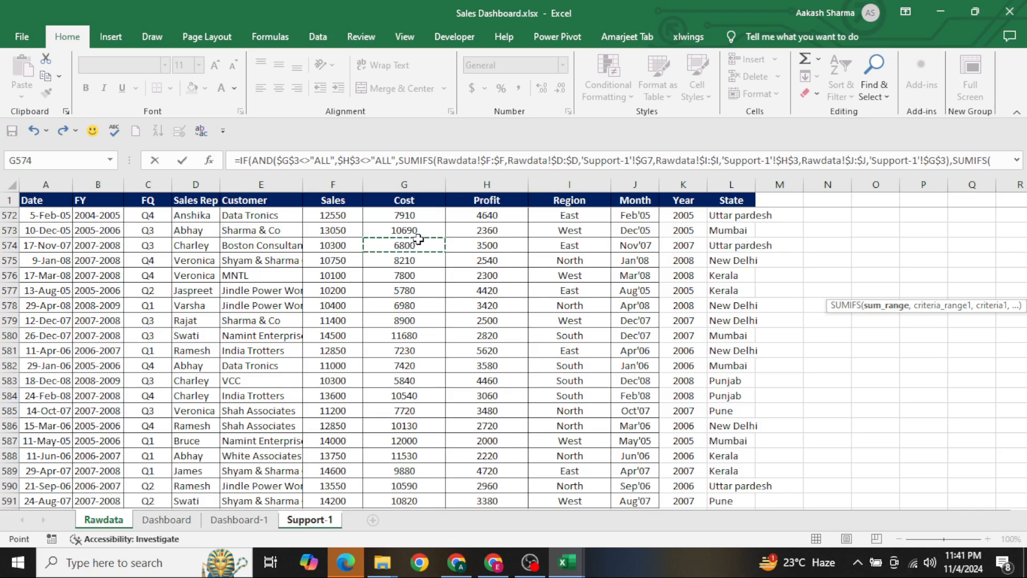
key("Left")
key("ctrl+space")
key("F4")
type(",")
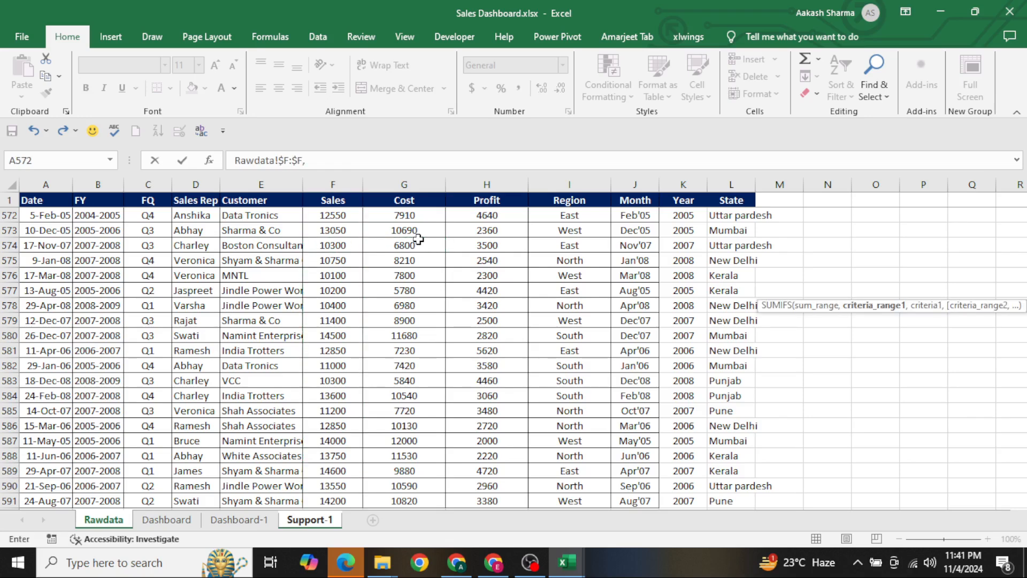
Add the Rawdata Sales Rep column, $D:$D, as the second SUMIFS function's first criteria range
left_click(176, 252)
key("ctrl+space")
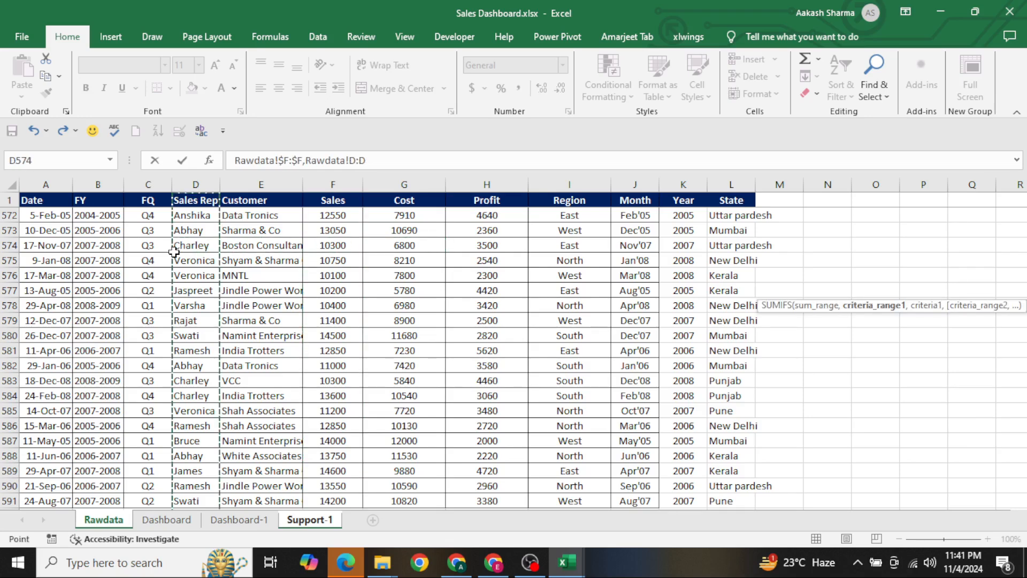
key("F4")
type(",")
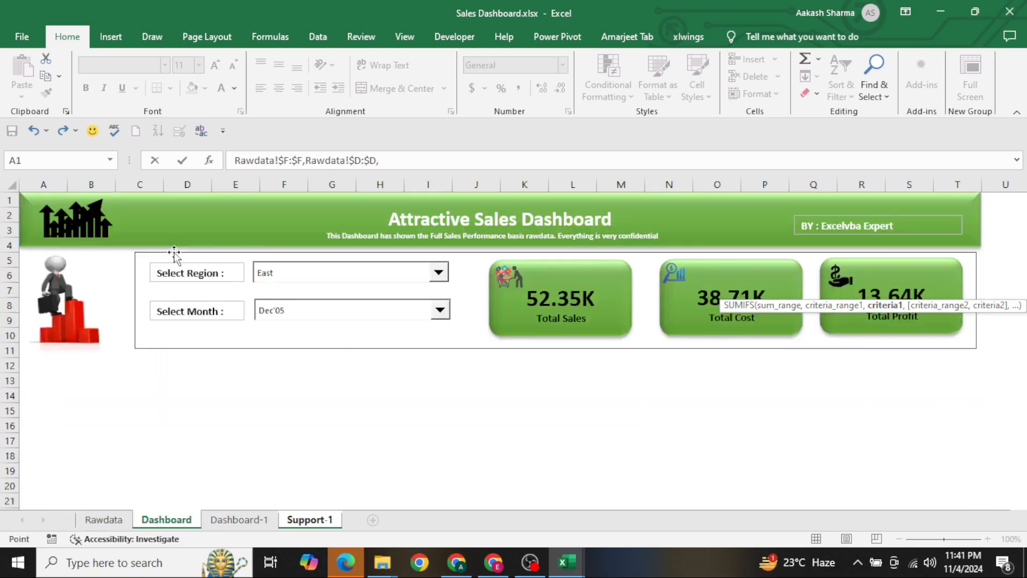
Set the Sales Rep criterion to $G7 on Support-1 with only the column locked, and close the second SUMIFS
key("Left")
key("F4")
key("F4")
key("F4")
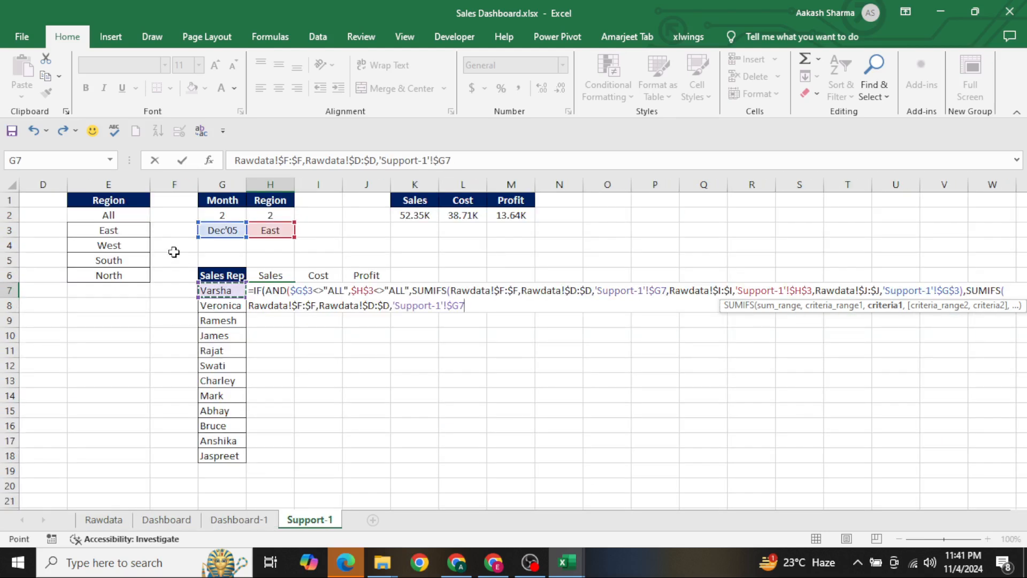
key("Return")
key("Return")
key("Right")
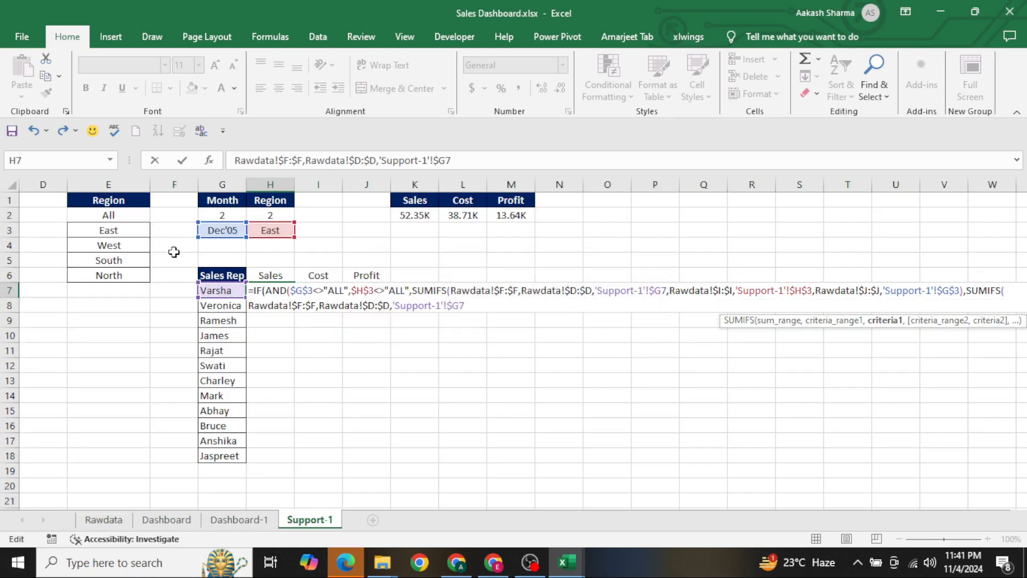
type("))")
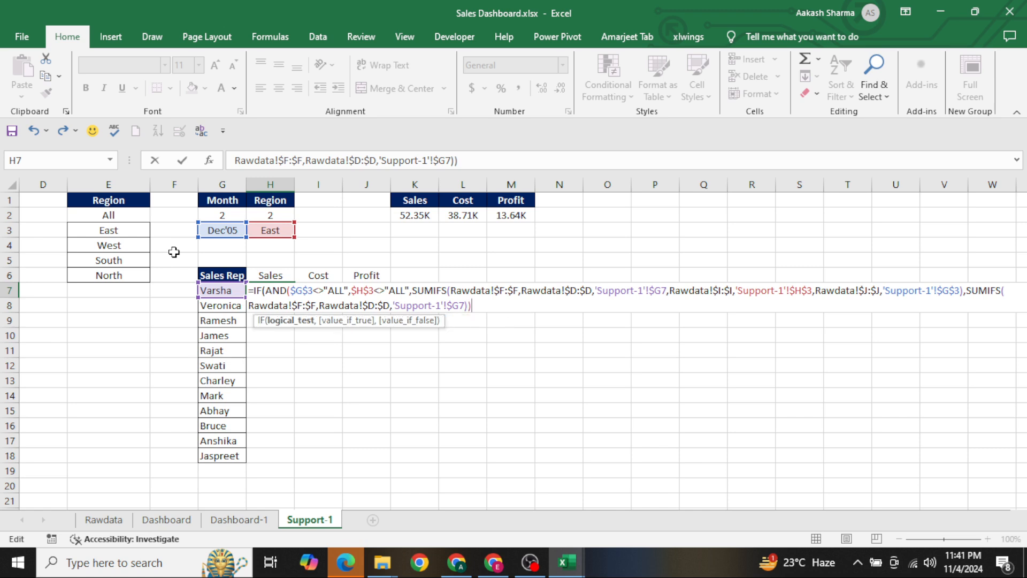
key("BackSpace")
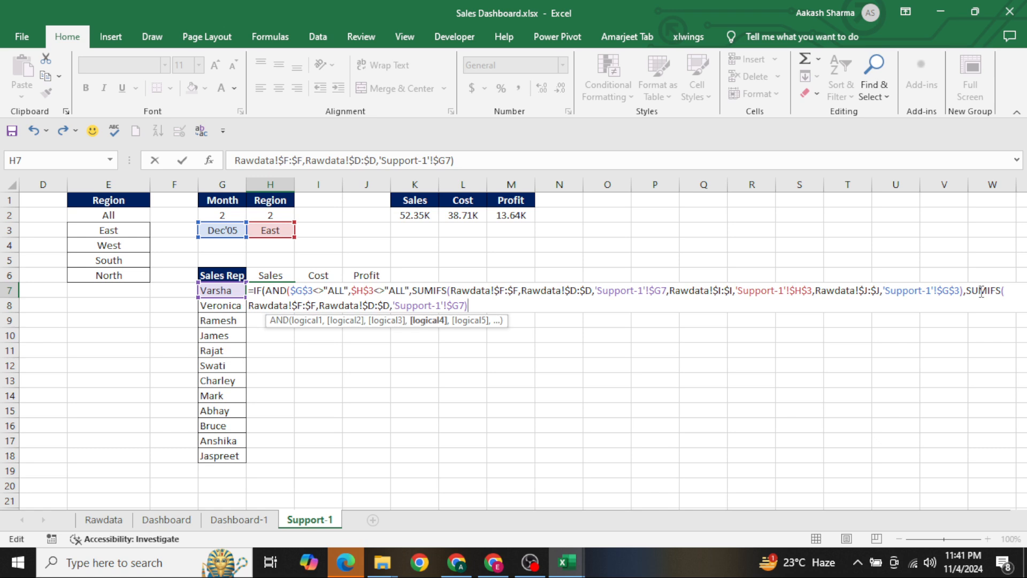
Close the AND test directly after $H$3<>"ALL" and enter the formula in H7
left_click(413, 289)
type(")")
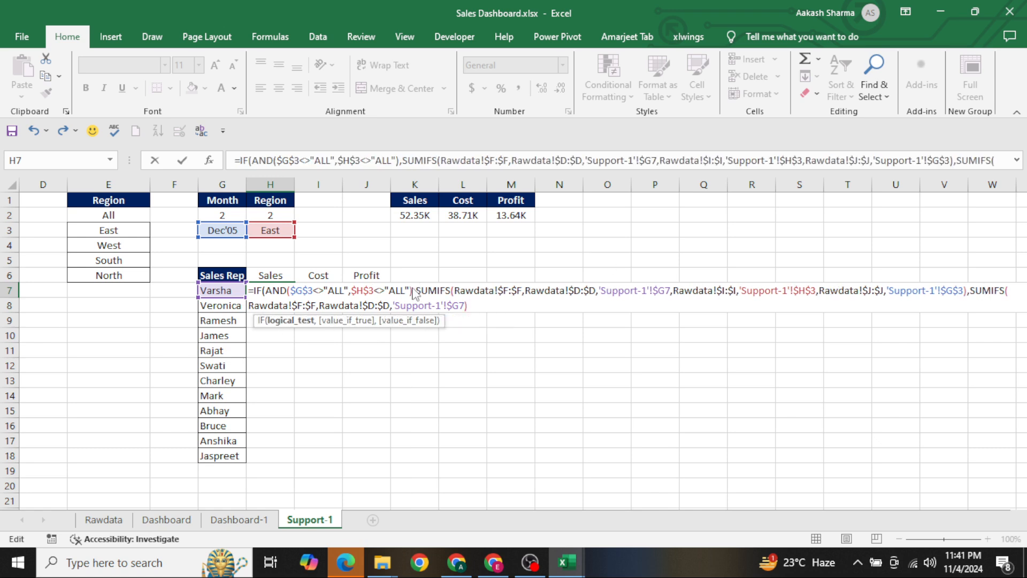
key("Return")
key("Return")
Fill the Sales formula from H7 down through H18 for all sales reps
key("shift+Down")
key("shift+Down")
key("shift+Down")
key("shift+Down")
key("shift+Down")
key("shift+Down")
key("shift+Down")
key("shift+Down")
key("shift+Down")
key("shift+Down")
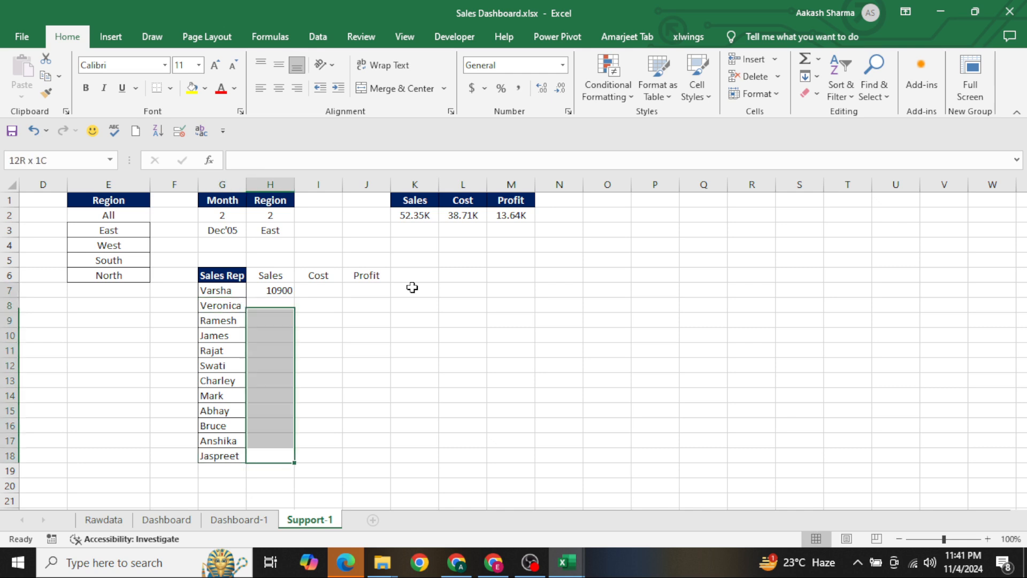
key("ctrl+d")
Copy the thousands (K) number format of the Sales total in K2 onto the Sales values in H7:H18
key("Up")
key("Up")
key("Up")
key("Up")
key("Up")
key("Right")
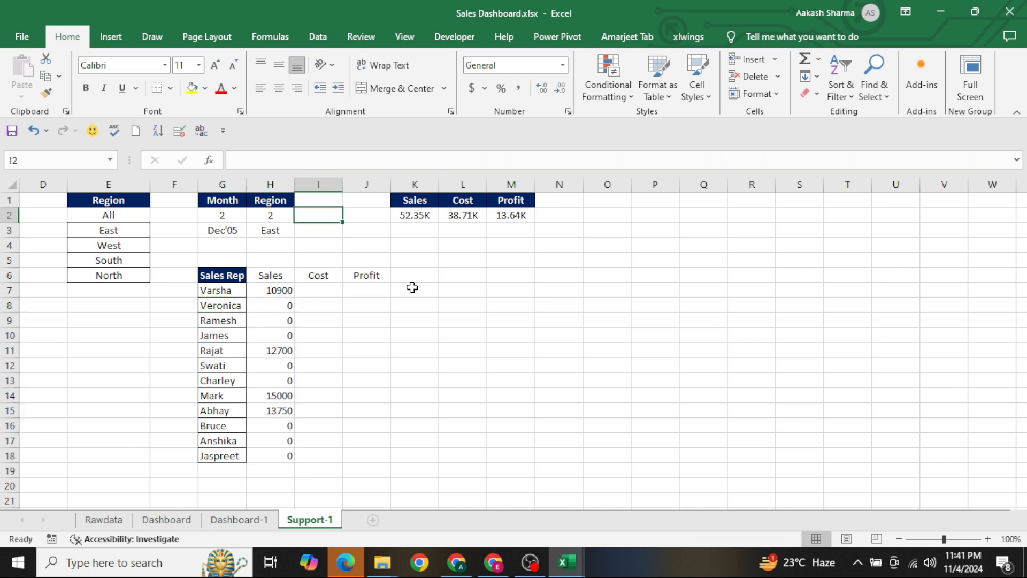
key("Right")
key("Right")
key("ctrl+c")
key("Left")
key("Down")
key("Down")
key("Down")
key("Down")
key("Down")
key("Left")
key("Left")
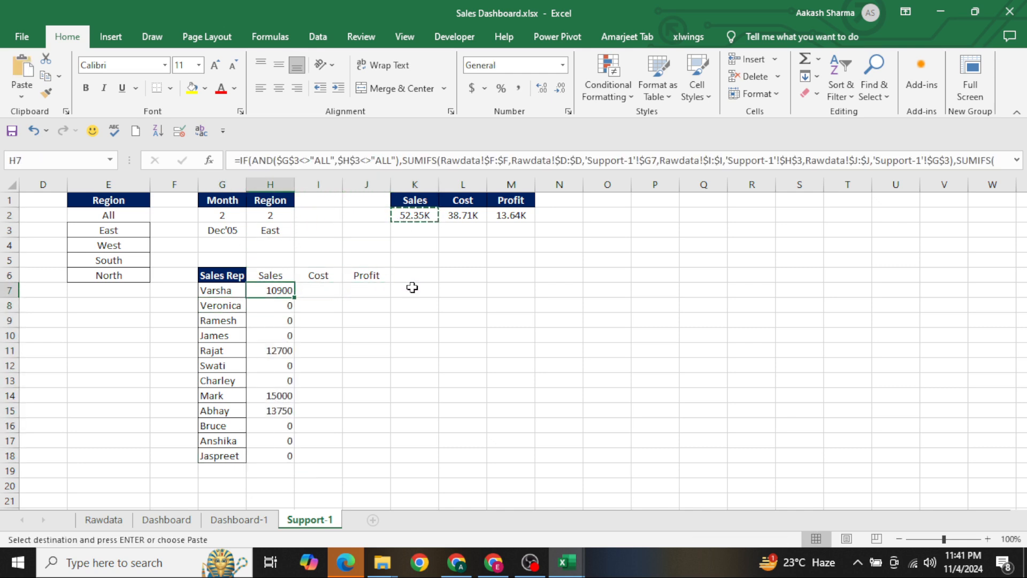
key("ctrl+shift+Down")
key("ctrl+alt+v")
key("t")
key("Return")
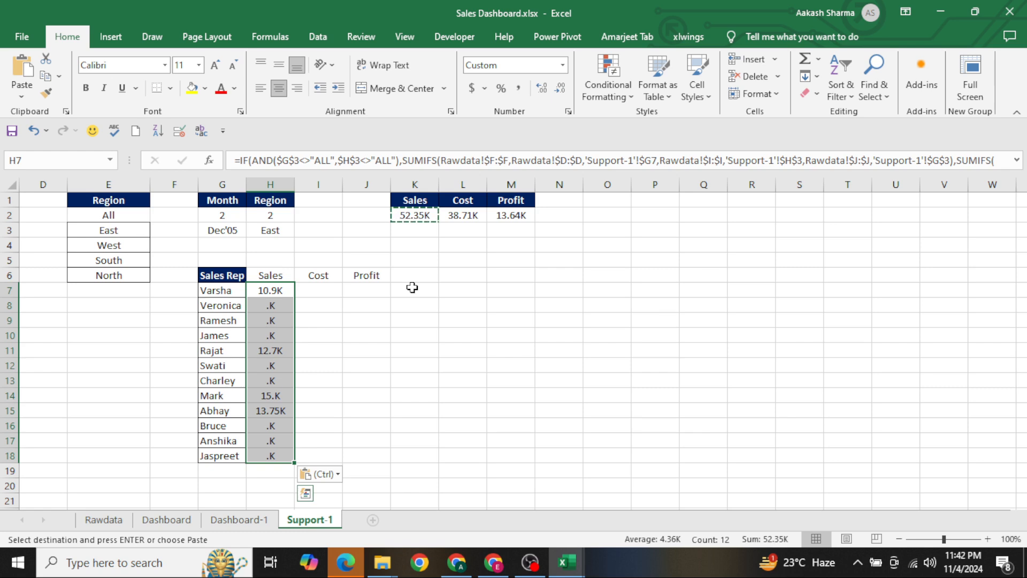
key("Escape")
key("Up")
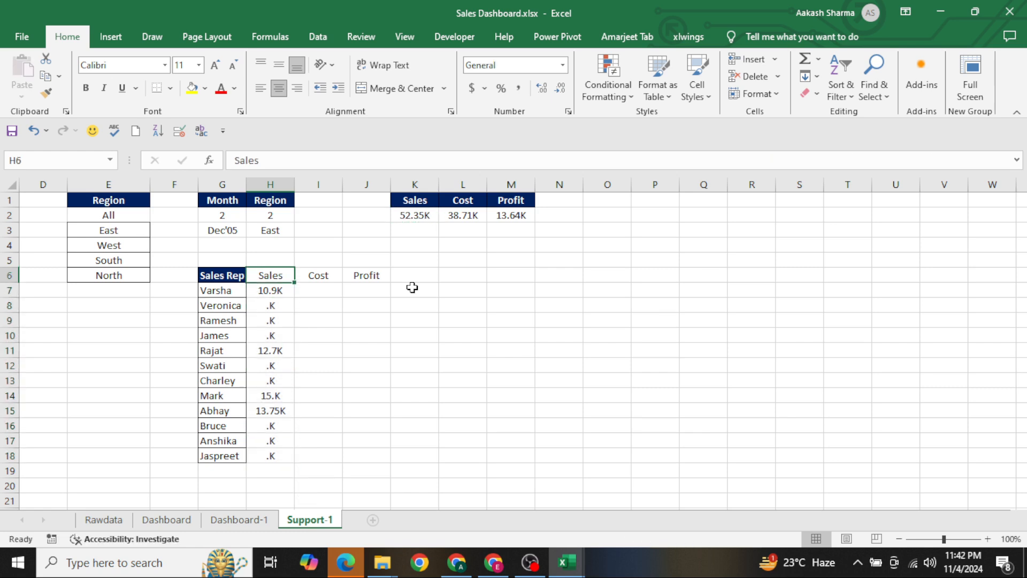
Remove the Rawdata Month range, $J:$J, and its $G$3 criterion from the first SUMIFS in H7
key("Down")
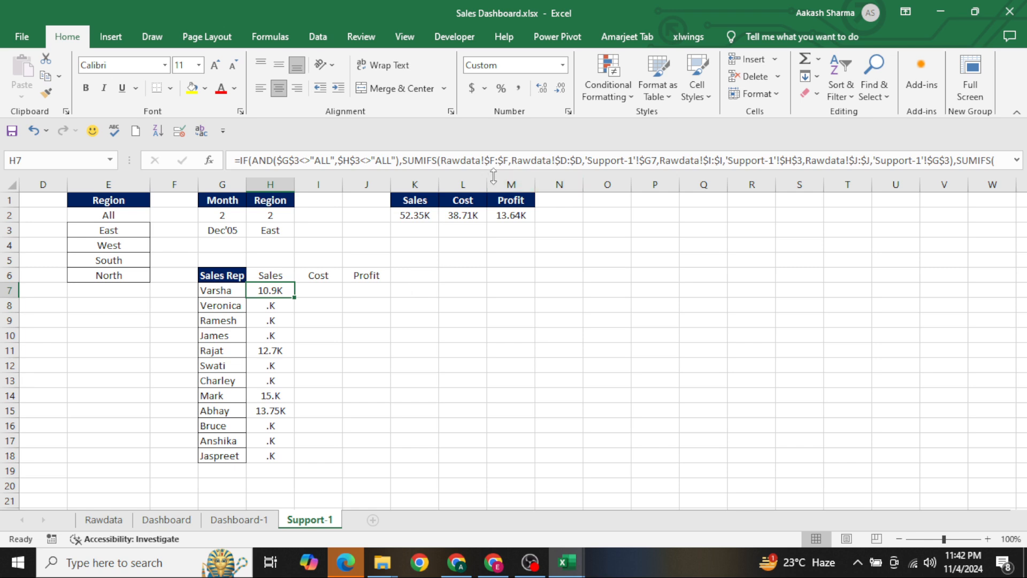
left_click_drag(486, 184, 487, 193)
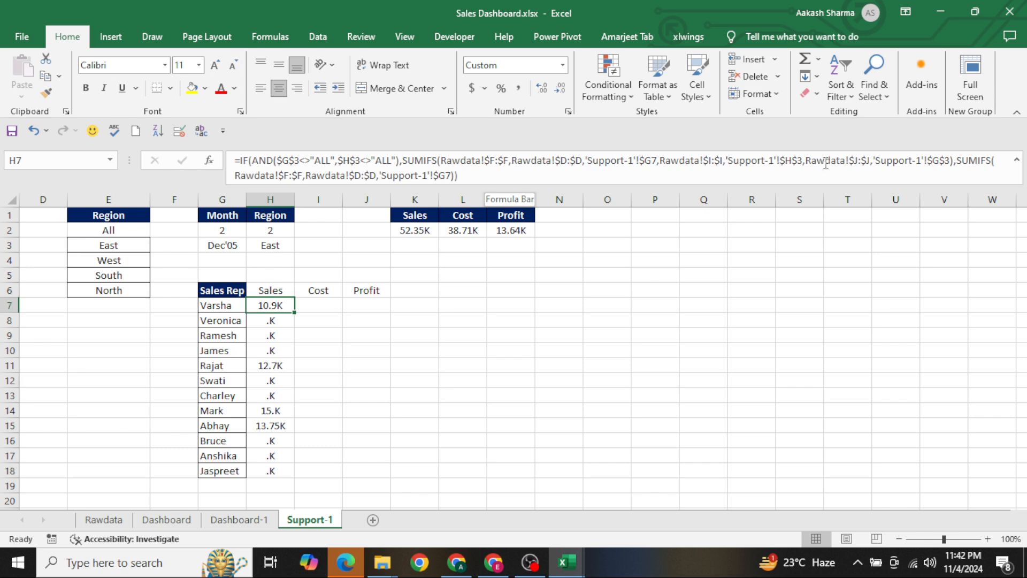
left_click(929, 163)
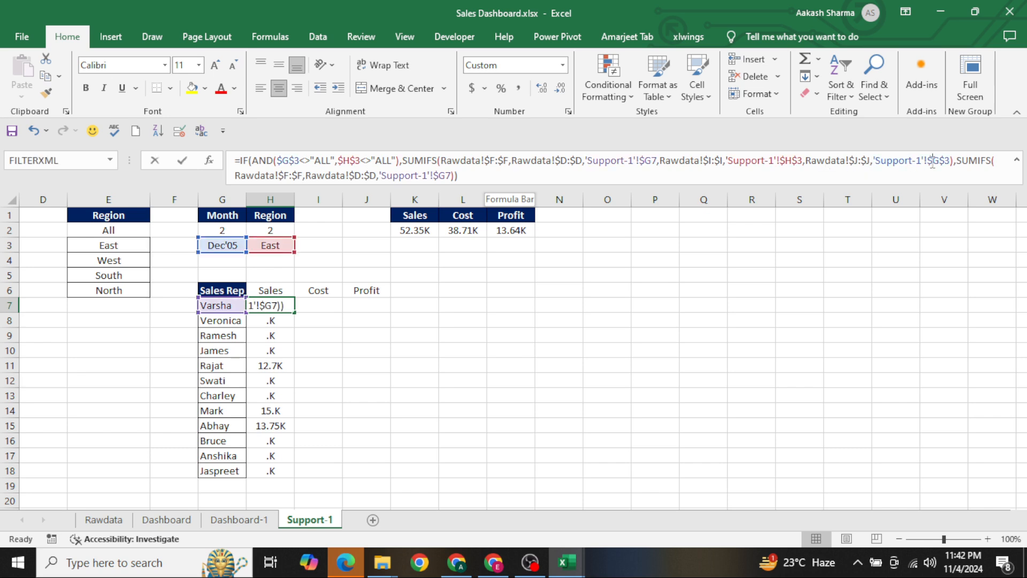
key("ctrl+shift+Left")
key("ctrl+shift+Left")
key("ctrl+shift+Left")
key("ctrl+shift+Left")
key("ctrl+shift+Left")
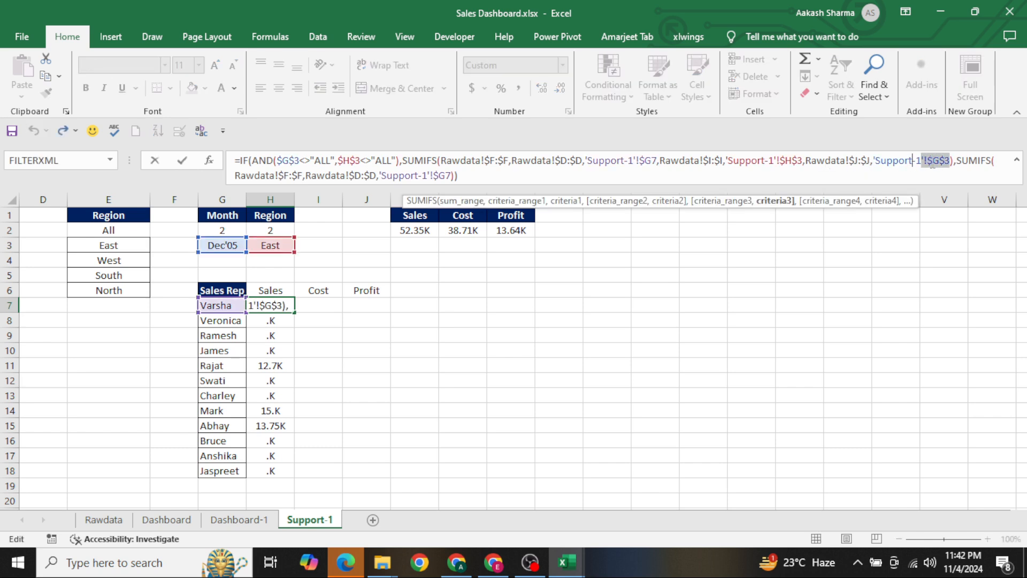
key("BackSpace")
key("ctrl+Return")
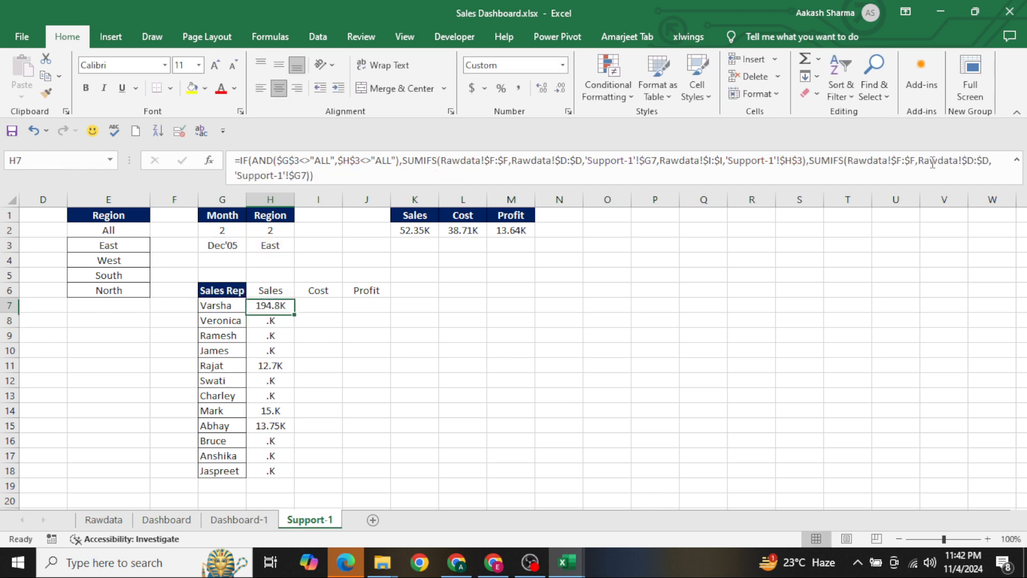
Fill the revised Sales formula from H7 down to H18
key("ctrl+shift+Down")
key("ctrl+d")
key("Right")
key("Left")
key("ctrl+shift+Down")
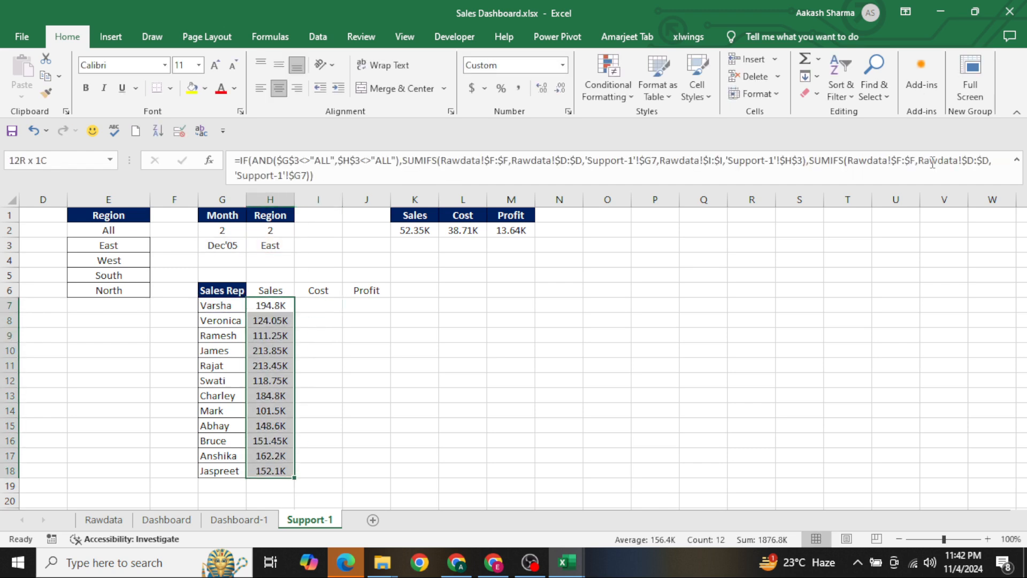
Copy the Sales formula text from H7 into the Cost cell I7, keeping its references unchanged
key("Down")
key("F2")
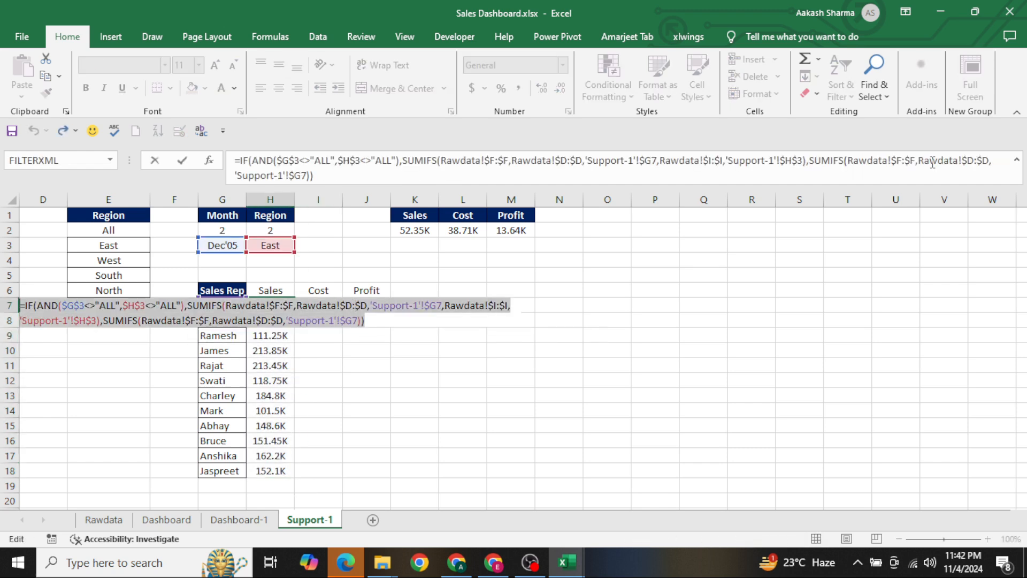
key("Escape")
key("Up")
key("Right")
key("ctrl+v")
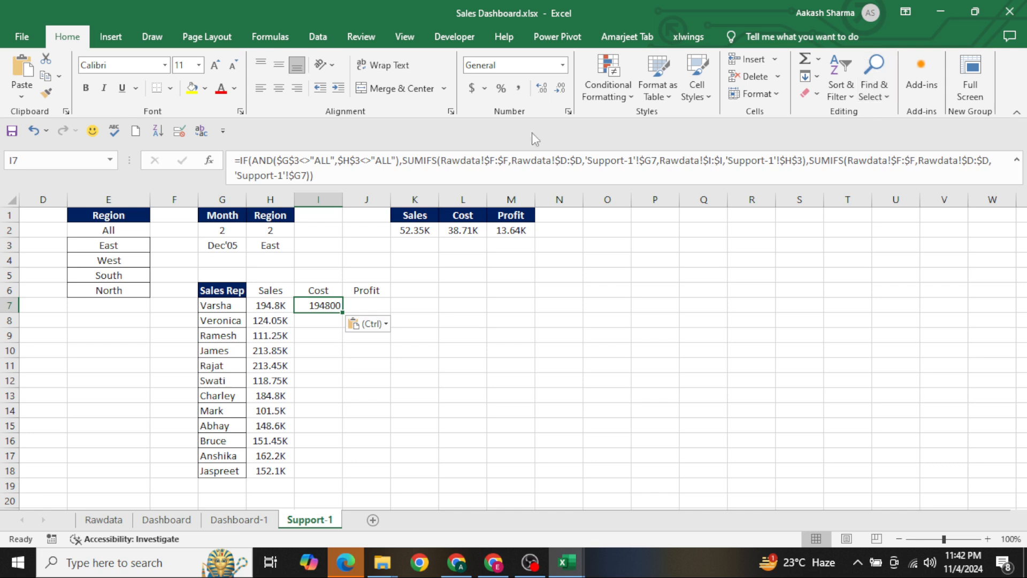
Change the first SUMIFS sum range in I7 to the Rawdata Cost column, $G:$G
left_click(495, 154)
key("BackSpace")
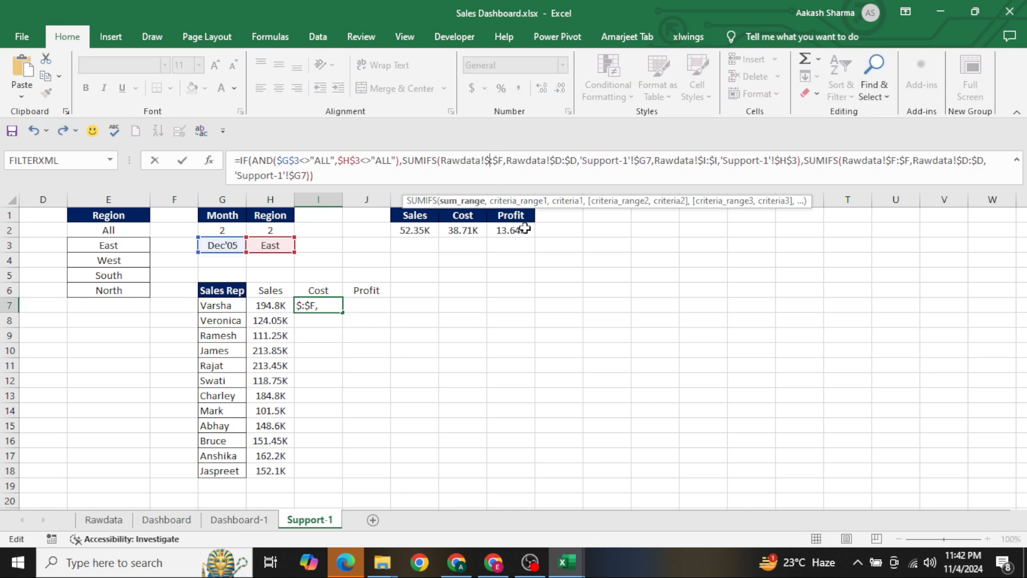
type("g")
key("Right")
key("Right")
key("Right")
key("BackSpace")
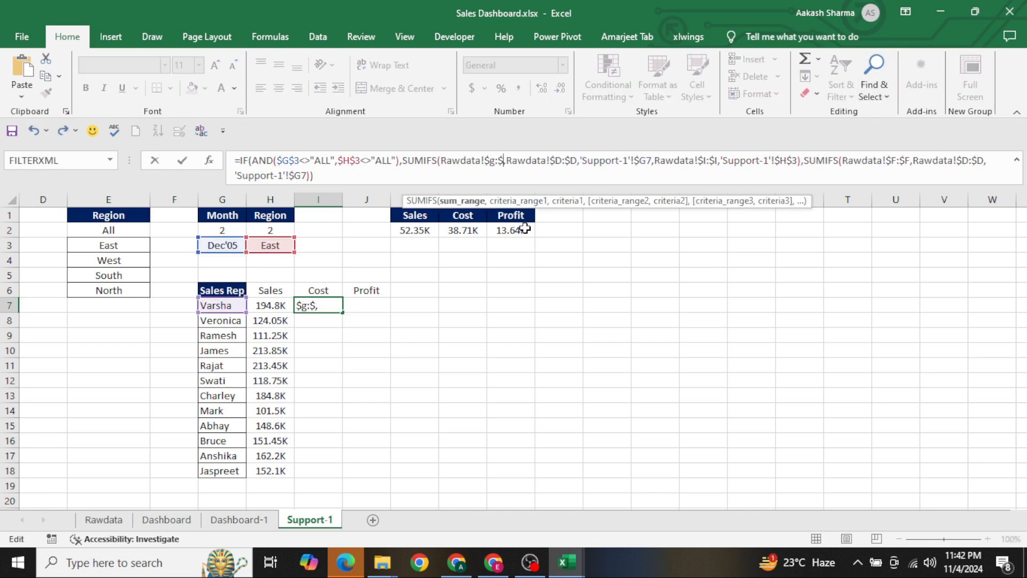
type("g")
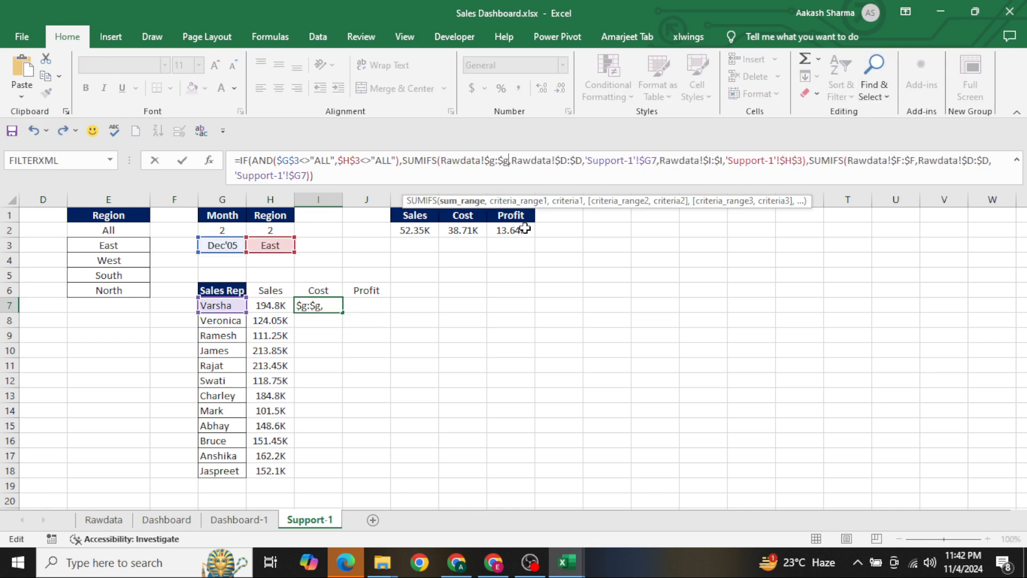
Change the second SUMIFS sum range in I7 to Rawdata $G:$G and enter the Cost formula
left_click(898, 161)
key("Delete")
type("g")
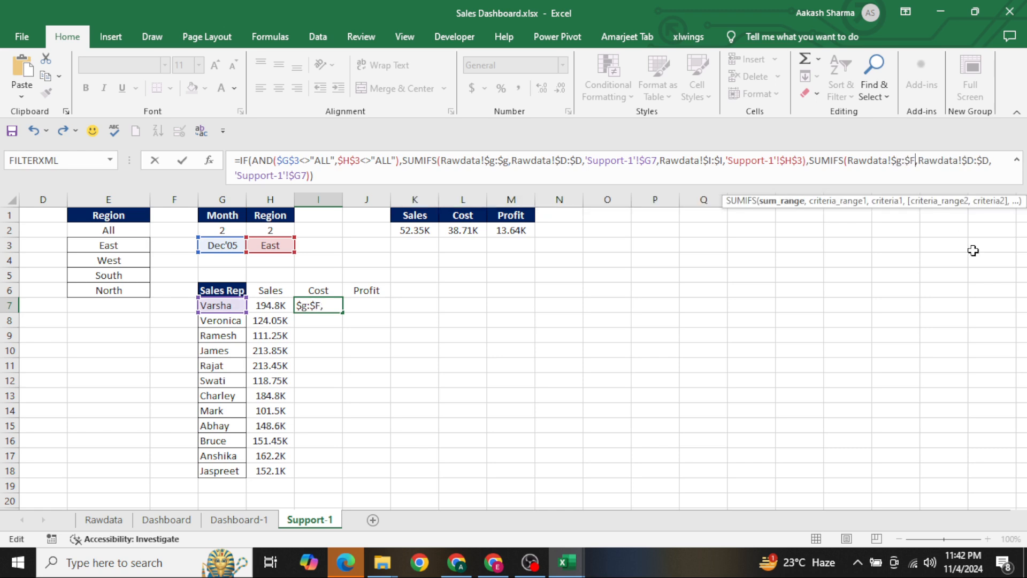
key("BackSpace")
type("g")
key("Return")
Fill the Cost formula from I7 down to I18
key("Left")
key("ctrl+Down")
key("Right")
key("ctrl+shift+Up")
key("ctrl+d")
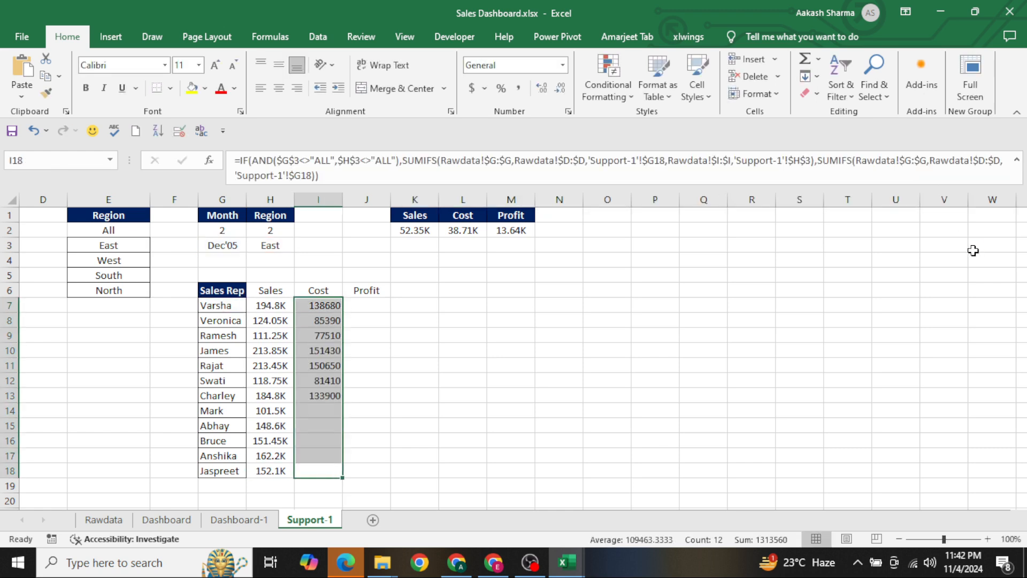
Copy the Cost formula from I7 into the Profit cell J7
key("ctrl+Up")
key("F2")
key("Return")
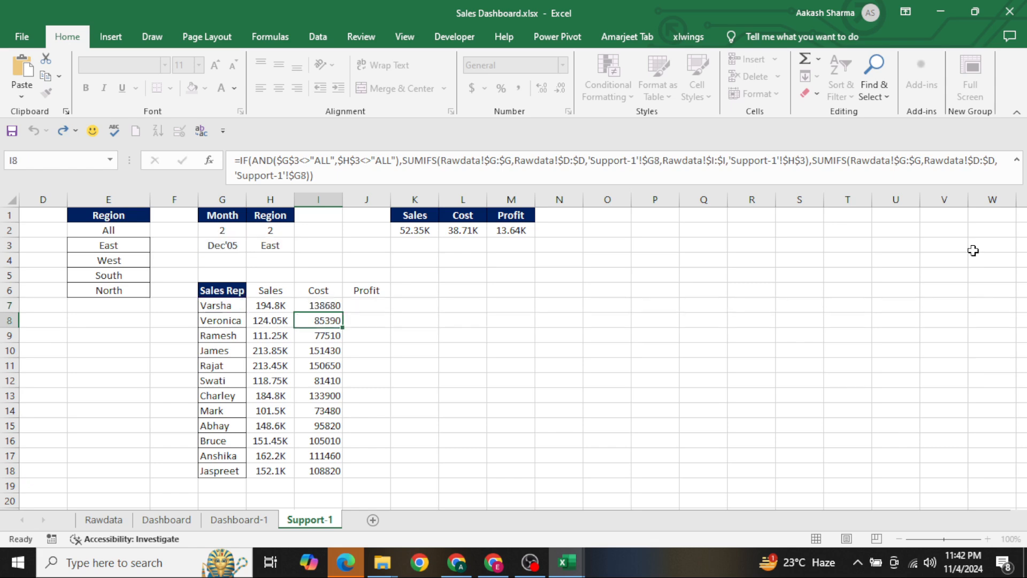
key("Up")
key("ctrl+c")
key("Right")
key("ctrl+v")
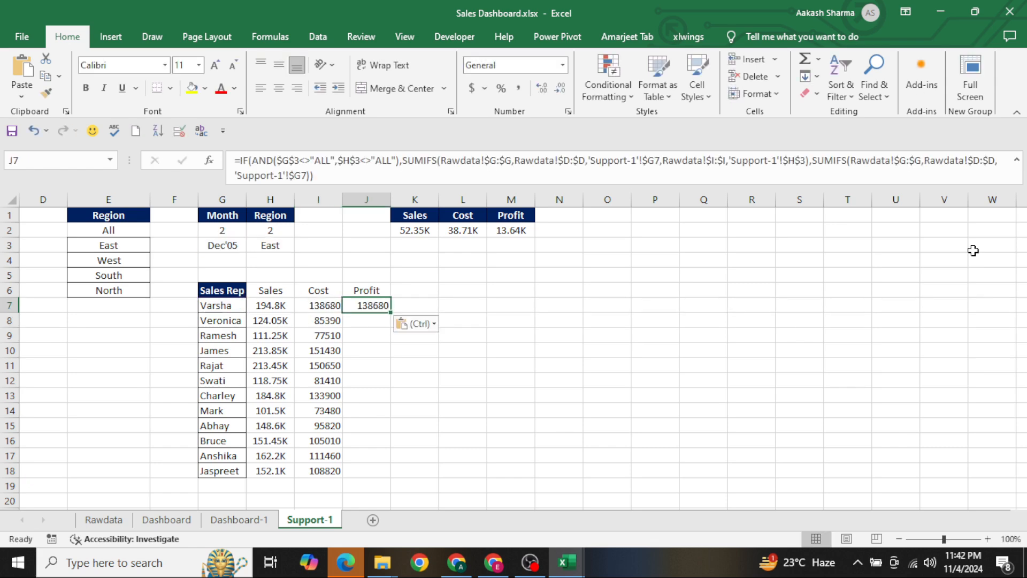
Change the first SUMIFS sum range in J7 to the Rawdata Profit column, $H:$H
left_click(502, 165)
key("BackSpace")
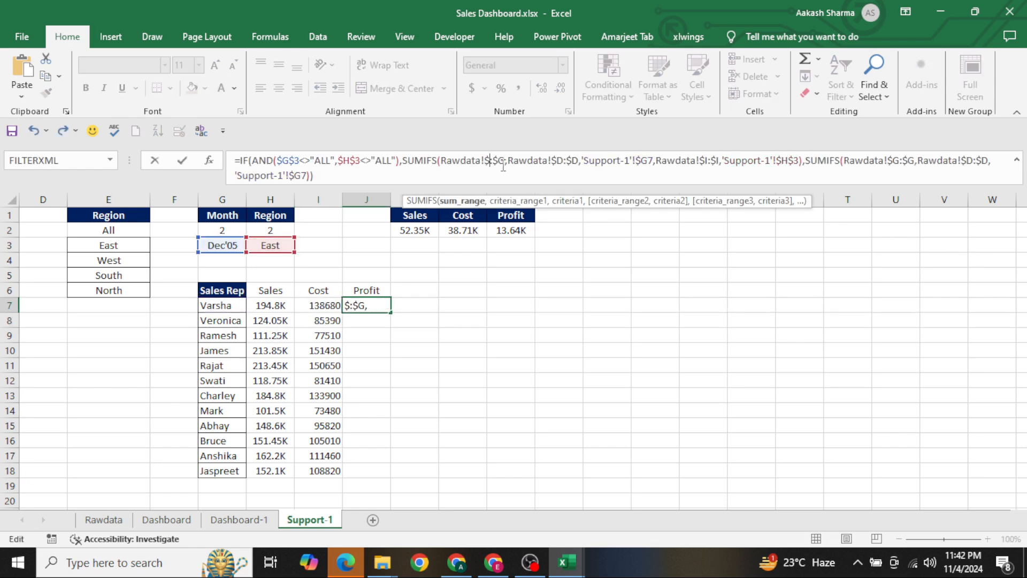
type("h")
key("BackSpace")
type("h")
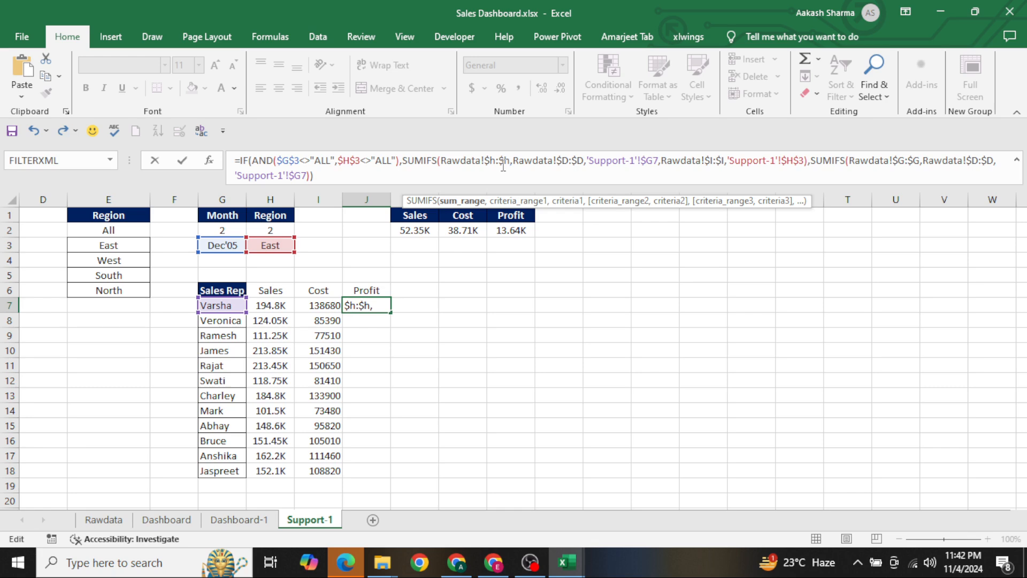
Change the second SUMIFS sum range in J7 to Rawdata $H:$H and enter the Profit formula
left_click(904, 160)
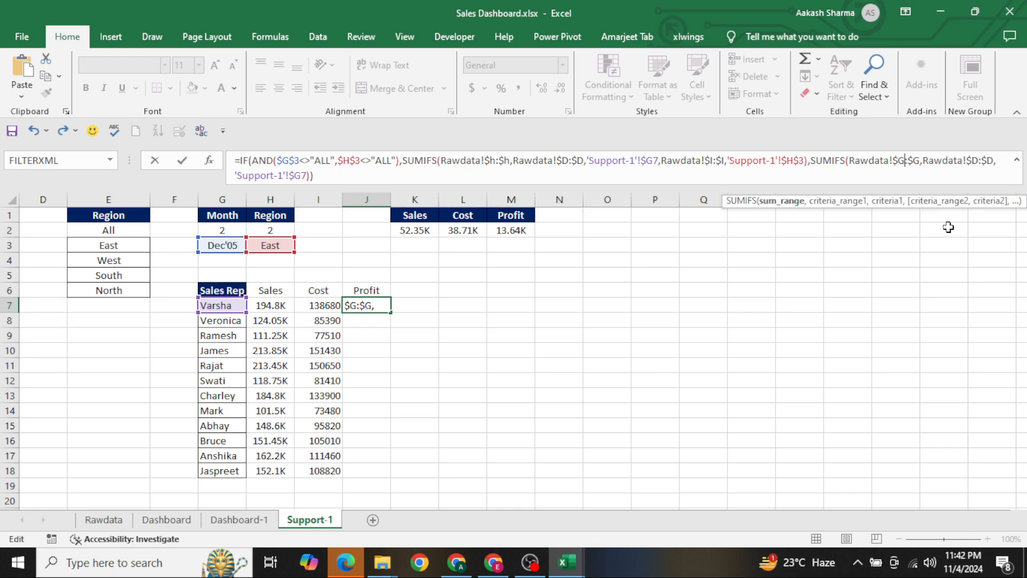
key("BackSpace")
type("h")
key("Right")
key("BackSpace")
type("h")
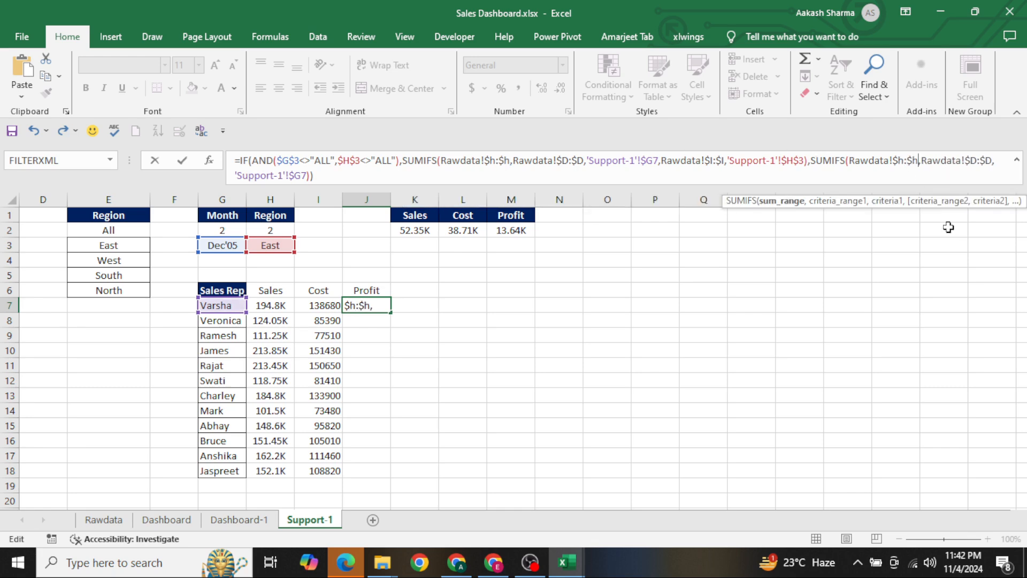
key("Return")
Fill the Profit formula from J7 down to J18
key("Left")
key("ctrl+Down")
key("Right")
key("ctrl+shift+Up")
key("ctrl+d")
Copy the thousands (K) number format from Sales cell H7 onto the Cost and Profit values in I7:J18
key("Left")
key("ctrl+Up")
key("Down")
key("Left")
key("ctrl+c")
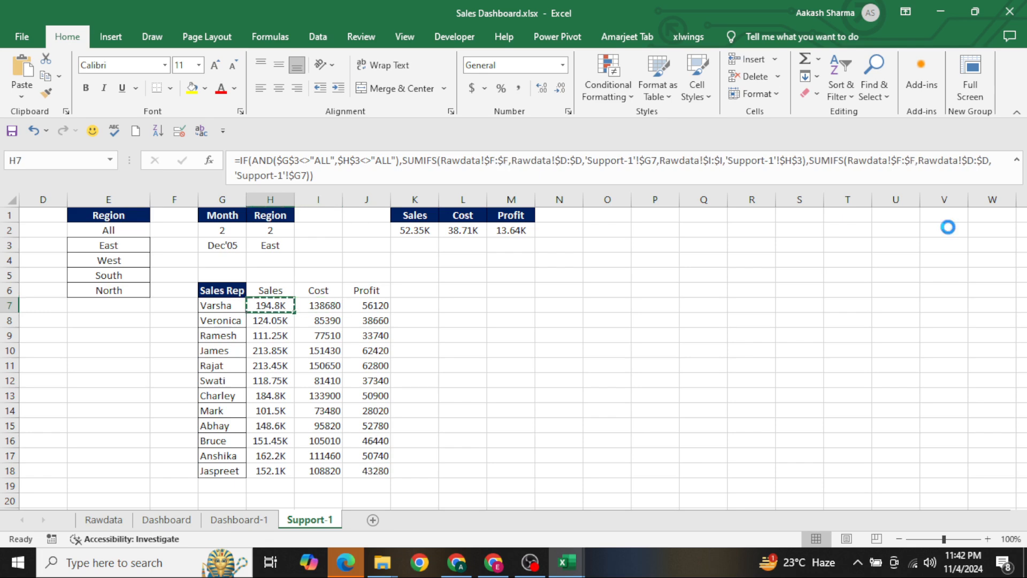
key("Right")
key("ctrl+shift+Right")
key("ctrl+shift+Down")
key("Return")
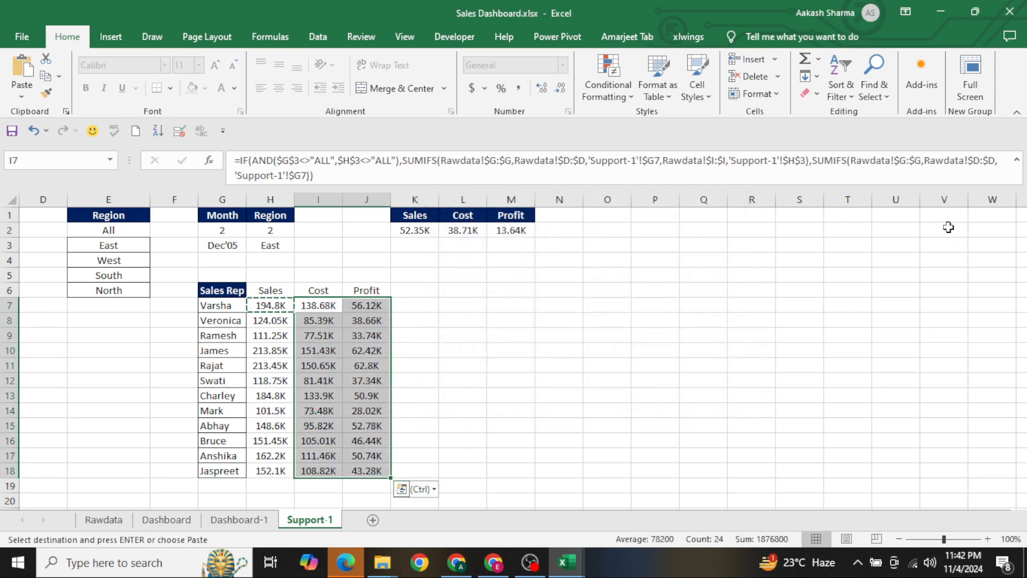
key("Escape")
Insert a 2-D clustered column chart from the Sales Rep table in G6:J18, including its headers
key("Up")
key("Left")
key("Left")
key("ctrl+shift+Right")
key("ctrl+shift+Down")
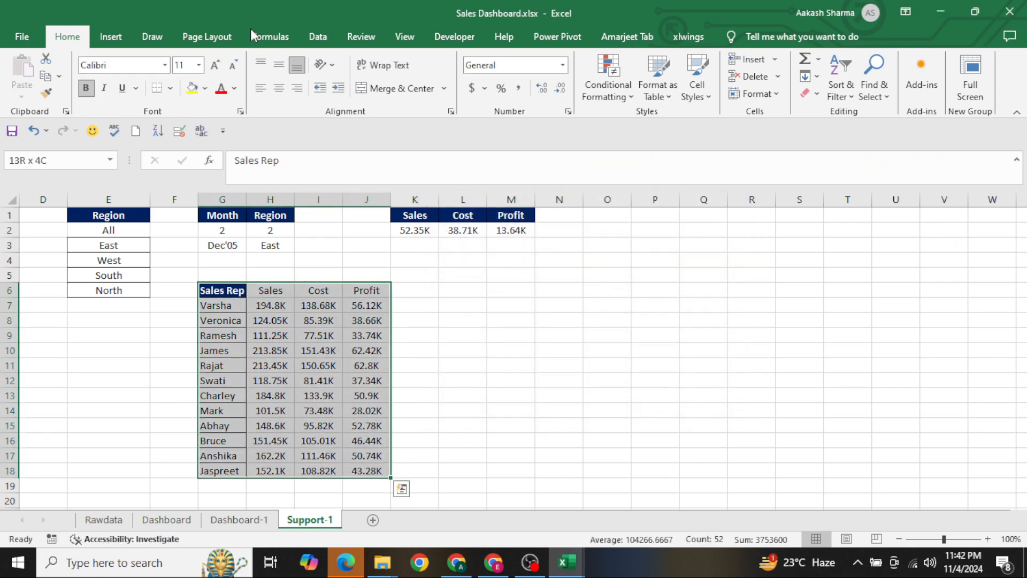
left_click(113, 37)
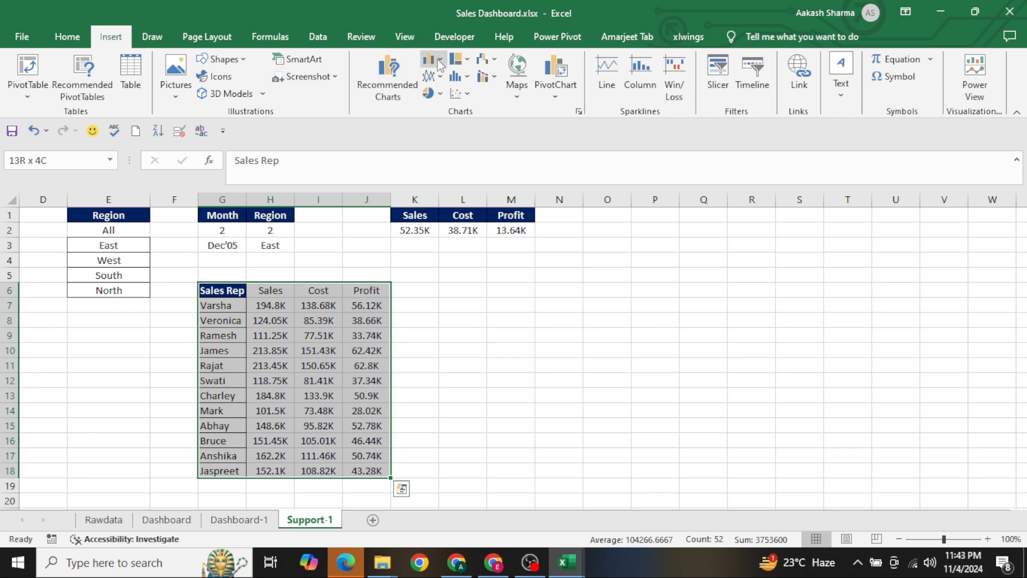
left_click(440, 65)
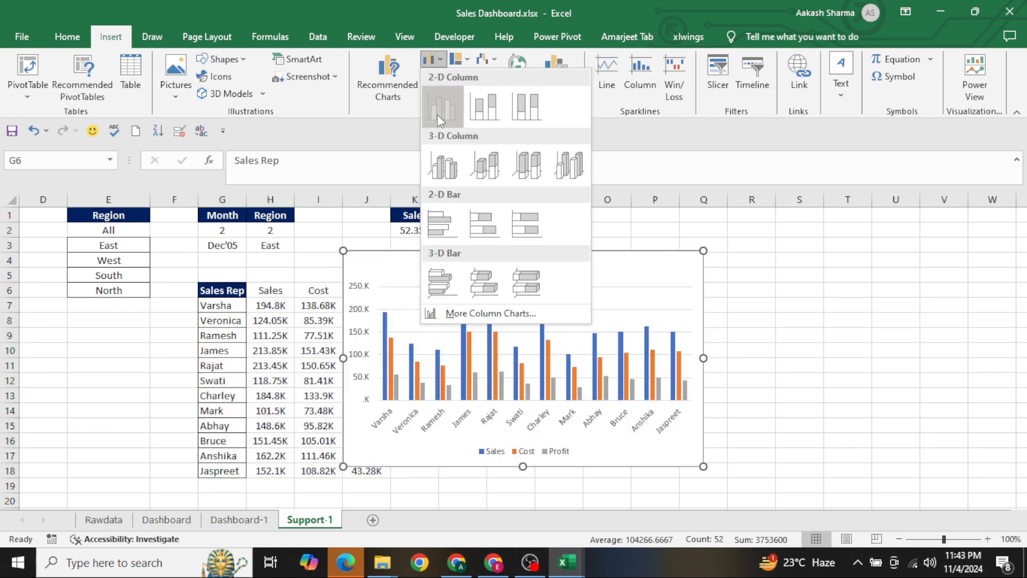
left_click(438, 112)
Cut the new column chart from Support-1 and paste it below the KPI cards on Dashboard-1
key("ctrl+z")
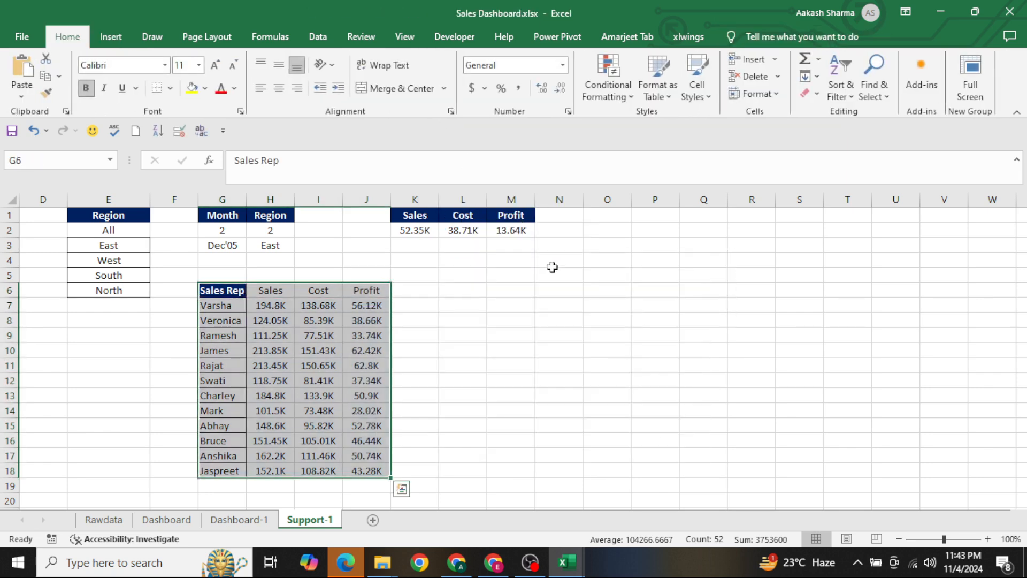
key("ctrl+Page_Up")
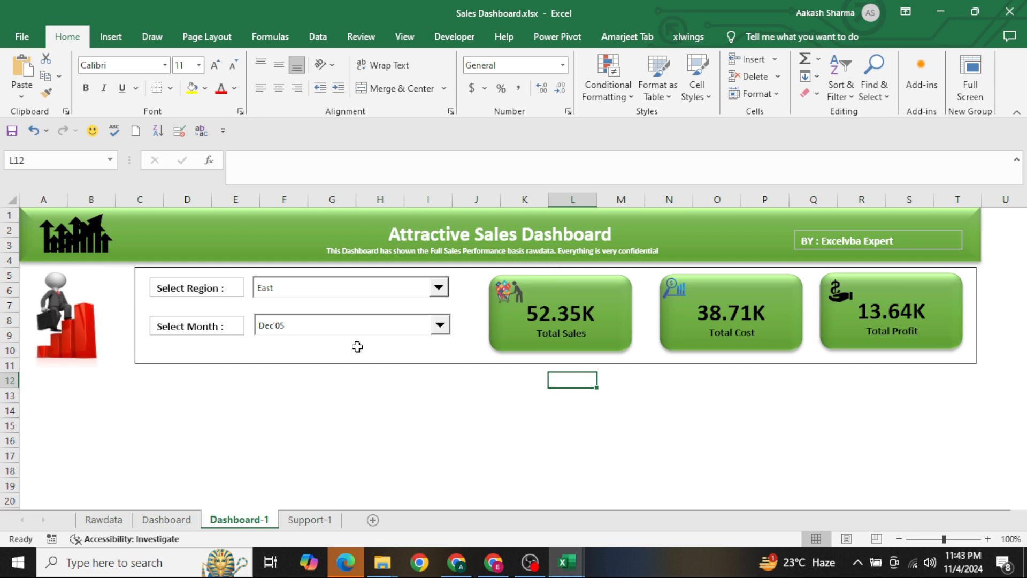
scroll(459, 414, "down", 2)
right_click(459, 414)
left_click(222, 353)
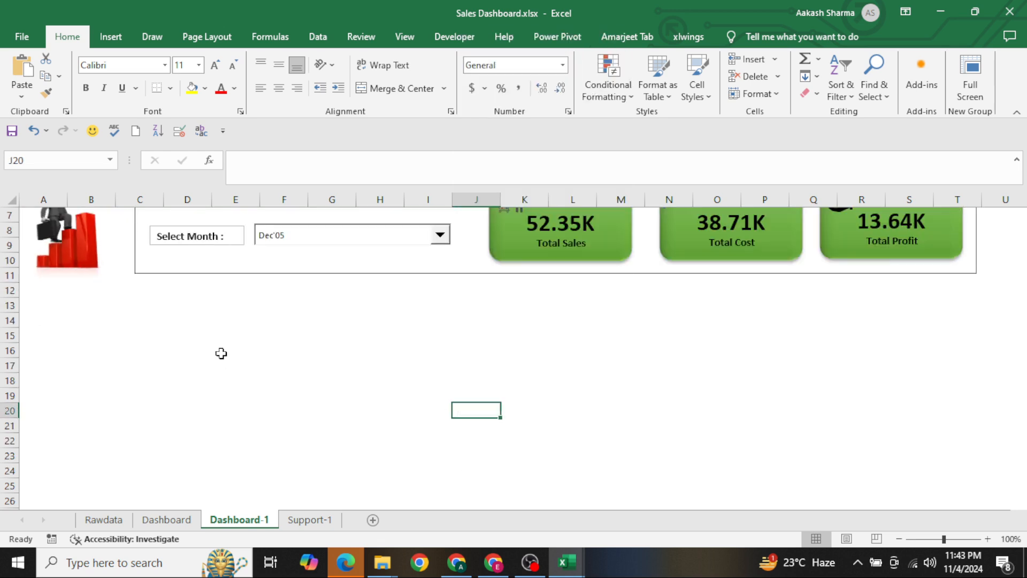
left_click(222, 353)
key("ctrl+v")
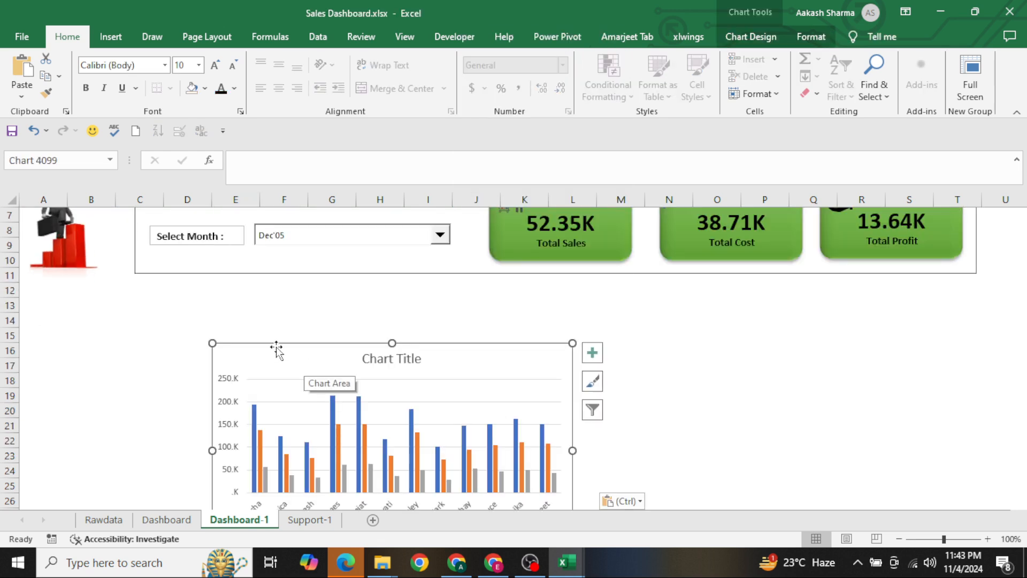
Place the chart directly under the filter and KPI area and widen it to span about columns A to T, rows 12 to 25
left_click_drag(275, 348, 92, 282)
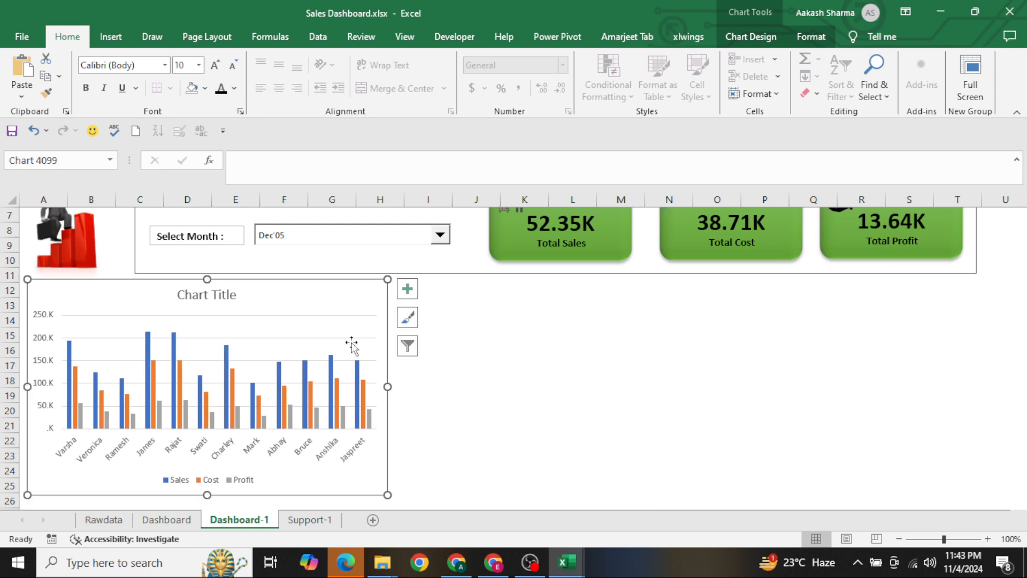
left_click_drag(389, 386, 977, 383)
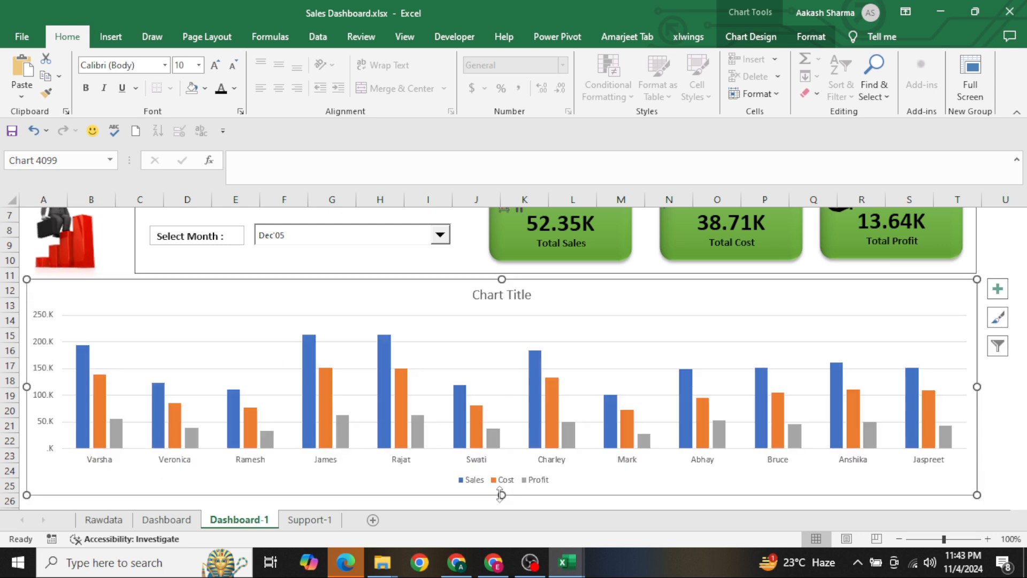
left_click_drag(501, 494, 501, 490)
Title the chart "Agent Wise Sales Performance" and make the title bold
double_click(495, 301)
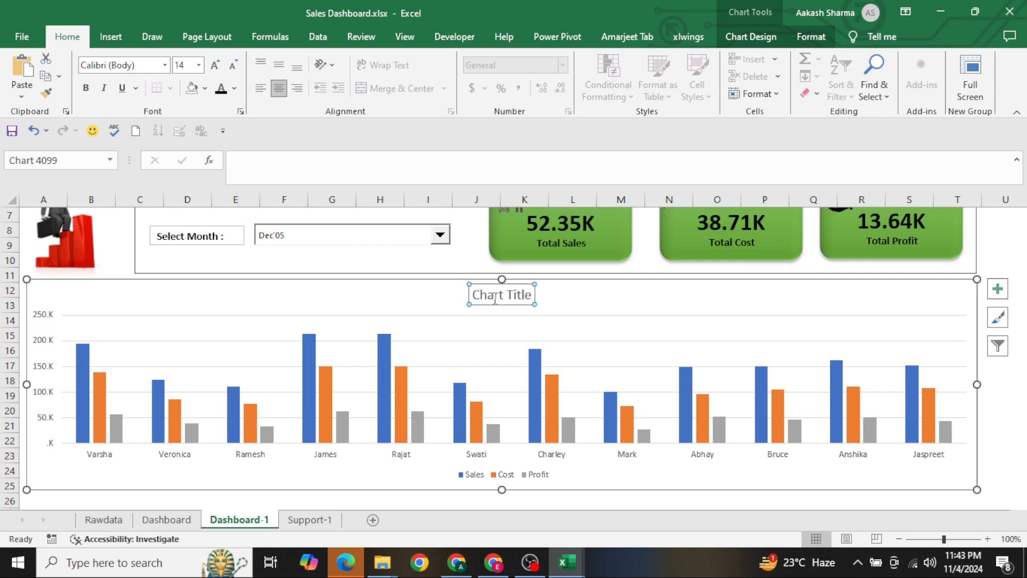
key("ctrl+a")
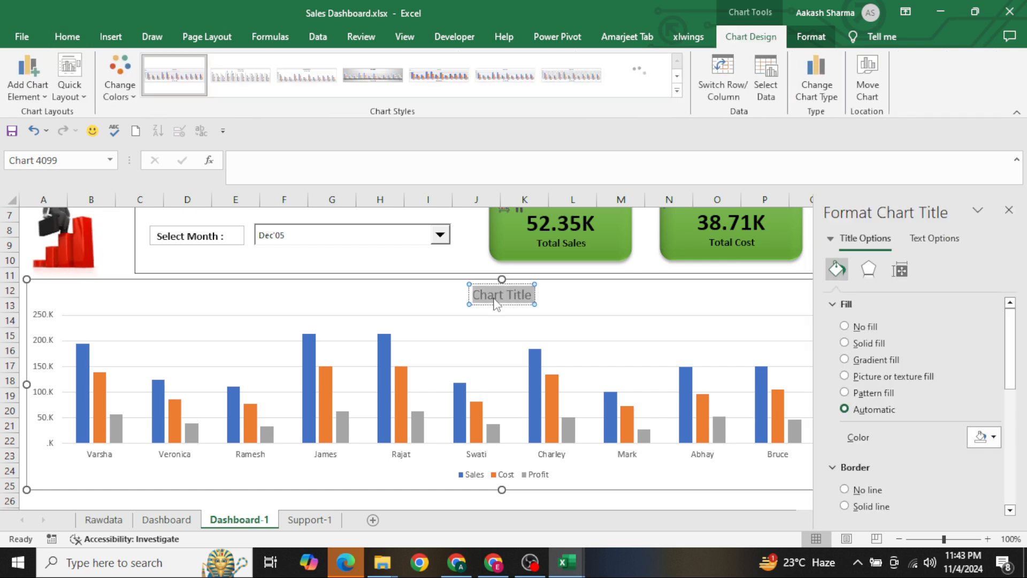
key("BackSpace")
type("Agent WIse Sa")
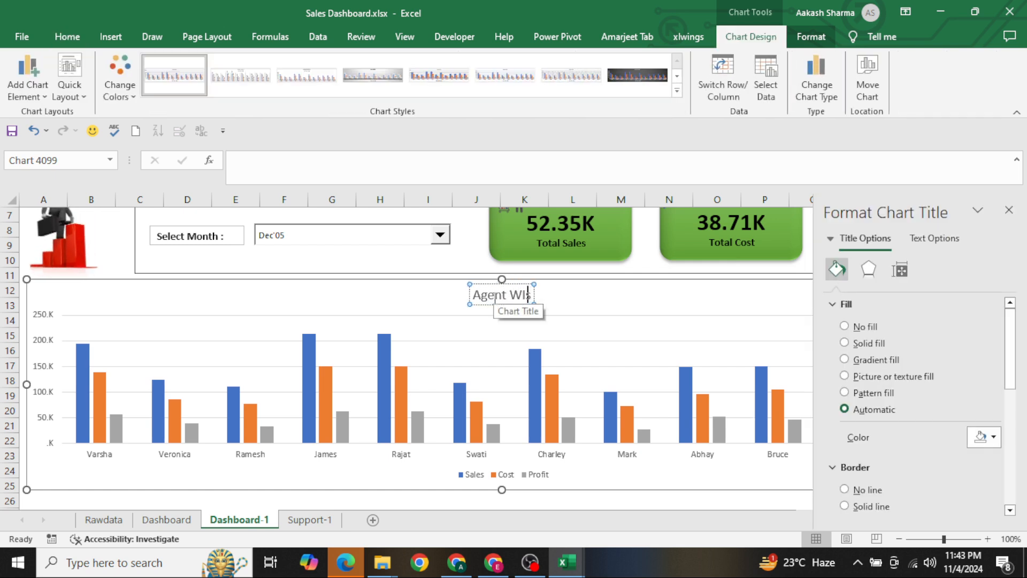
key("BackSpace")
key("BackSpace")
key("BackSpace")
key("BackSpace")
key("BackSpace")
key("BackSpace")
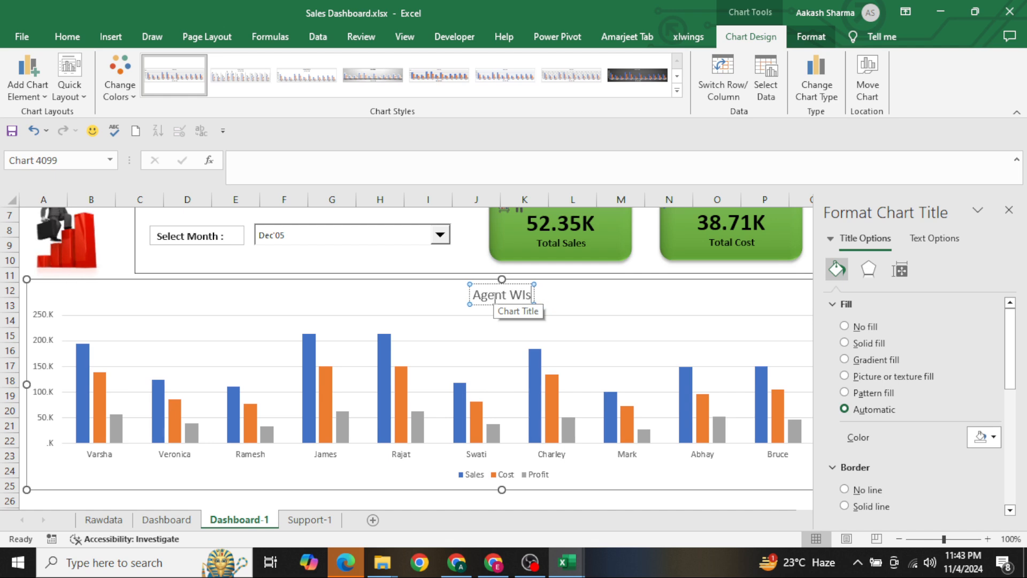
type("ise S")
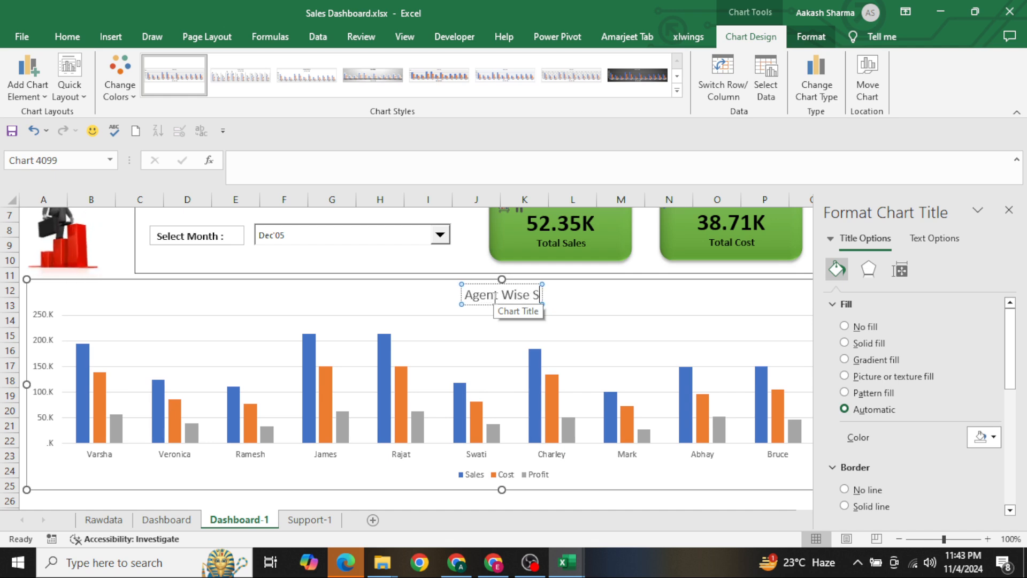
type("ales Performance")
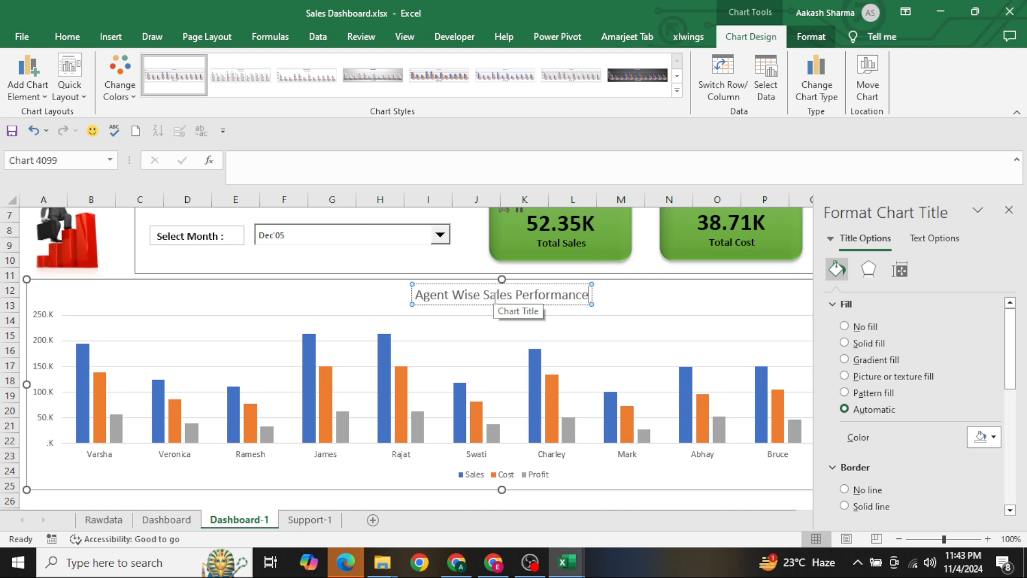
key("ctrl+a")
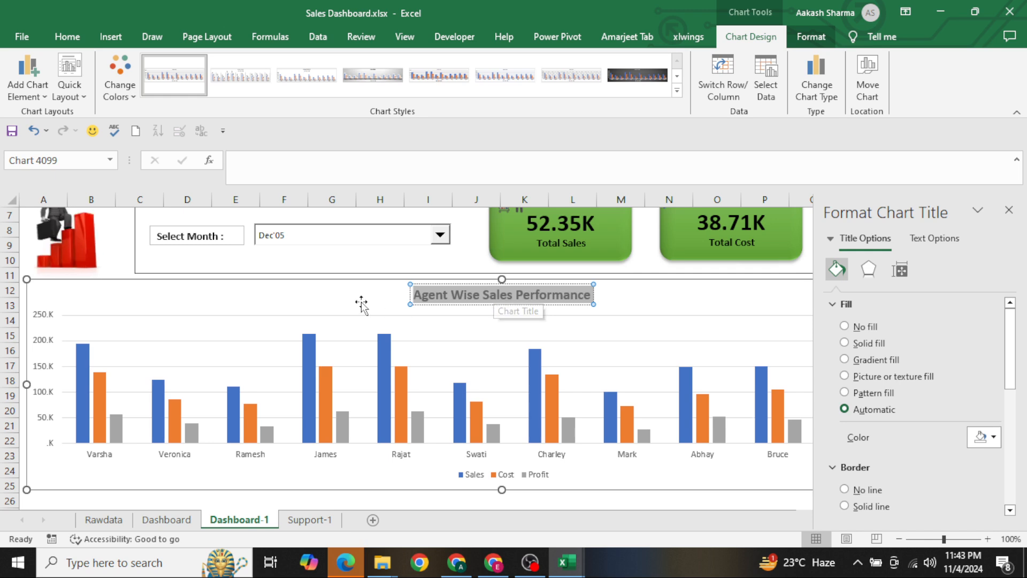
Remove the chart's gridlines and change it to a combo chart with Profit as a line on the secondary axis
left_click(335, 341)
key("Delete")
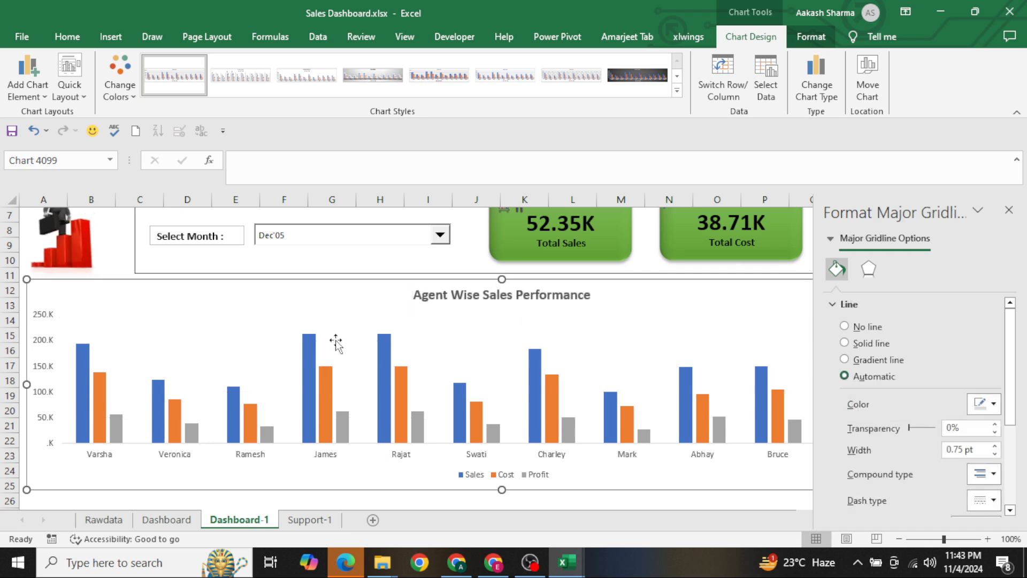
right_click(210, 313)
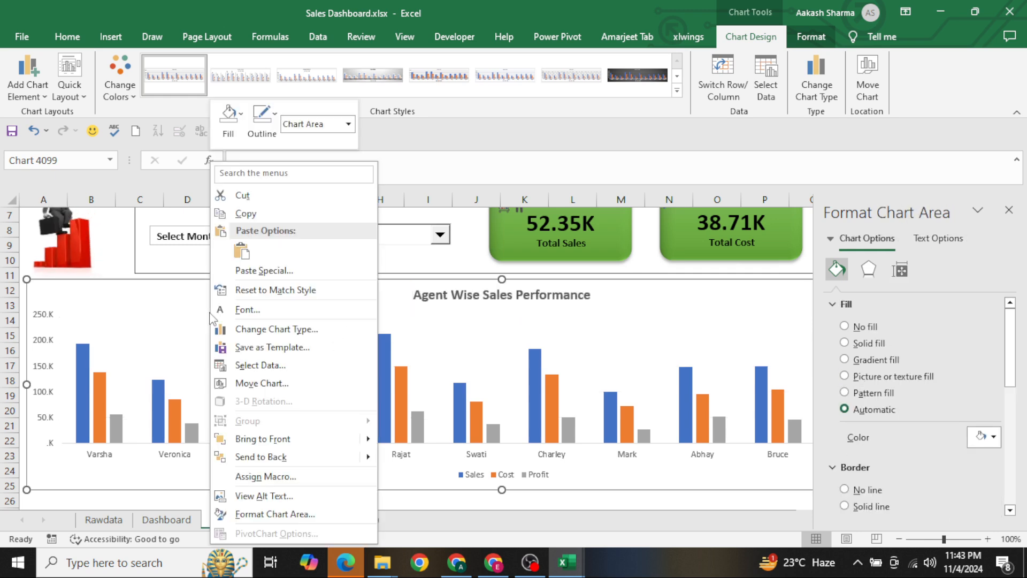
left_click(265, 334)
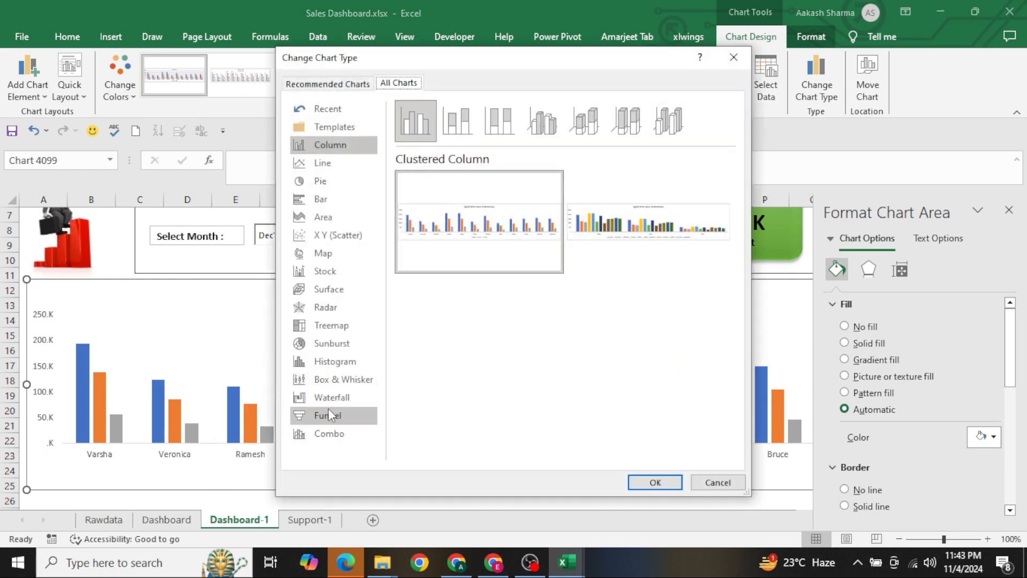
left_click(333, 431)
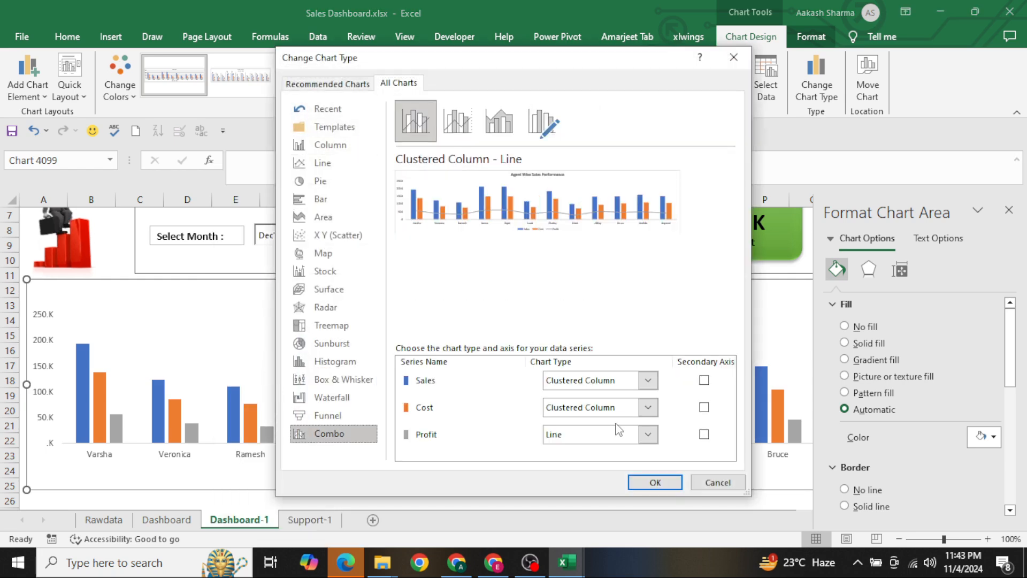
left_click(704, 434)
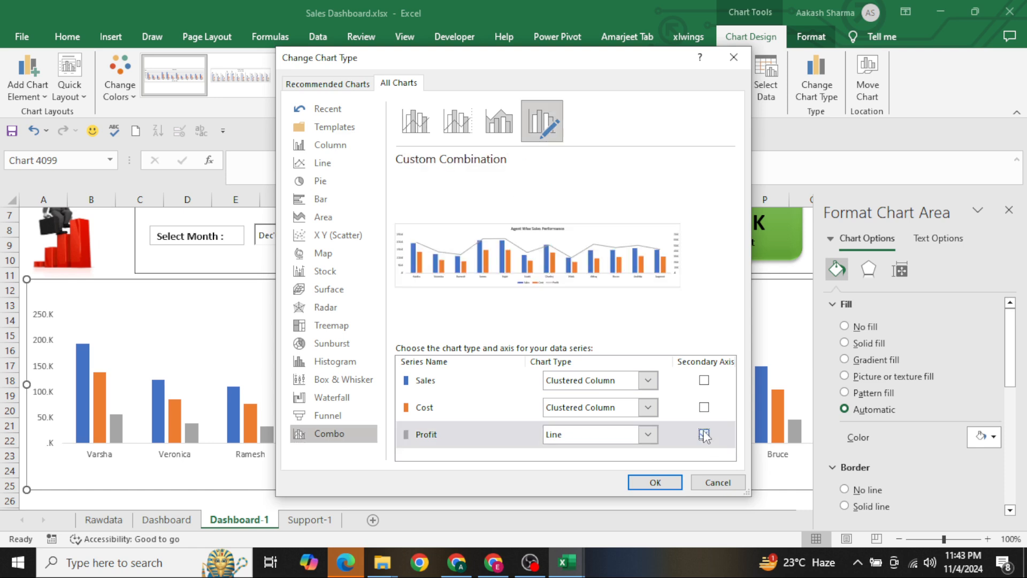
left_click(661, 484)
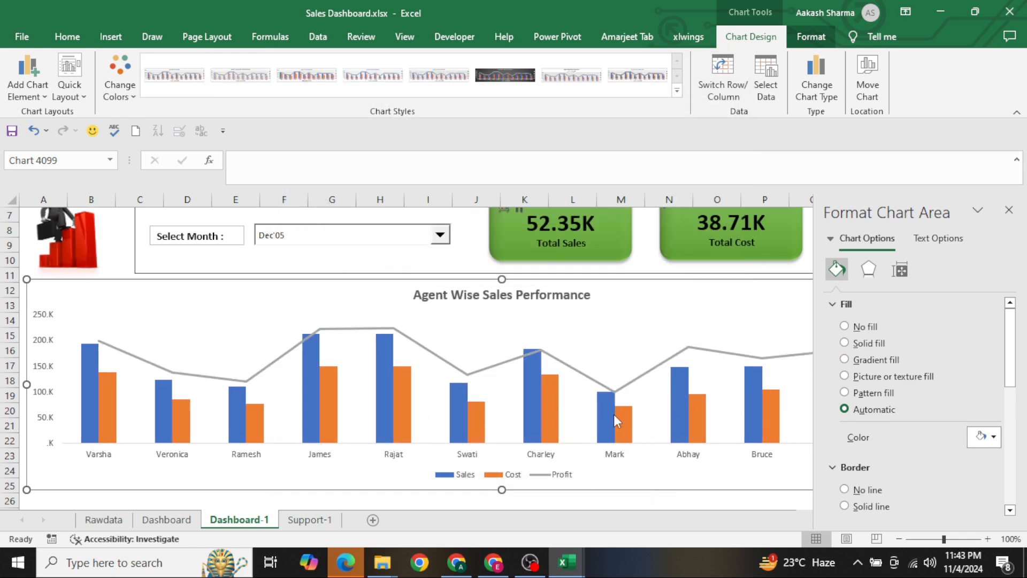
Fill the Sales columns in the chart with solid light green
left_click(94, 386)
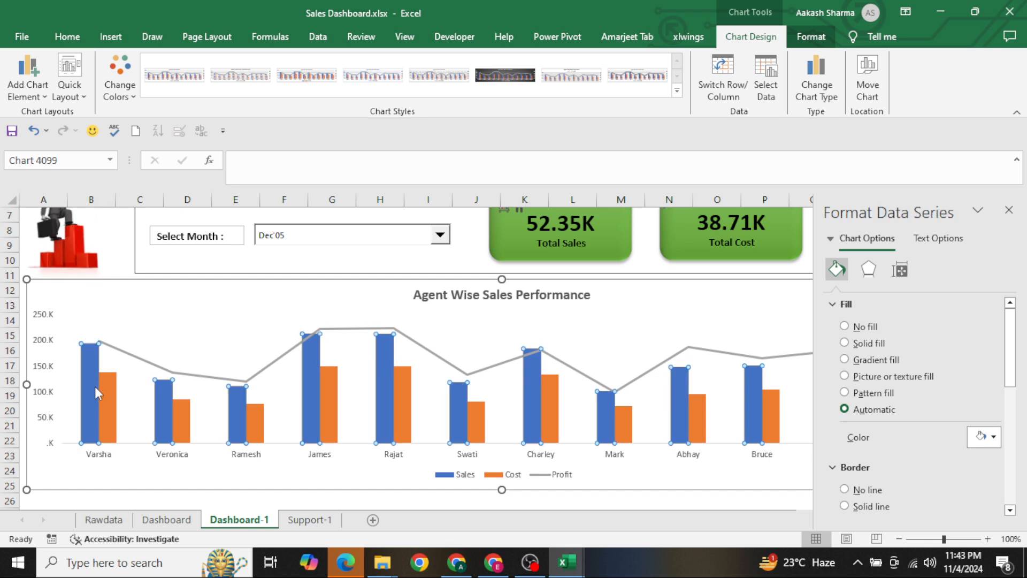
left_click(860, 344)
left_click(993, 457)
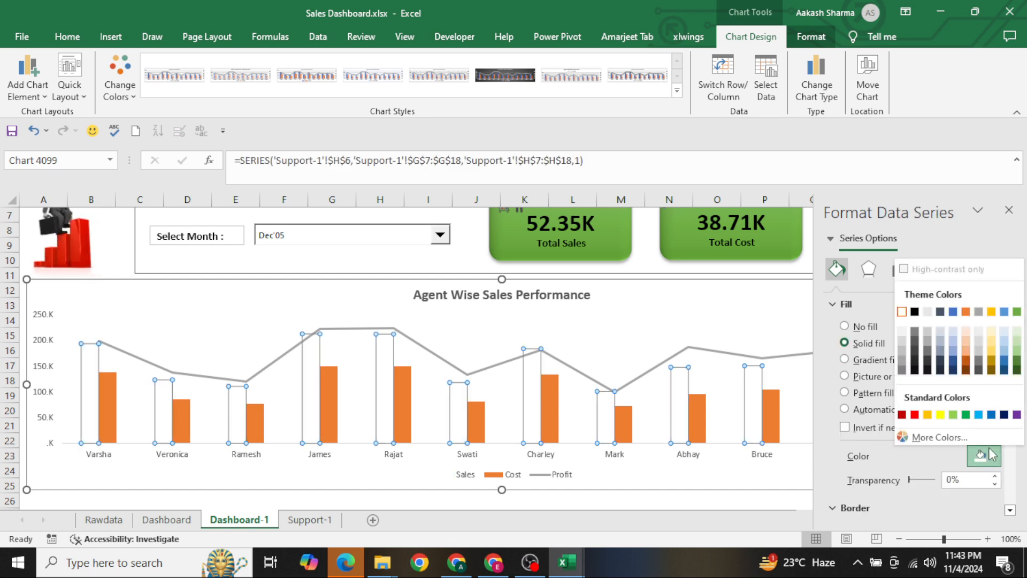
left_click(953, 414)
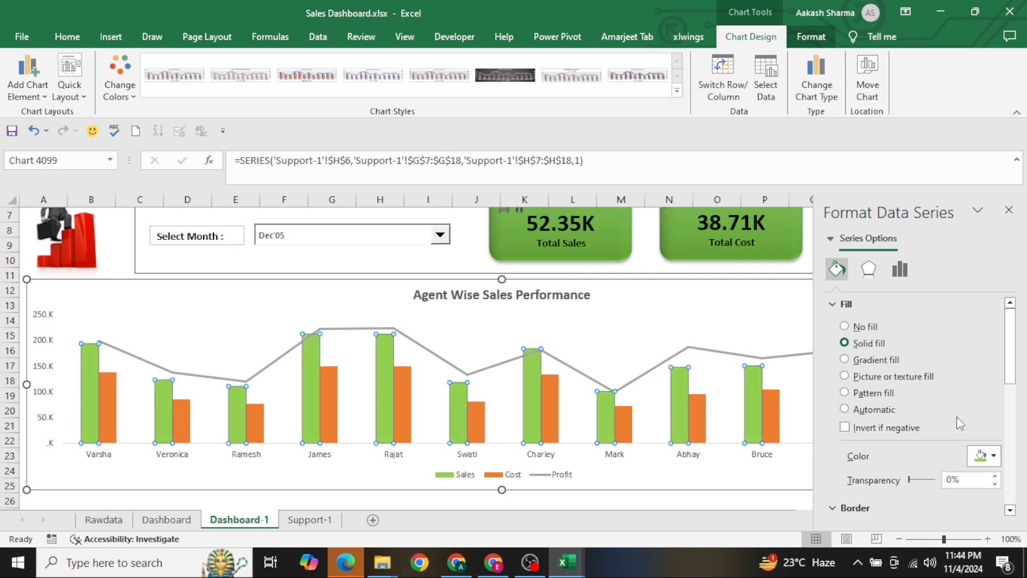
Fill the Cost columns in the chart with solid dark red
left_click(632, 430)
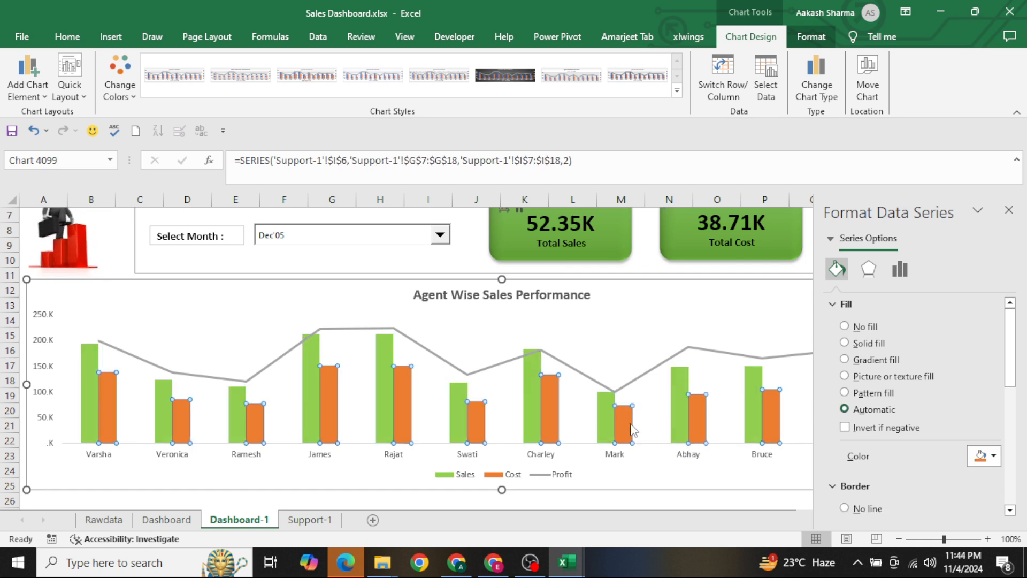
left_click(983, 458)
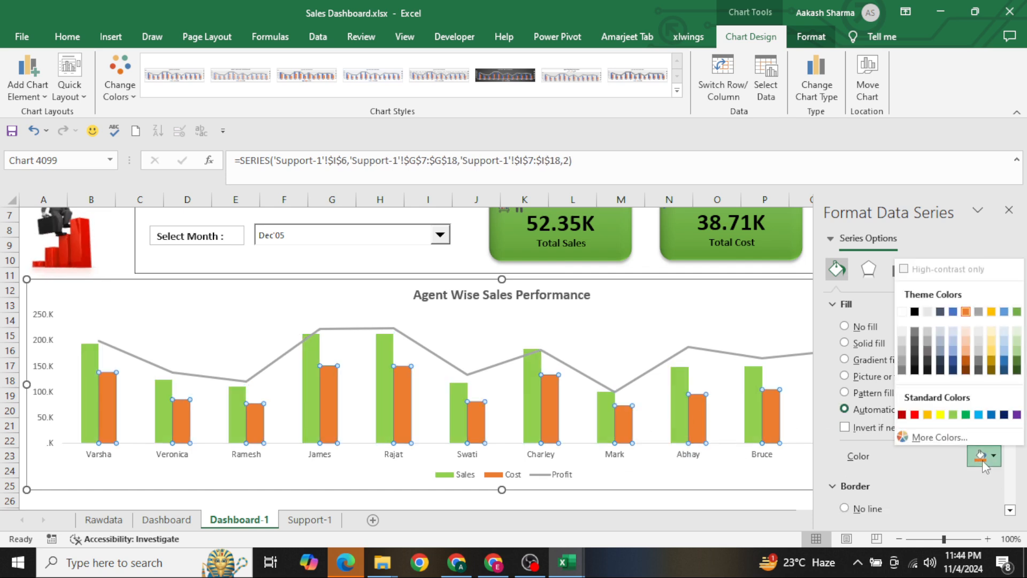
left_click(902, 414)
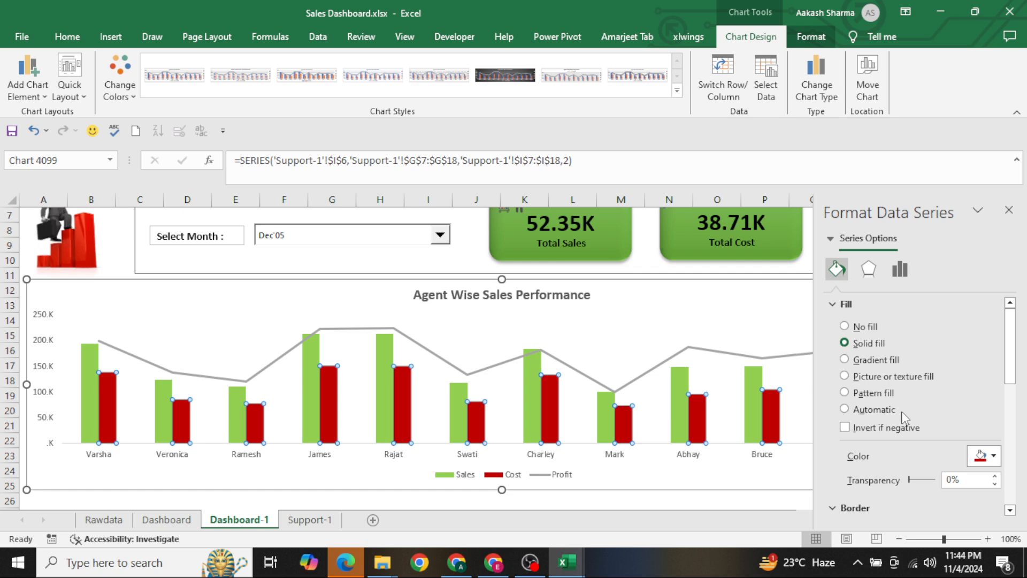
Change the Profit line in the chart to a solid dark blue line
left_click(658, 367)
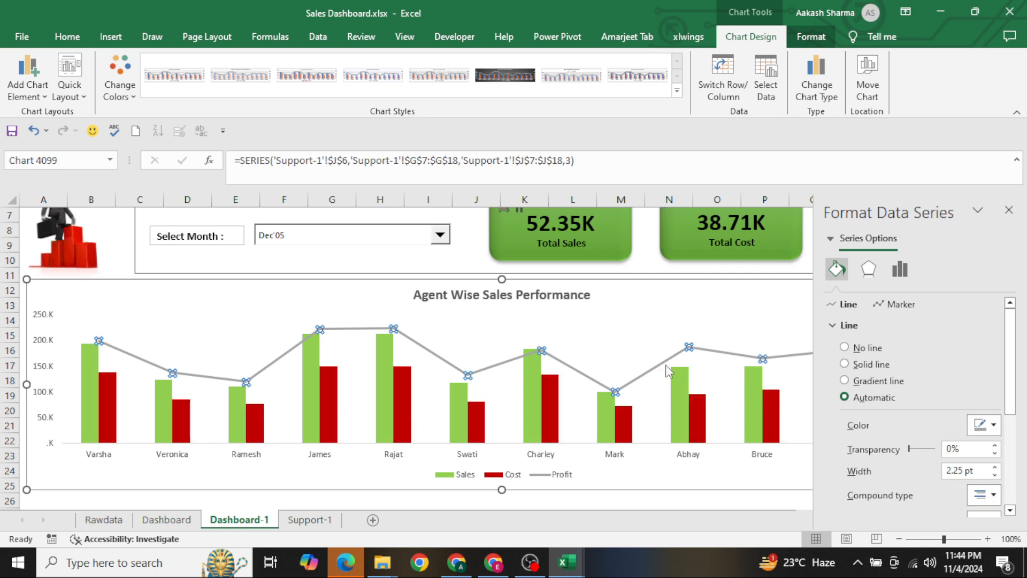
left_click(980, 425)
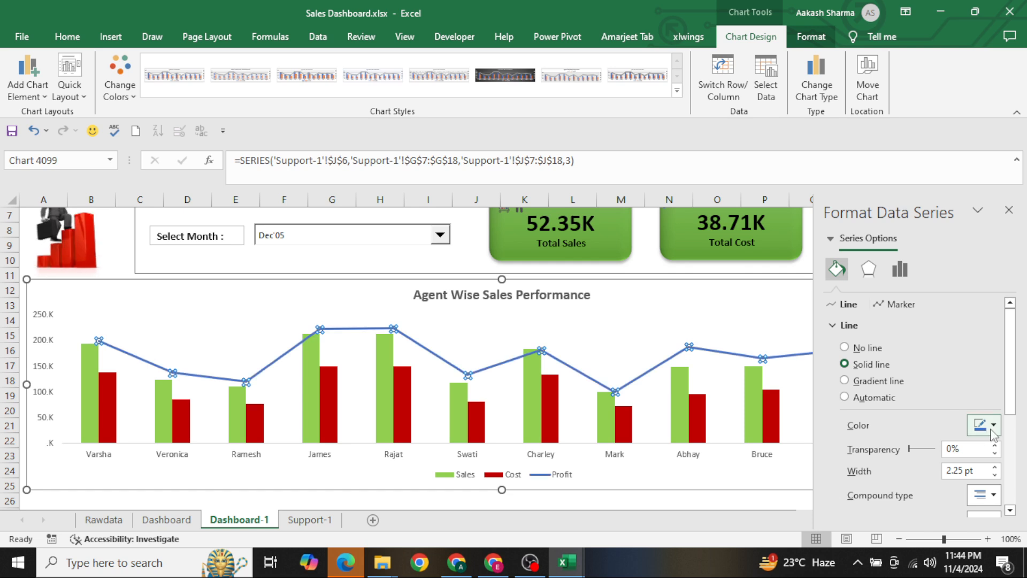
left_click(994, 425)
left_click(1004, 392)
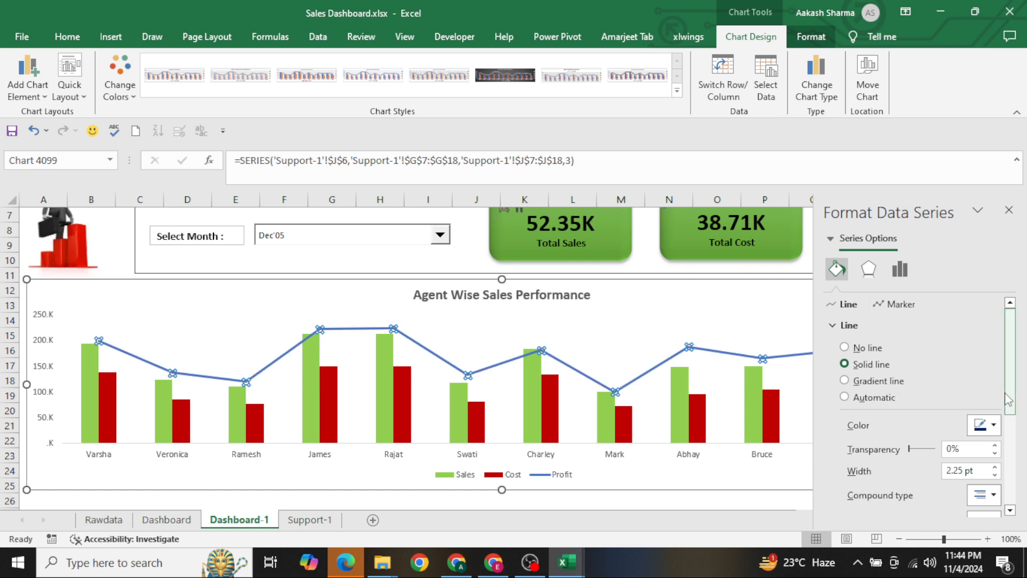
Set the Profit line's width to 1.25 pt and turn on the smoothed line option
left_click(901, 305)
left_click(847, 305)
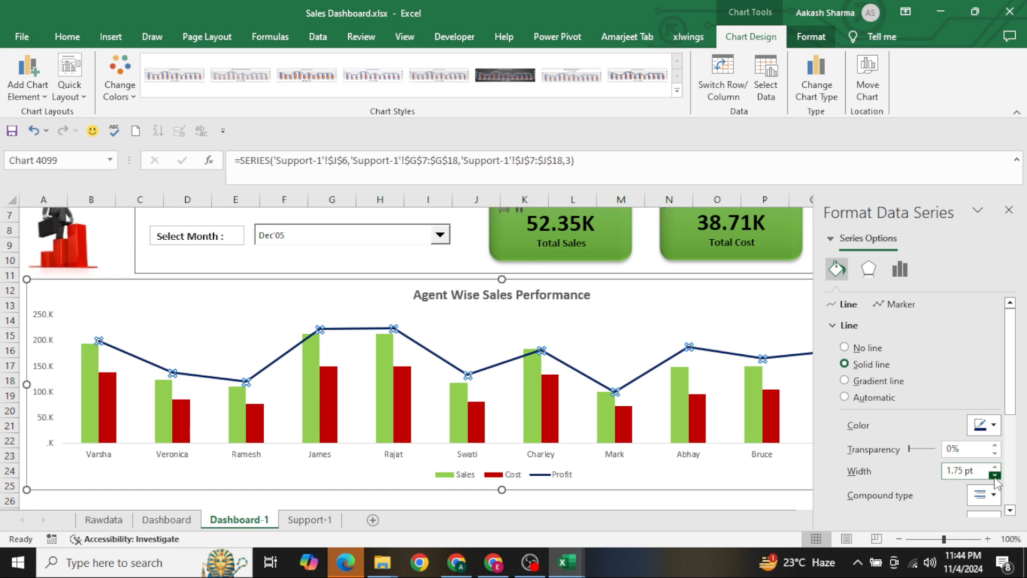
left_click(994, 475)
scroll(962, 464, "down", 5)
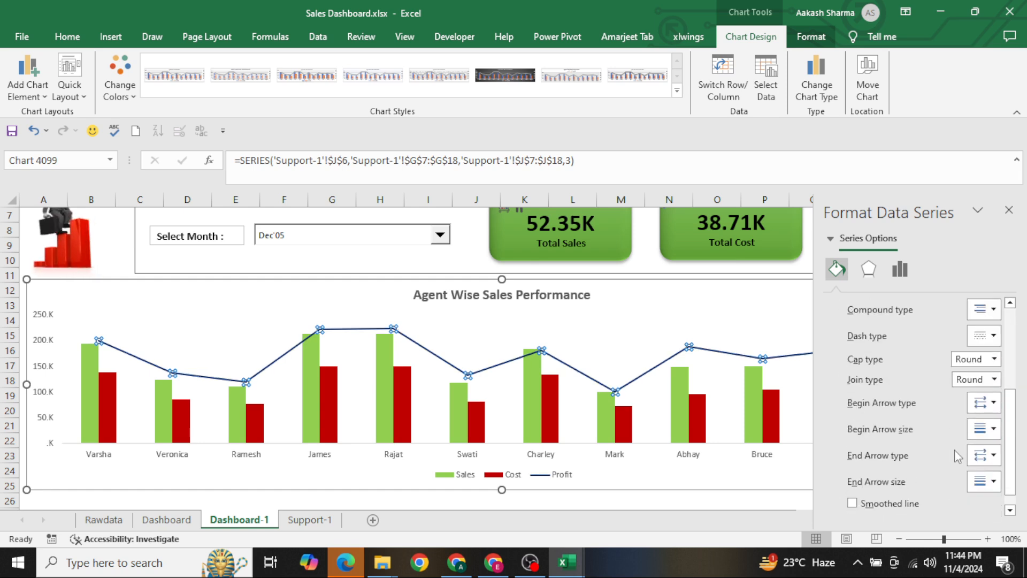
left_click(880, 509)
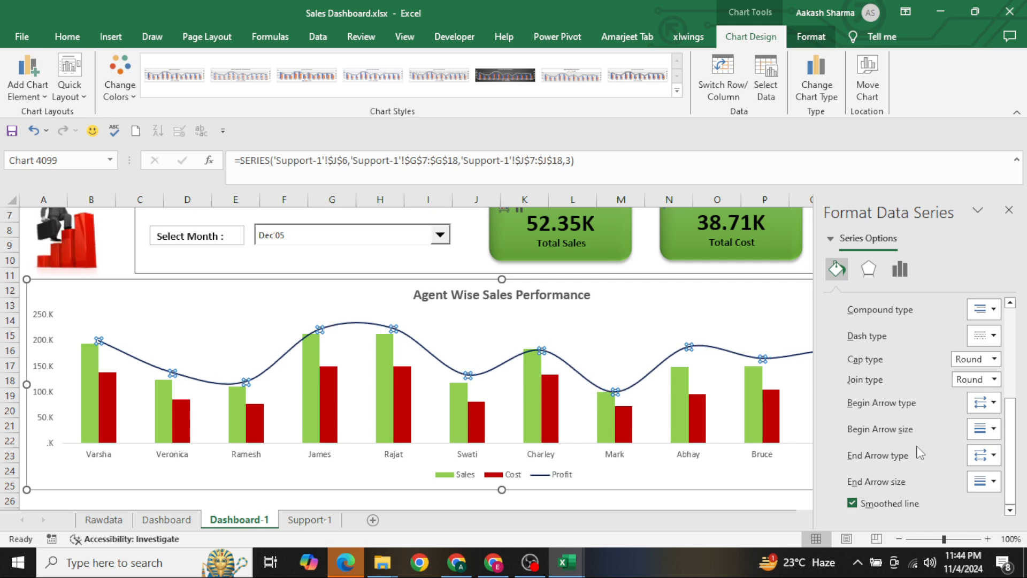
Add built-in circle markers of size 6 to the Profit line
scroll(910, 402, "up", 5)
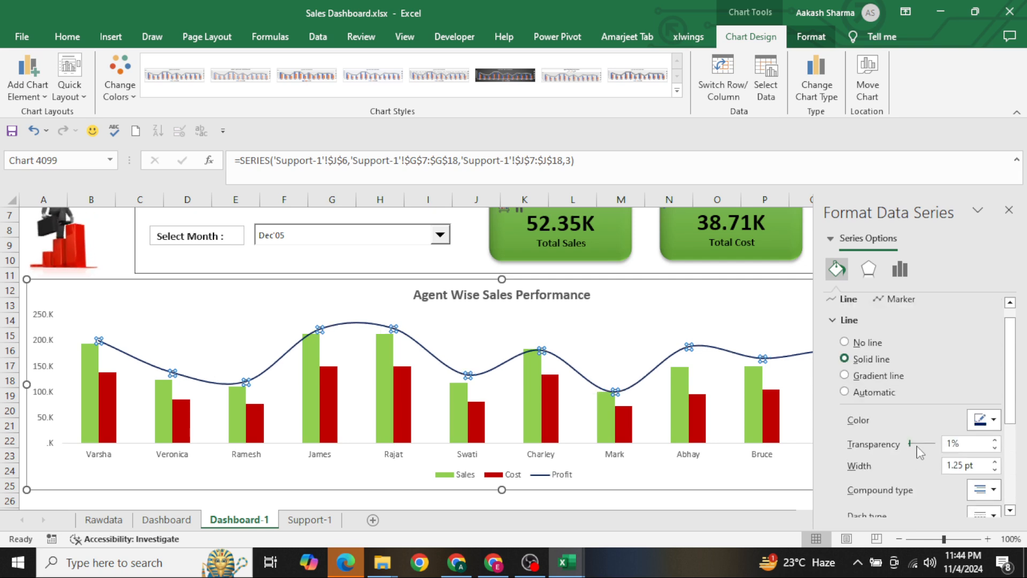
left_click(900, 301)
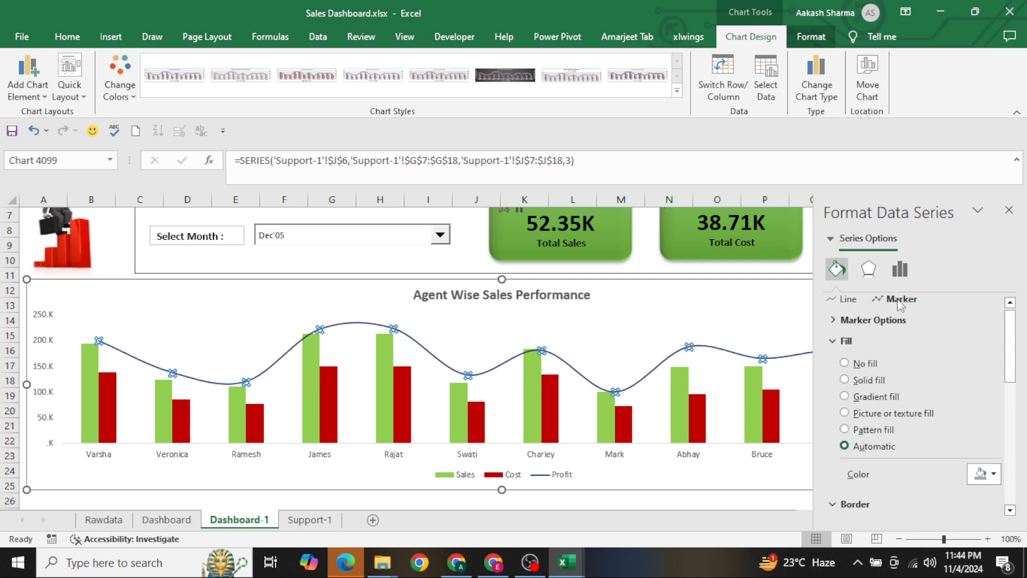
left_click(834, 322)
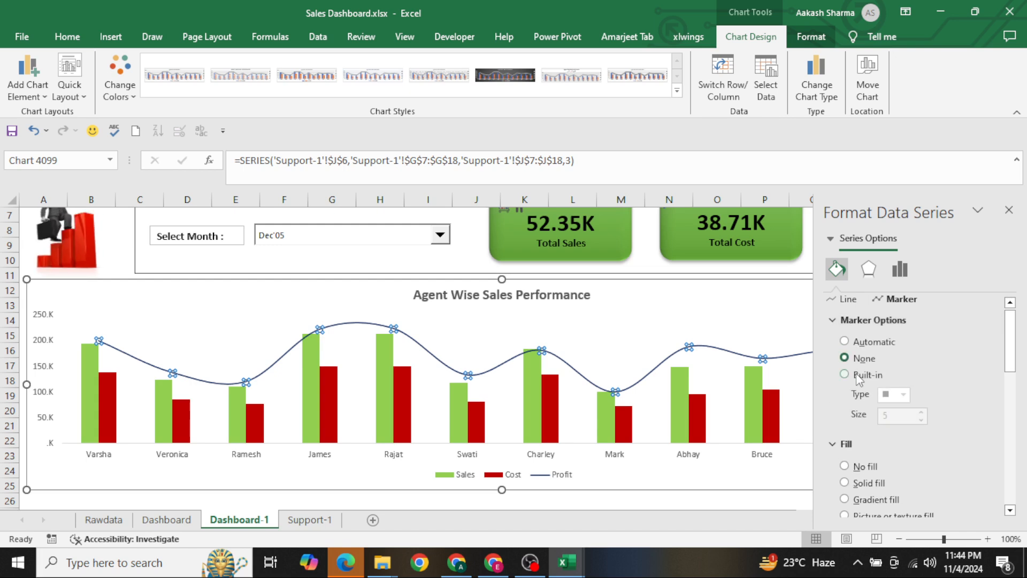
left_click(863, 376)
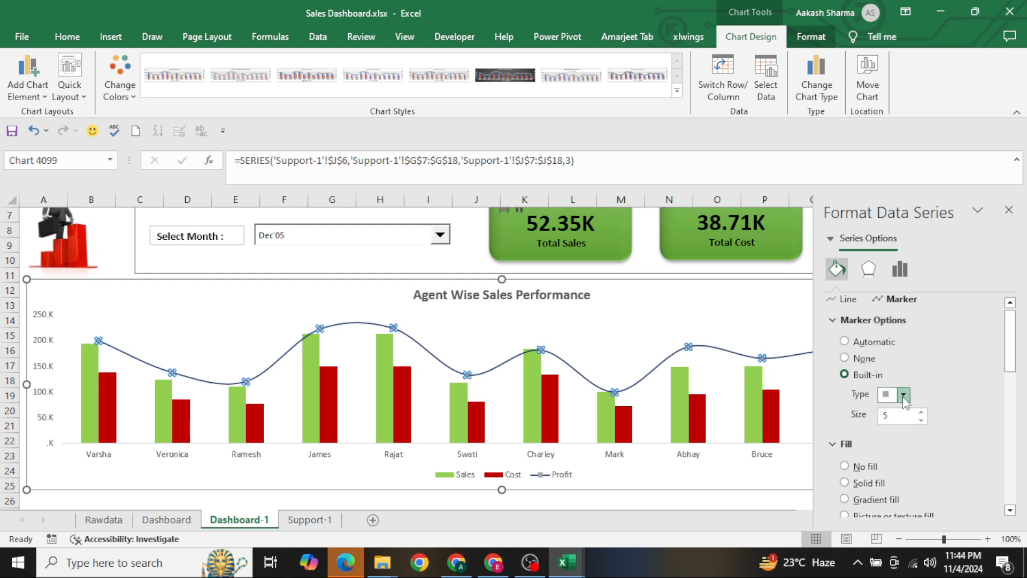
left_click(904, 396)
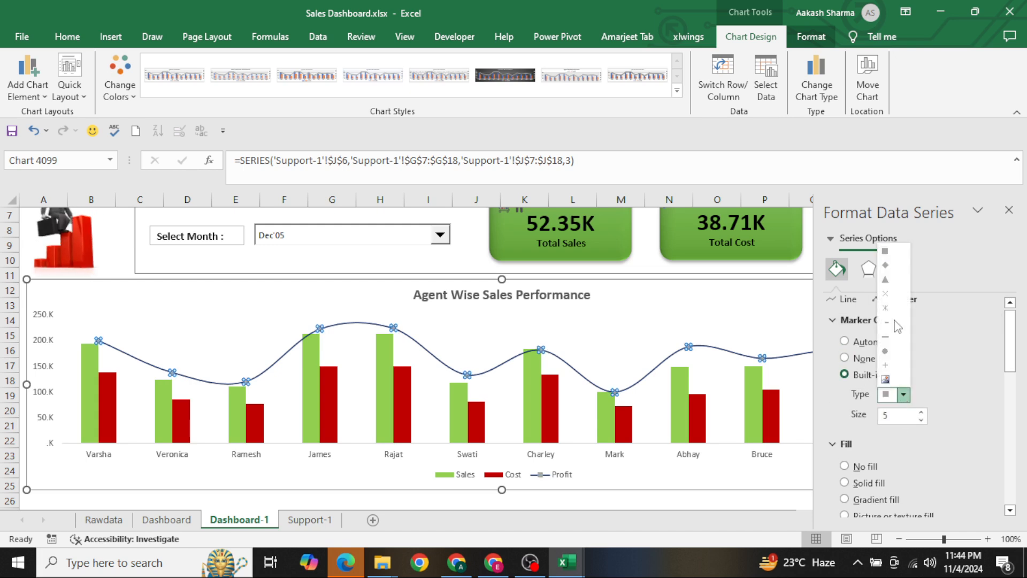
left_click(893, 352)
left_click(921, 411)
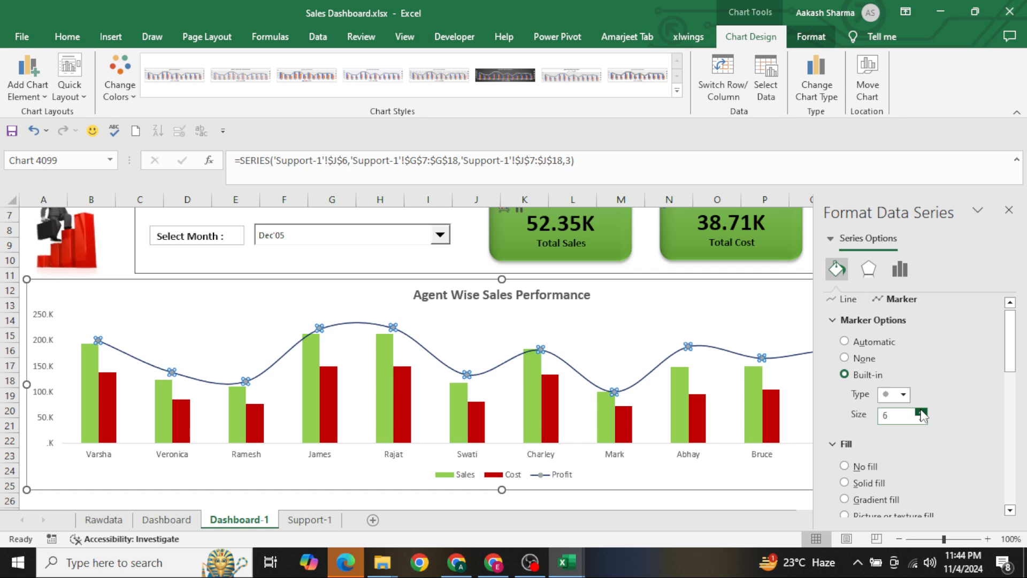
Fill the Profit line's markers with solid orange and close the series formatting
scroll(911, 412, "down", 1)
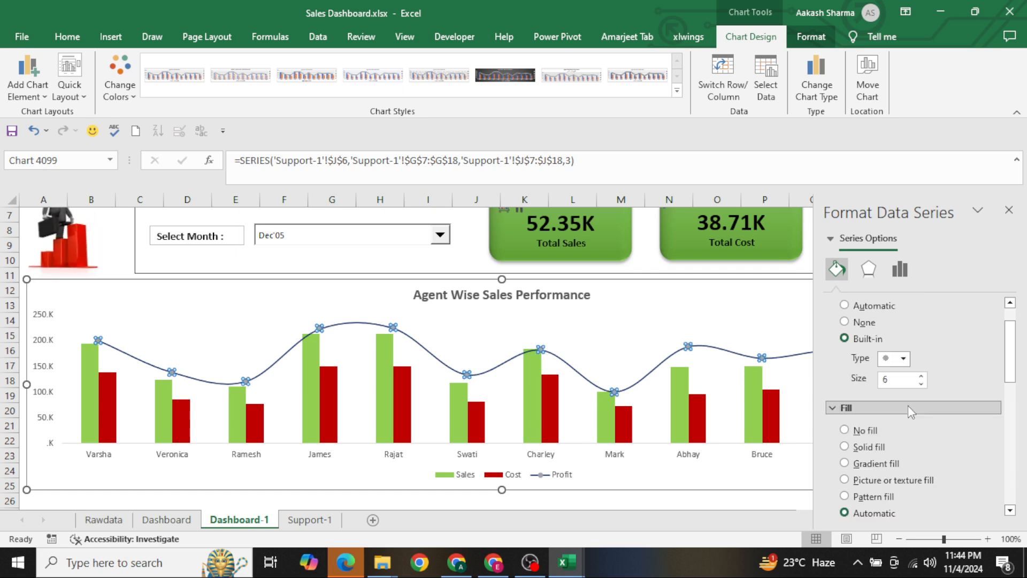
scroll(926, 418, "down", 4)
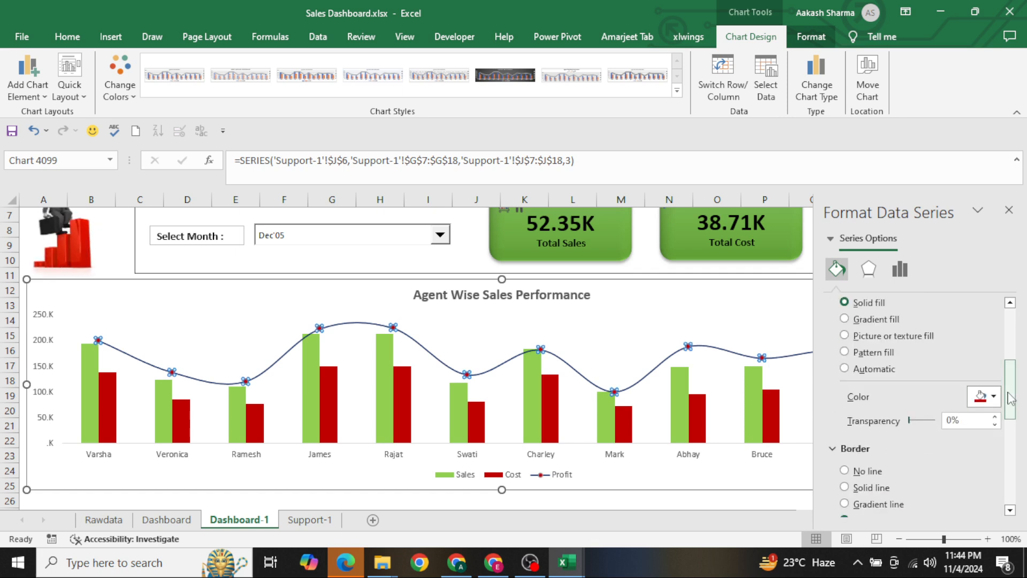
left_click(983, 396)
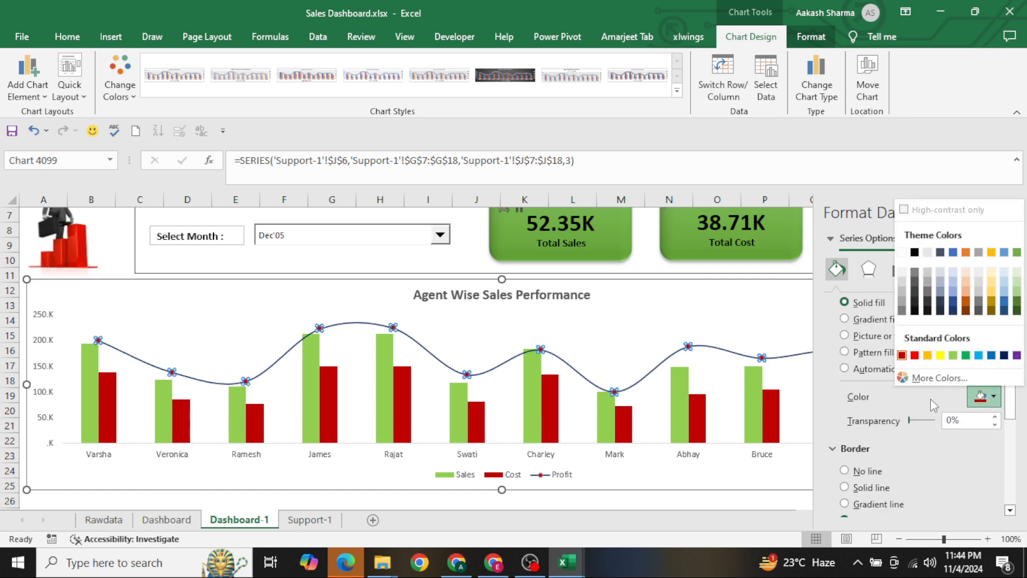
left_click(928, 355)
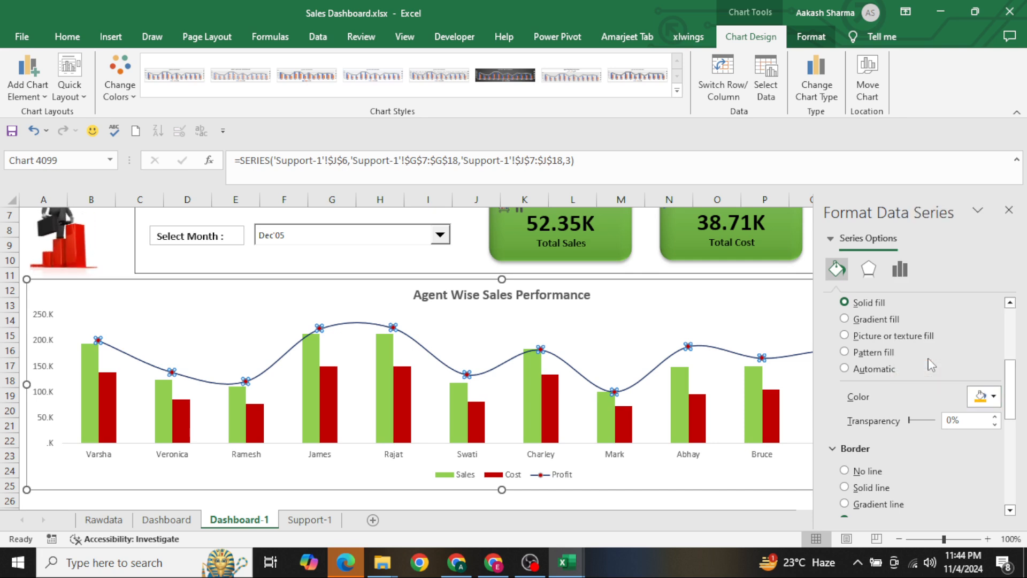
left_click(1009, 209)
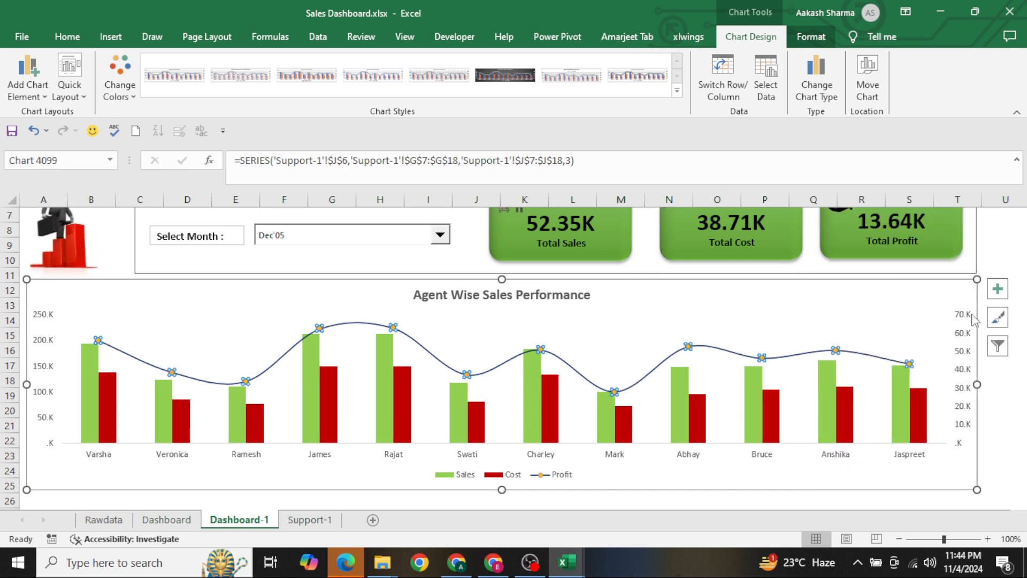
Add data labels to the Profit line and select those labels
left_click(998, 289)
left_click(902, 163)
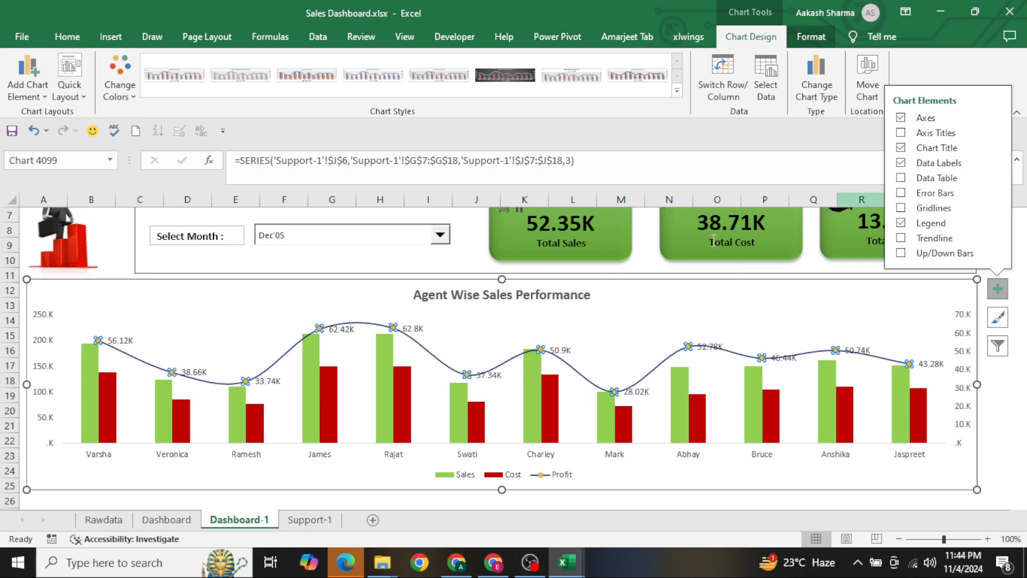
left_click(422, 329)
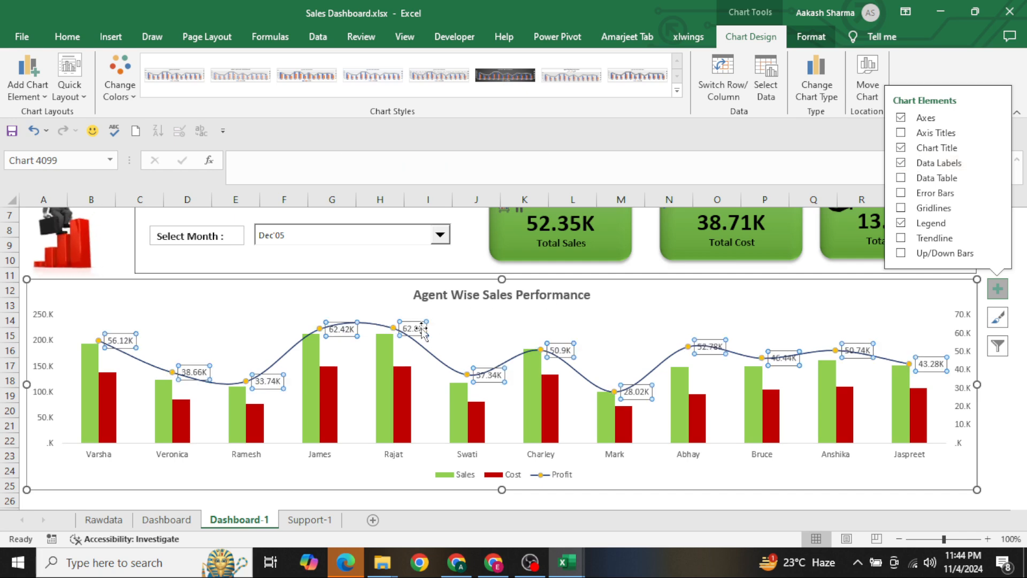
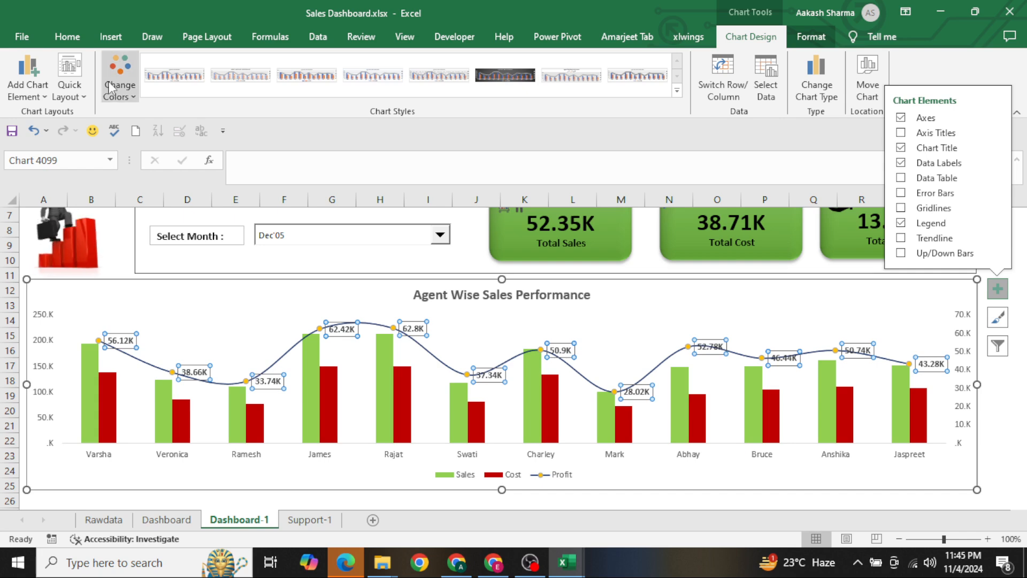
Color the Profit line's data labels dark red and deselect the chart
left_click(75, 42)
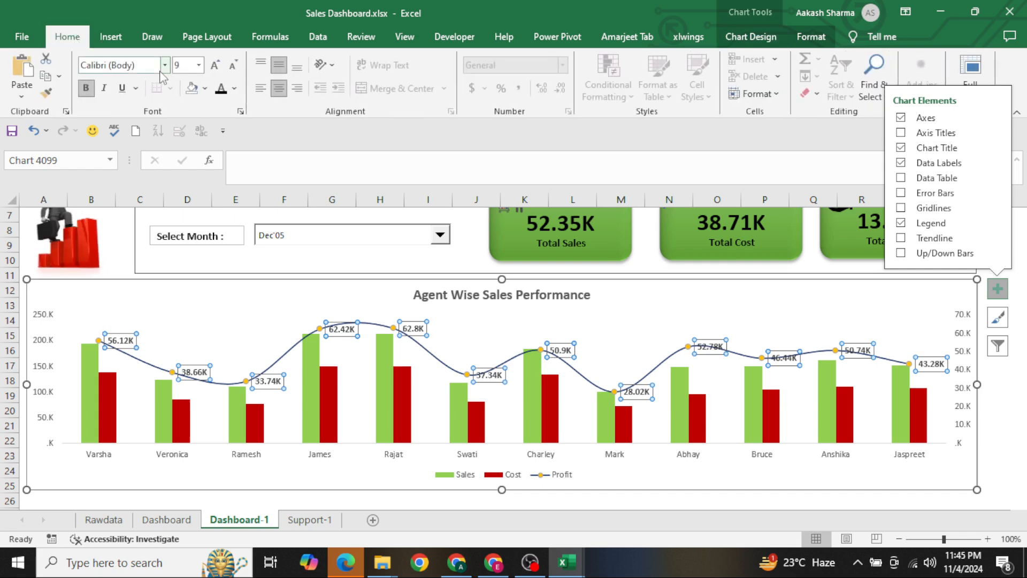
left_click(234, 88)
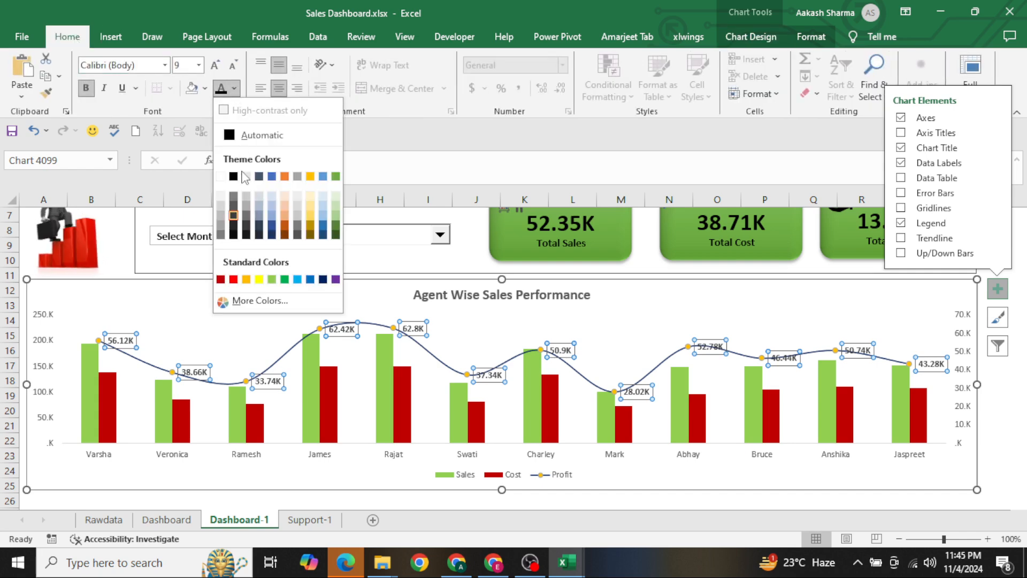
left_click(220, 280)
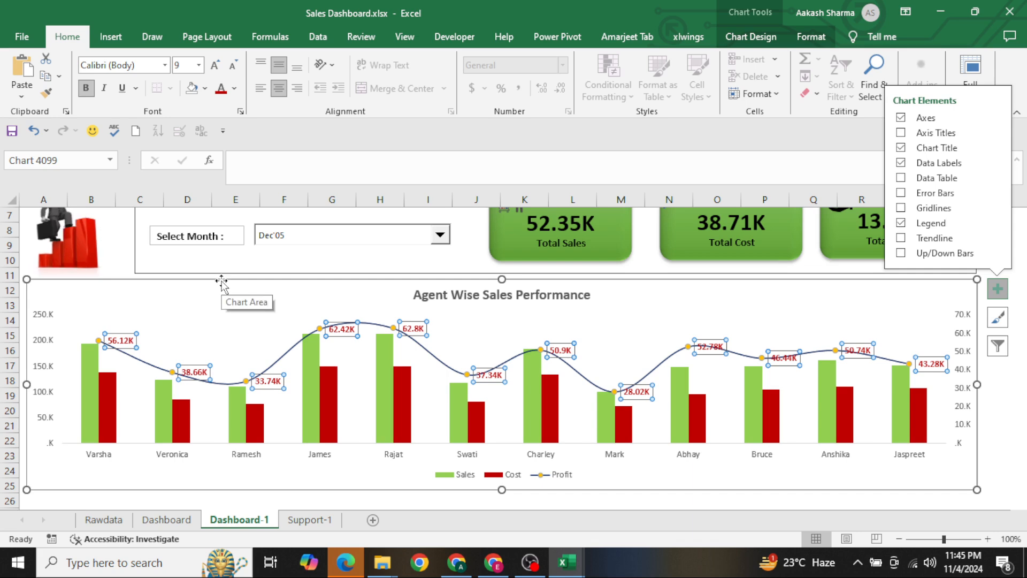
left_click(359, 499)
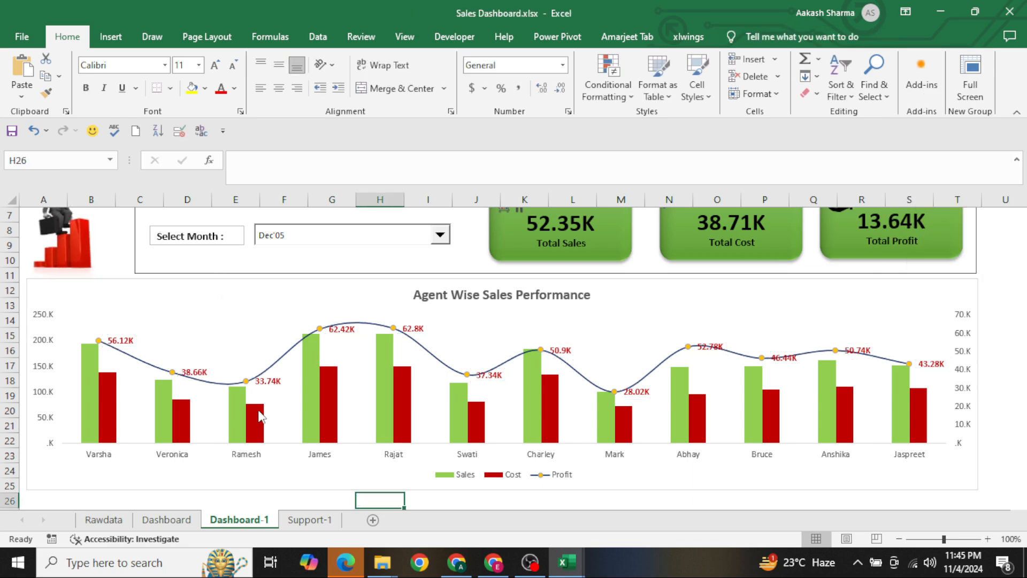
Apply the Preset 2 shape effect to the Sales columns of the agent-wise chart
left_click(244, 419)
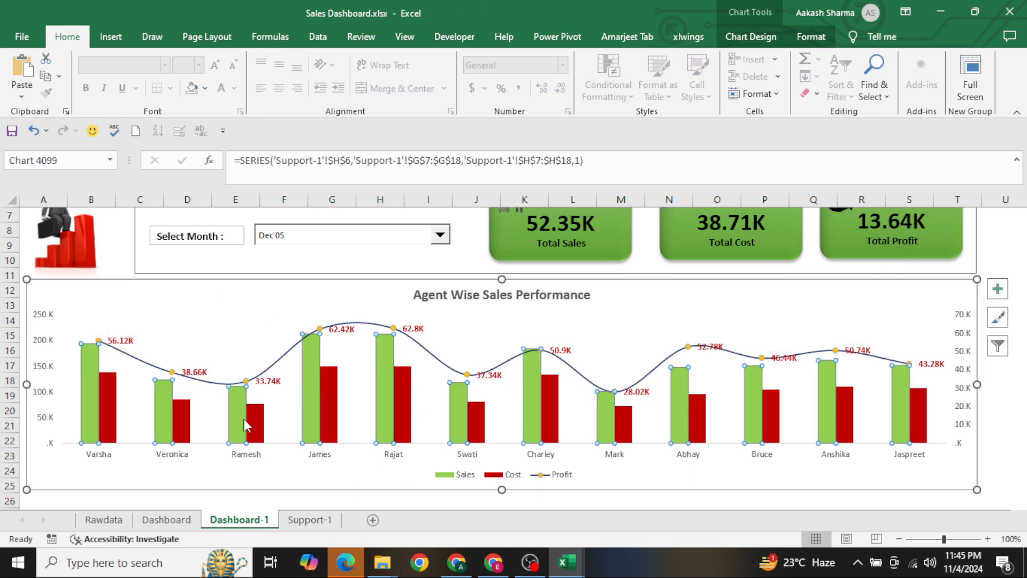
left_click(812, 37)
left_click(751, 36)
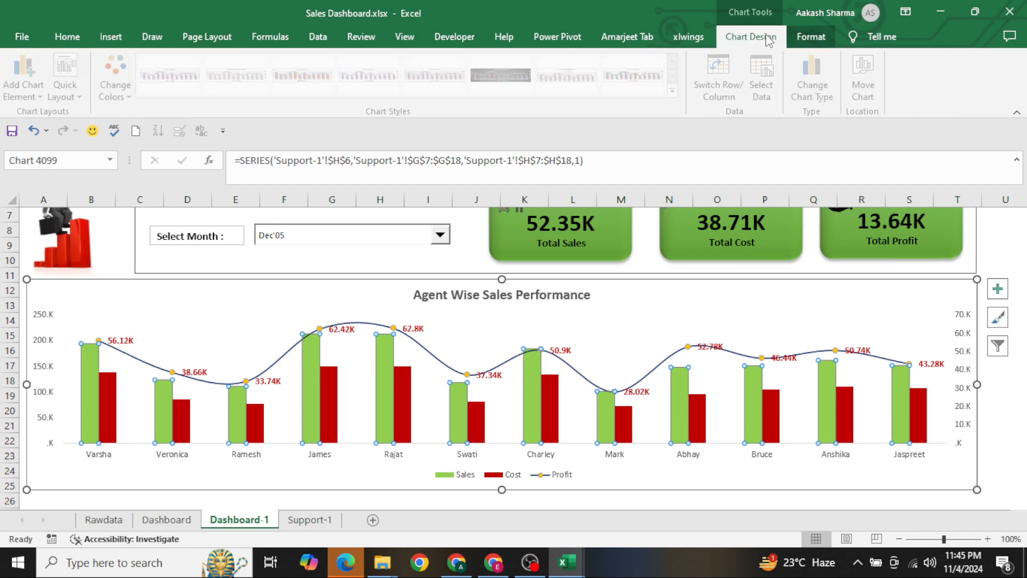
left_click(803, 40)
left_click(420, 93)
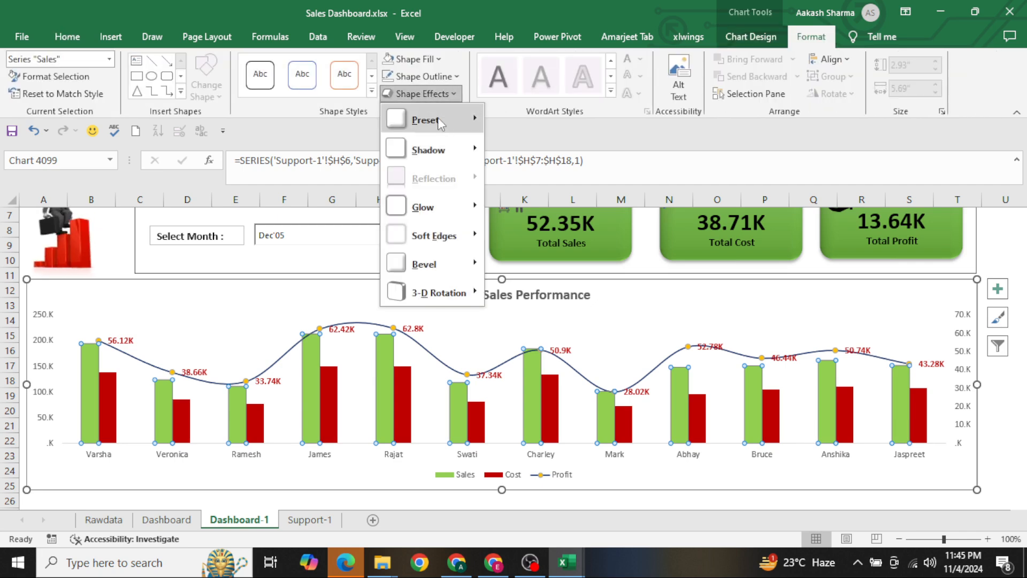
mouse_move(440, 121)
left_click(549, 199)
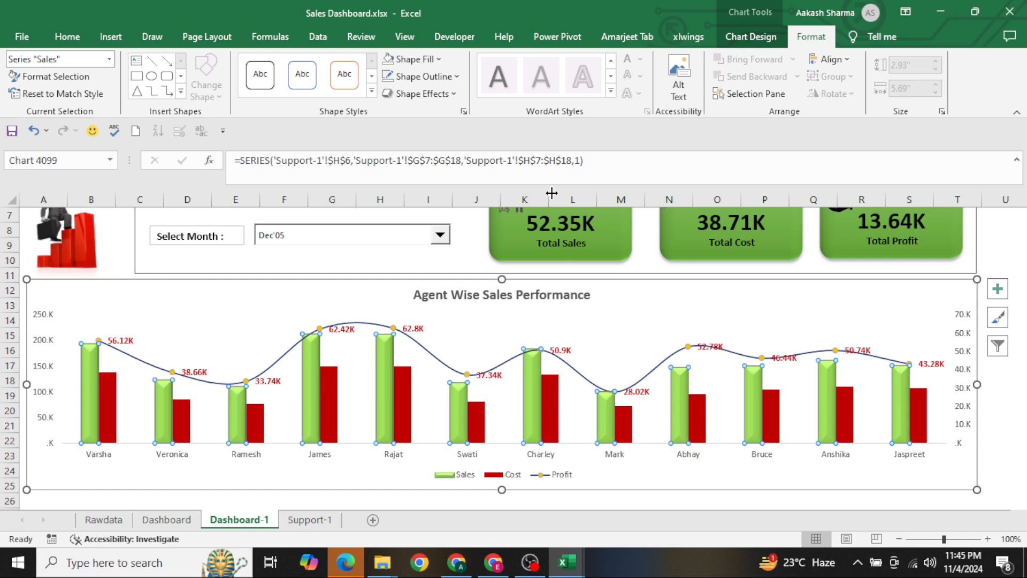
Apply the Preset 2 shape effect to the Cost columns and deselect the chart
left_click(478, 414)
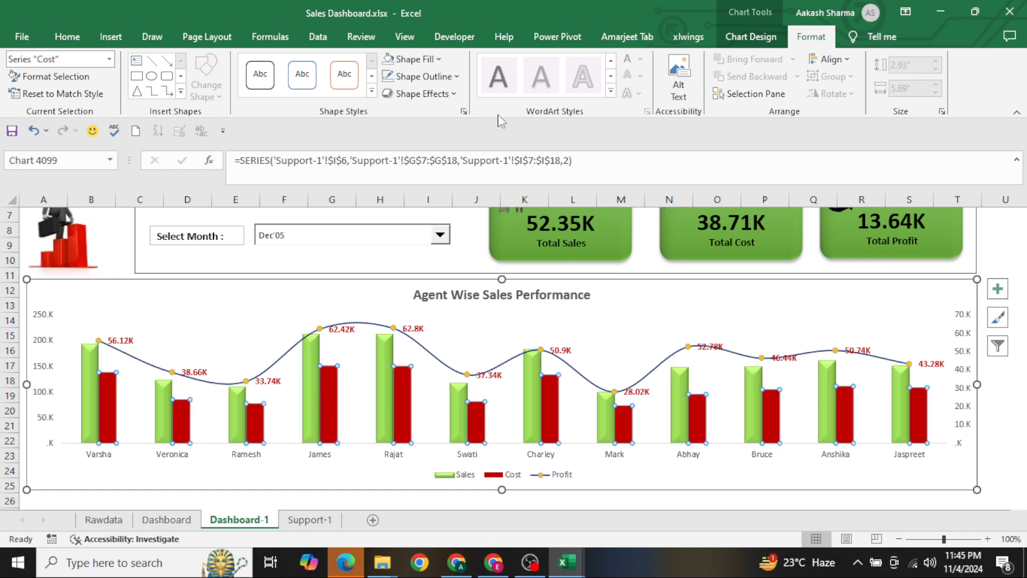
left_click(420, 93)
mouse_move(441, 120)
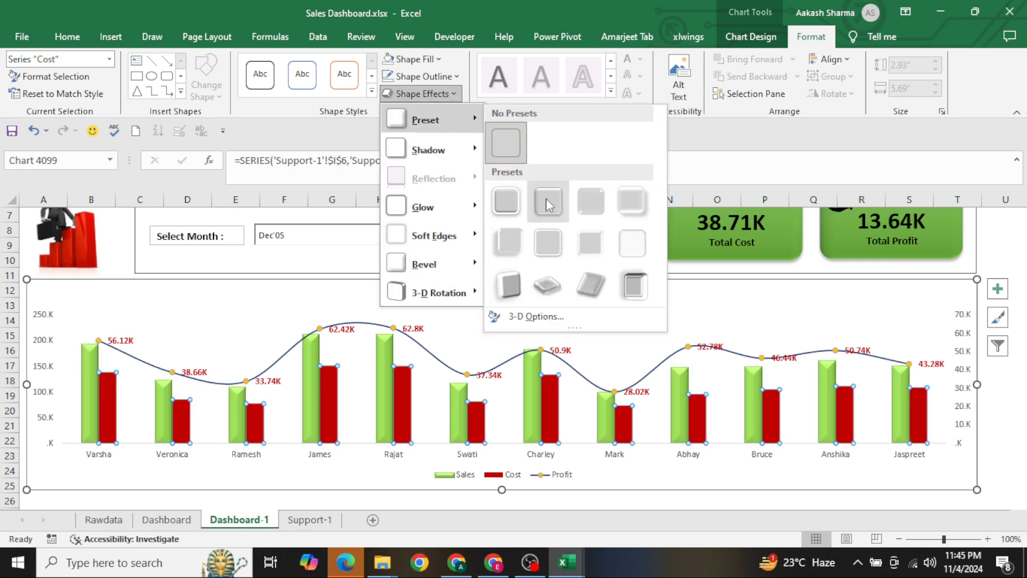
left_click(547, 200)
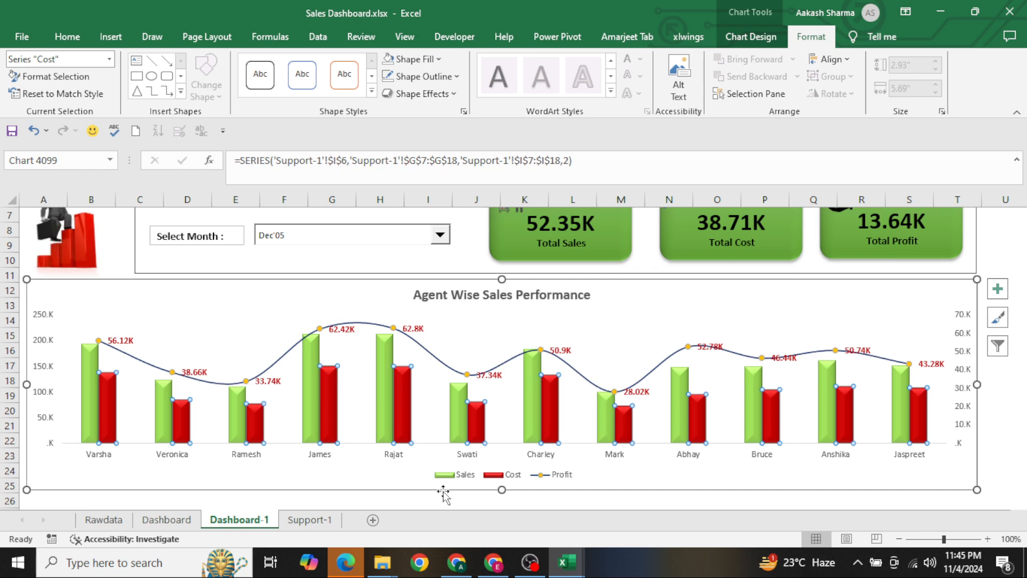
left_click(414, 500)
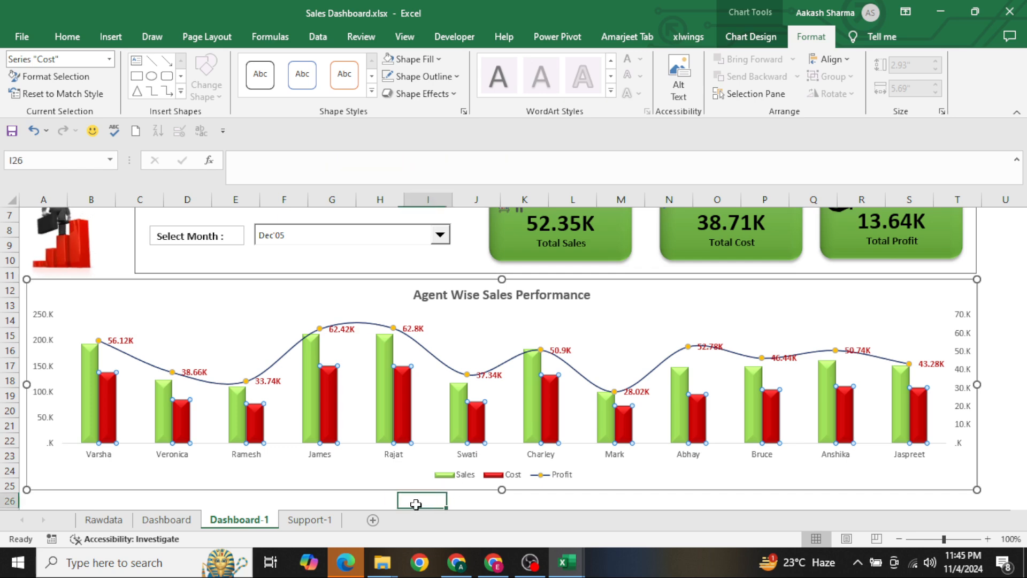
Make the primary vertical axis labels of the agent-wise chart black and bold
left_click(46, 378)
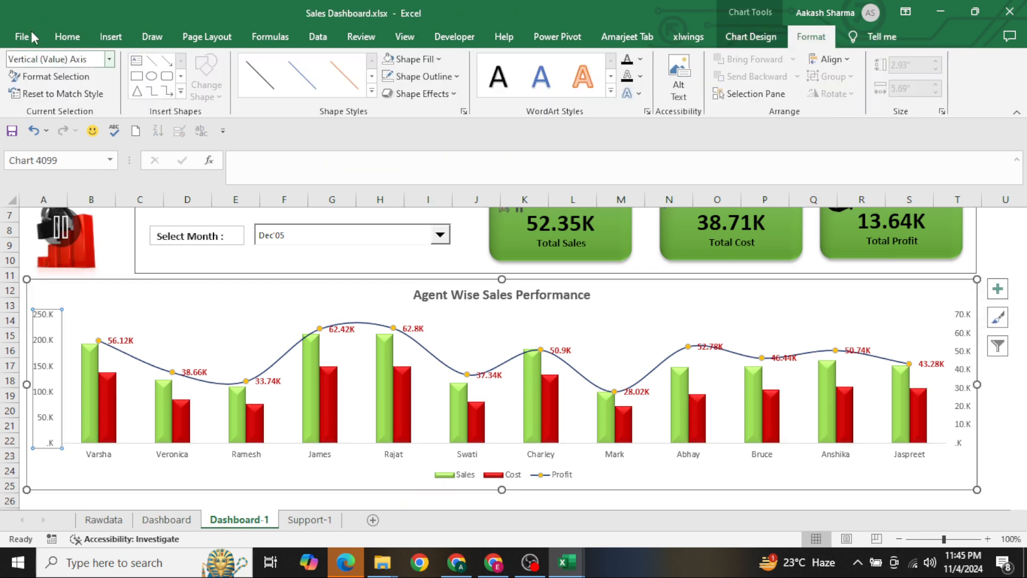
left_click(67, 36)
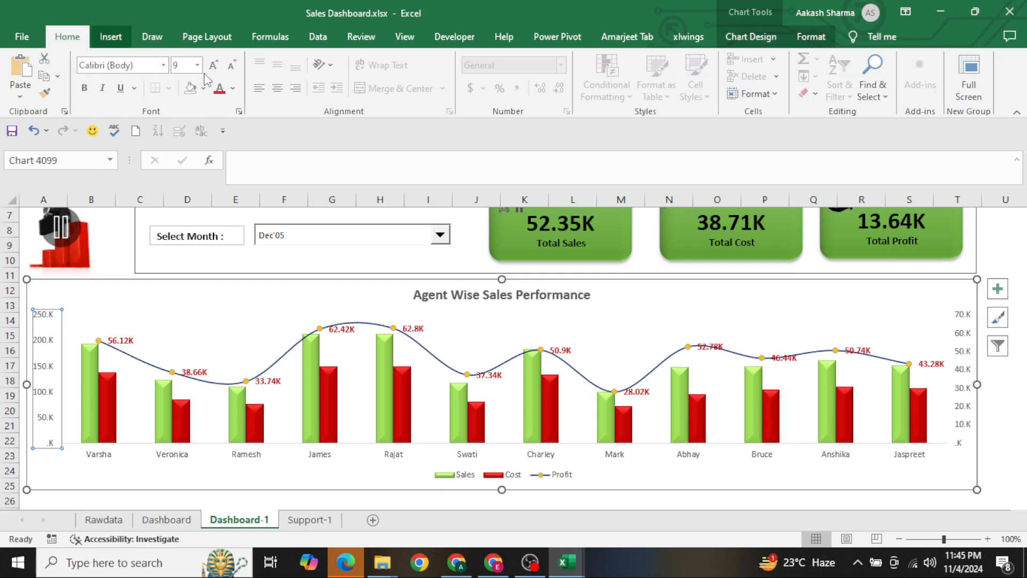
left_click(235, 88)
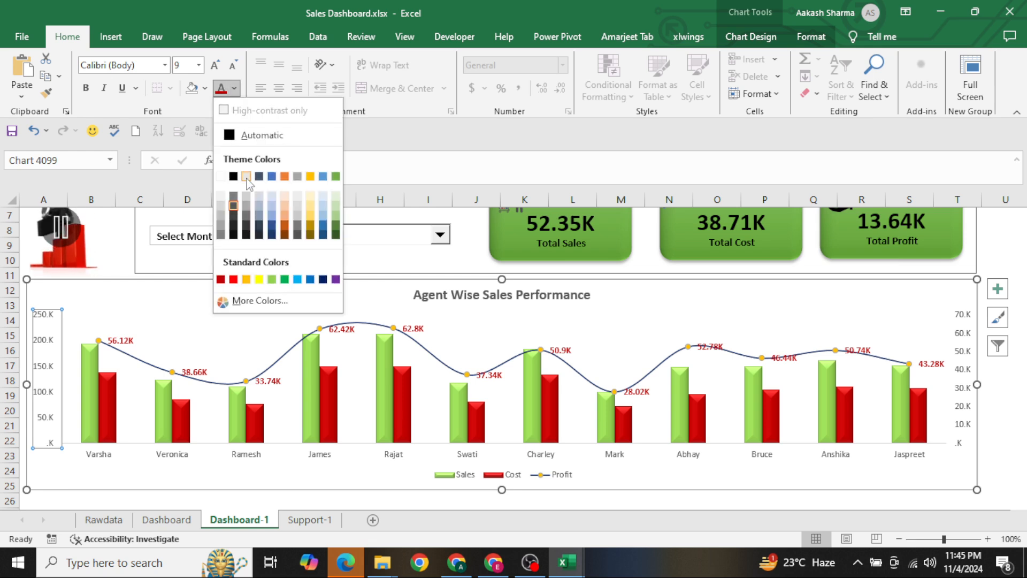
left_click(233, 234)
key("ctrl+b")
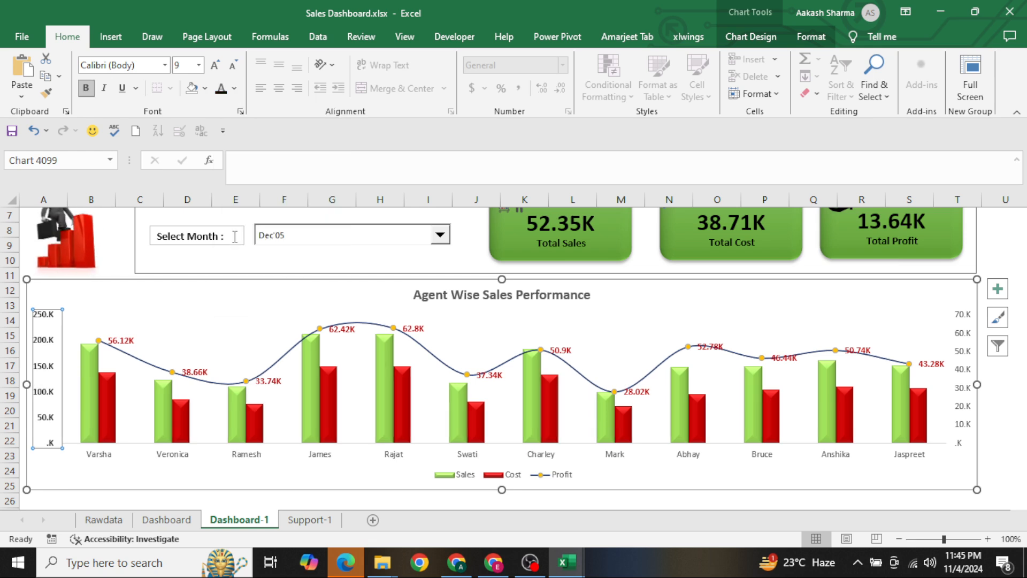
Make the agent-name axis, legend and secondary vertical axis text black and bold, and deselect the chart
left_click(169, 459)
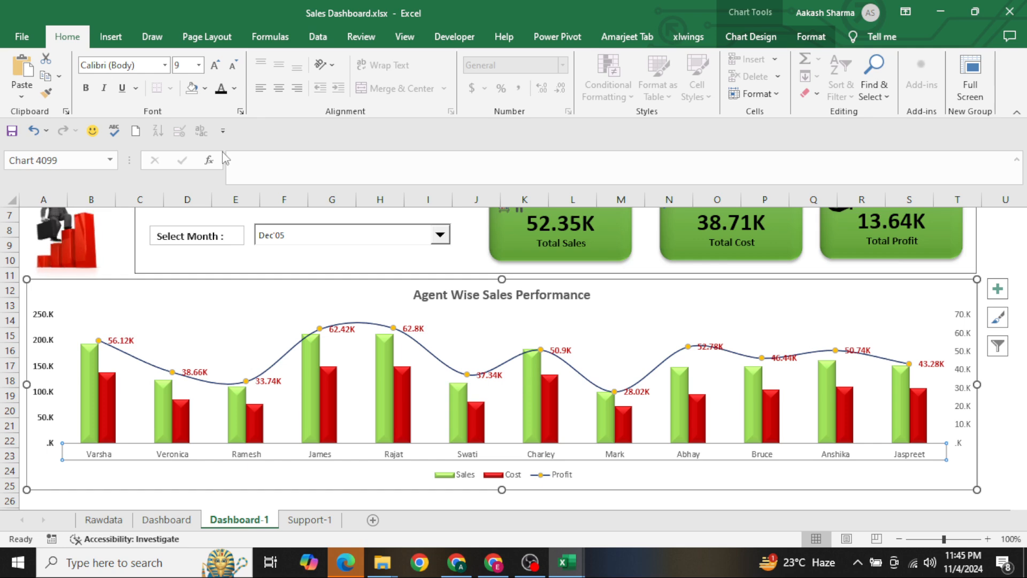
key("ctrl+b")
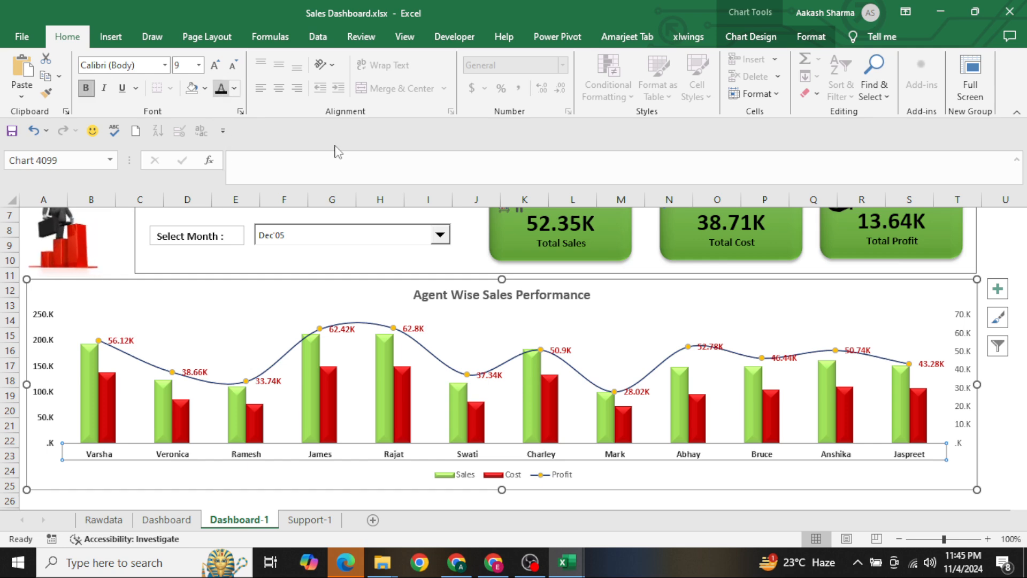
left_click(465, 476)
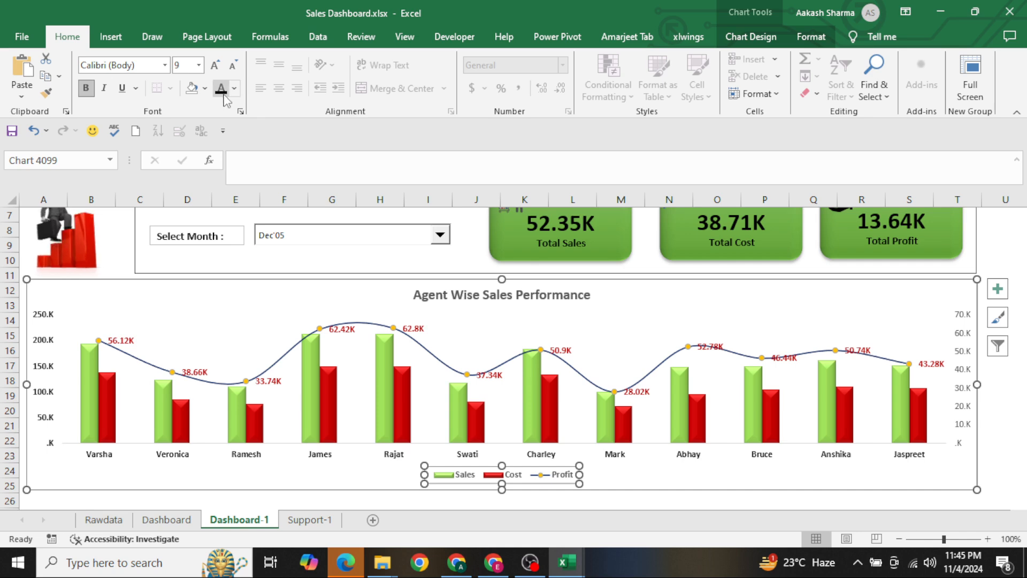
left_click(960, 370)
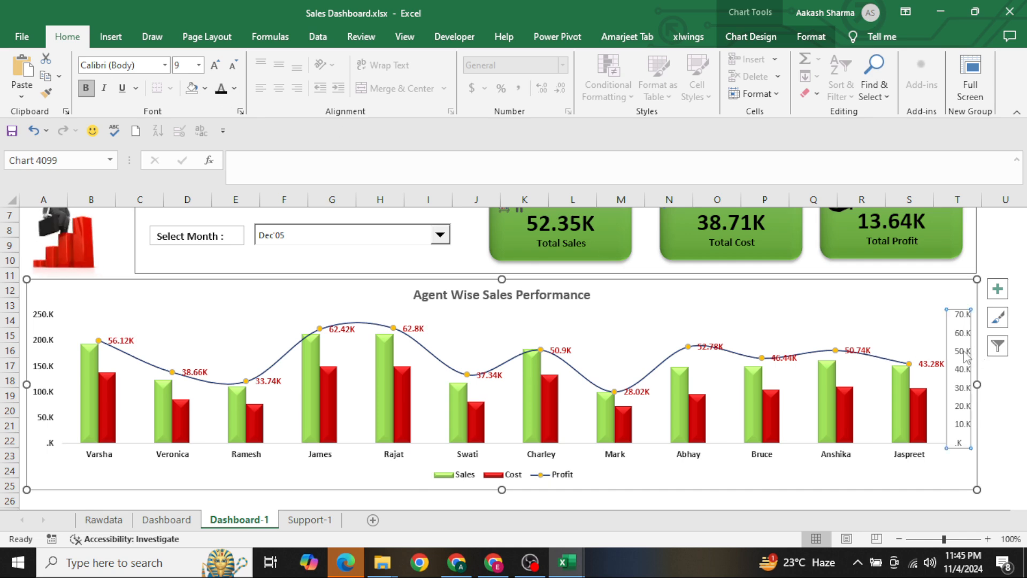
left_click(220, 97)
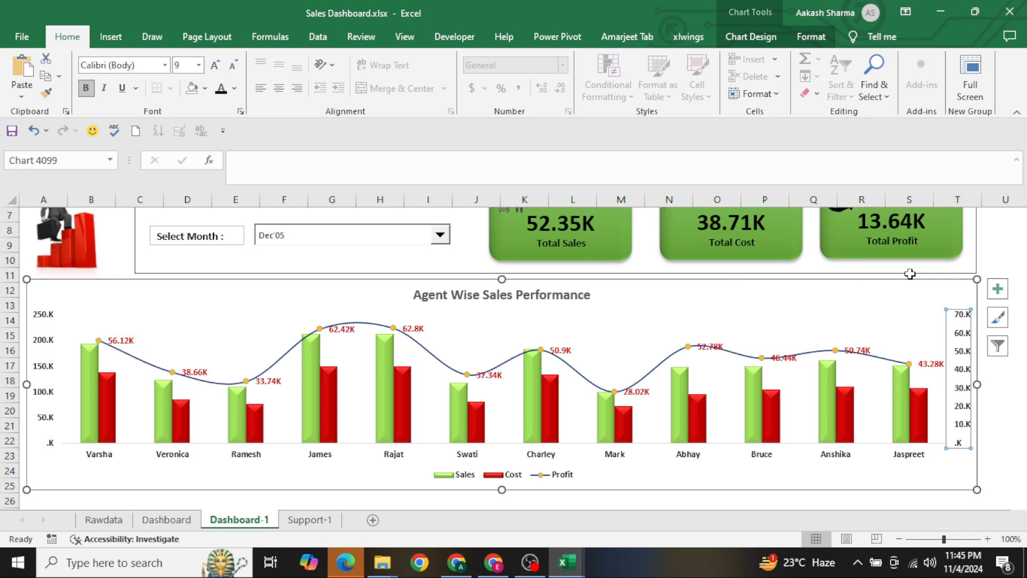
left_click(985, 234)
Return to cell A1, show the dashboard in full screen and close the Format Shape pane
key("ctrl+Home")
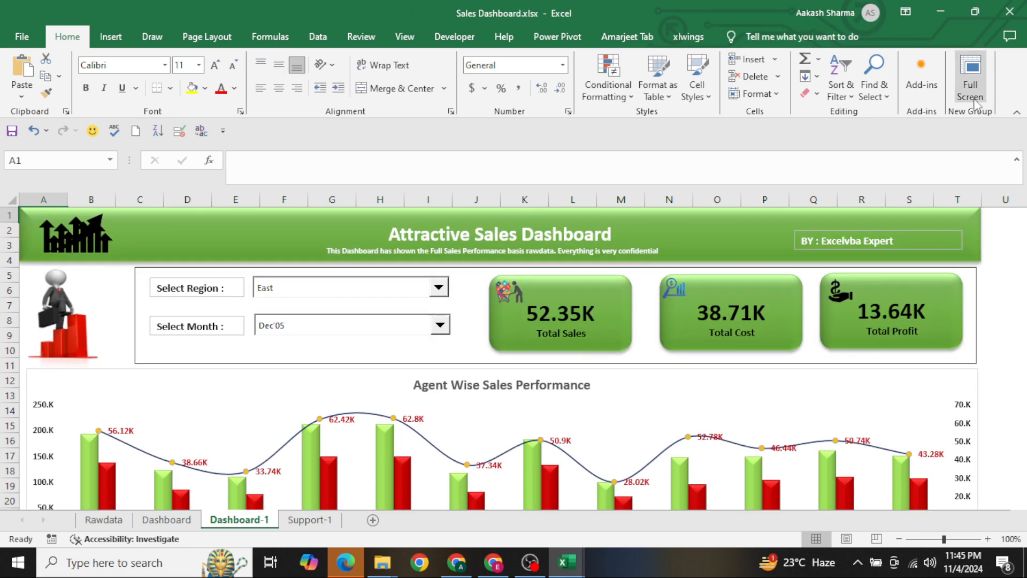
left_click(970, 75)
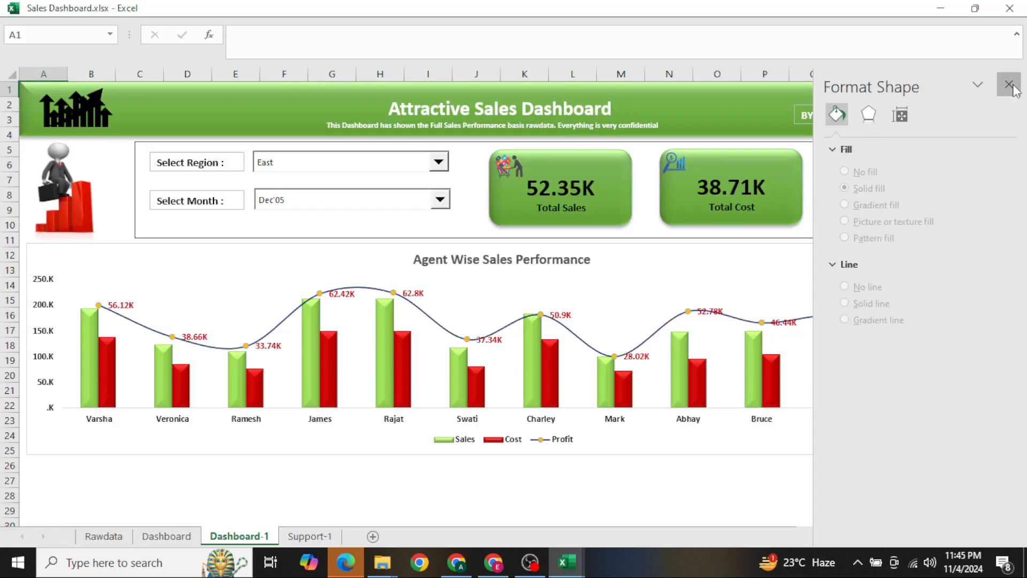
left_click(1009, 85)
Test the region selector with West and North, and leave it set to All
left_click(354, 166)
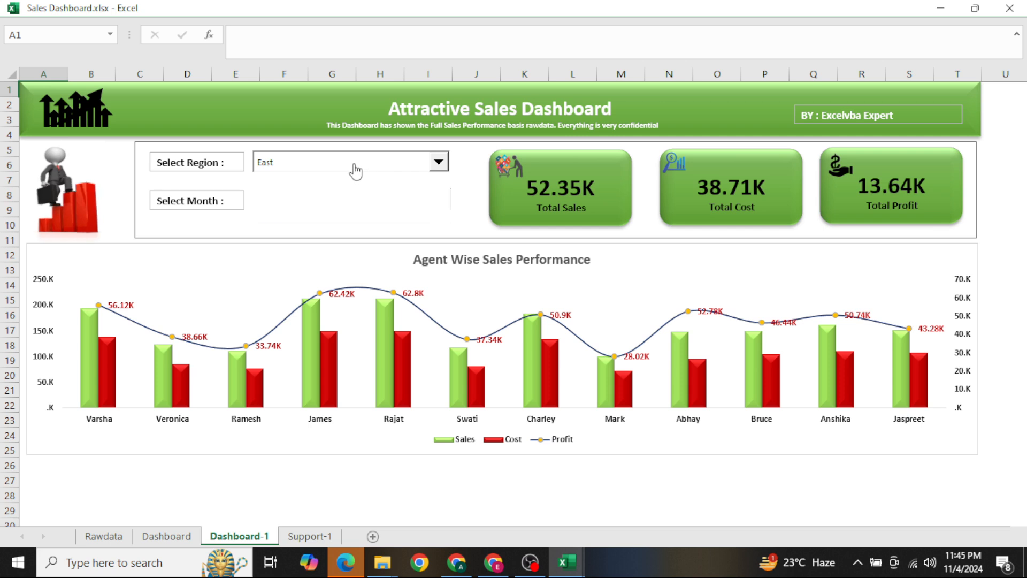
left_click(325, 198)
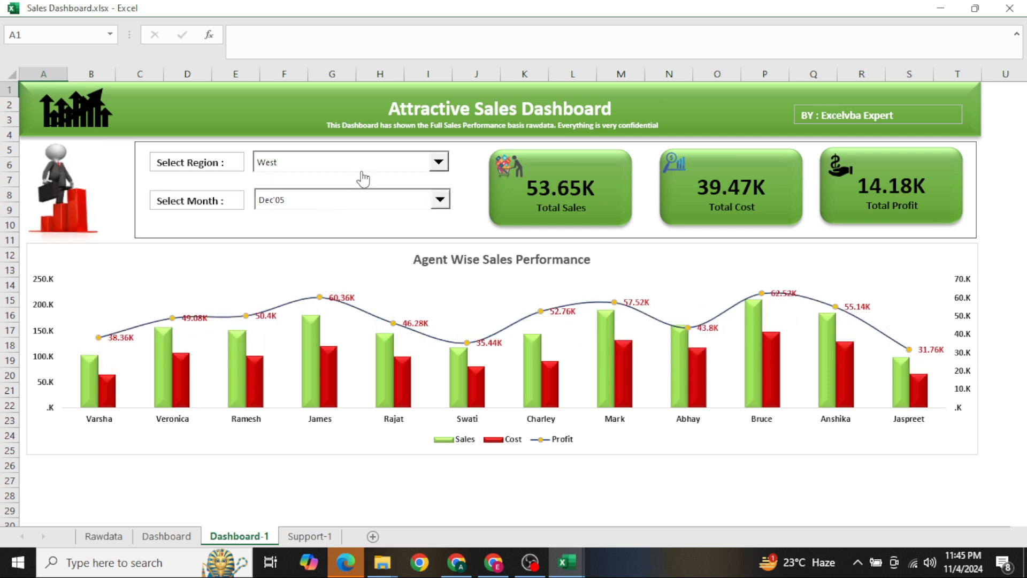
left_click(347, 167)
left_click(328, 217)
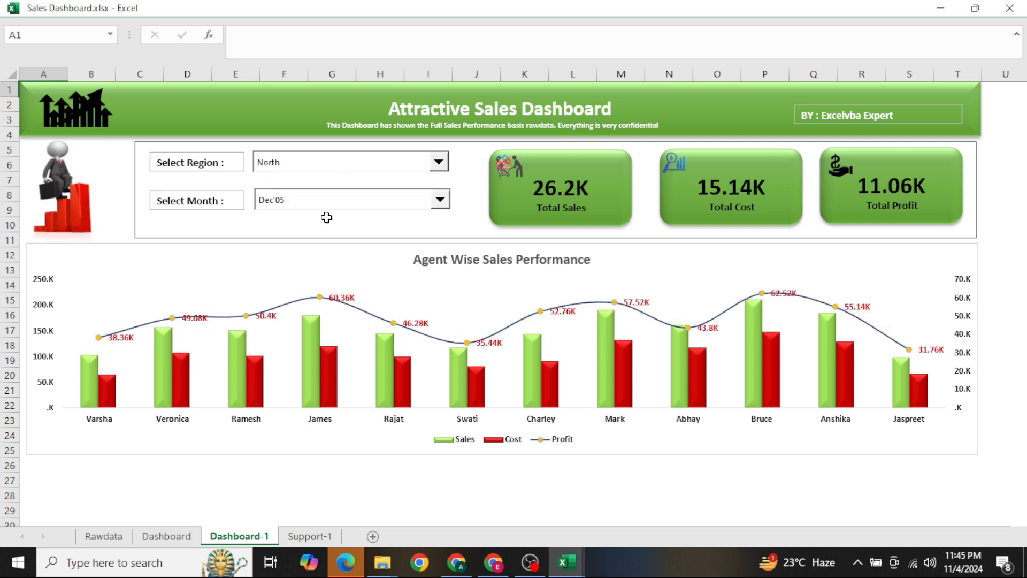
left_click(333, 168)
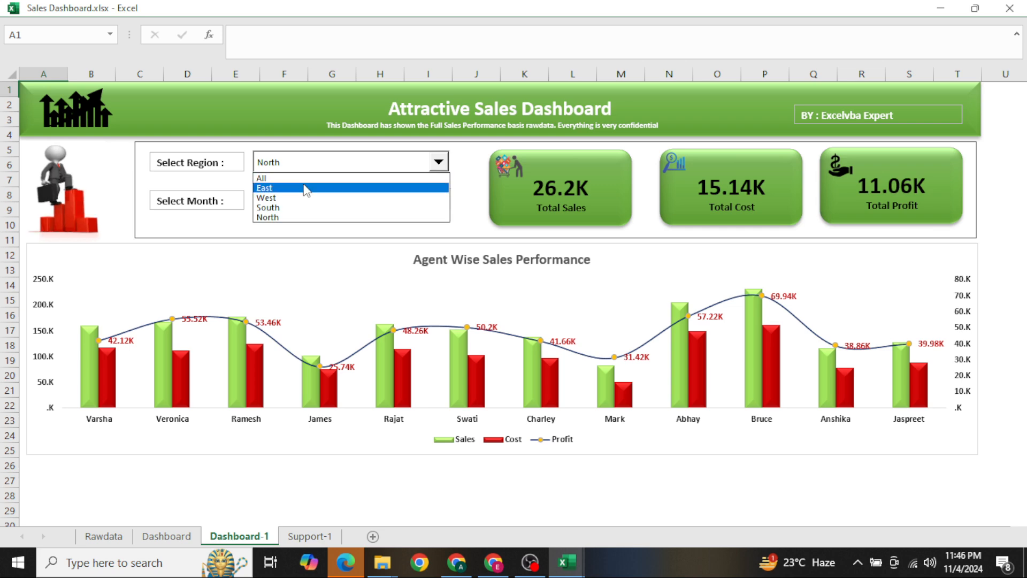
left_click(285, 179)
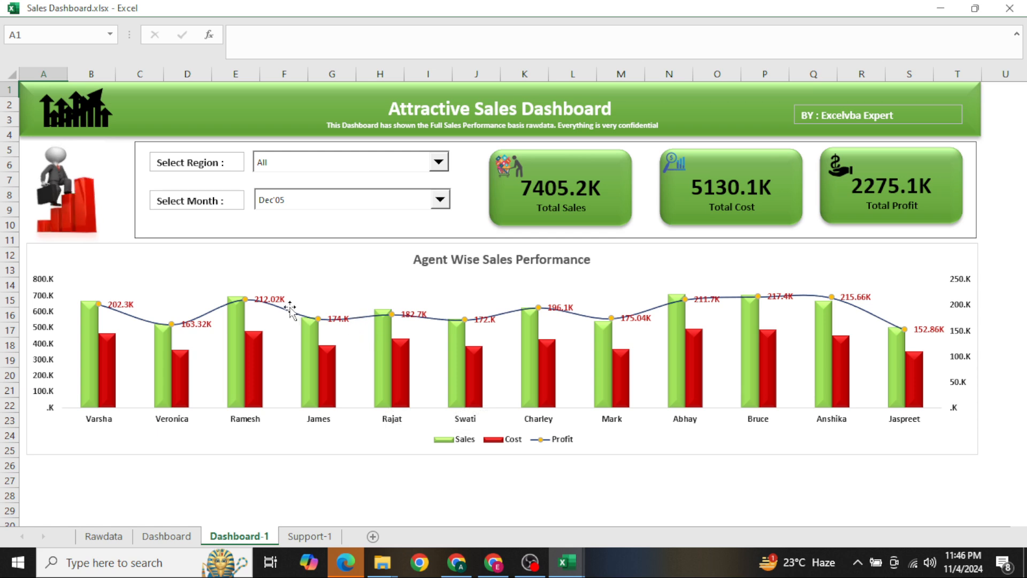
Position the Profit line's data labels above their markers and deselect the chart
left_click(273, 300)
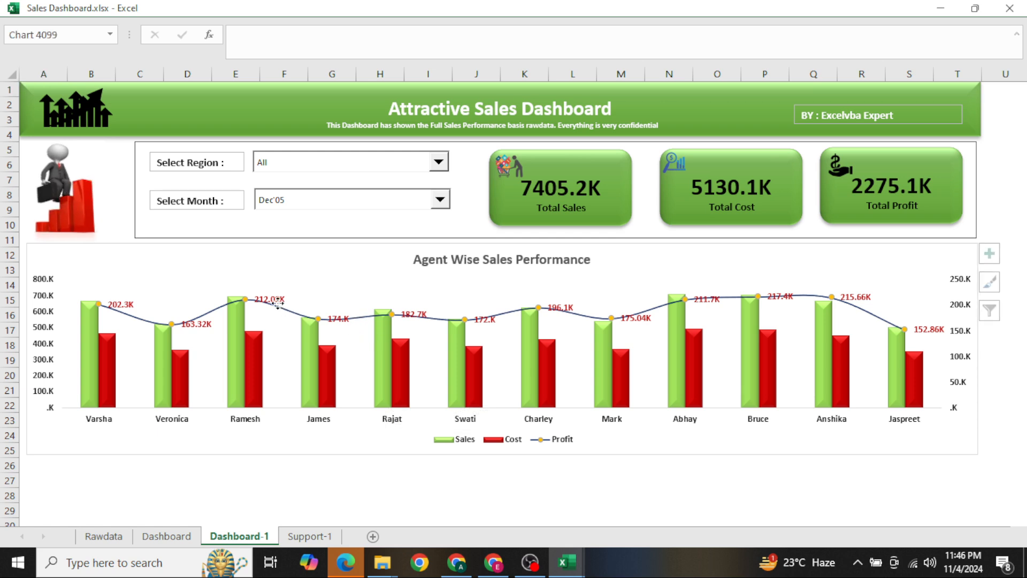
left_click(998, 254)
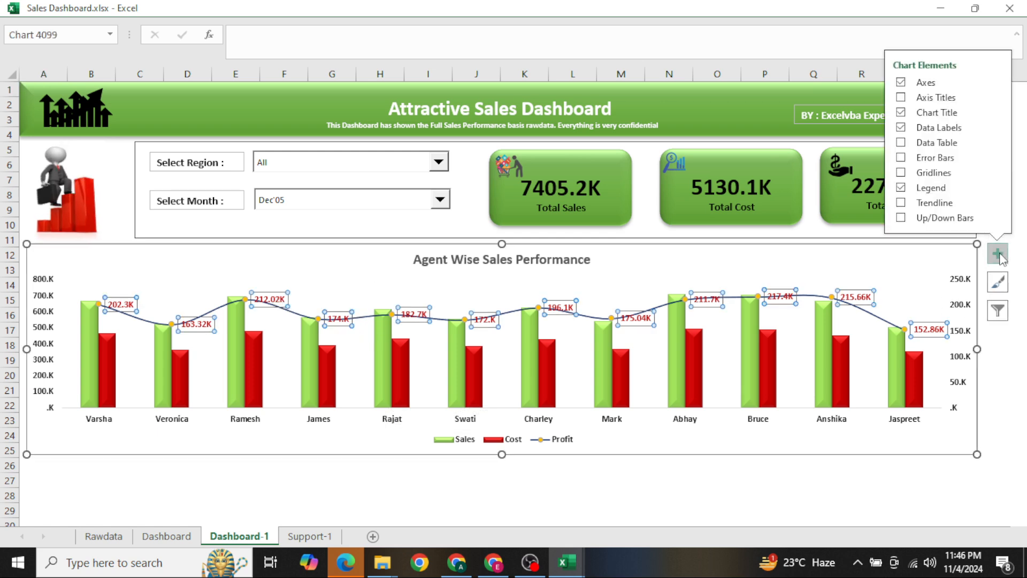
left_click(996, 128)
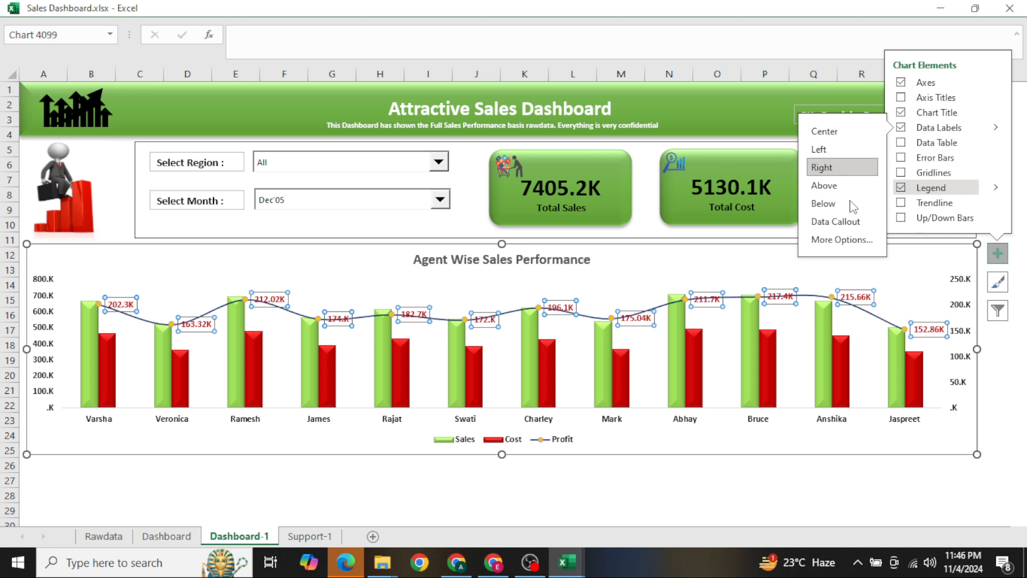
left_click(824, 186)
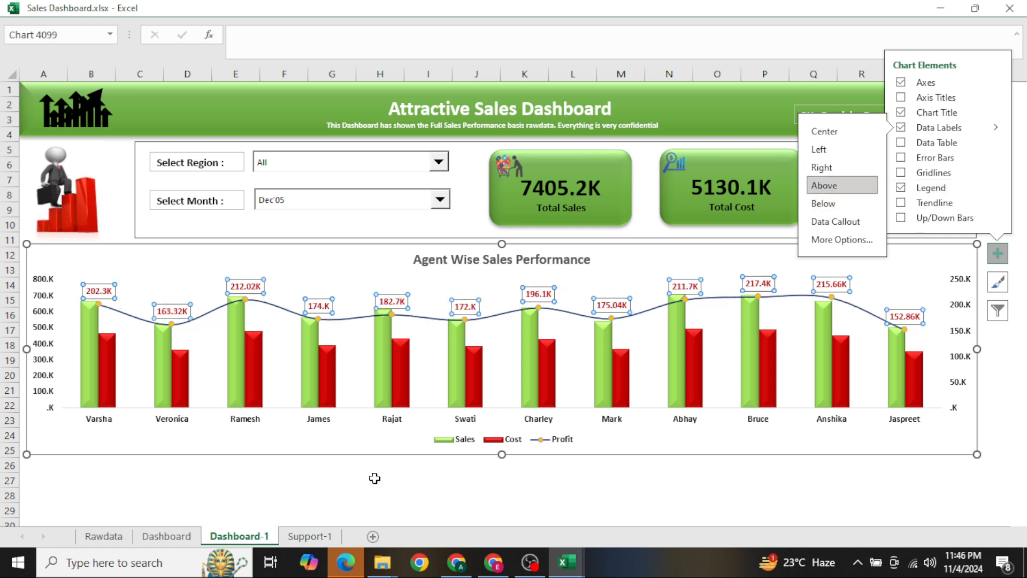
left_click(356, 483)
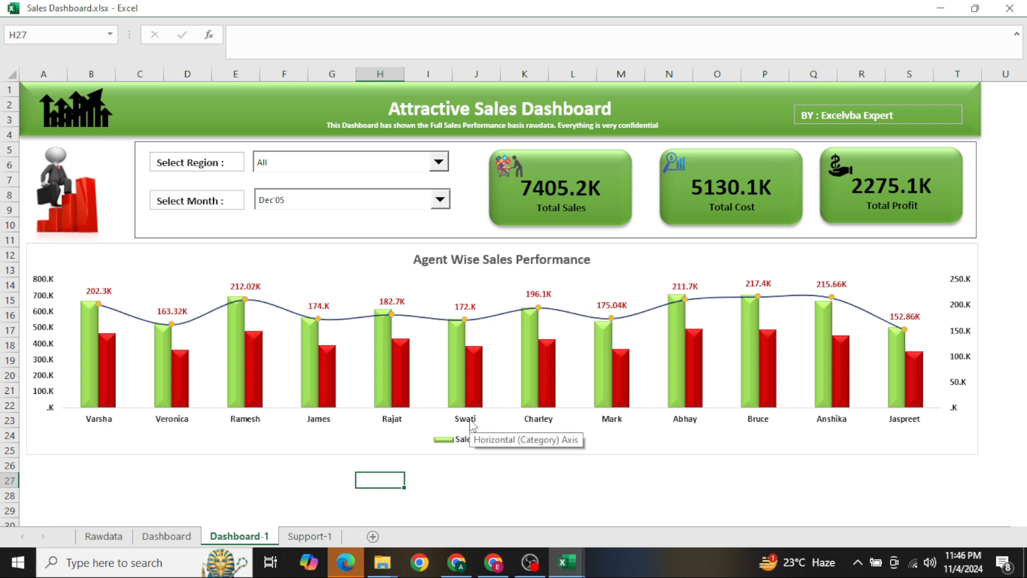
Look at the finished charts on the Dashboard sheet for reference and go to the Support-1 sheet
key("ctrl+Page_Up")
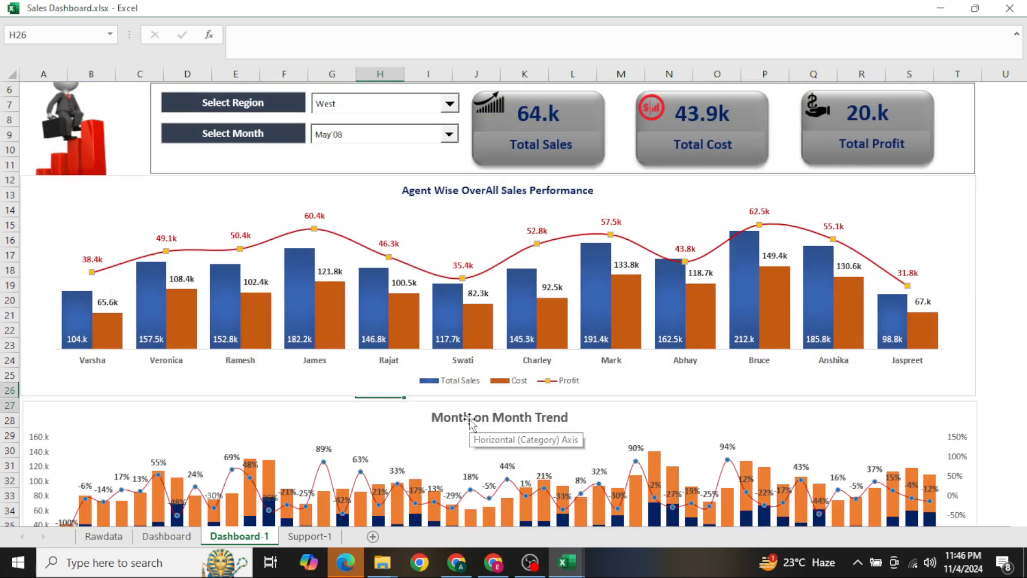
key("ctrl+Page_Up")
key("ctrl+Page_Down")
key("ctrl+Page_Down")
key("ctrl+Page_Down")
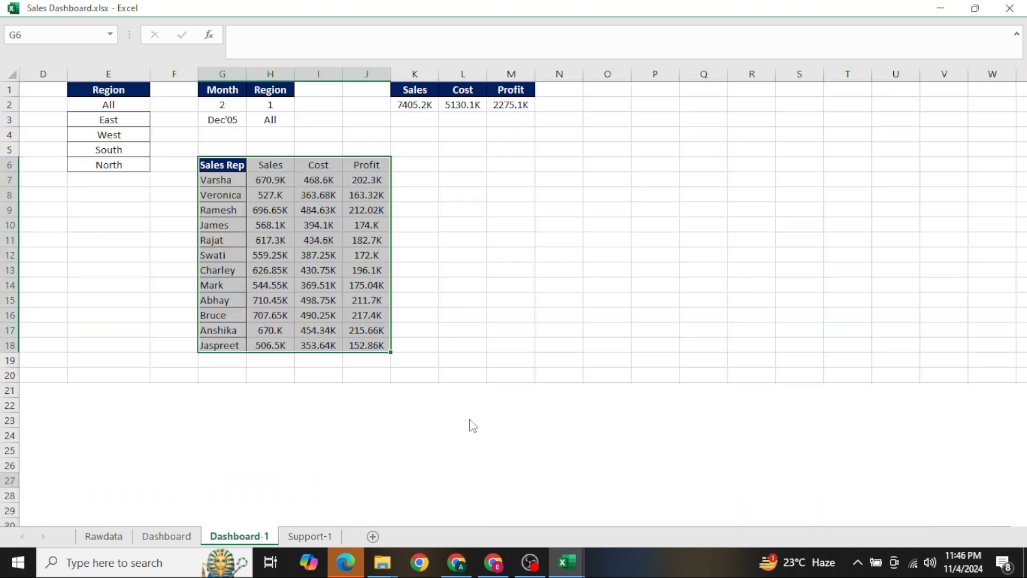
Copy the entire Date column from the Rawdata sheet
key("ctrl+Page_Up")
key("ctrl+Page_Up")
key("ctrl+Page_Up")
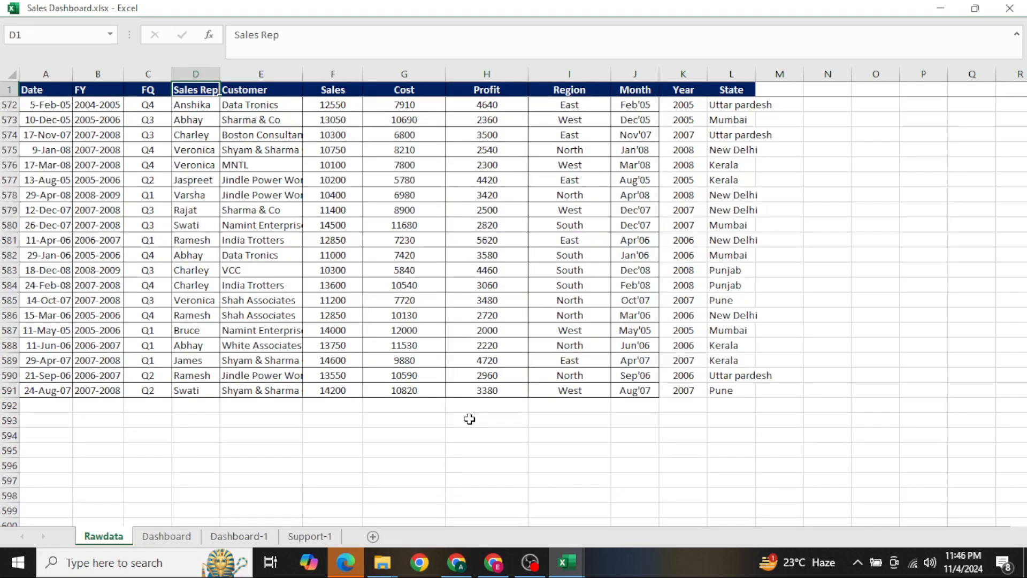
key("ctrl+Up")
key("Left")
key("Left")
key("Left")
key("ctrl+Right")
key("Left")
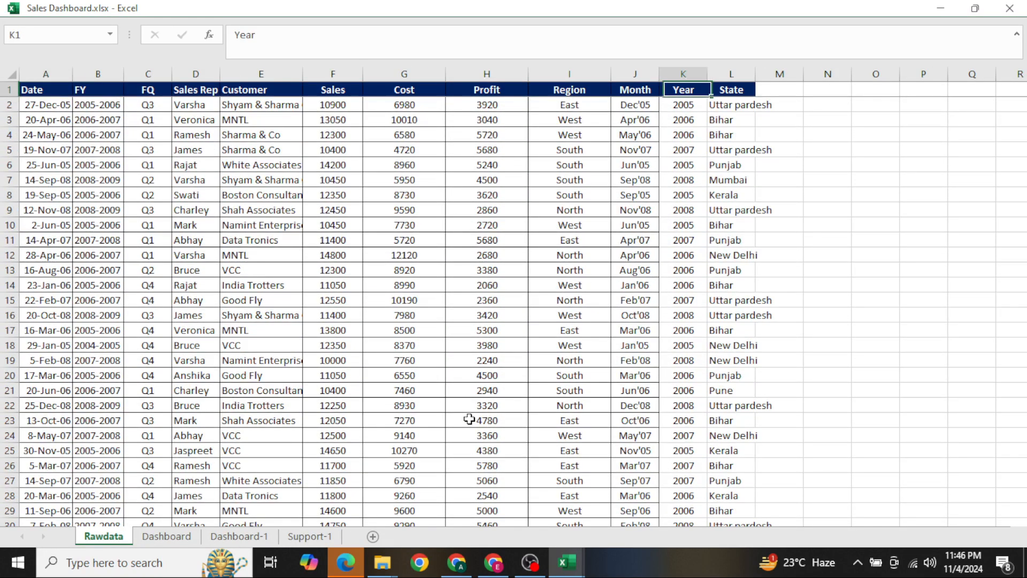
key("Left")
key("ctrl+space")
key("ctrl+Left")
key("ctrl+space")
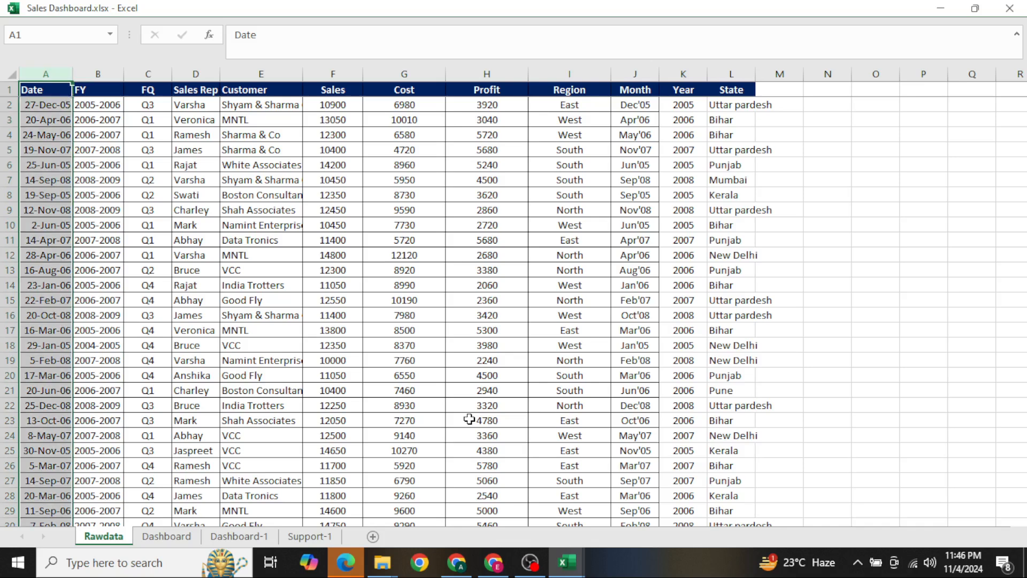
Paste the copied Date column into the Support-1 sheet starting at O1
key("Escape")
key("ctrl+Up")
key("ctrl+Page_Down")
key("ctrl+Page_Down")
key("ctrl+Page_Down")
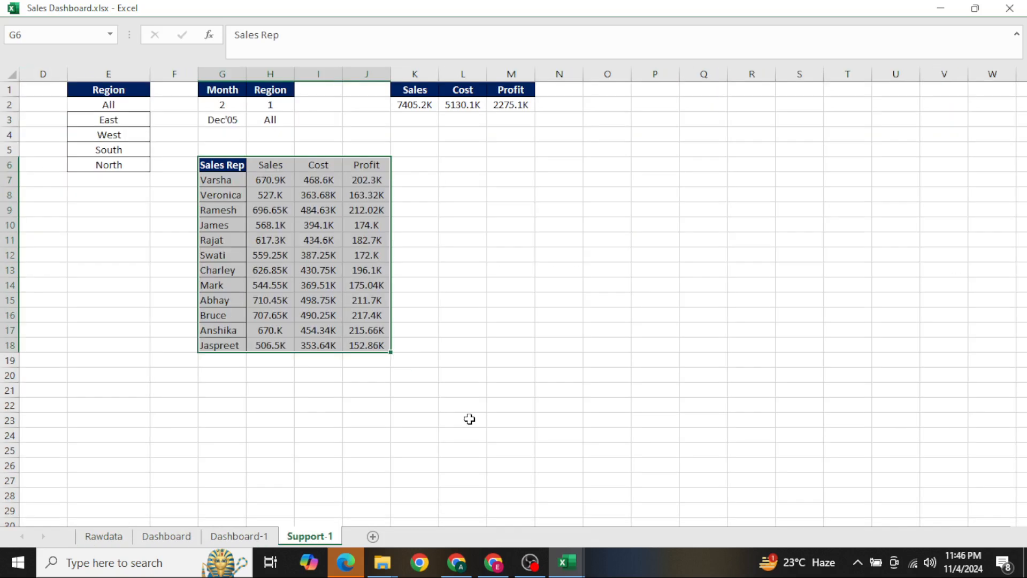
key("ctrl+Up")
key("Right")
key("Right")
key("ctrl+Up")
key("Right")
key("Right")
key("Right")
key("Right")
key("Right")
key("Right")
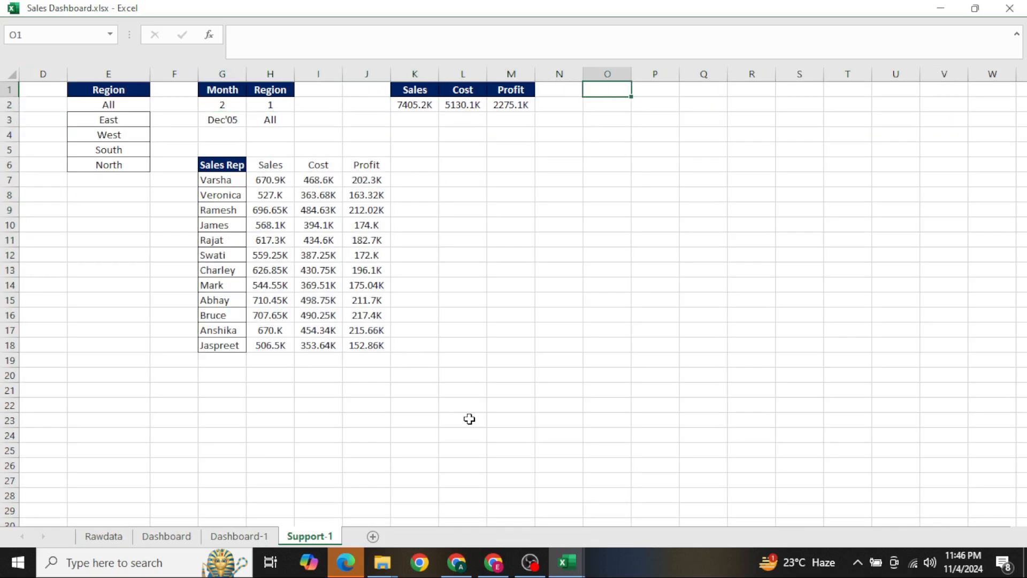
key("ctrl+v")
Sort the pasted dates in column O from oldest to newest using a temporary filter
key("ctrl+shift+l")
key("ctrl+Up")
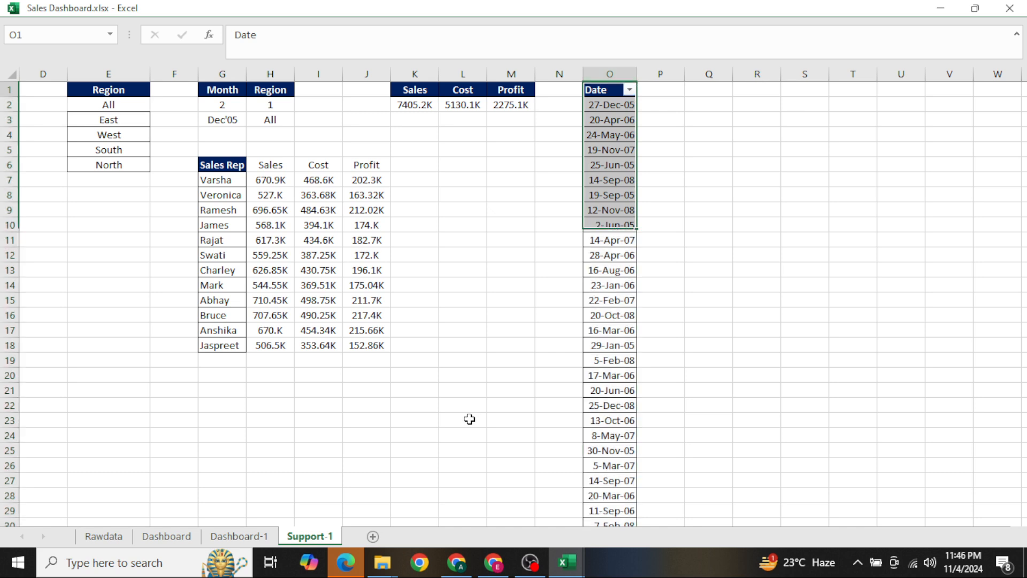
key("alt+Down")
key("Return")
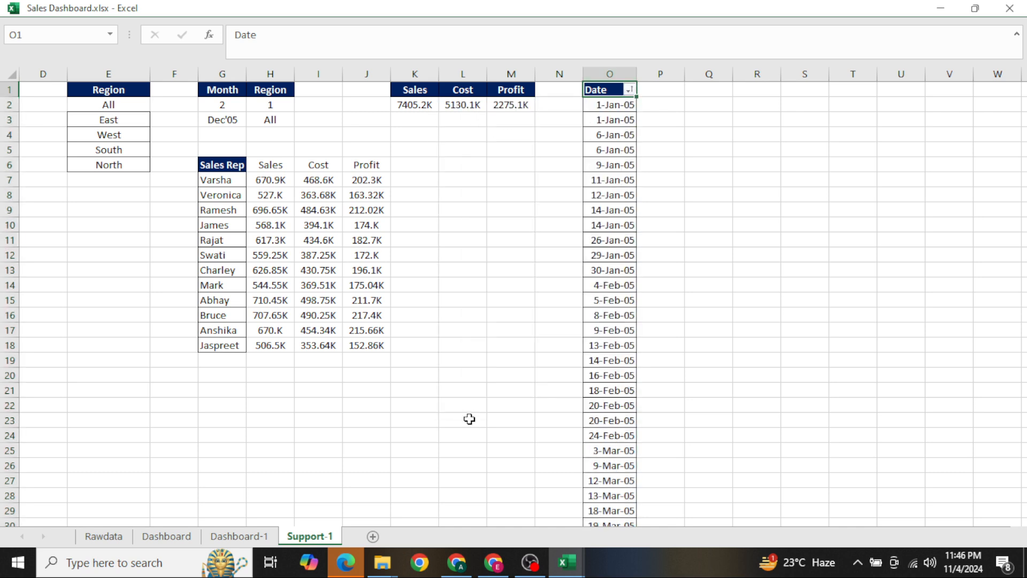
key("ctrl+shift+l")
Enter the formula =TEXT(O2,"MM'YY") in P2 to turn the first date into a month label
key("Right")
key("Down")
type("=t")
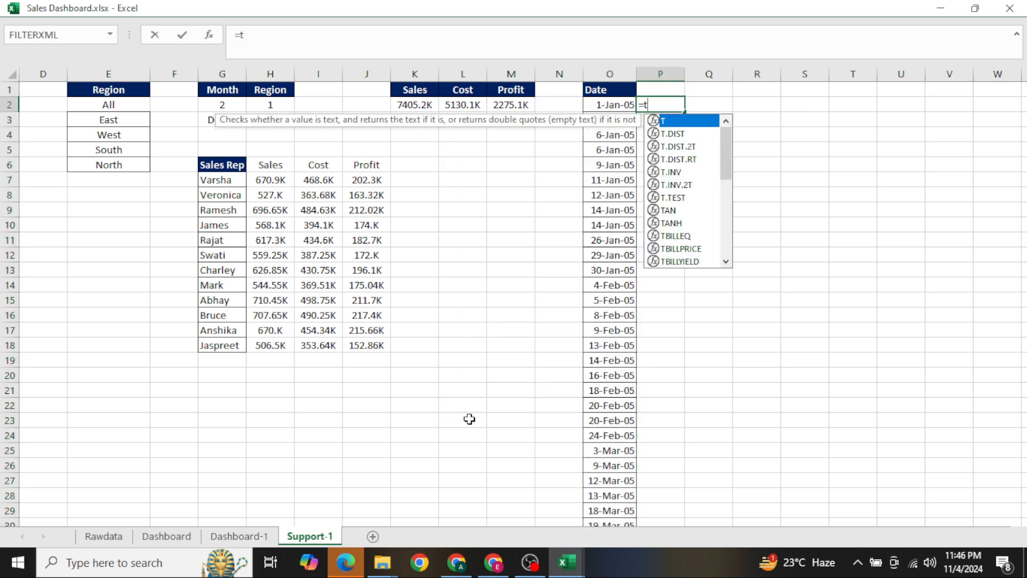
type("ext")
key("Tab")
key("Left")
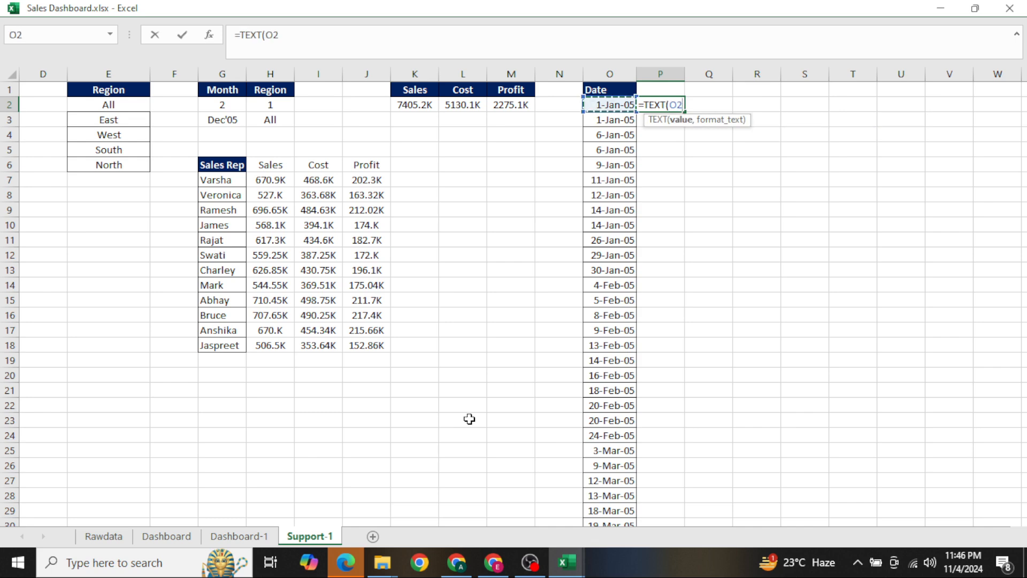
type(",\"MM")
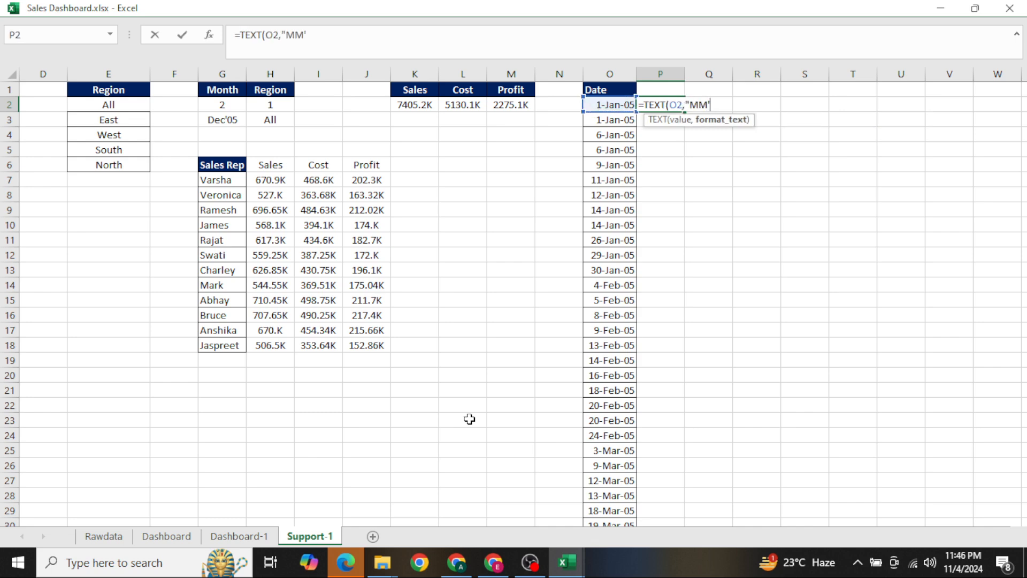
type("'YY\")")
key("Return")
key("Left")
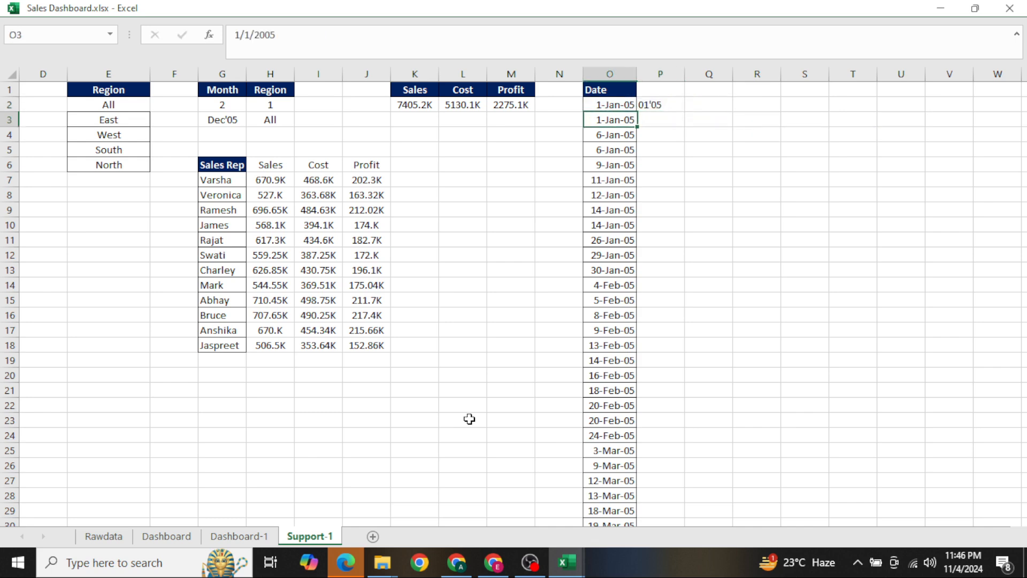
Change the format code in P2's TEXT formula to "MMM'YY"
key("ctrl+Down")
key("Right")
key("ctrl+Up")
key("F2")
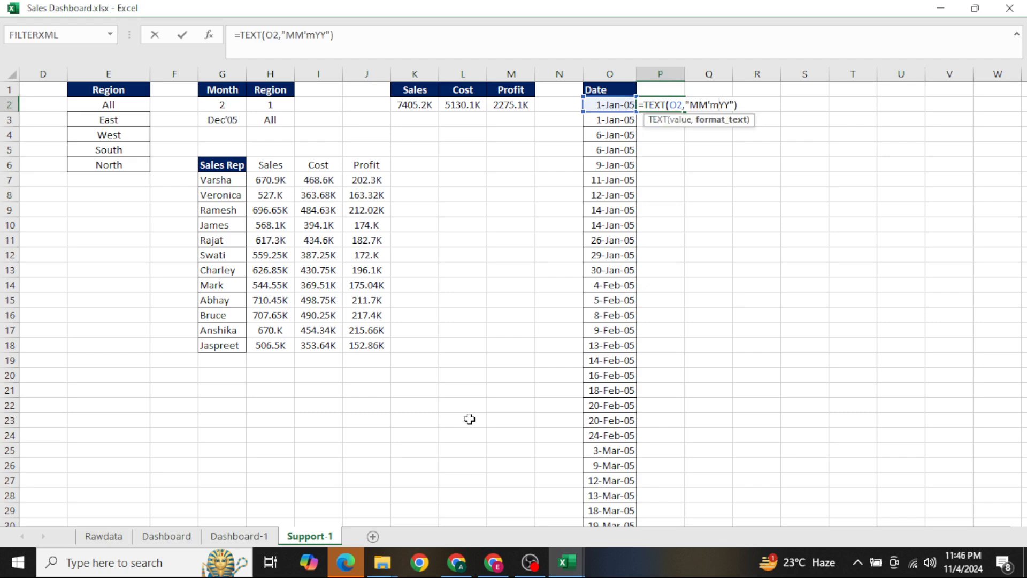
type("M")
key("Return")
key("Left")
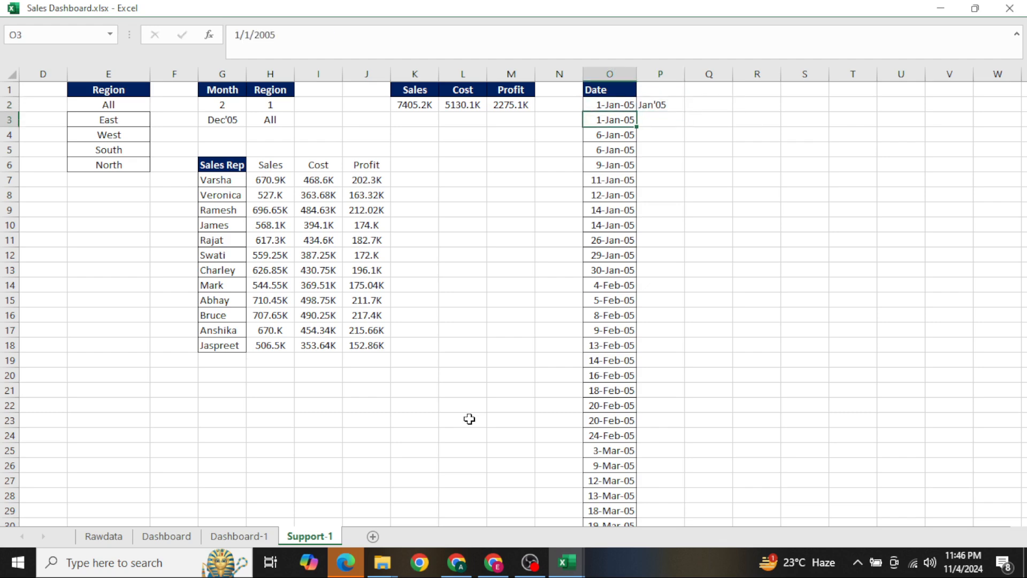
Fill the month formula down column P to P591 and replace the formulas with their values
key("ctrl+Down")
key("Right")
key("ctrl+shift+Up")
key("ctrl+d")
key("ctrl+c")
key("ctrl+alt+v")
key("v")
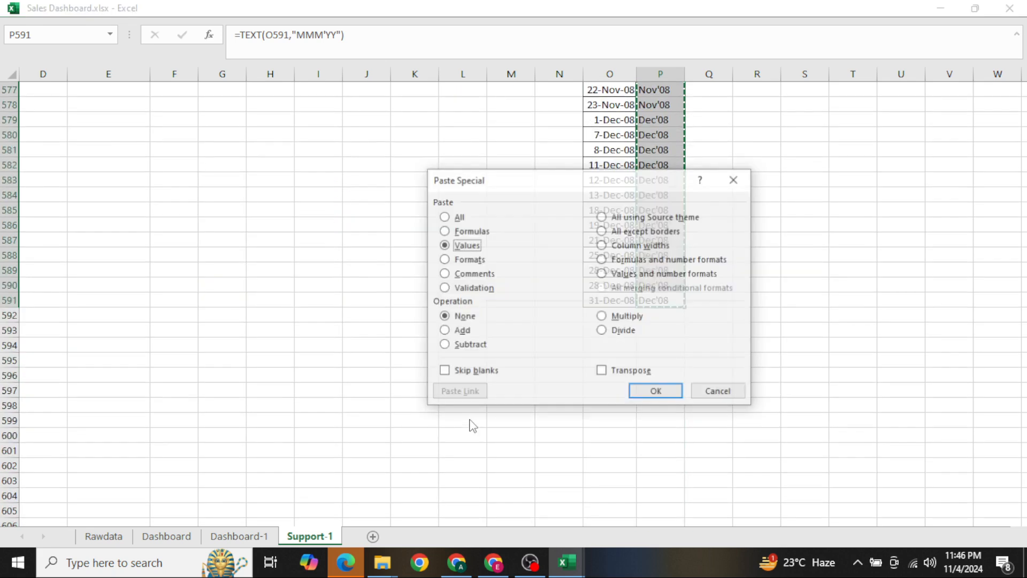
key("Return")
Copy the month labels from column P and paste them into column S starting at S2
key("ctrl+c")
key("ctrl+Up")
key("Down")
key("Right")
key("Right")
key("Right")
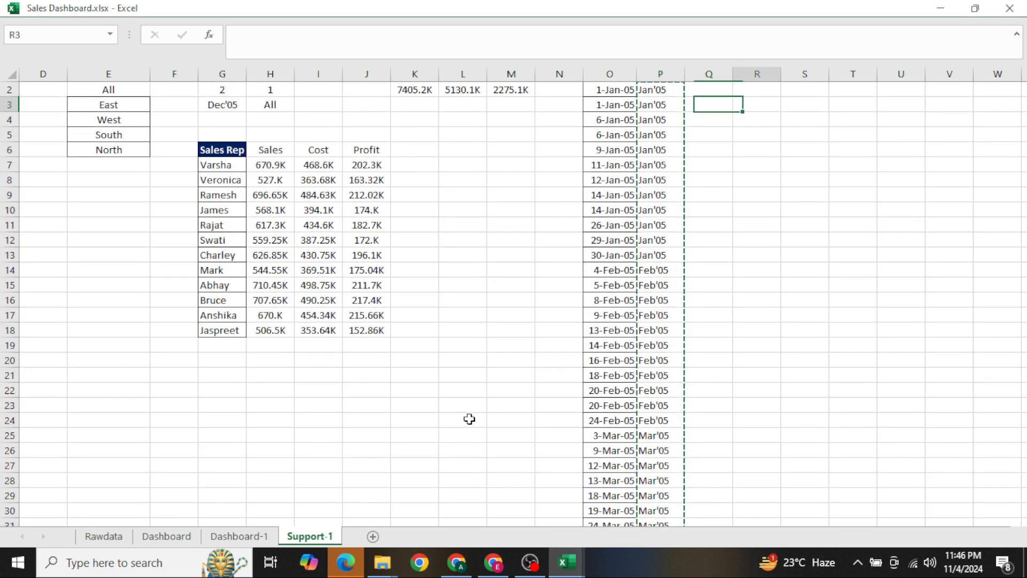
key("Up")
key("Up")
key("Down")
key("ctrl+v")
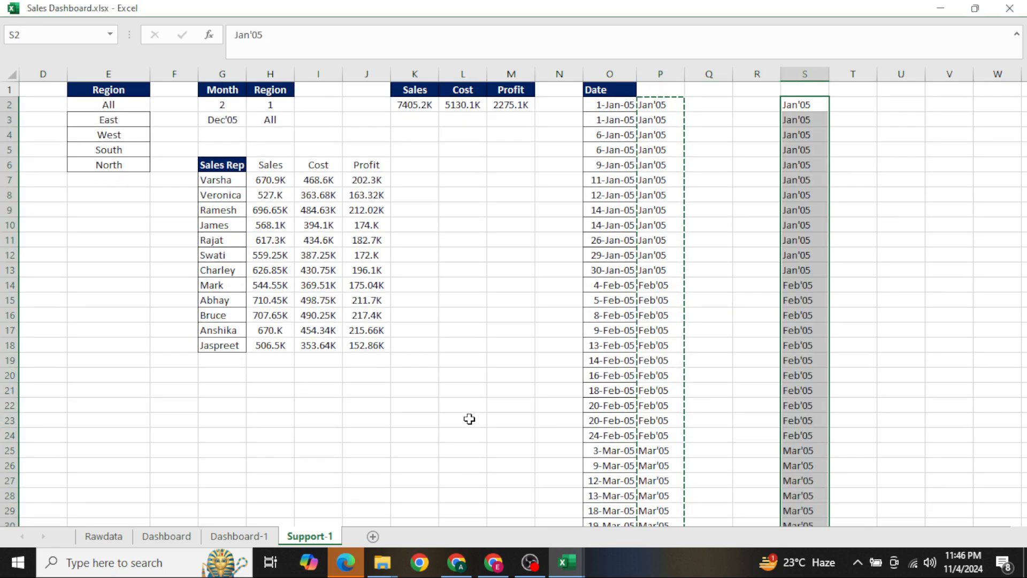
Remove the duplicate months from the list in column S and enter Month as its header in S1
type("m")
key("Escape")
key("alt")
key("a")
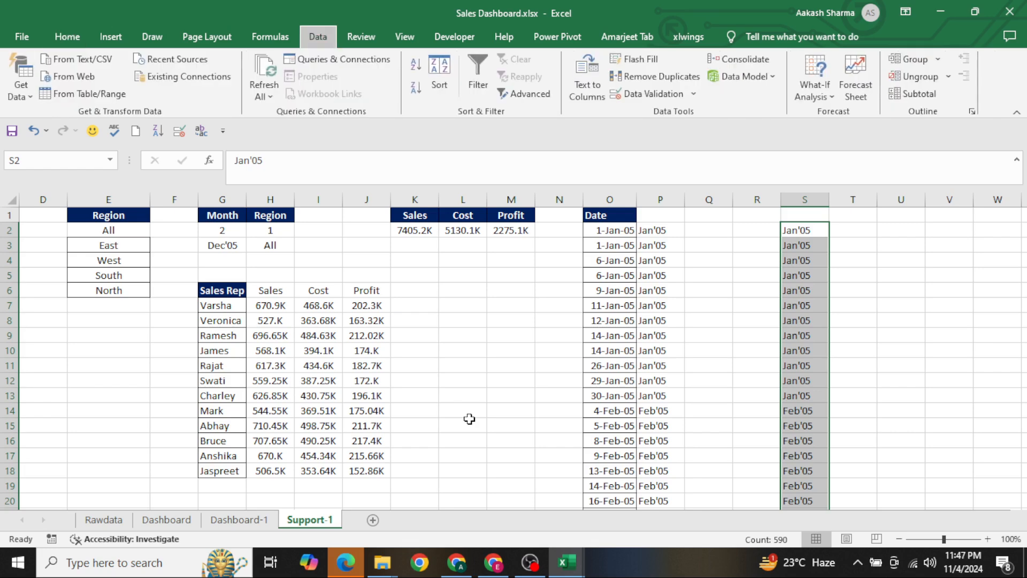
key("m")
key("Return")
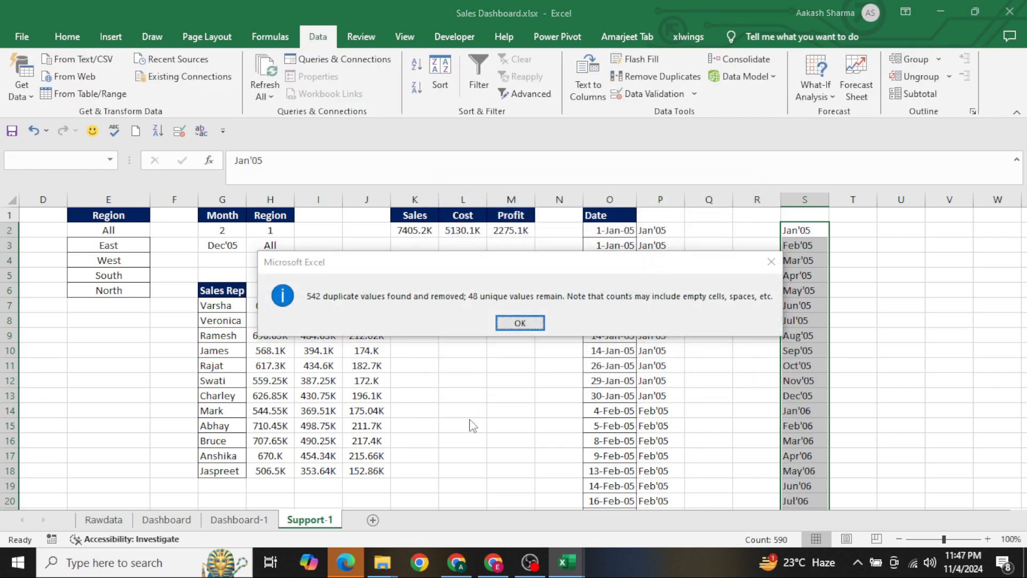
key("Return")
key("Up")
type("Mon")
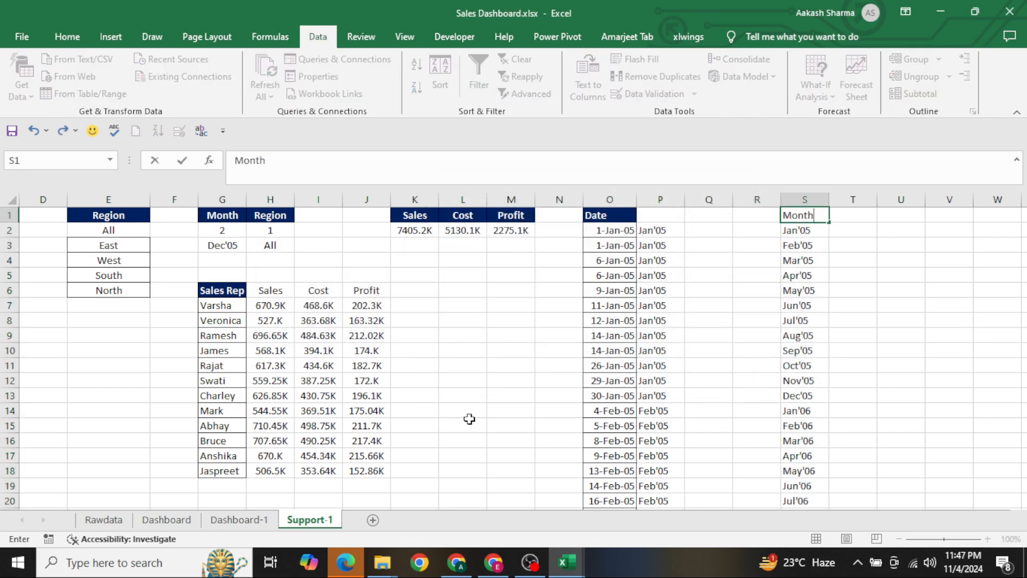
key("Return")
Delete the helper columns O and P and return to the Month header cell
key("ctrl+Left")
key("ctrl+Left")
key("shift+Right")
key("ctrl+space")
key("ctrl+minus")
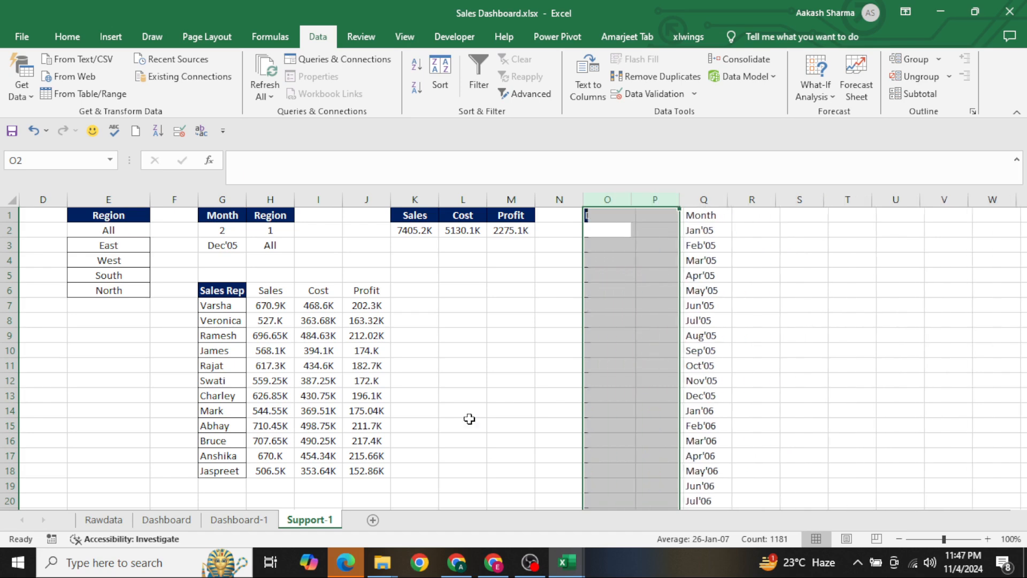
key("Right")
key("Up")
key("Right")
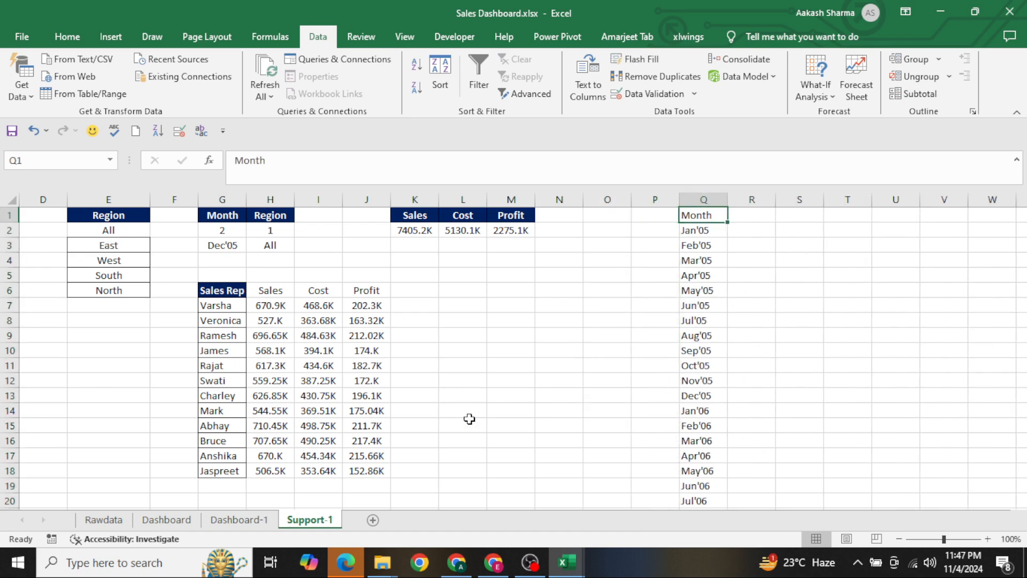
Examine the series used in the Dashboard sheet's Month on Month Trend chart and return to Support-1
key("ctrl+Page_Up")
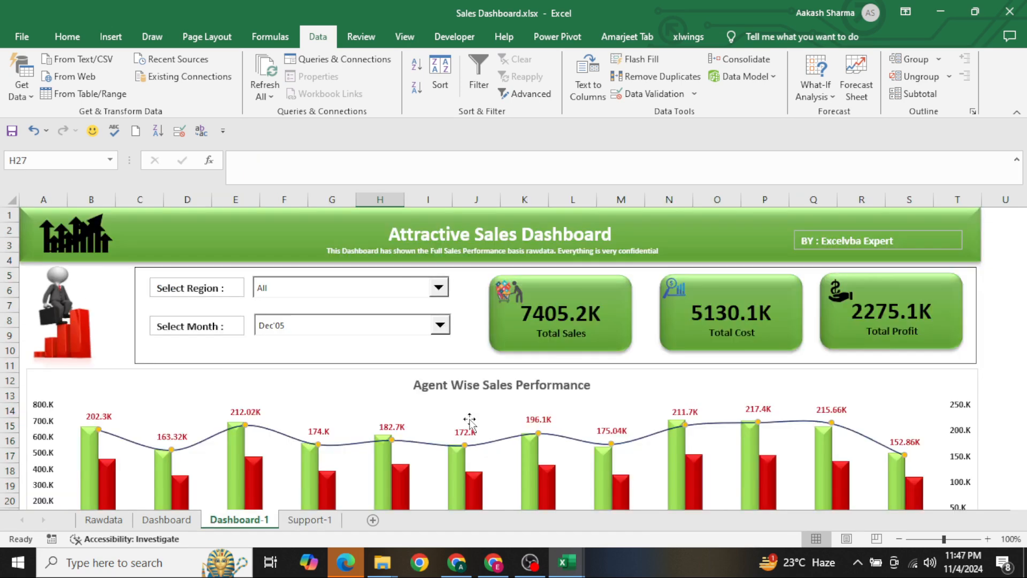
key("Down")
key("Down")
key("Down")
key("Down")
key("Down")
key("ctrl+Page_Up")
key("Down")
key("Down")
key("Down")
key("Down")
key("Down")
key("Down")
key("Down")
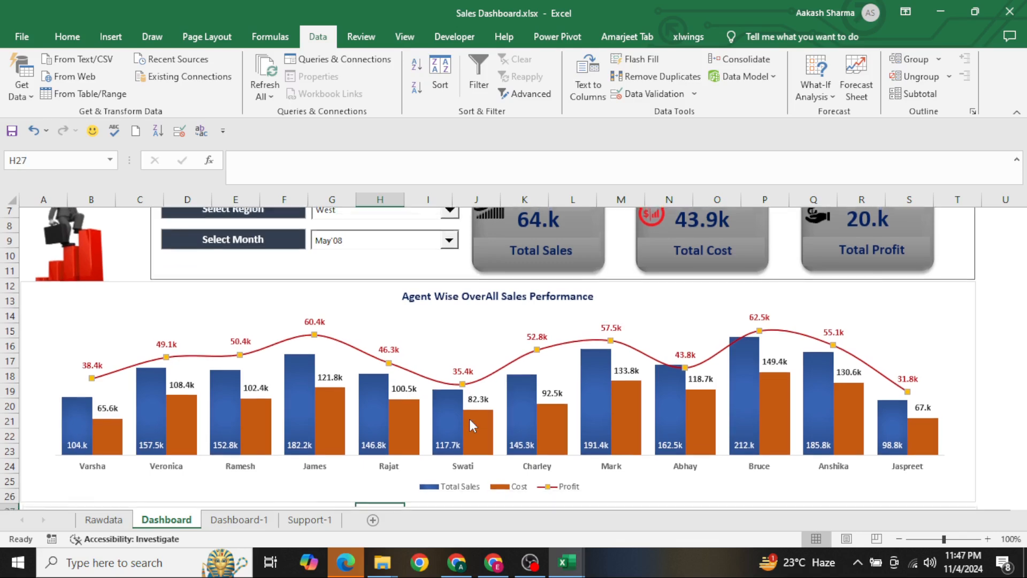
key("Down")
key("Down")
key("Down")
key("Down")
key("Down")
key("Down")
key("Down")
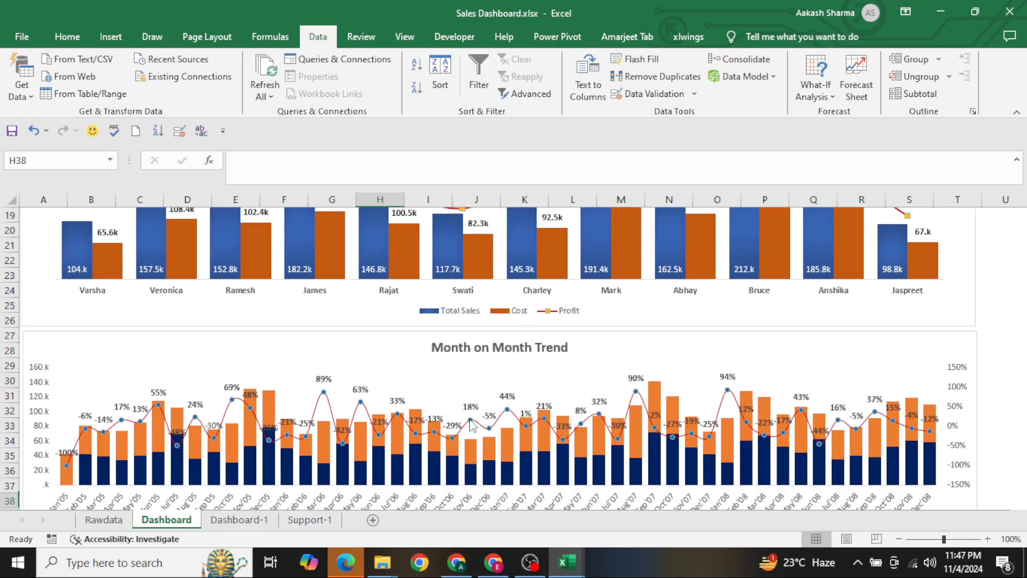
key("Down")
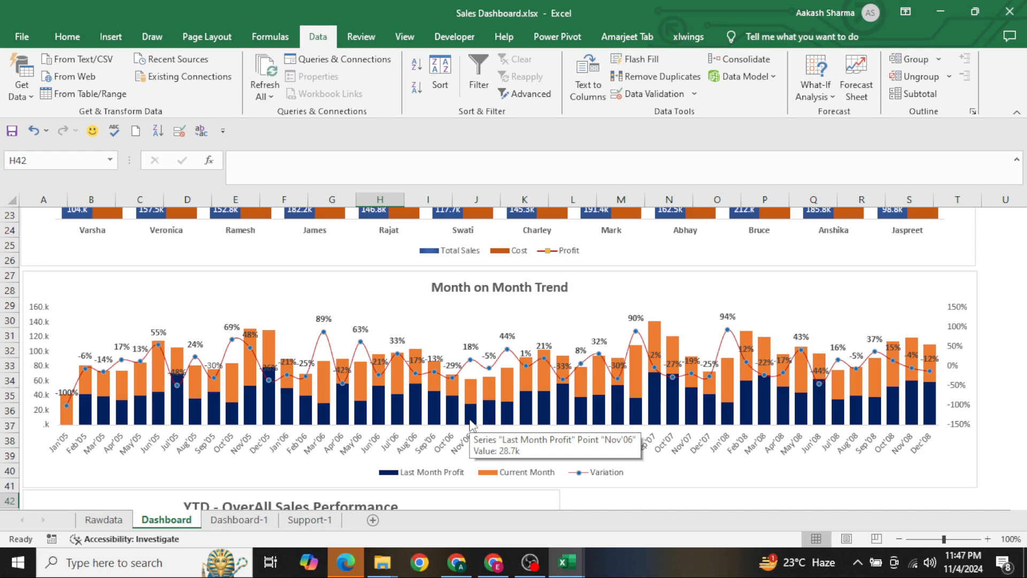
key("ctrl+Page_Down")
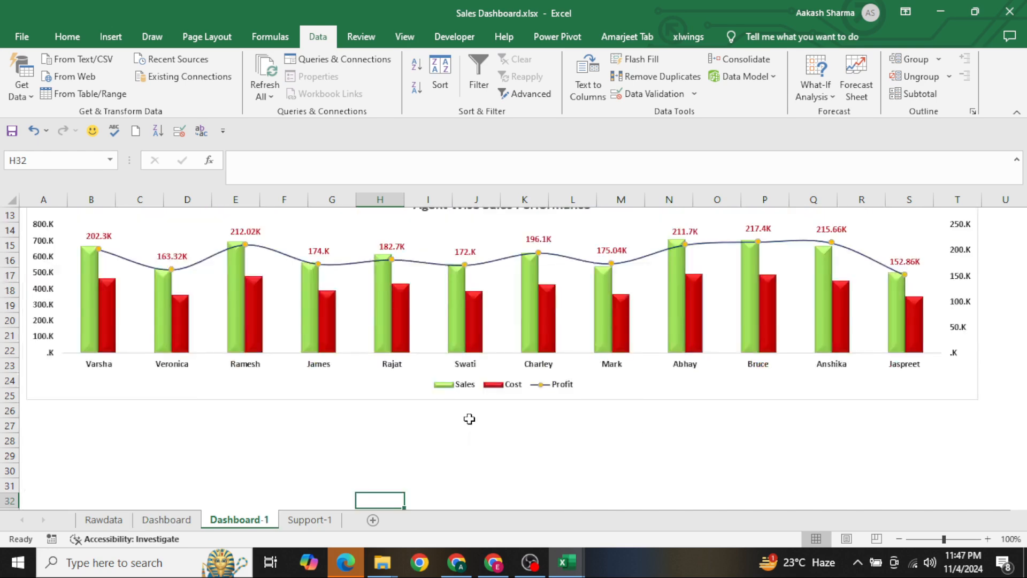
key("ctrl+Page_Down")
Enter the header Cuurent Profit in R1, next to the Month header
key("Right")
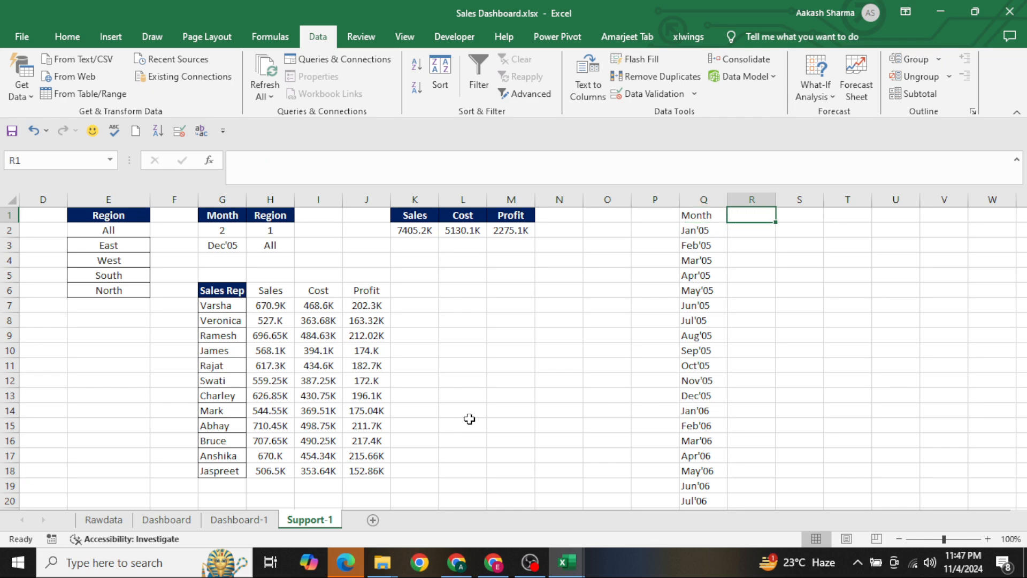
type("C")
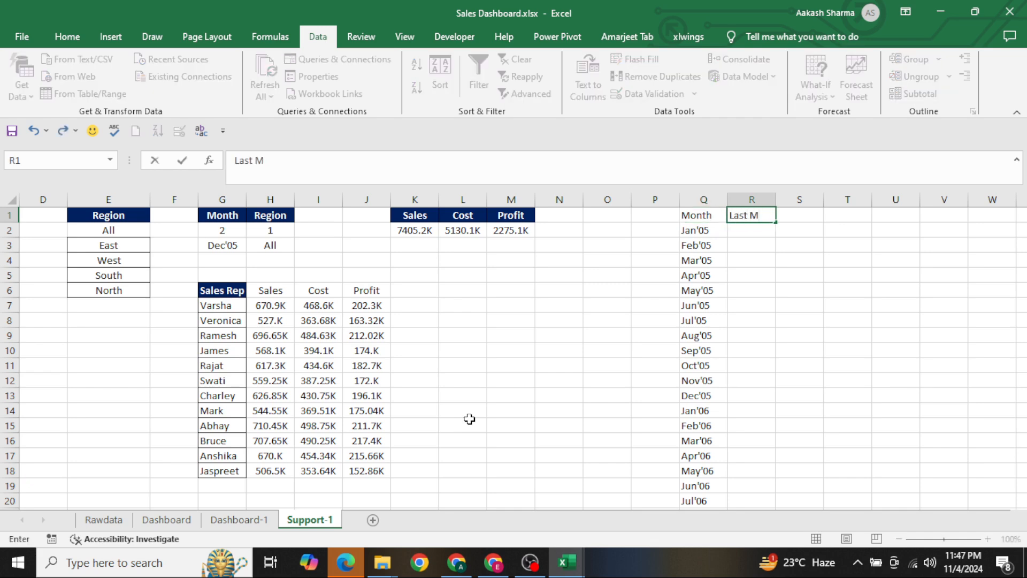
key("BackSpace")
key("BackSpace")
key("BackSpace")
key("BackSpace")
key("BackSpace")
key("BackSpace")
key("BackSpace")
key("BackSpace")
type("Cuurent MONT")
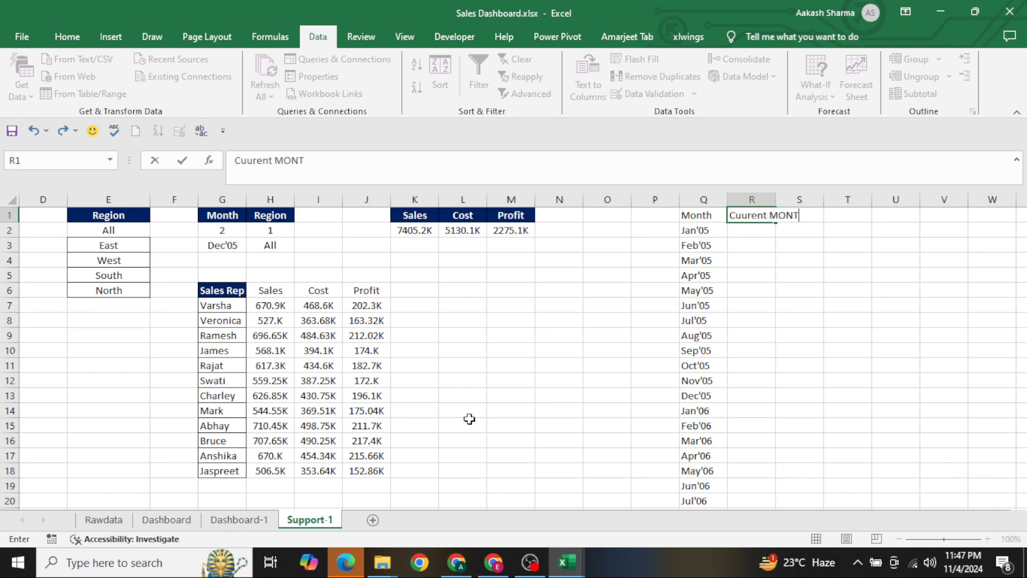
key("BackSpace")
key("BackSpace")
key("BackSpace")
key("BackSpace")
type("Prodit")
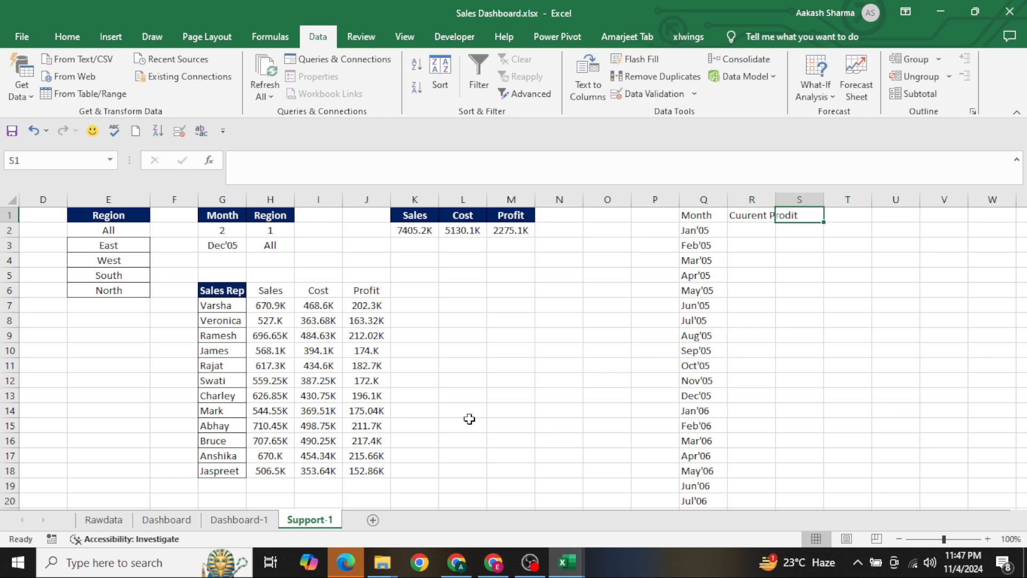
key("BackSpace")
key("BackSpace")
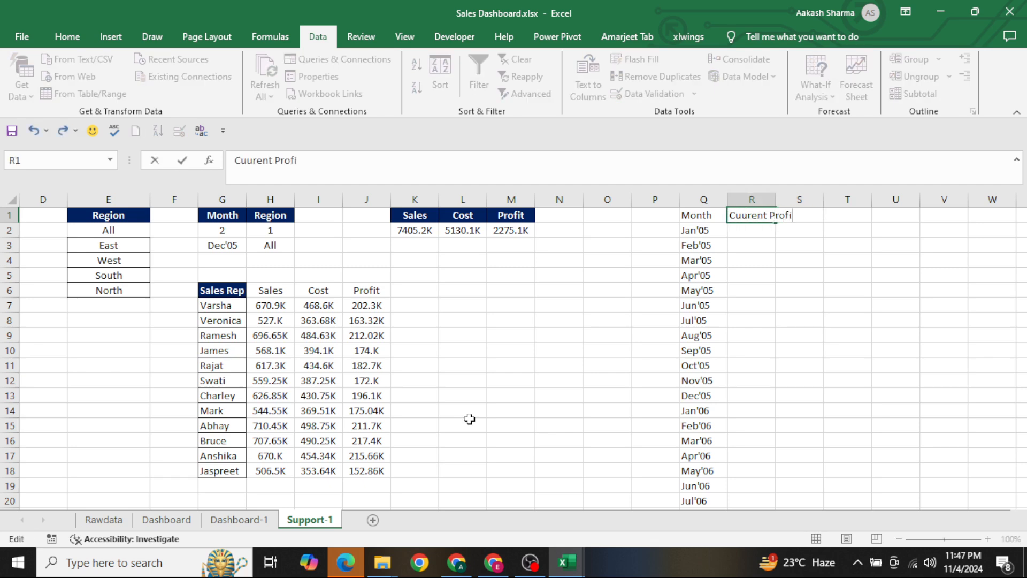
key("Tab")
Enter the headers Last Profit in S1 and Varation in T1
type("Last")
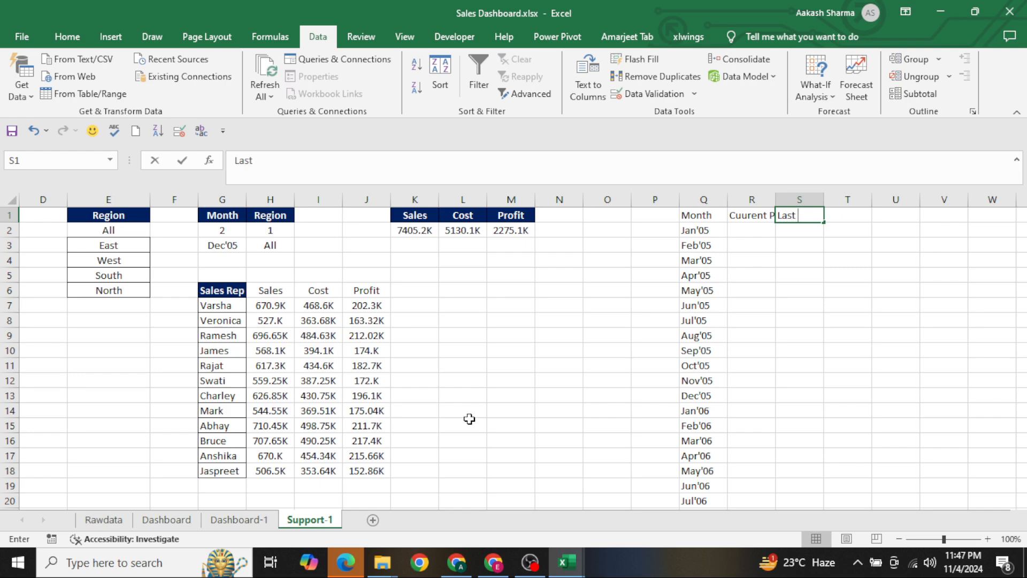
type(" M")
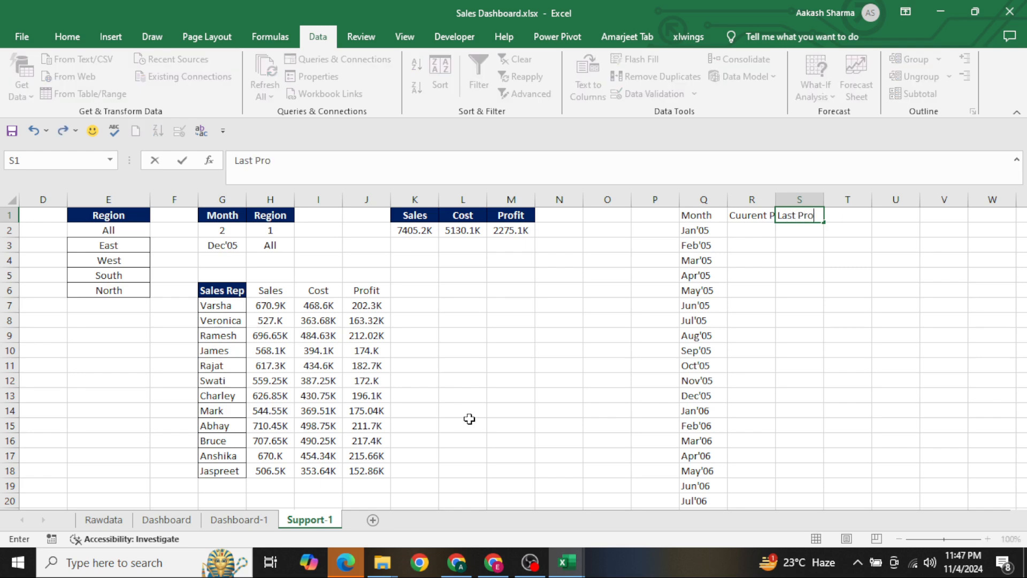
key("Tab")
type("Va")
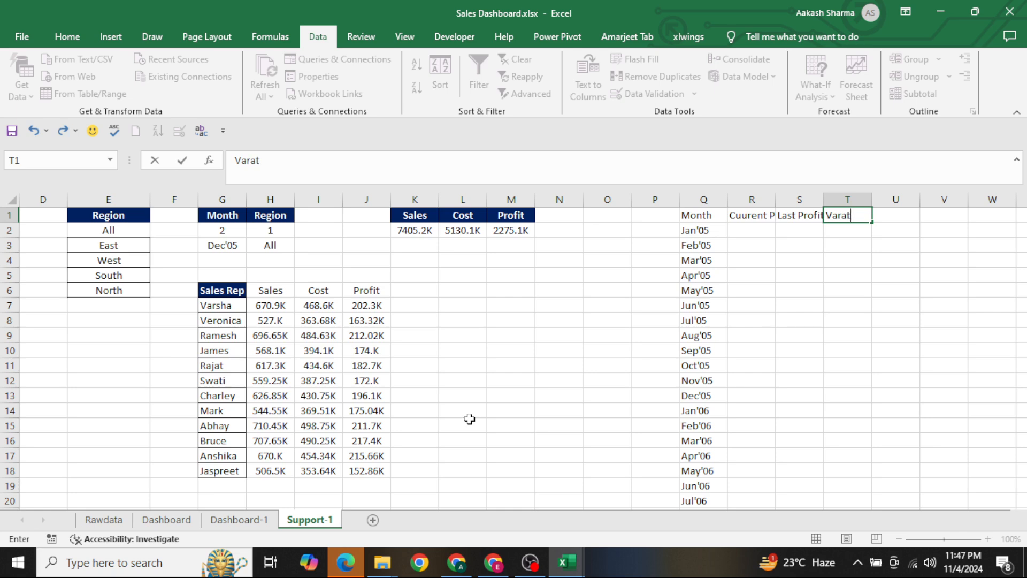
key("Return")
Autofit the widths of columns R and S so the Cuurent Profit and Last Profit headers fit
key("Up")
key("Left")
key("Left")
key("shift+Right")
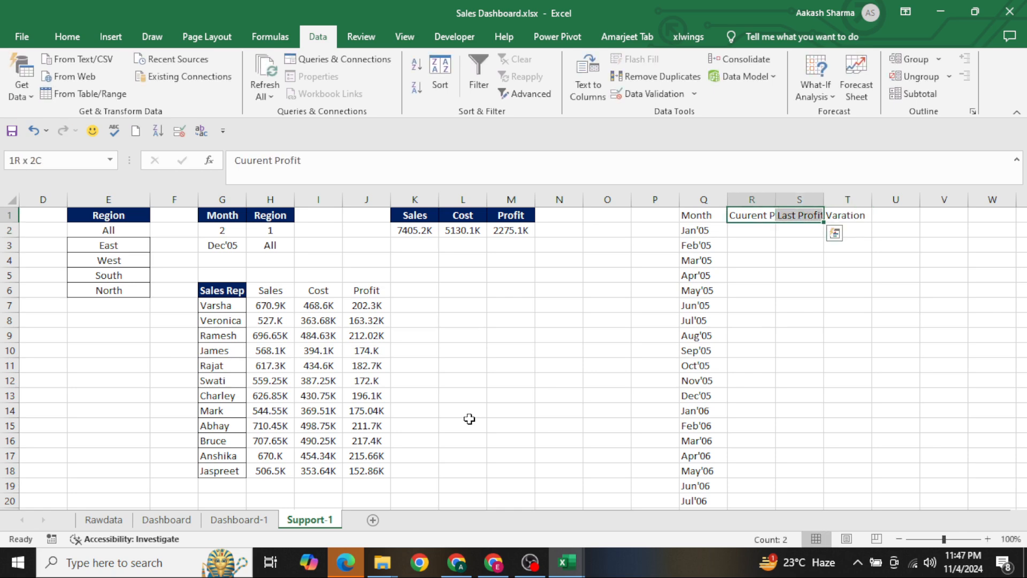
key("alt+h")
key("o")
key("i")
Start a SUMIFS formula in R2 with the Rawdata Profit column H:H as the sum range
key("Down")
key("Left")
key("Right")
type("=sumi")
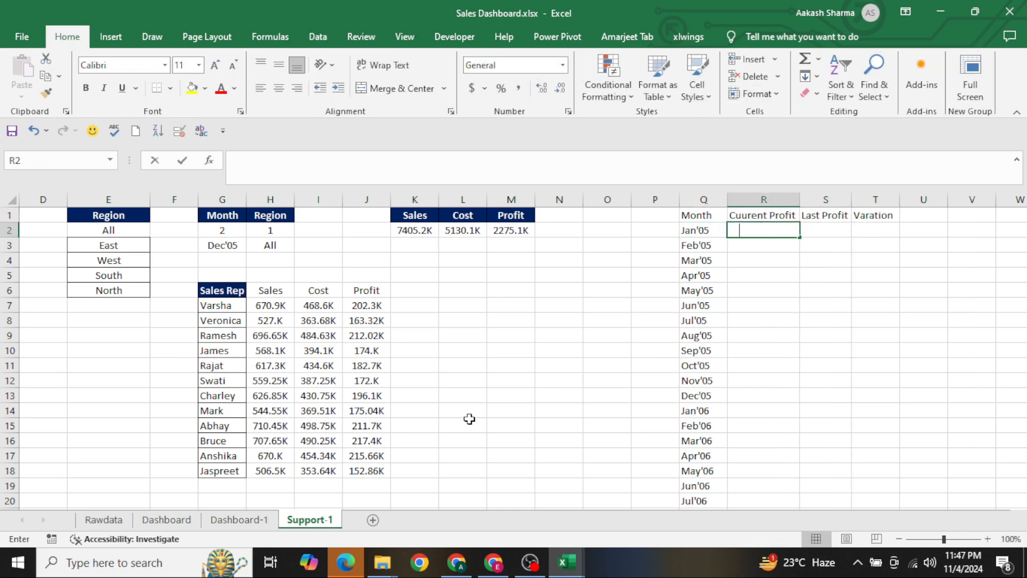
key("Down")
key("Tab")
key("ctrl+Page_Up")
key("ctrl+Page_Up")
key("ctrl+Page_Up")
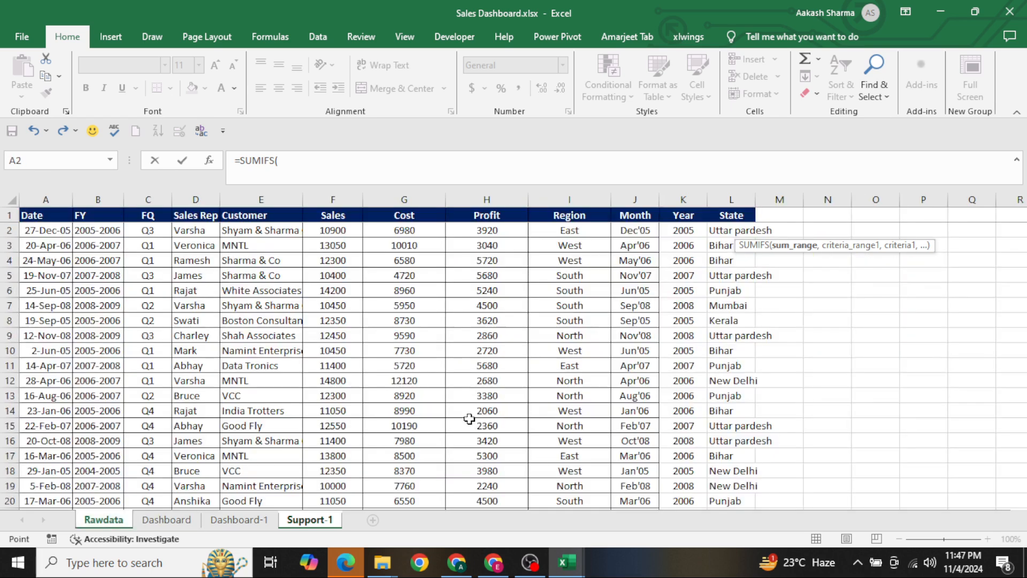
left_click(492, 347)
key("ctrl+space")
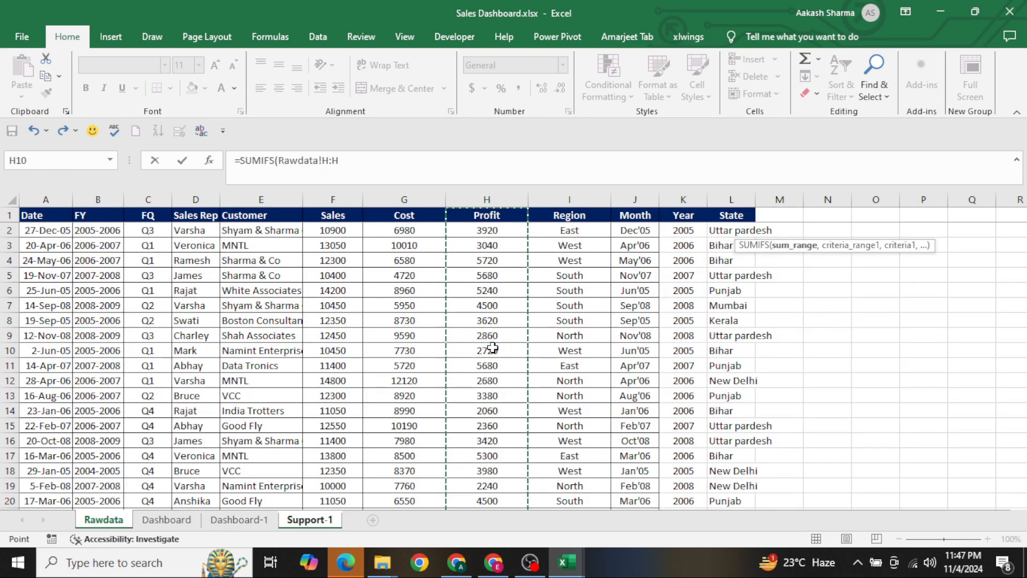
Complete the SUMIFS with the Rawdata Month column J:J as criteria range and Support-1 cell Q2 as the criterion
type(",")
left_click(246, 351)
key("Right")
key("Right")
key("Right")
key("Right")
key("Right")
key("Right")
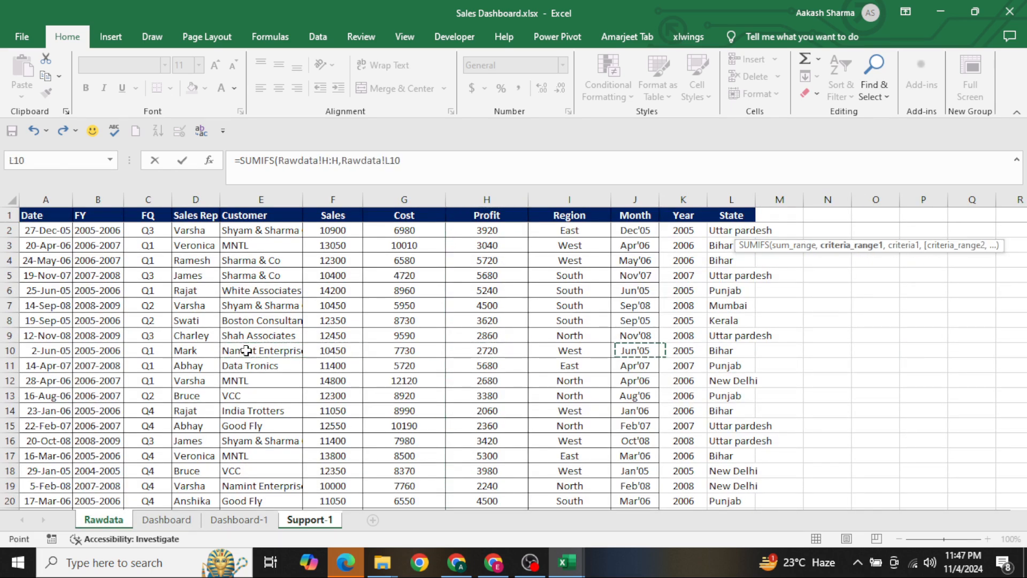
key("Left")
key("ctrl+space")
type(",")
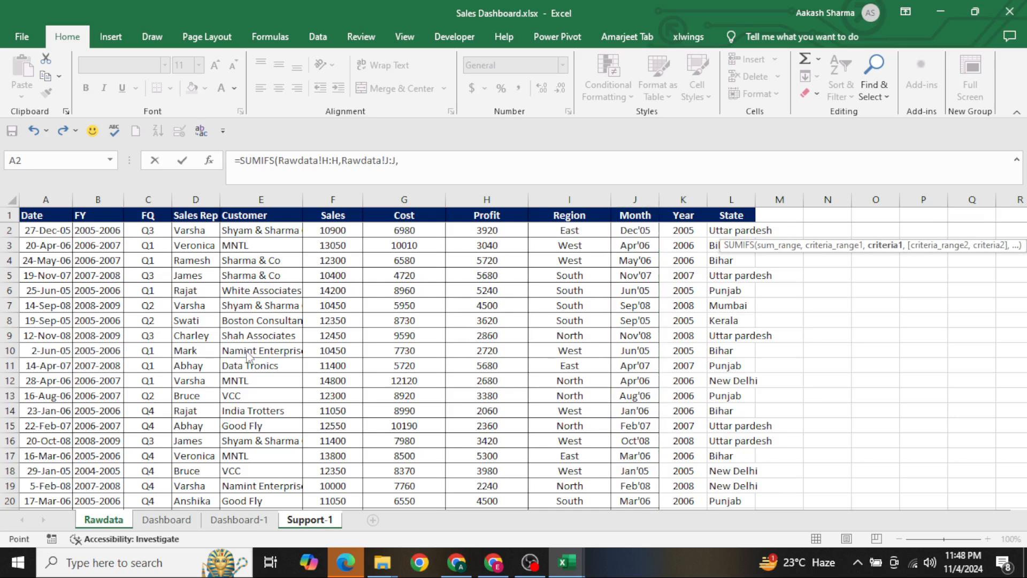
key("ctrl+Page_Down")
key("ctrl+Page_Down")
key("ctrl+Page_Down")
key("Left")
key("Return")
Fill the SUMIFS formula down the Cuurent Profit column to row 49, the Dec'08 month
key("Left")
key("ctrl+Down")
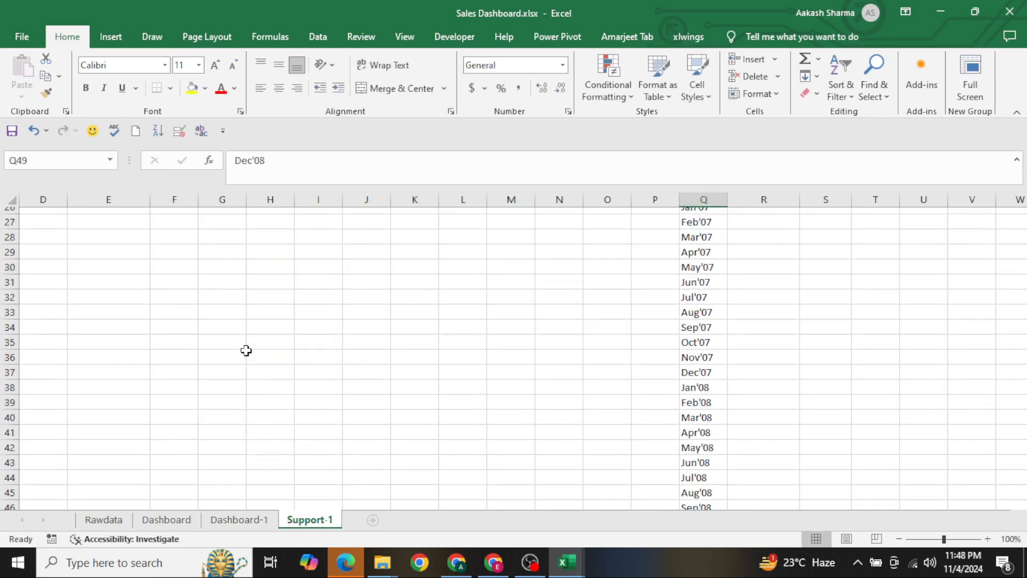
key("Right")
key("ctrl+shift+Up")
key("ctrl+d")
key("ctrl+Up")
Enter =R2 in S3 so Feb'05 takes the previous month's profit as its Last Profit
key("Down")
key("Right")
key("Down")
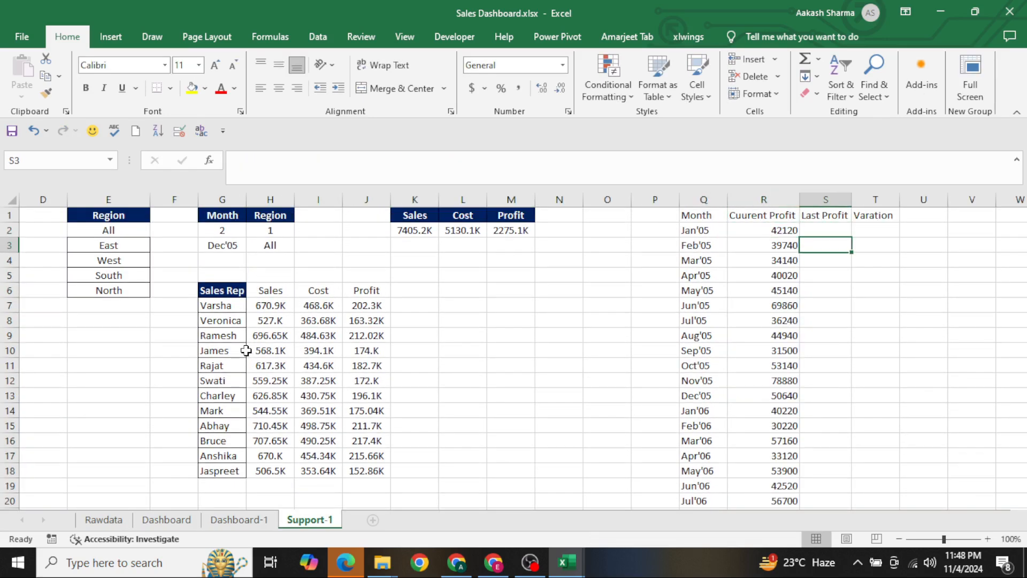
type("=")
key("Left")
key("Up")
key("Return")
Fill the Last Profit formula from S3 down to S49
key("Left")
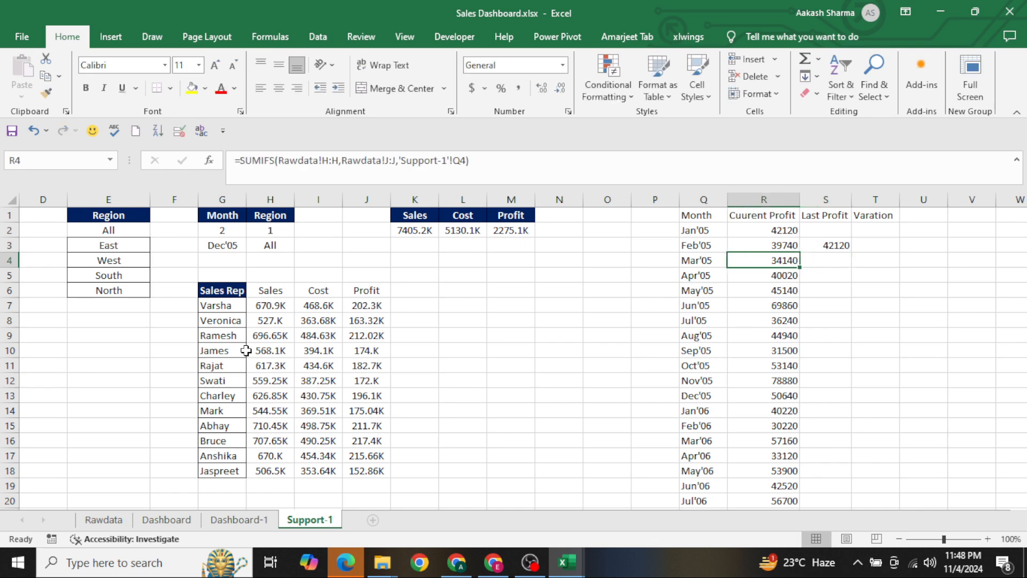
key("ctrl+Down")
key("Right")
key("ctrl+shift+Up")
key("ctrl+d")
key("ctrl+Up")
Enter 0 in S2 as the Last Profit for Jan'05
key("Down")
key("Left")
key("Left")
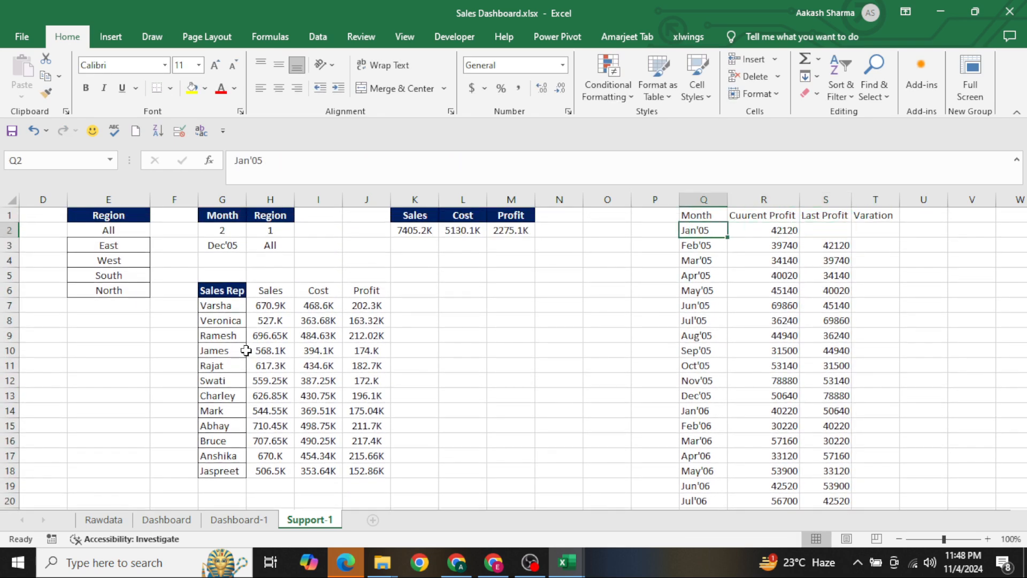
key("Down")
key("shift+Right")
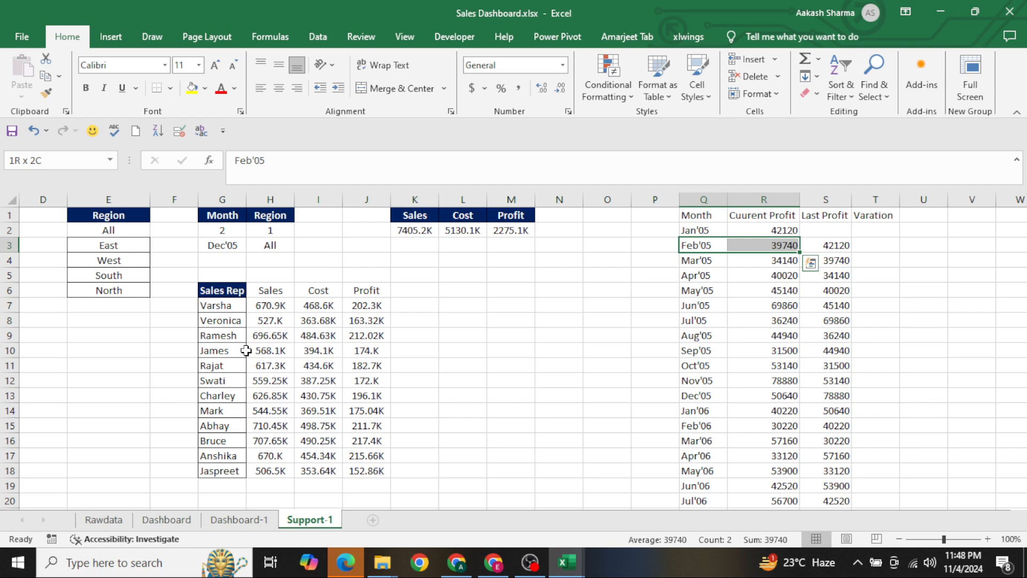
key("Right")
key("Up")
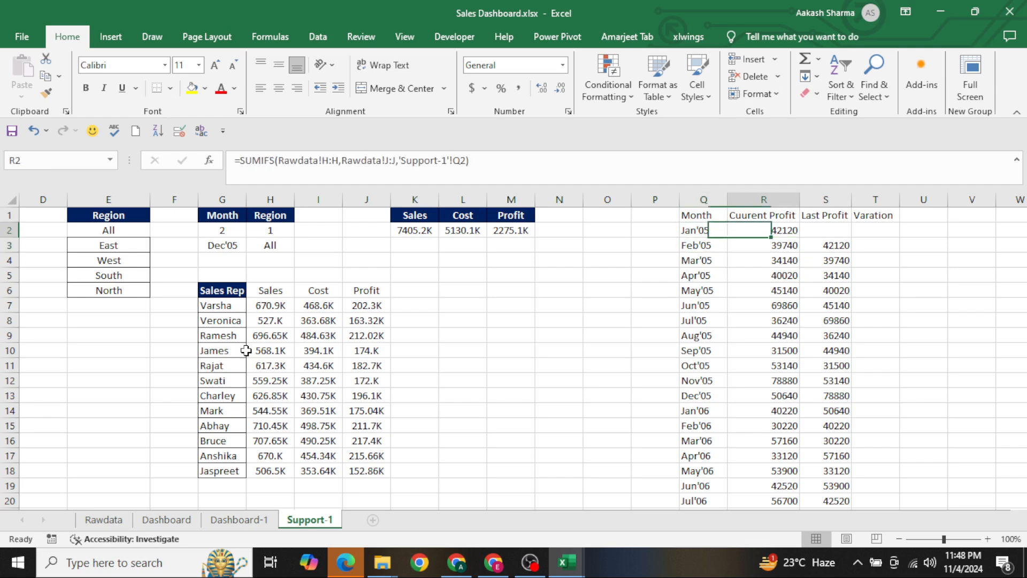
key("Down")
key("Right")
key("Right")
key("Up")
key("Left")
type("0")
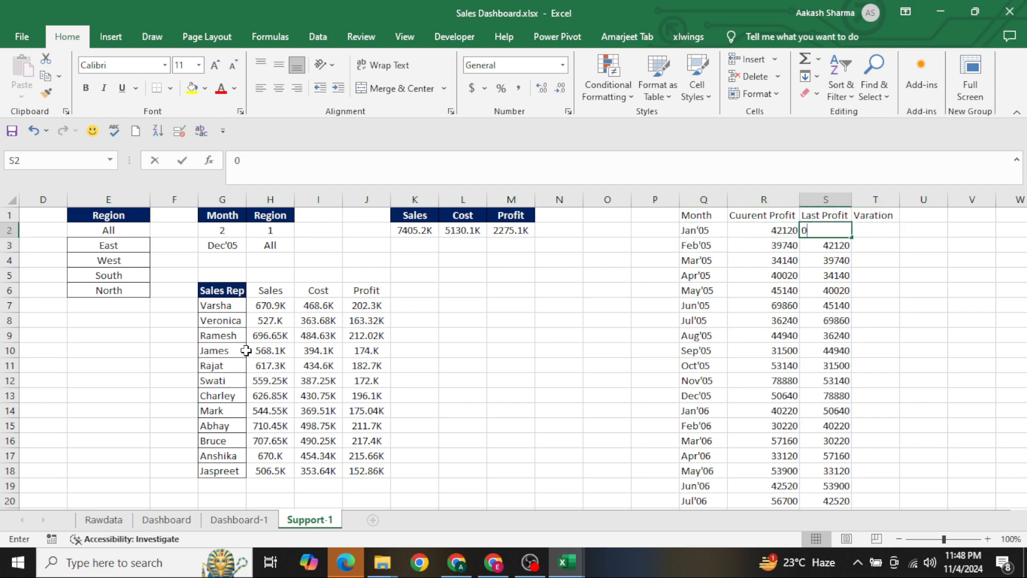
key("Tab")
Enter the formula =R2/S2 in T2 under the Varation header
type("=")
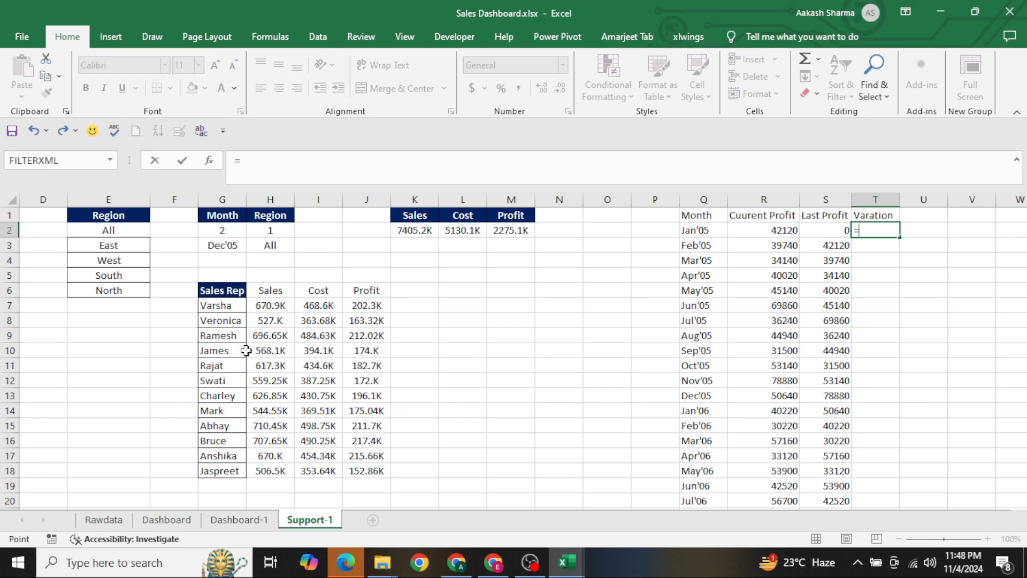
key("Left")
key("Left")
type("/")
key("Left")
key("ctrl+Return")
Change the T2 formula to =IFERROR(R2/S2-1,0)
key("F2")
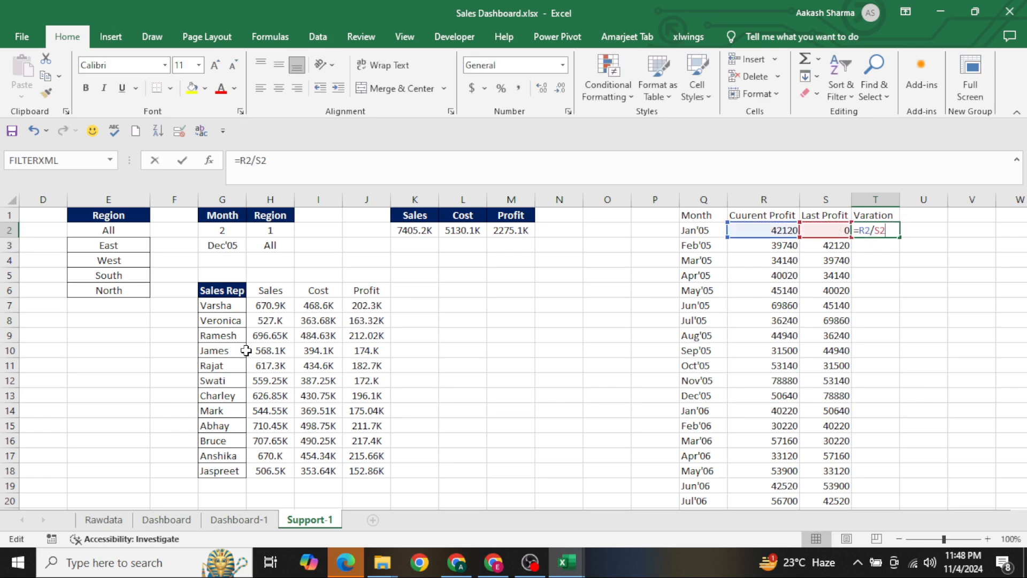
key("Escape")
key("F2")
type("-1IFERROR(")
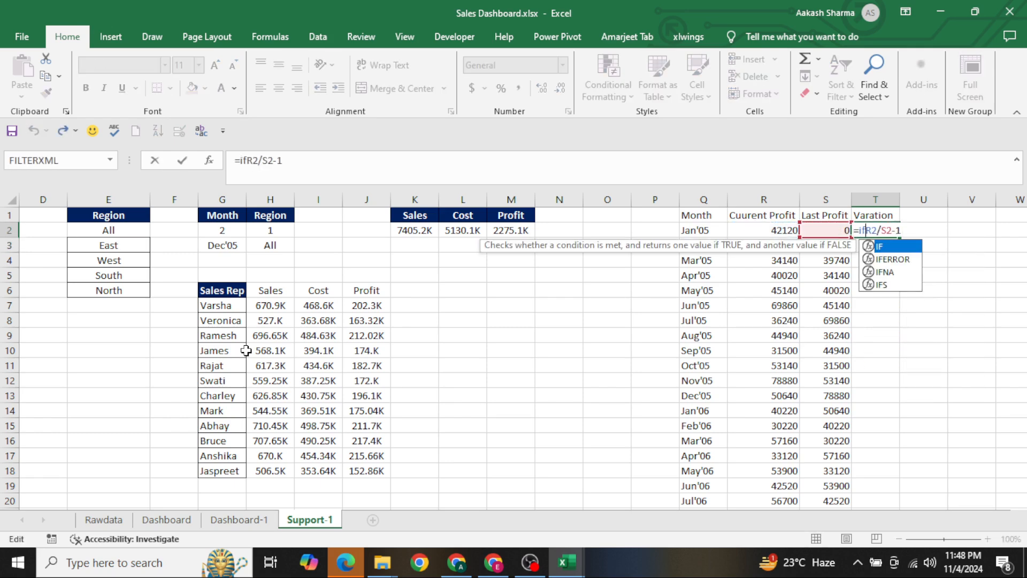
key("End")
type(",0")
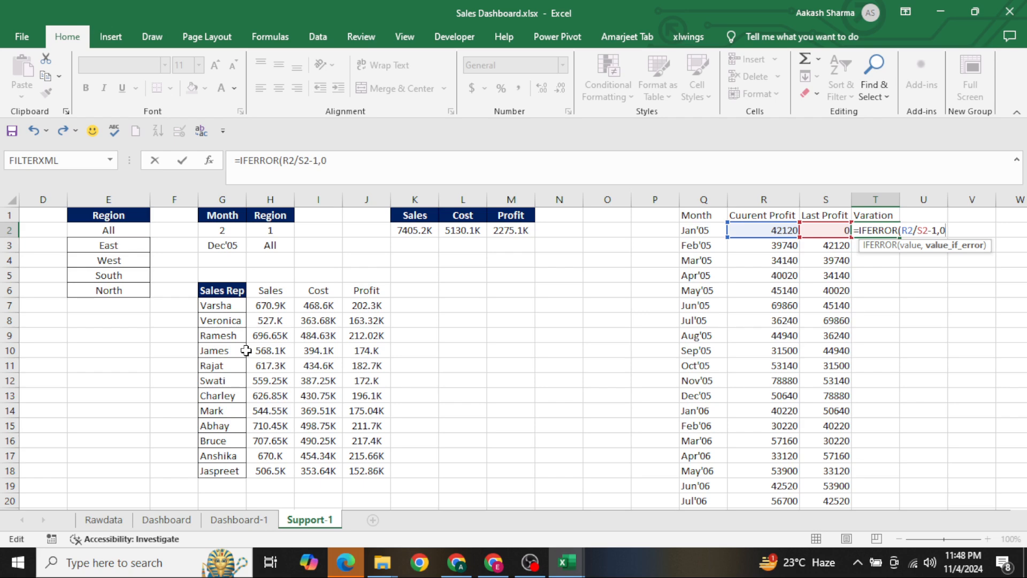
type(")")
key("ctrl+Return")
Fill the Varation formula from T2 down to T49
key("Left")
key("ctrl+Down")
key("Right")
key("ctrl+shift+Up")
key("ctrl+d")
Format the whole Varation column T1:T49 as percentages and center it
key("ctrl+Up")
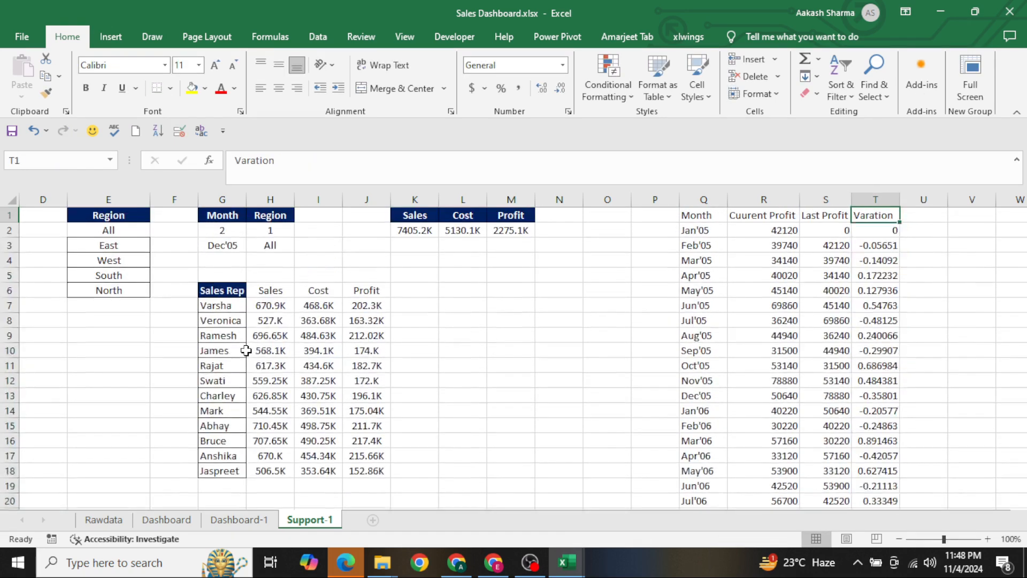
key("ctrl+shift+Down")
key("ctrl+shift+5")
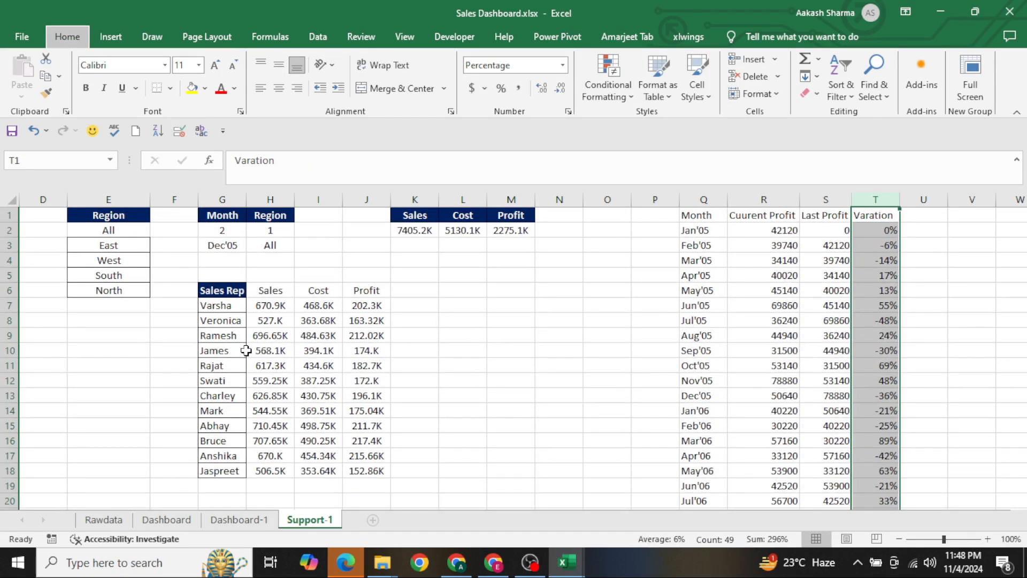
key("alt+h")
key("a")
key("c")
Examine how the Jan'05 and Feb'05 Cuurent Profit and Last Profit values relate in the table
key("ctrl+Up")
key("Down")
key("Left")
key("Left")
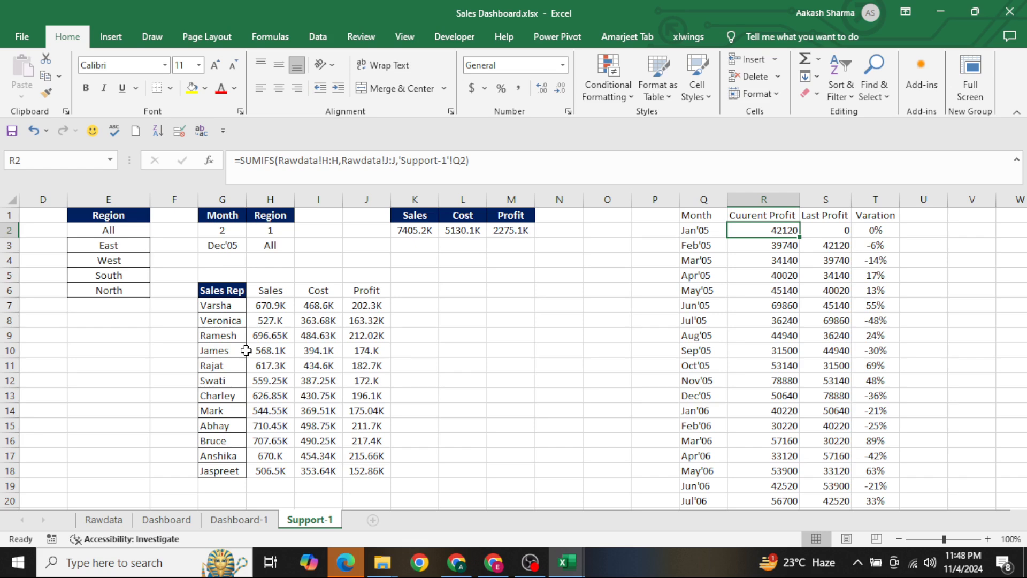
key("Down")
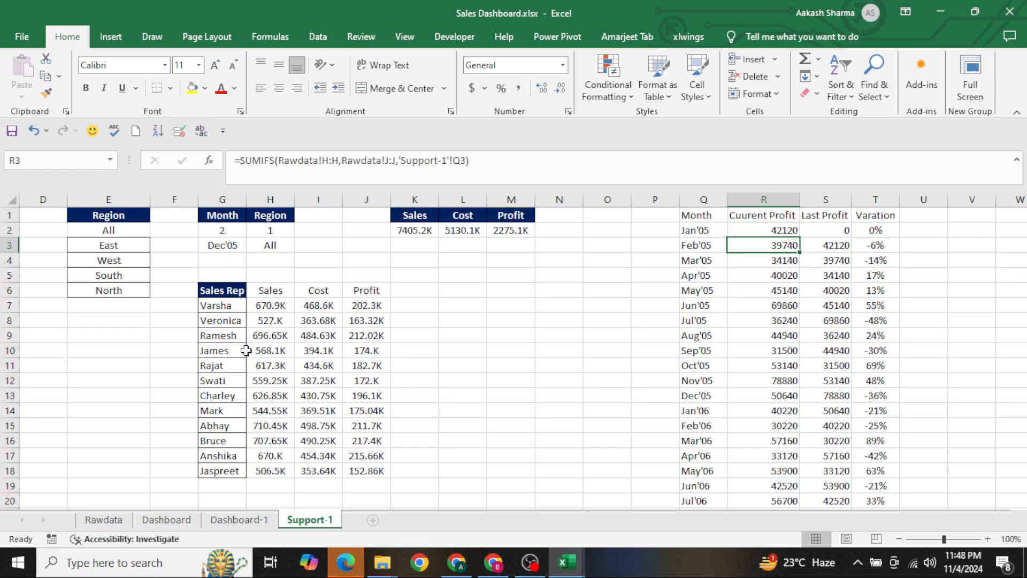
key("shift+Right")
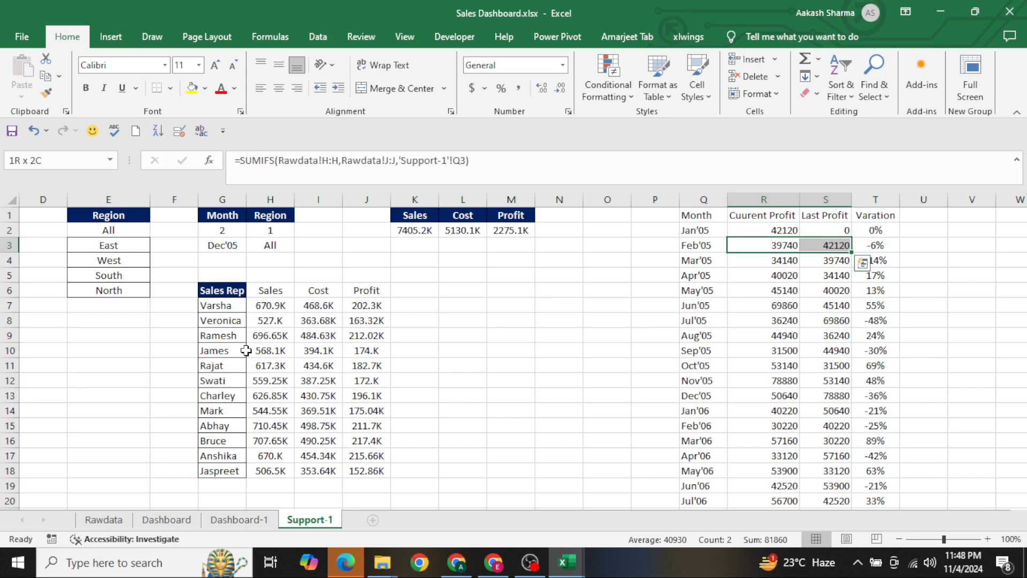
key("Up")
key("Left")
key("shift+Right")
key("shift+Down")
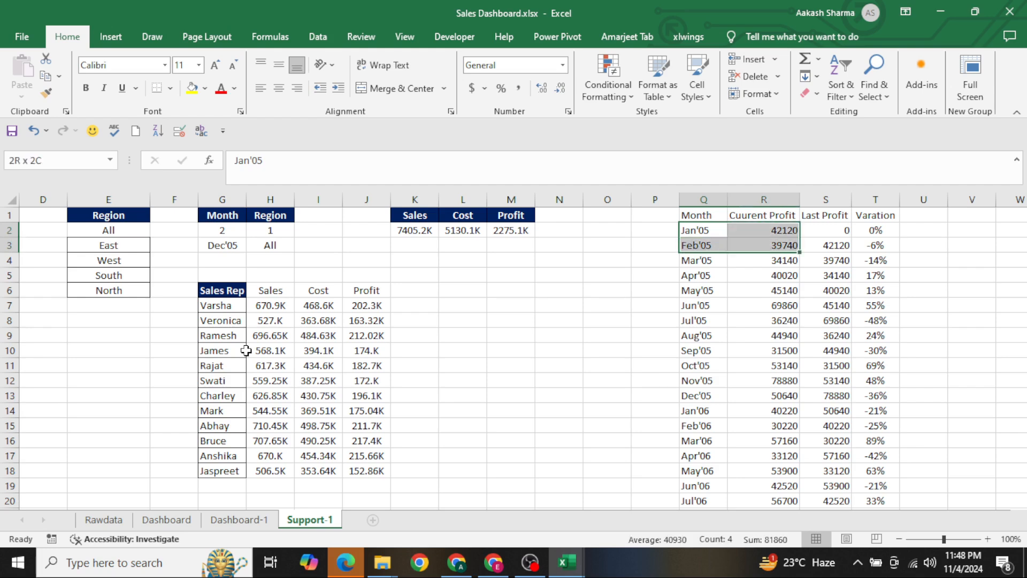
Copy the thousands (K) format of the Profit total in M2 and paste only the formats onto R2:S49
key("Up")
key("Left")
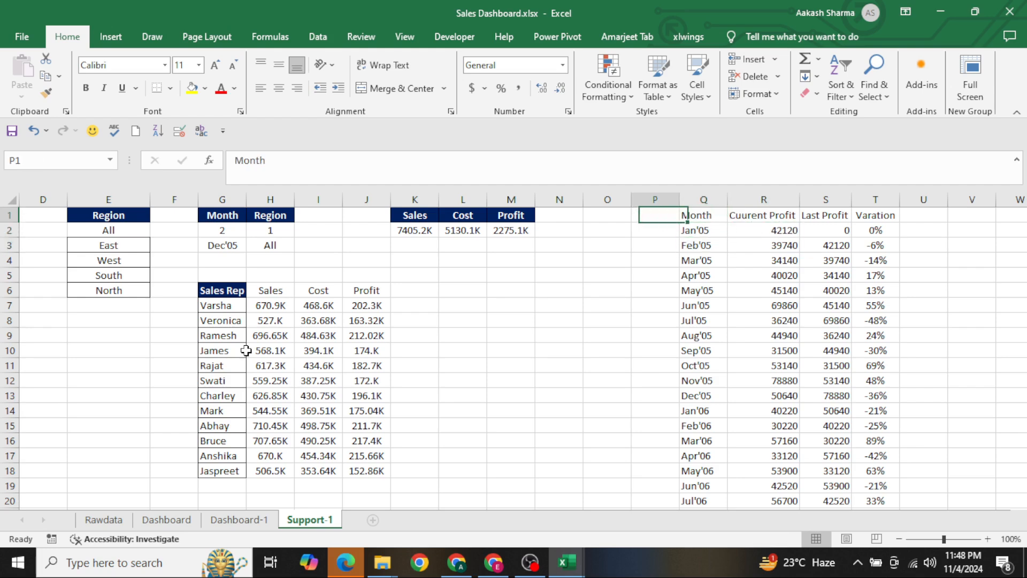
key("Left")
key("Down")
key("Left")
key("Left")
key("ctrl+c")
key("ctrl+Right")
key("Right")
key("ctrl+shift+Down")
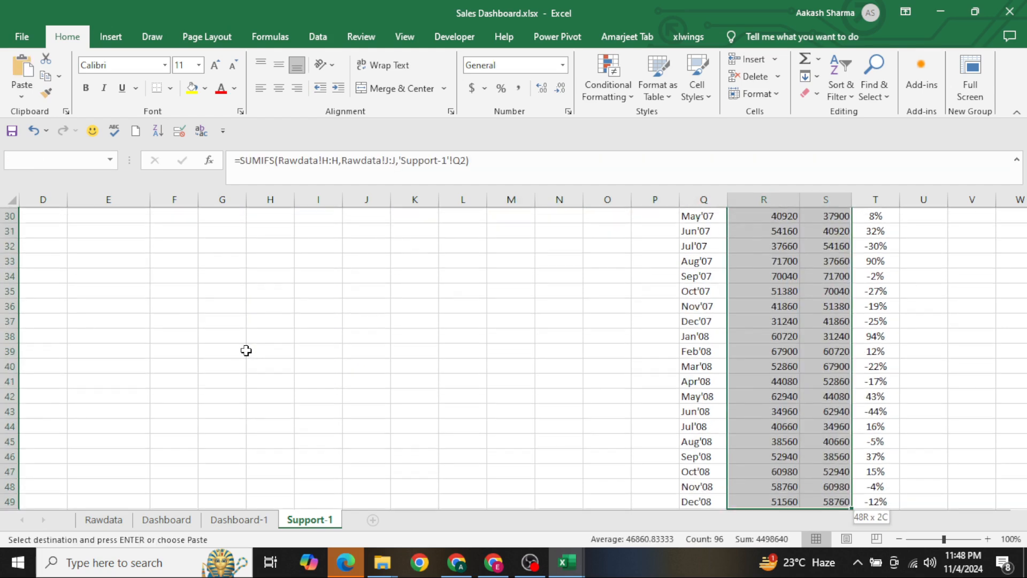
key("shift+Right")
key("ctrl+alt+v")
key("t")
key("Return")
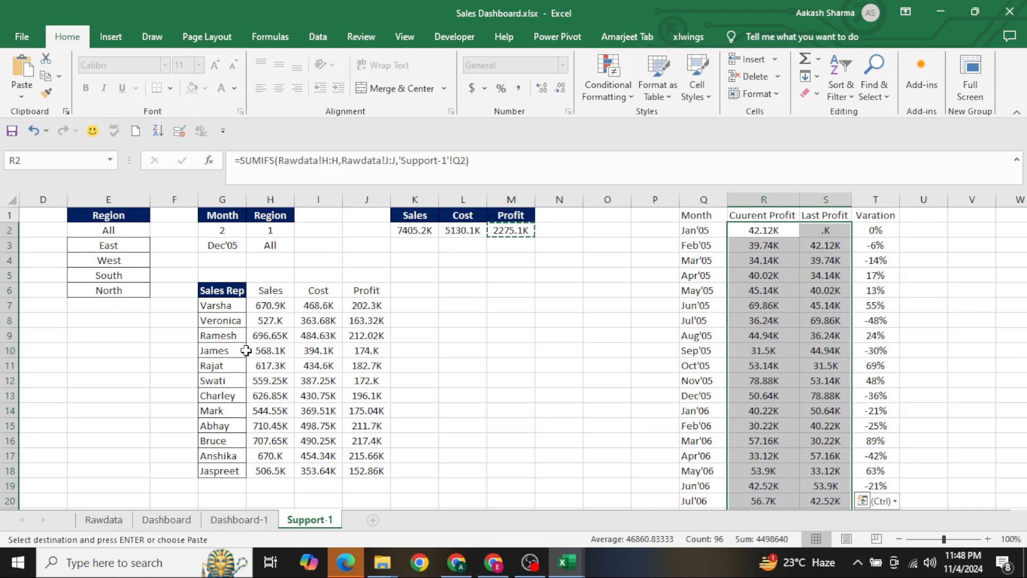
key("Escape")
Insert a 2-D Clustered Column chart from the full monthly table Q1:T49
key("Up")
key("Left")
key("ctrl+shift+Right")
key("ctrl+shift+Down")
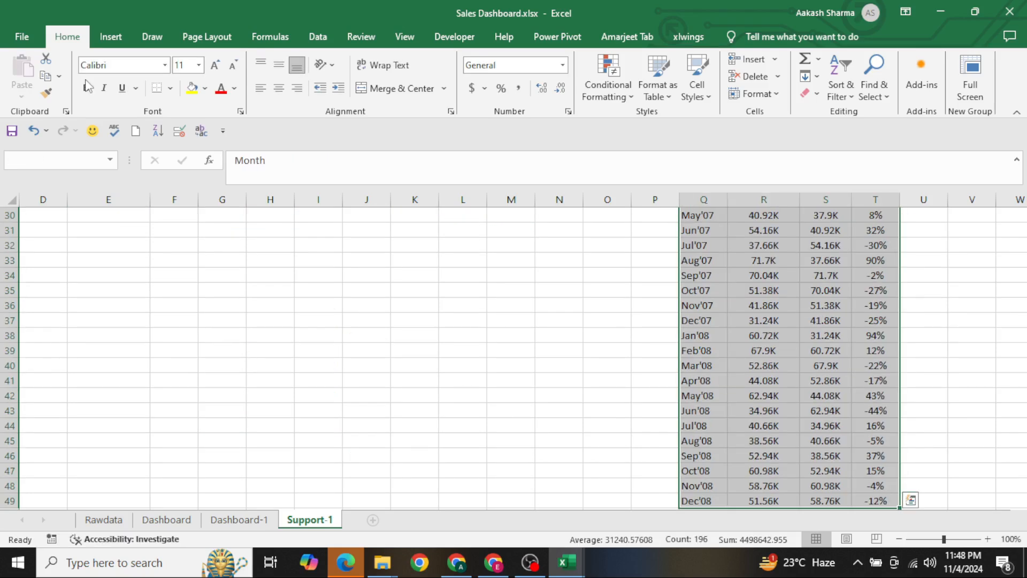
left_click(110, 37)
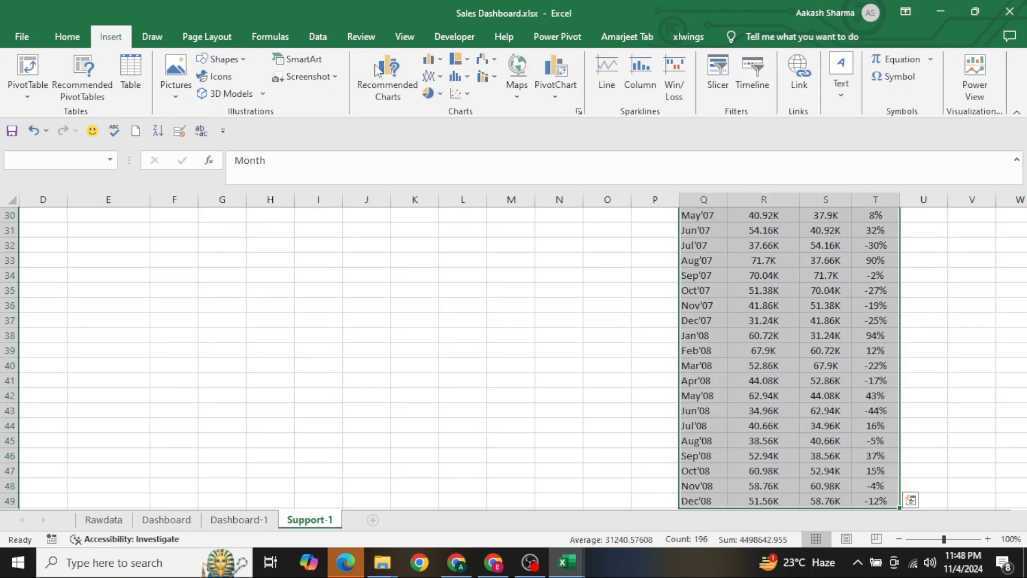
left_click(430, 59)
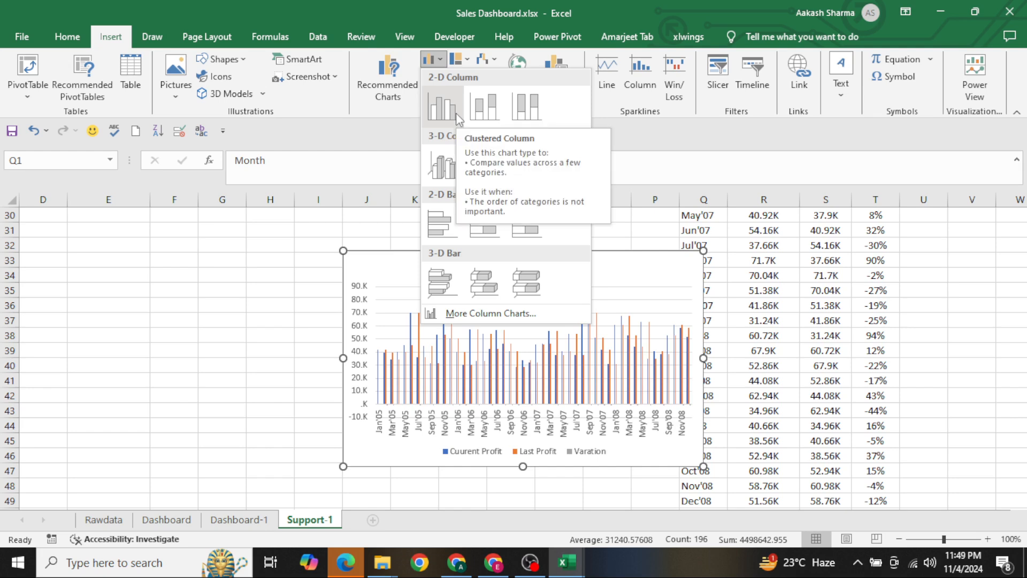
left_click(456, 113)
Move the new chart to Dashboard-1 below the sales rep chart and widen it to the same width
key("ctrl+z")
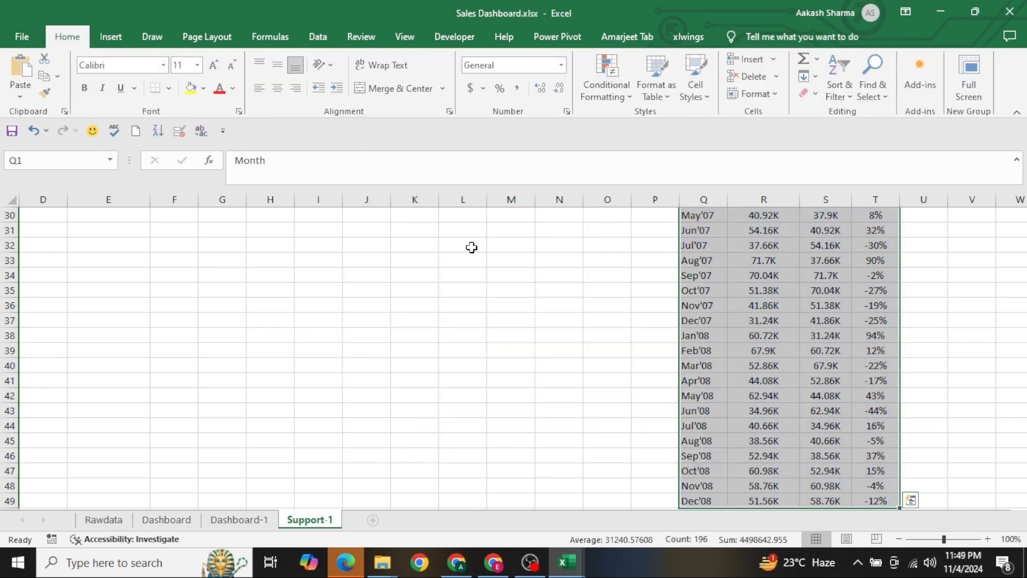
left_click(239, 520)
scroll(331, 401, "down", 3)
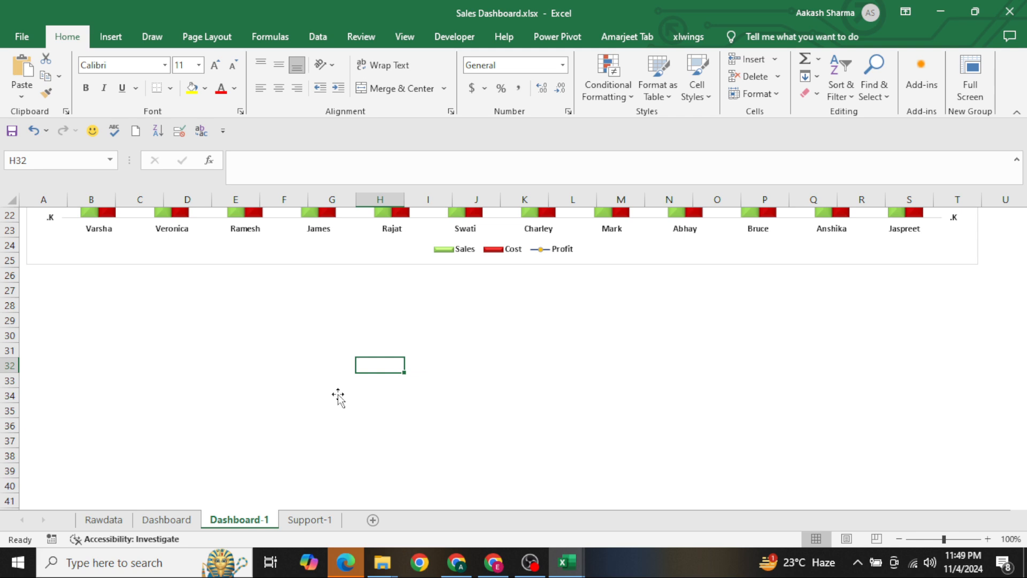
left_click(158, 319)
key("ctrl+v")
left_click_drag(214, 319, 126, 274)
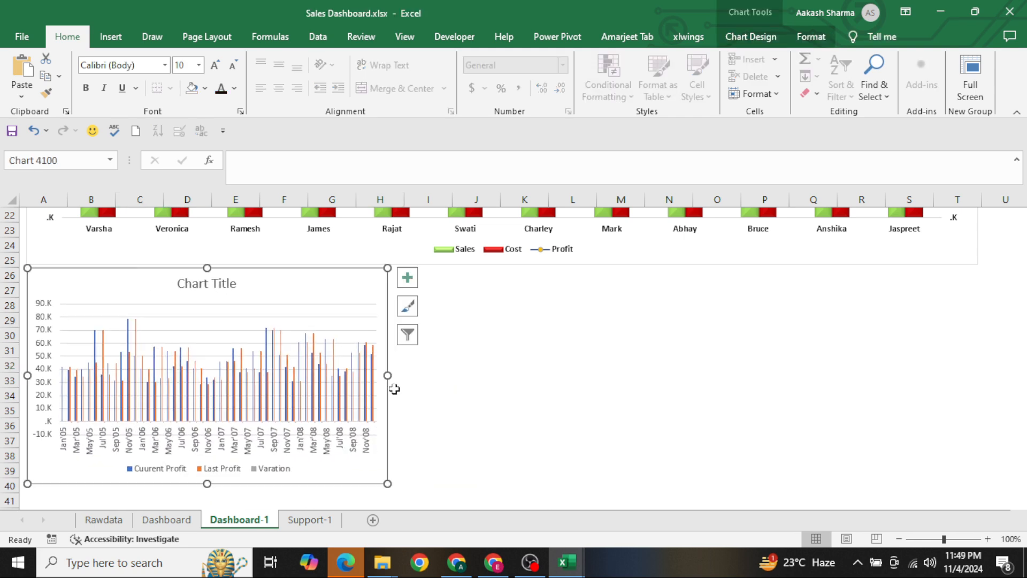
left_click_drag(387, 375, 978, 363)
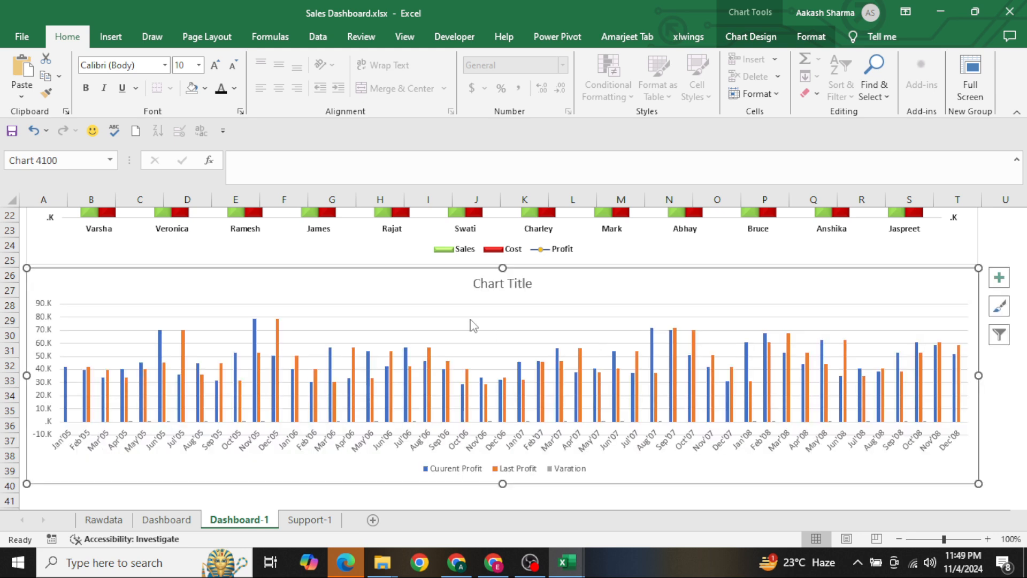
Replace the new chart's title text with "Month on Month Profit trends"
left_click(505, 287)
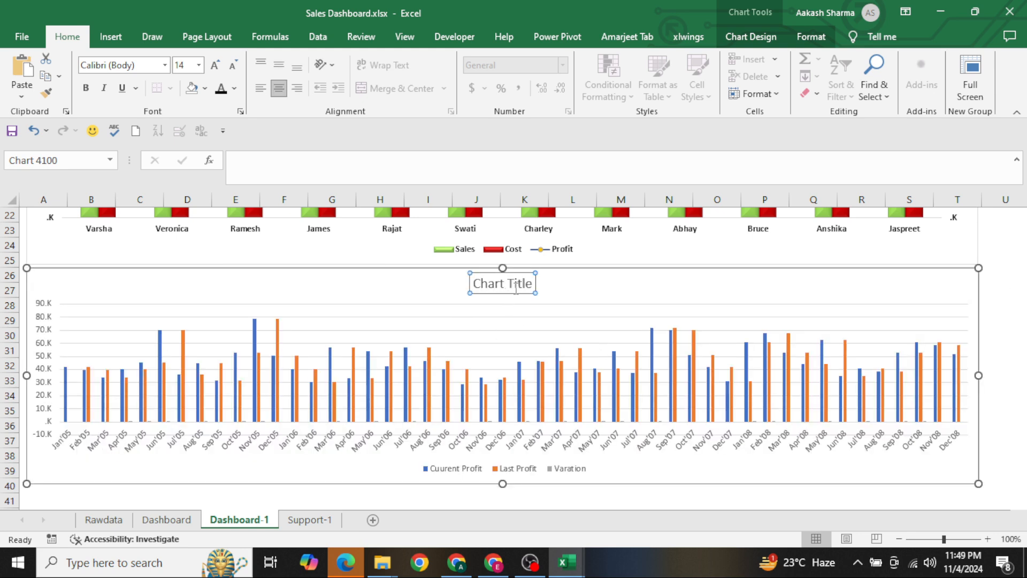
triple_click(515, 288)
type("M")
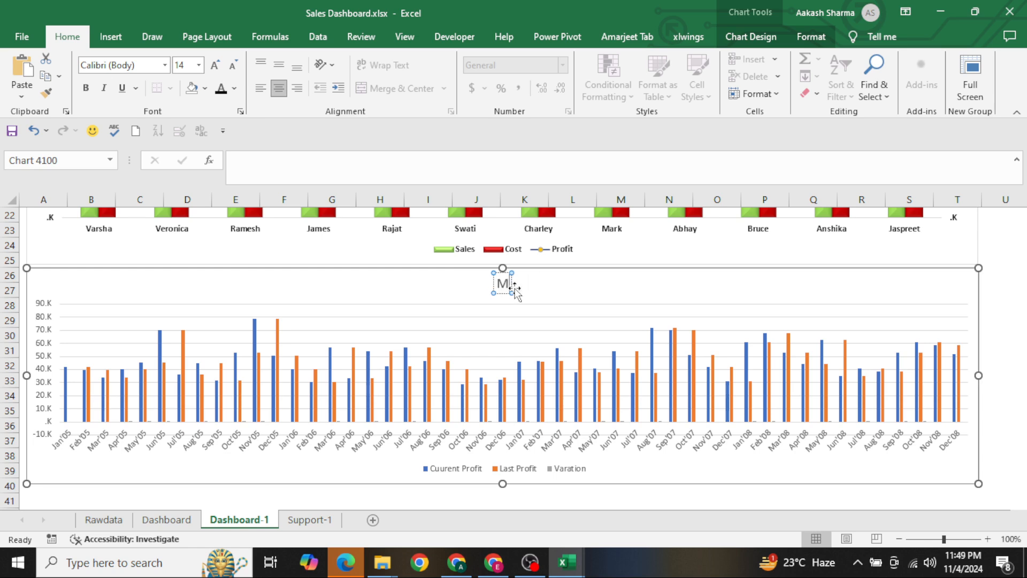
type("onth on MOnth")
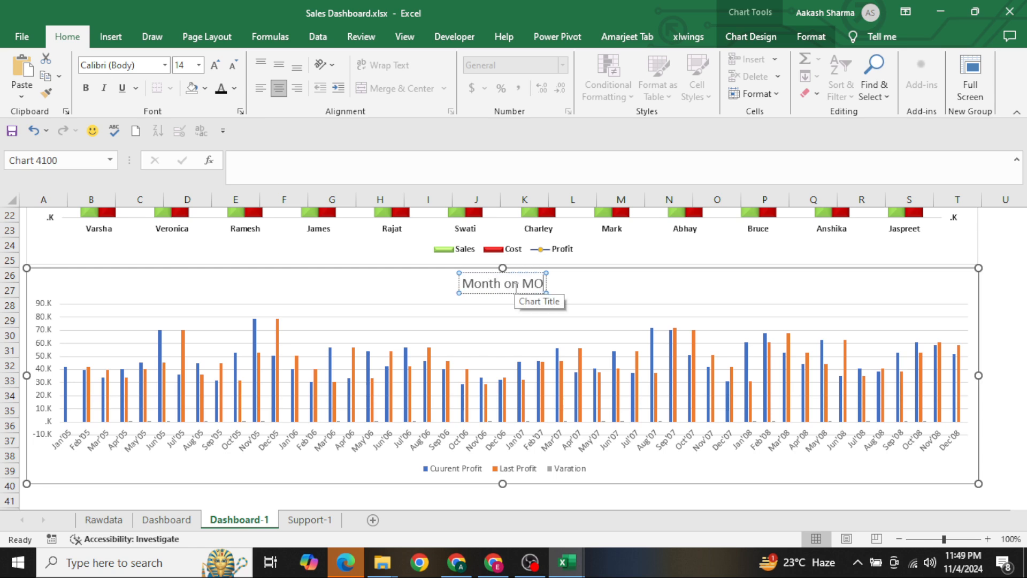
key("BackSpace")
key("BackSpace")
key("BackSpace")
key("BackSpace")
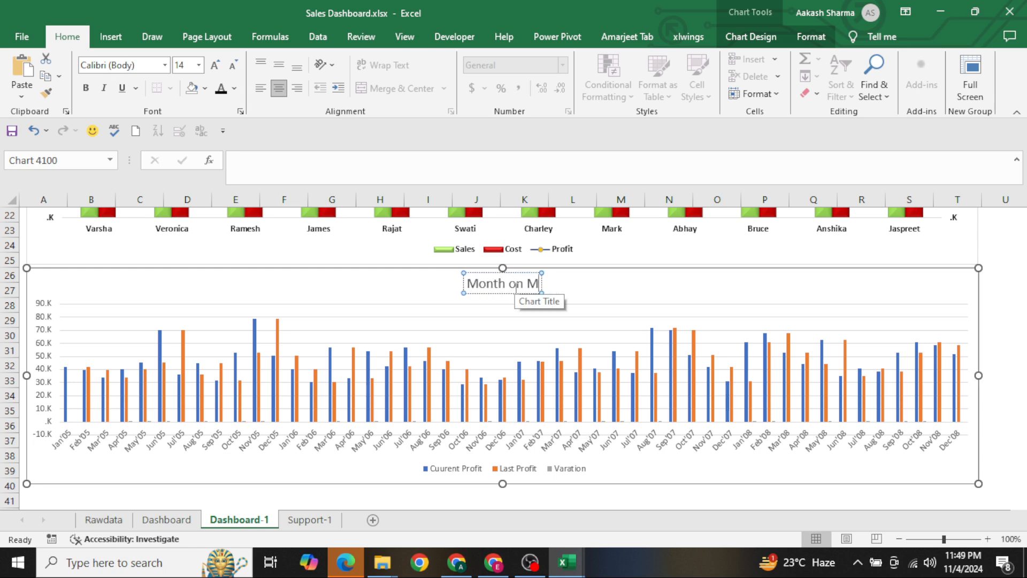
type("onth")
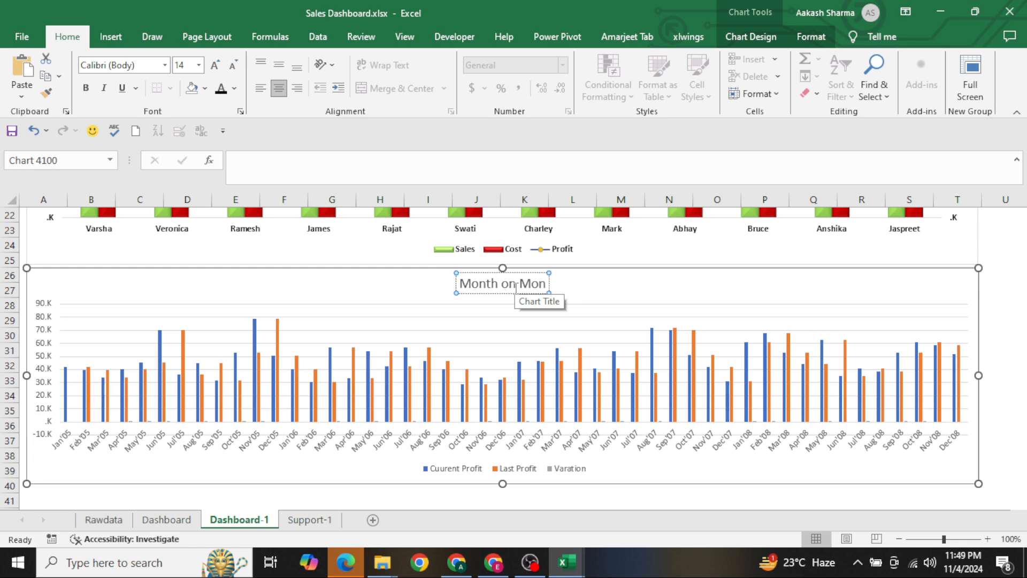
type(" Profi")
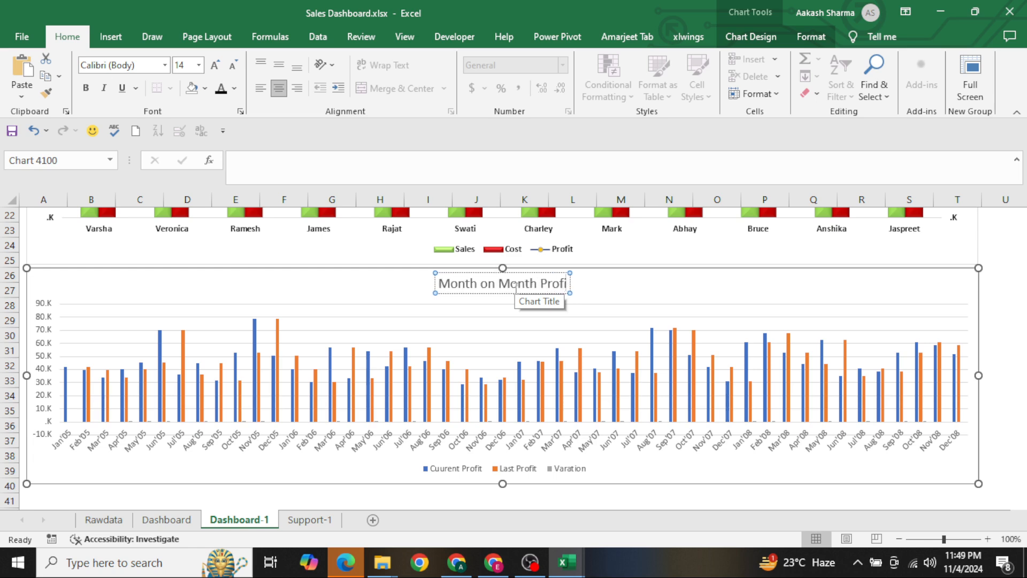
type("t trends")
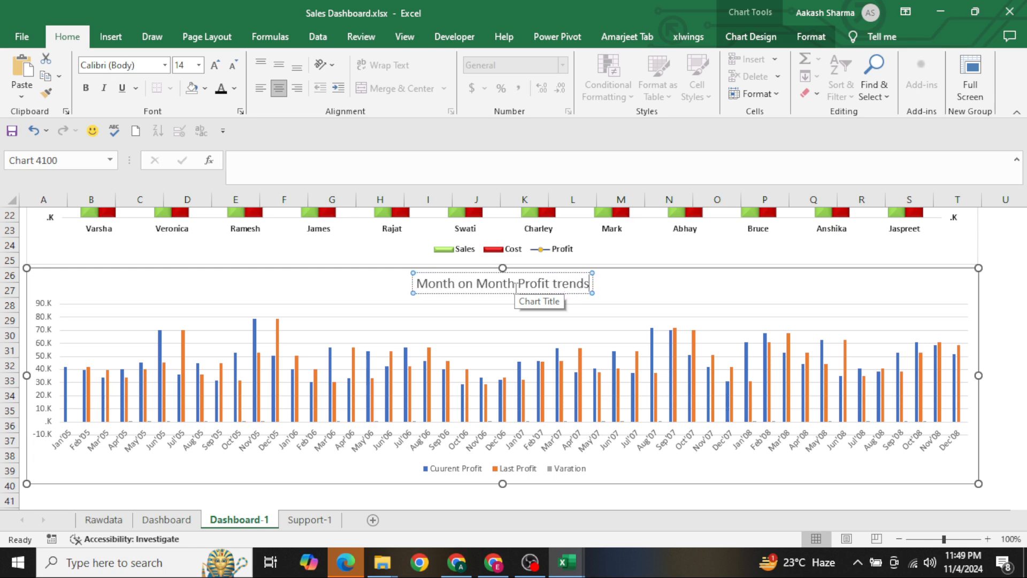
Format the Month on Month Profit trends title as bold, 12 pt, black text
key("ctrl+a")
key("ctrl+b")
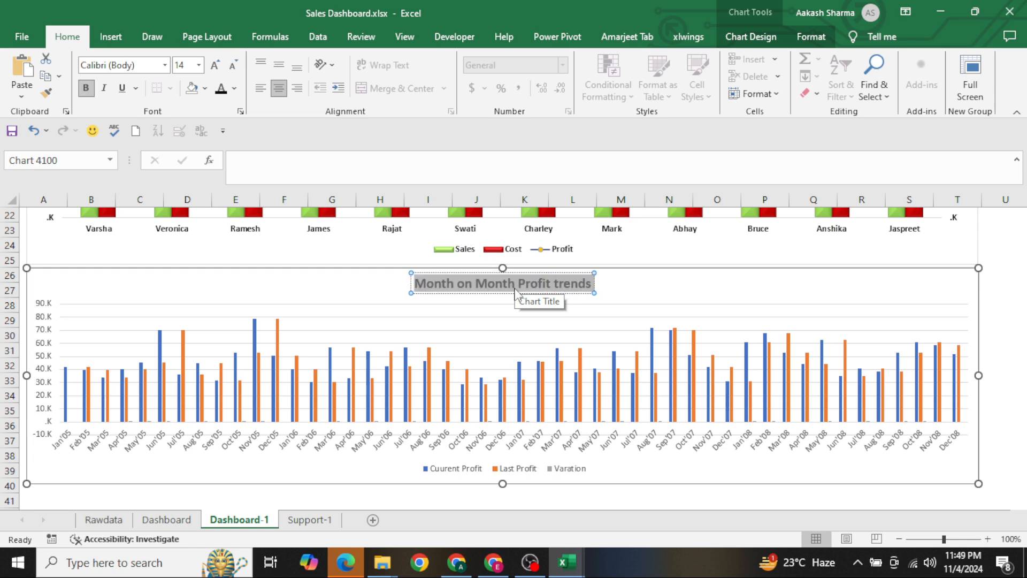
left_click(235, 66)
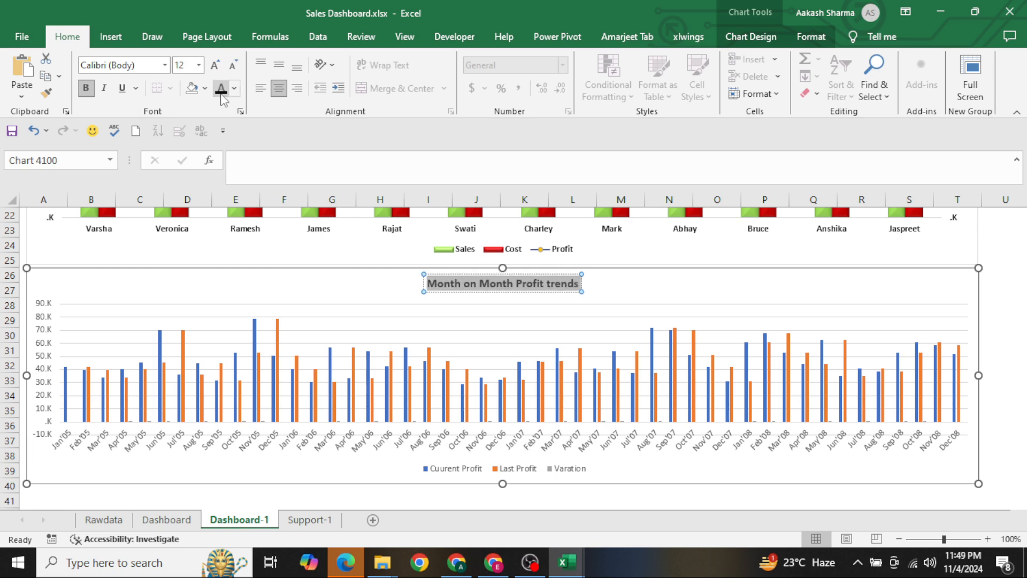
Make the profit chart's vertical axis labels bold and black, and delete its horizontal gridlines
left_click(52, 313)
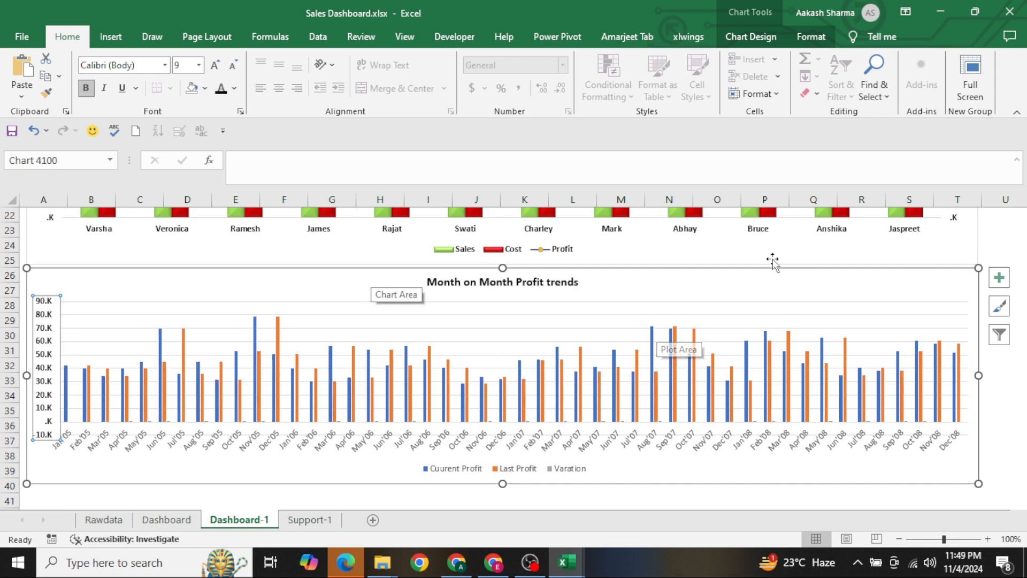
left_click(576, 328)
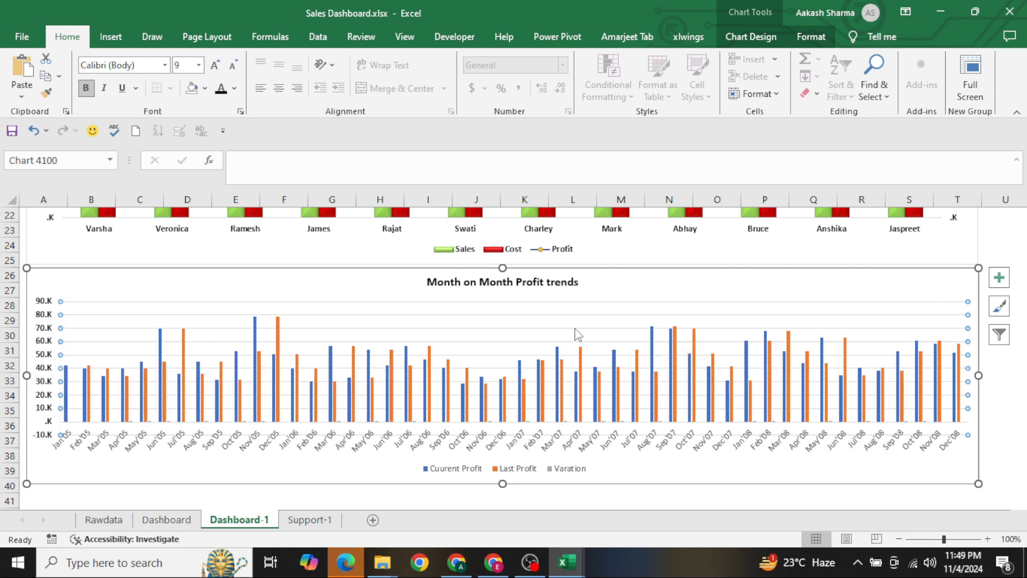
Change the profit chart to a combo with Cuurent Profit and Last Profit as Stacked Column and Varation as a Line on the secondary axis
right_click(491, 330)
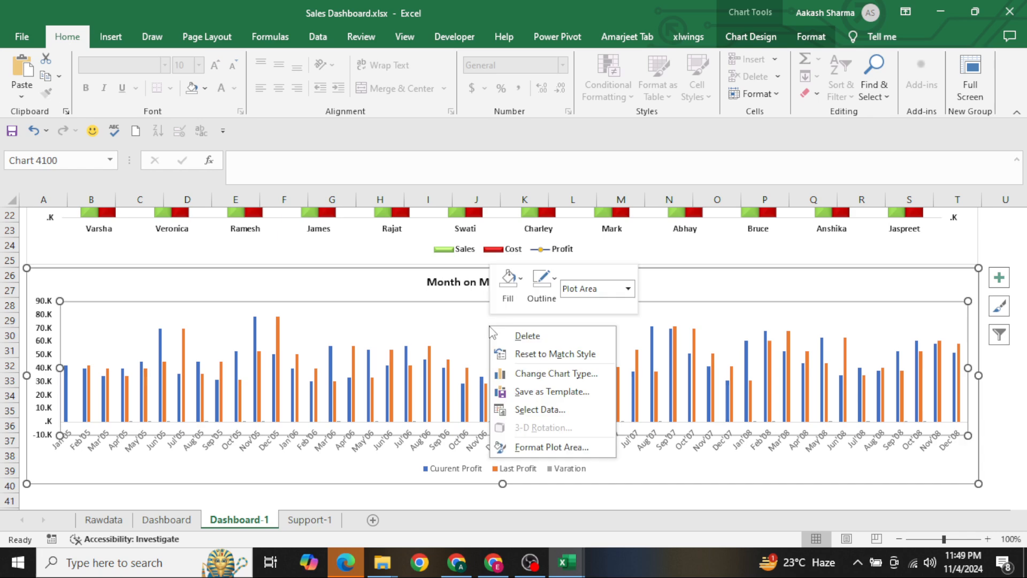
left_click(556, 373)
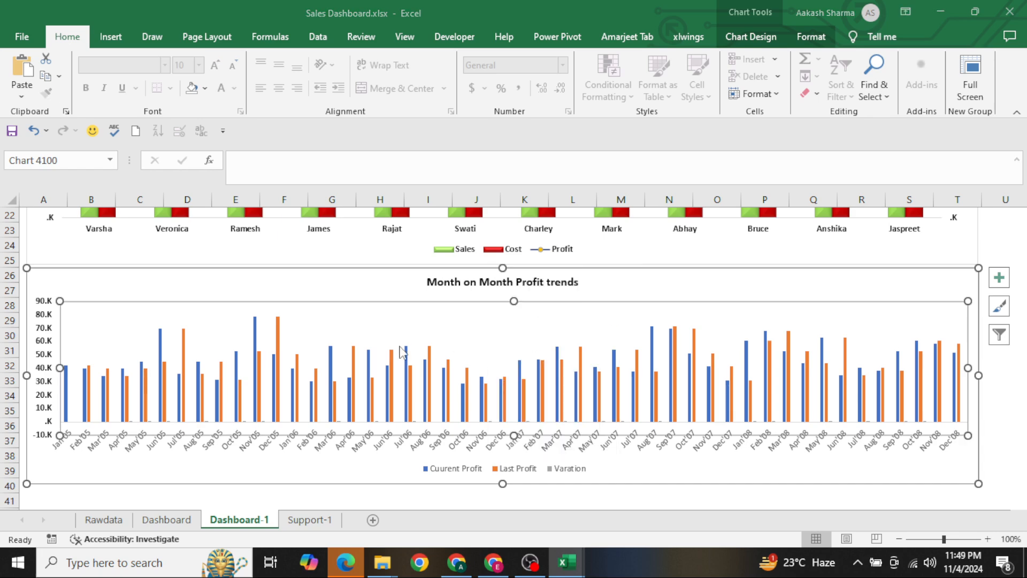
left_click(332, 434)
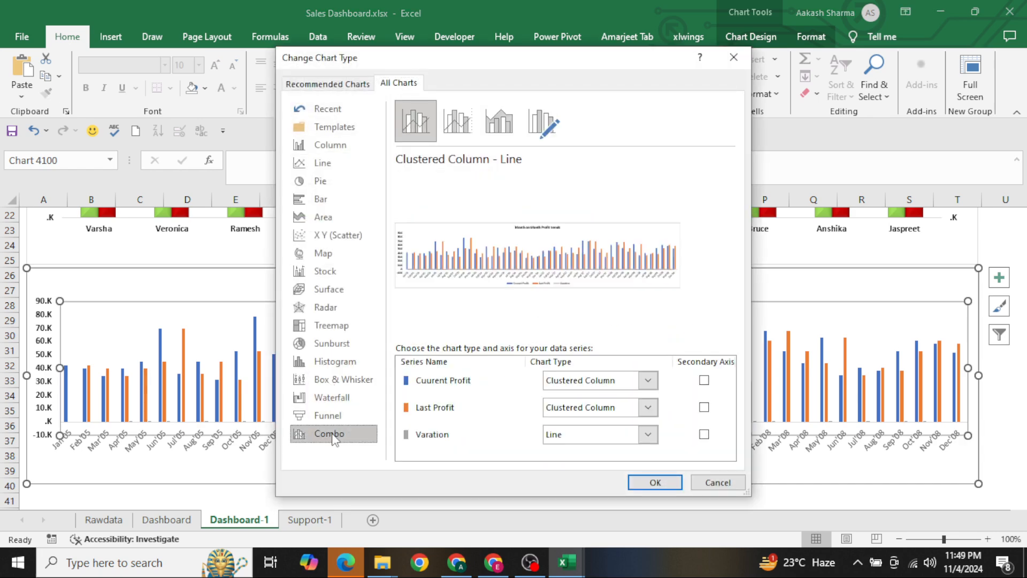
left_click(704, 434)
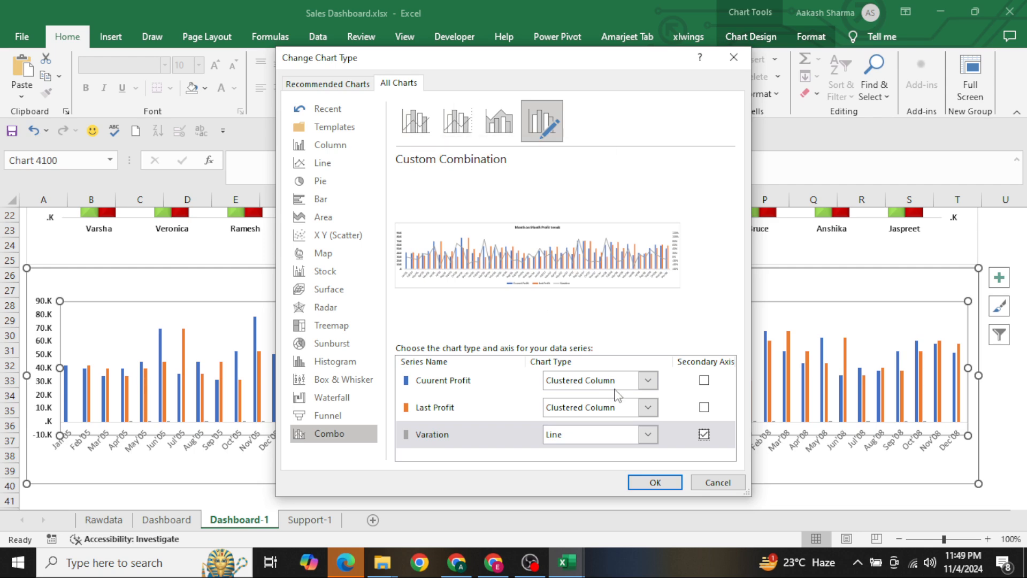
left_click(608, 392)
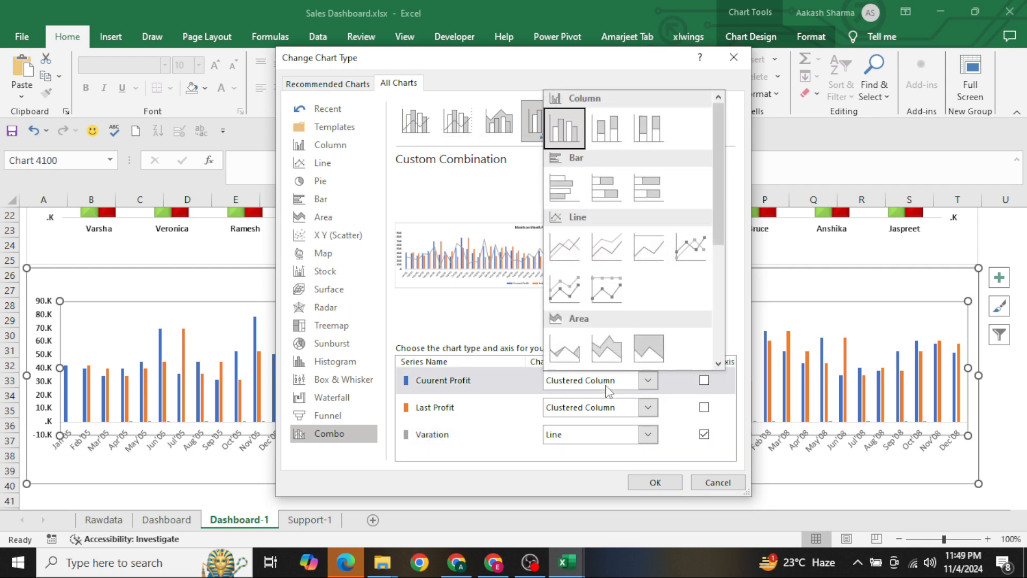
left_click(617, 135)
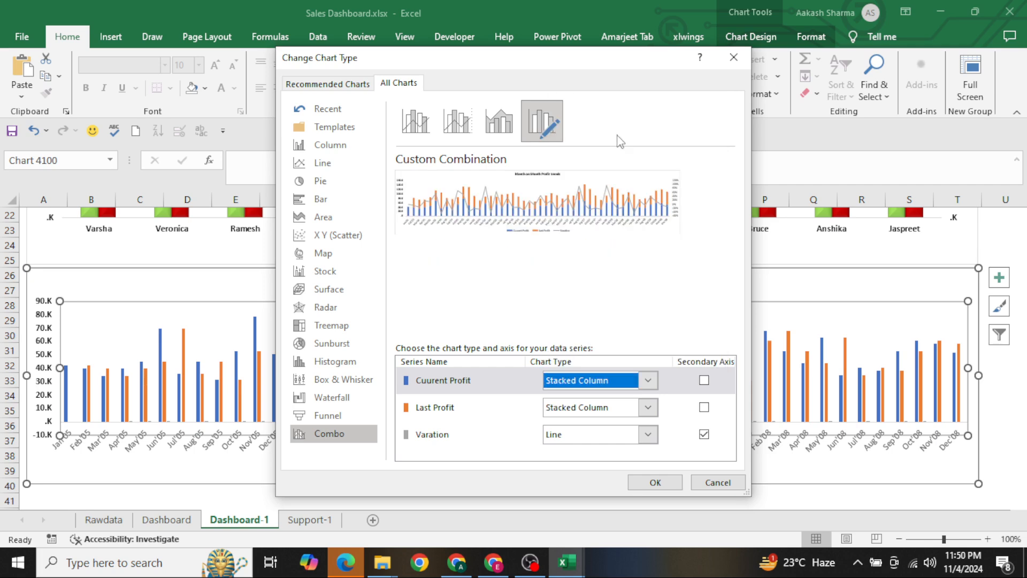
left_click(655, 482)
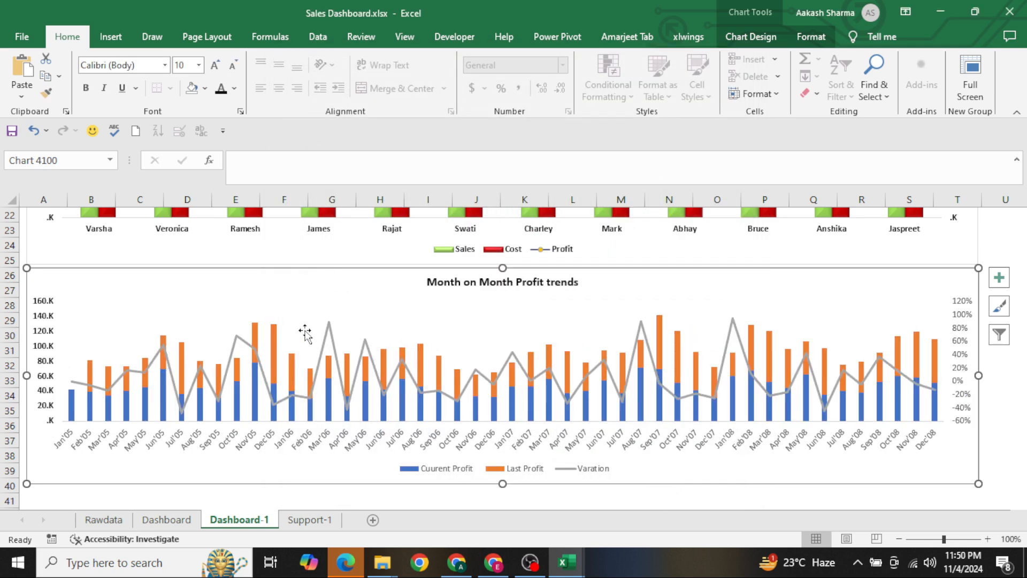
Make the profit chart's month axis labels and legend text bold and black
left_click(411, 446)
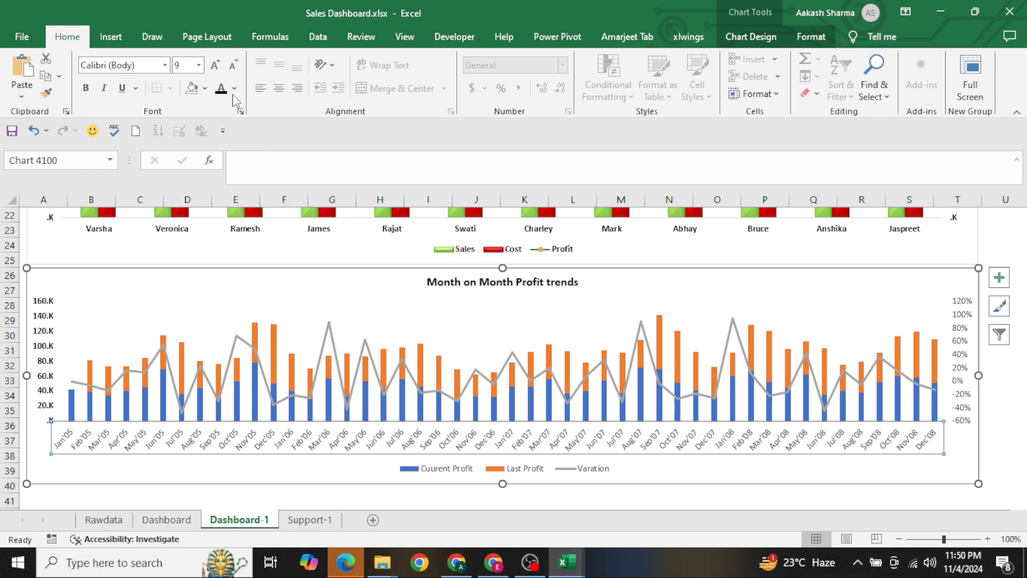
left_click(453, 476)
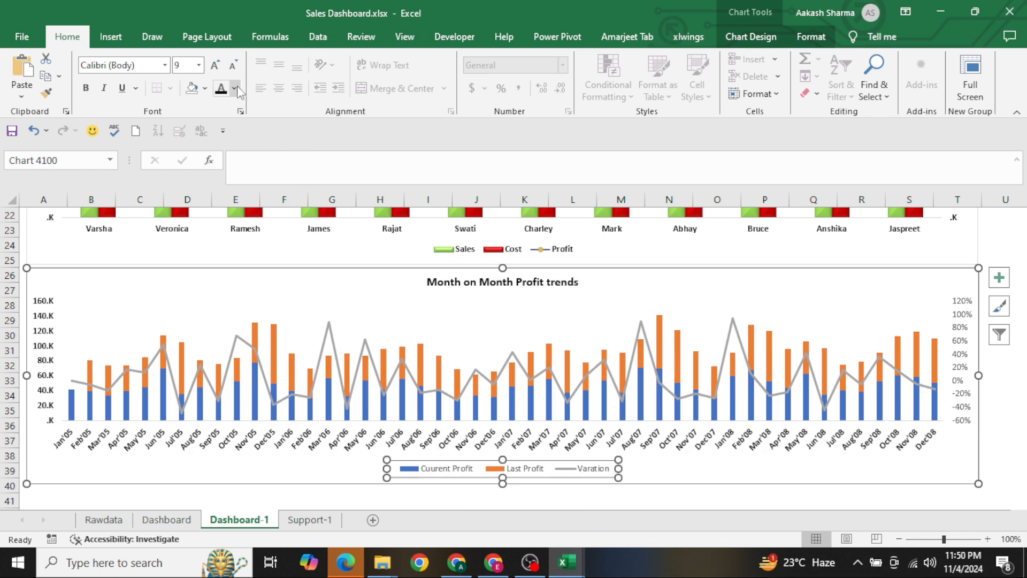
key("ctrl+b")
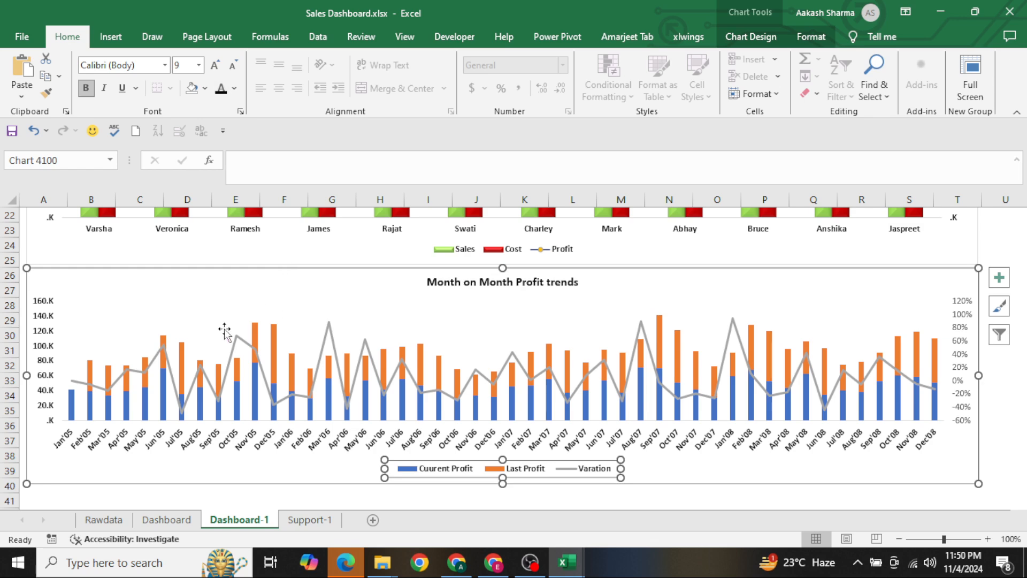
Set the gap width of the profit chart's stacked columns to 49%
left_click(155, 301)
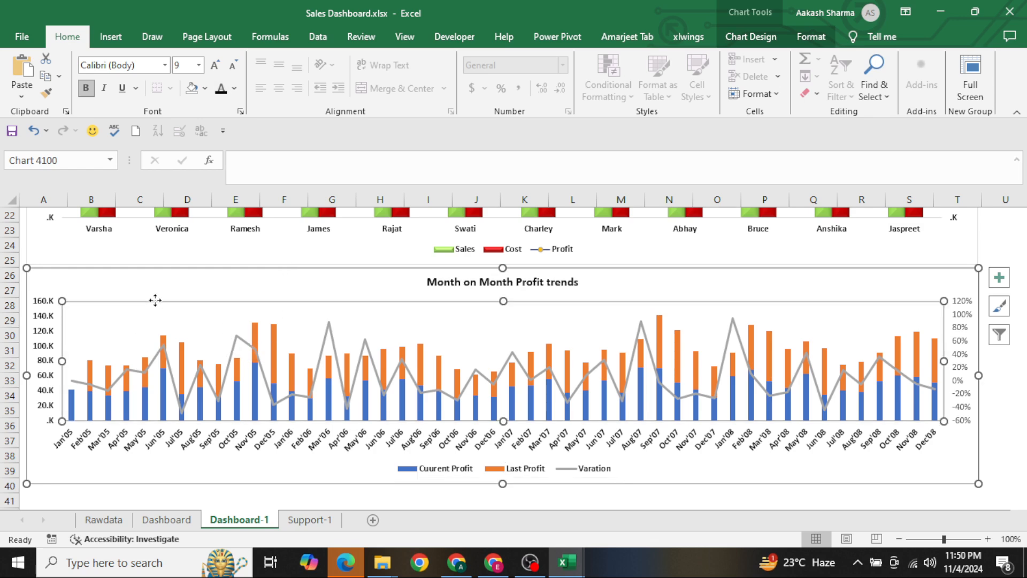
right_click(155, 301)
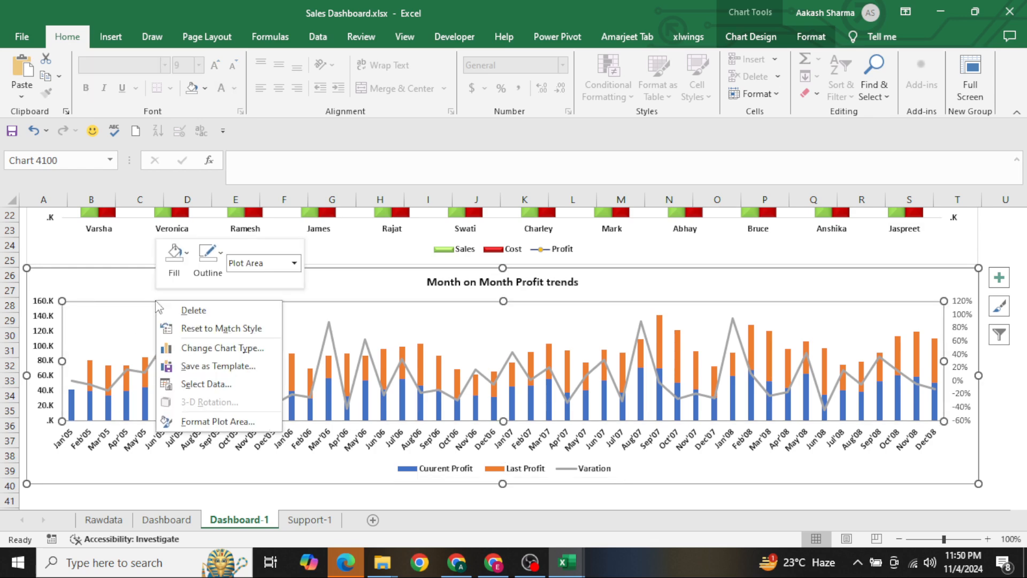
left_click(231, 421)
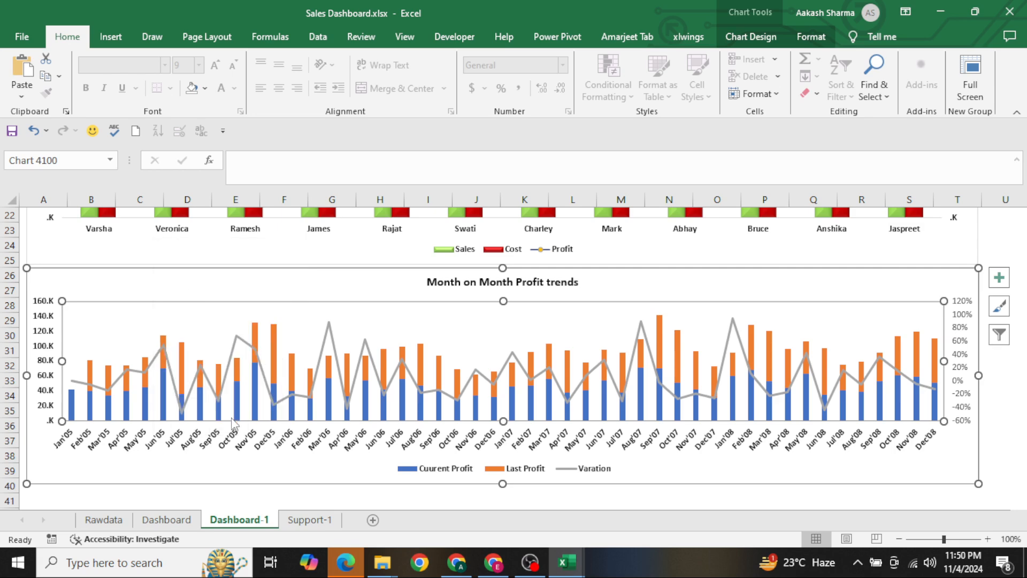
left_click(613, 279)
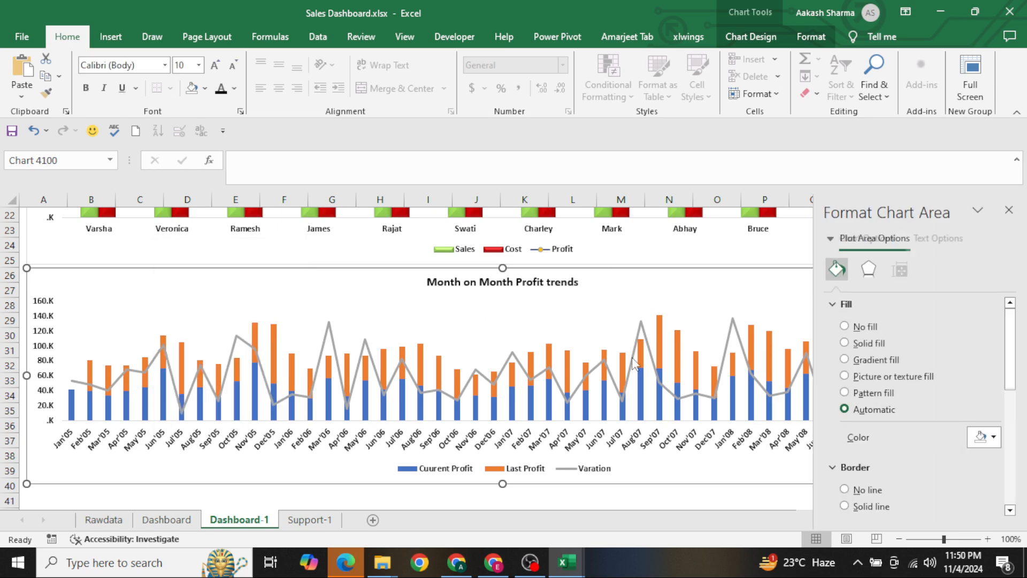
left_click(623, 400)
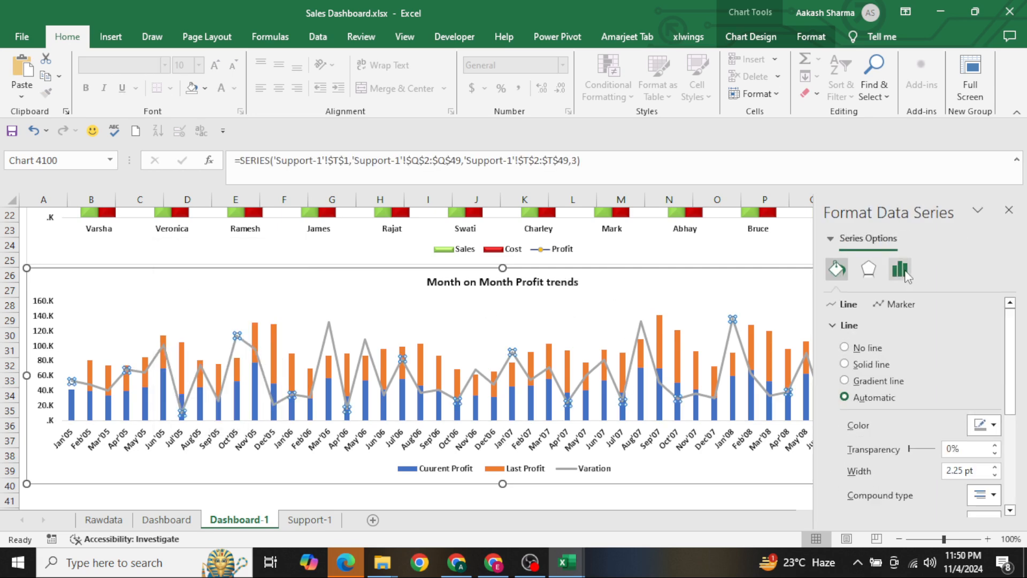
left_click(901, 270)
left_click(894, 359)
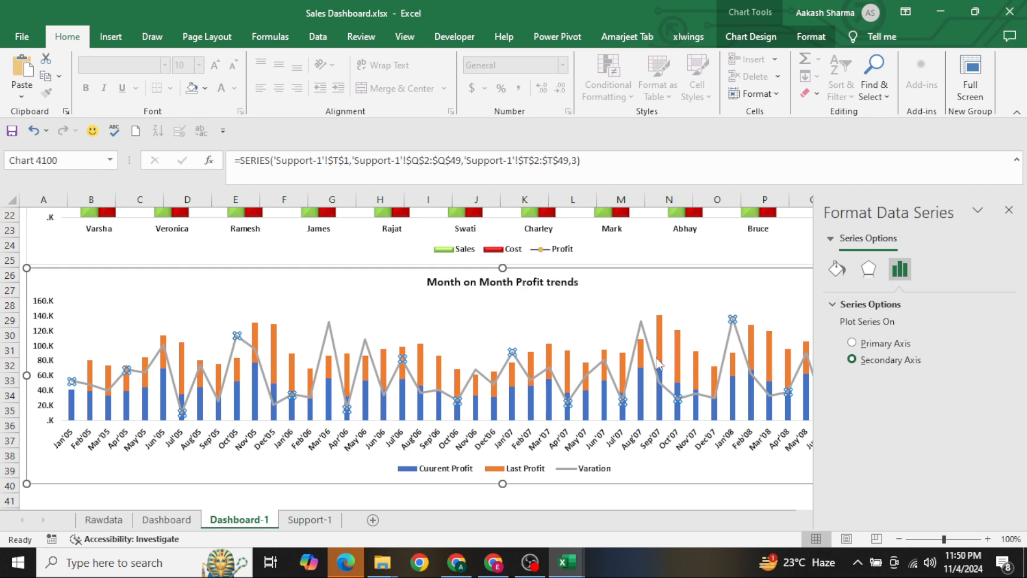
left_click(567, 355)
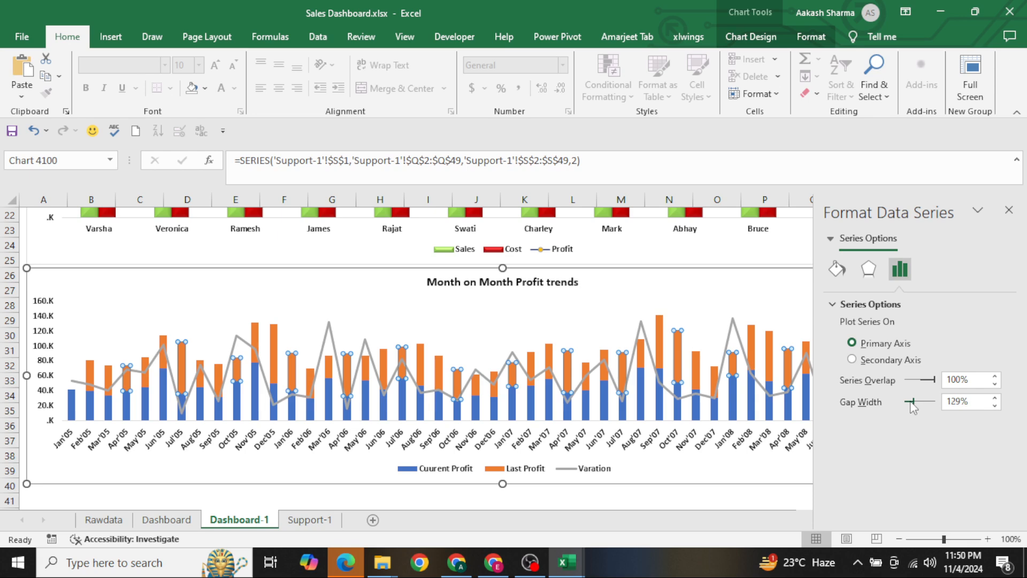
left_click_drag(913, 409, 913, 408)
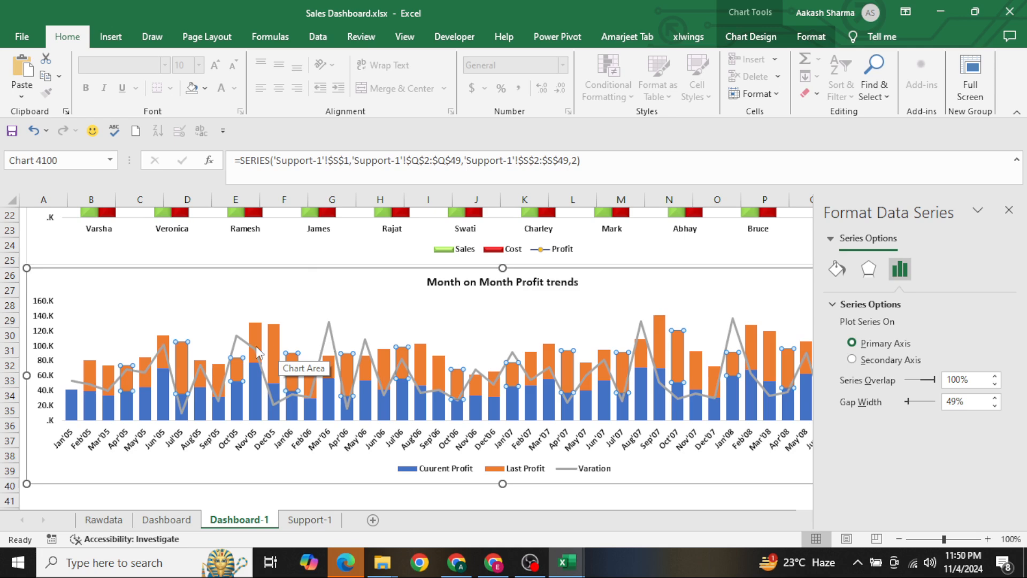
Fill the Cuurent Profit columns with solid standard Light Green
left_click(252, 393)
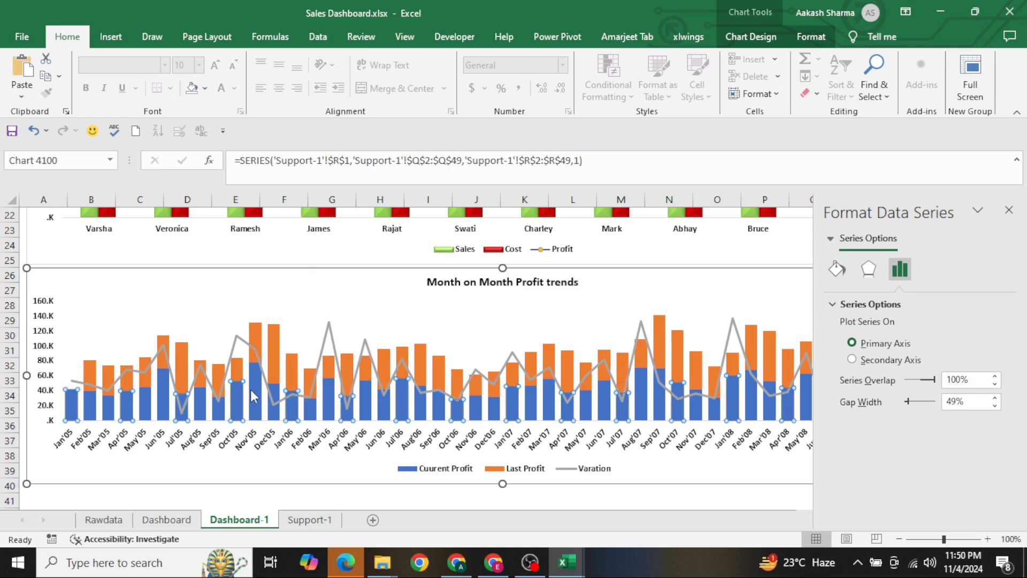
left_click(845, 275)
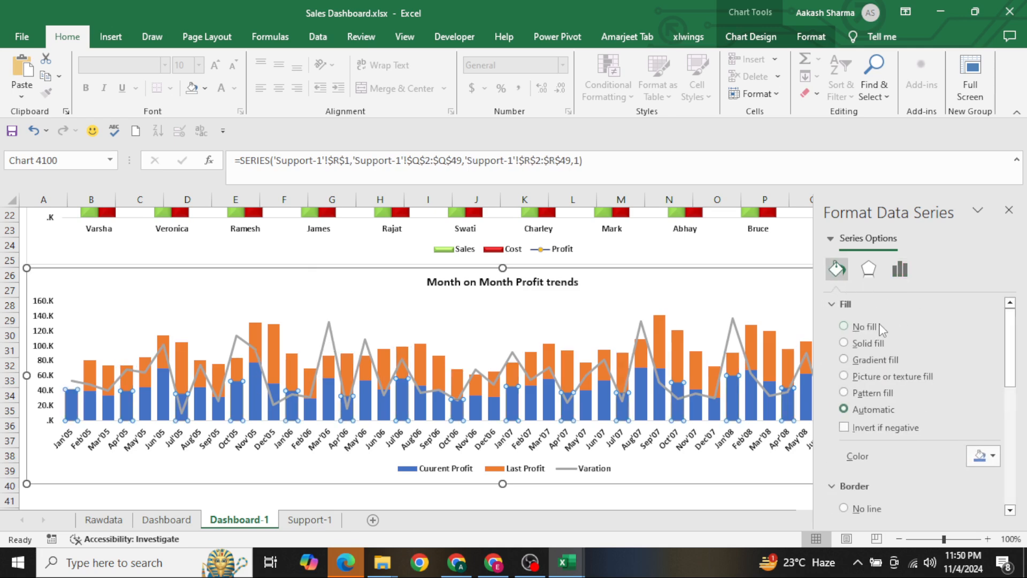
left_click(989, 460)
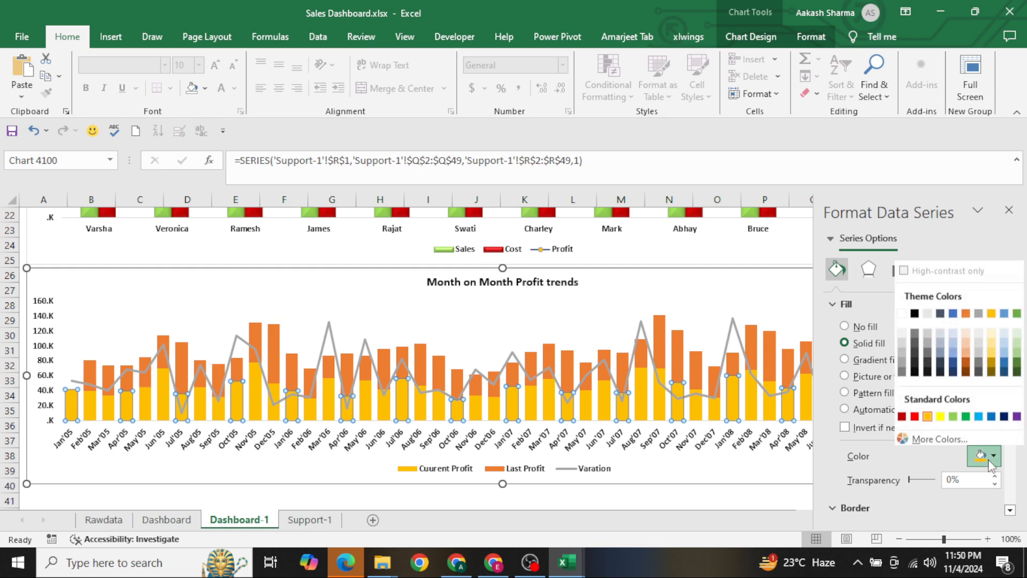
left_click(953, 416)
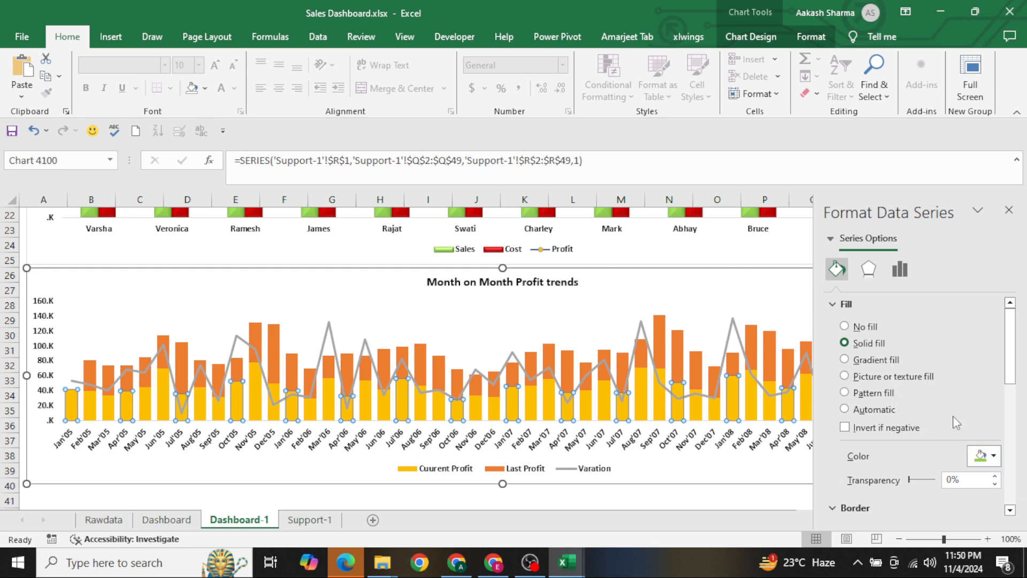
Fill the Last Profit columns with solid standard Orange
left_click(678, 349)
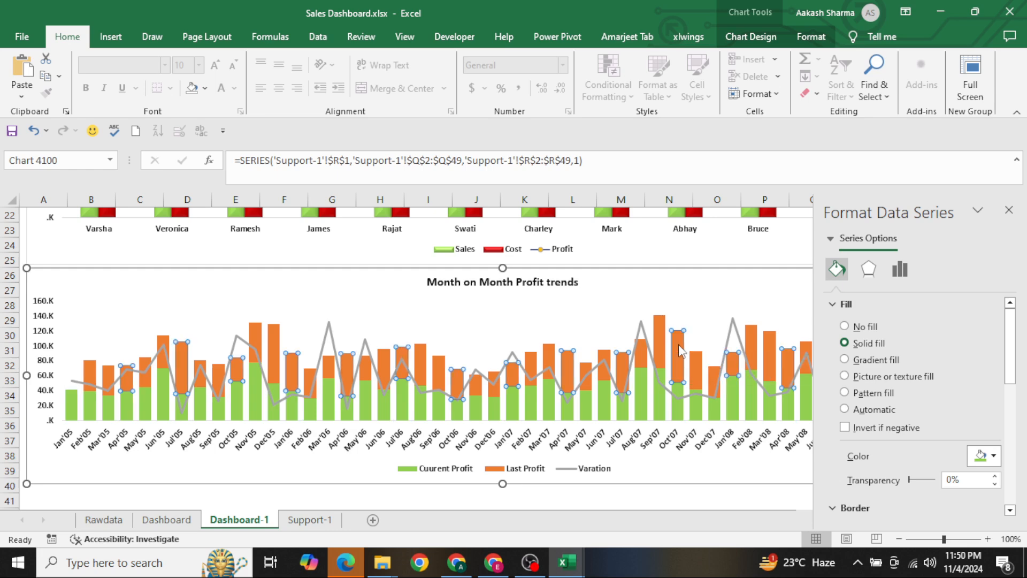
left_click(977, 448)
left_click(927, 413)
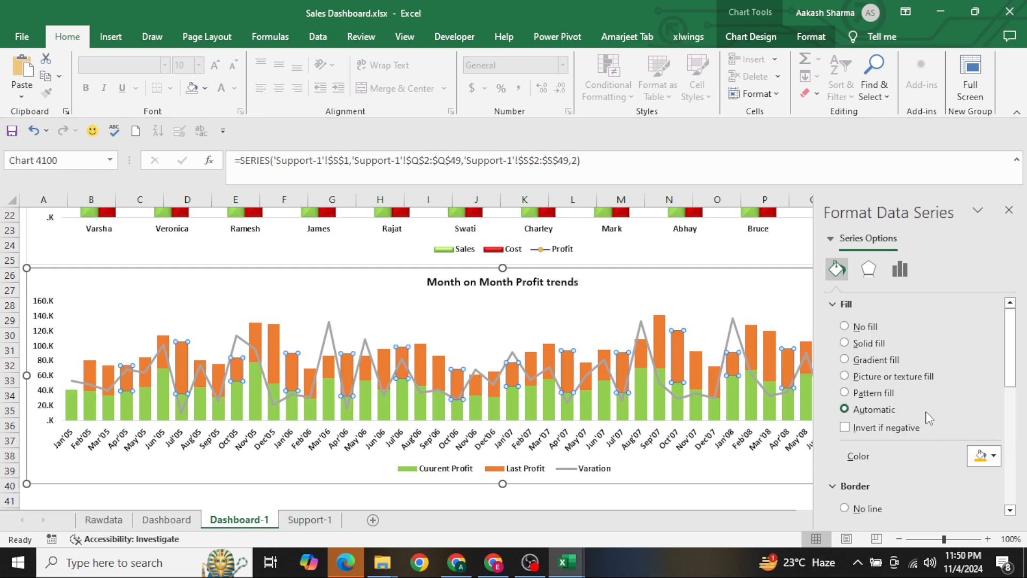
Change the Last Profit columns' solid fill to standard Dark Red
left_click(984, 456)
left_click(903, 415)
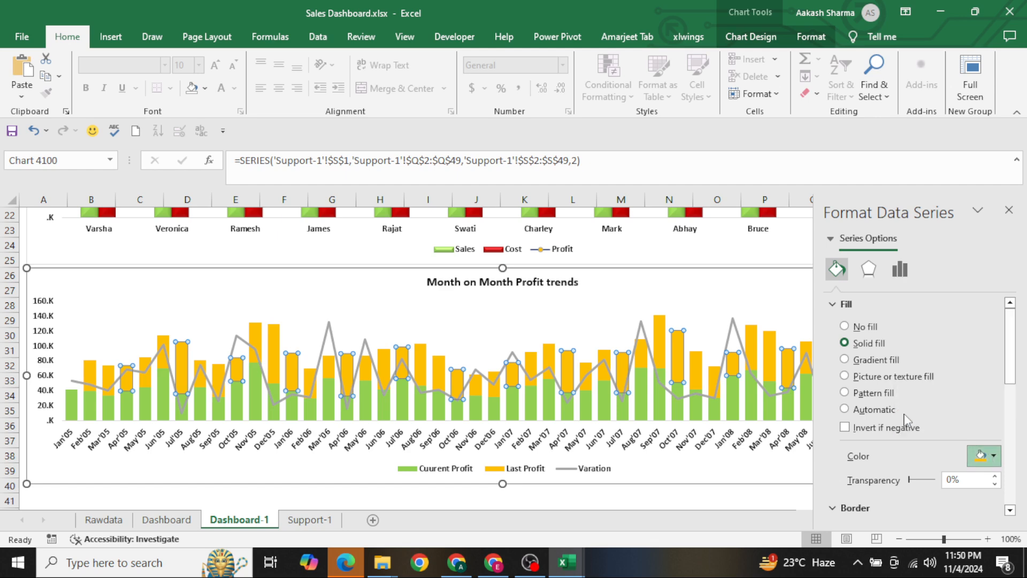
Color the Varation line standard Dark Blue and reduce its width to 1 pt
left_click(651, 347)
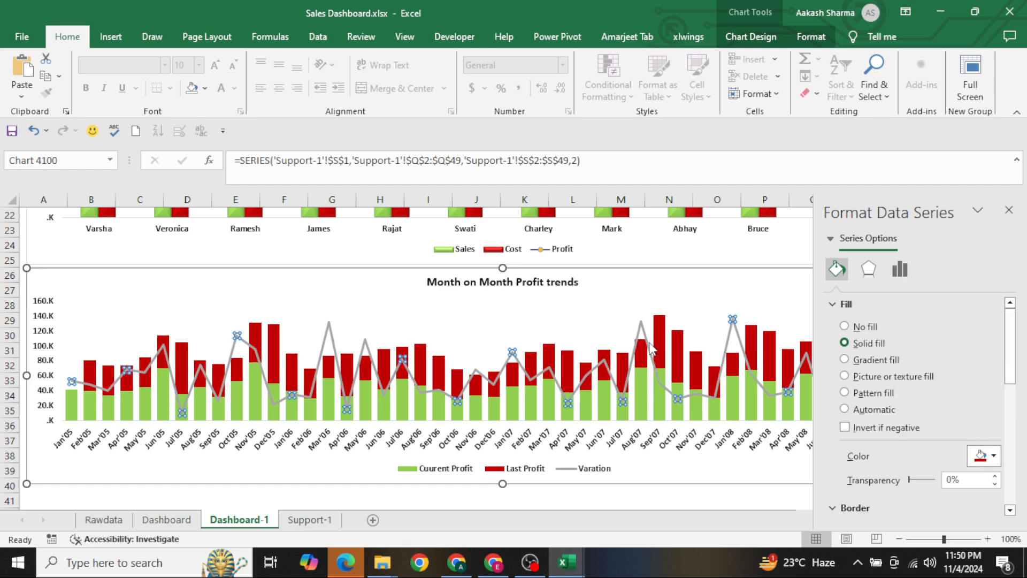
left_click(871, 367)
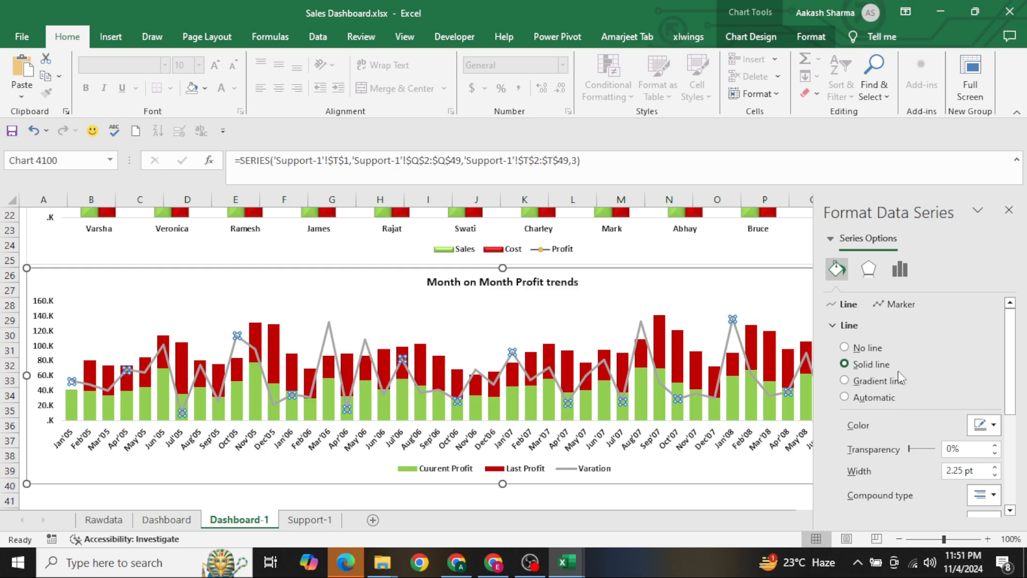
left_click(984, 425)
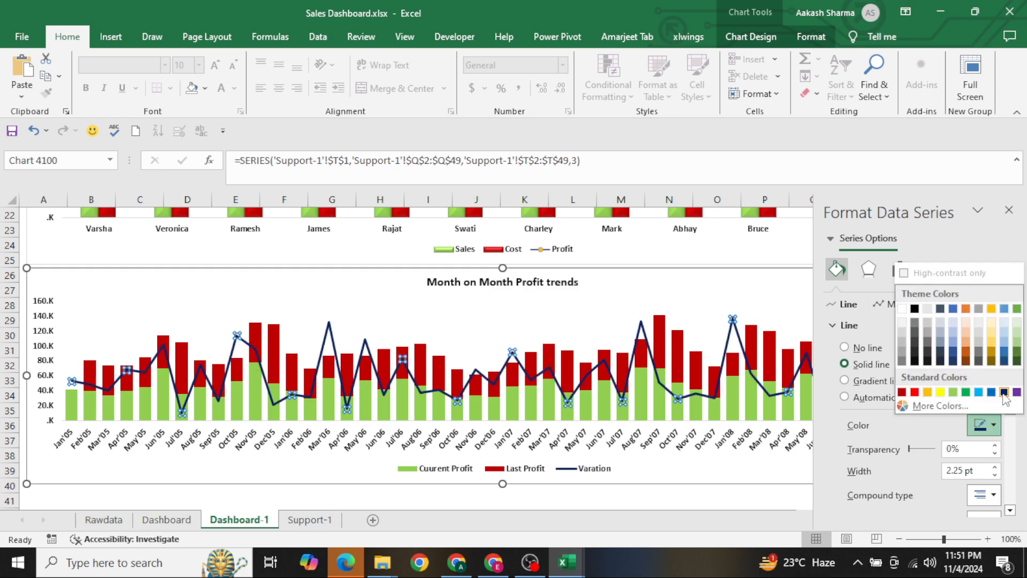
left_click(1004, 394)
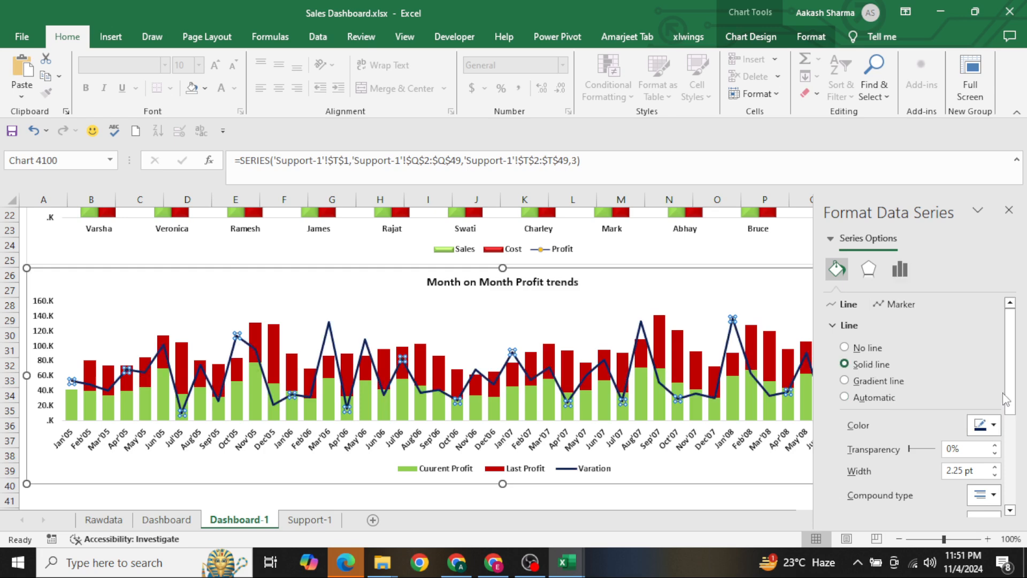
left_click(994, 475)
left_click(994, 475)
left_click(994, 475)
left_click(994, 476)
left_click(994, 475)
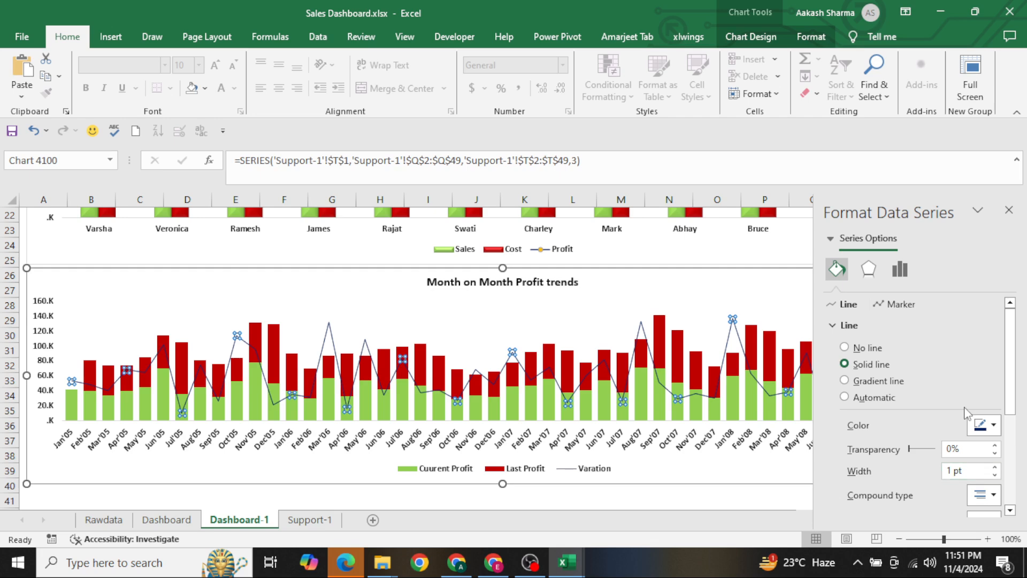
Turn on smoothing for the Varation line and set its width to 1.25 pt
scroll(967, 428, "down", 3)
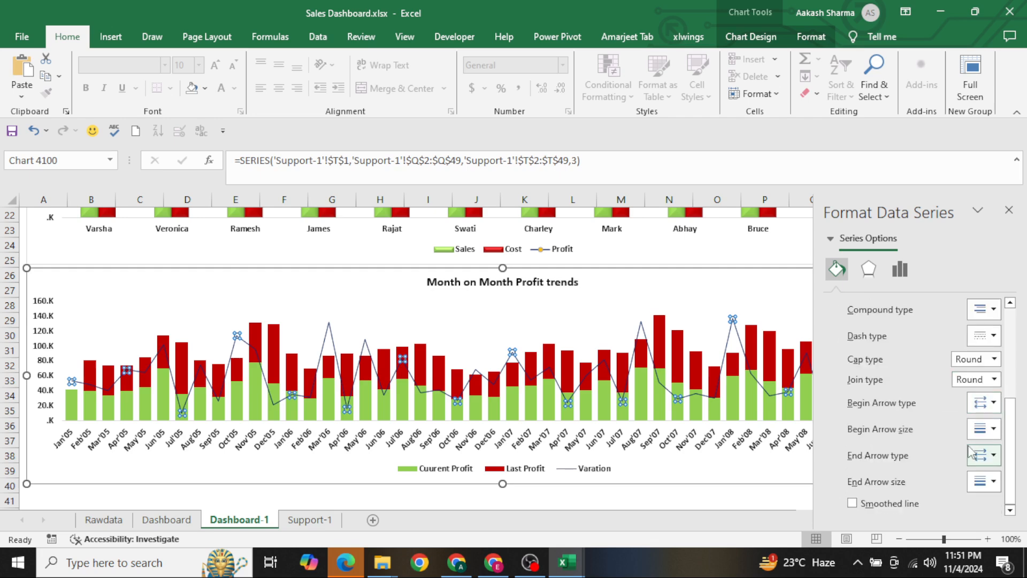
left_click(890, 505)
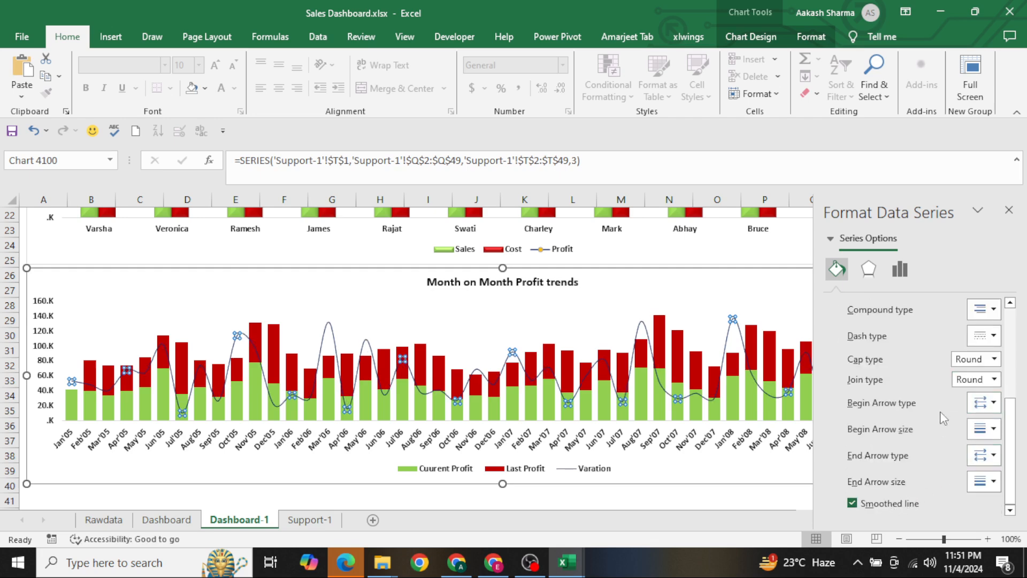
scroll(943, 418, "up", 3)
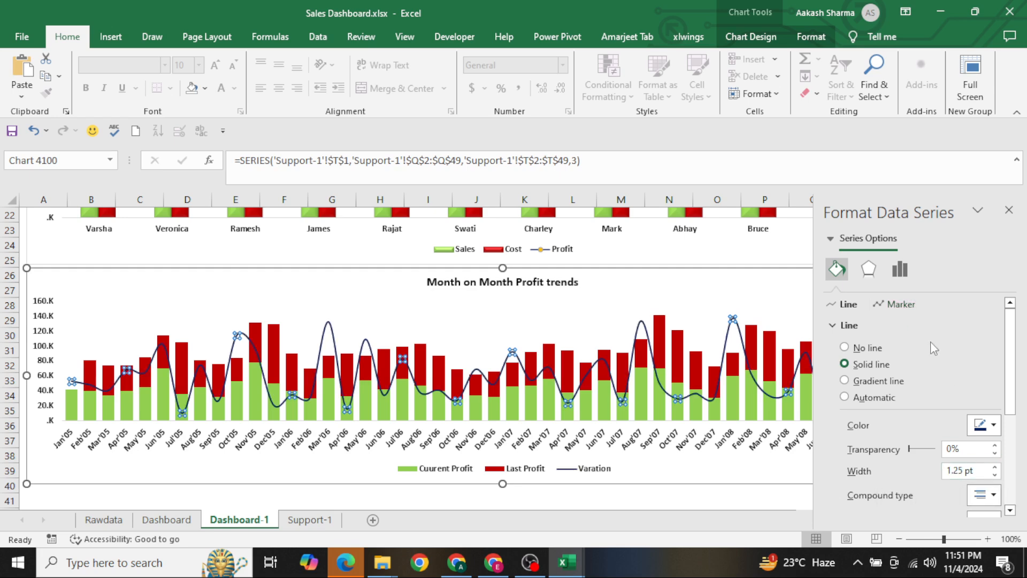
Give the Varation line built-in circular markers of size 6
left_click(904, 304)
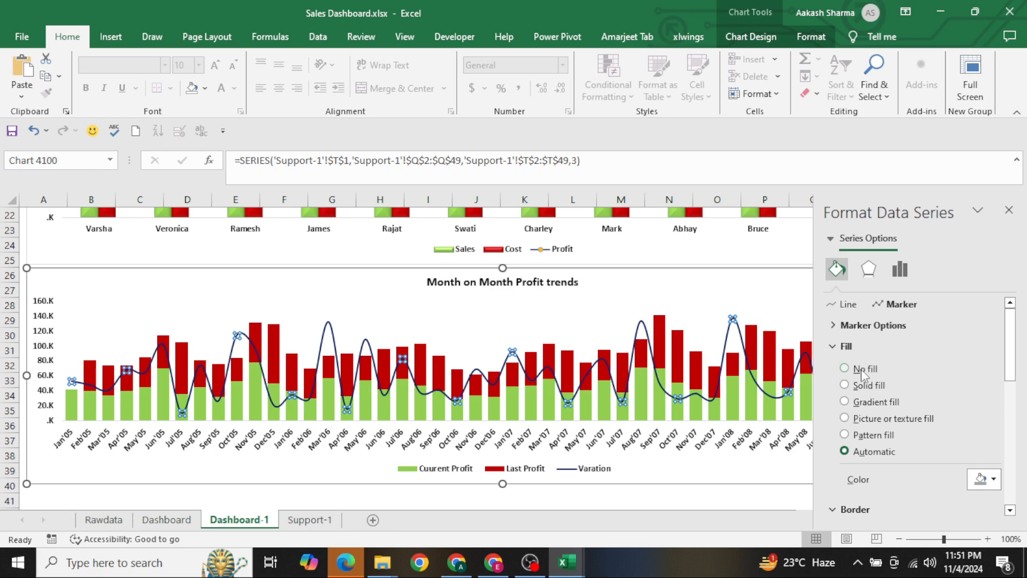
left_click(838, 326)
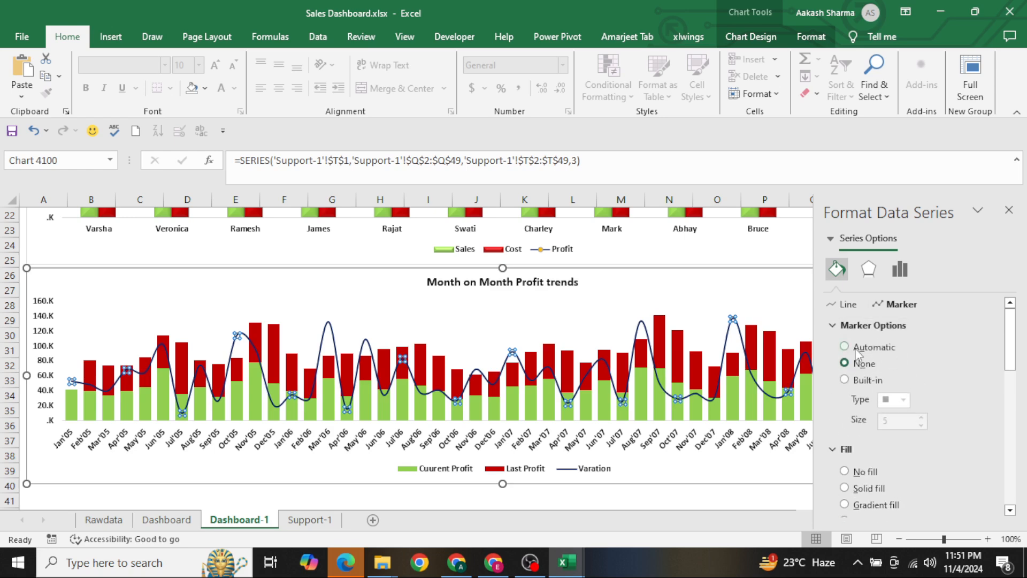
left_click(864, 379)
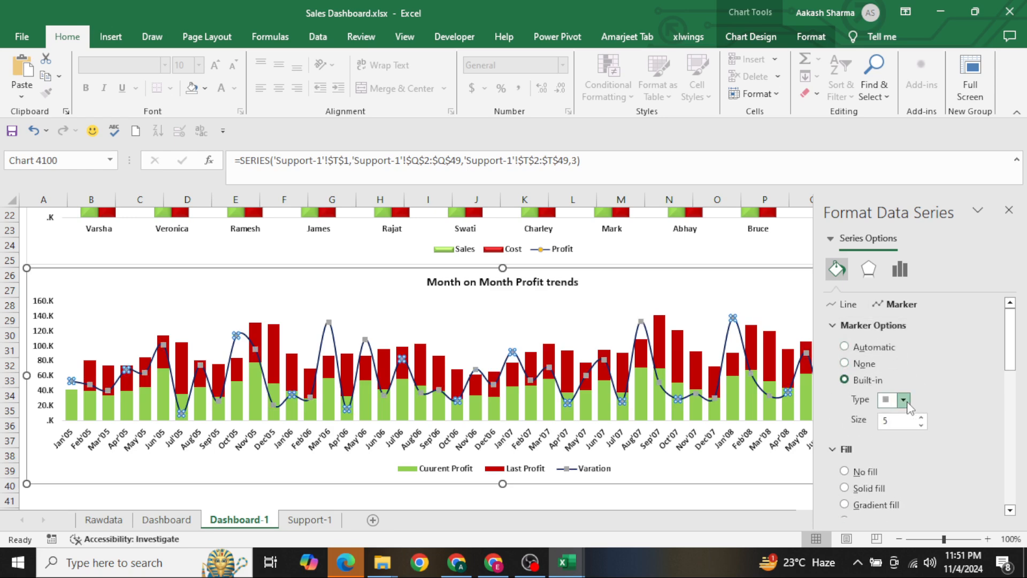
left_click(904, 401)
left_click(894, 362)
left_click(921, 418)
Fill the Varation line's markers with solid standard Orange
scroll(925, 414, "down", 1)
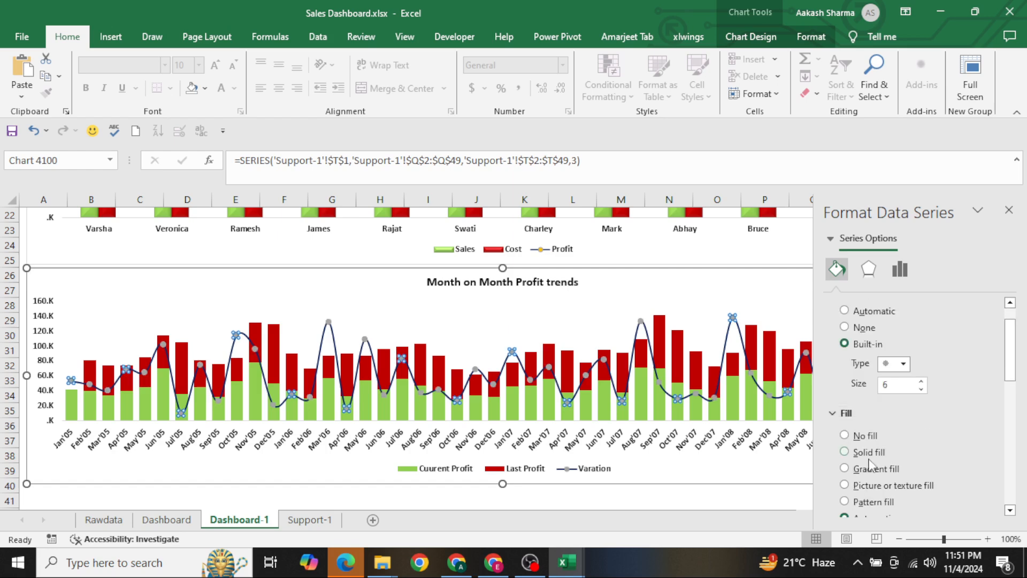
scroll(942, 434, "down", 4)
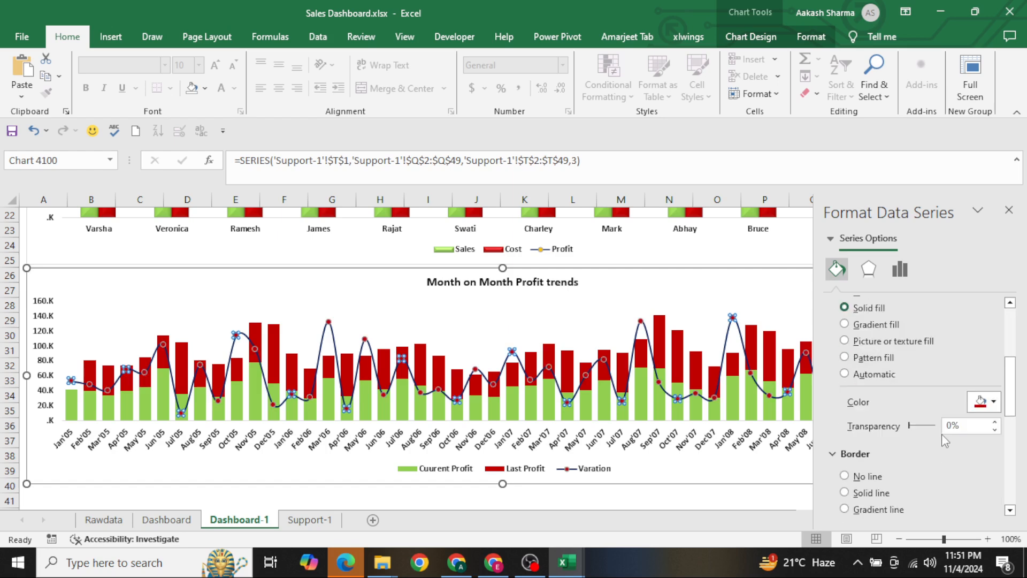
left_click(983, 402)
left_click(994, 403)
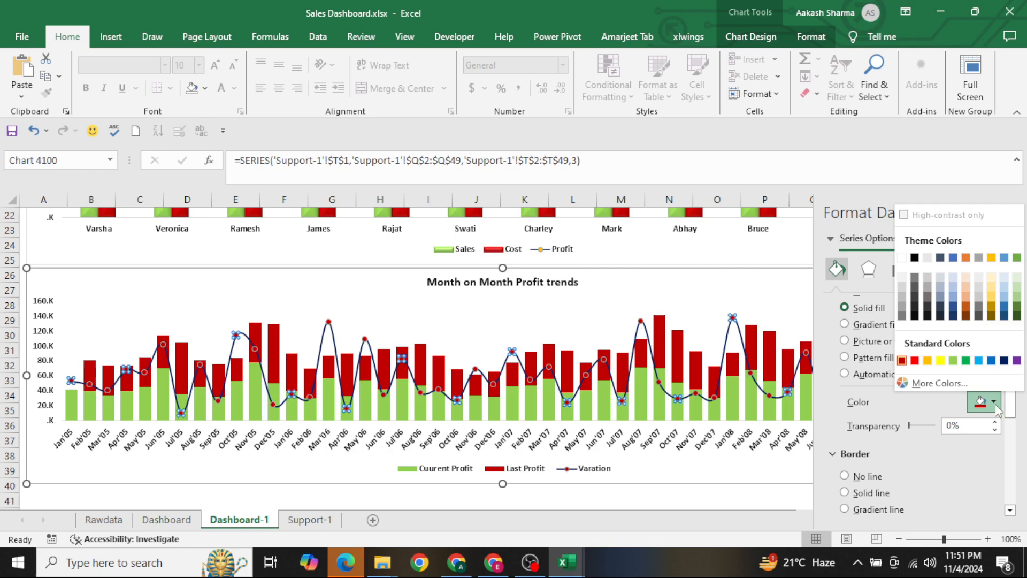
left_click(929, 366)
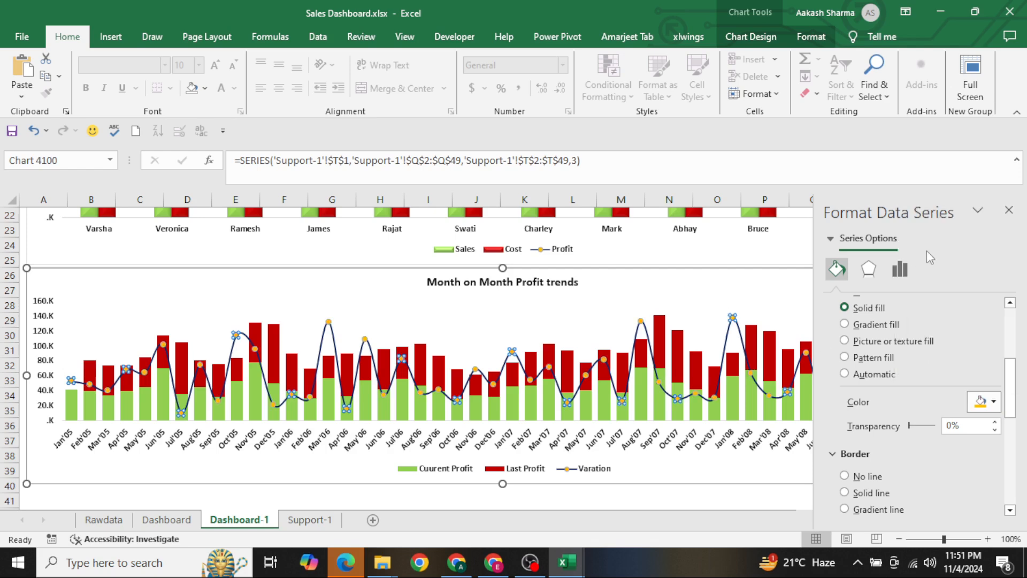
Try plotting the Last Profit columns on the secondary axis and return them to the primary axis
left_click(704, 281)
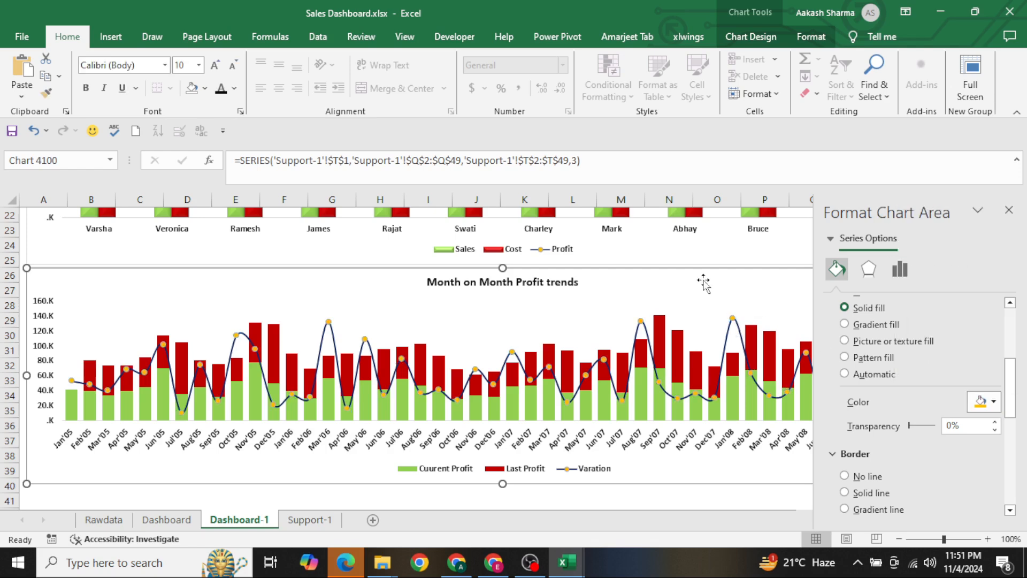
left_click(776, 343)
left_click(783, 328)
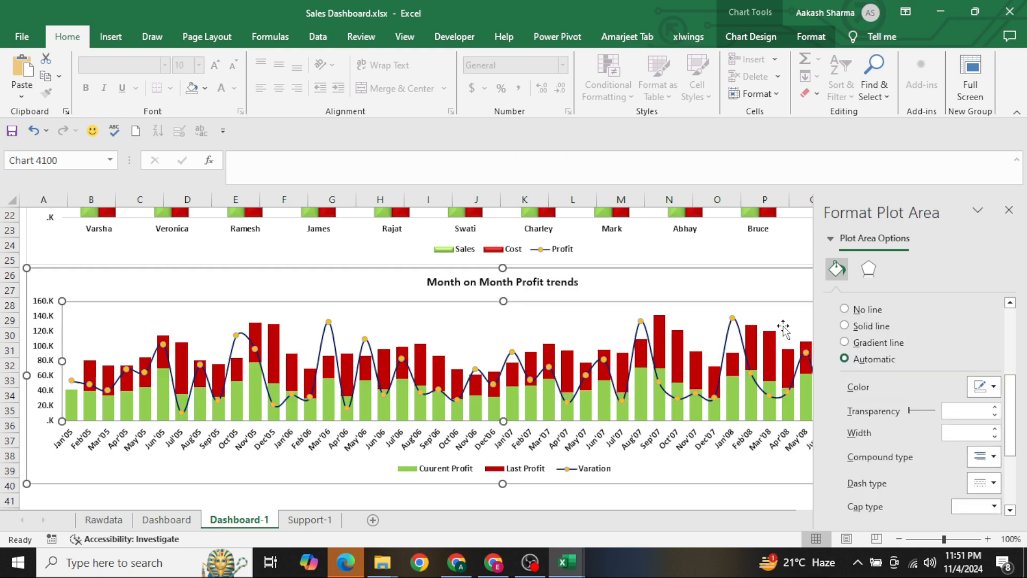
left_click(775, 356)
left_click(900, 270)
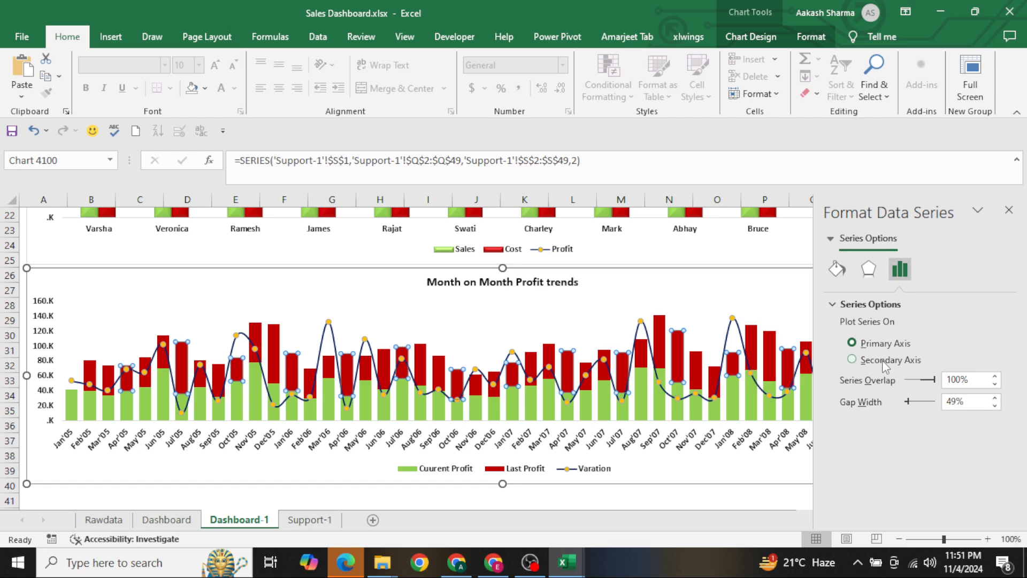
left_click(882, 361)
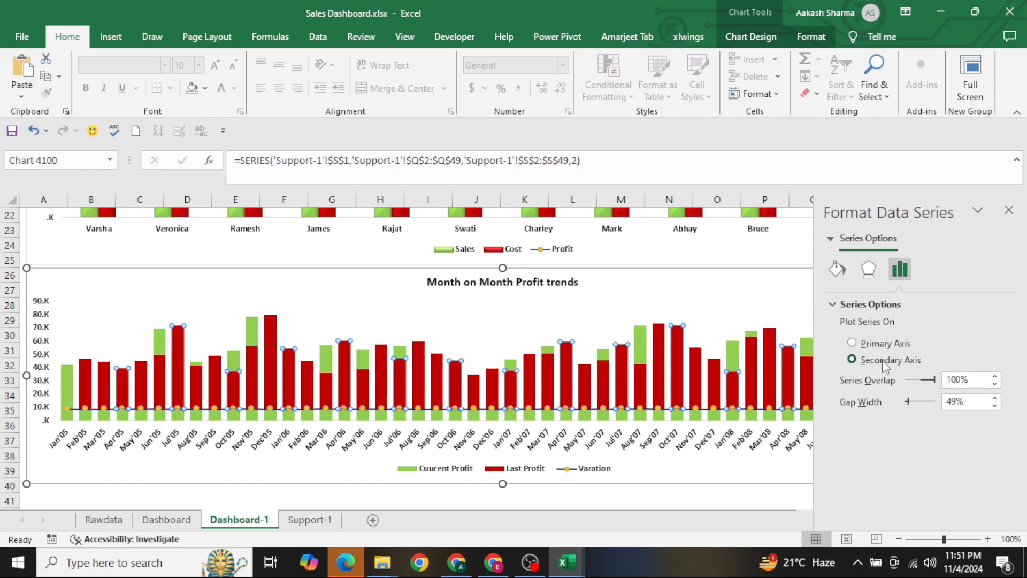
left_click(871, 348)
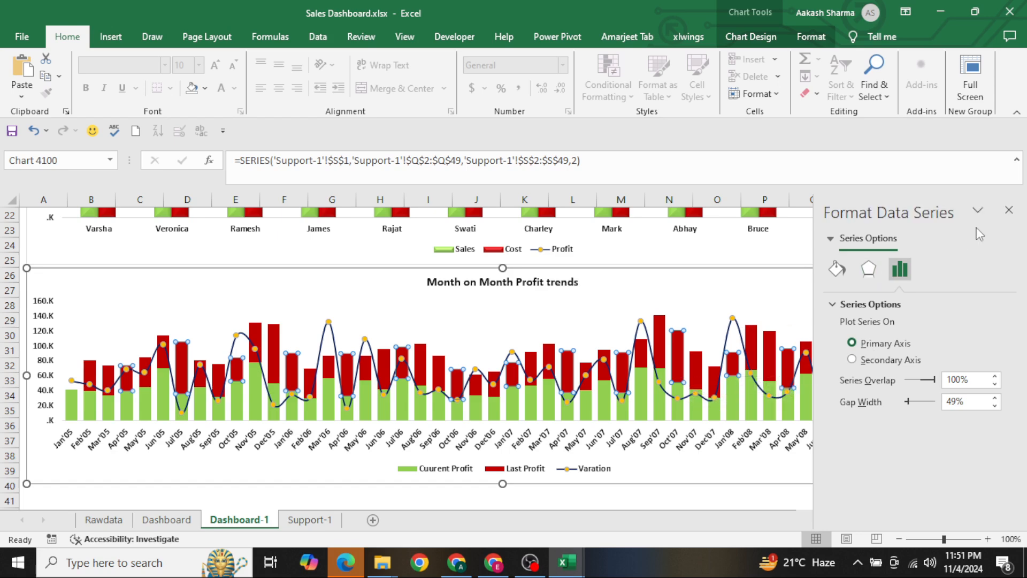
left_click(1009, 211)
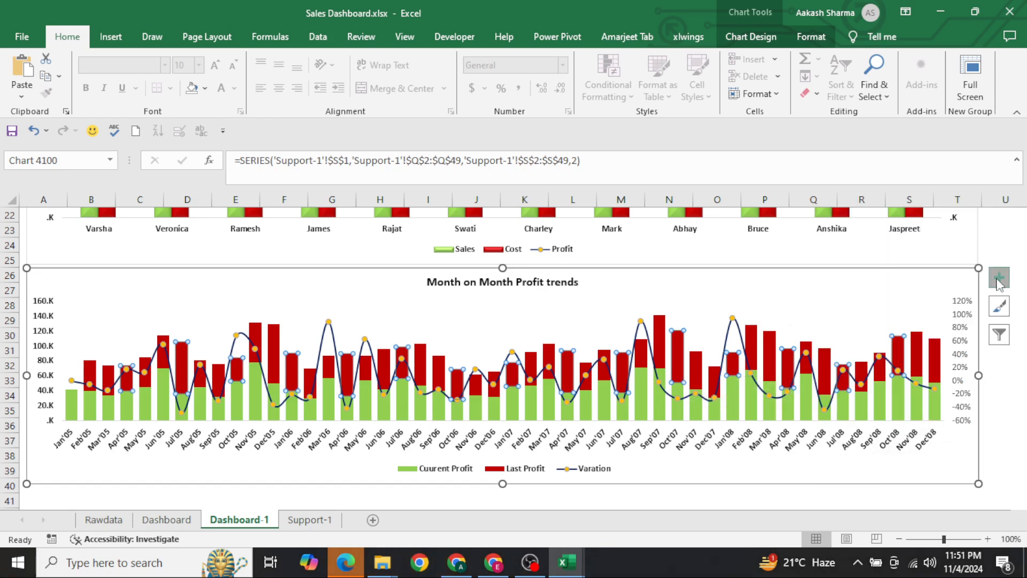
Try adding centered data labels to the Last Profit columns and delete those labels
left_click(998, 278)
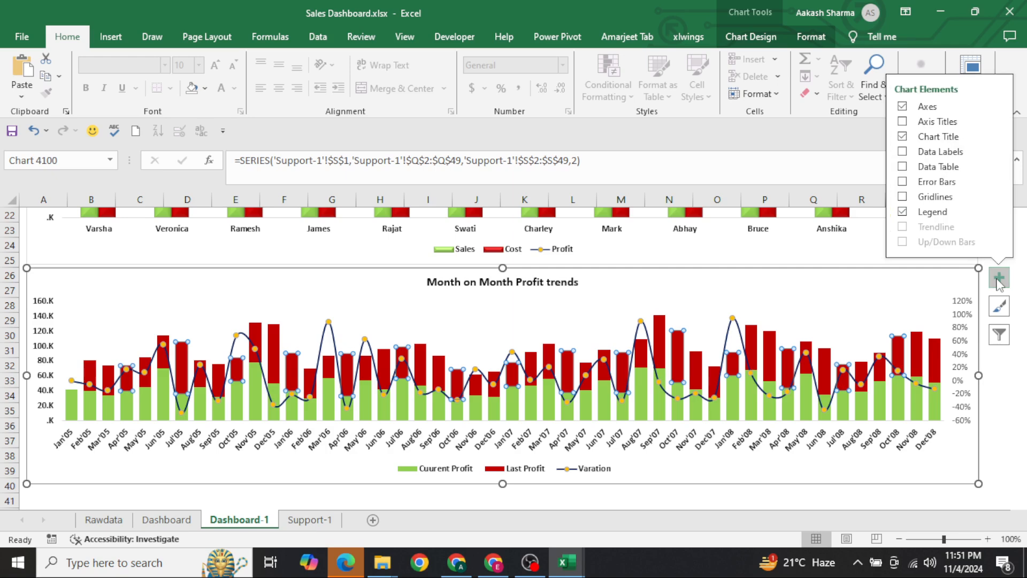
left_click(903, 152)
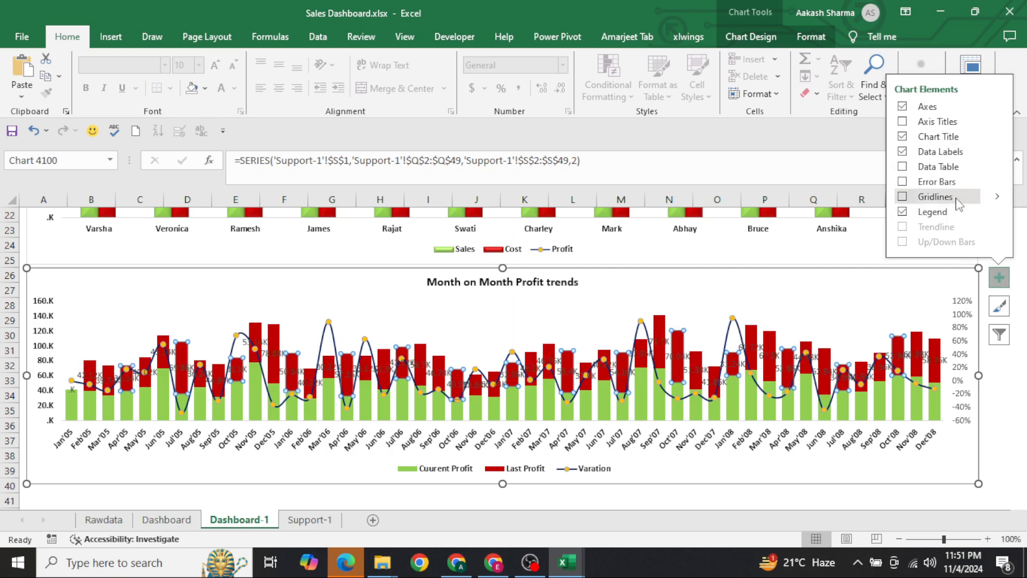
left_click(996, 152)
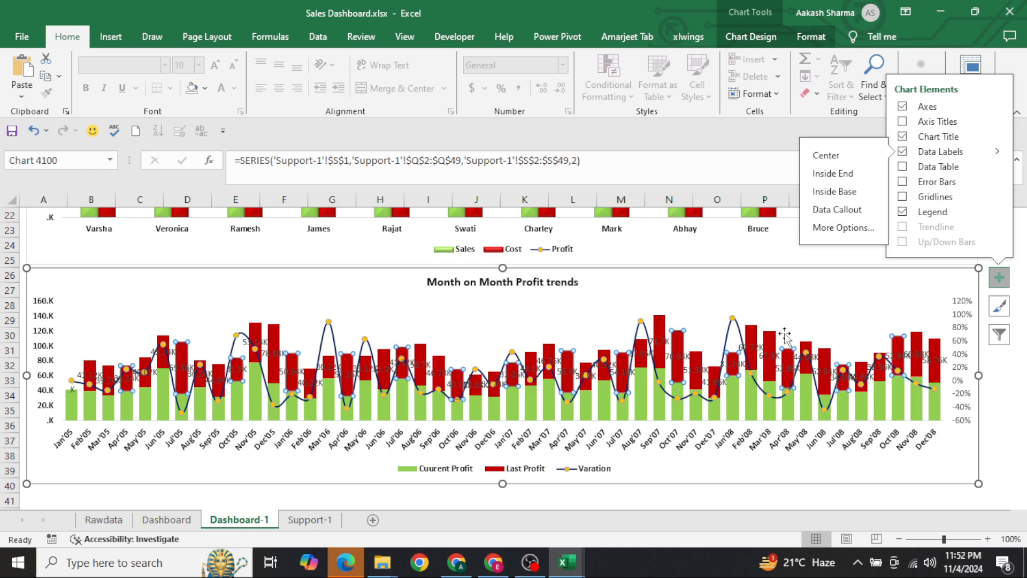
left_click(758, 346)
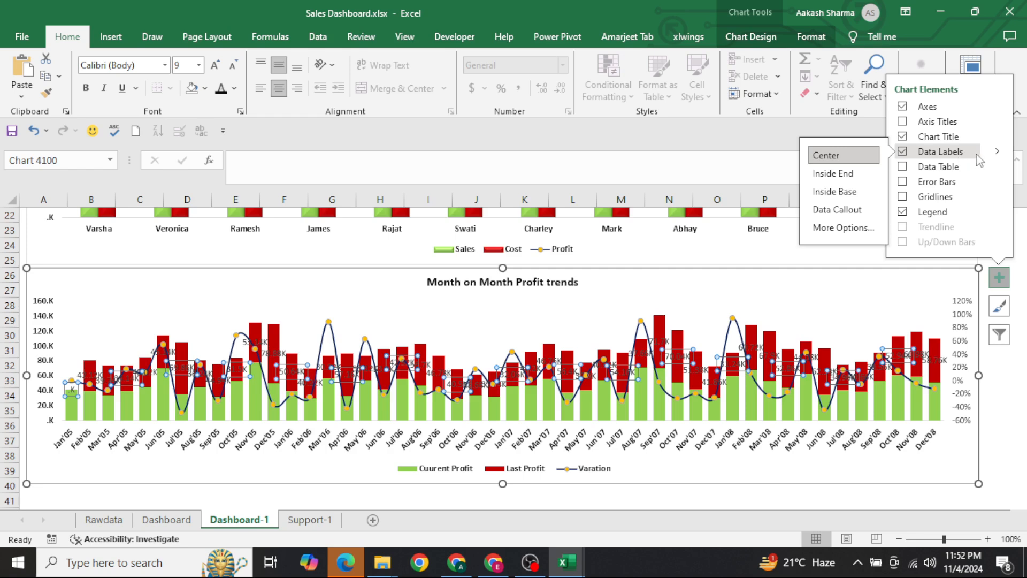
left_click(998, 153)
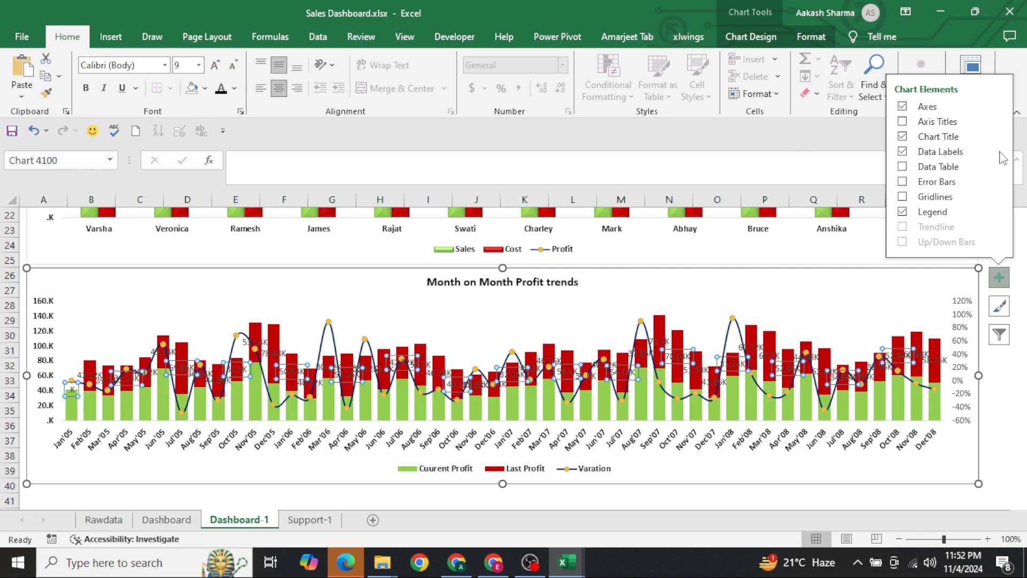
left_click(999, 152)
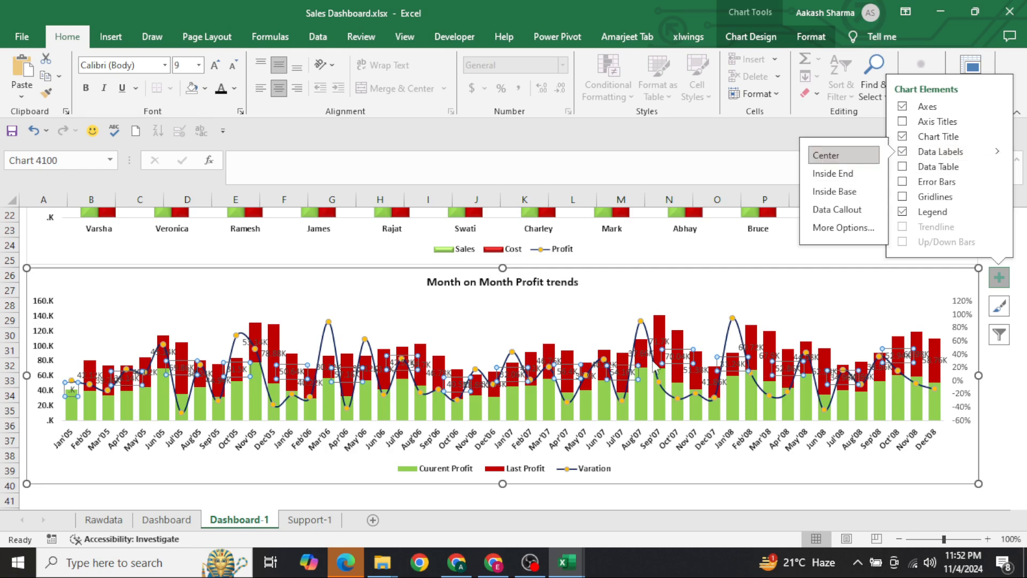
left_click(203, 362)
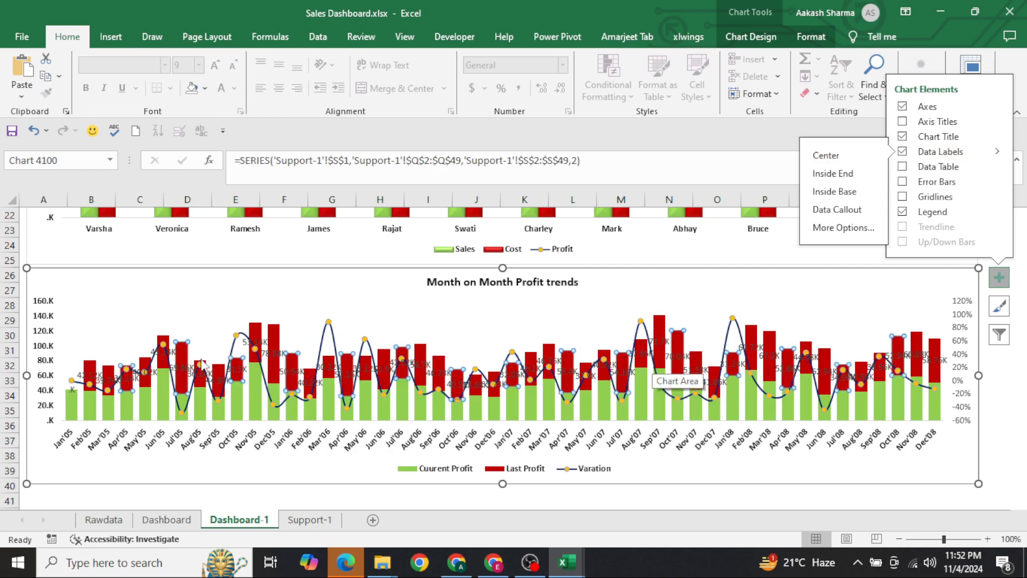
left_click(75, 395)
key("Delete")
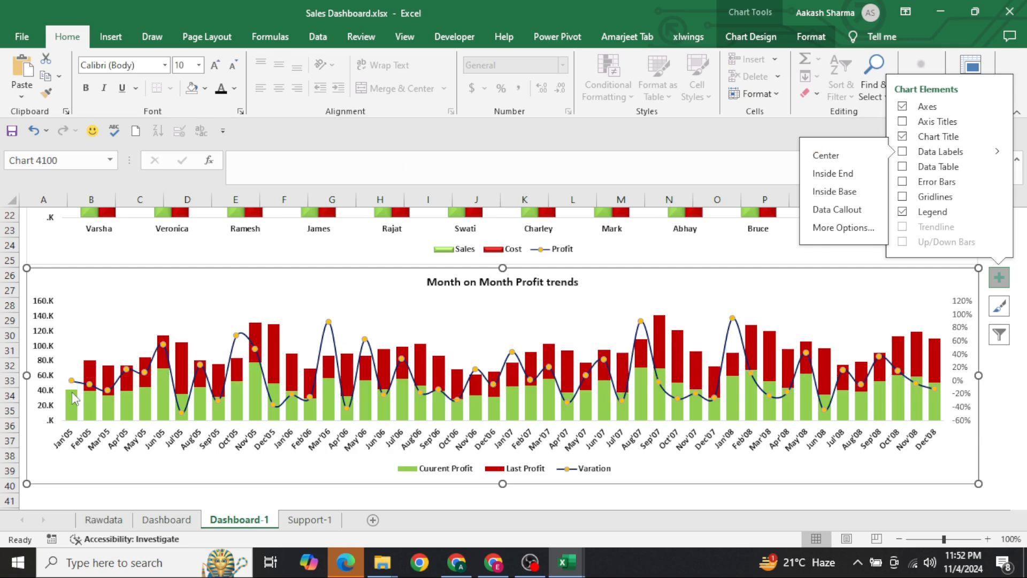
Add data labels above the points of the Varation line
left_click(153, 363)
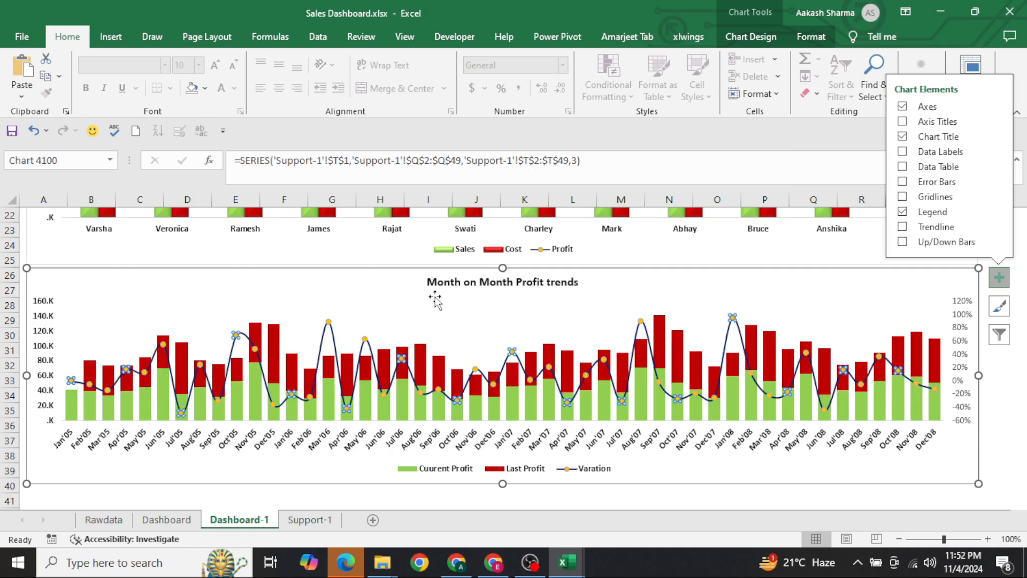
left_click(997, 151)
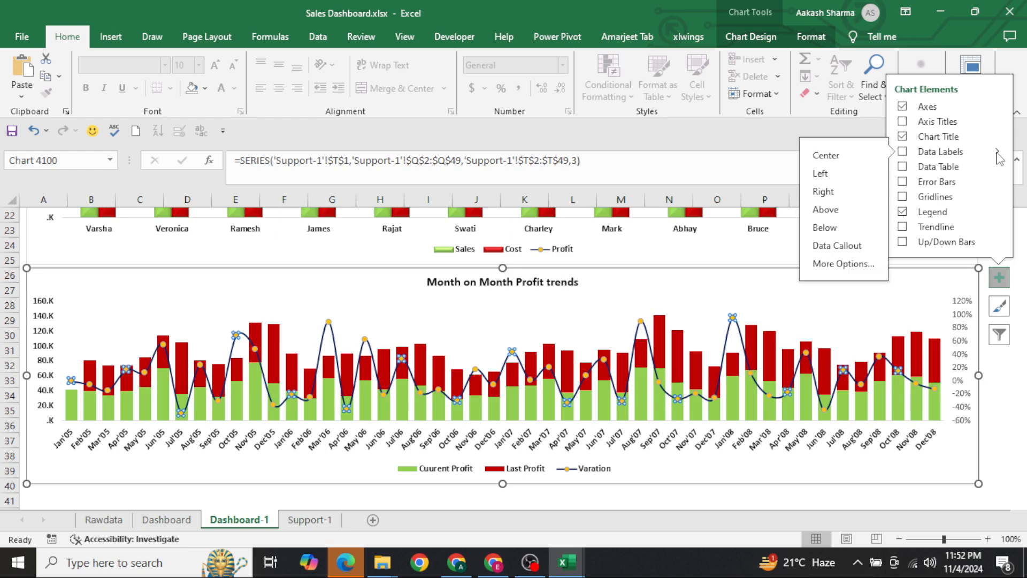
left_click(827, 209)
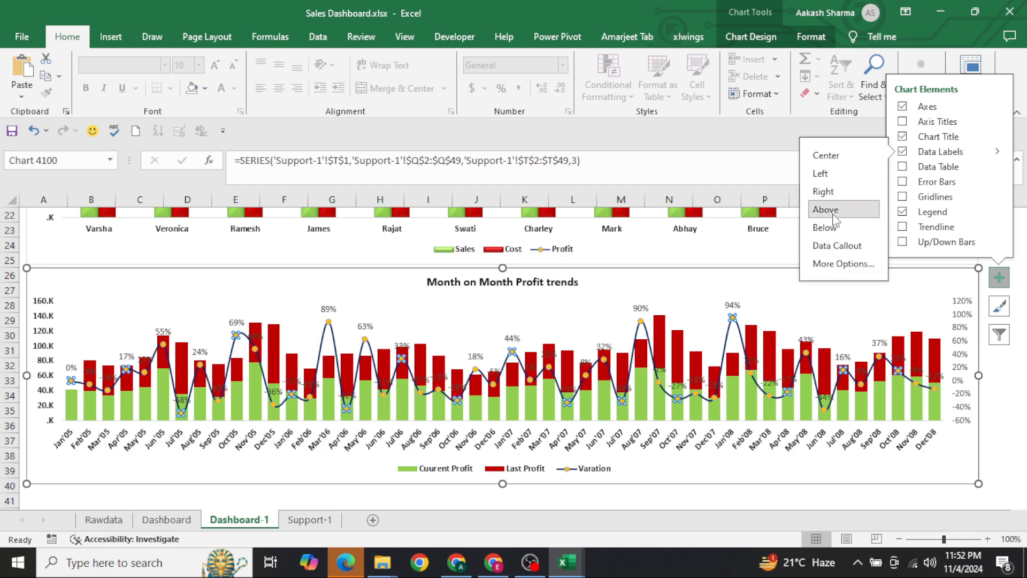
Make the Varation line's data labels bold and color their text standard Orange
left_click(68, 368)
key("ctrl+b")
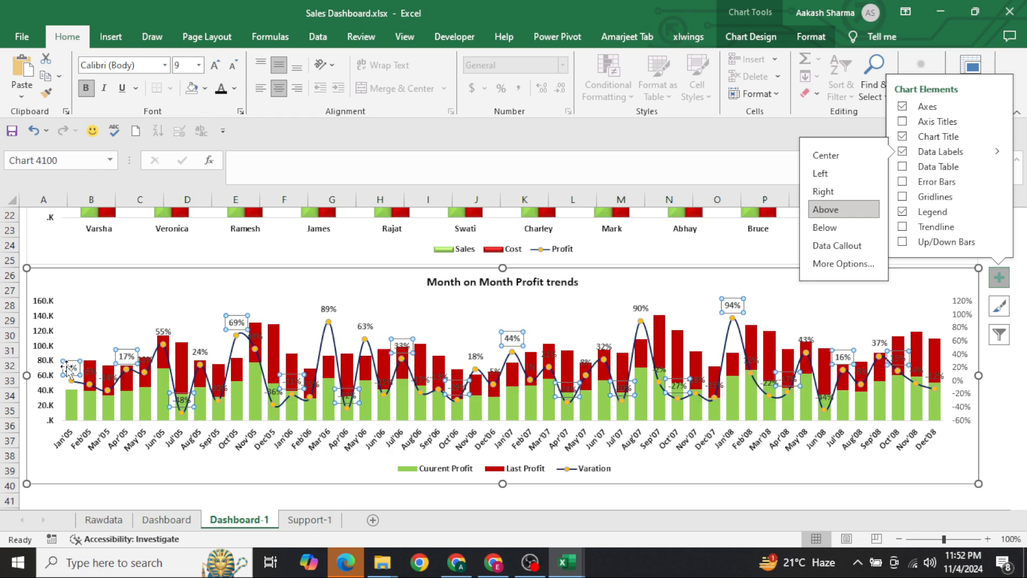
left_click(234, 88)
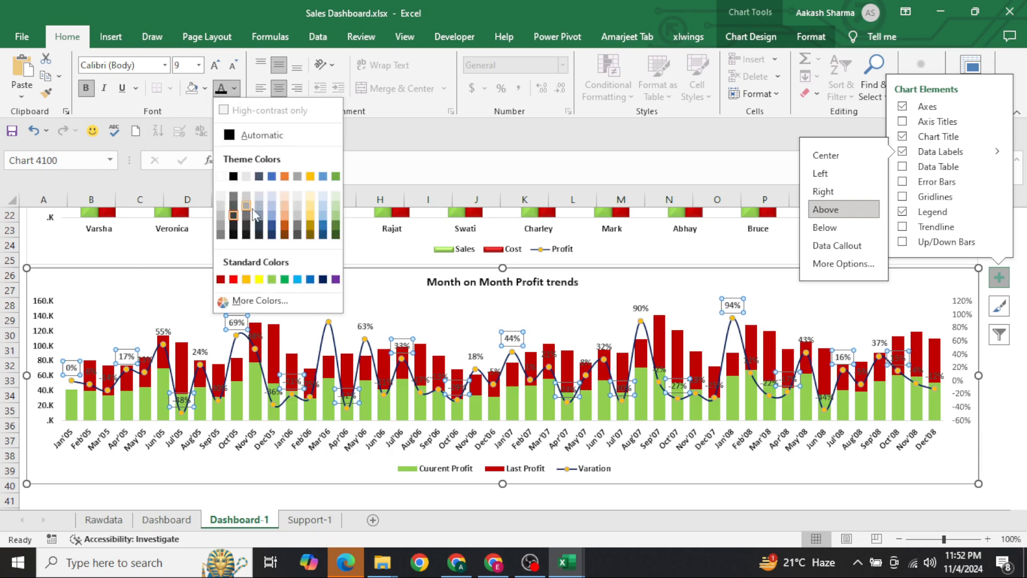
left_click(245, 279)
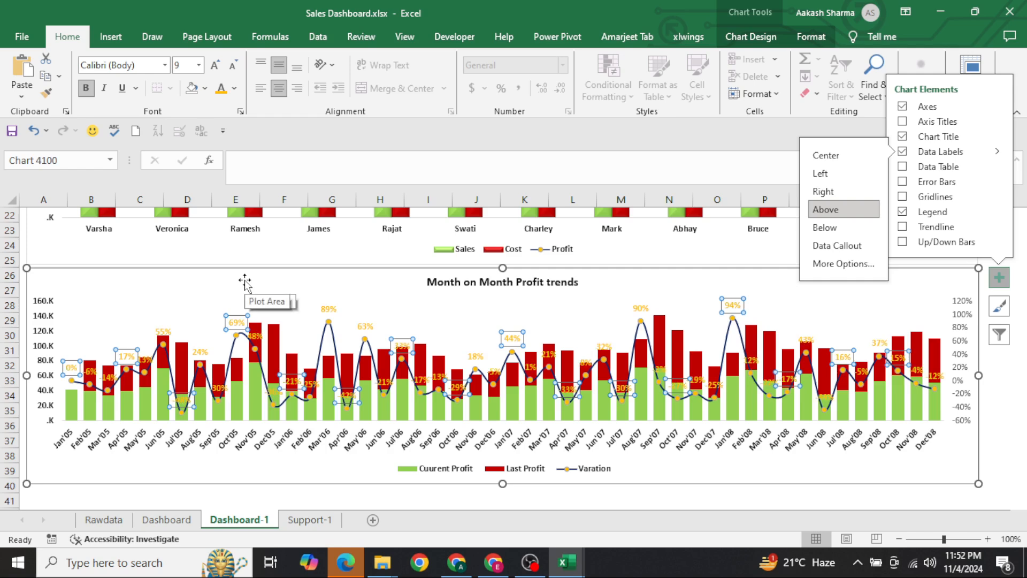
Try standard Green text on the Varation data labels and return them to standard Orange
left_click(235, 88)
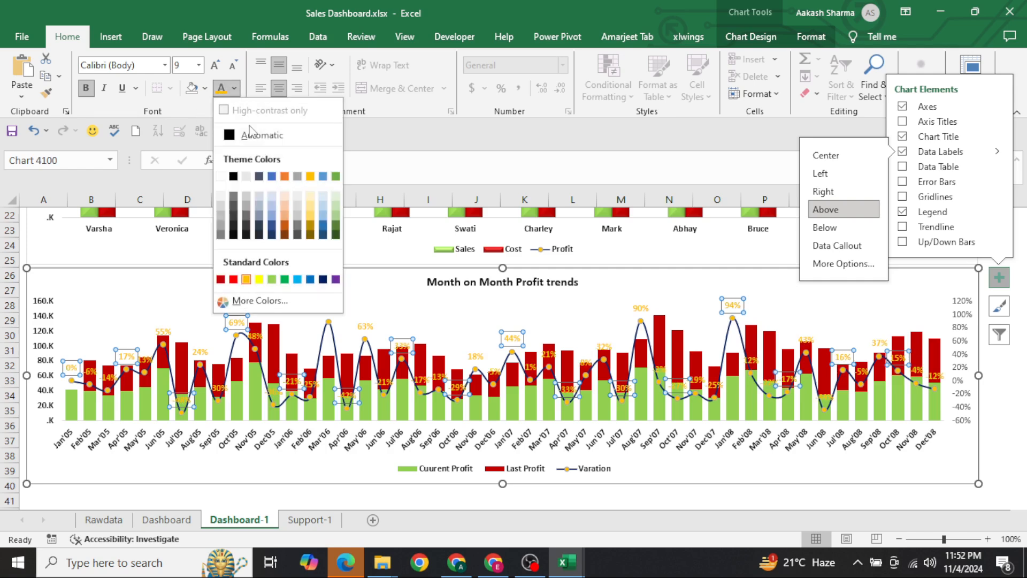
left_click(284, 279)
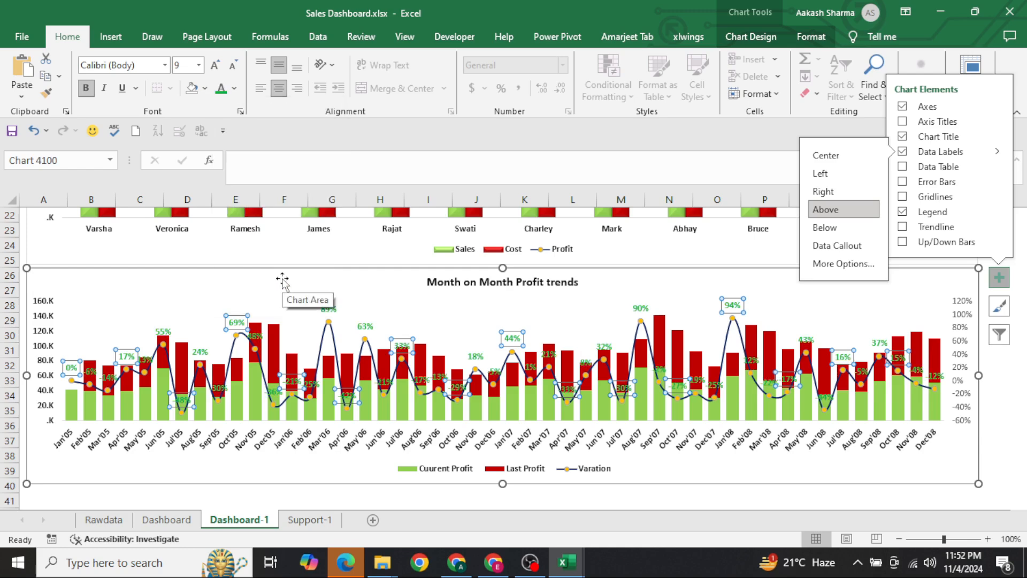
left_click(234, 87)
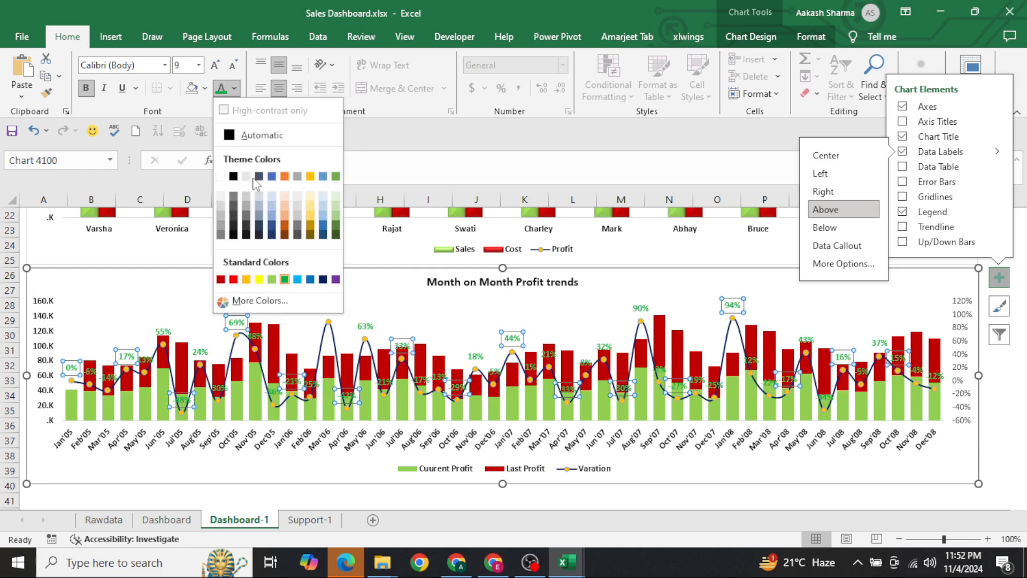
left_click(246, 279)
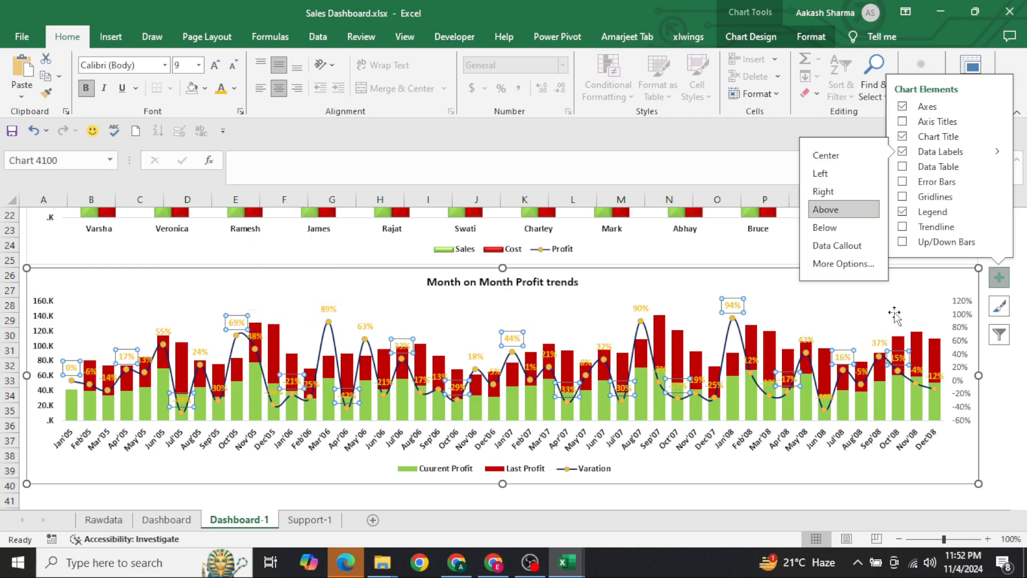
Make the secondary percentage axis labels of the Month on Month Profit trends chart bold and black
left_click(955, 394)
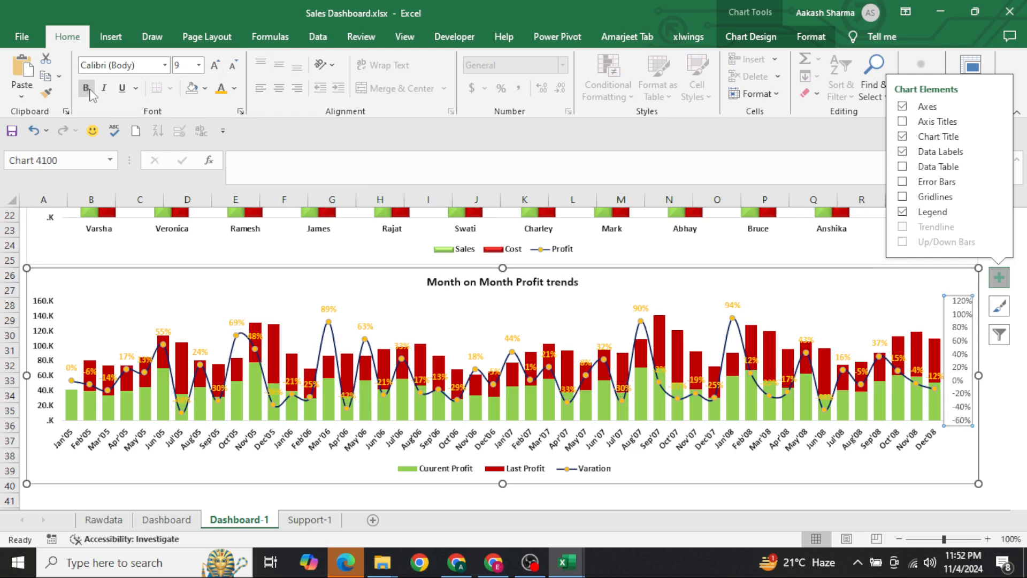
left_click(235, 88)
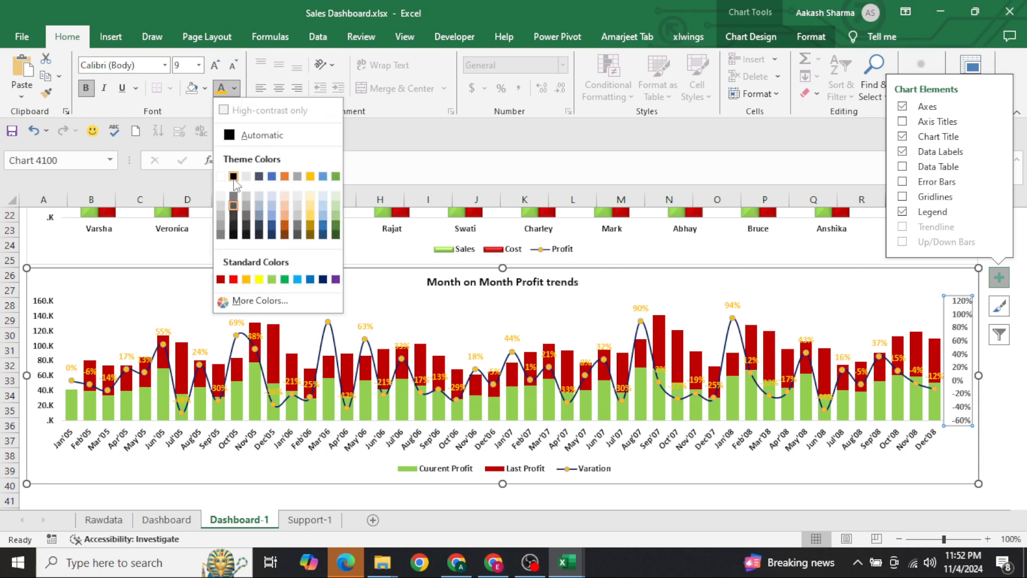
left_click(234, 178)
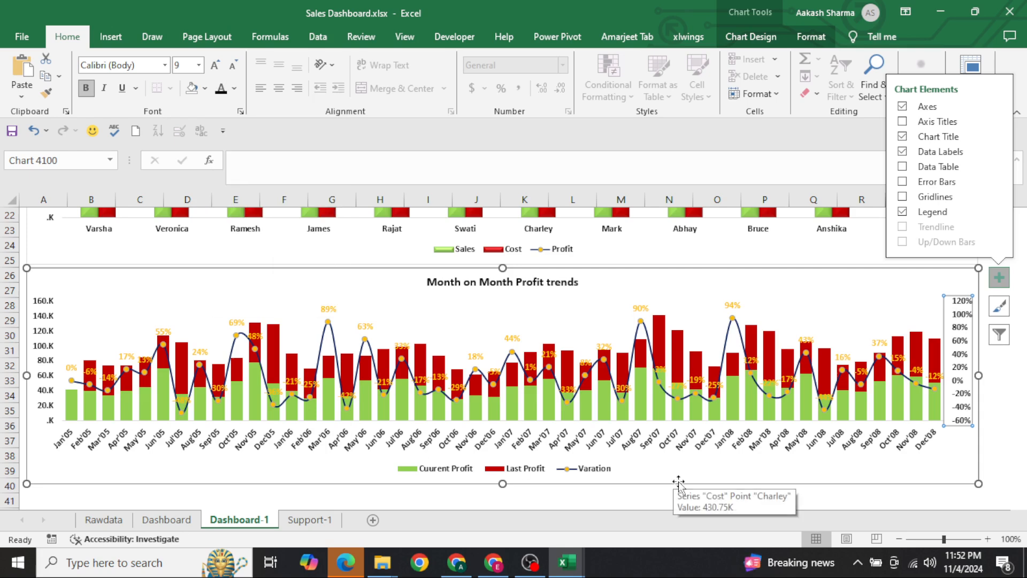
Deselect the chart, show Dashboard-1 in full screen from cell A1, and look over both charts
left_click(641, 498)
key("ctrl+Home")
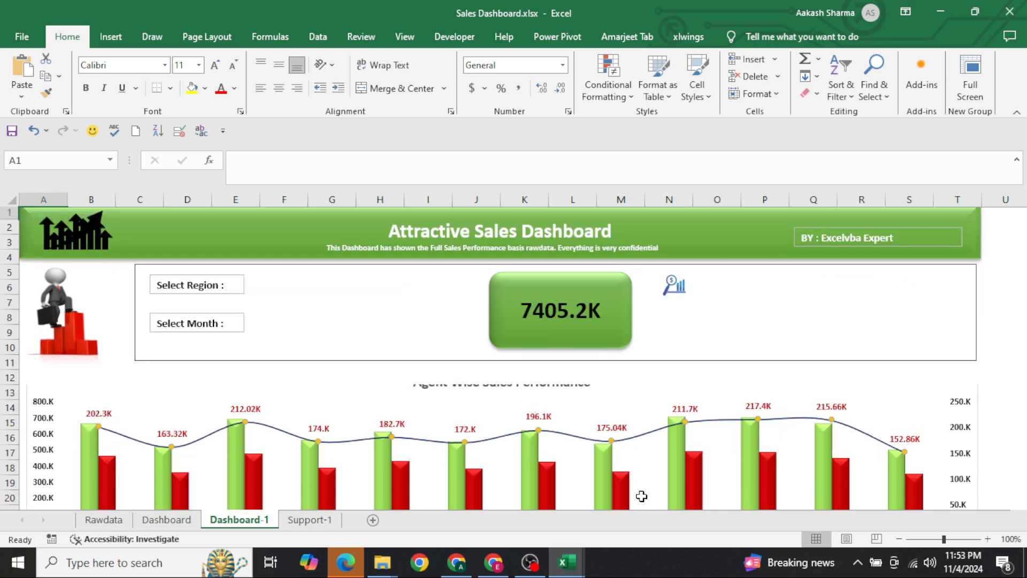
left_click(970, 80)
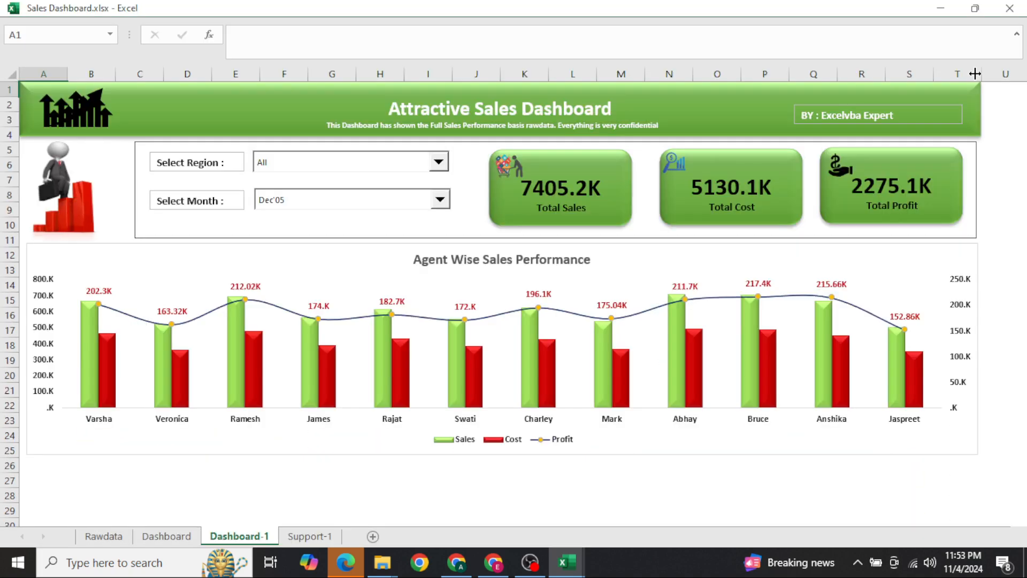
scroll(480, 428, "down", 3)
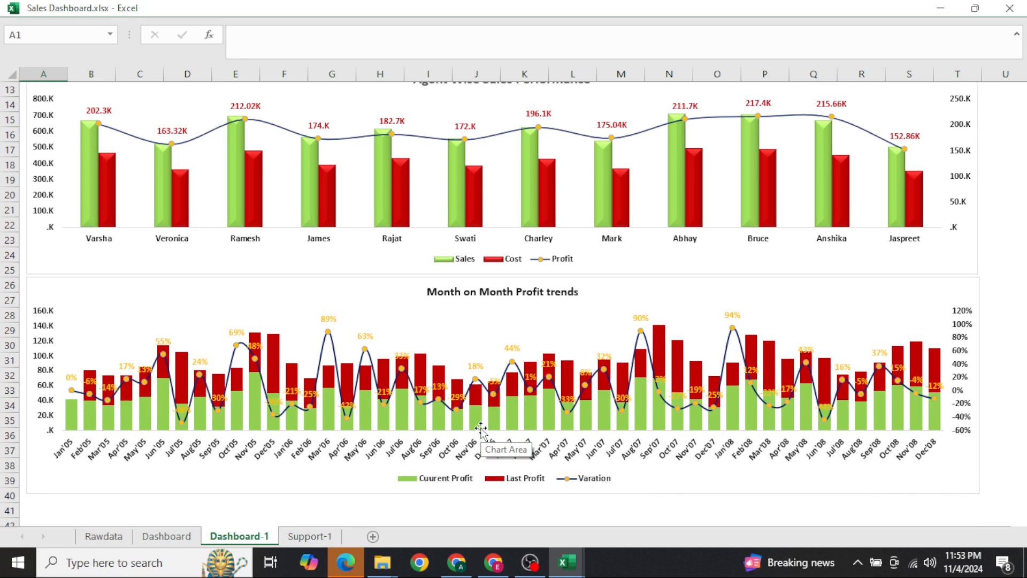
scroll(481, 428, "up", 3)
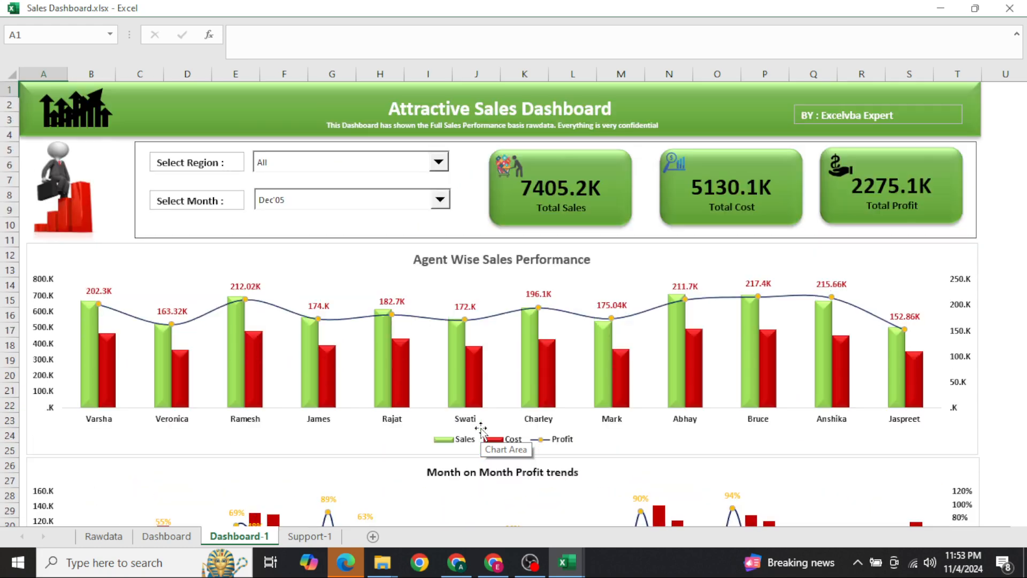
Filter the dashboard to the West region with Dec'05 as the month
left_click(375, 168)
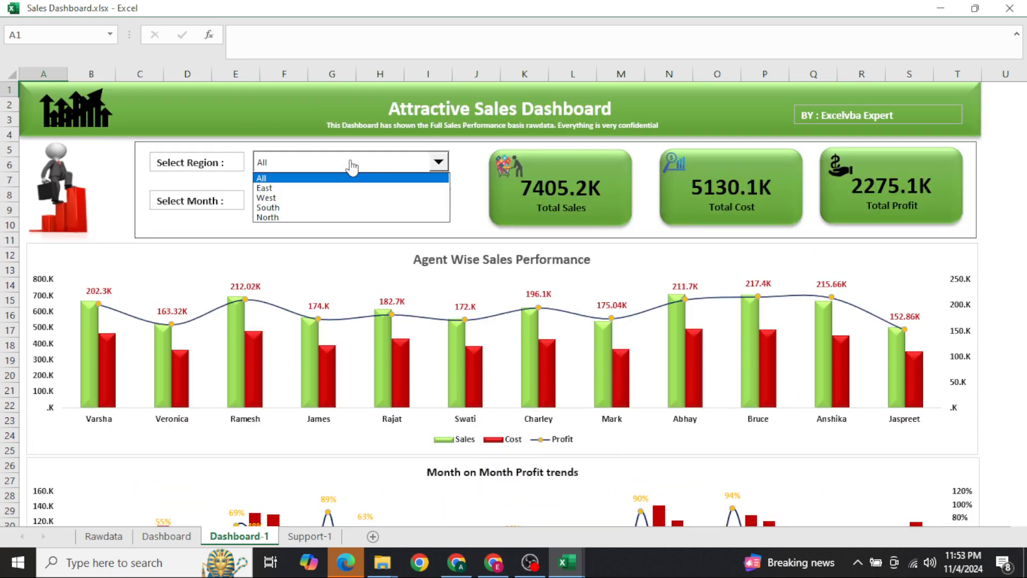
left_click(327, 198)
left_click(363, 200)
left_click(323, 254)
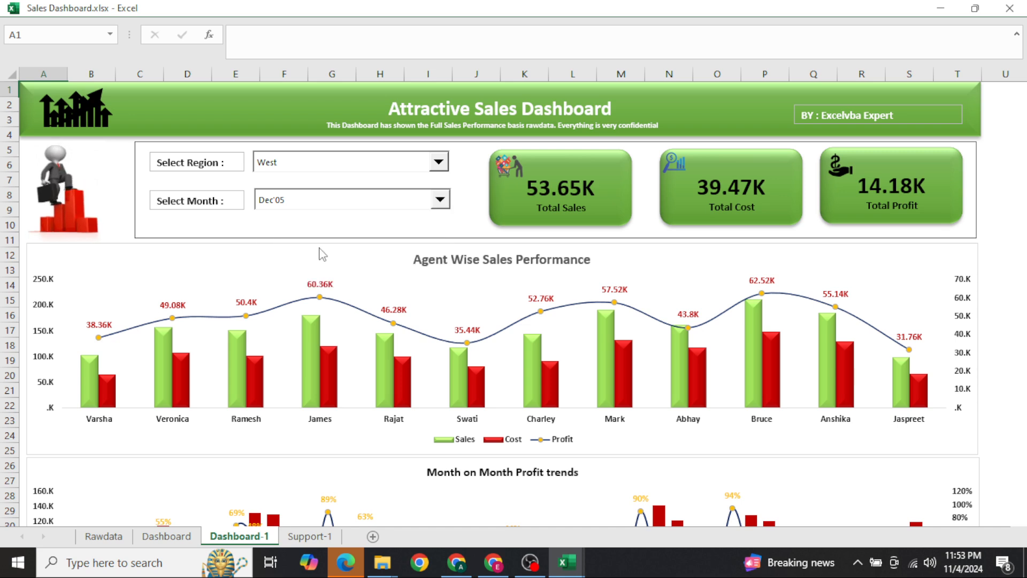